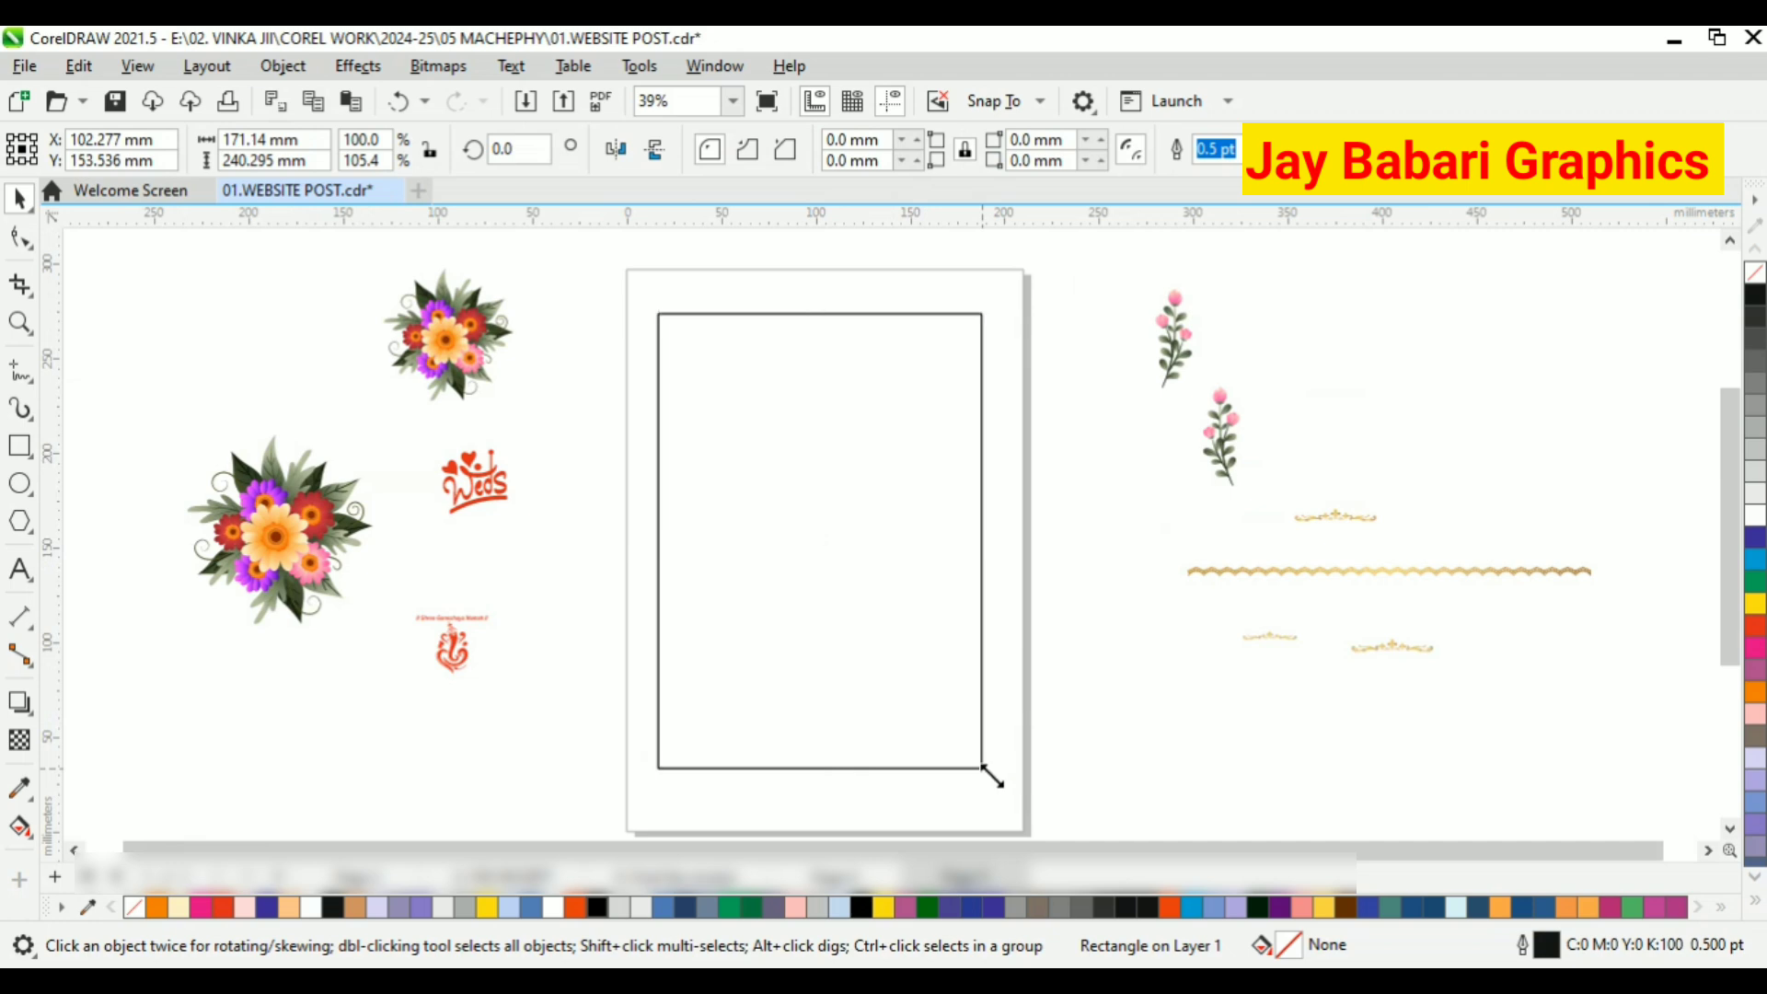
Create an inner copy of the rectangle, about 152 × 214 mm, and fill the outer rectangle red
drag(992, 779, 974, 757)
scroll(771, 350, up, 2)
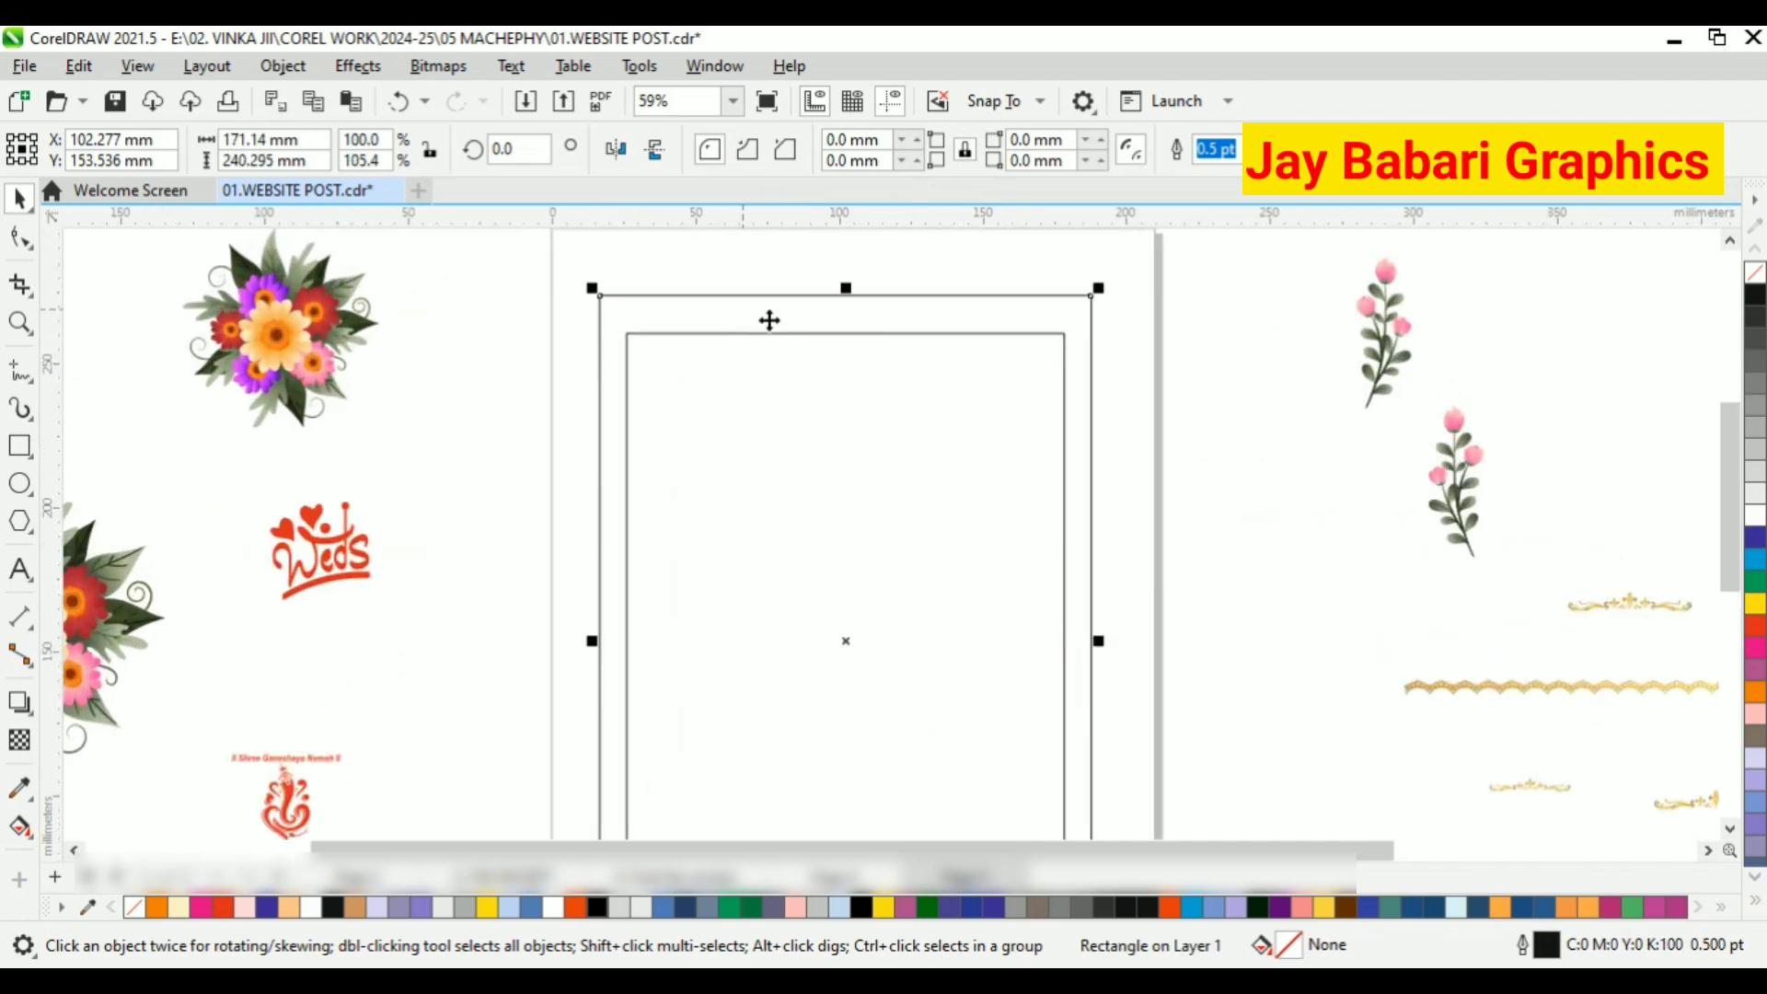
click(1752, 630)
click(1333, 396)
scroll(955, 323, down, 3)
click(915, 422)
scroll(874, 354, up, 3)
scroll(880, 335, down, 2)
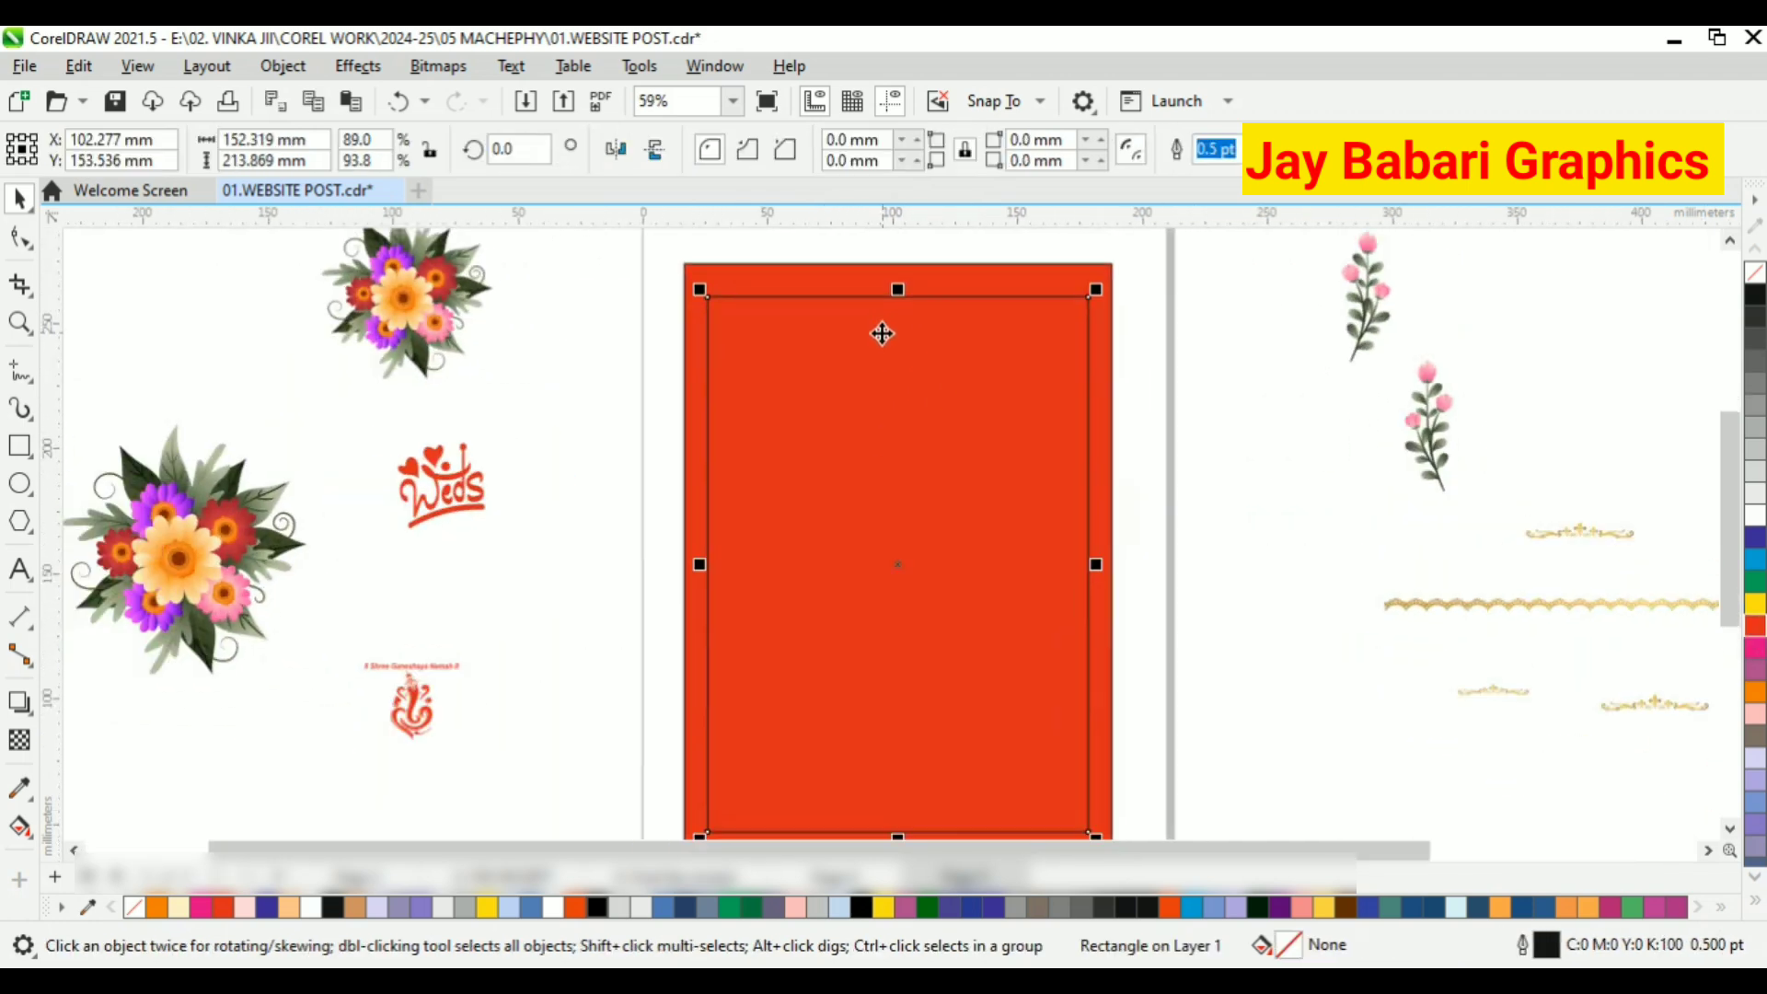
Stretch the inner rectangle vertically about its centre to about 224 mm high and fill it white
scroll(885, 766, up, 1)
scroll(888, 766, down, 2)
scroll(903, 415, up, 2)
drag(902, 335, 911, 323)
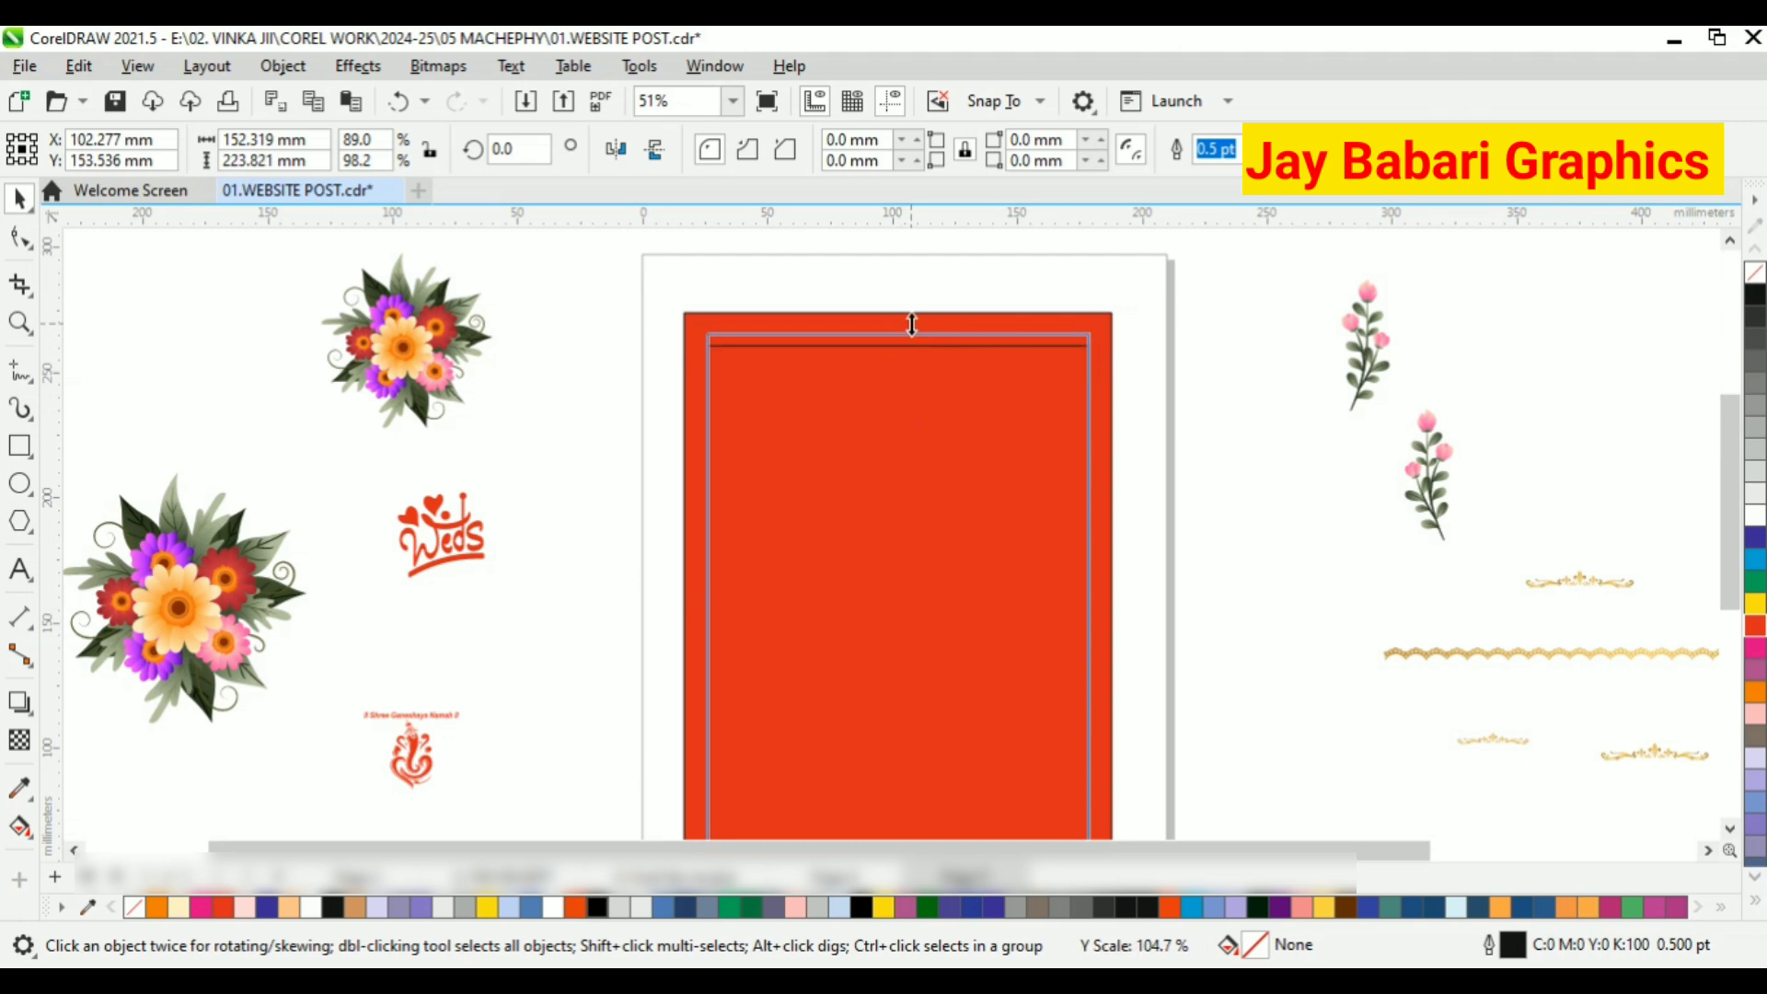
scroll(911, 323, down, 2)
scroll(937, 646, up, 1)
click(1156, 702)
scroll(810, 345, down, 2)
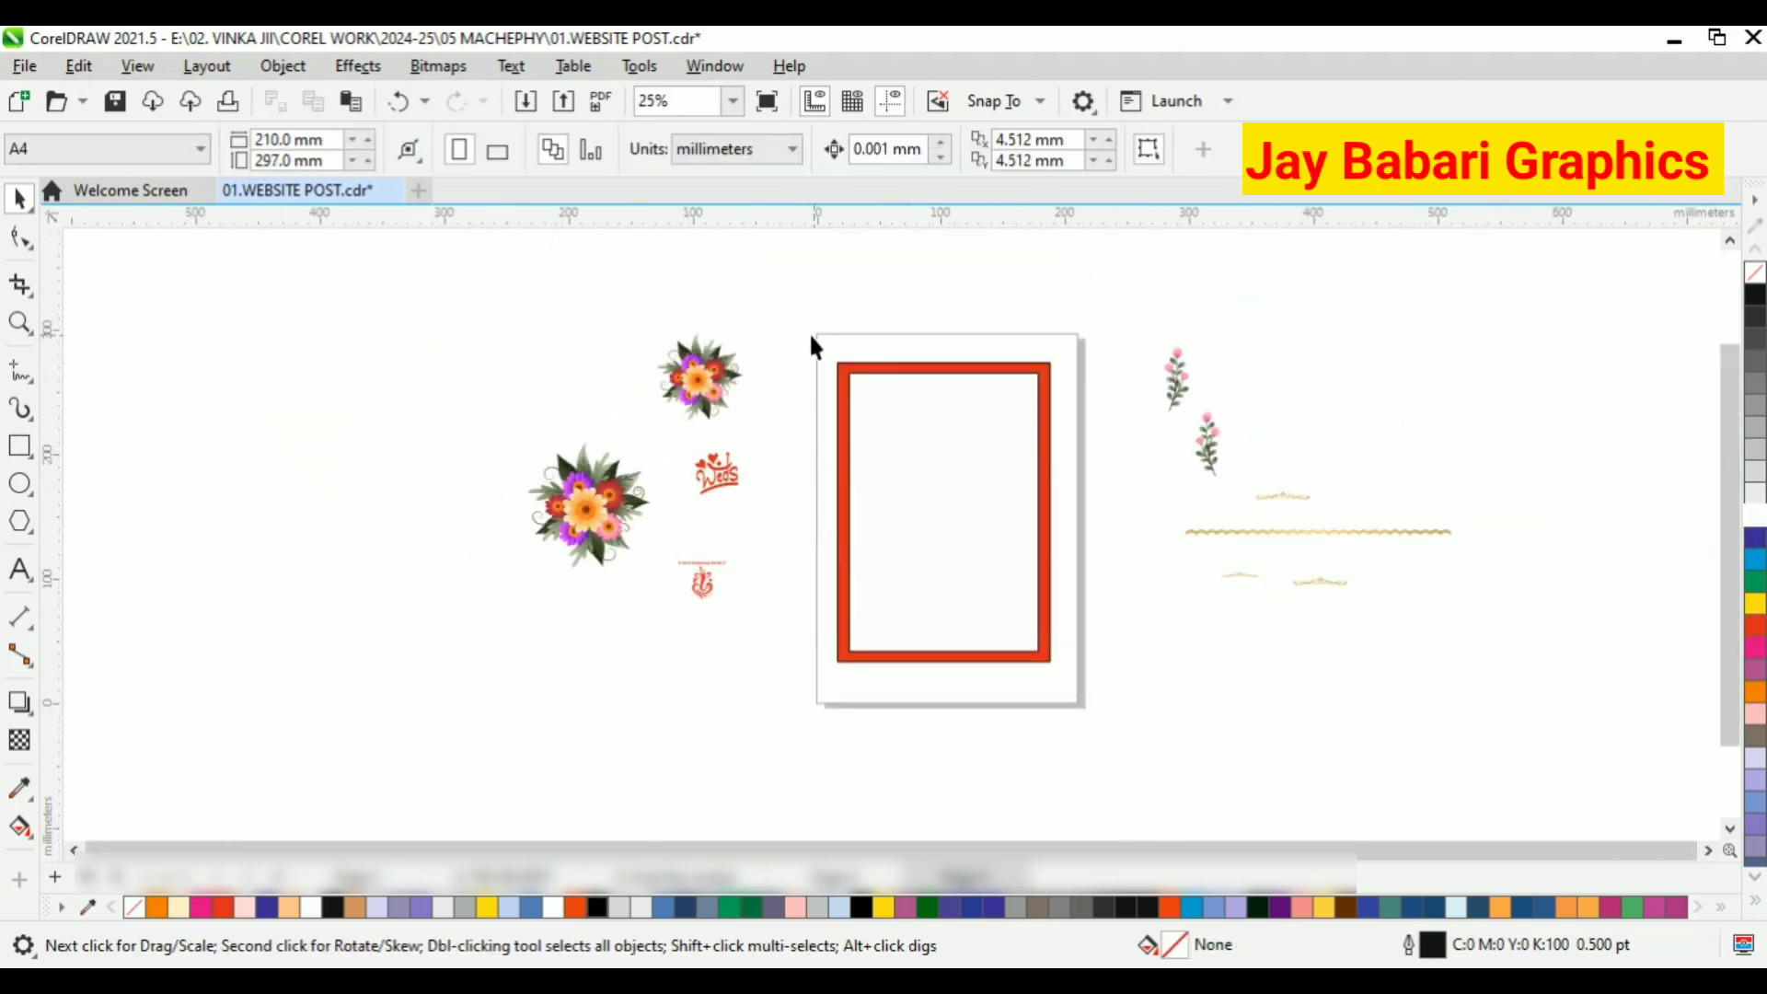
Remove the outlines from the red outer rectangle and the white inner rectangle
drag(1092, 692, 1092, 693)
click(968, 388)
drag(1060, 616, 1060, 617)
click(974, 422)
scroll(970, 420, up, 2)
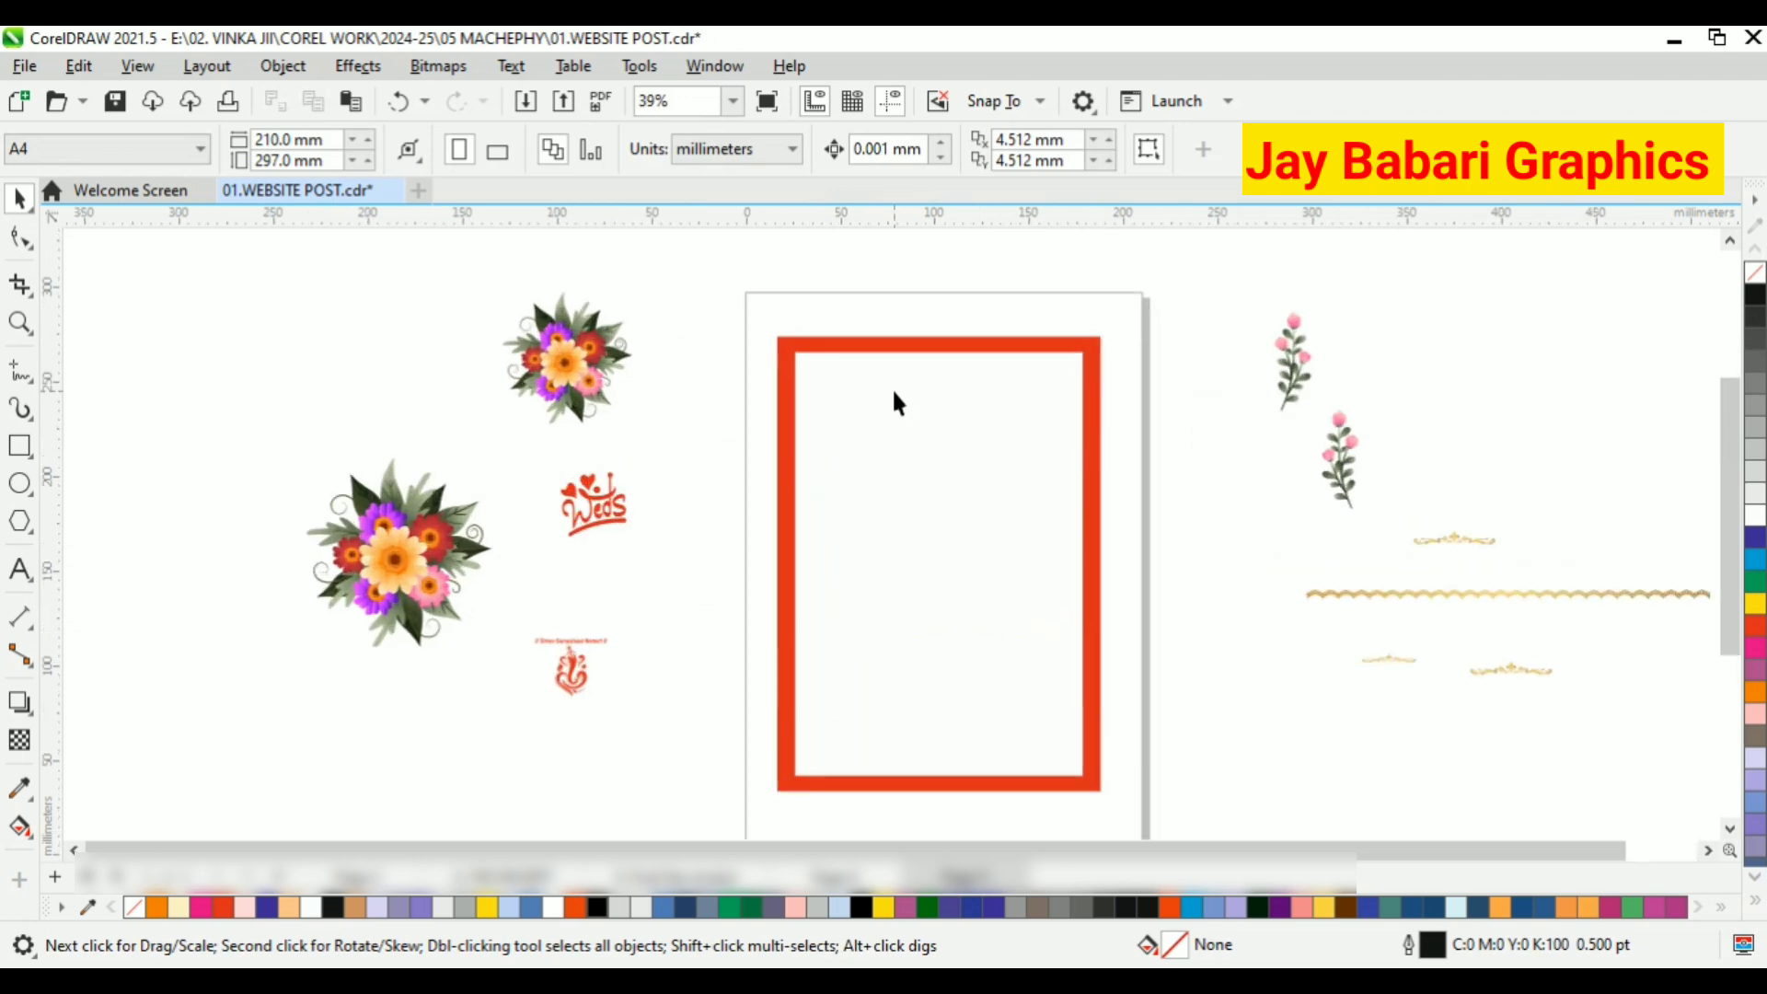
click(830, 319)
scroll(844, 419, up, 1)
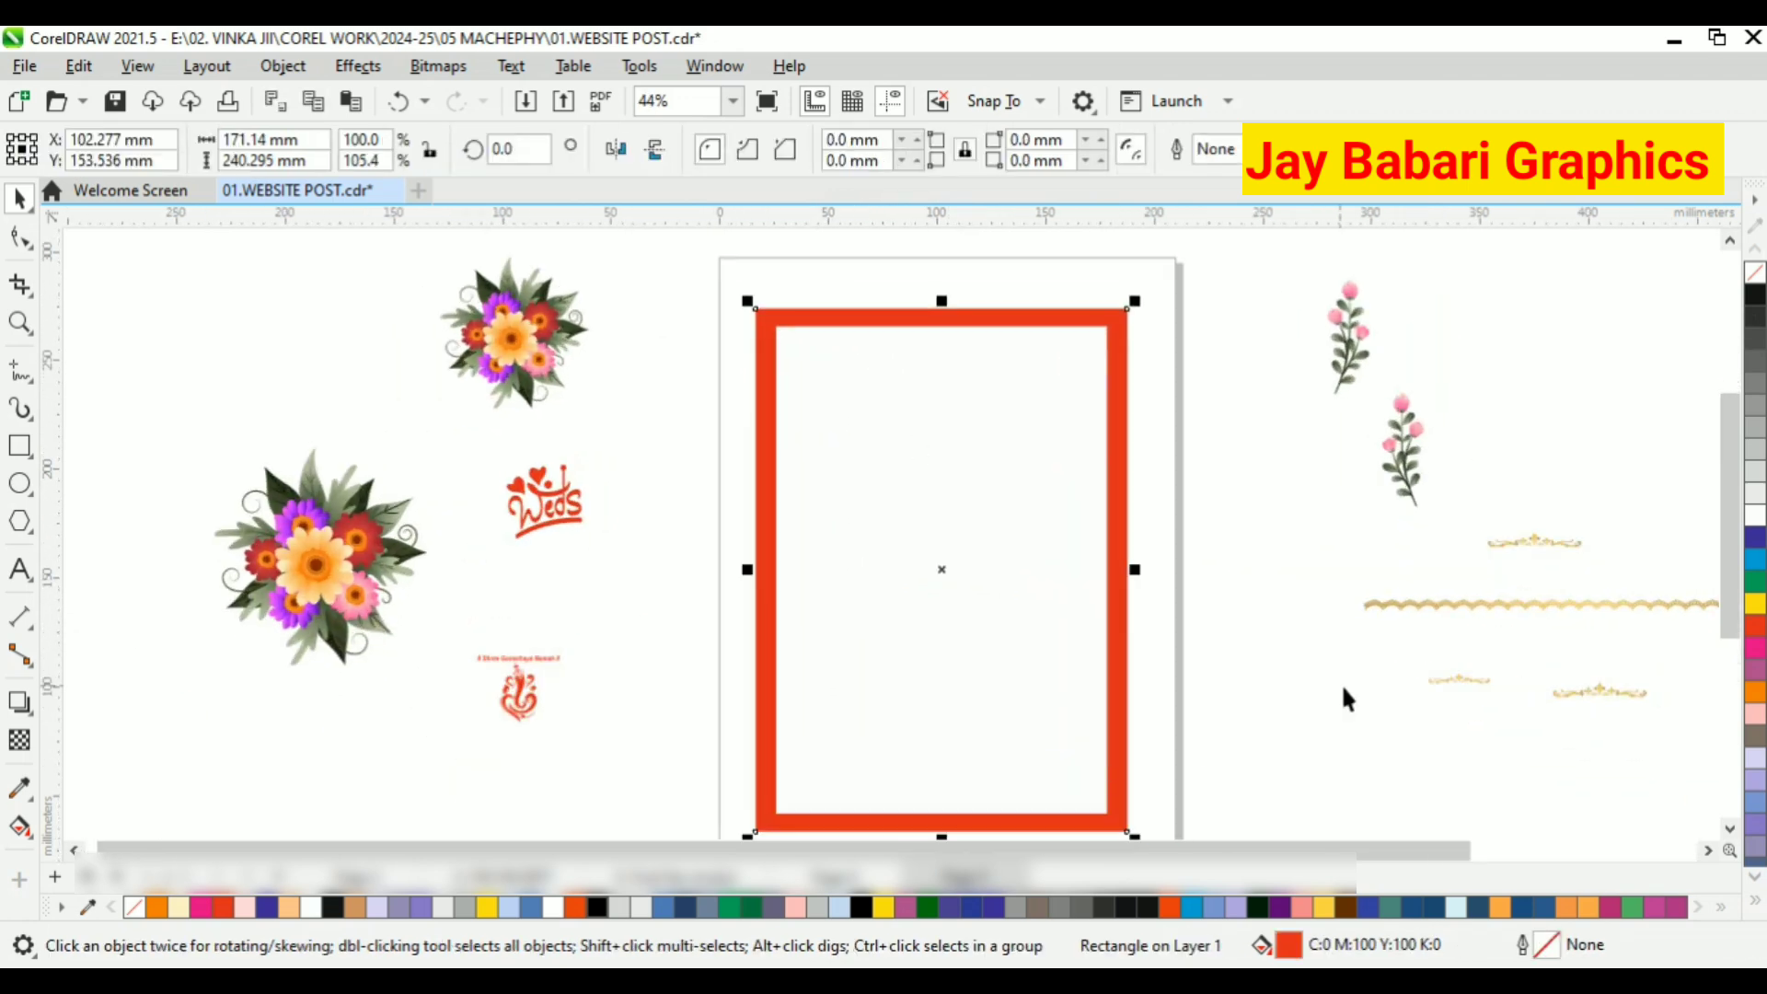
click(1305, 657)
Draw an ellipse about 19 × 16 mm over the upper-left corner of the red frame
click(19, 482)
scroll(722, 278, up, 2)
scroll(722, 278, up, 1)
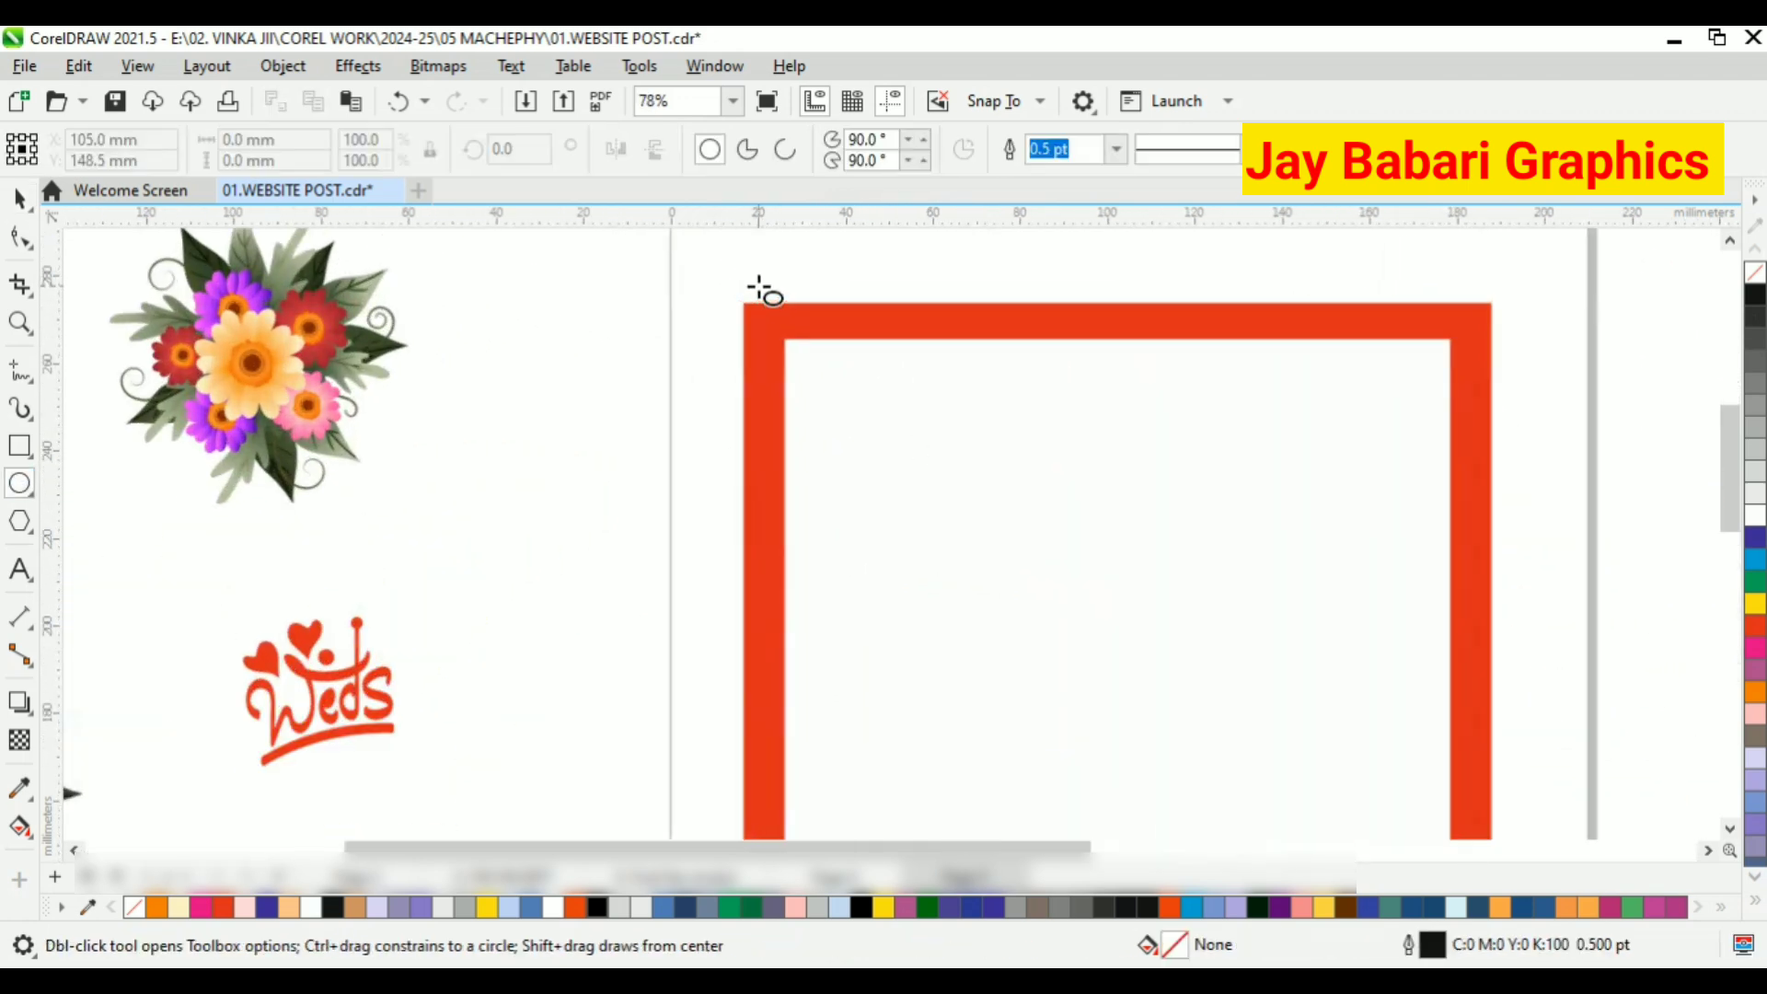
scroll(754, 291, down, 3)
scroll(686, 292, up, 2)
drag(714, 289, 776, 333)
scroll(755, 313, up, 4)
key(space)
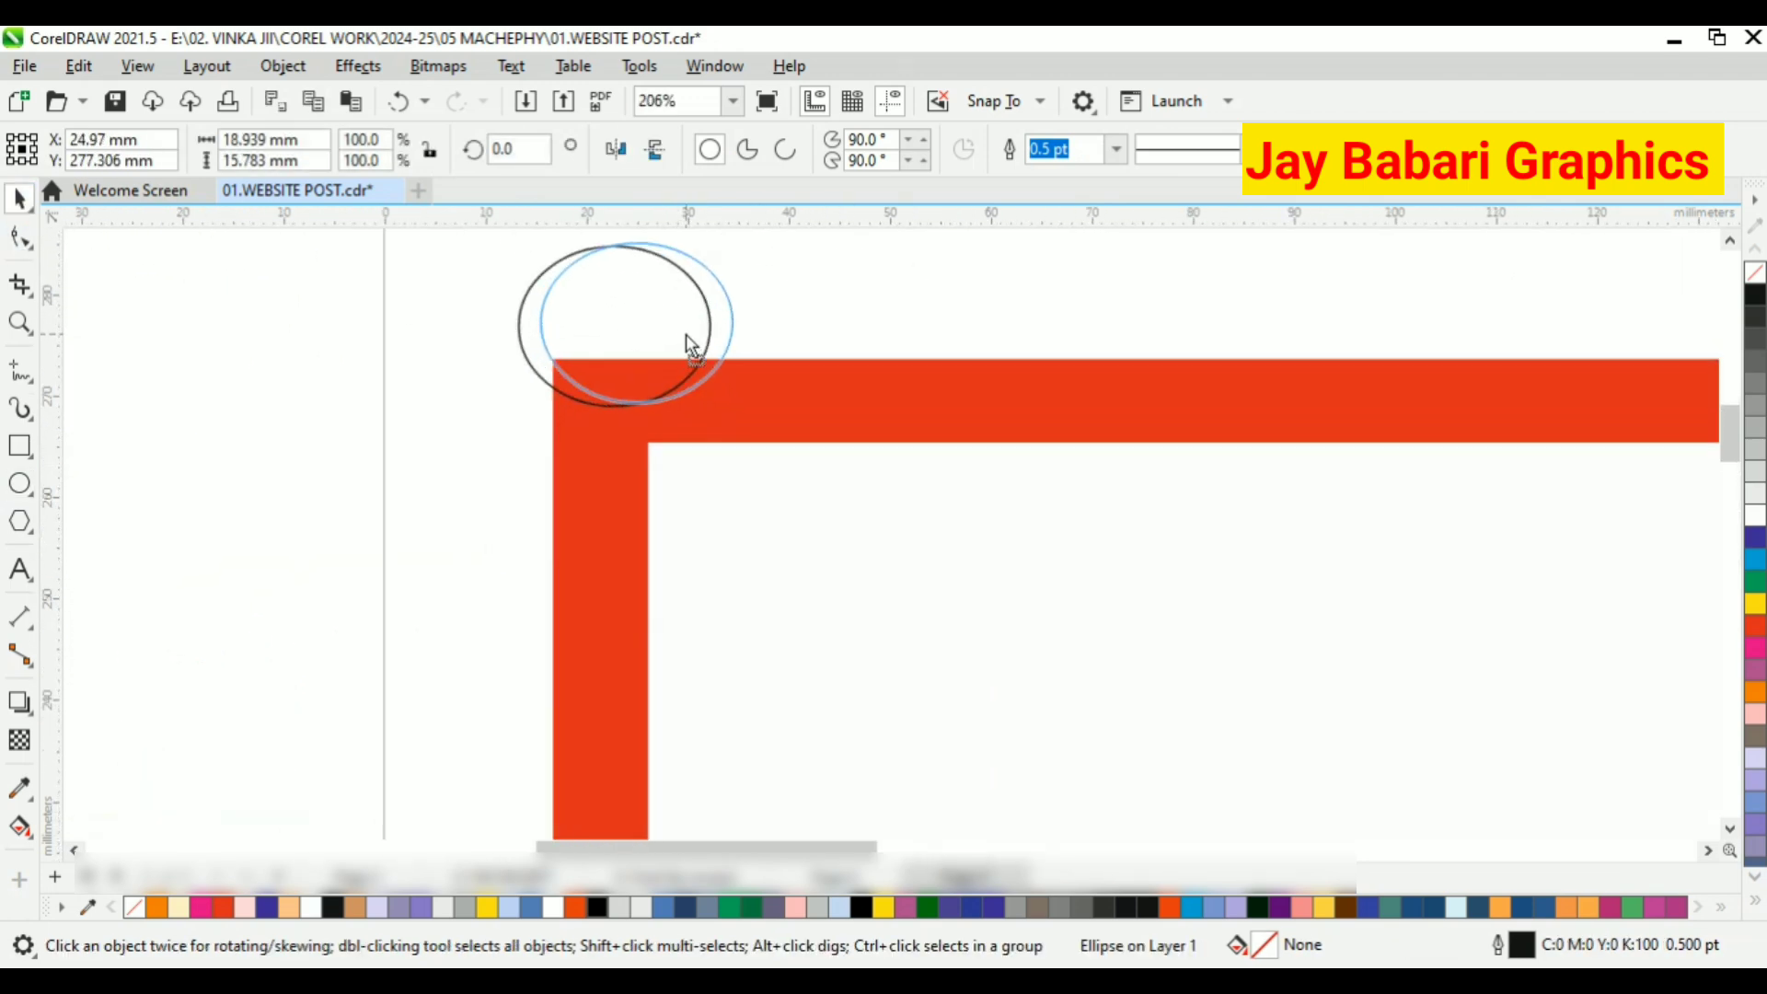
Copy the ellipse slightly overlapping beside the original and repeat the duplication to make ten ellipses across the frame's top edge
drag(836, 354, 870, 343)
right_click(869, 343)
scroll(888, 289, down, 2)
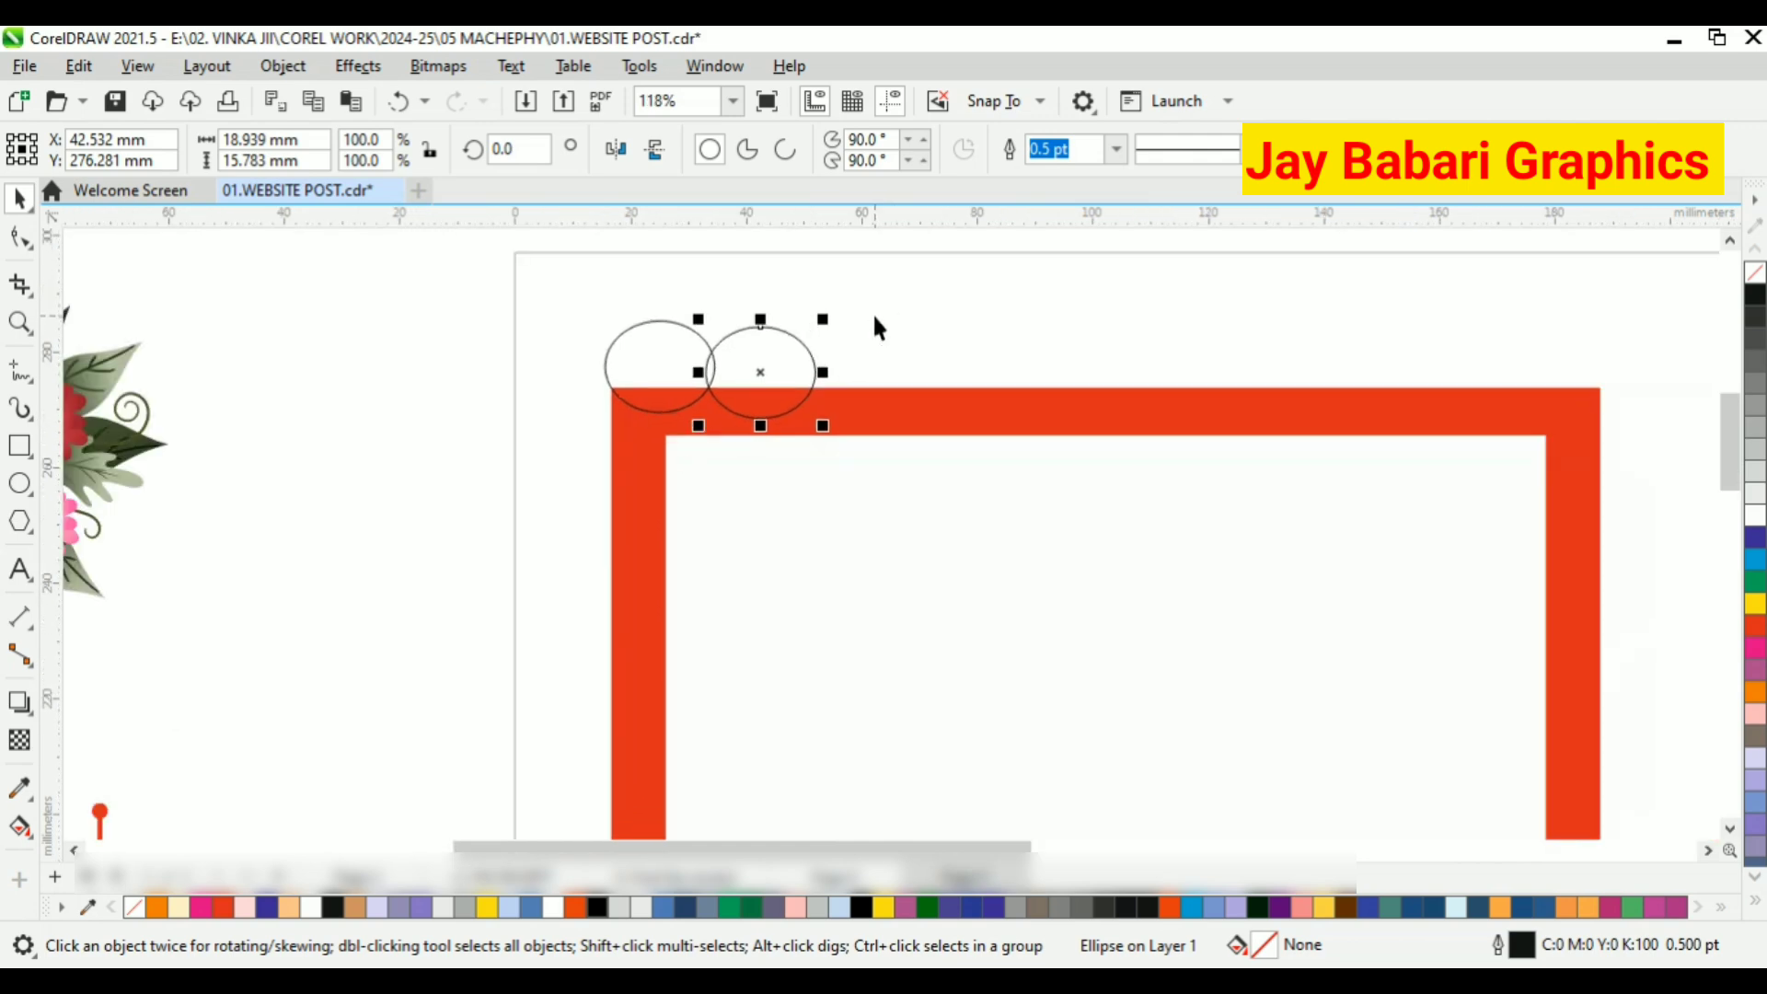
key(ctrl+r)
key(ctrl+r)
key(ctrl+r)
key(ctrl+r)
key(ctrl+r)
key(ctrl+r)
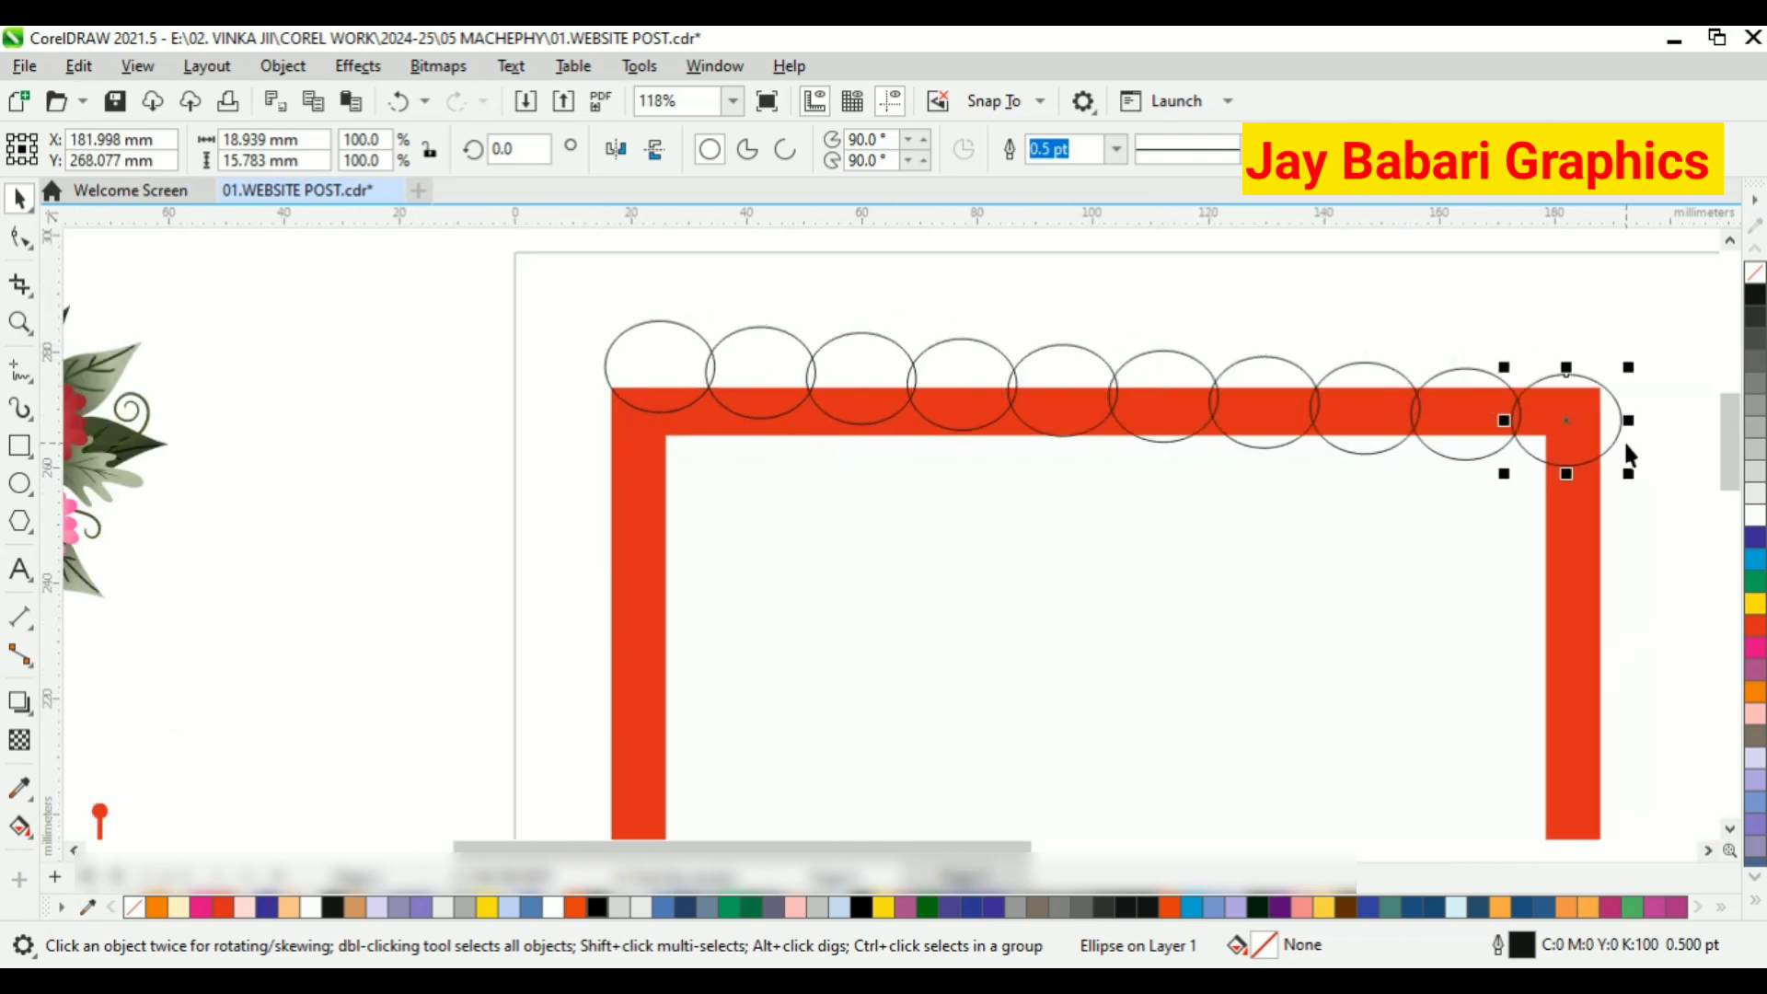
Align the ten ellipses into a level row and move the row down slightly so it overlaps the frame's top edge evenly
drag(1031, 485, 1564, 515)
key(e)
scroll(914, 359, up, 3)
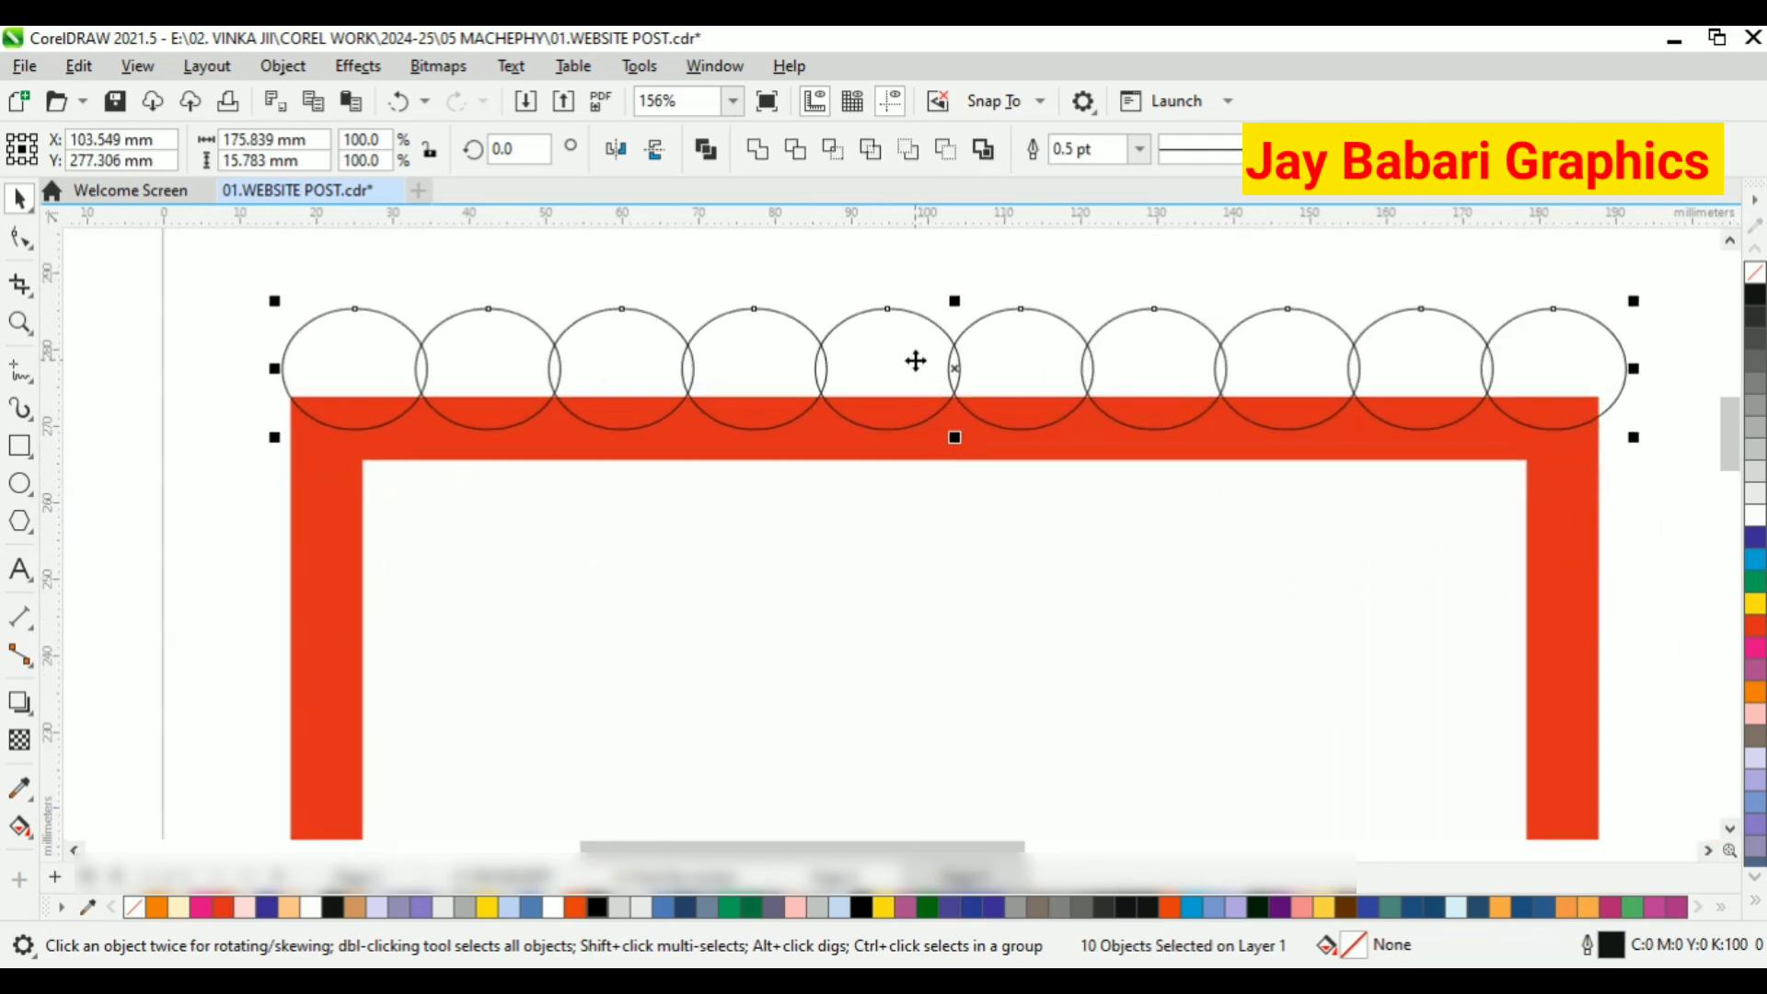
drag(953, 370, 960, 368)
scroll(960, 368, up, 8)
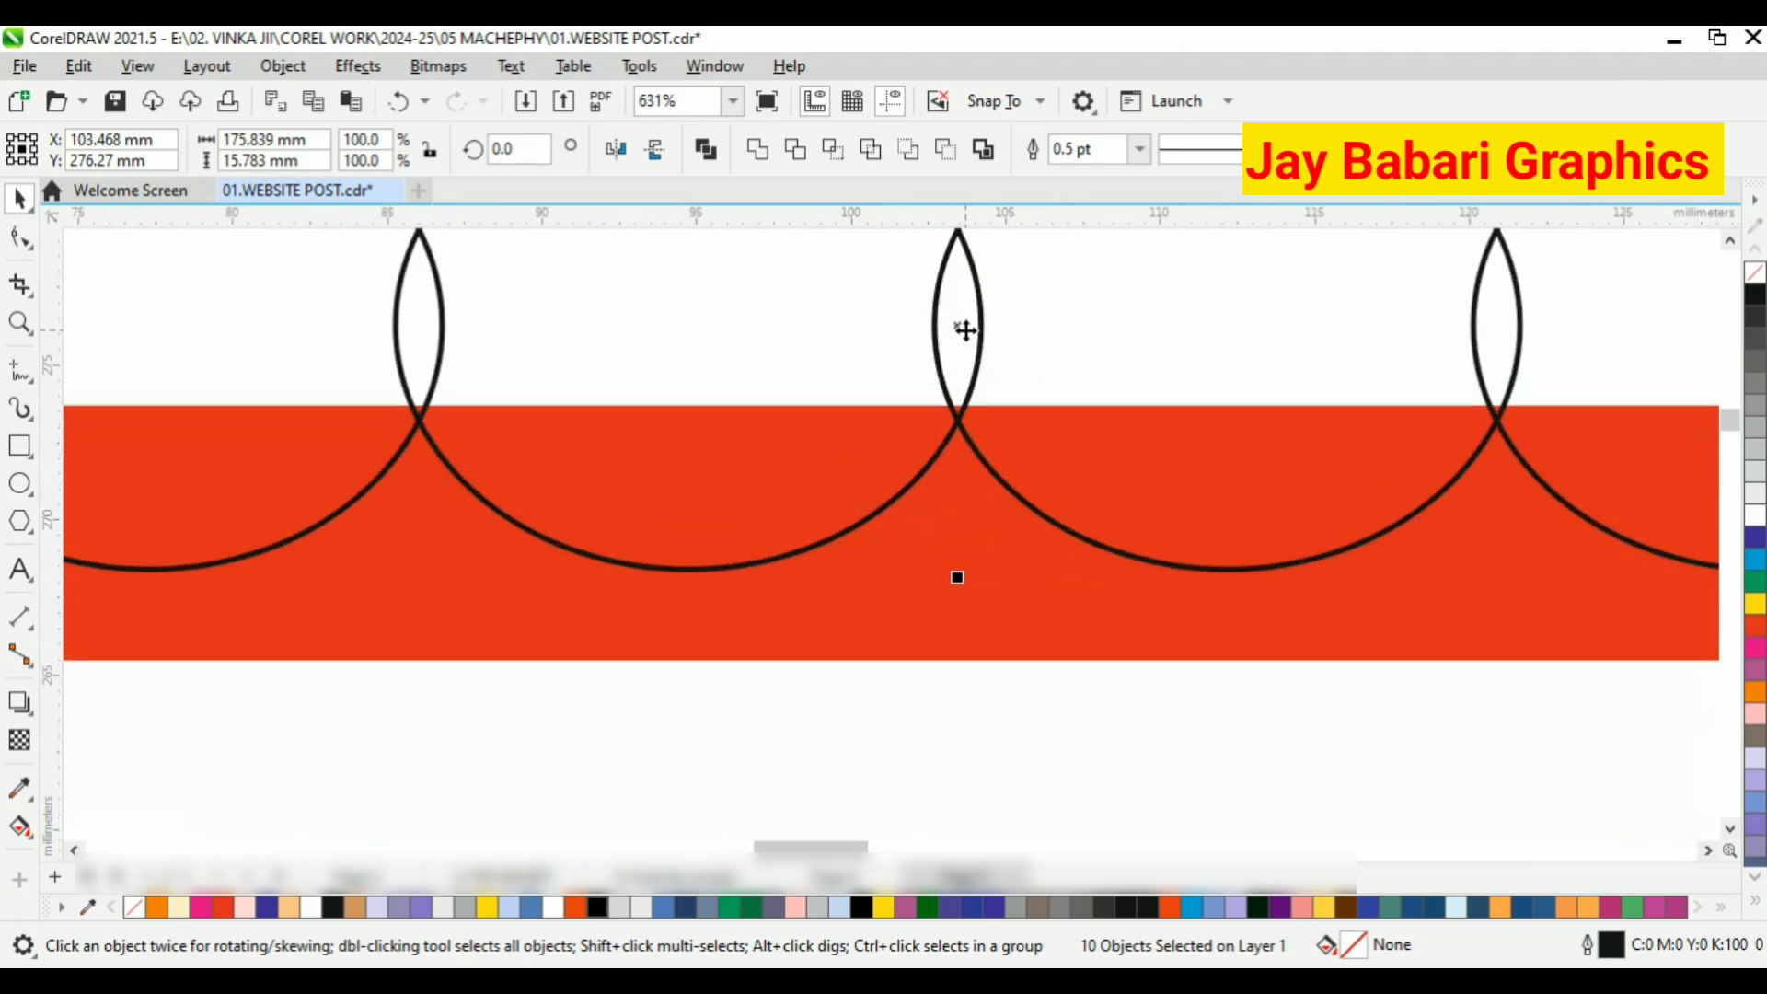
scroll(957, 350, down, 8)
click(1570, 500)
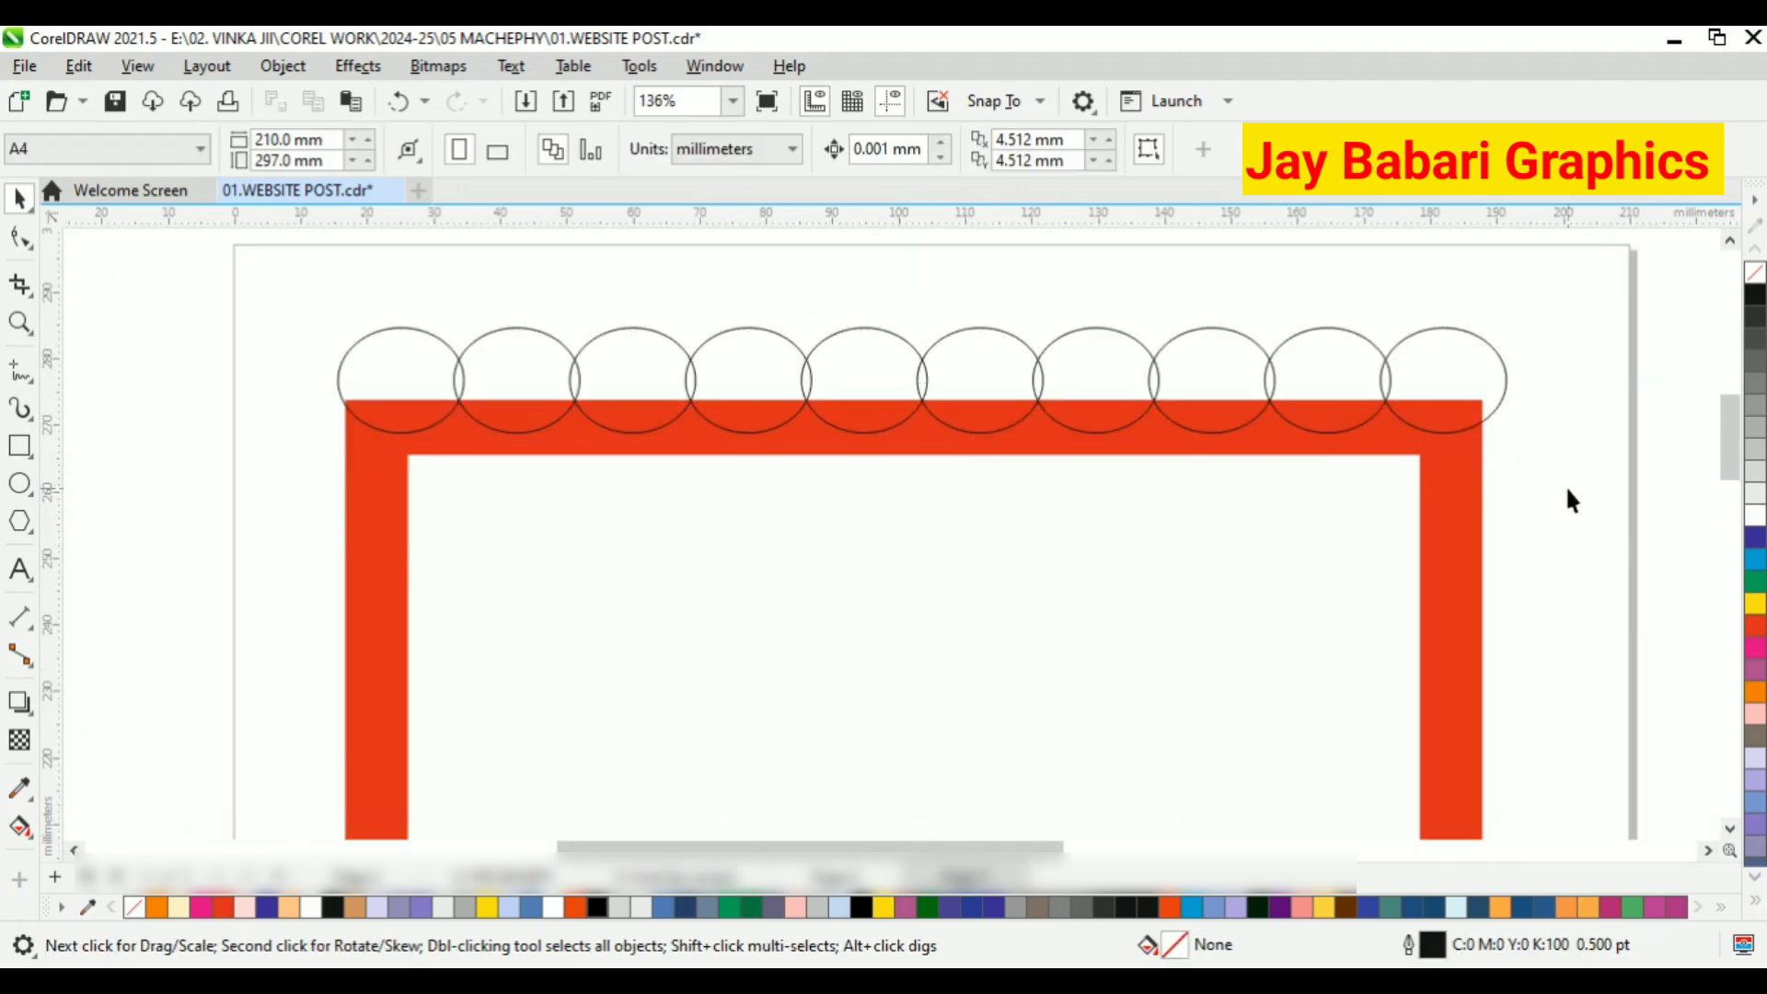
Weld the ten ellipses into one scalloped shape
drag(1549, 445, 1550, 446)
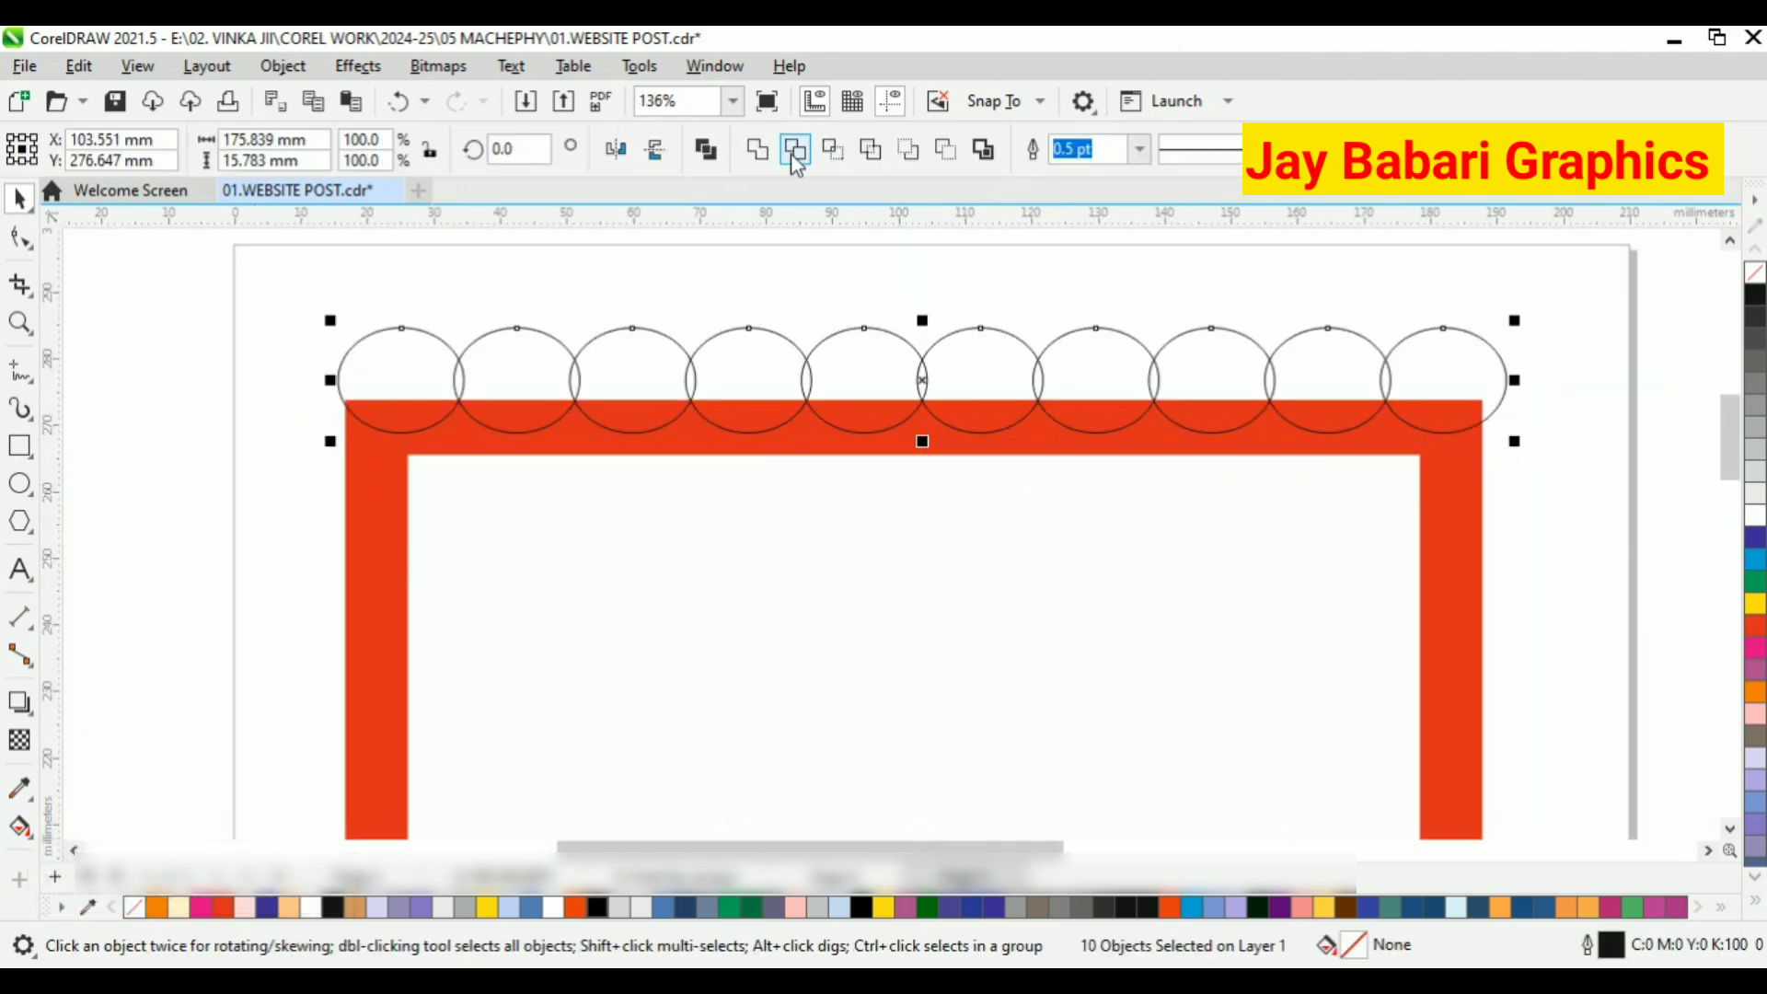
click(759, 149)
click(1234, 294)
click(1251, 382)
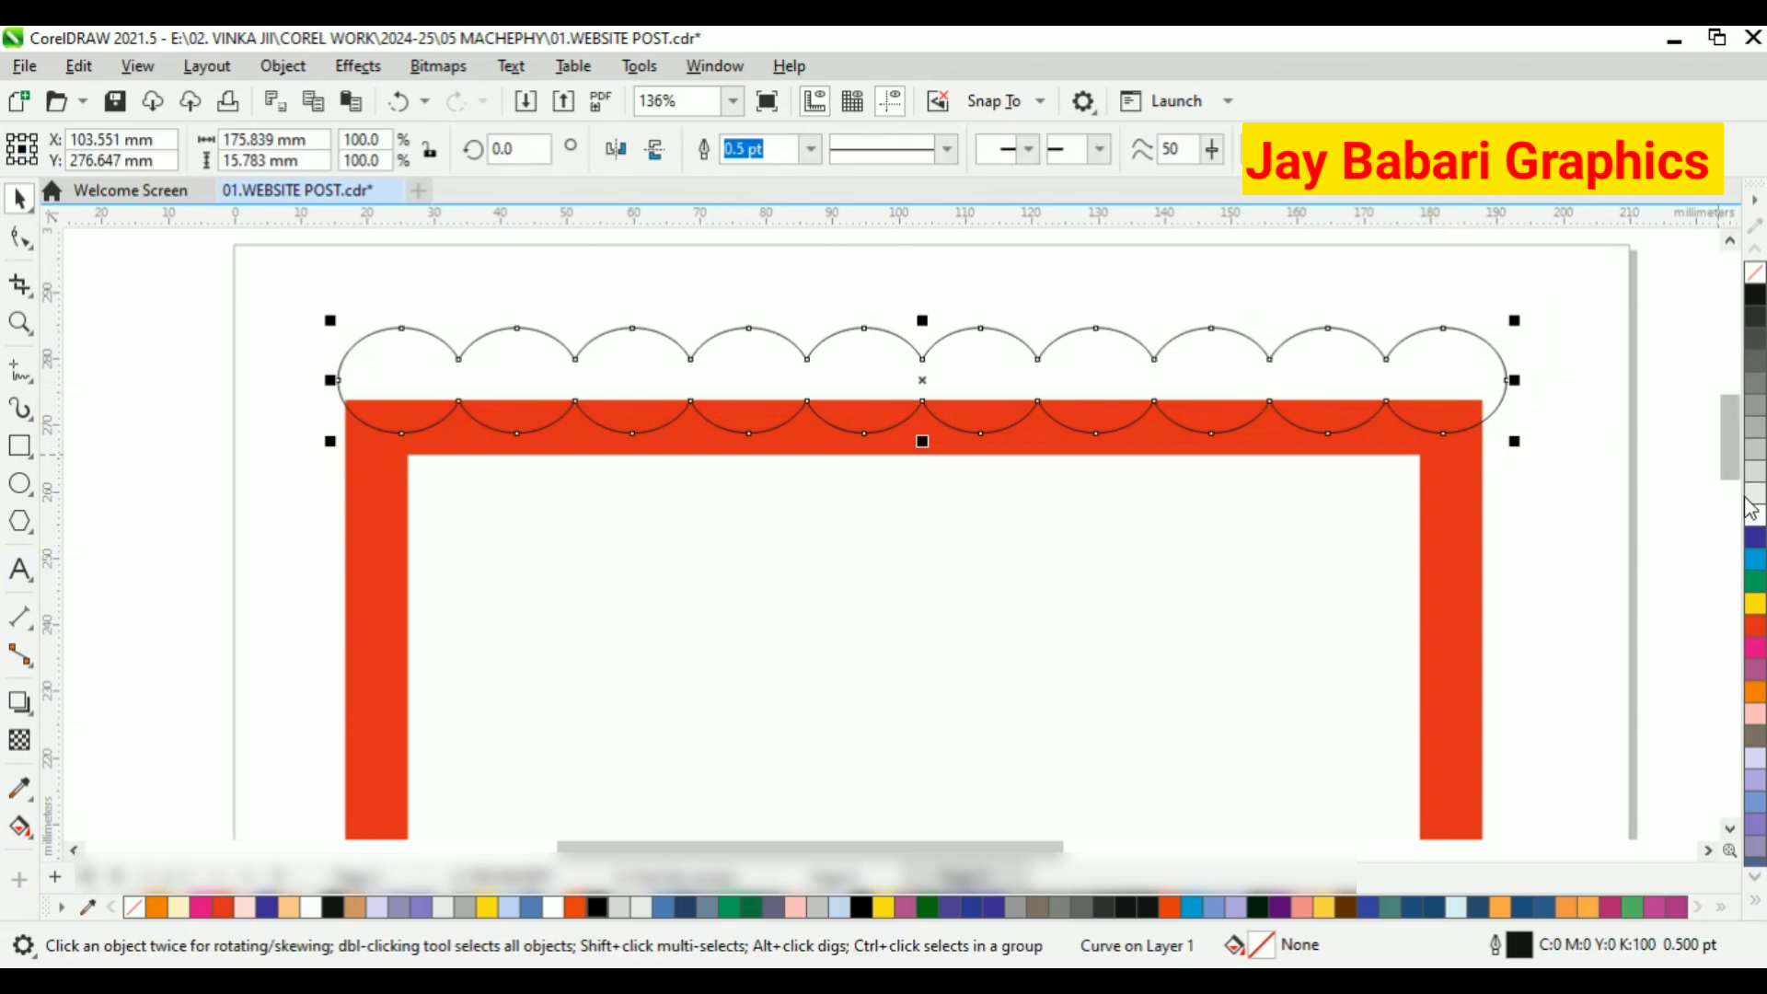
Fill the scalloped shape white and remove its outline
click(1755, 515)
click(1398, 305)
click(1350, 397)
right_click(1350, 398)
click(1233, 315)
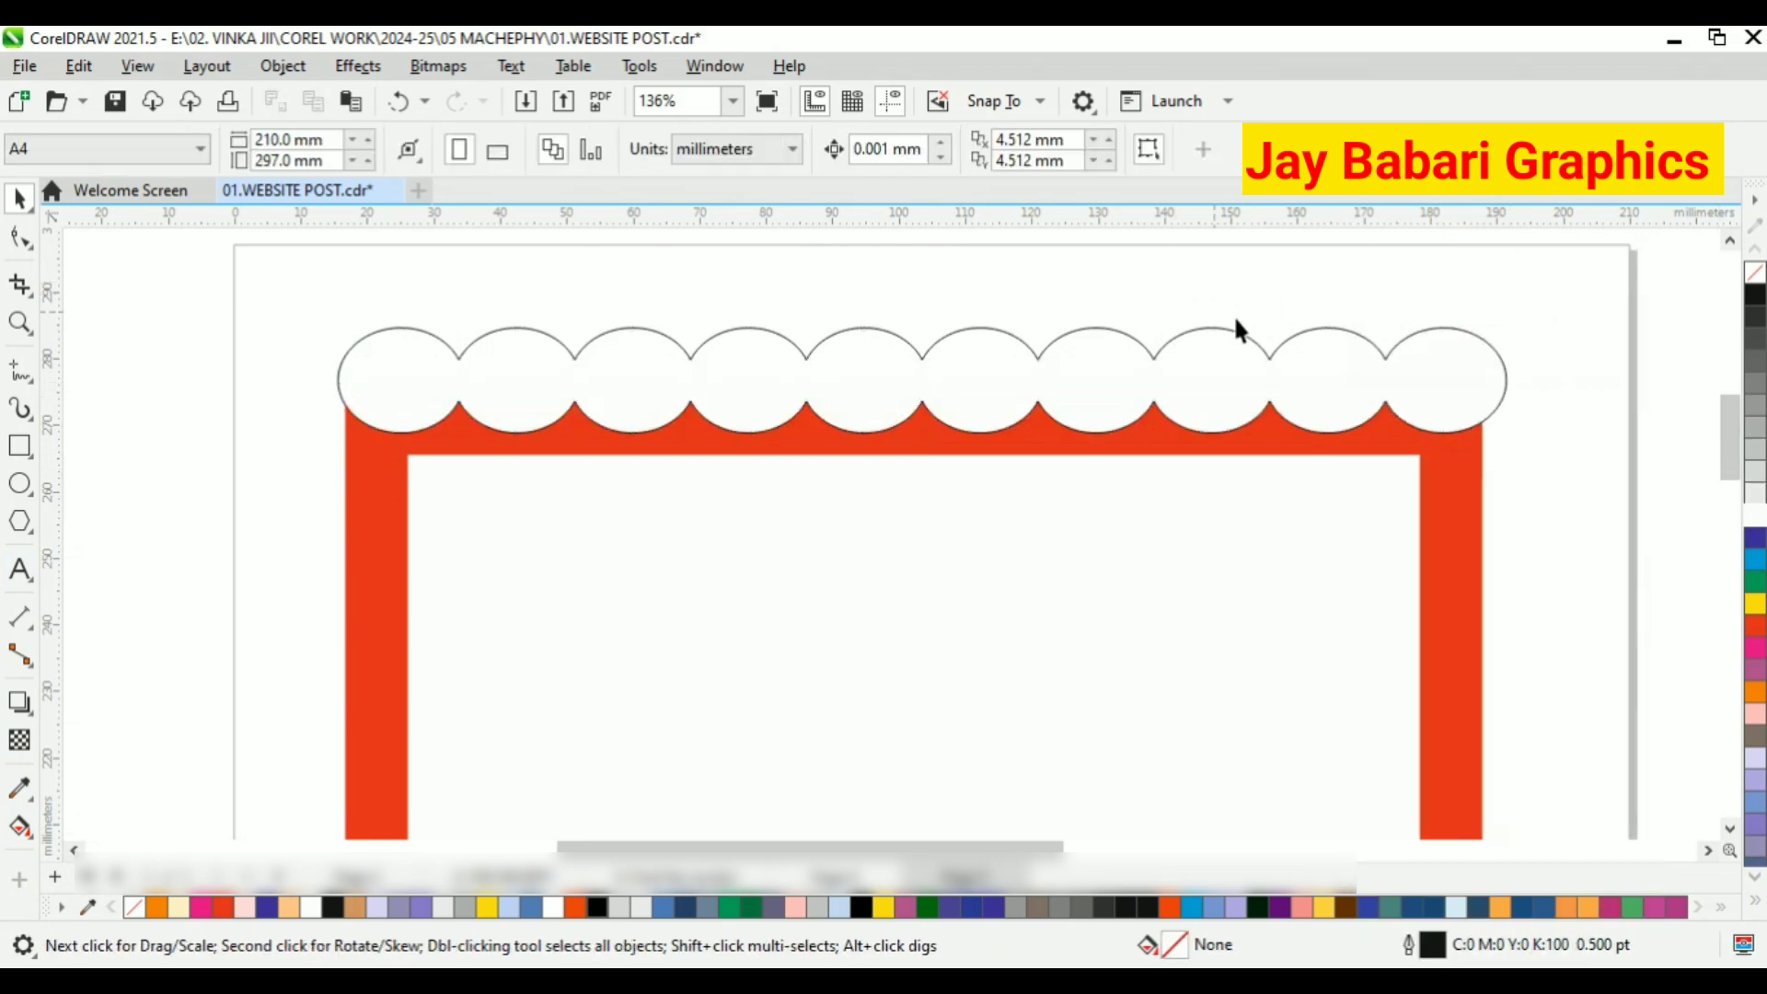
click(1296, 354)
right_click(1755, 273)
Try to PowerClip the white scalloped shape inside the red outer rectangle and inspect the frame's top edge
right_click(1410, 375)
click(1454, 504)
click(1447, 484)
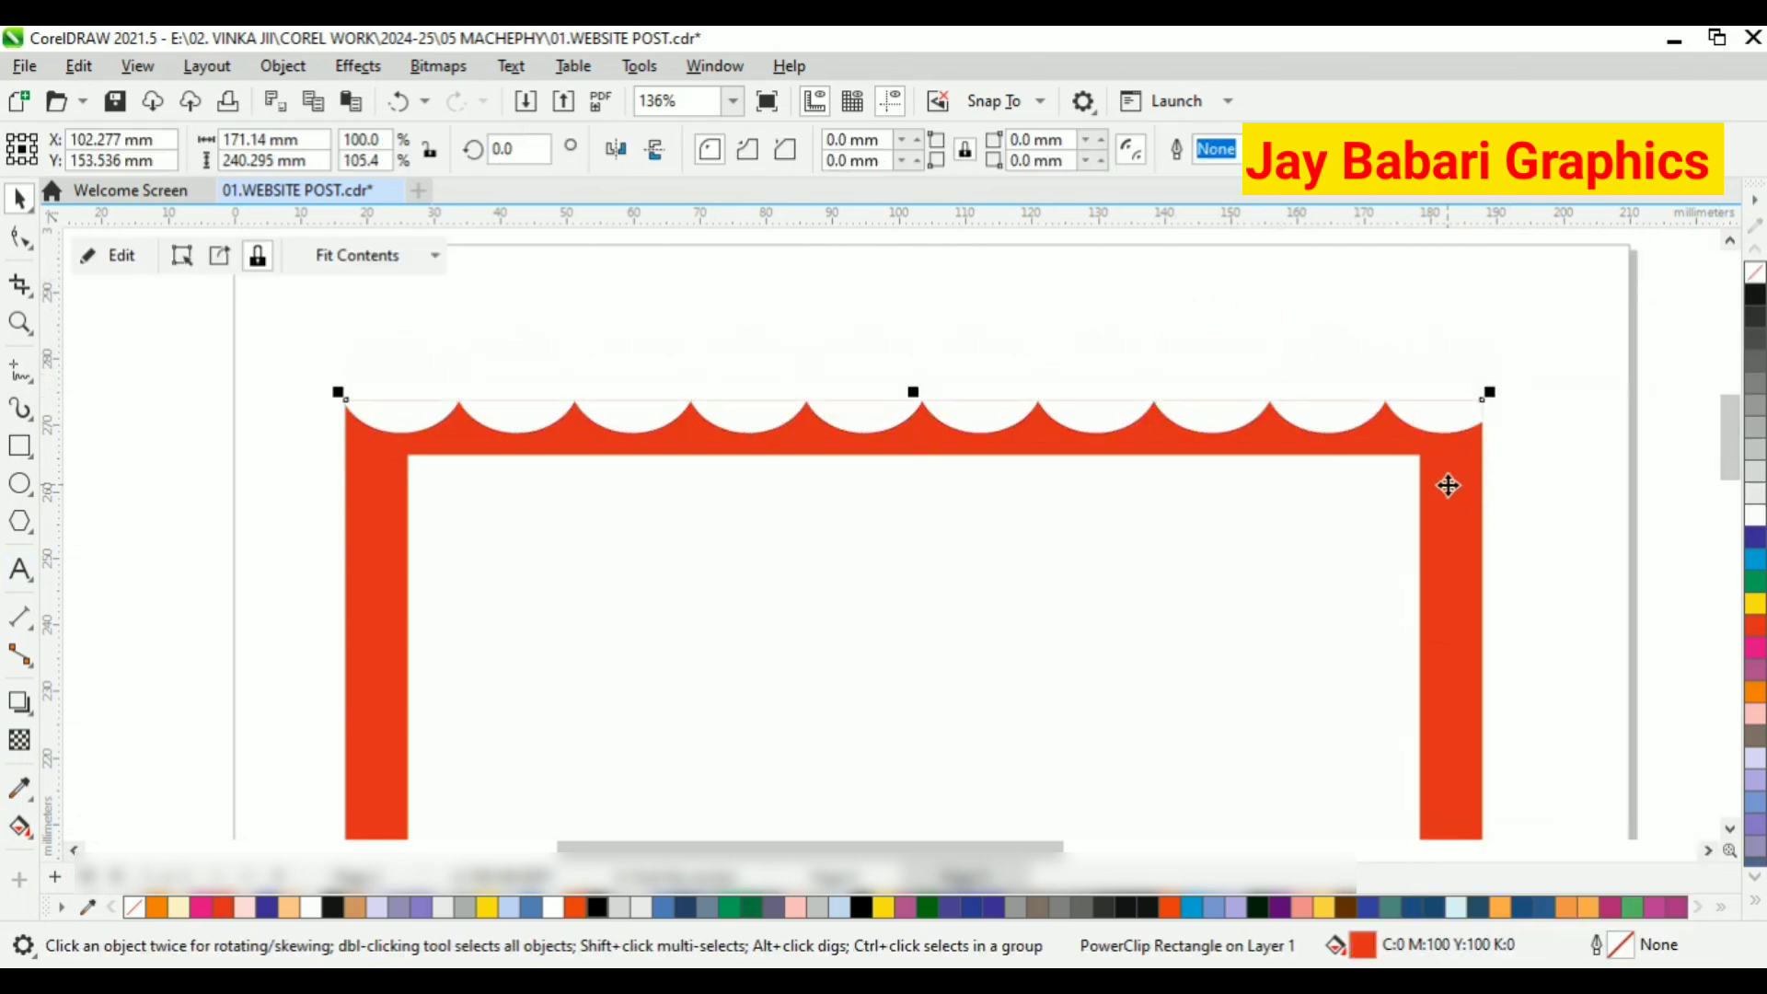
click(863, 322)
scroll(854, 410, up, 4)
click(853, 409)
scroll(851, 409, down, 4)
click(771, 346)
scroll(766, 346, down, 5)
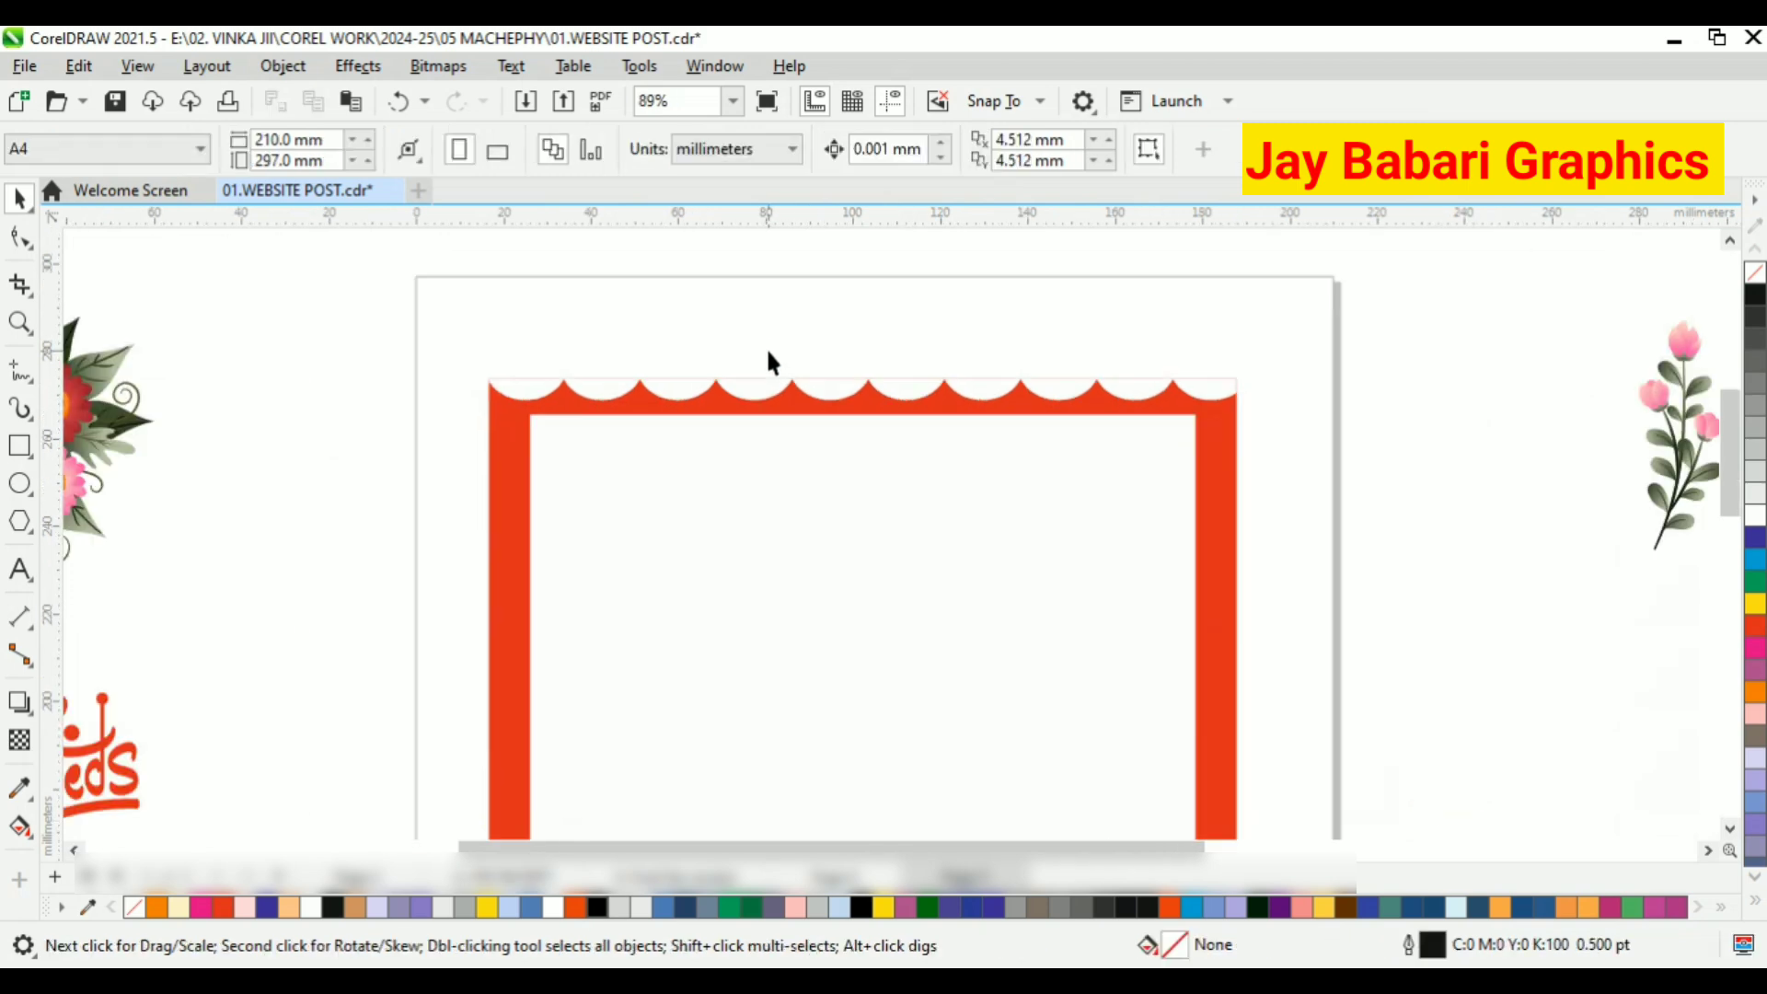
scroll(814, 399, up, 1)
click(817, 364)
Undo the PowerClip and select the white scalloped shape along the frame's top edge
key(ctrl+z)
scroll(817, 357, down, 1)
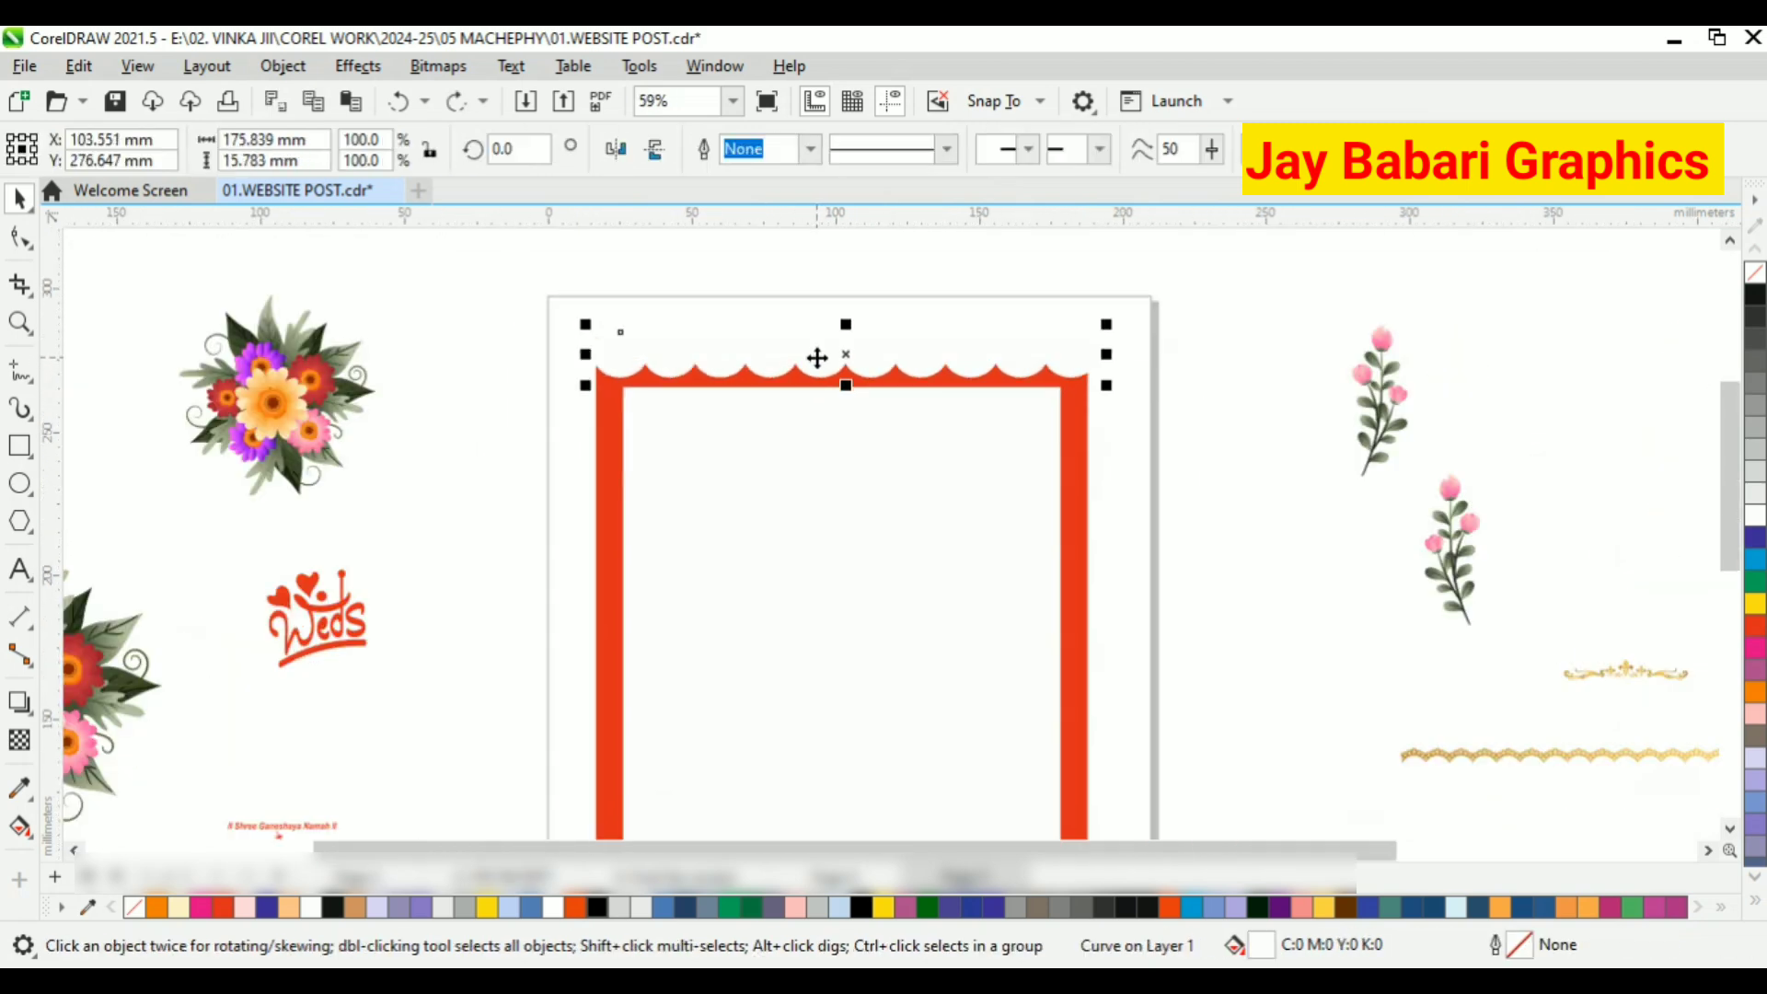
click(818, 352)
scroll(822, 340, down, 2)
scroll(836, 318, up, 2)
click(837, 313)
scroll(831, 362, up, 1)
click(833, 370)
scroll(830, 370, up, 5)
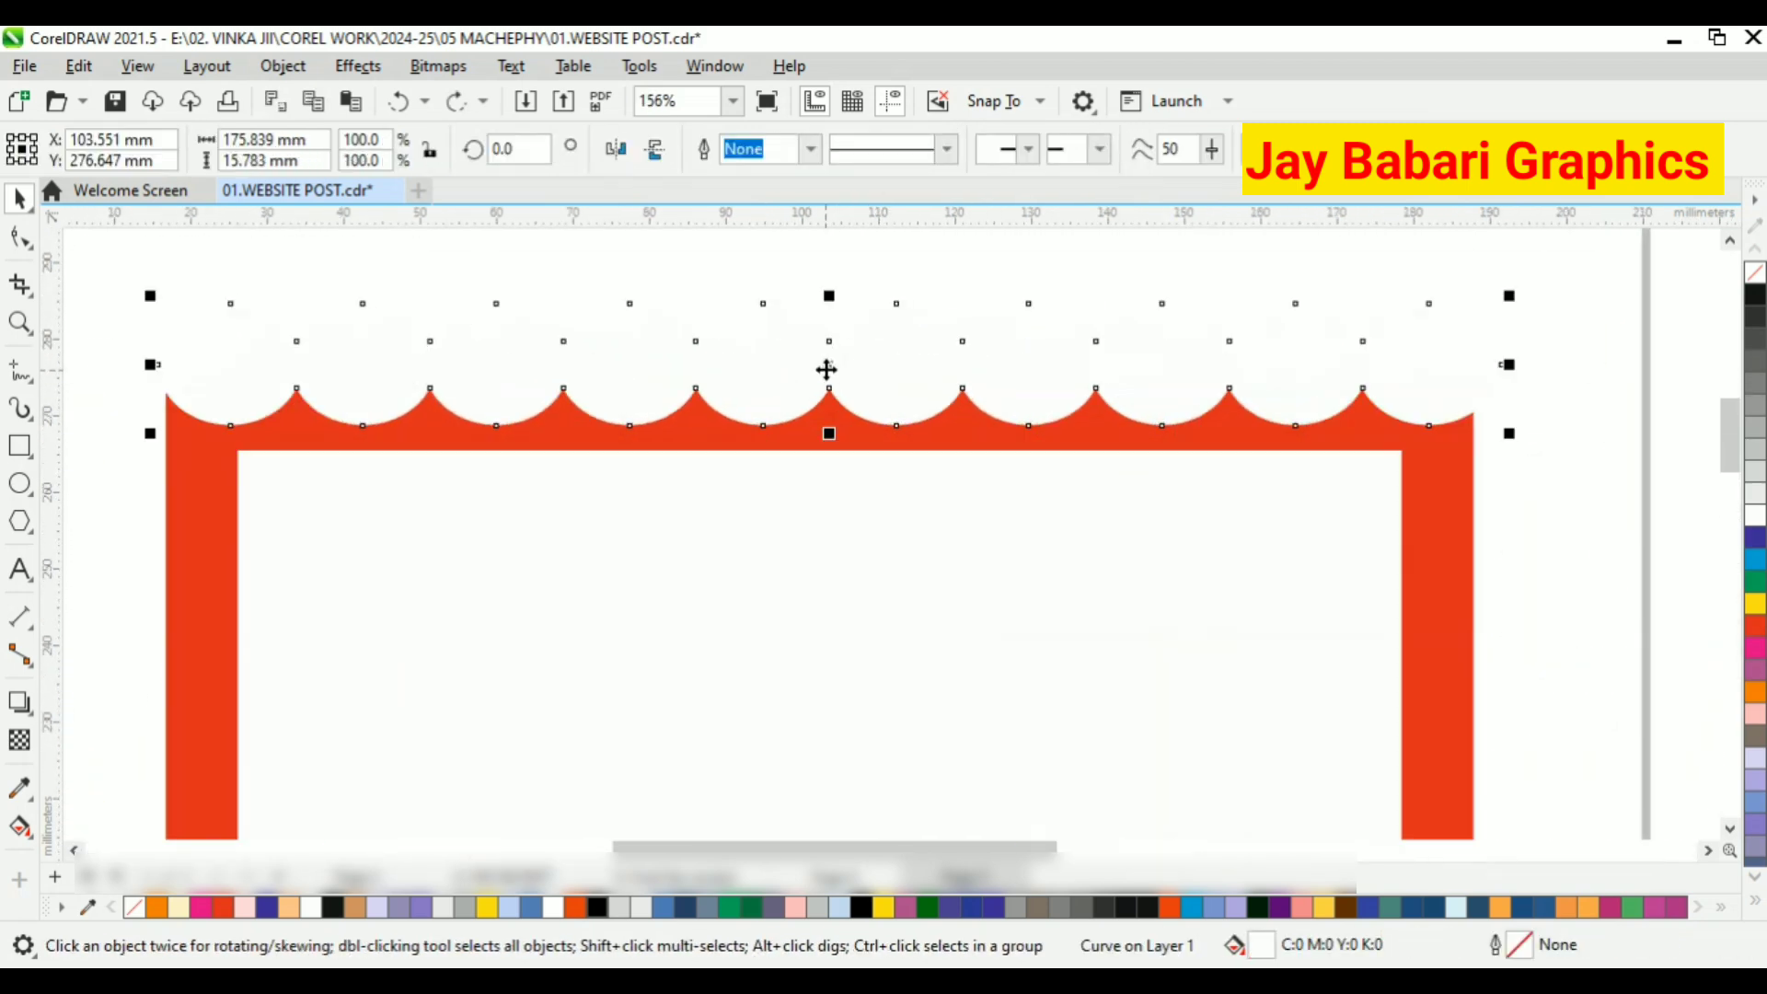
Try moving the scalloped shape below the frame's top edge and scaling it to about 75% around its centre
drag(836, 364, 826, 464)
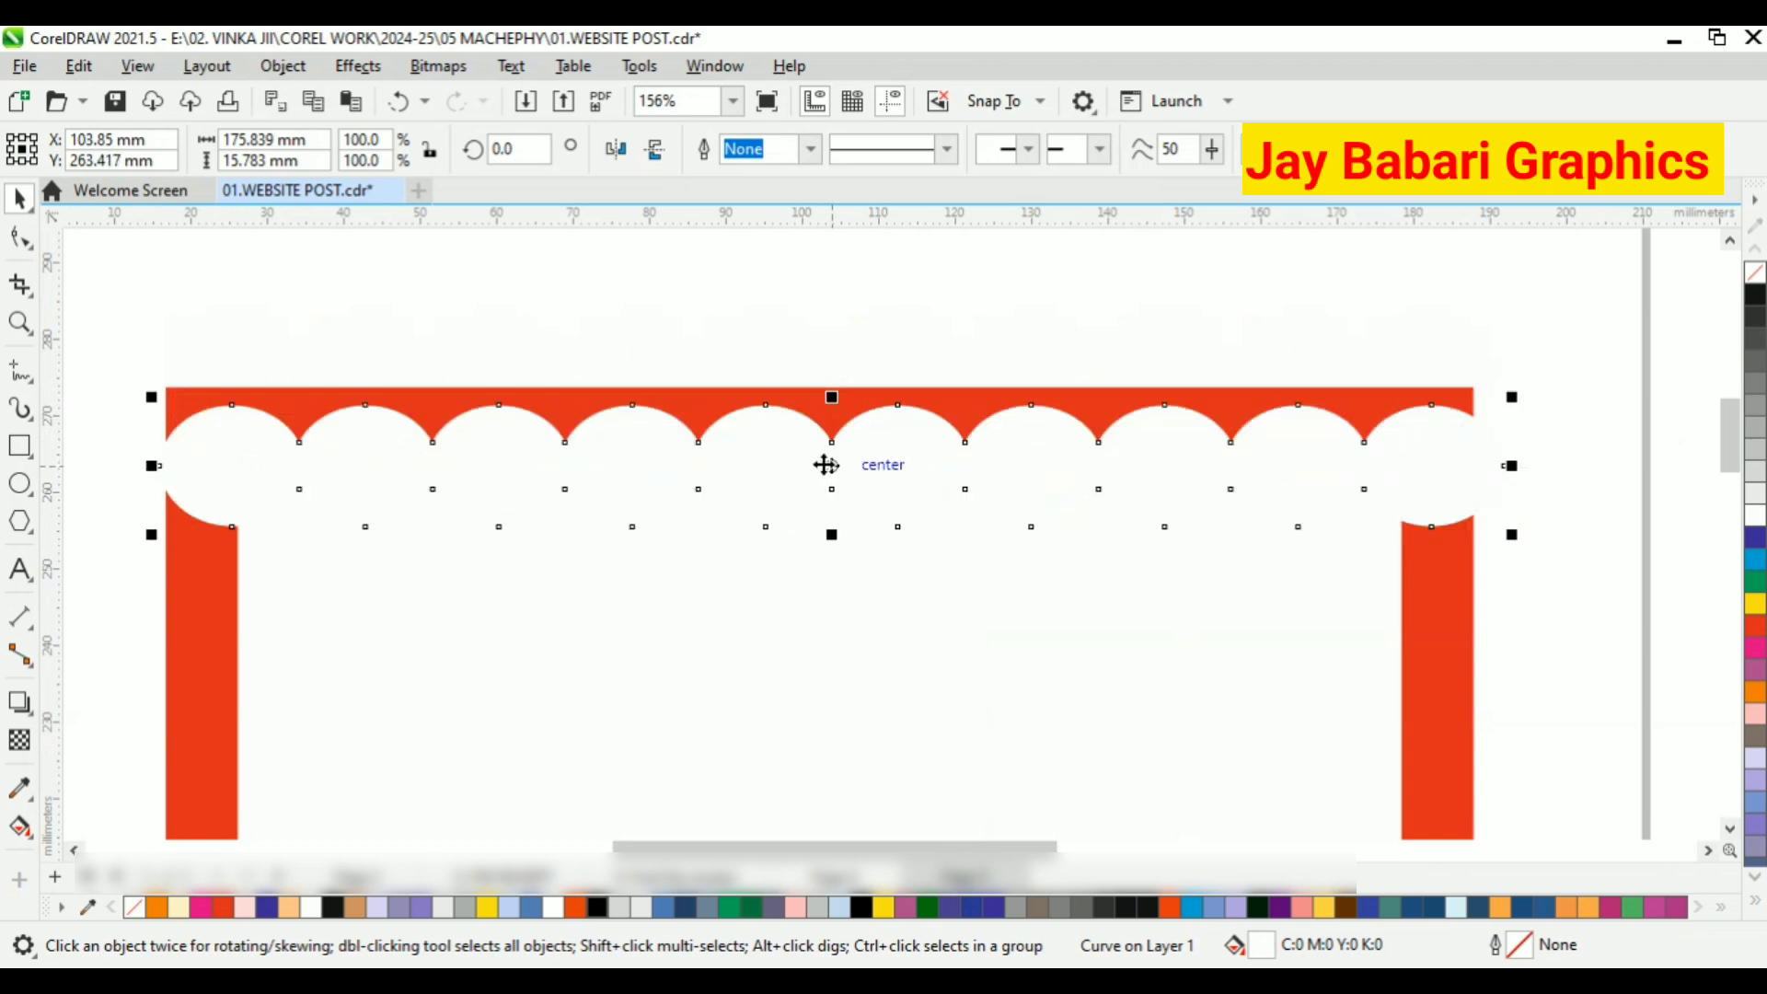
drag(1512, 533, 1278, 506)
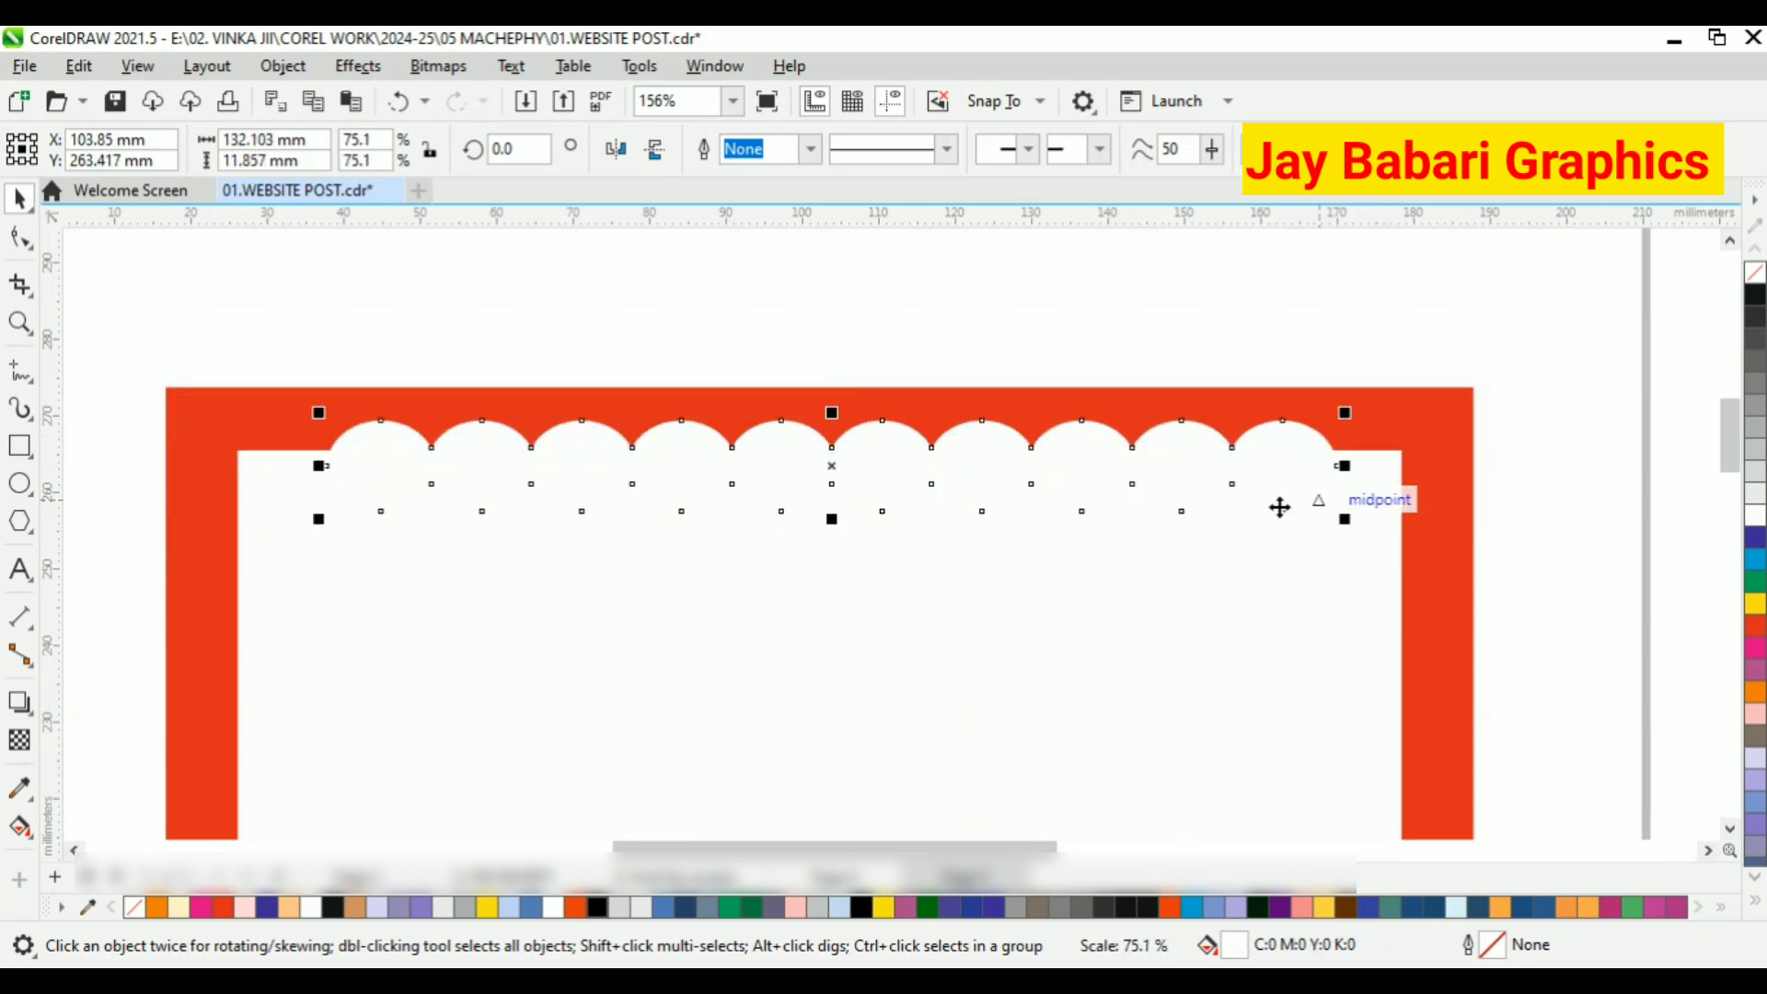
Undo the scaling, move, white fill and weld to restore the ten separate ellipses
key(ctrl+z)
key(ctrl+z)
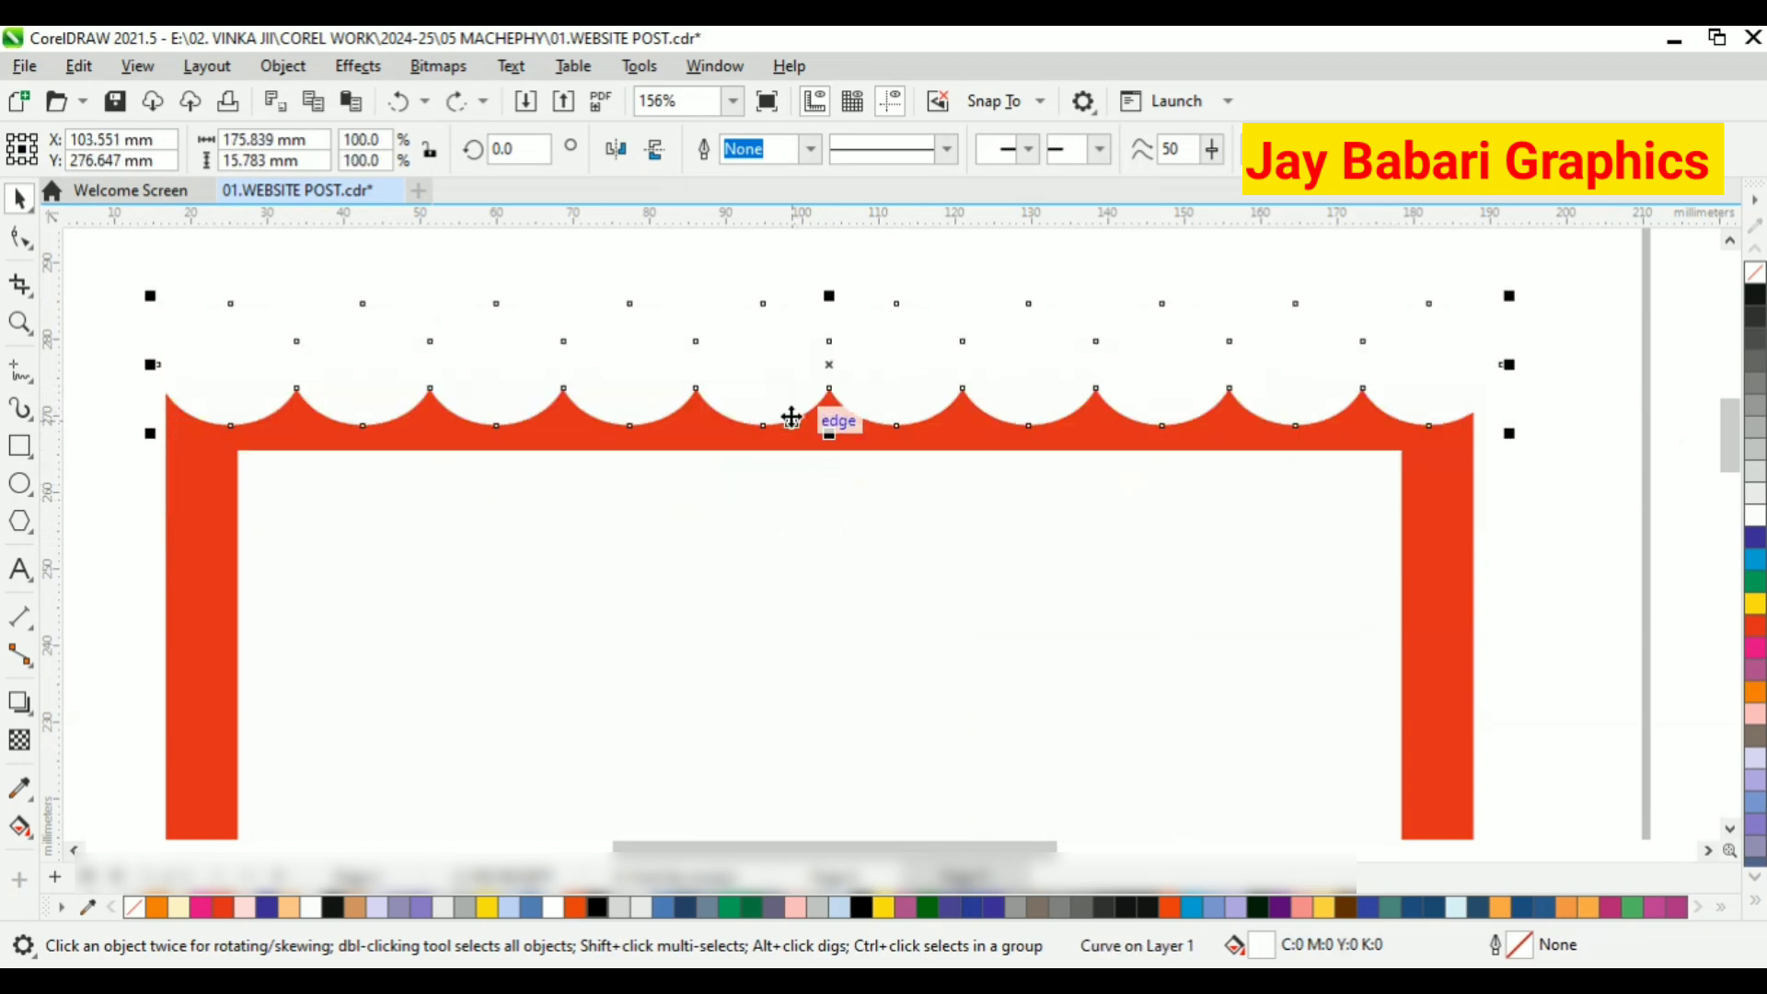
key(ctrl+z)
key(ctrl+z)
key(Escape)
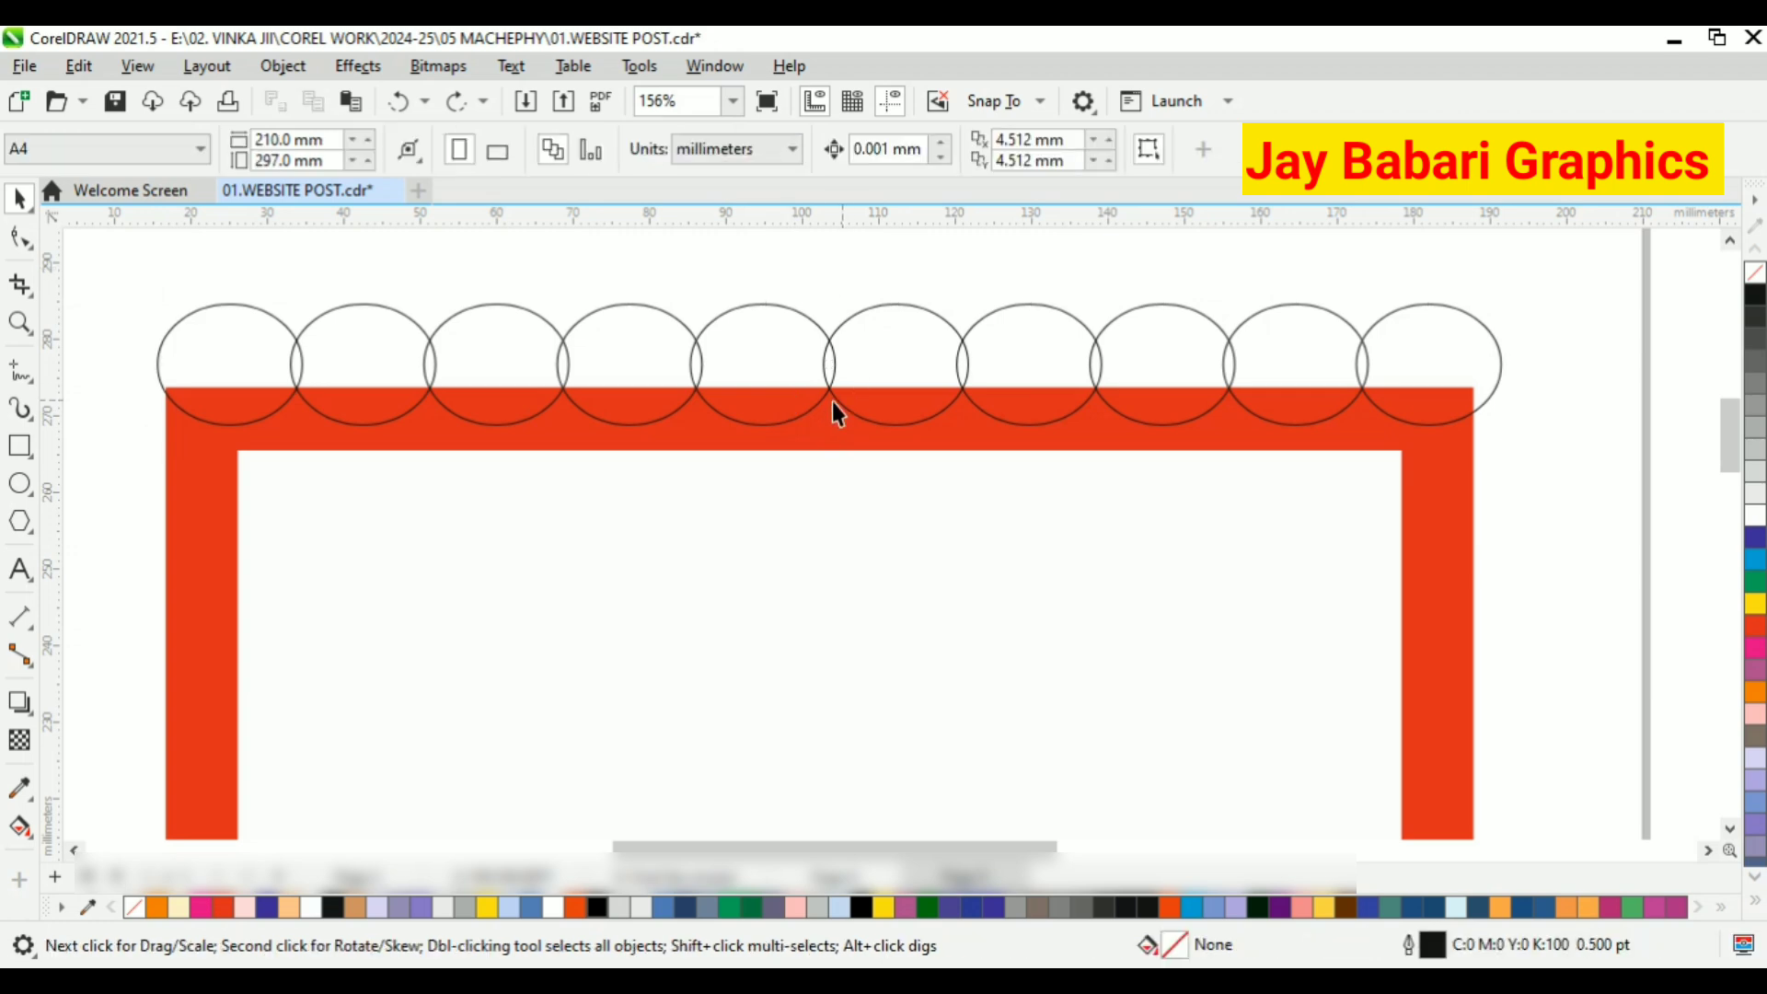
Try moving all ten ellipses slightly further down over the frame's top band
drag(1528, 444, 1528, 444)
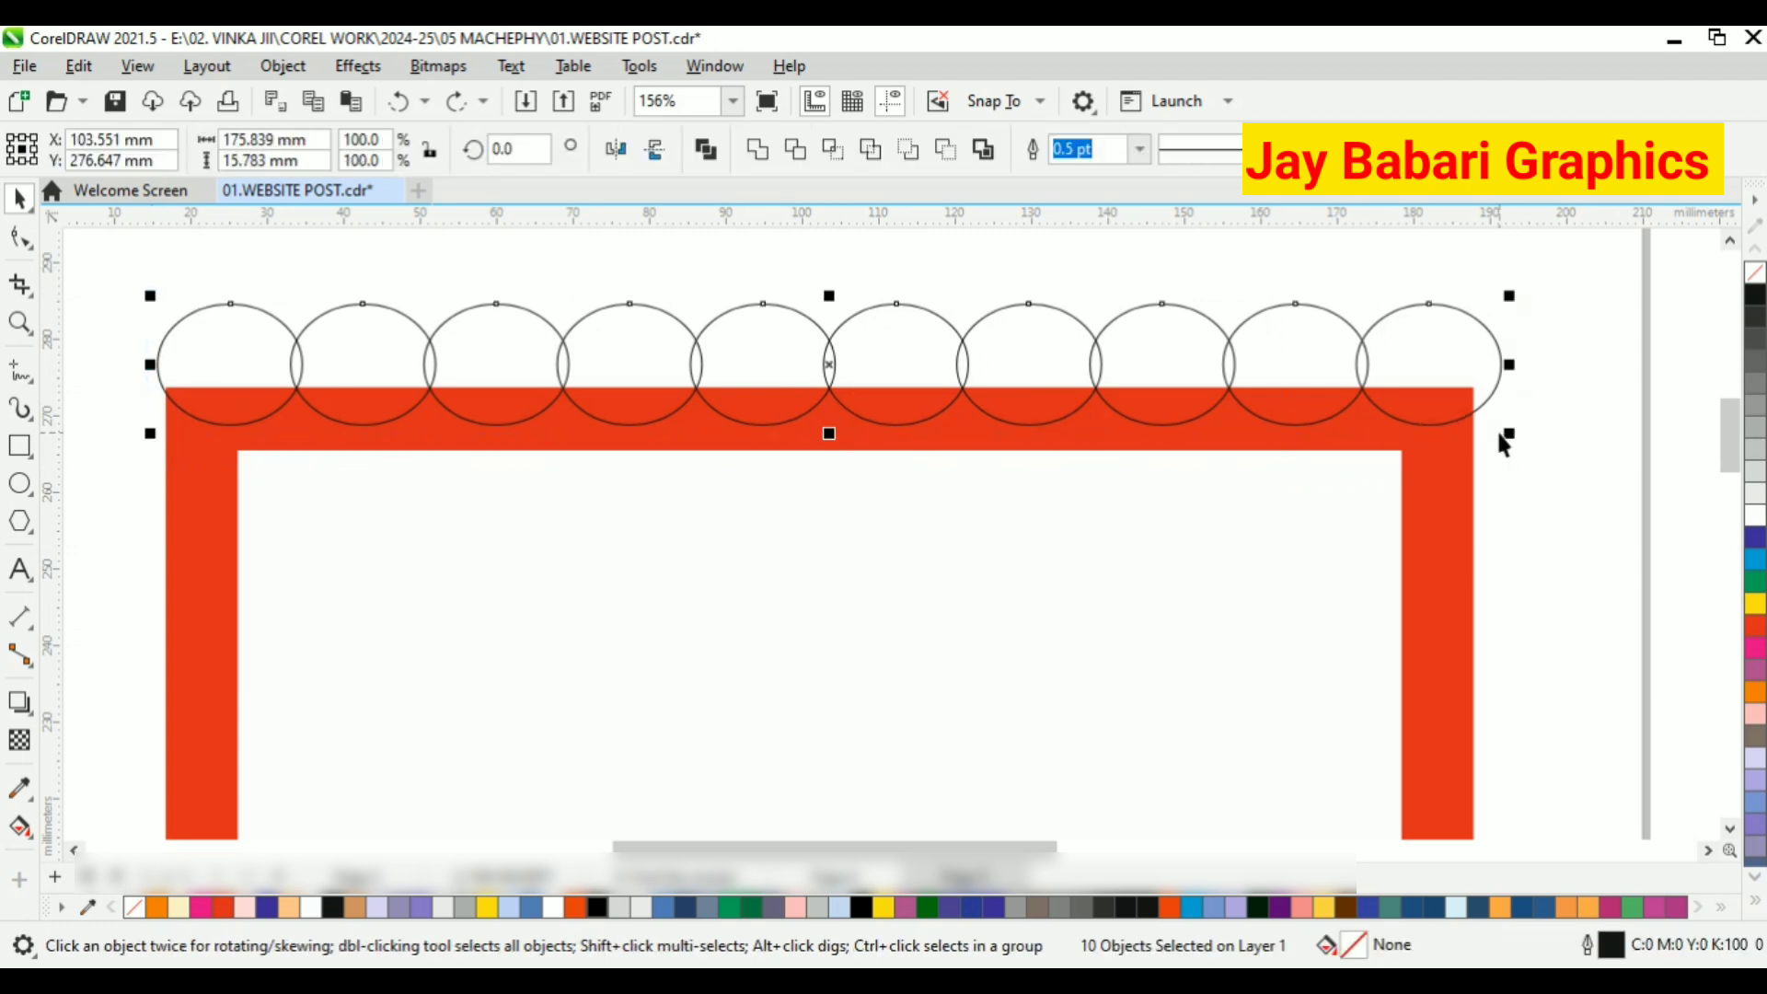
scroll(978, 401, up, 1)
drag(974, 378, 977, 399)
scroll(995, 432, down, 1)
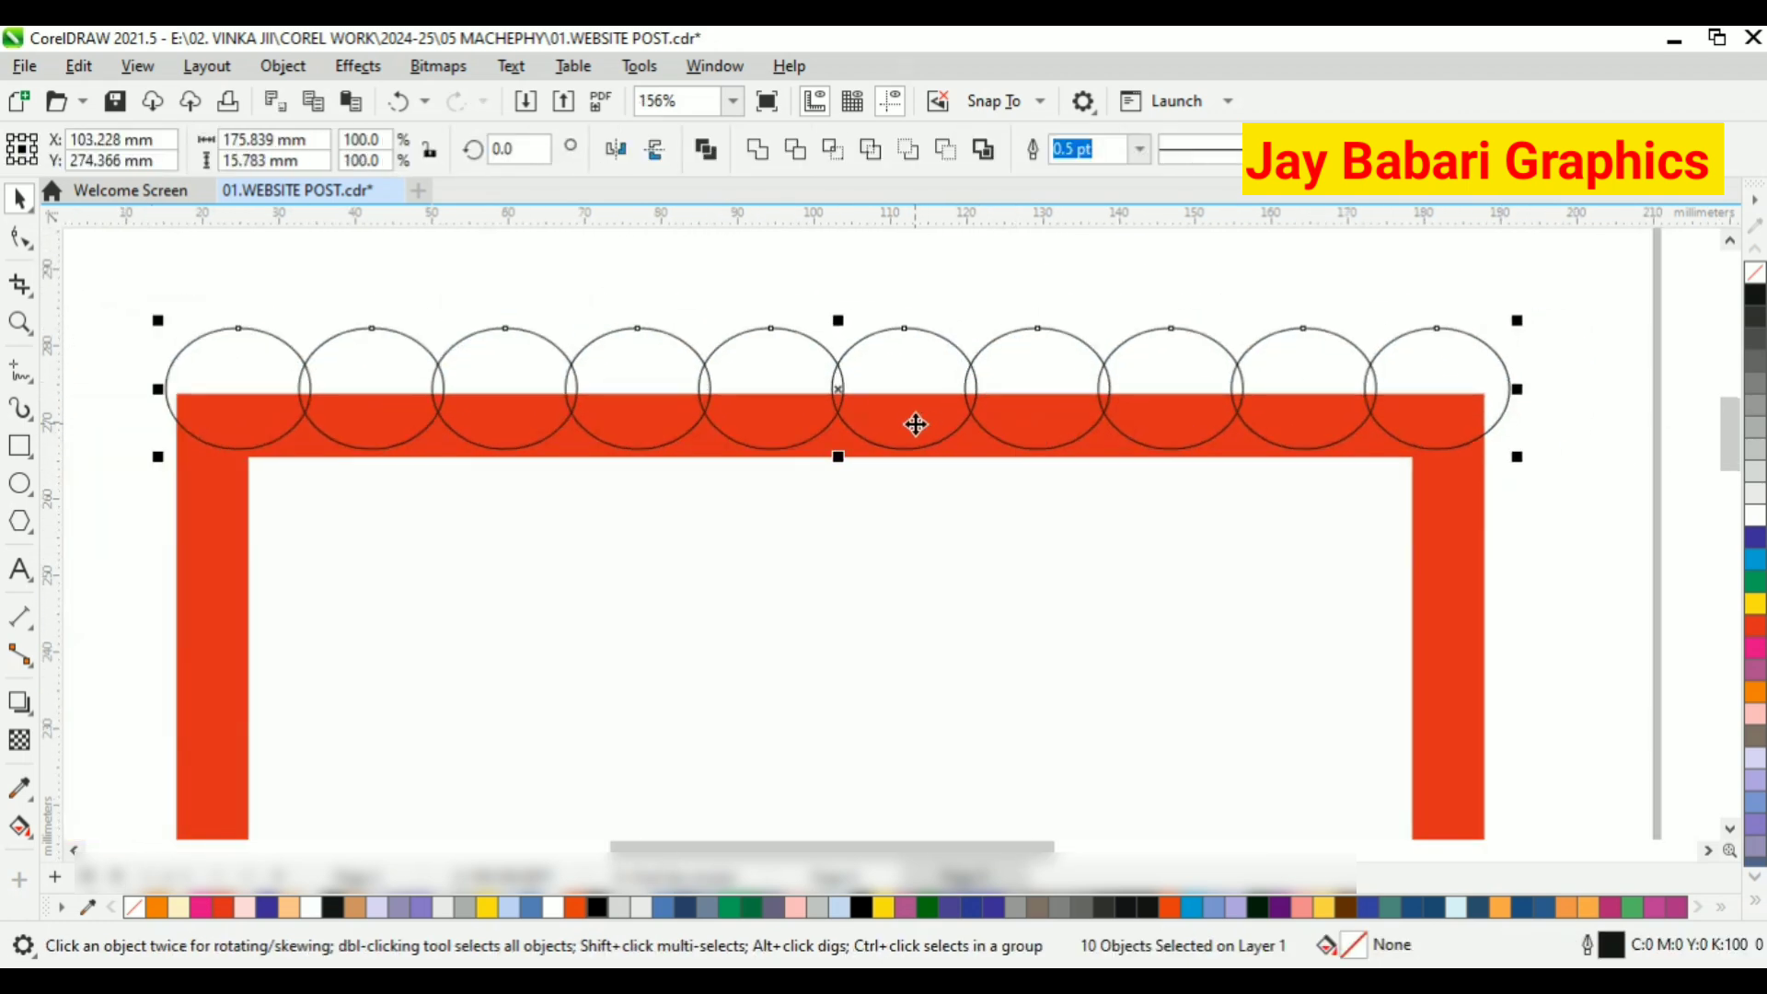
scroll(978, 406, up, 1)
scroll(990, 407, down, 1)
key(Escape)
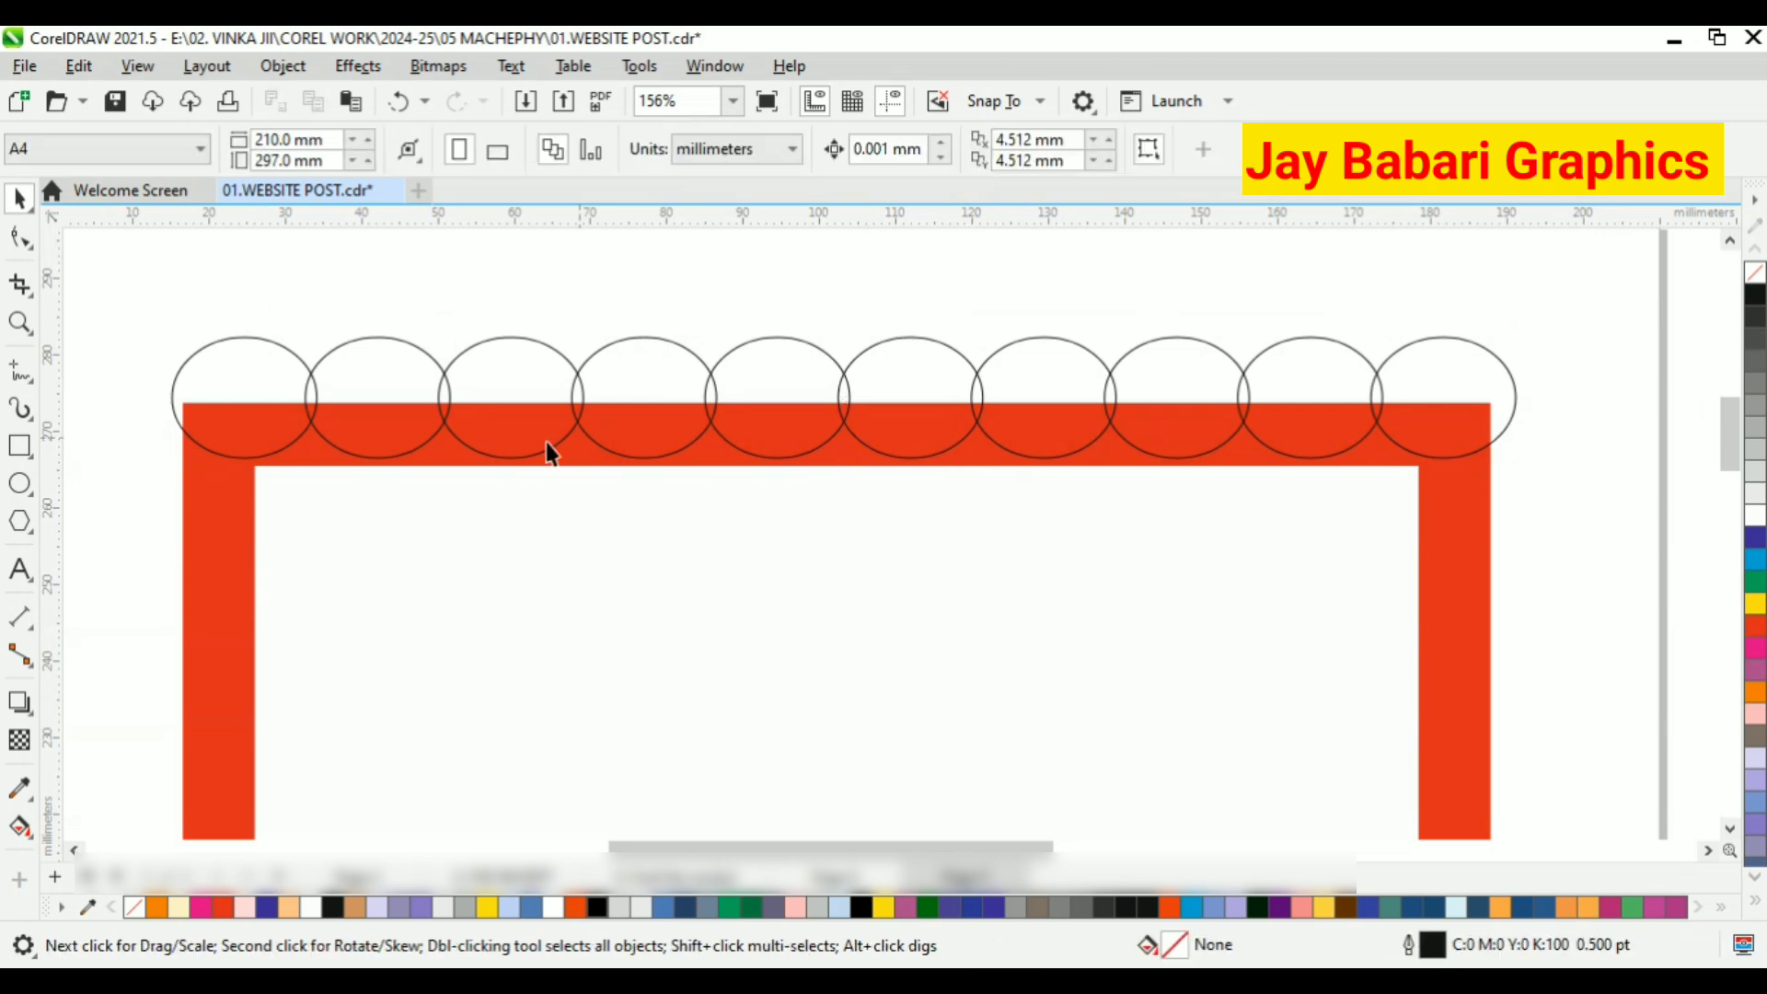
Briefly activate the Smart Fill tool, leave it, and undo the last move of the ellipse row
click(27, 824)
click(83, 858)
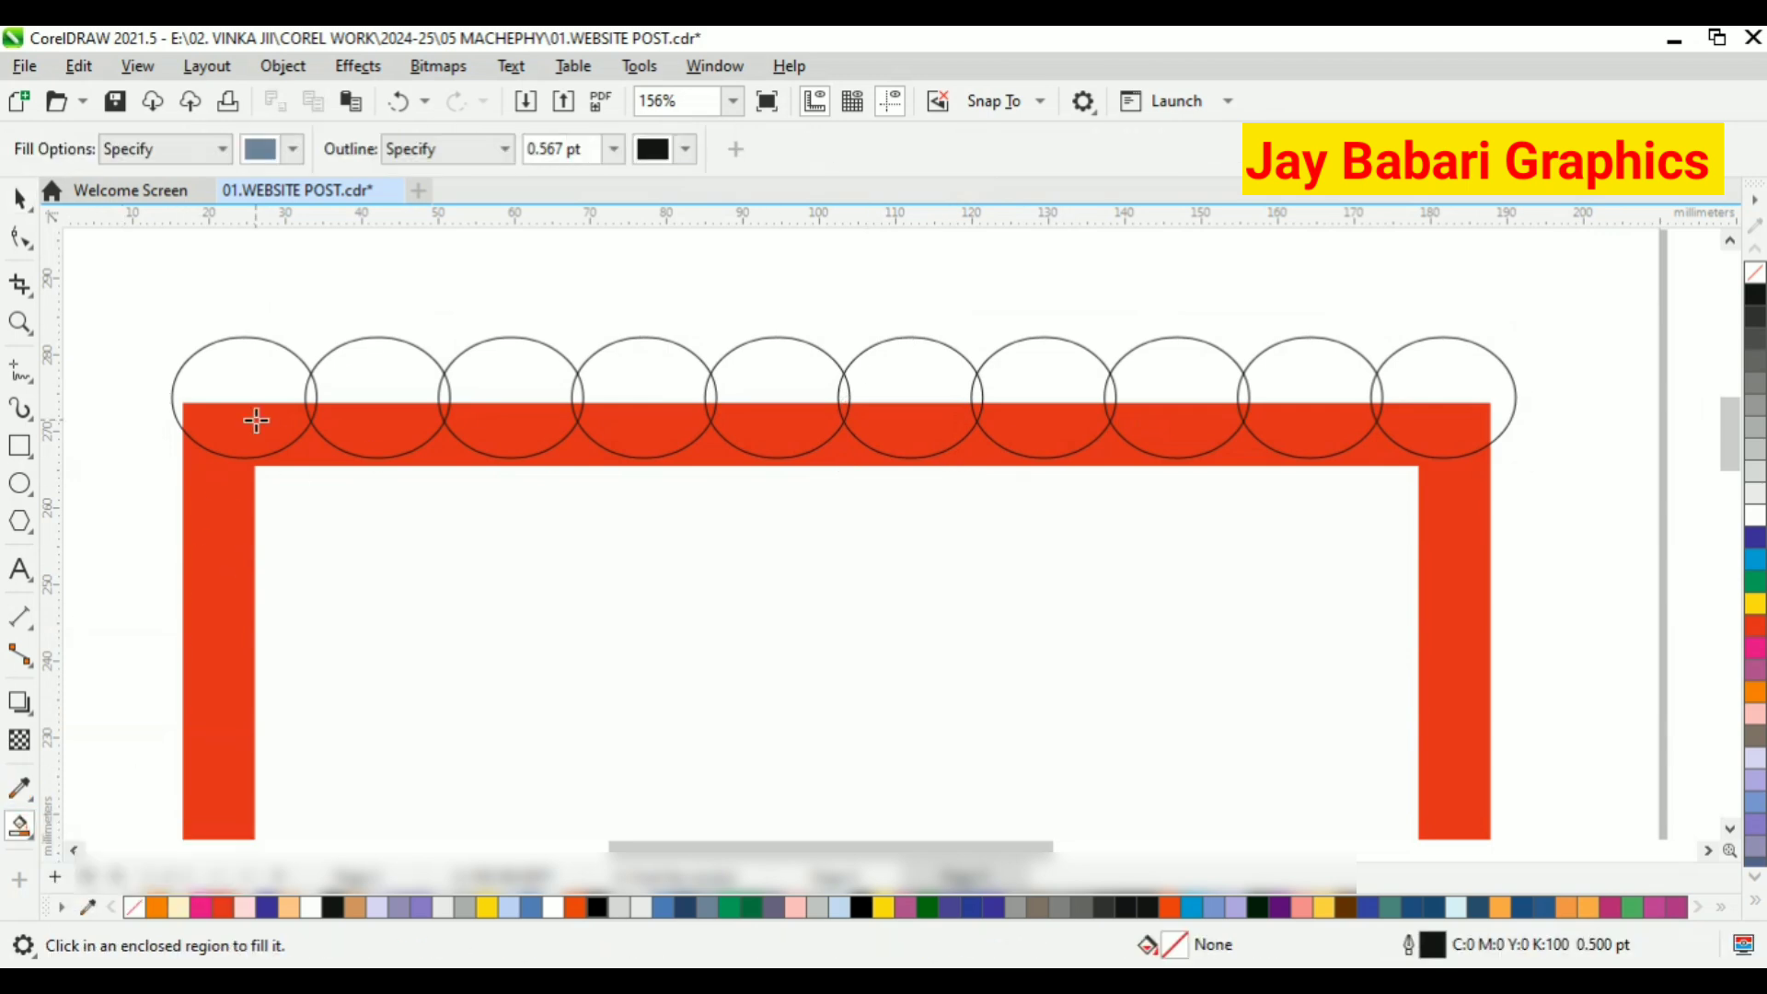
click(21, 197)
scroll(230, 342, down, 1)
drag(1290, 447, 1289, 447)
key(ctrl+z)
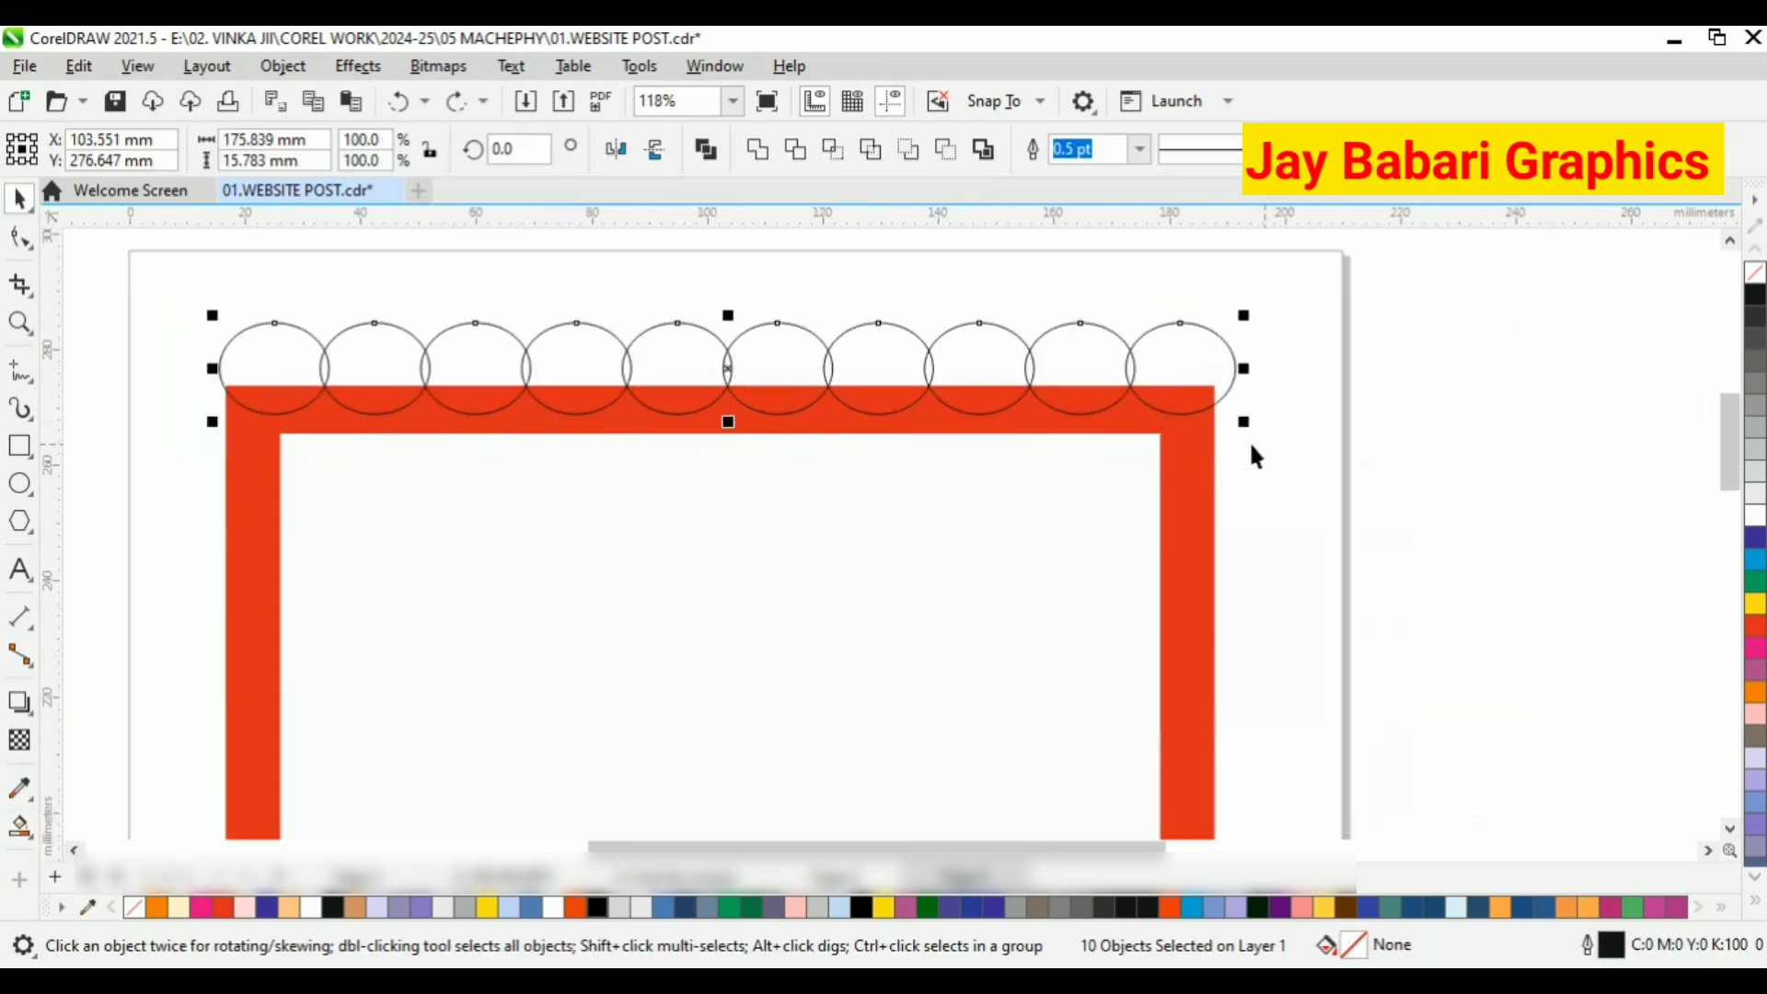
Smart-fill the ten regions where the ellipses overlap the red frame's top band with blue-grey (C40 M20 Y0 K40)
click(1385, 488)
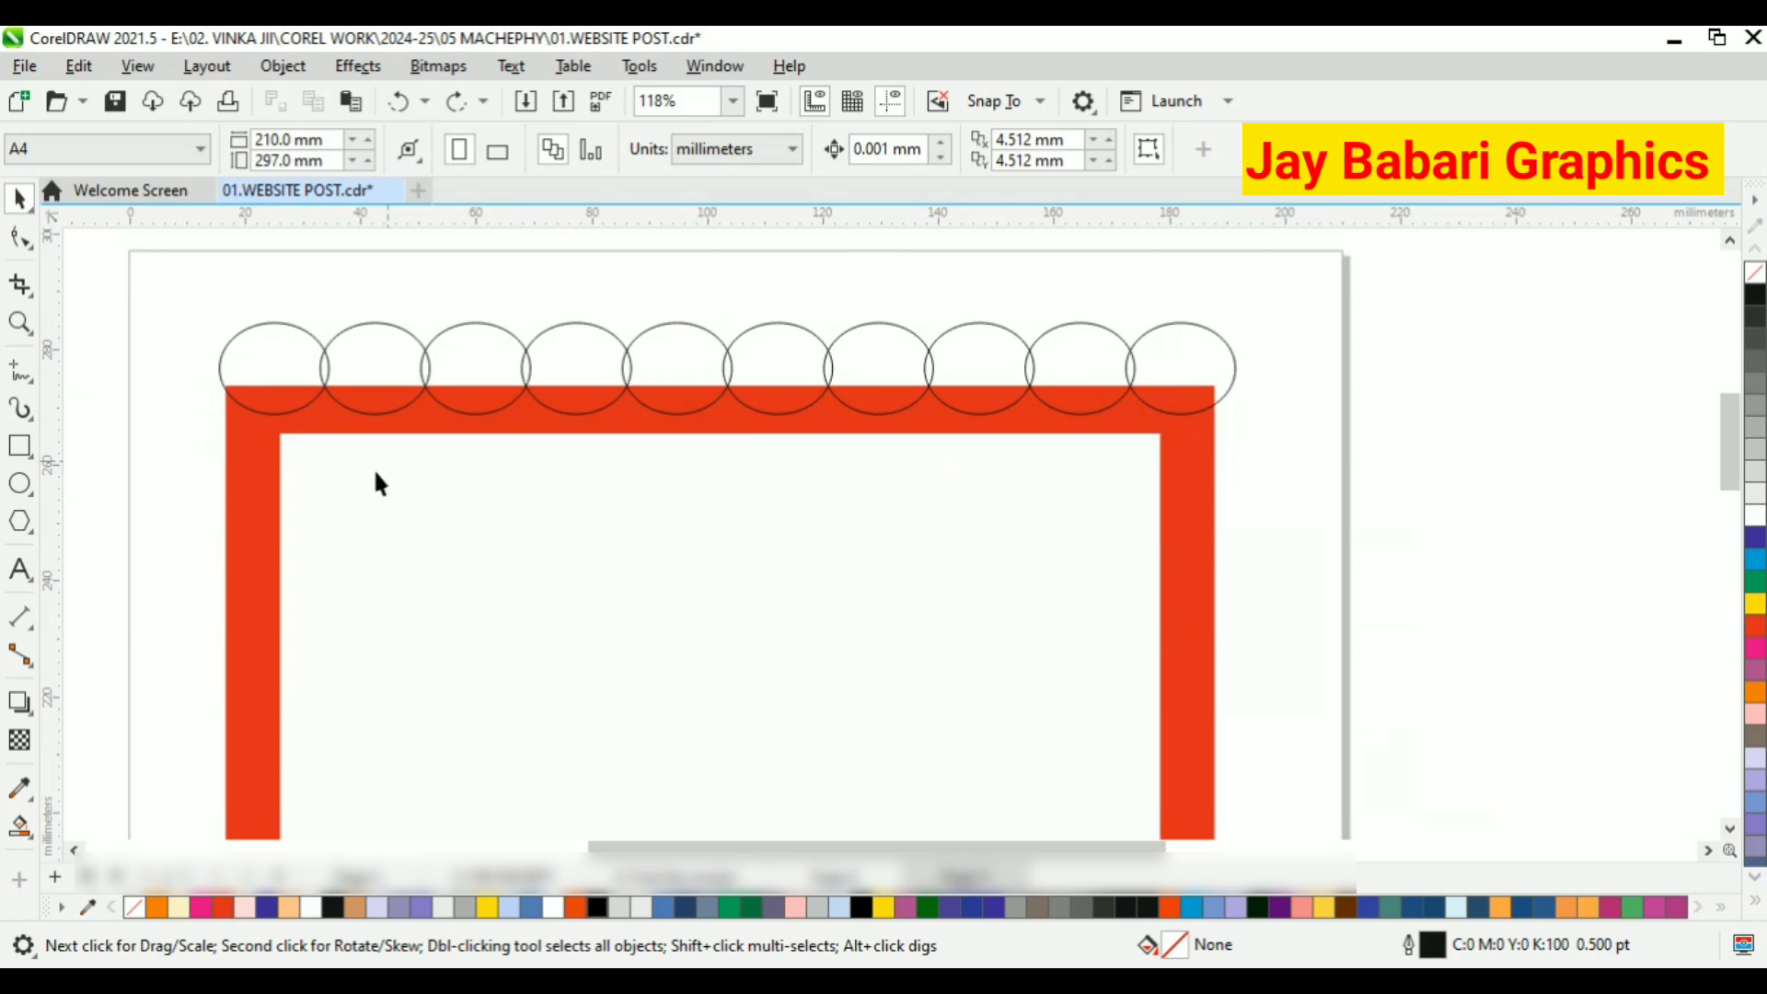
click(19, 829)
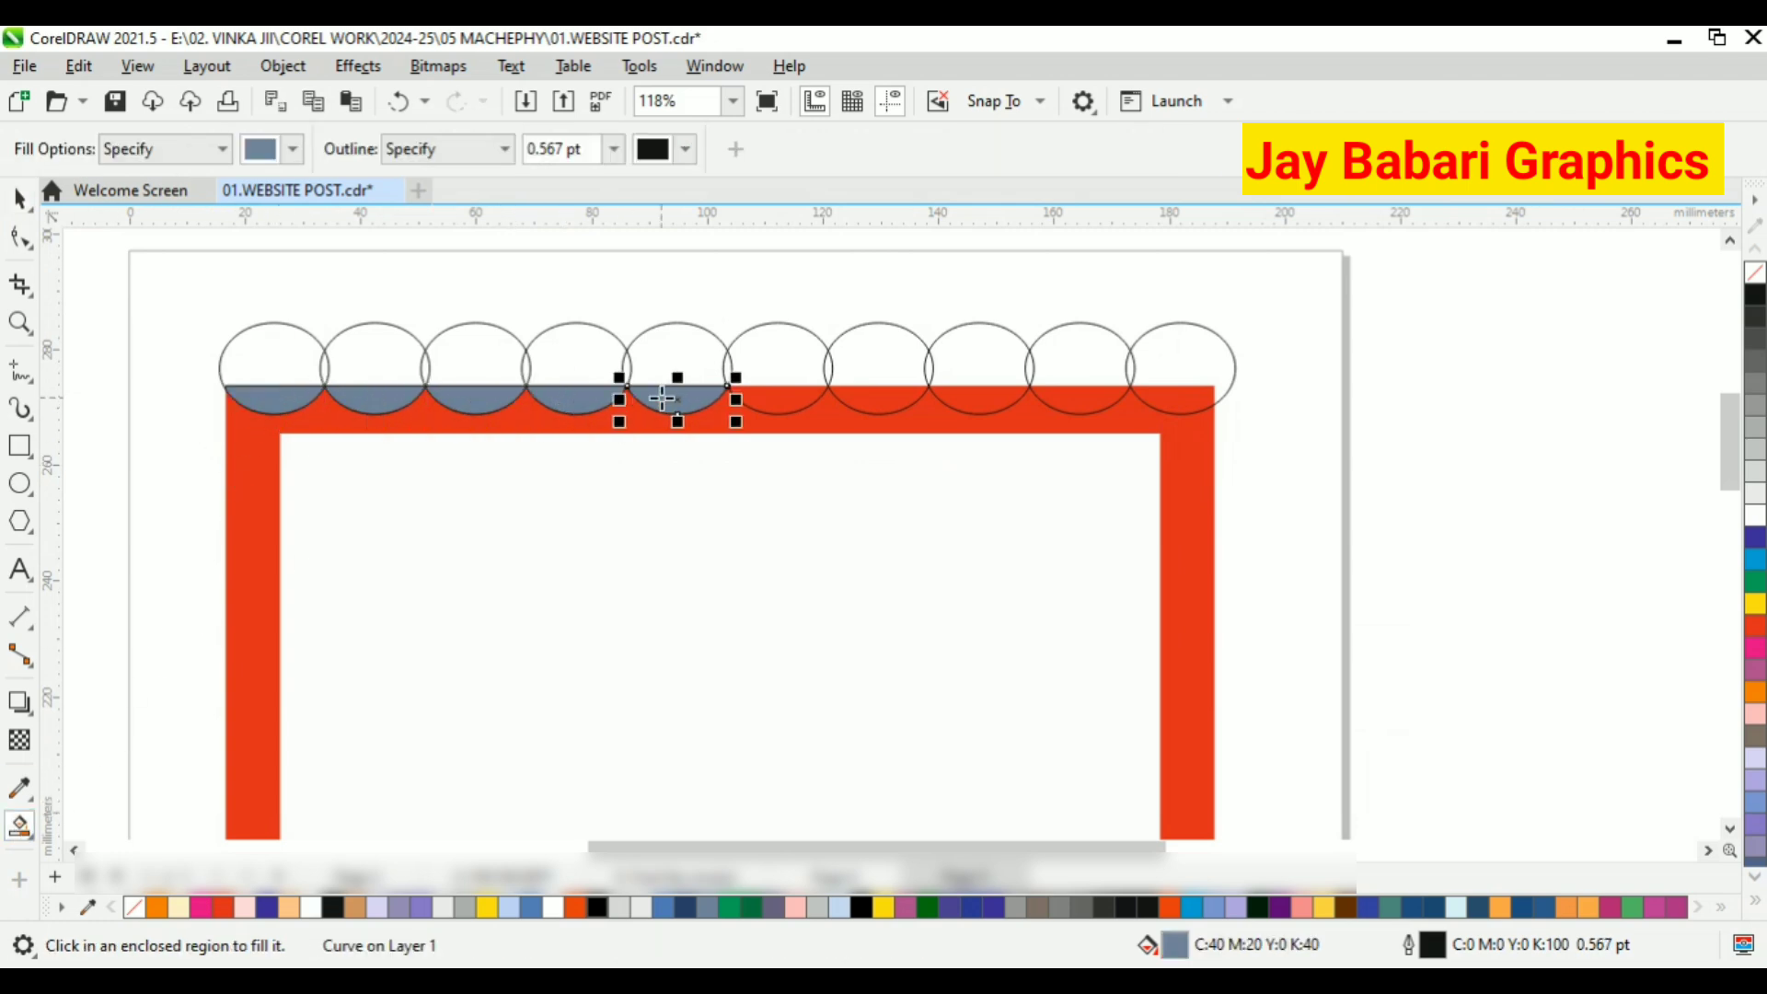
key(space)
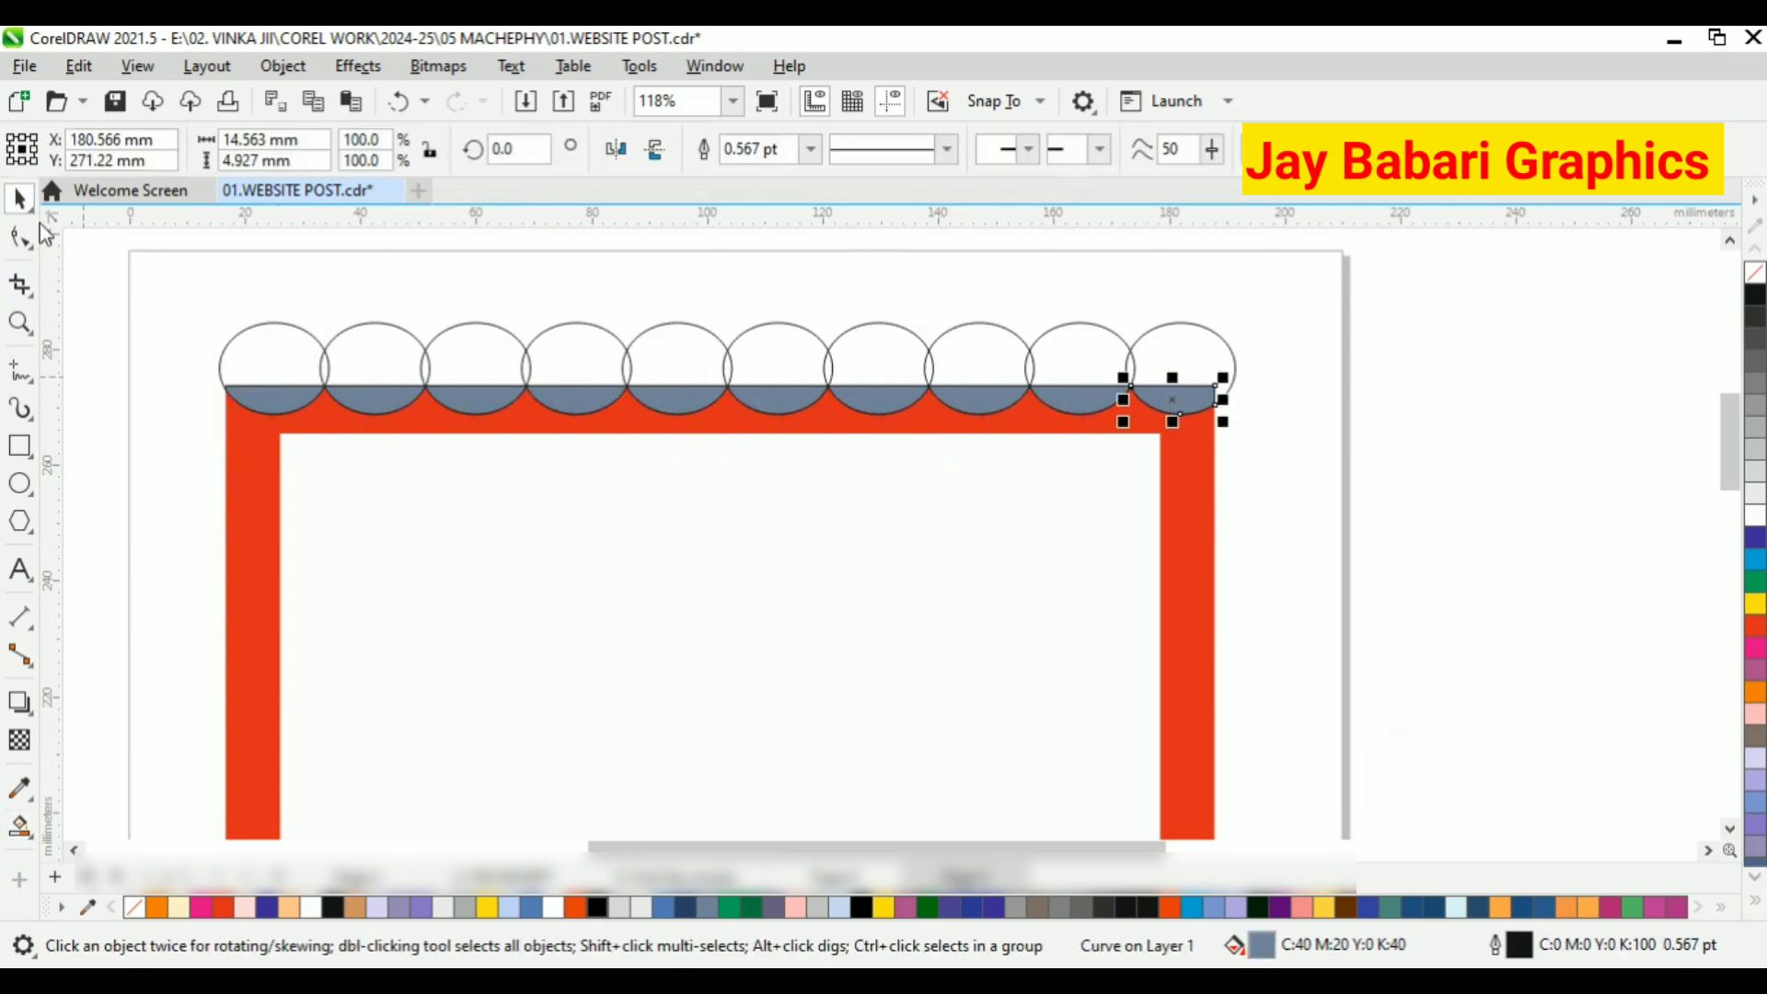
Delete all ten original ellipses, keeping only the blue-grey scallop segments
click(273, 347)
right_click(273, 348)
click(372, 378)
click(372, 370)
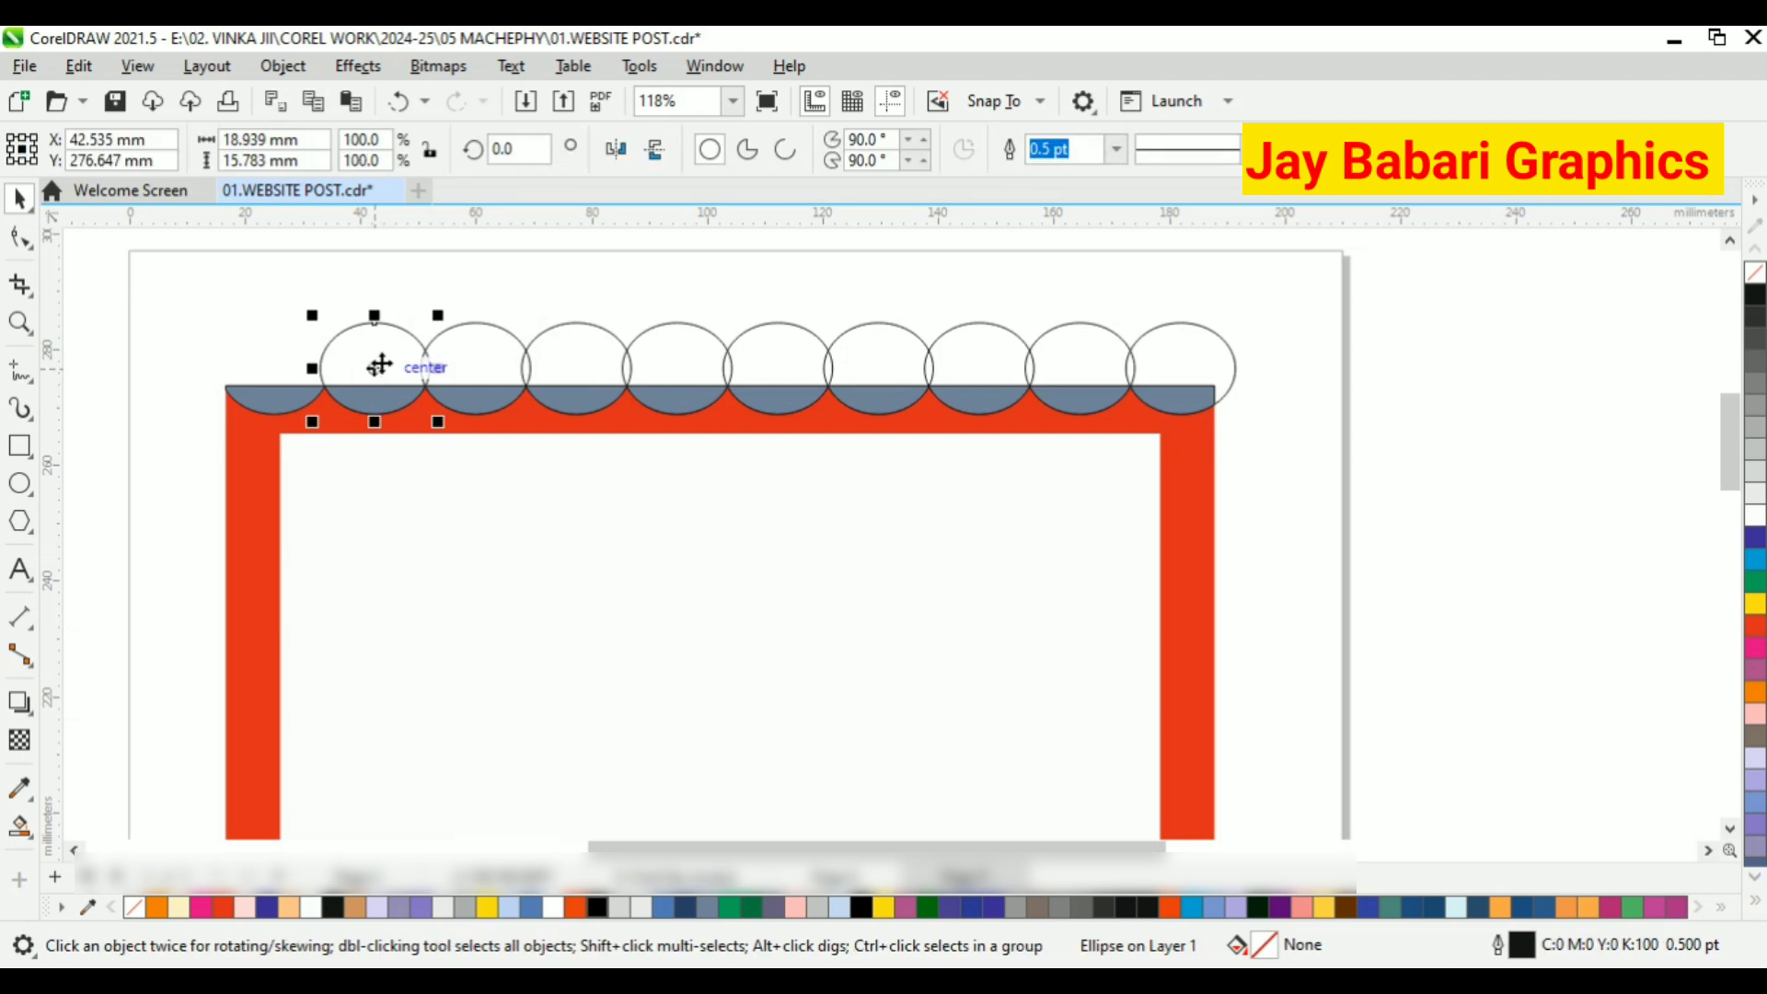
shift+click(478, 352)
shift+click(584, 348)
right_click(1181, 366)
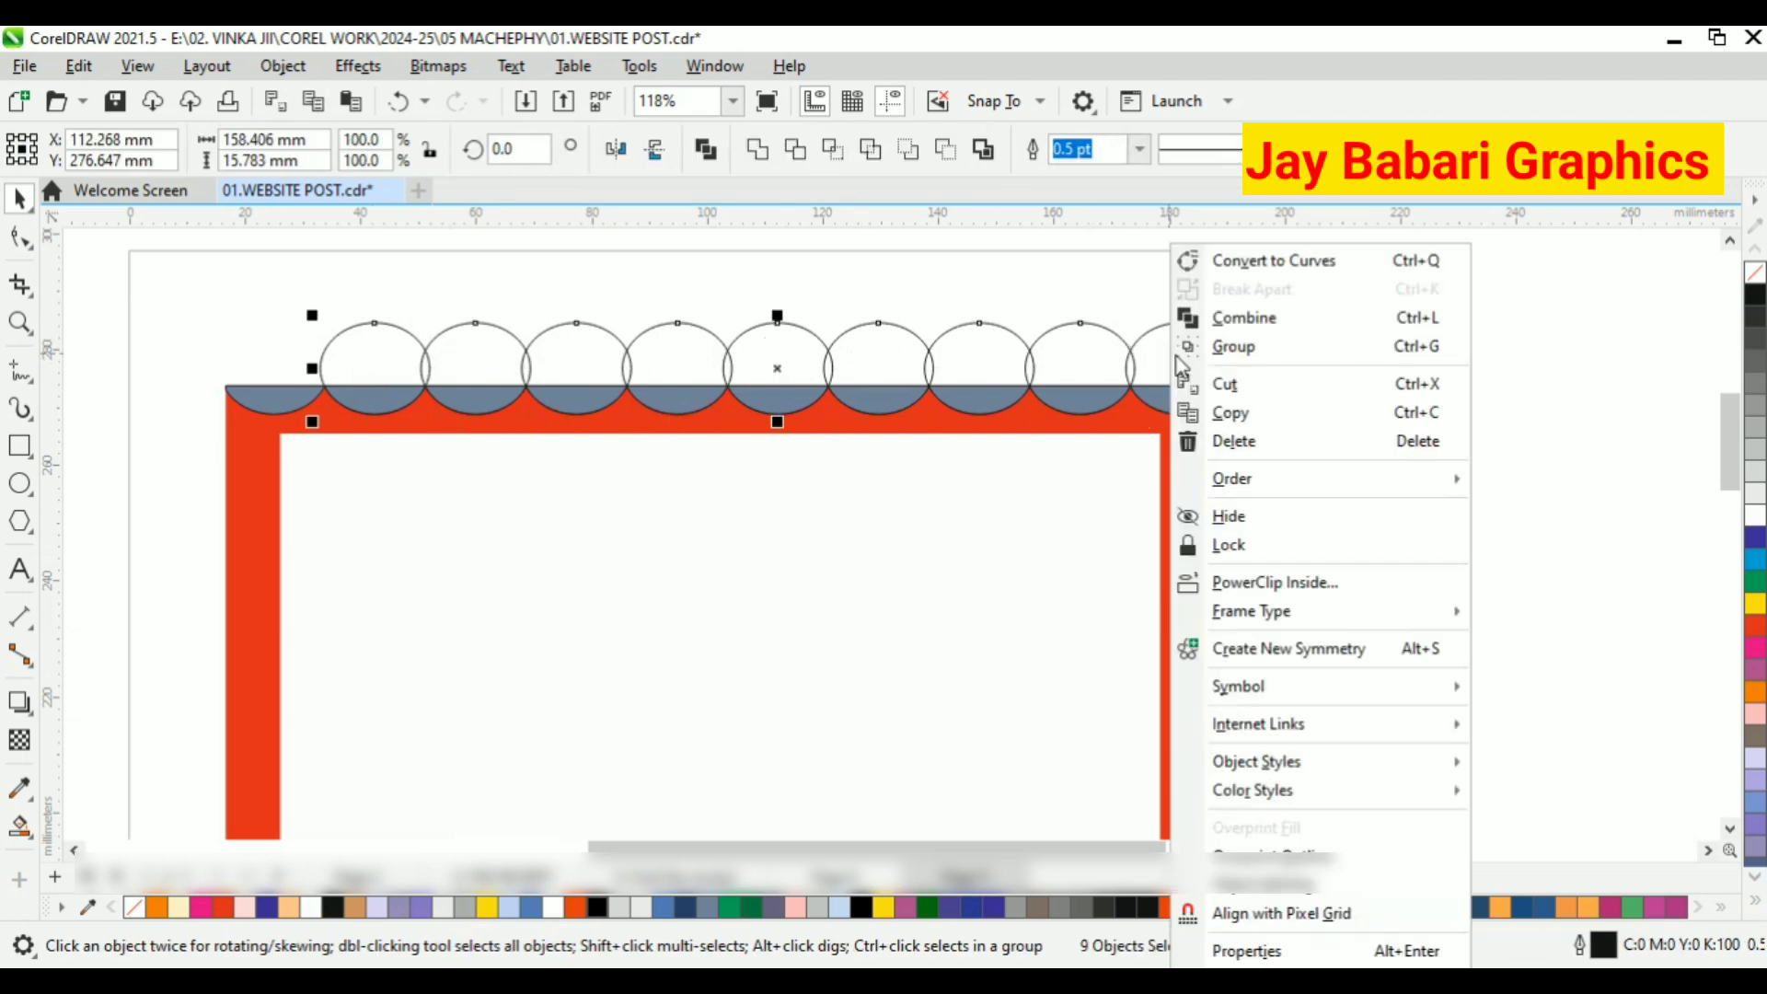
click(1196, 443)
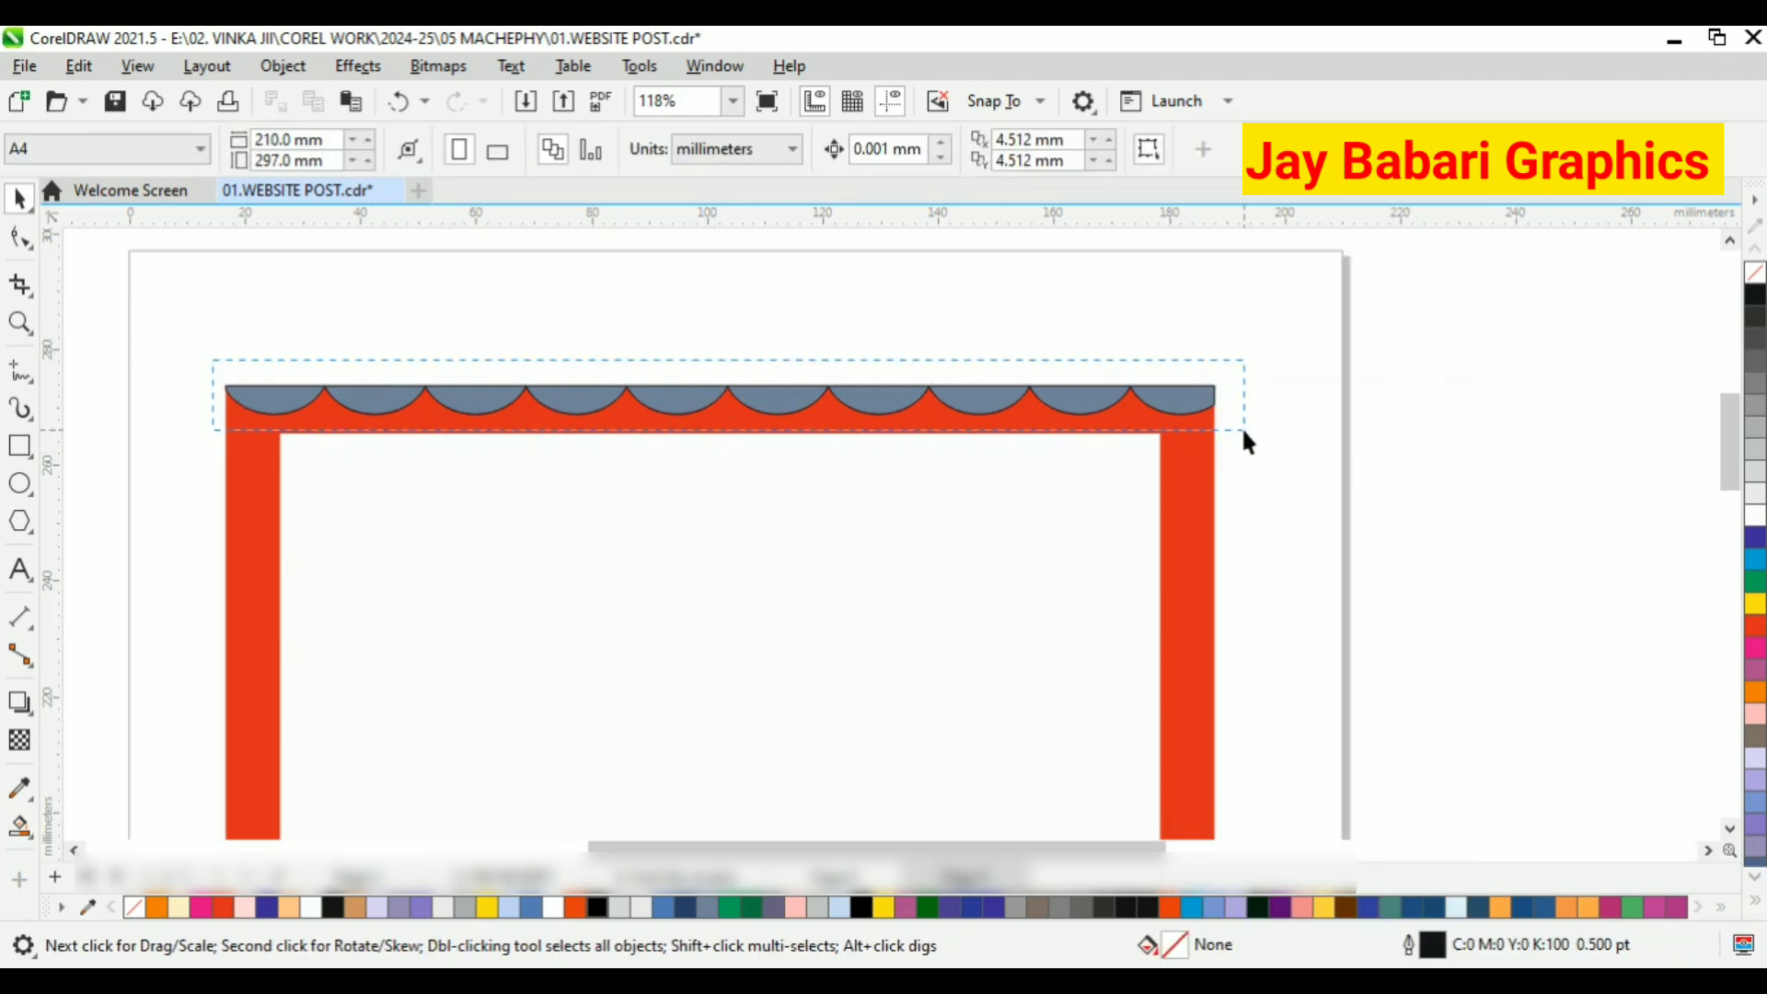
Fill the ten scallop segments along the frame's top band with white and give them a red M100 Y100 outline
drag(1244, 432, 1246, 433)
click(1754, 516)
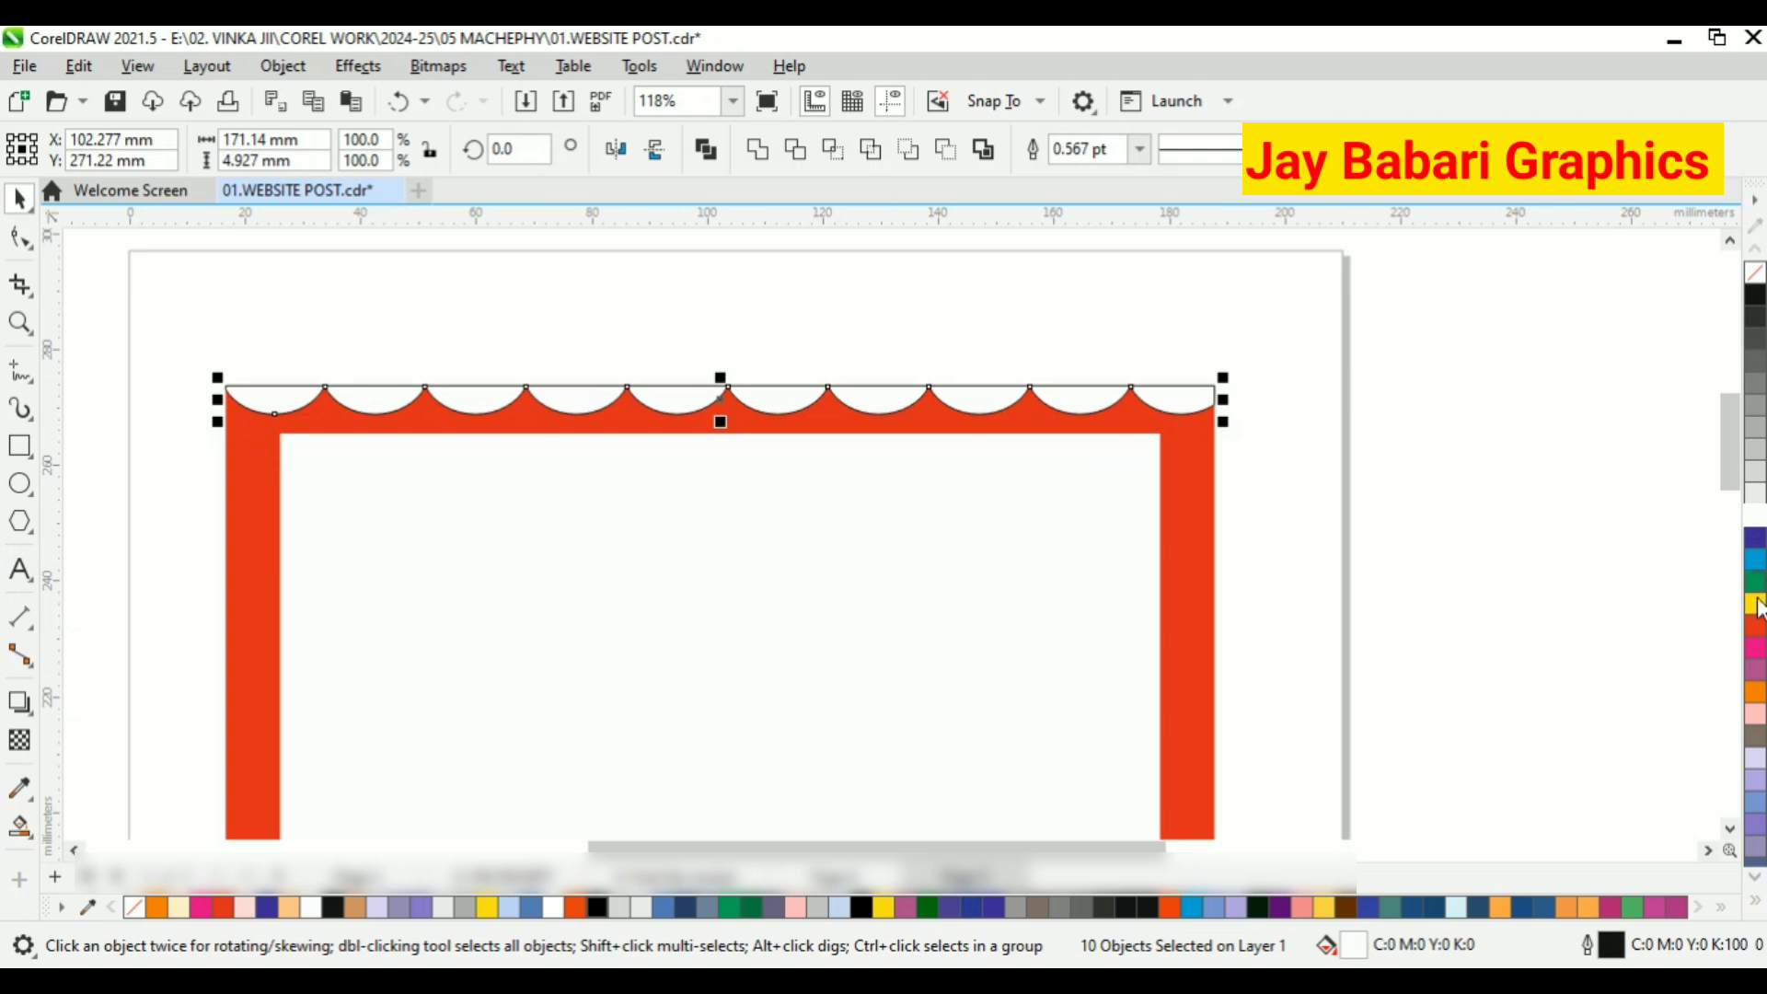
right_click(1755, 626)
scroll(447, 376, up, 3)
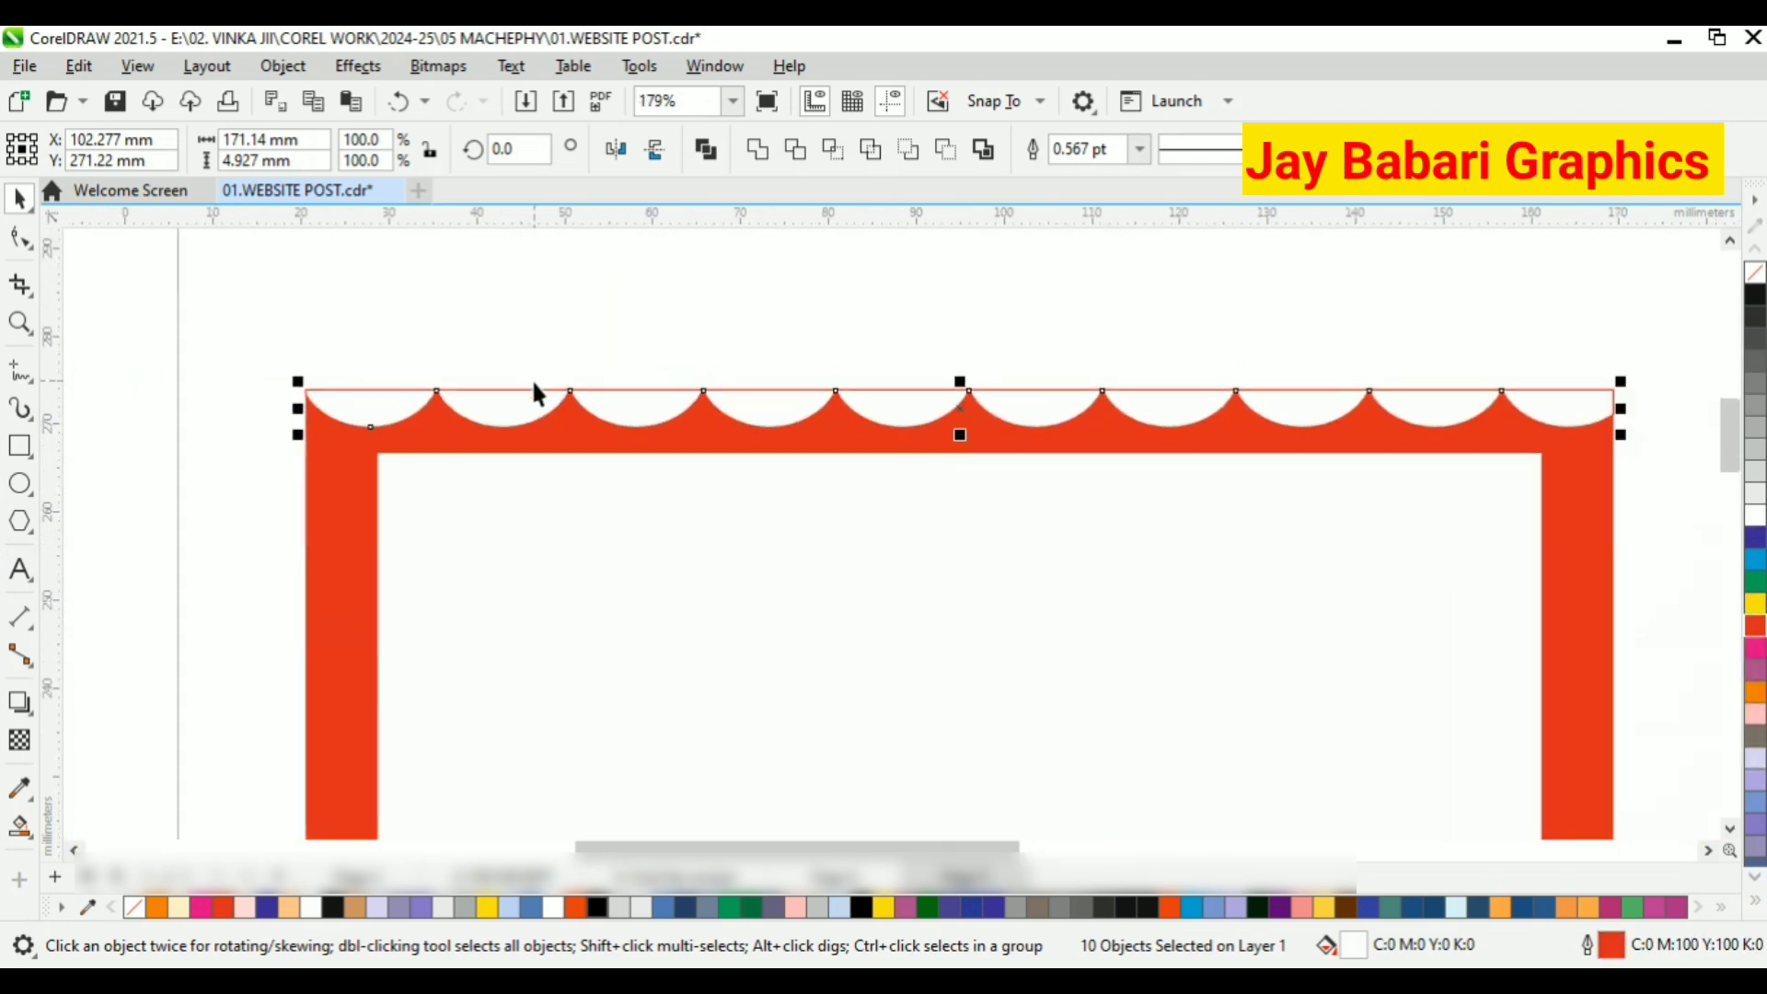
Group the ten white scallop segments along the frame's top edge
scroll(534, 383, down, 3)
right_click(821, 411)
click(891, 322)
key(ctrl+z)
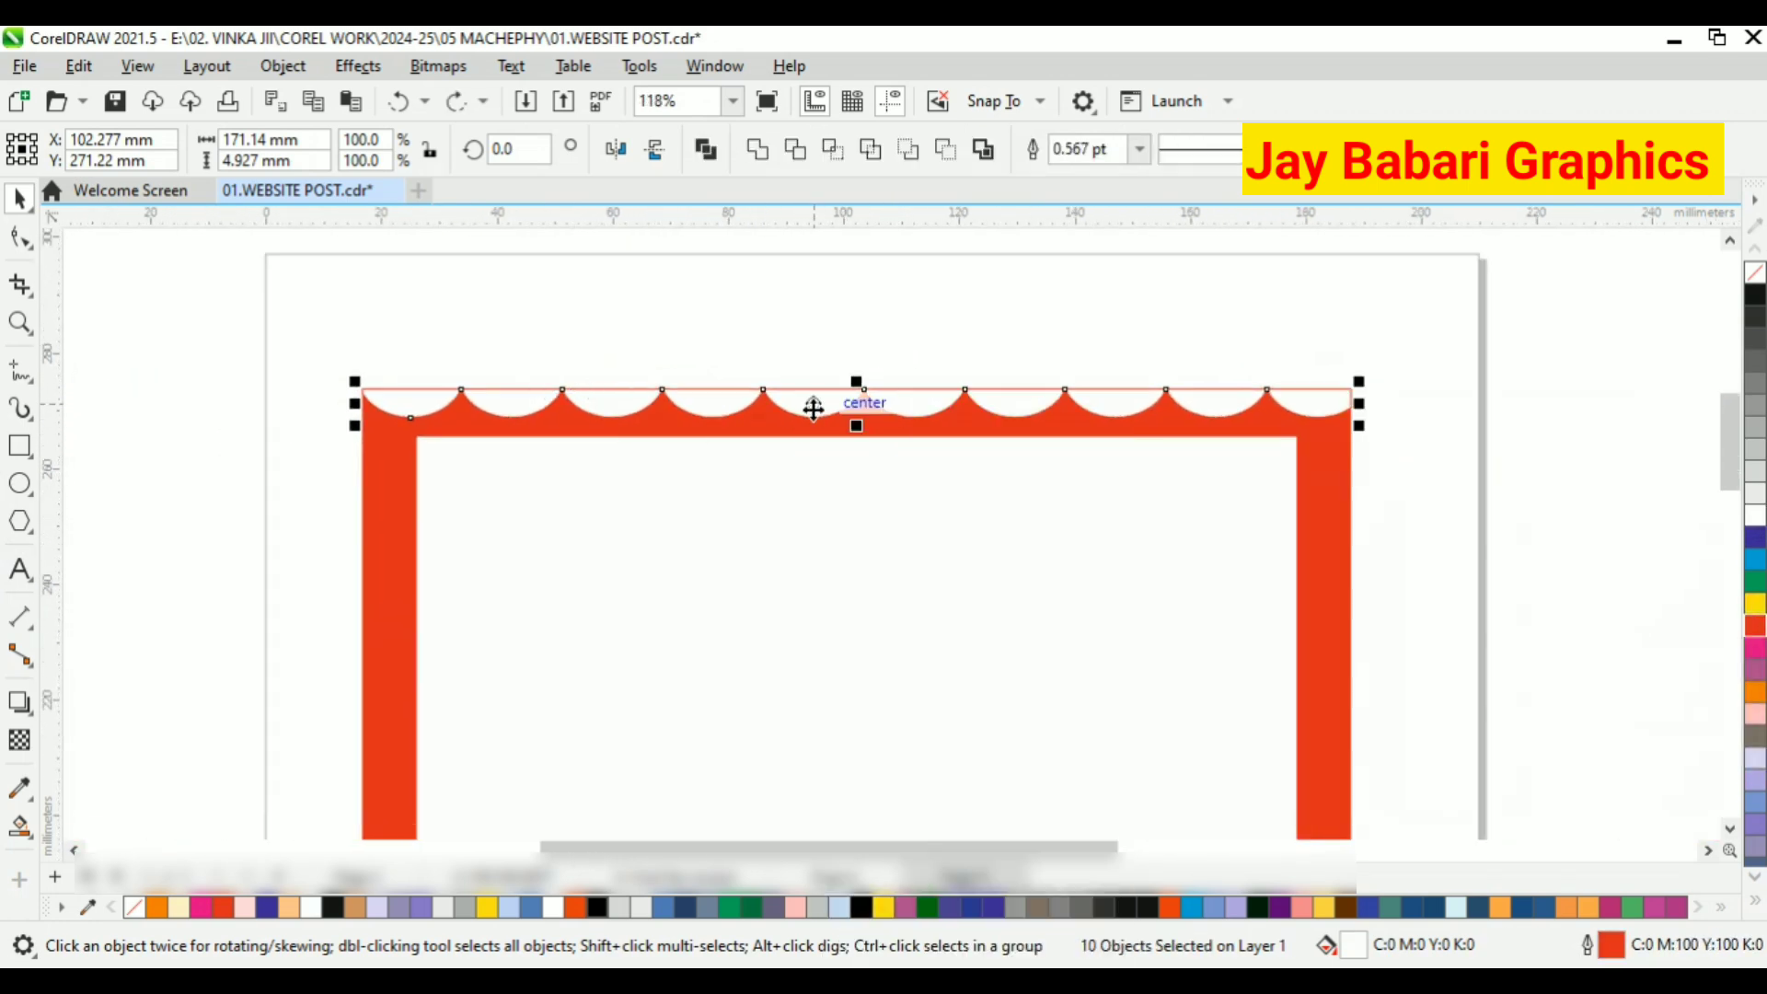
right_click(813, 408)
click(875, 347)
scroll(899, 386, down, 2)
key(Escape)
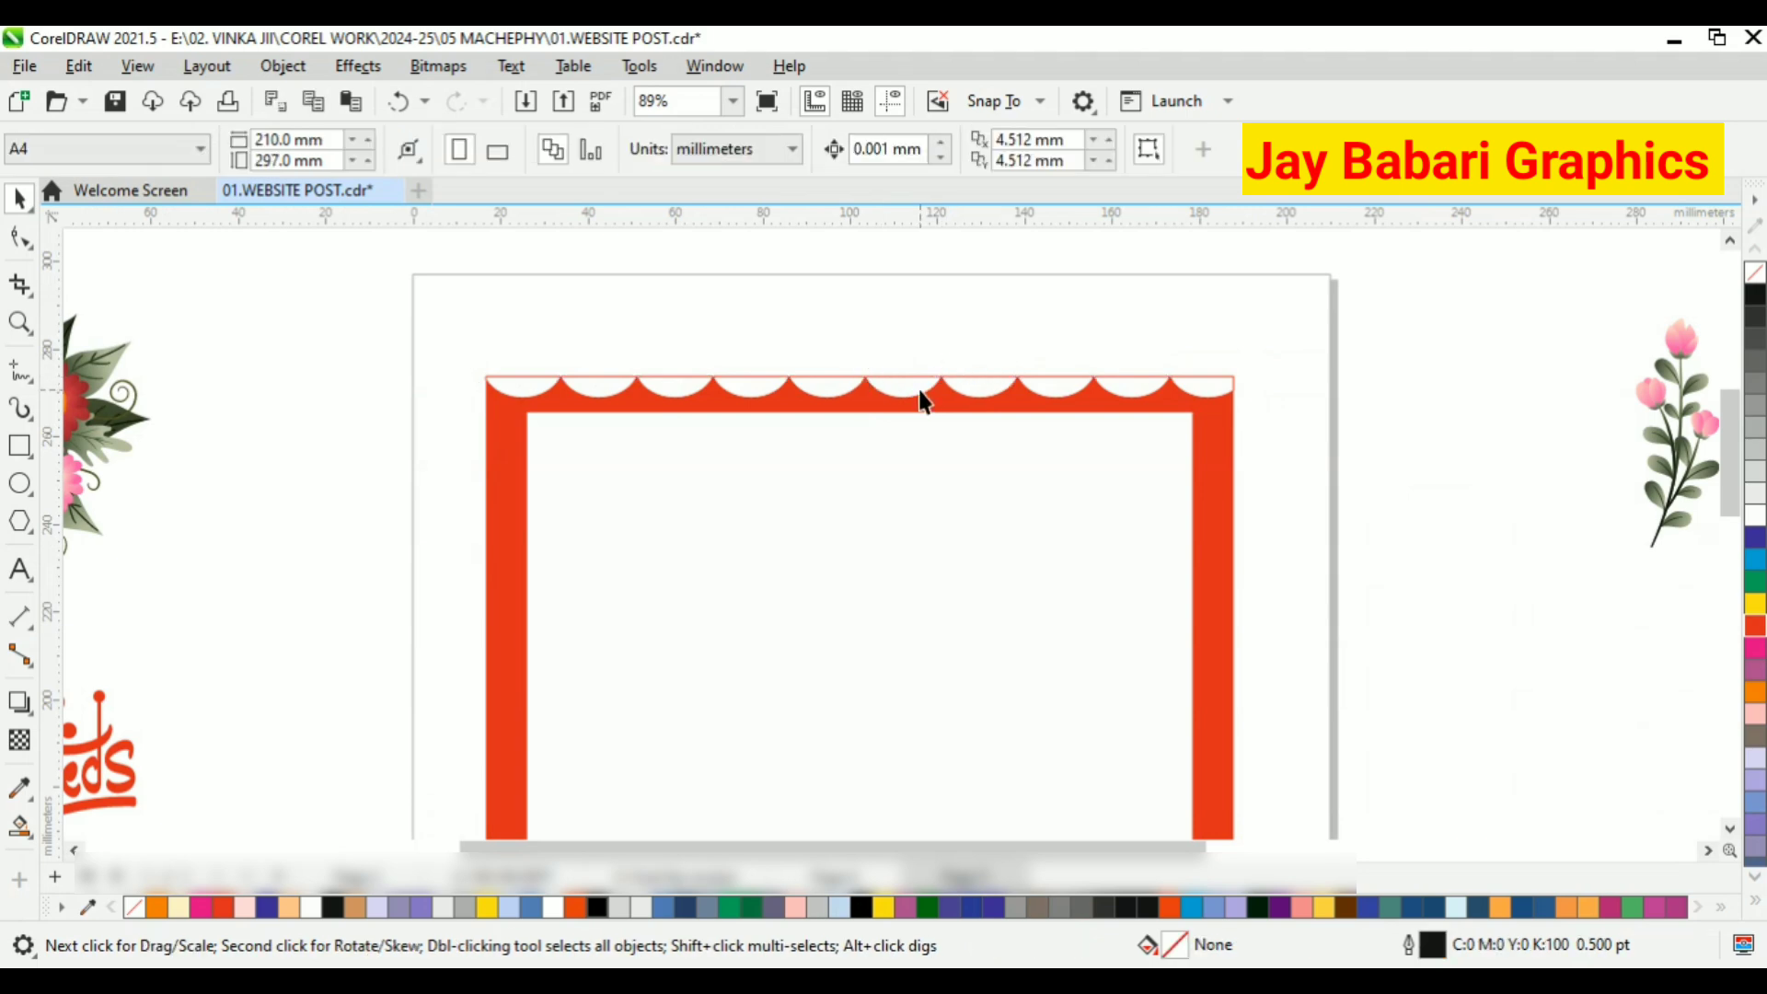
Paste a copy of the top scallop strip, move it into the frame, and rotate it 90 degrees
right_click(922, 398)
click(932, 347)
scroll(1025, 298, down, 2)
right_click(1025, 298)
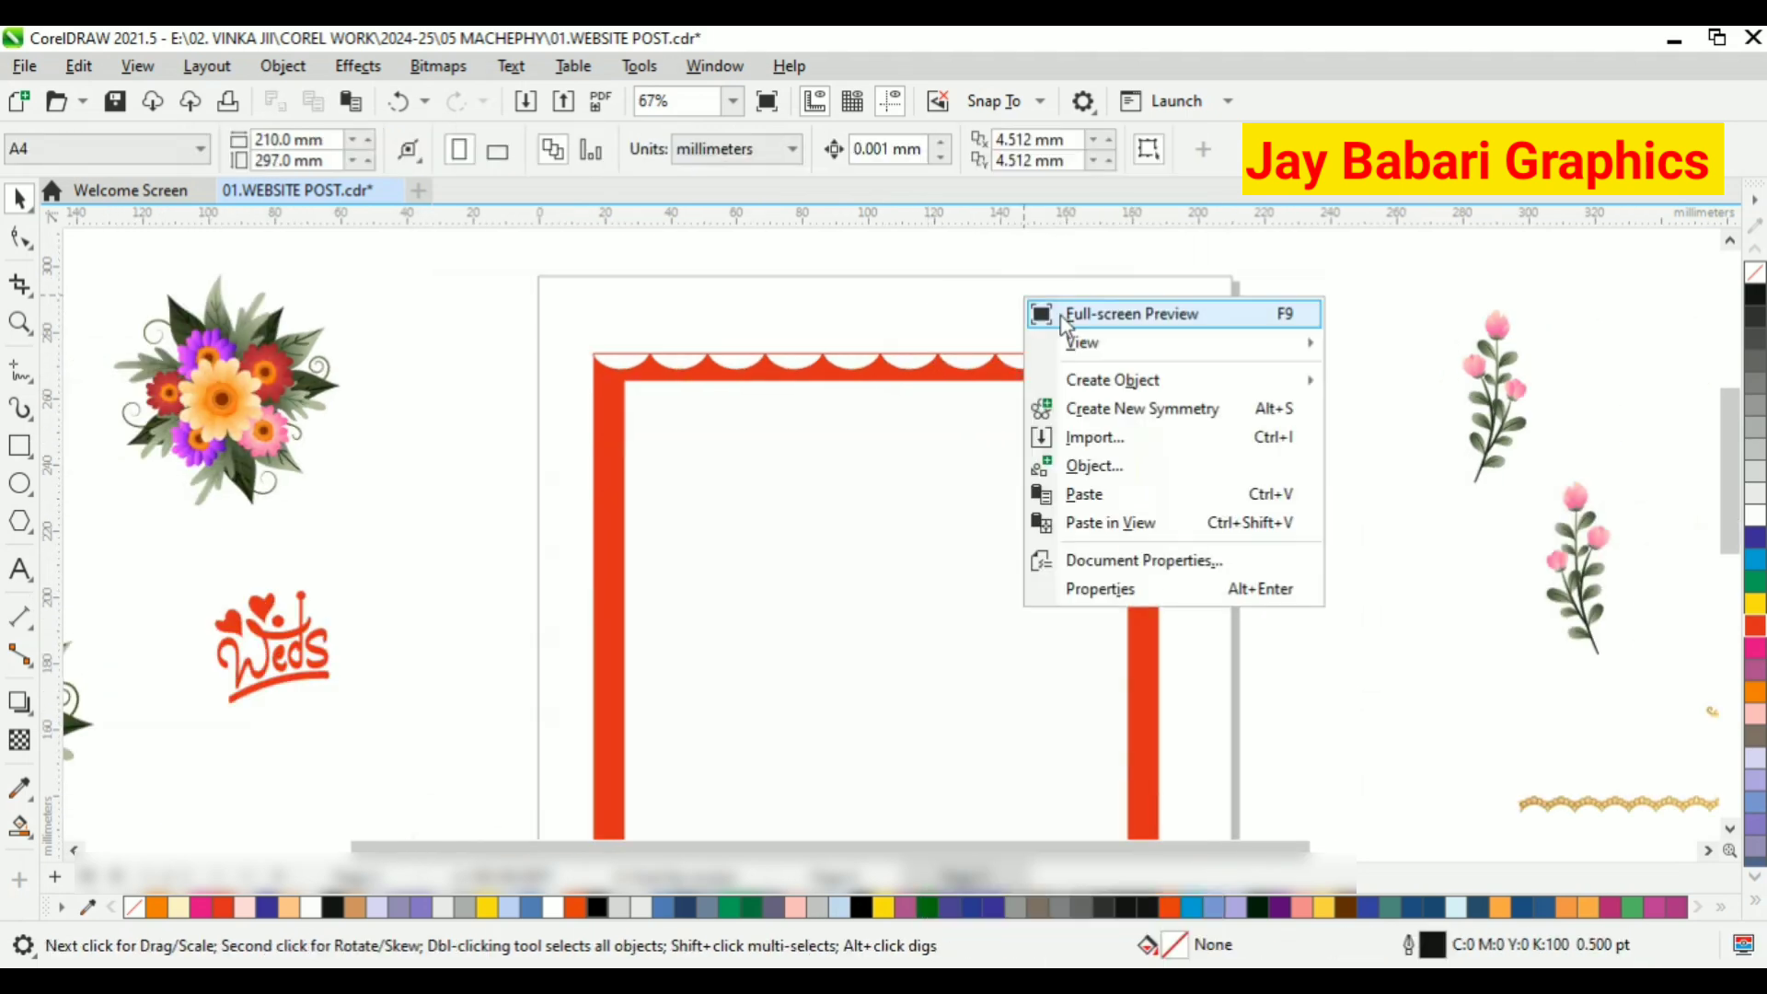
click(1082, 494)
scroll(1086, 493, down, 2)
drag(906, 368, 828, 523)
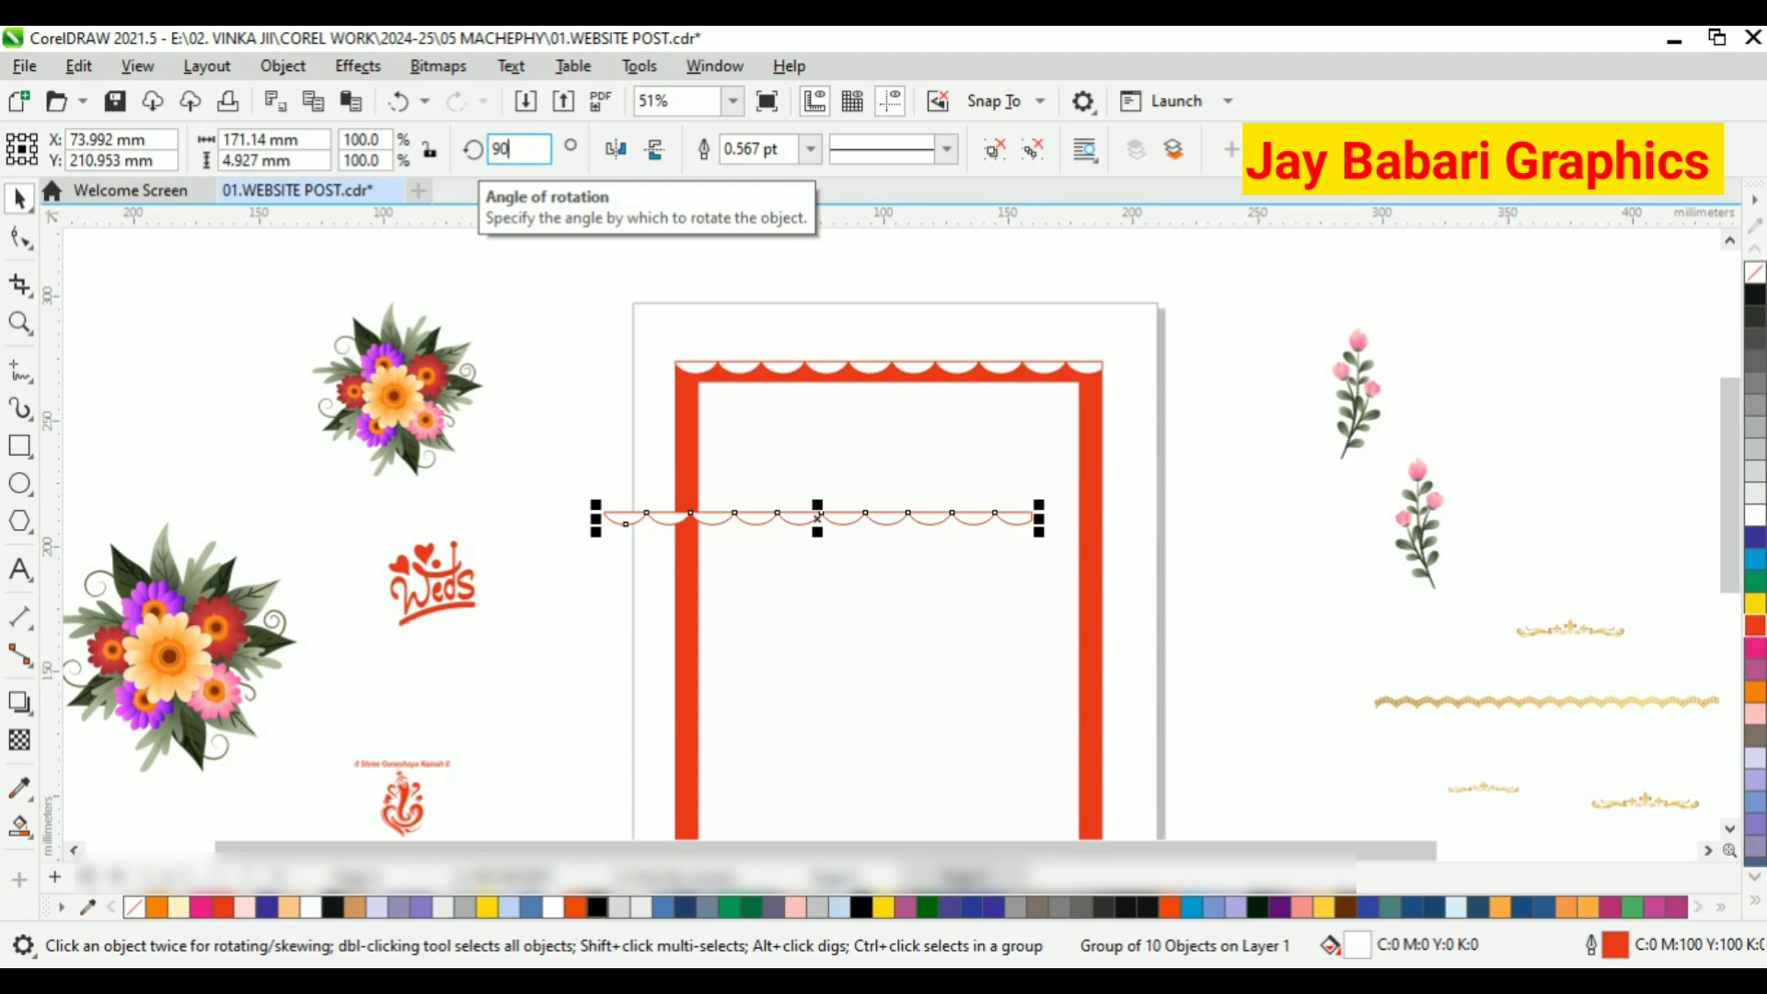
key(Return)
Place the vertical scallop strip along the frame's left side, aligned with the upper-left outer corner
drag(819, 511, 683, 573)
scroll(690, 435, up, 2)
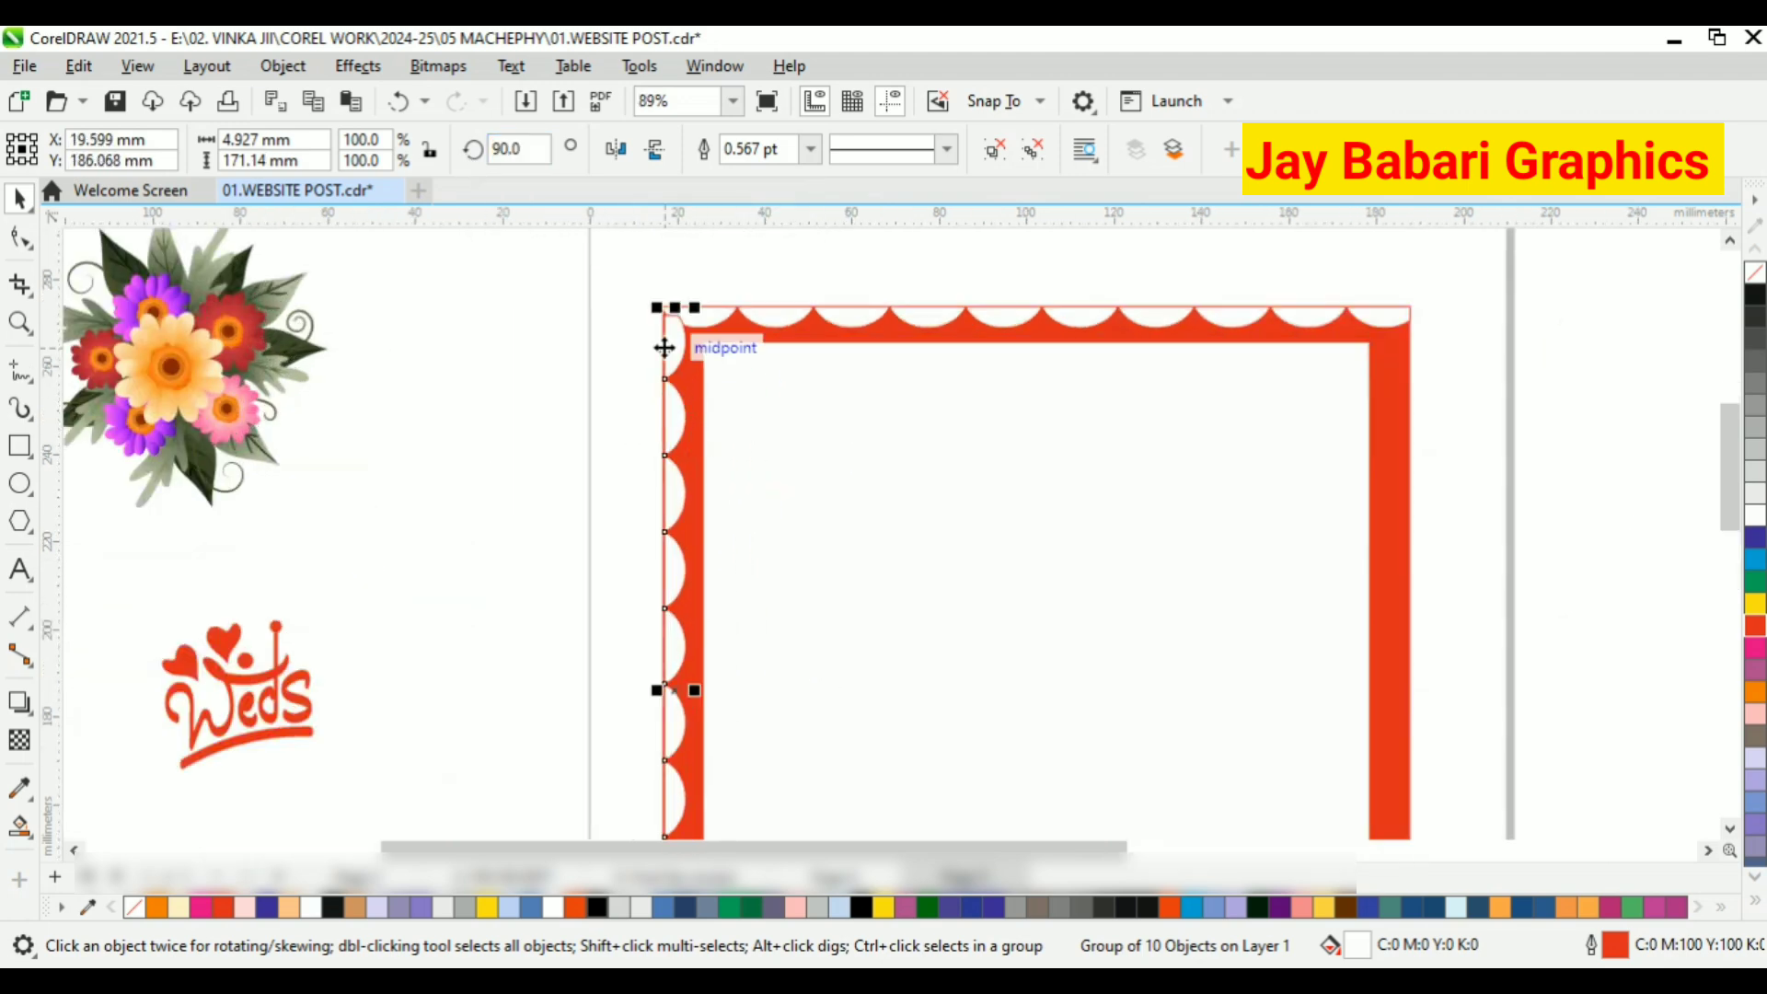
scroll(672, 363, up, 3)
mouse_move(665, 347)
mouse_down()
mouse_move(726, 450)
mouse_move(672, 313)
mouse_up()
scroll(726, 450, up, 1)
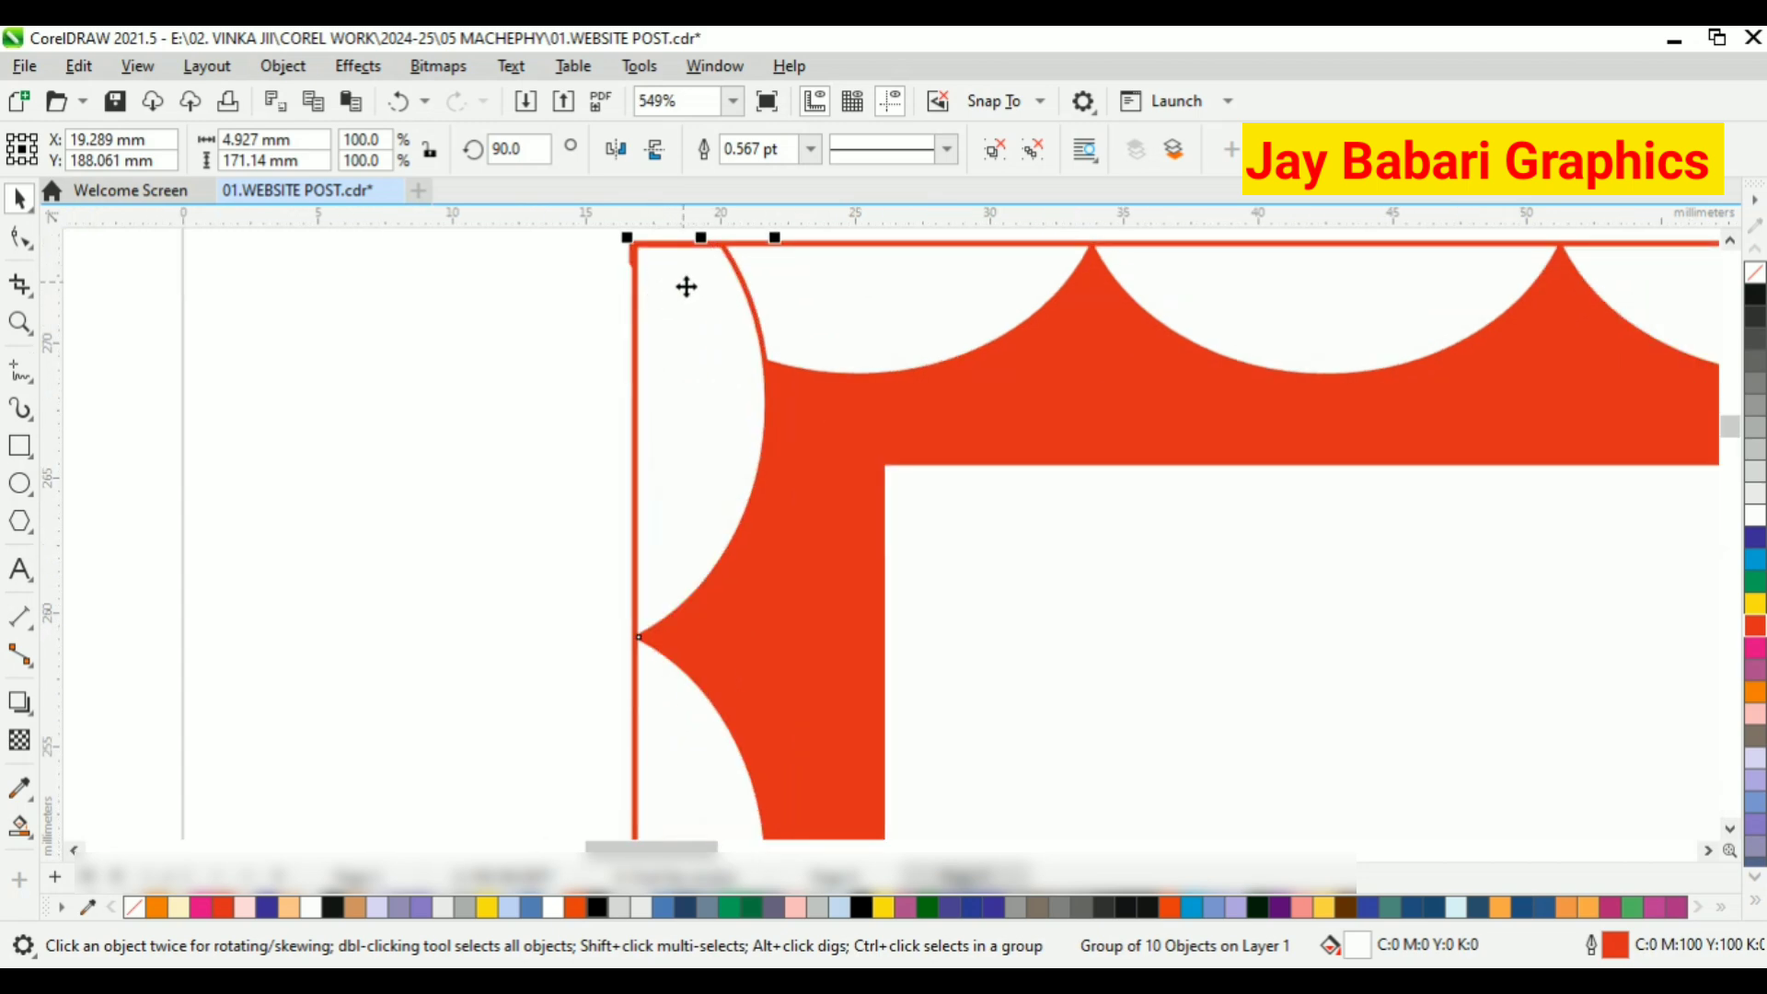
Try moving the vertical scallop strip down to the frame's lower-left corner
scroll(686, 285, down, 6)
scroll(727, 465, up, 1)
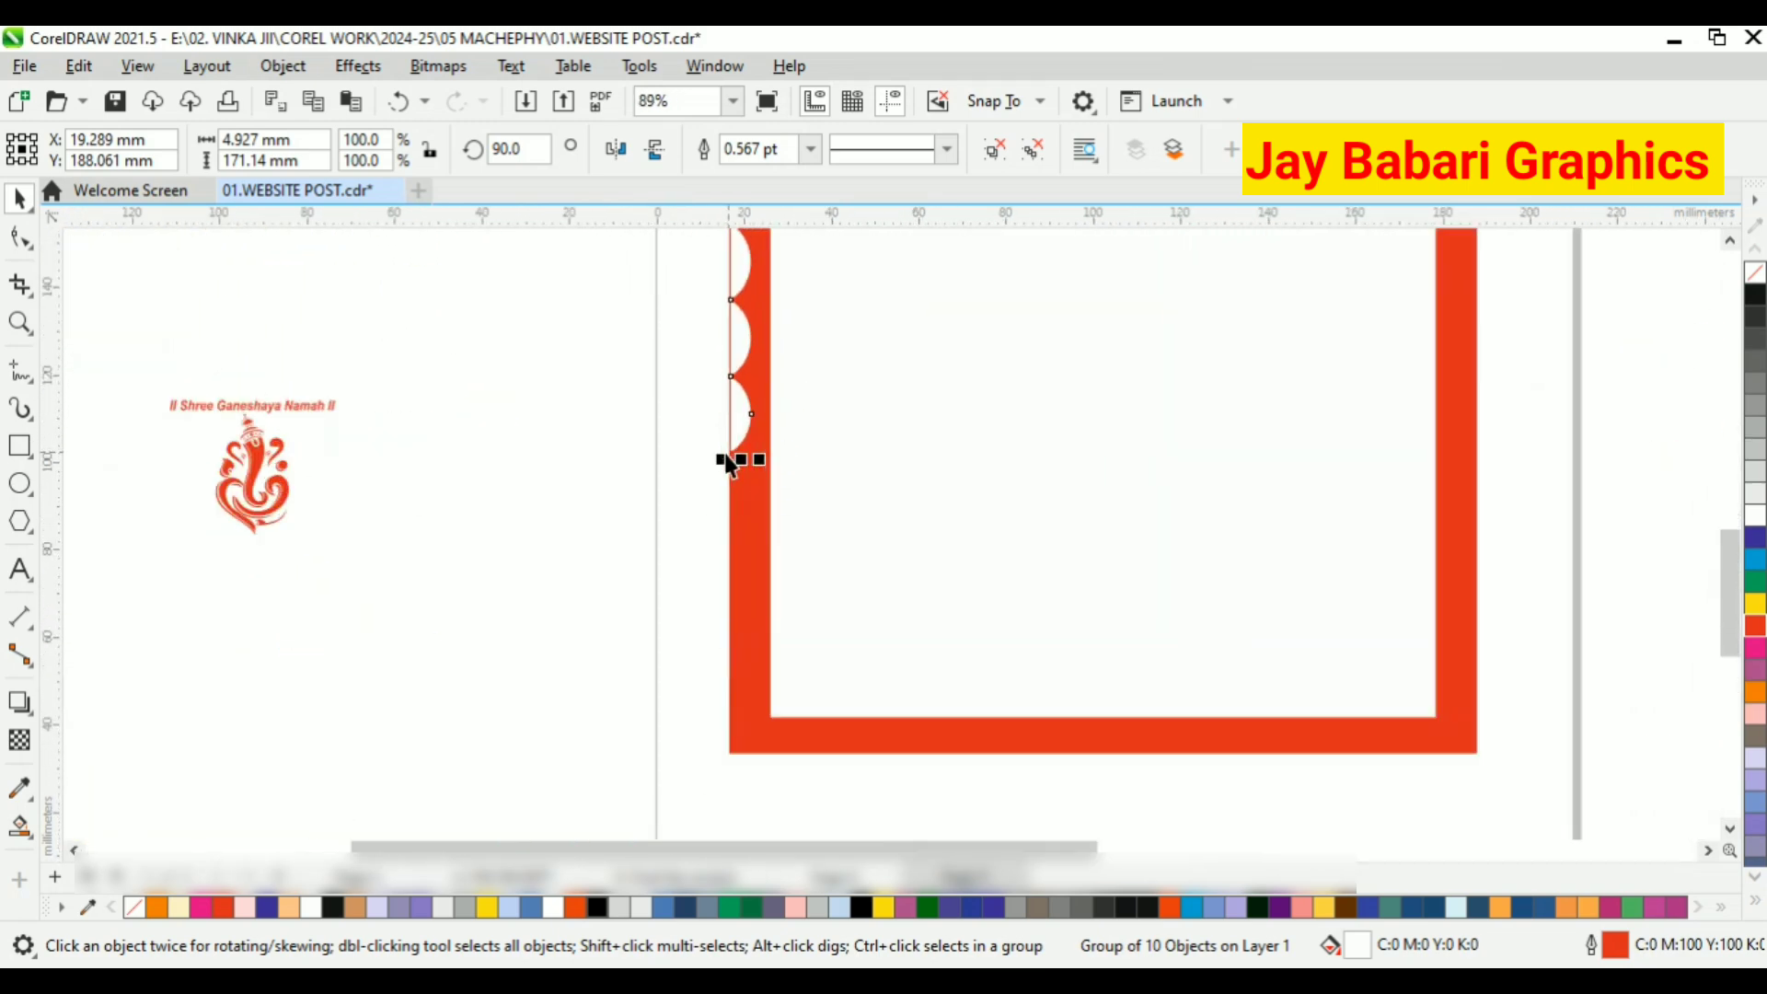
drag(773, 662, 736, 714)
scroll(736, 714, down, 2)
scroll(803, 487, down, 1)
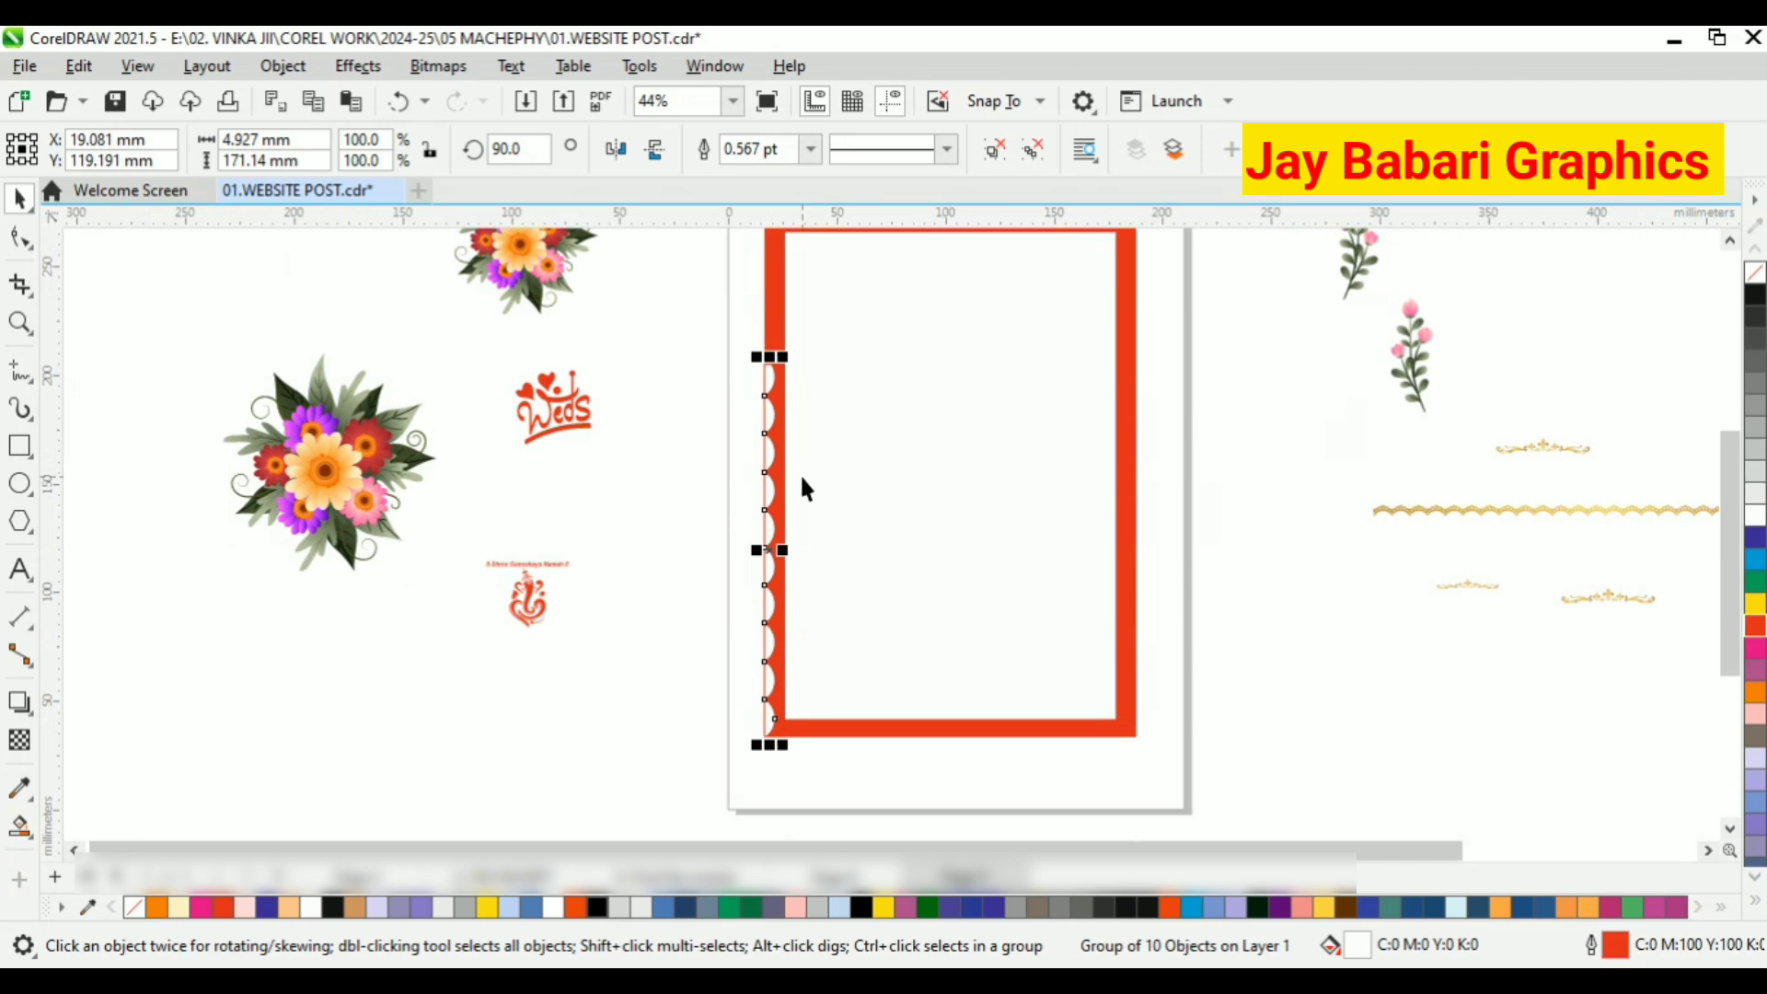
Undo the strip's downward move, paste a second vertical scallop strip near the lower-left corner, and flip it vertically
right_click(739, 410)
click(1185, 333)
right_click(1187, 327)
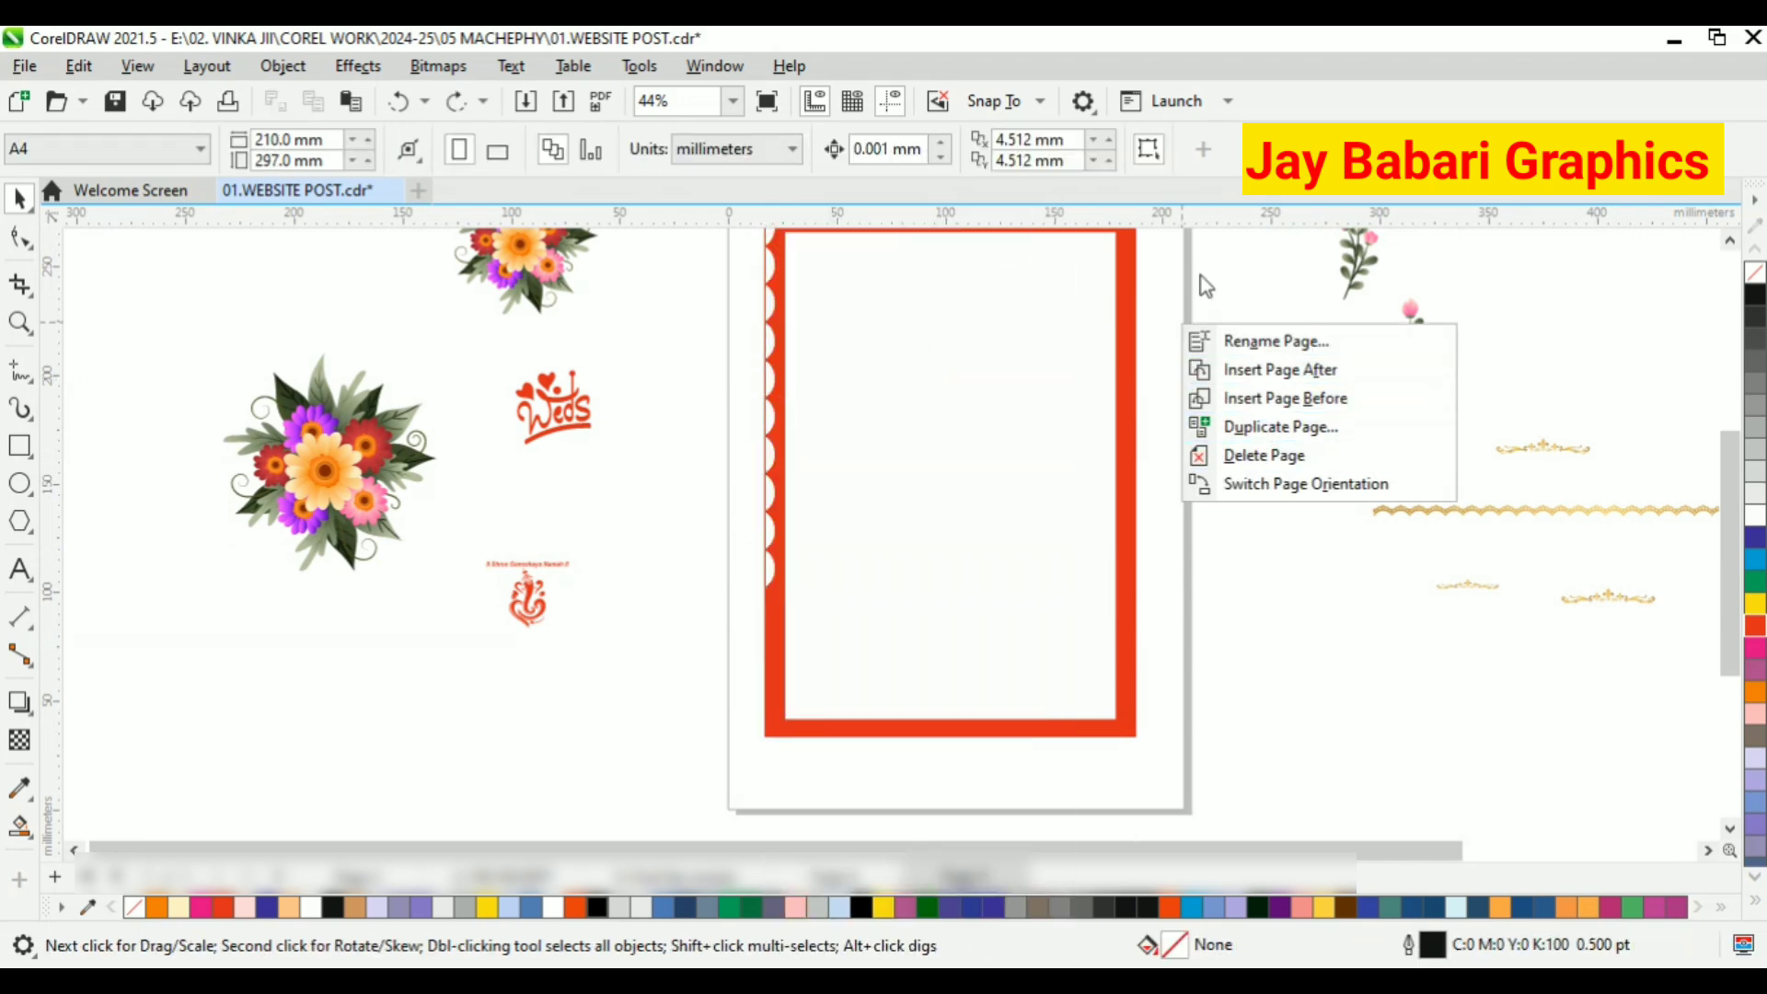
right_click(1152, 274)
click(1205, 472)
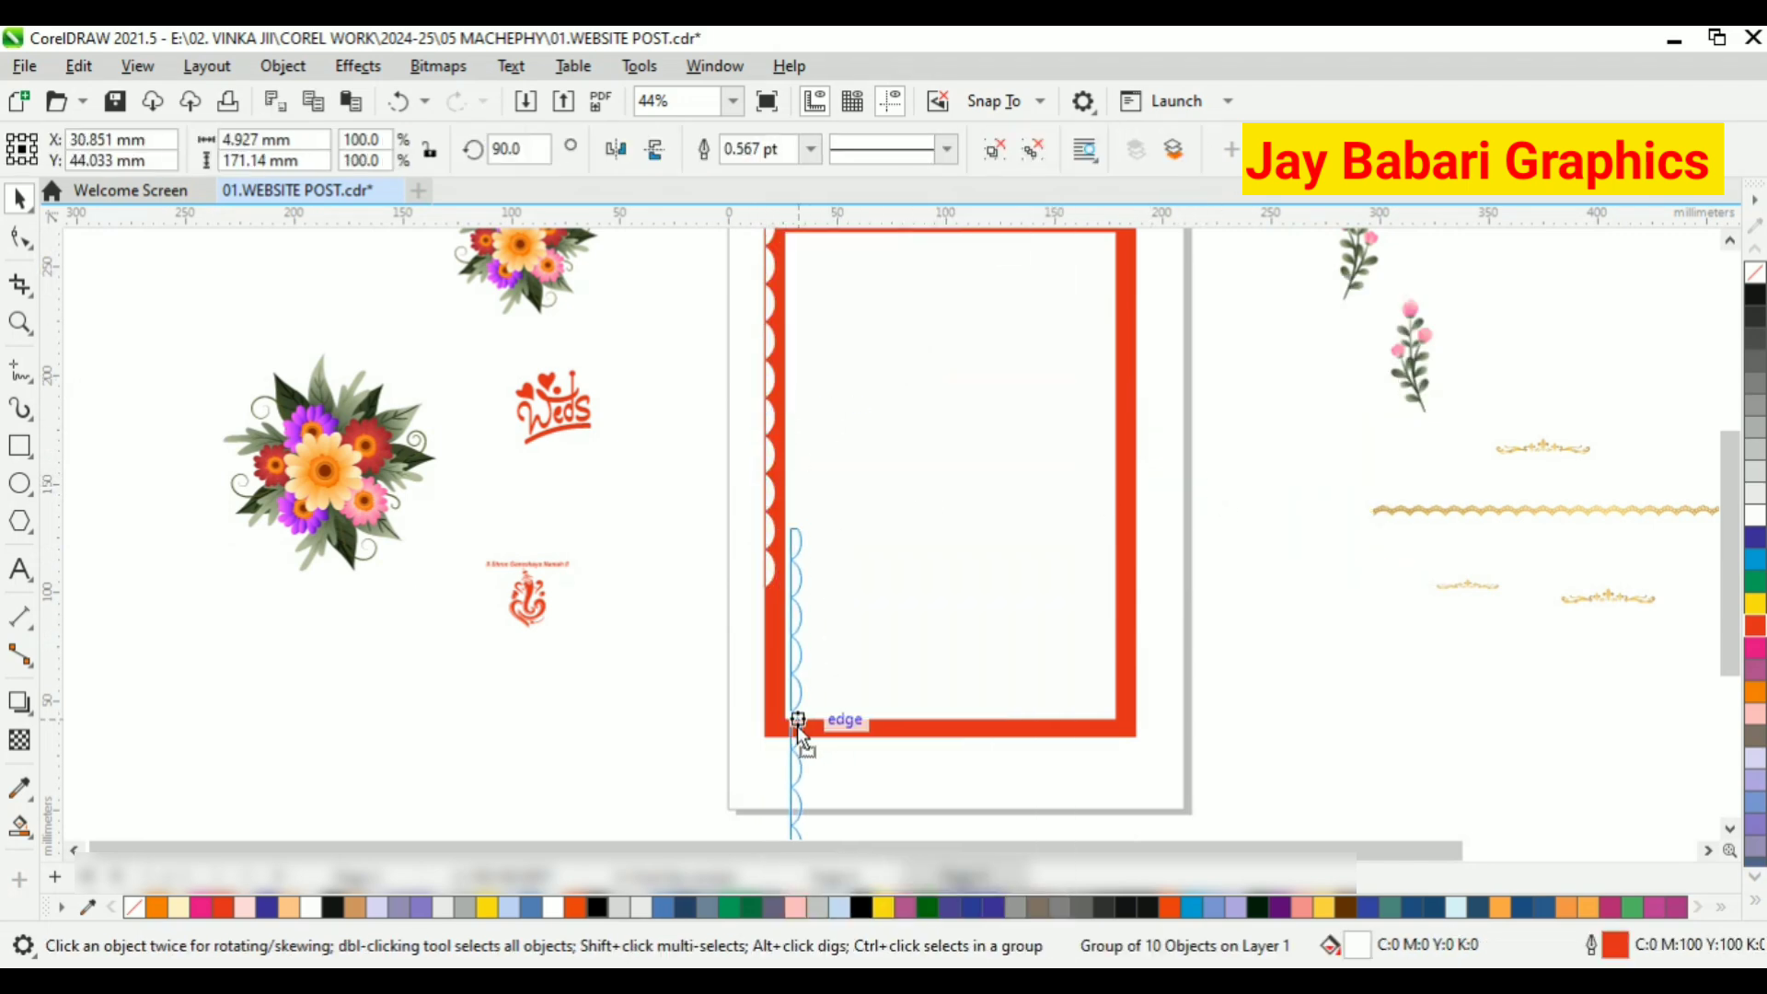
drag(799, 727, 786, 644)
click(626, 155)
scroll(781, 272, down, 1)
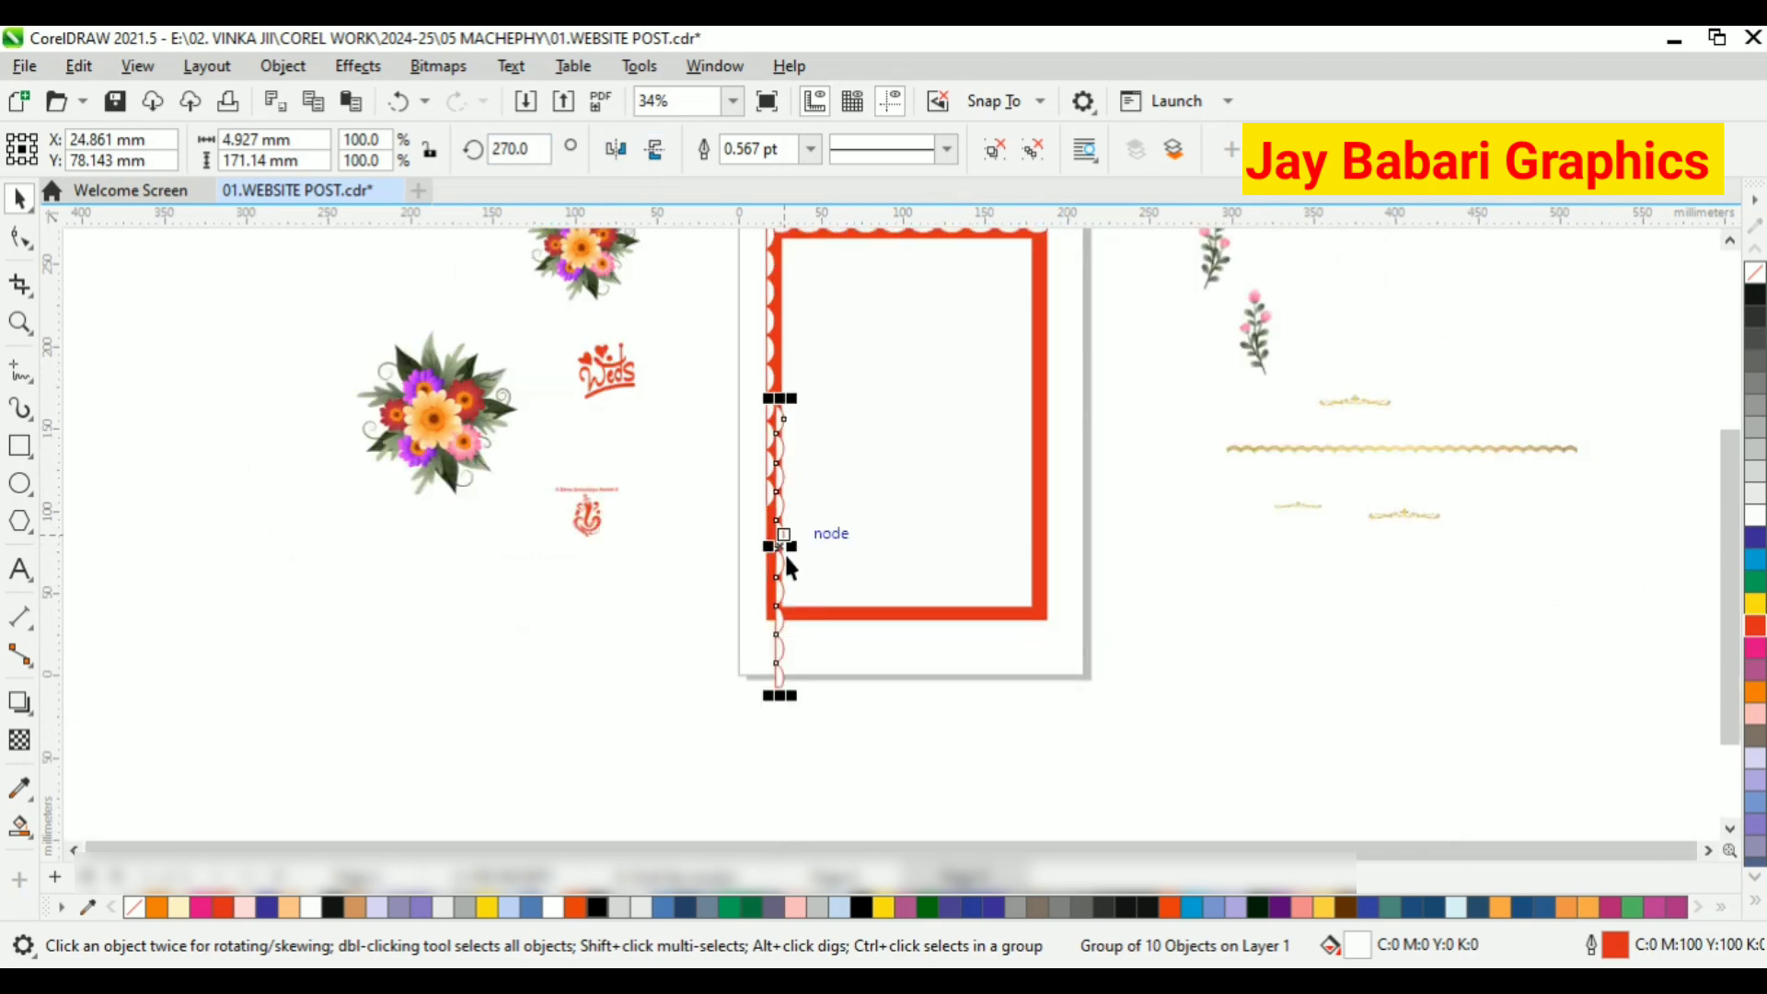
Position the second strip flush with the frame's left edge so it continues directly below the first strip
scroll(785, 557, up, 2)
scroll(760, 507, up, 3)
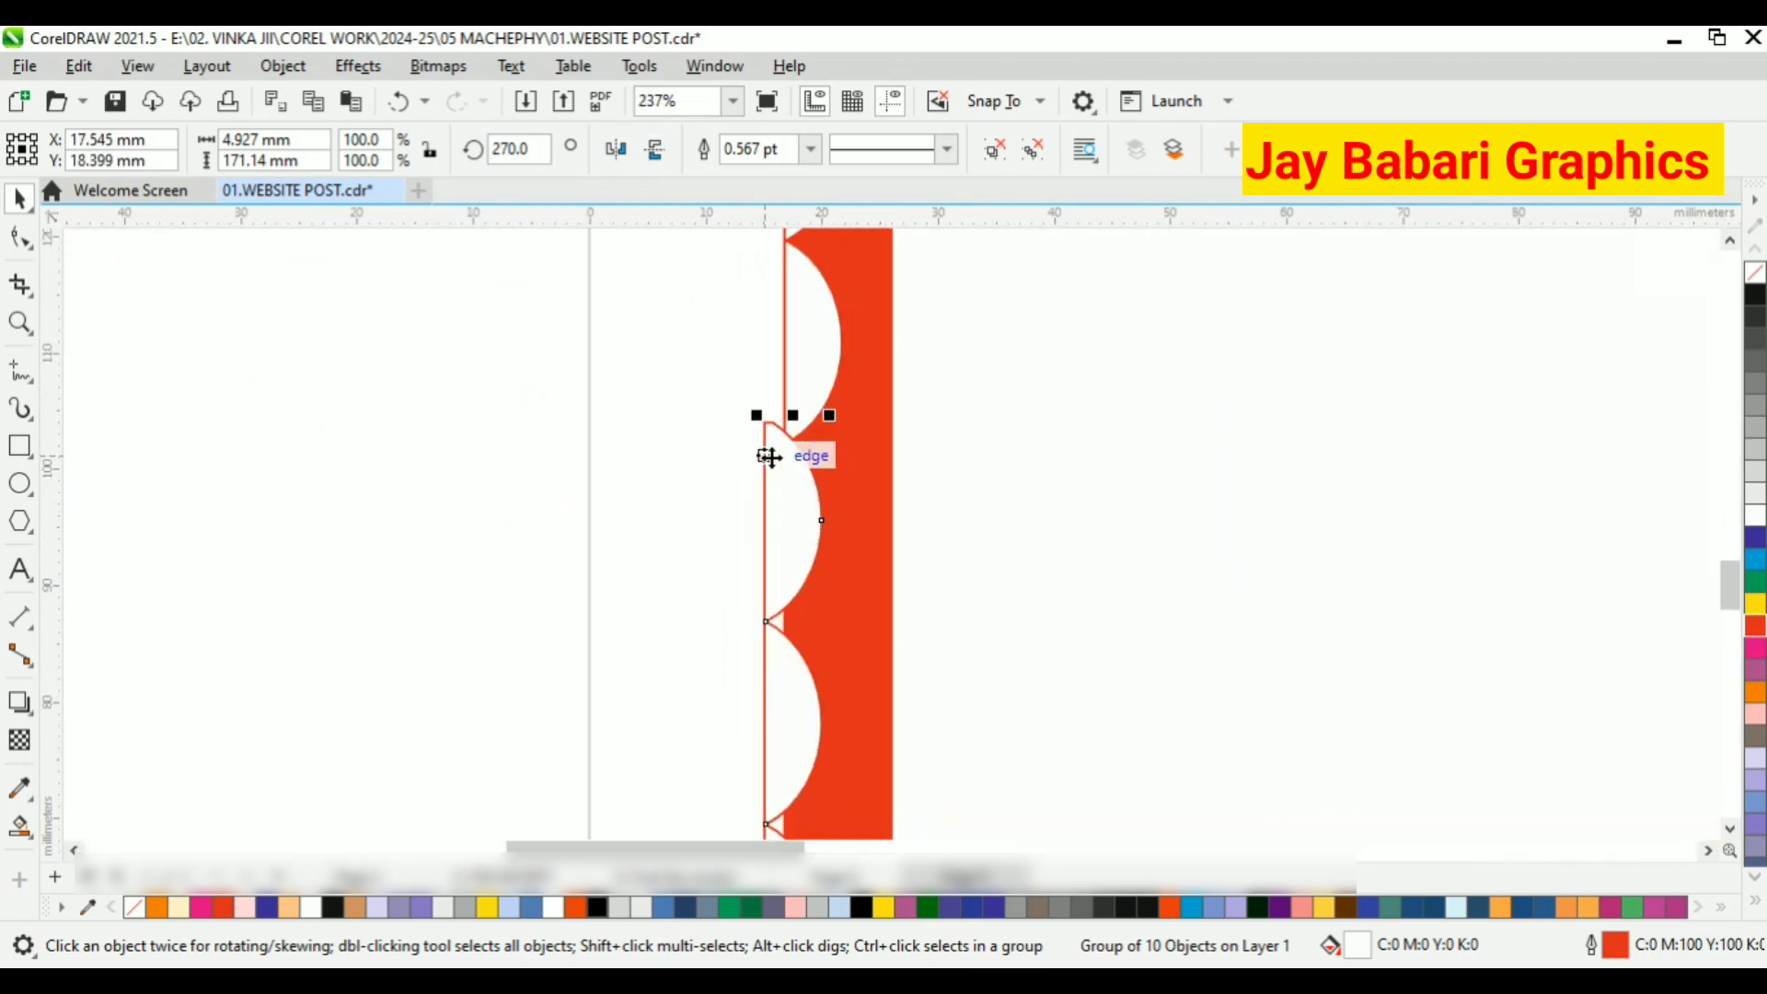
drag(802, 477, 802, 476)
scroll(808, 465, up, 1)
scroll(815, 451, down, 1)
Try grouping the two scallop strips along the frame's left edge
shift+click(825, 400)
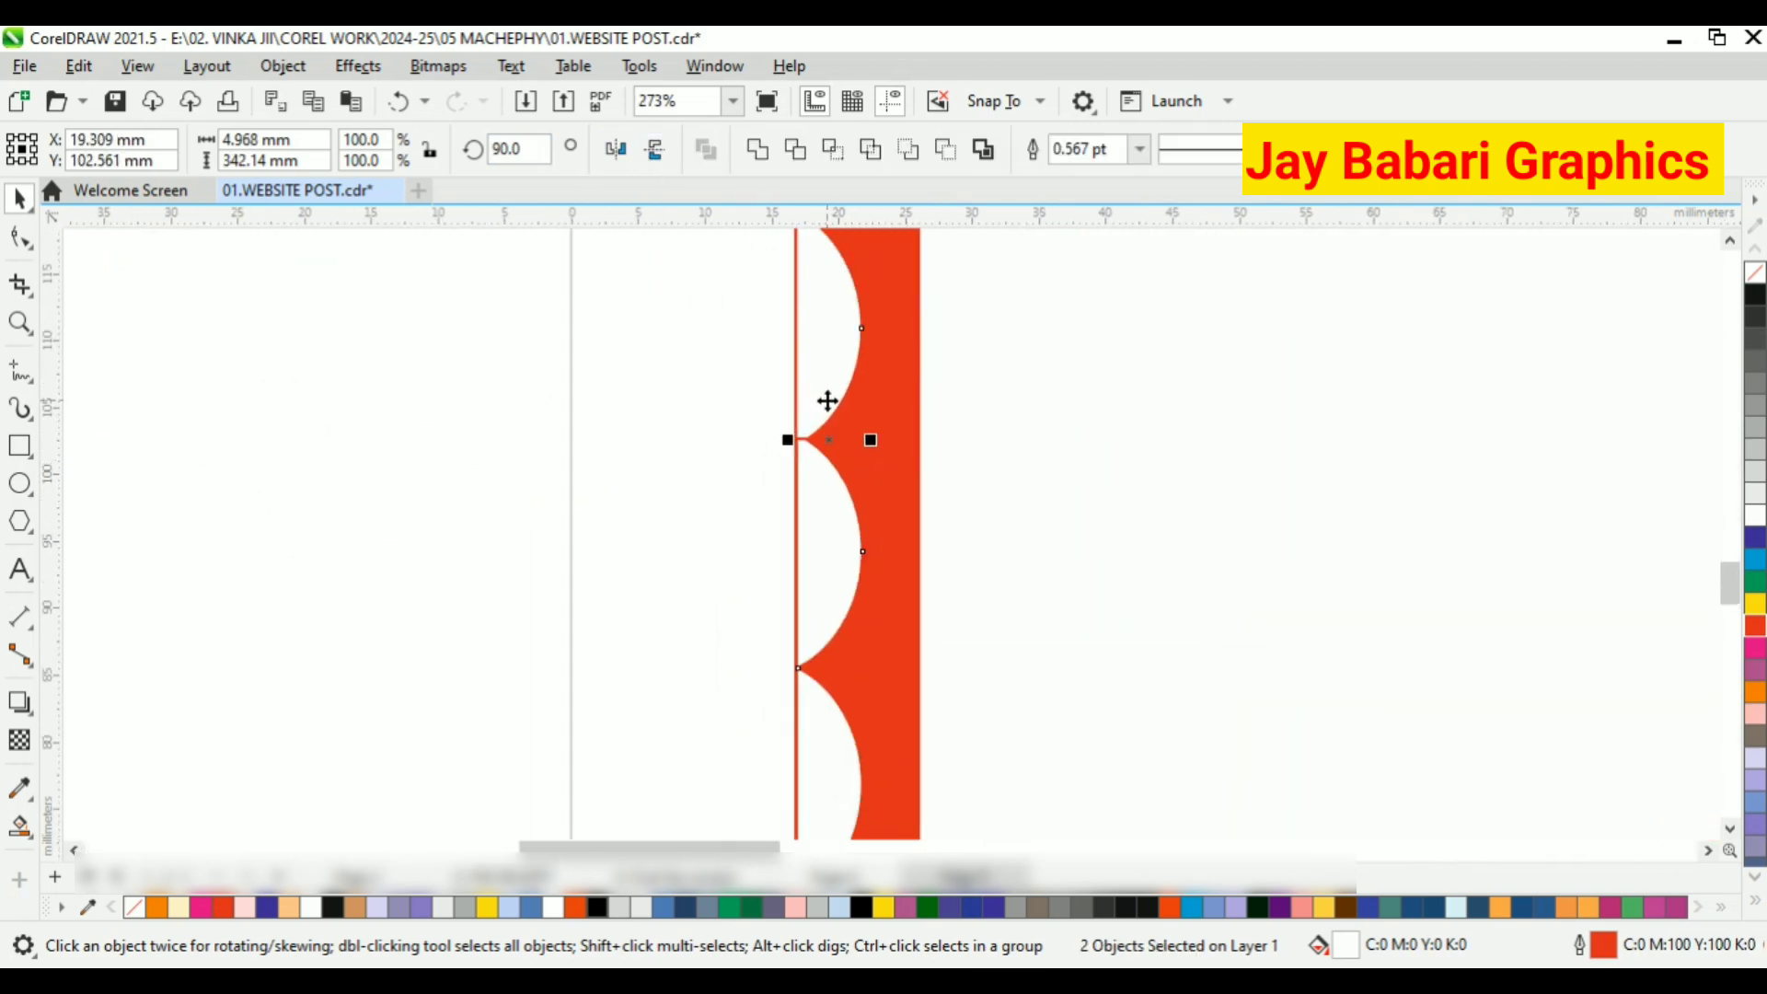
scroll(827, 396, down, 1)
scroll(826, 397, down, 3)
right_click(828, 395)
click(856, 343)
Ungroup the lower left strip and delete its scallops that extend below the frame
scroll(788, 473, down, 2)
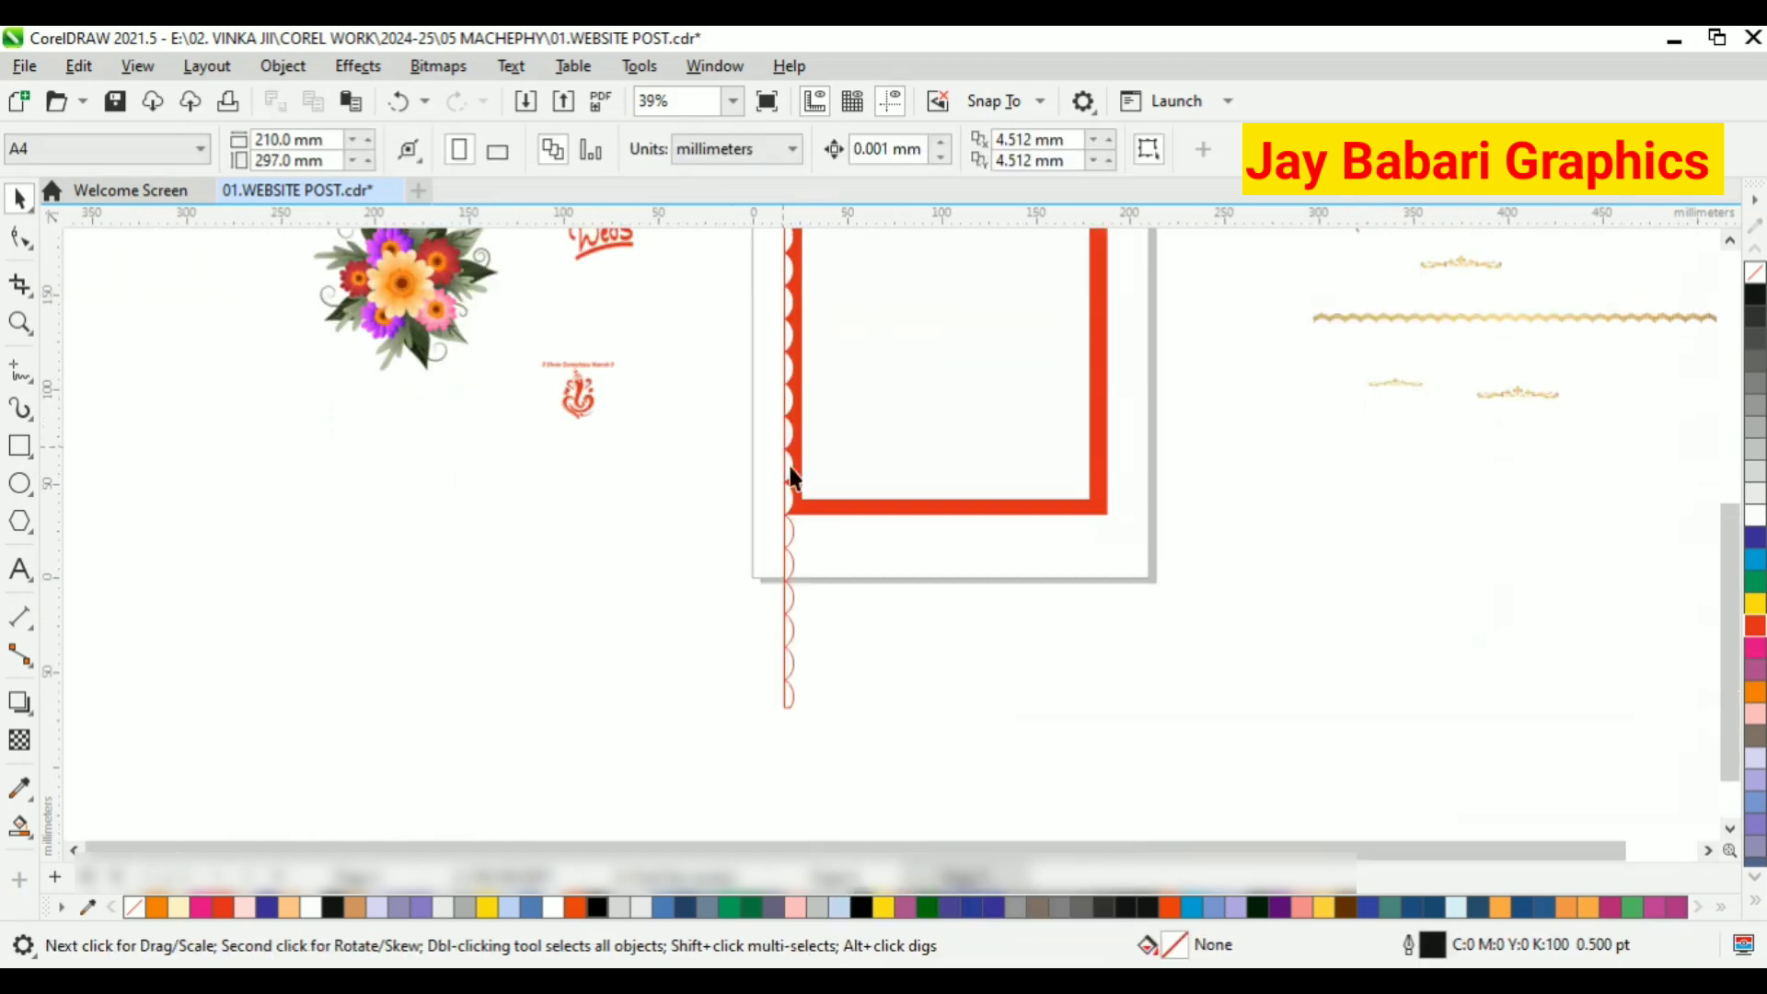
scroll(788, 572, up, 1)
click(774, 559)
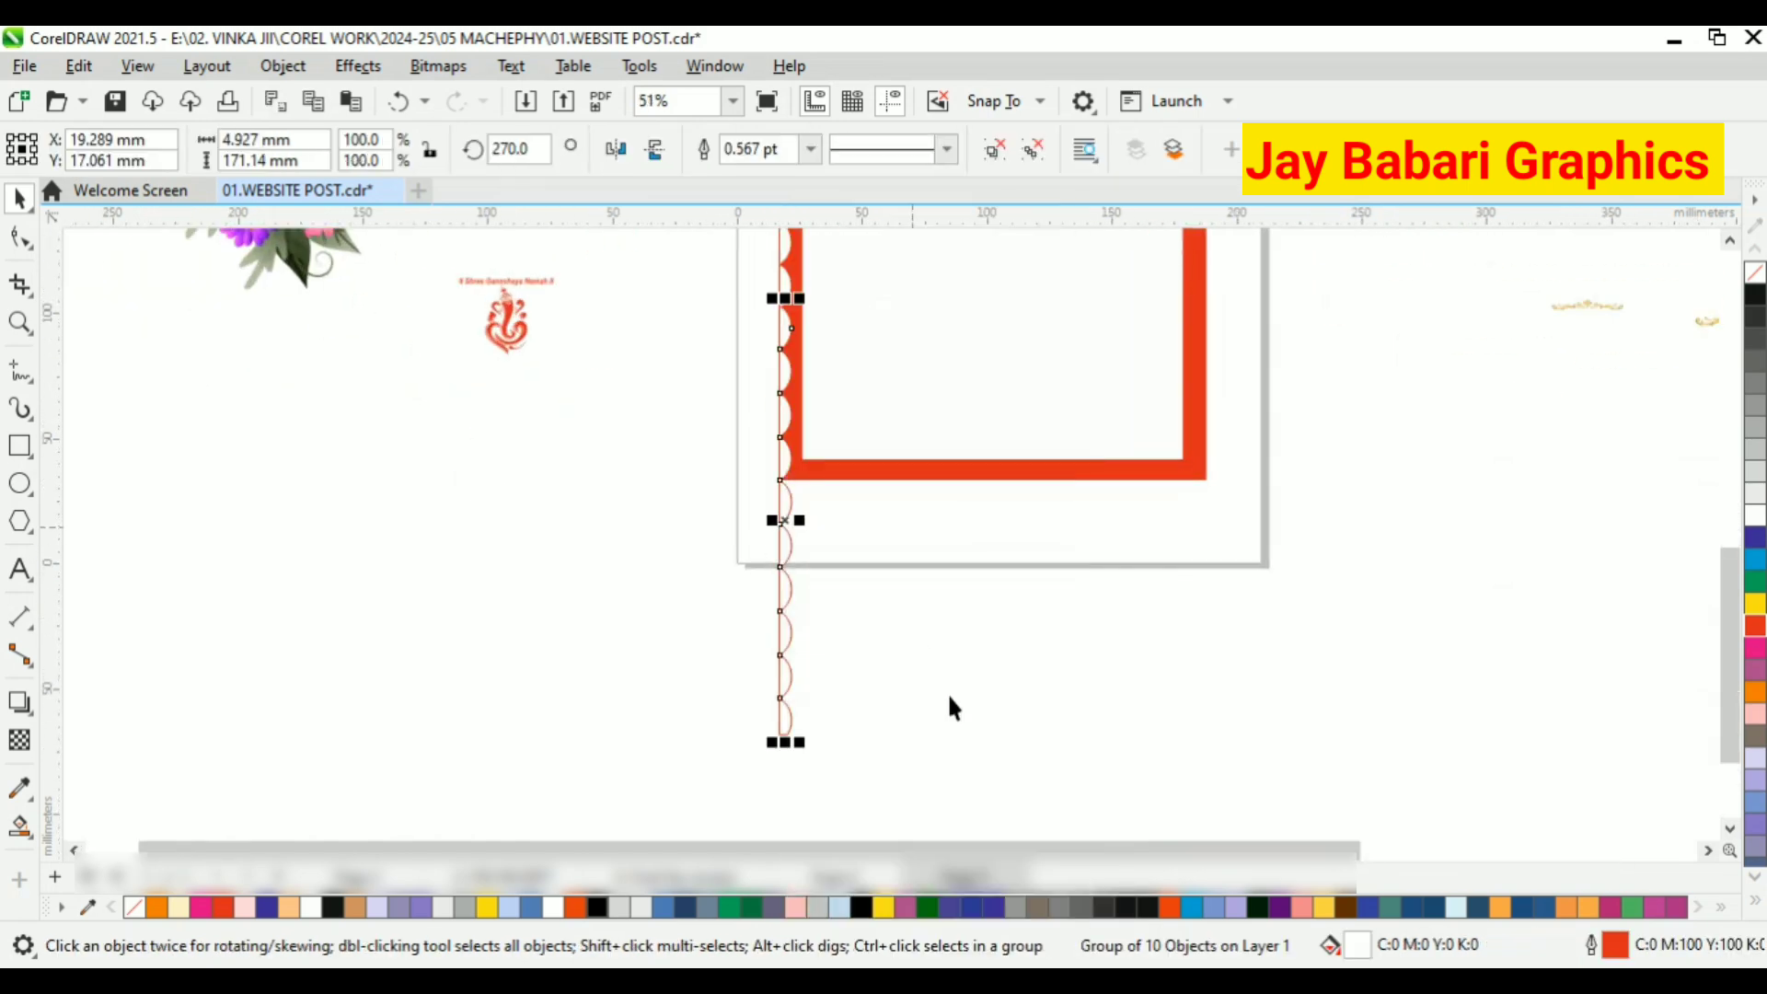
drag(722, 473, 928, 749)
key(Delete)
scroll(879, 635, down, 2)
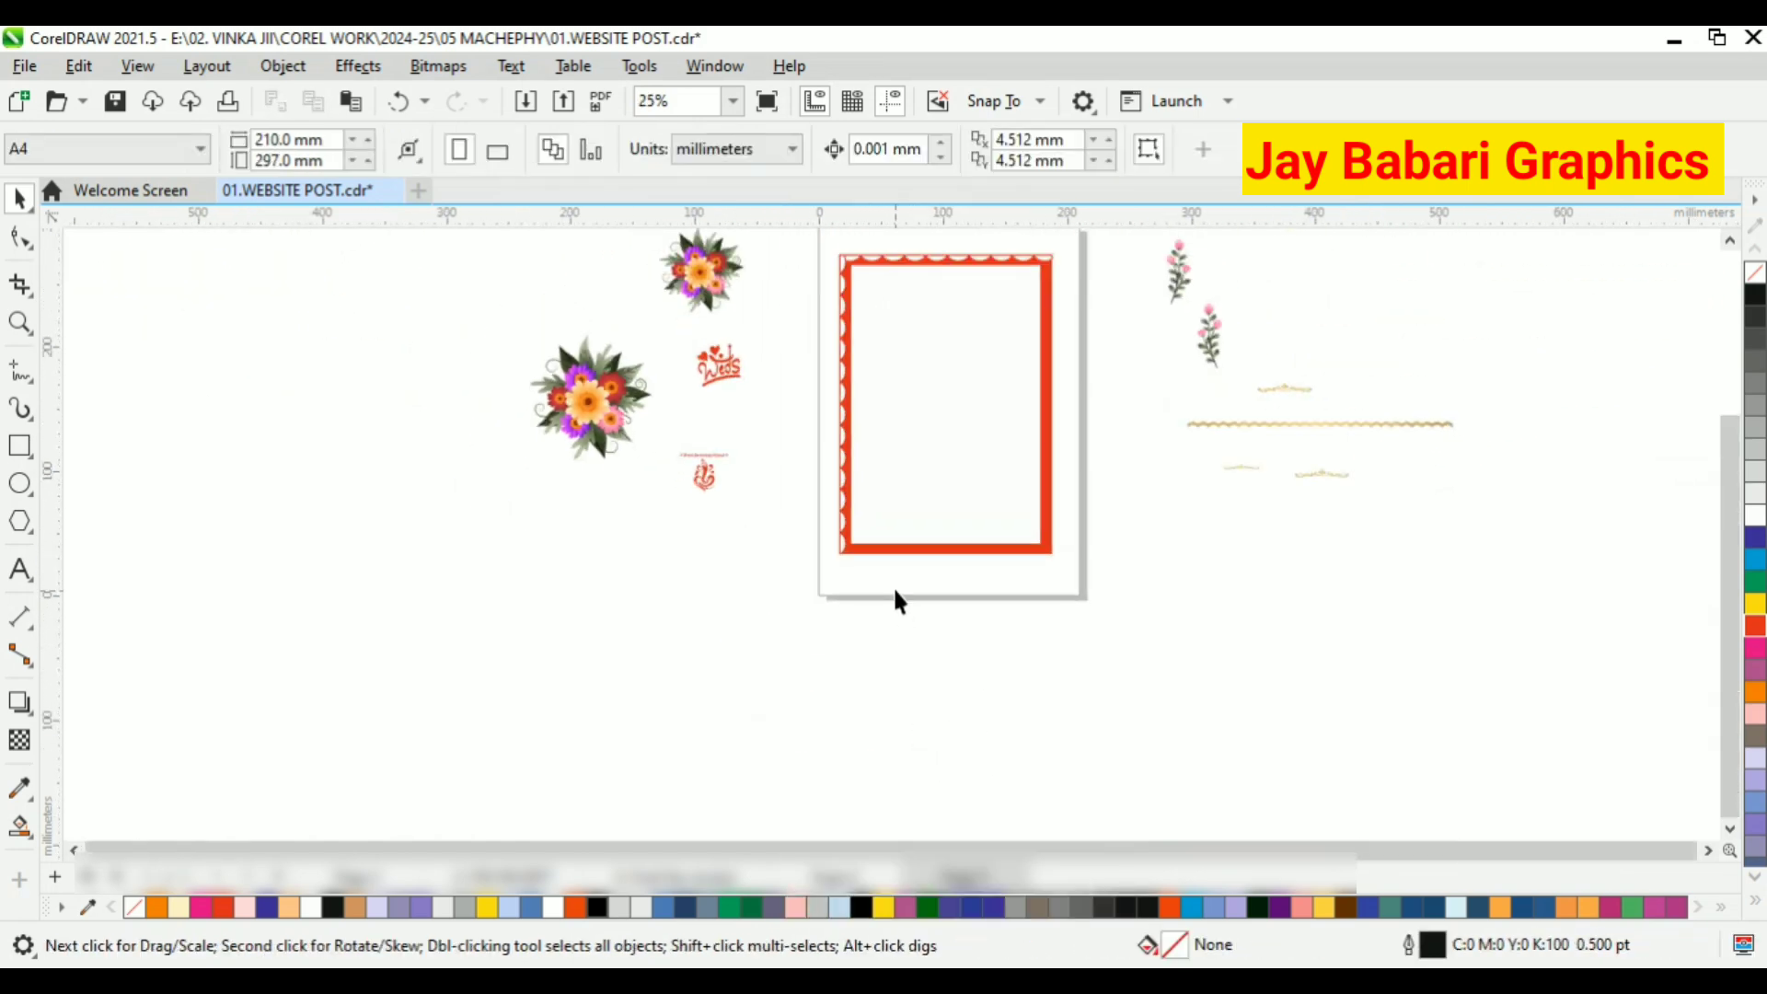
Group all scallop pieces along the frame's left edge into one full-height strip
drag(815, 278, 855, 574)
right_click(840, 423)
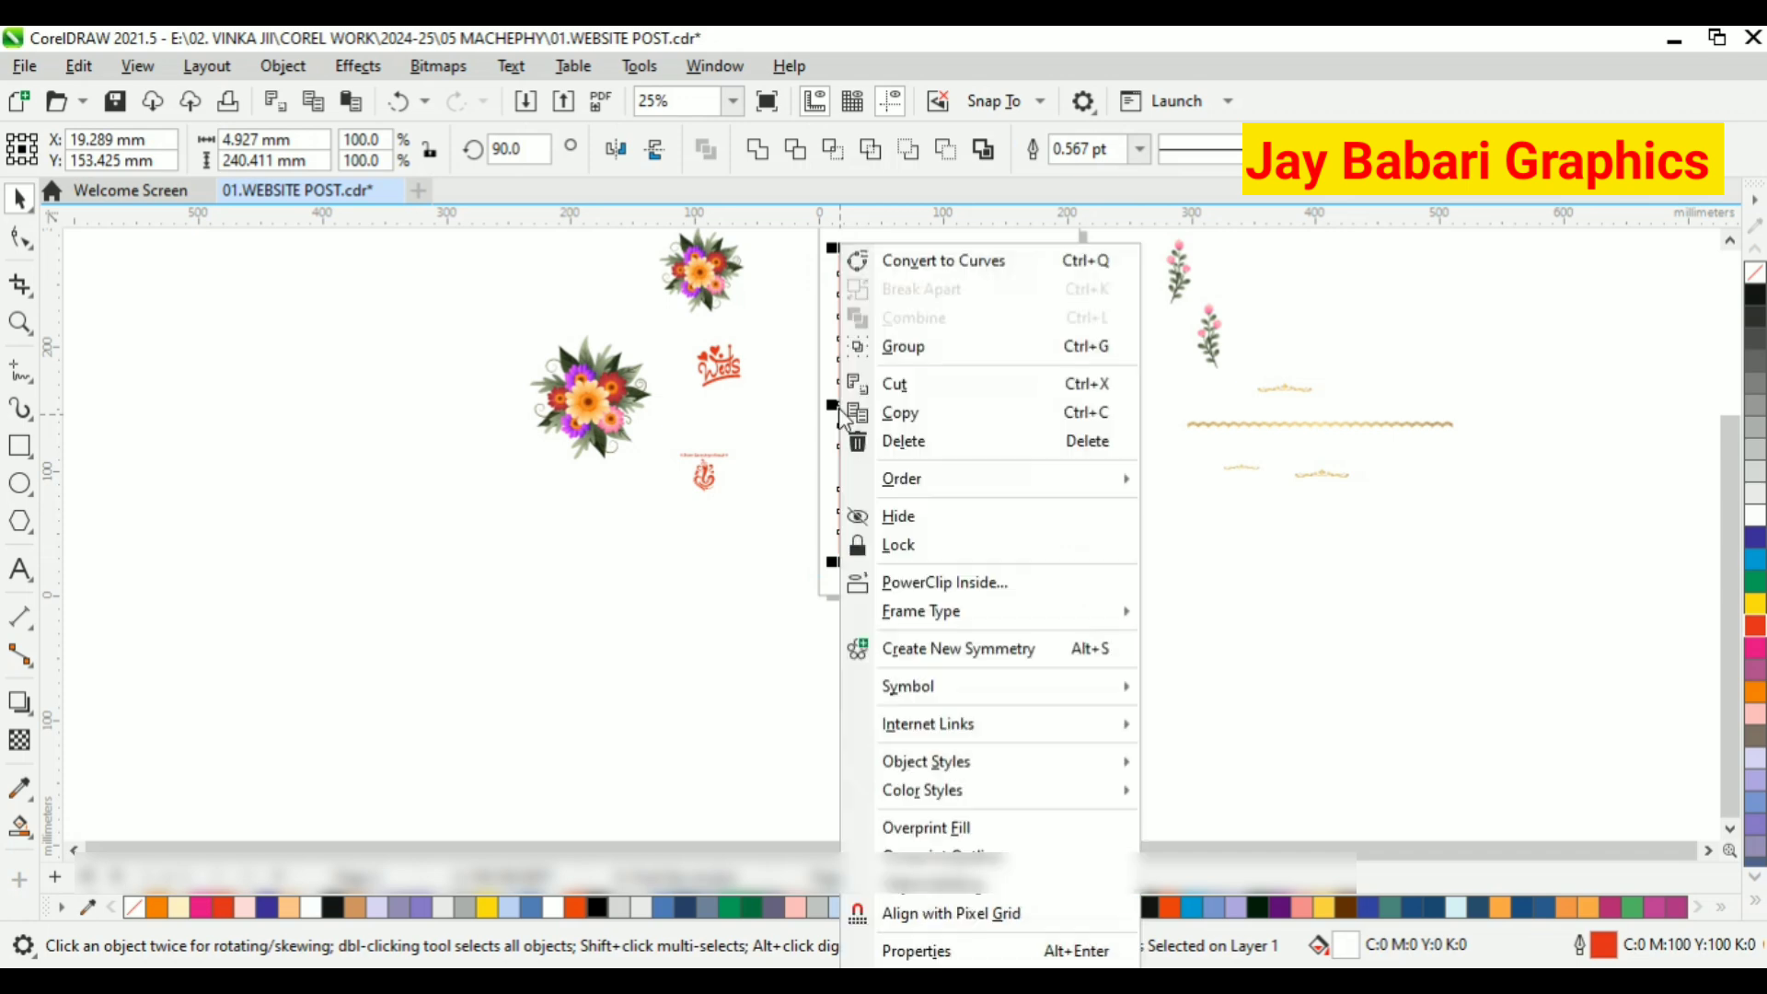
key(Escape)
click(1088, 394)
scroll(840, 268, up, 3)
click(753, 340)
scroll(756, 331, down, 1)
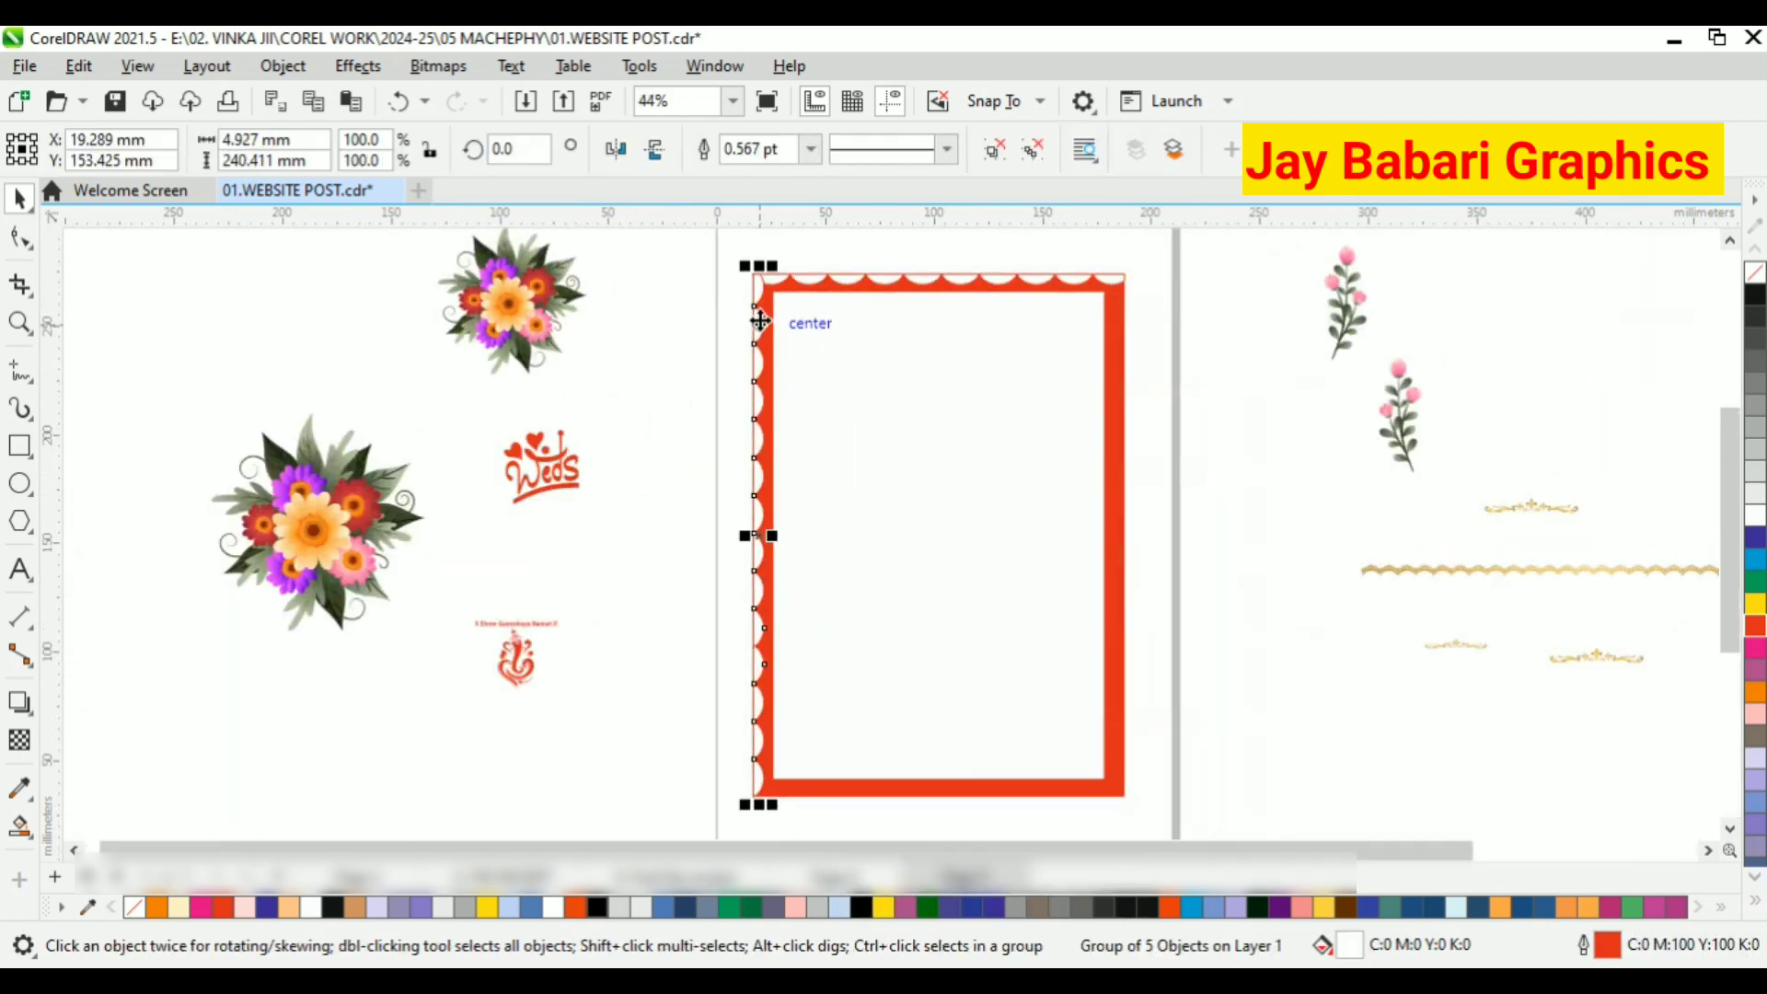
Copy and paste the full-height left scallop strip and move the copy onto the frame's right side
right_click(758, 327)
click(817, 346)
right_click(659, 362)
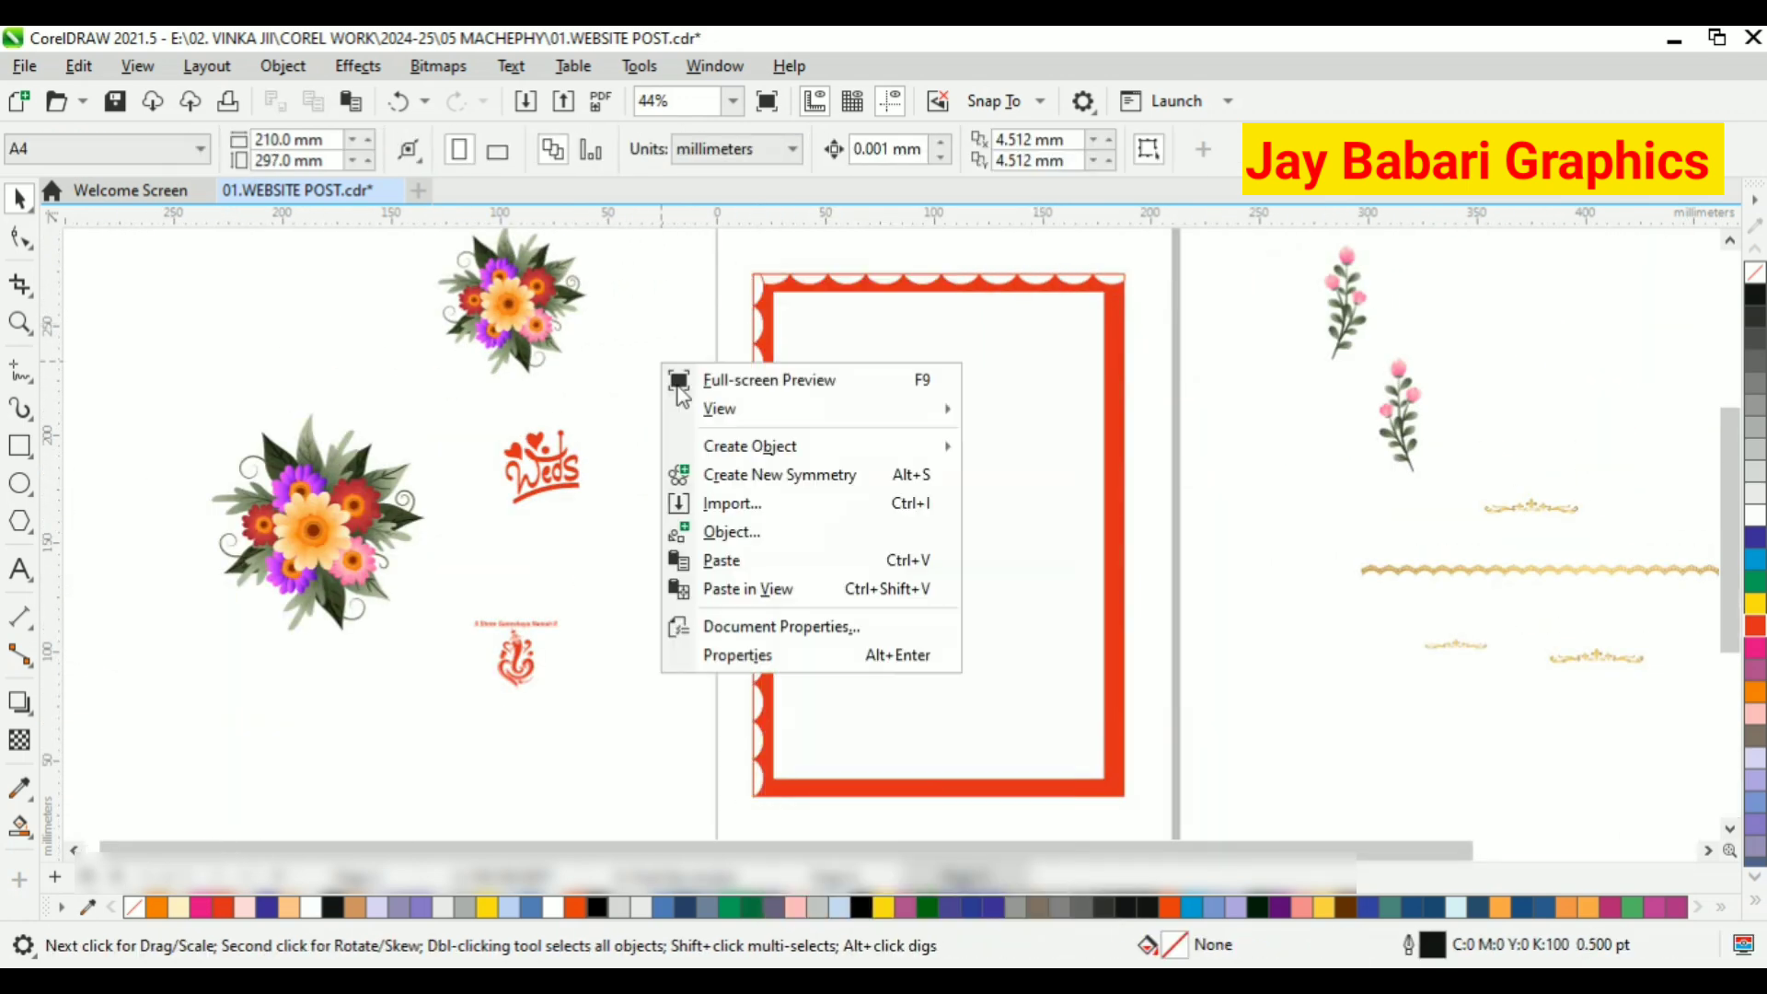
click(708, 556)
drag(760, 465, 1130, 426)
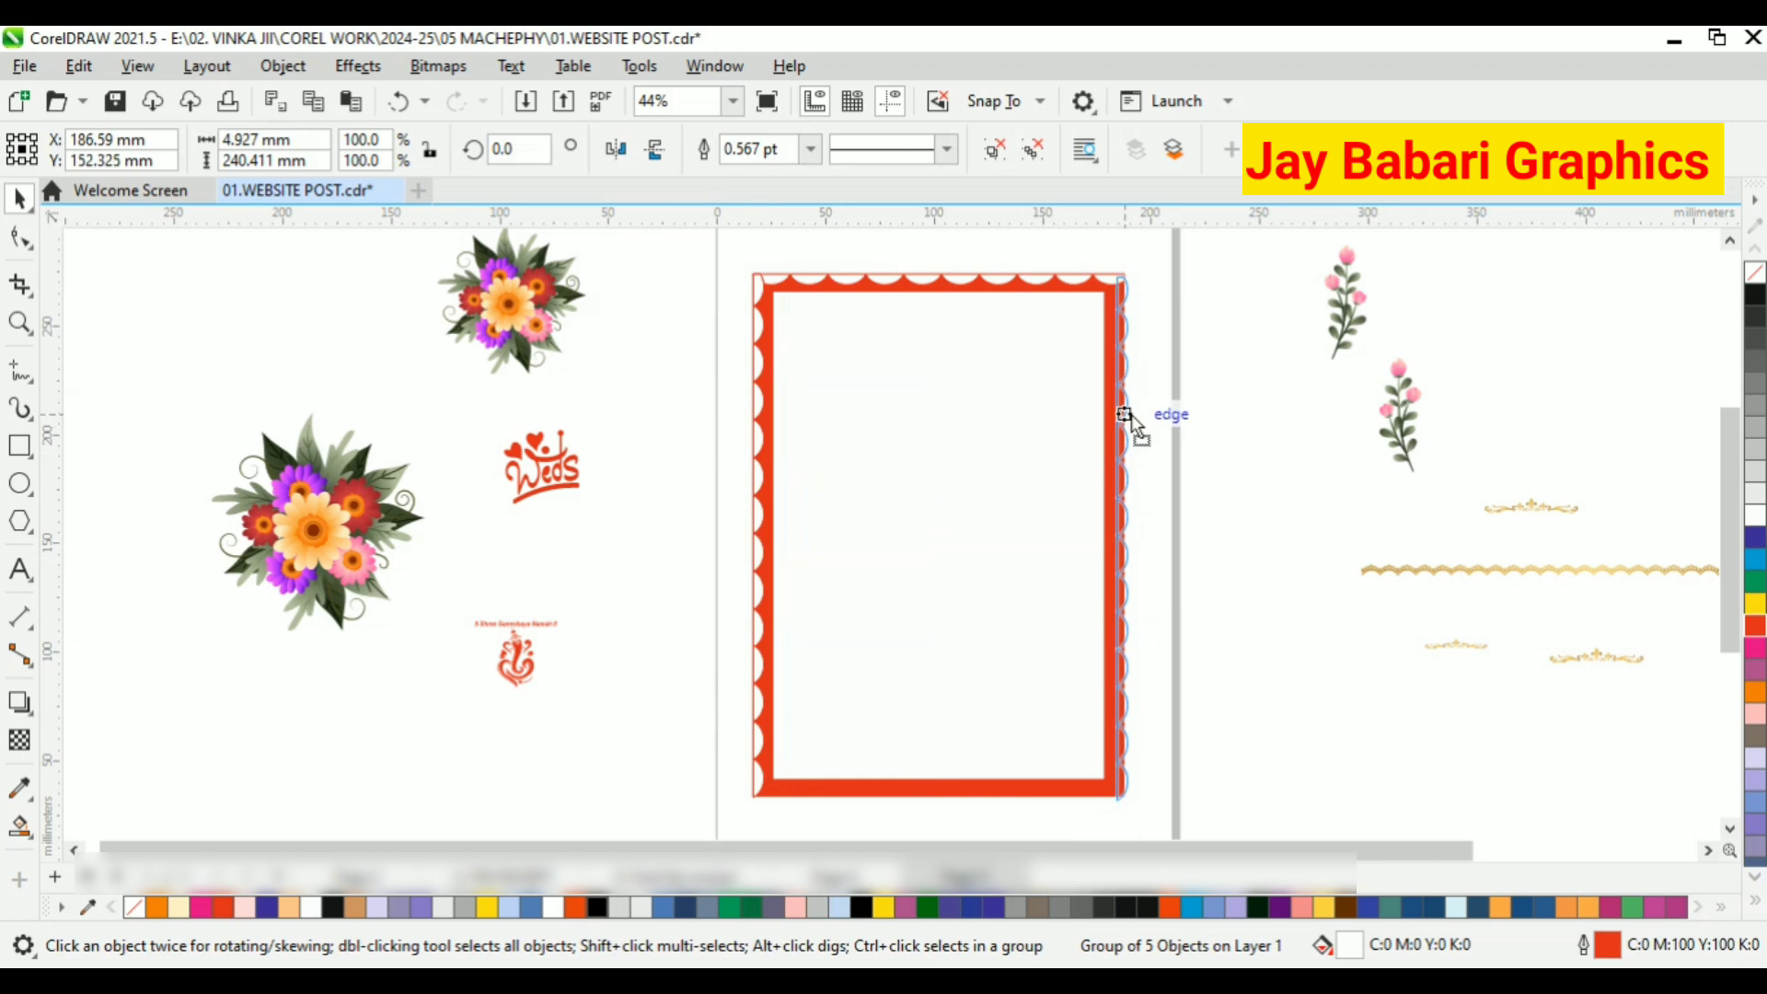
Mirror the right-side strip horizontally and align it with the frame's upper-right outer corner
scroll(1131, 295, up, 6)
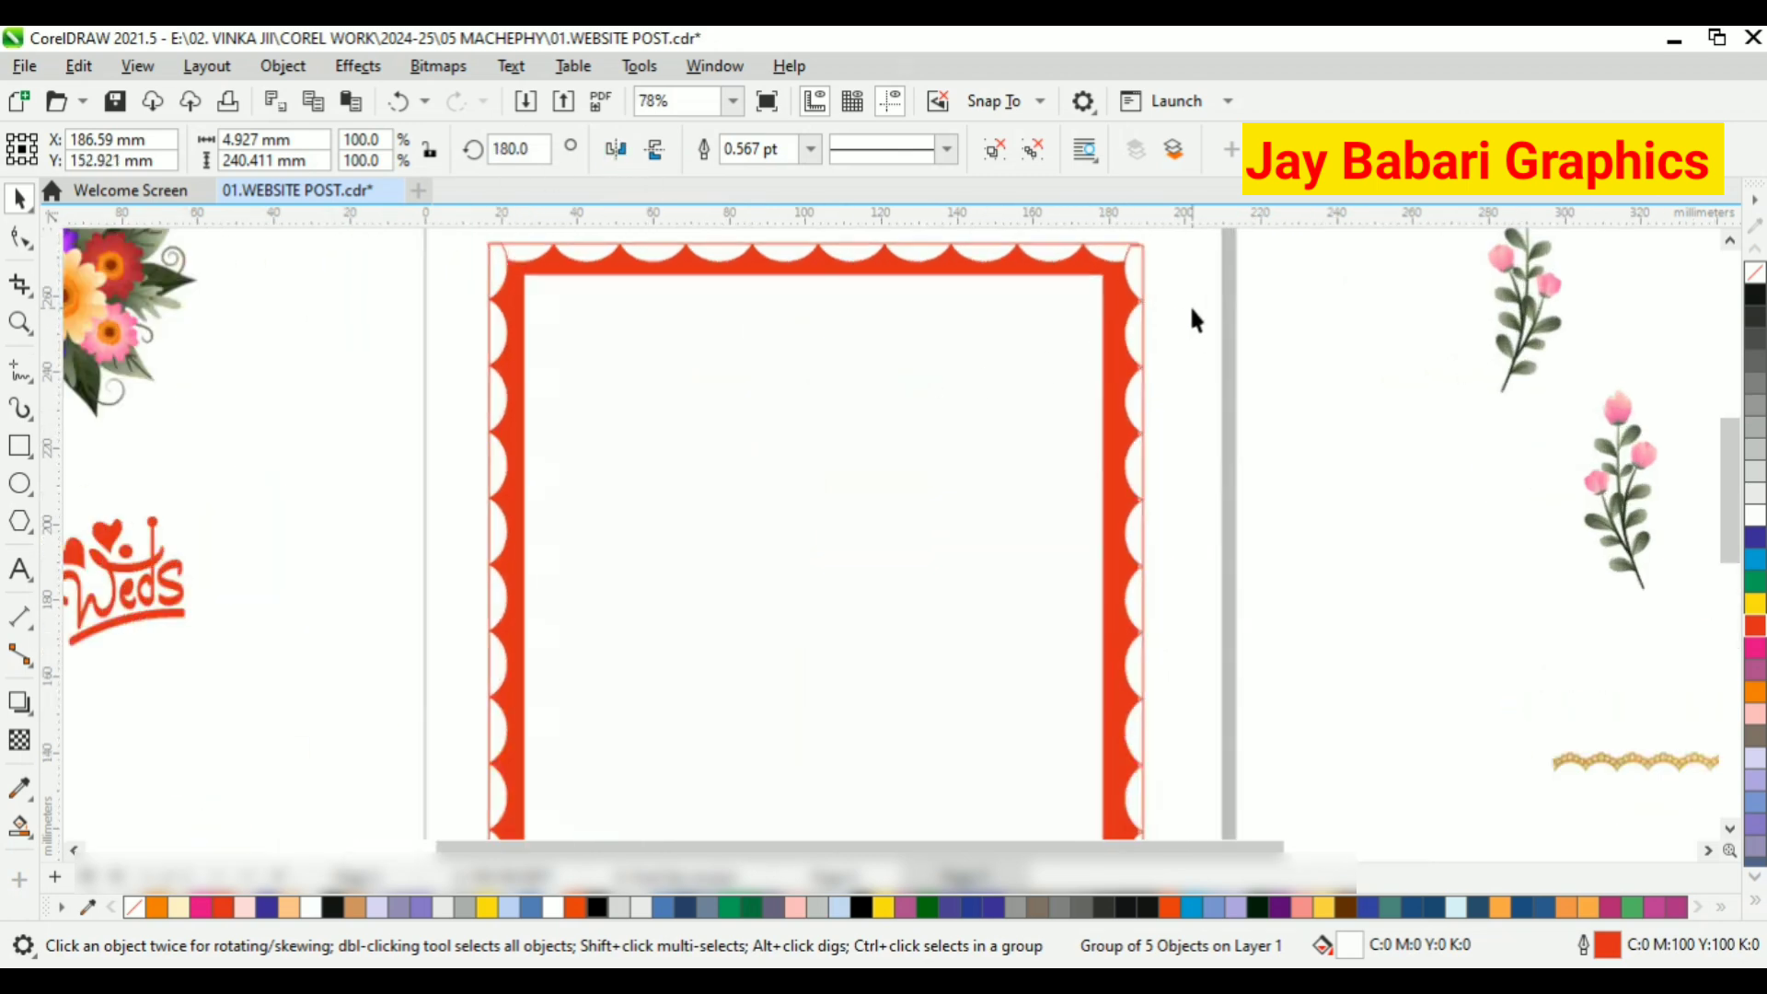
drag(1141, 329, 1120, 316)
scroll(1120, 315, down, 6)
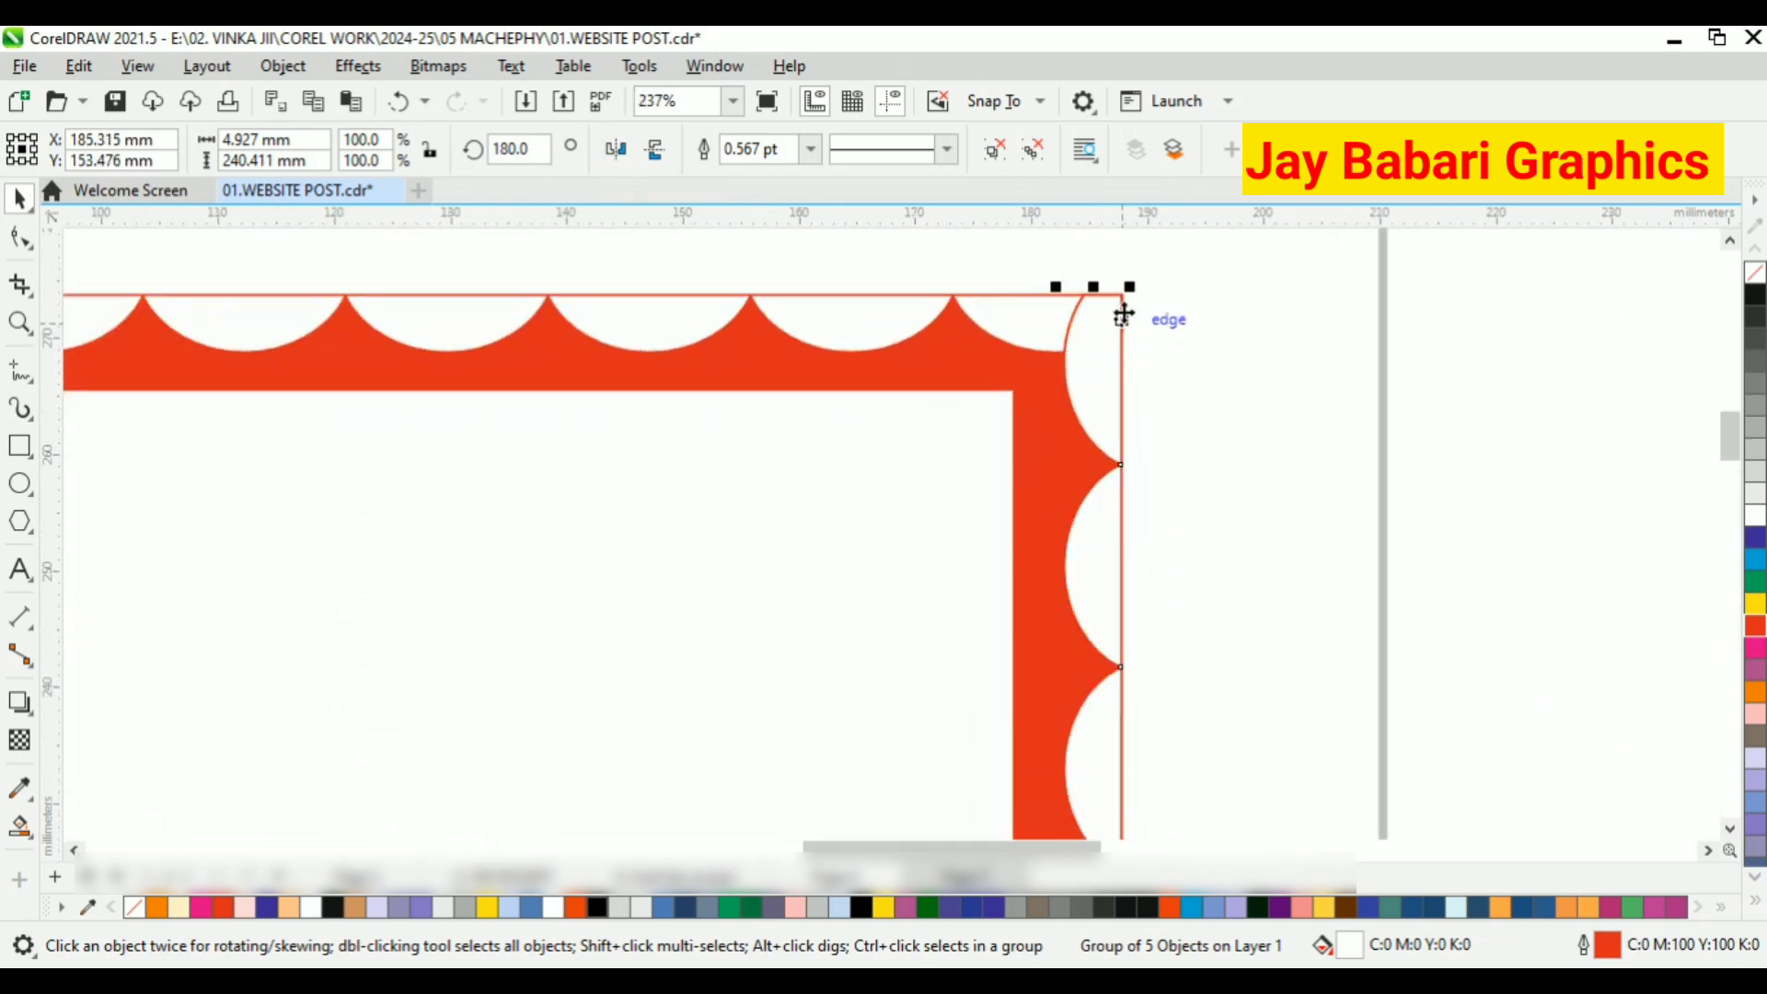
key(Escape)
scroll(934, 614, down, 2)
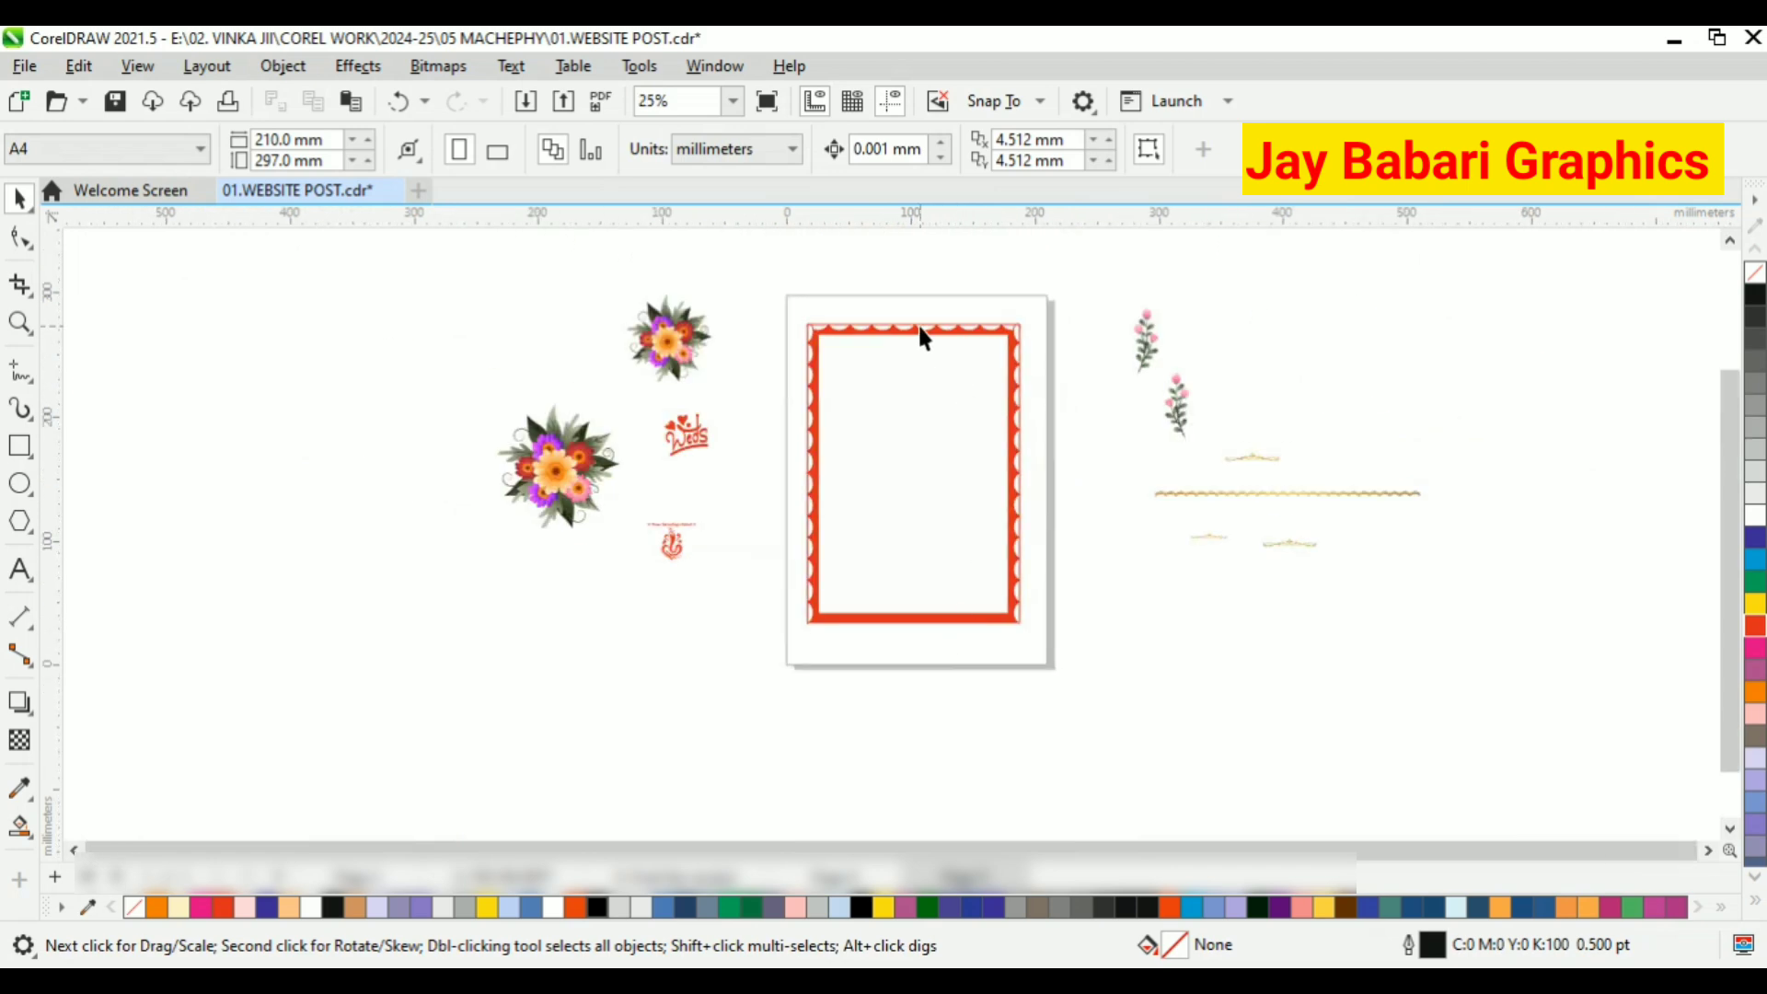
Copy and paste the top scallop strip and move the copy onto the frame's bottom band
click(926, 329)
click(926, 329)
right_click(926, 329)
click(944, 254)
right_click(946, 268)
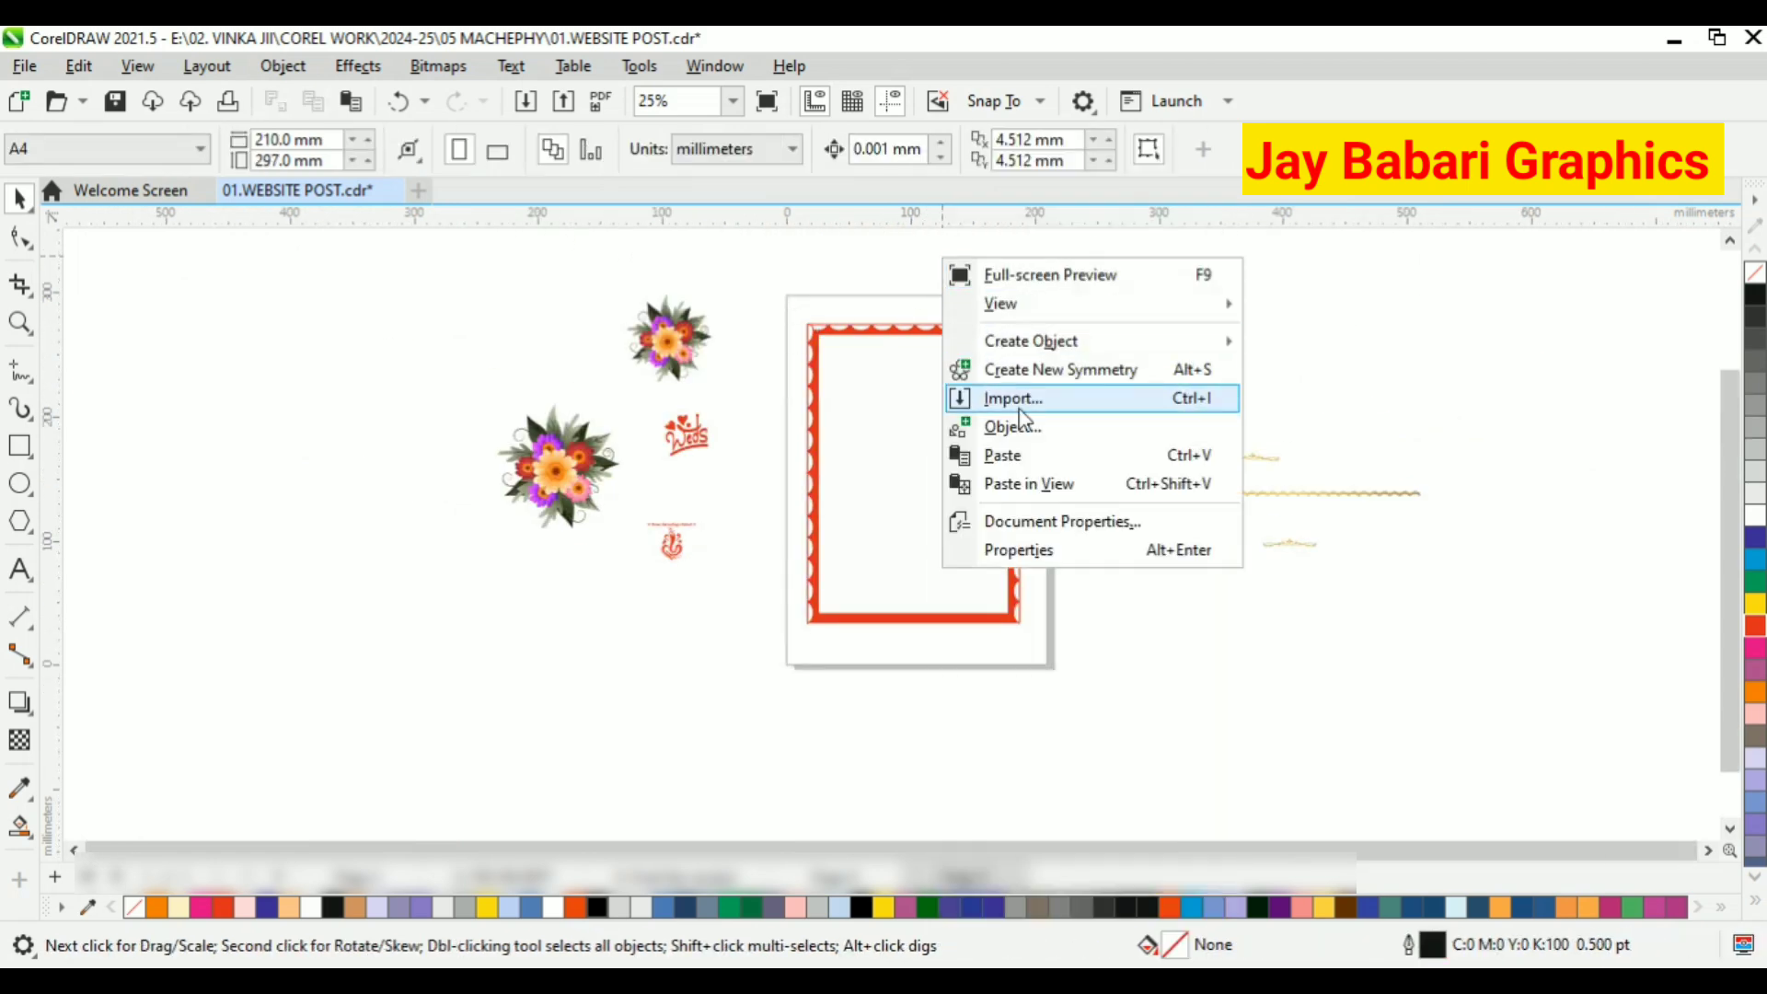
key(Escape)
scroll(940, 617, up, 5)
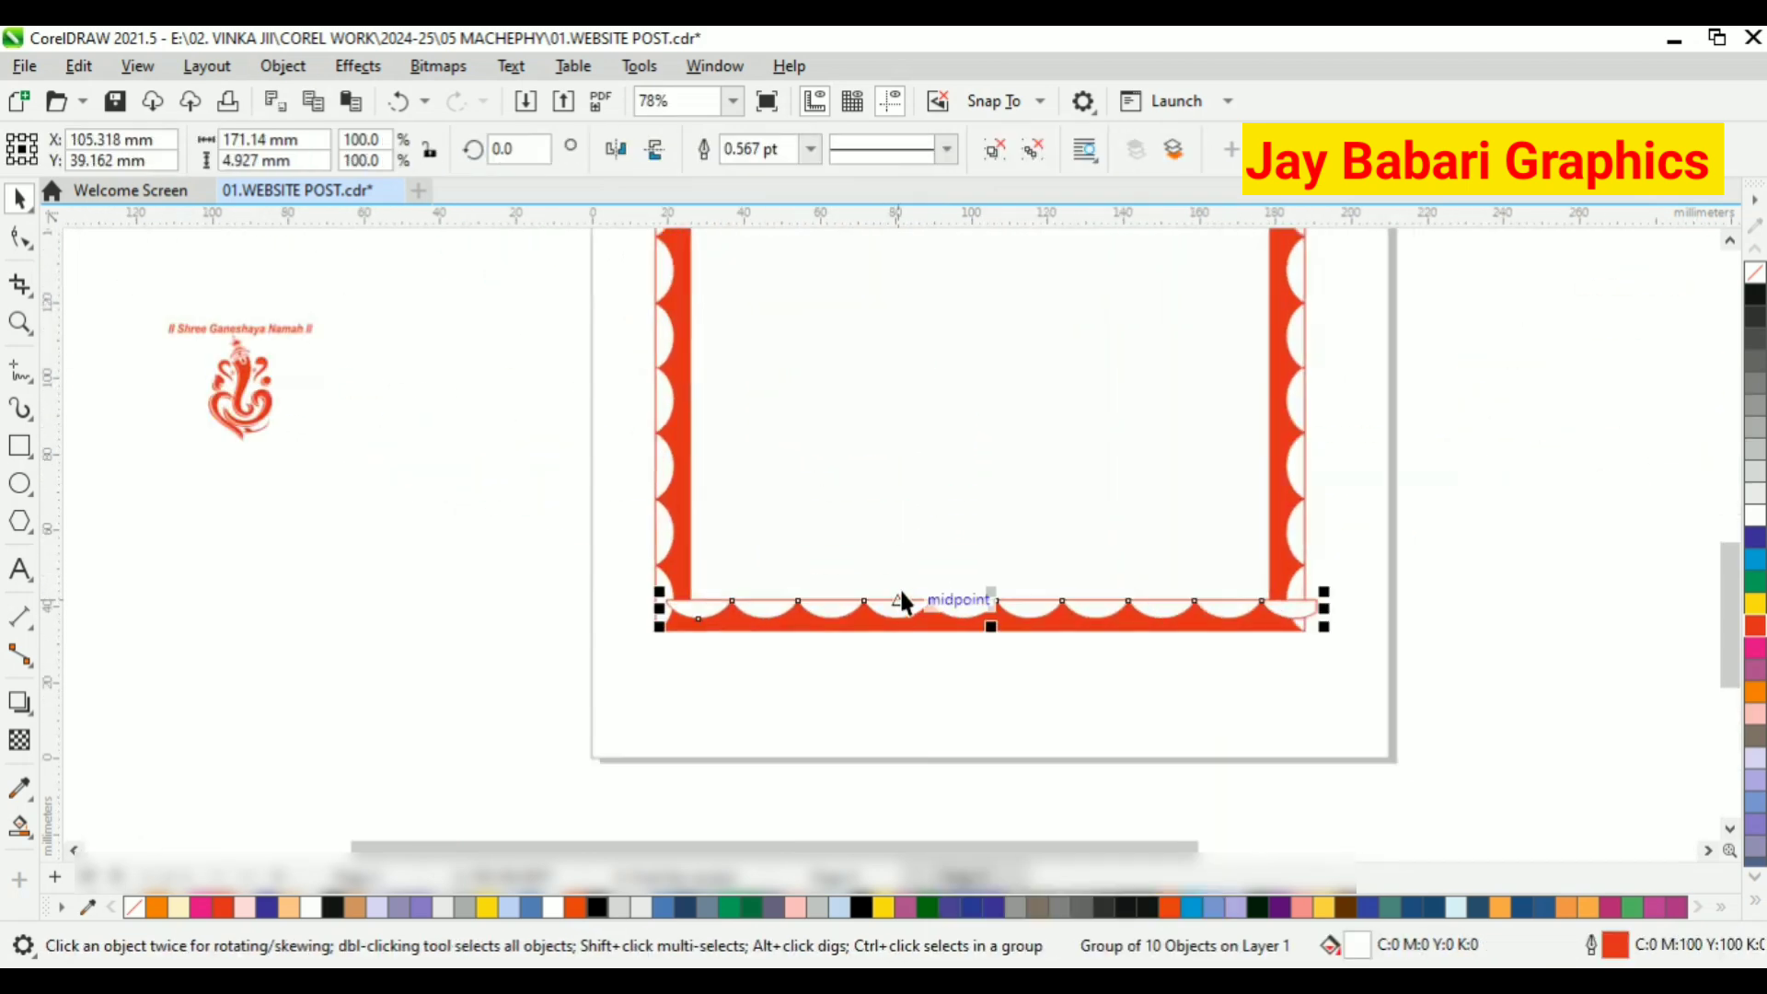
Mirror the bottom strip vertically and align it with the frame's bottom outer edge
drag(963, 615, 954, 631)
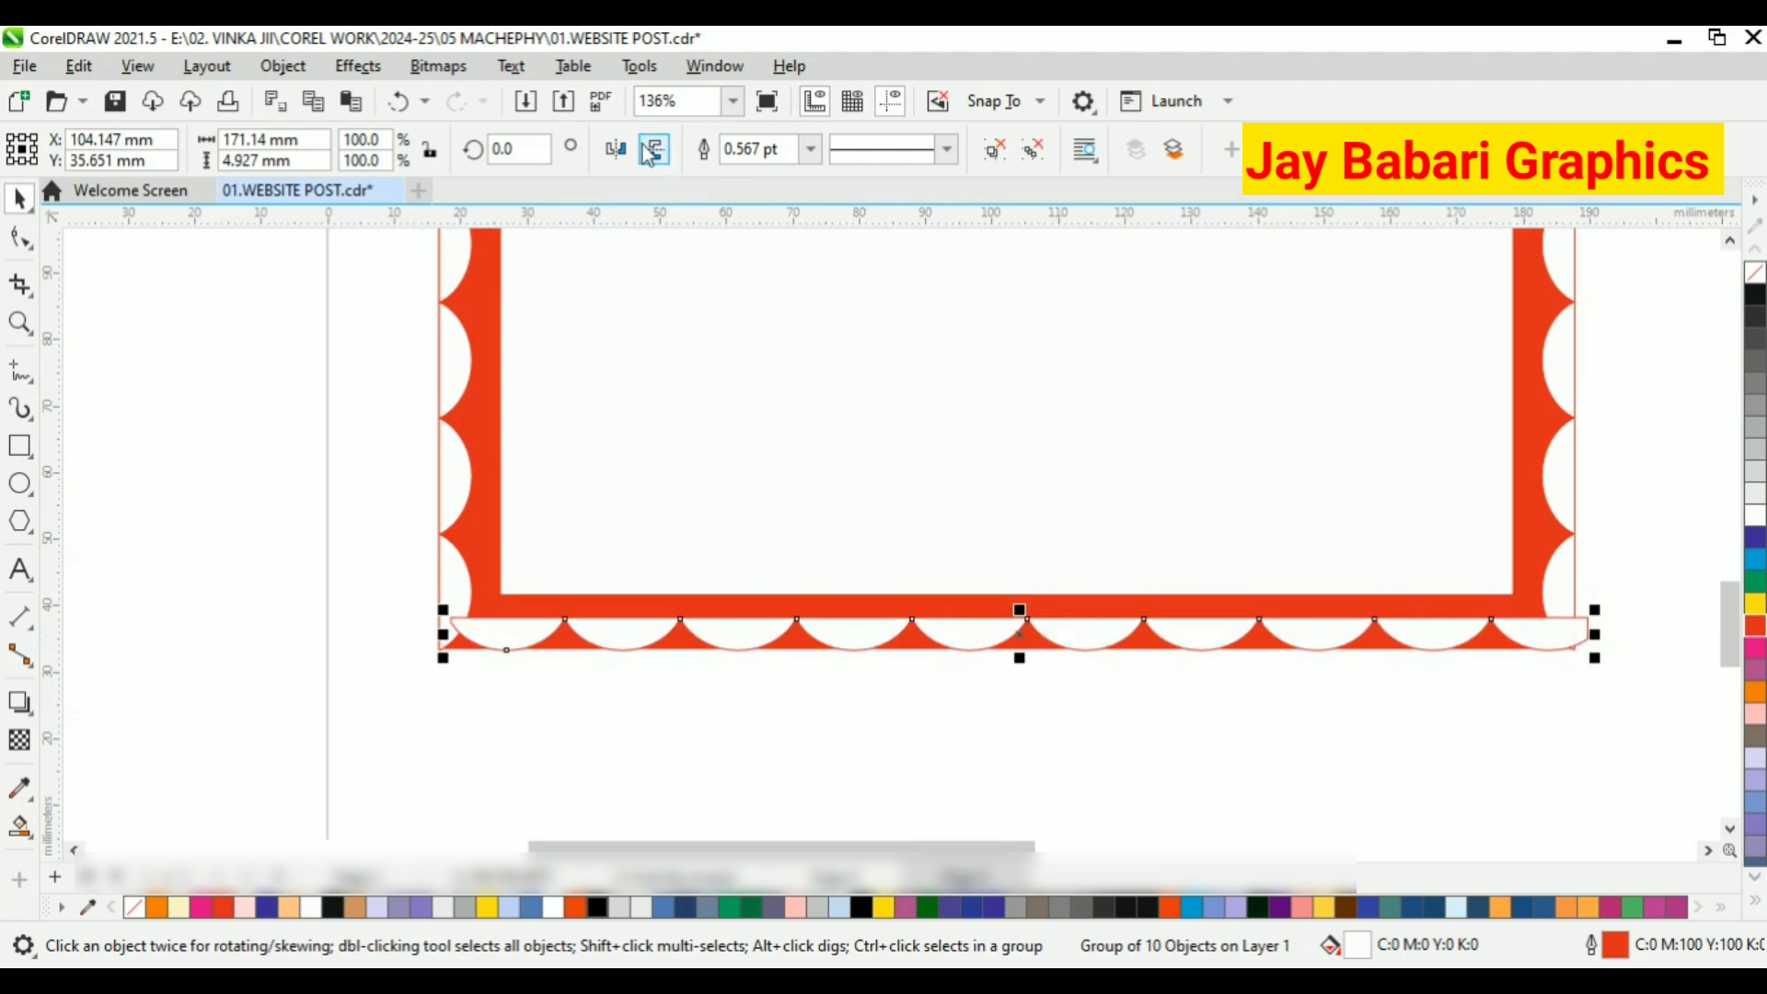
click(654, 149)
scroll(721, 611, up, 1)
scroll(392, 649, up, 1)
drag(398, 650, 379, 649)
scroll(548, 548, down, 3)
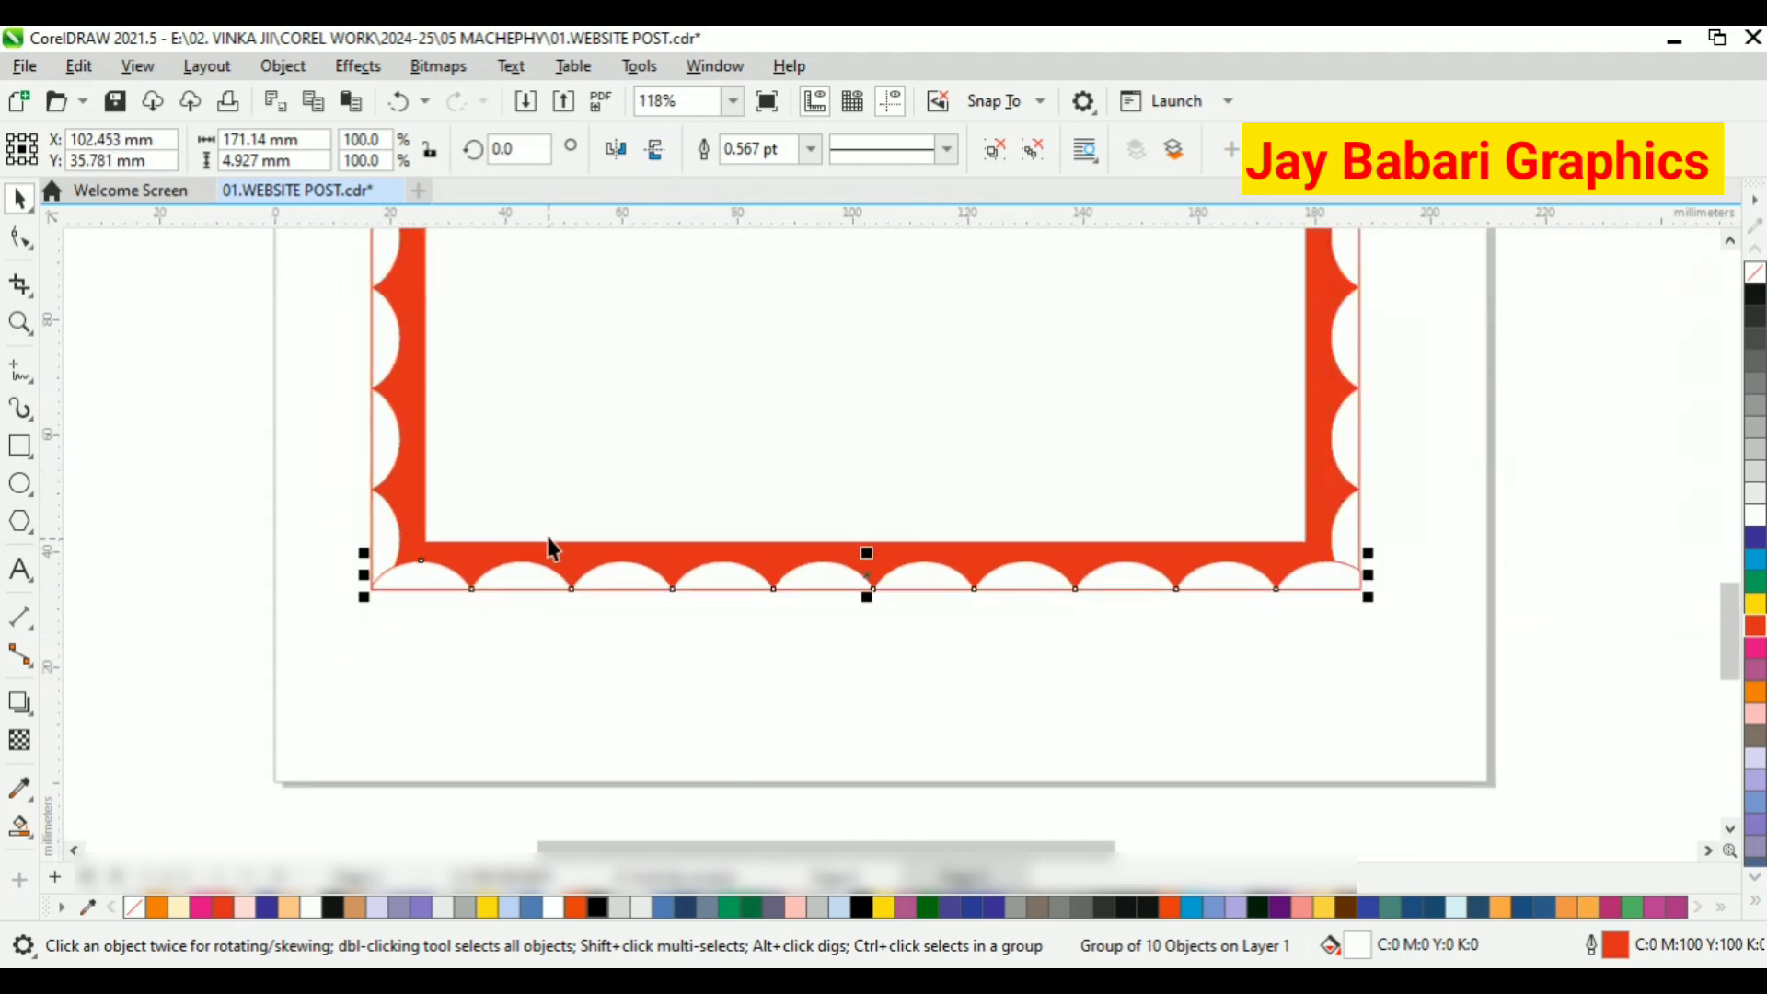
click(859, 705)
Move the gold lace border over the lower part of the frame and bring it to the front of the layer
scroll(865, 615, down, 5)
mouse_move(1341, 509)
mouse_down()
mouse_move(1086, 598)
mouse_move(884, 639)
mouse_up()
scroll(902, 626, up, 3)
scroll(817, 571, down, 2)
scroll(814, 570, up, 3)
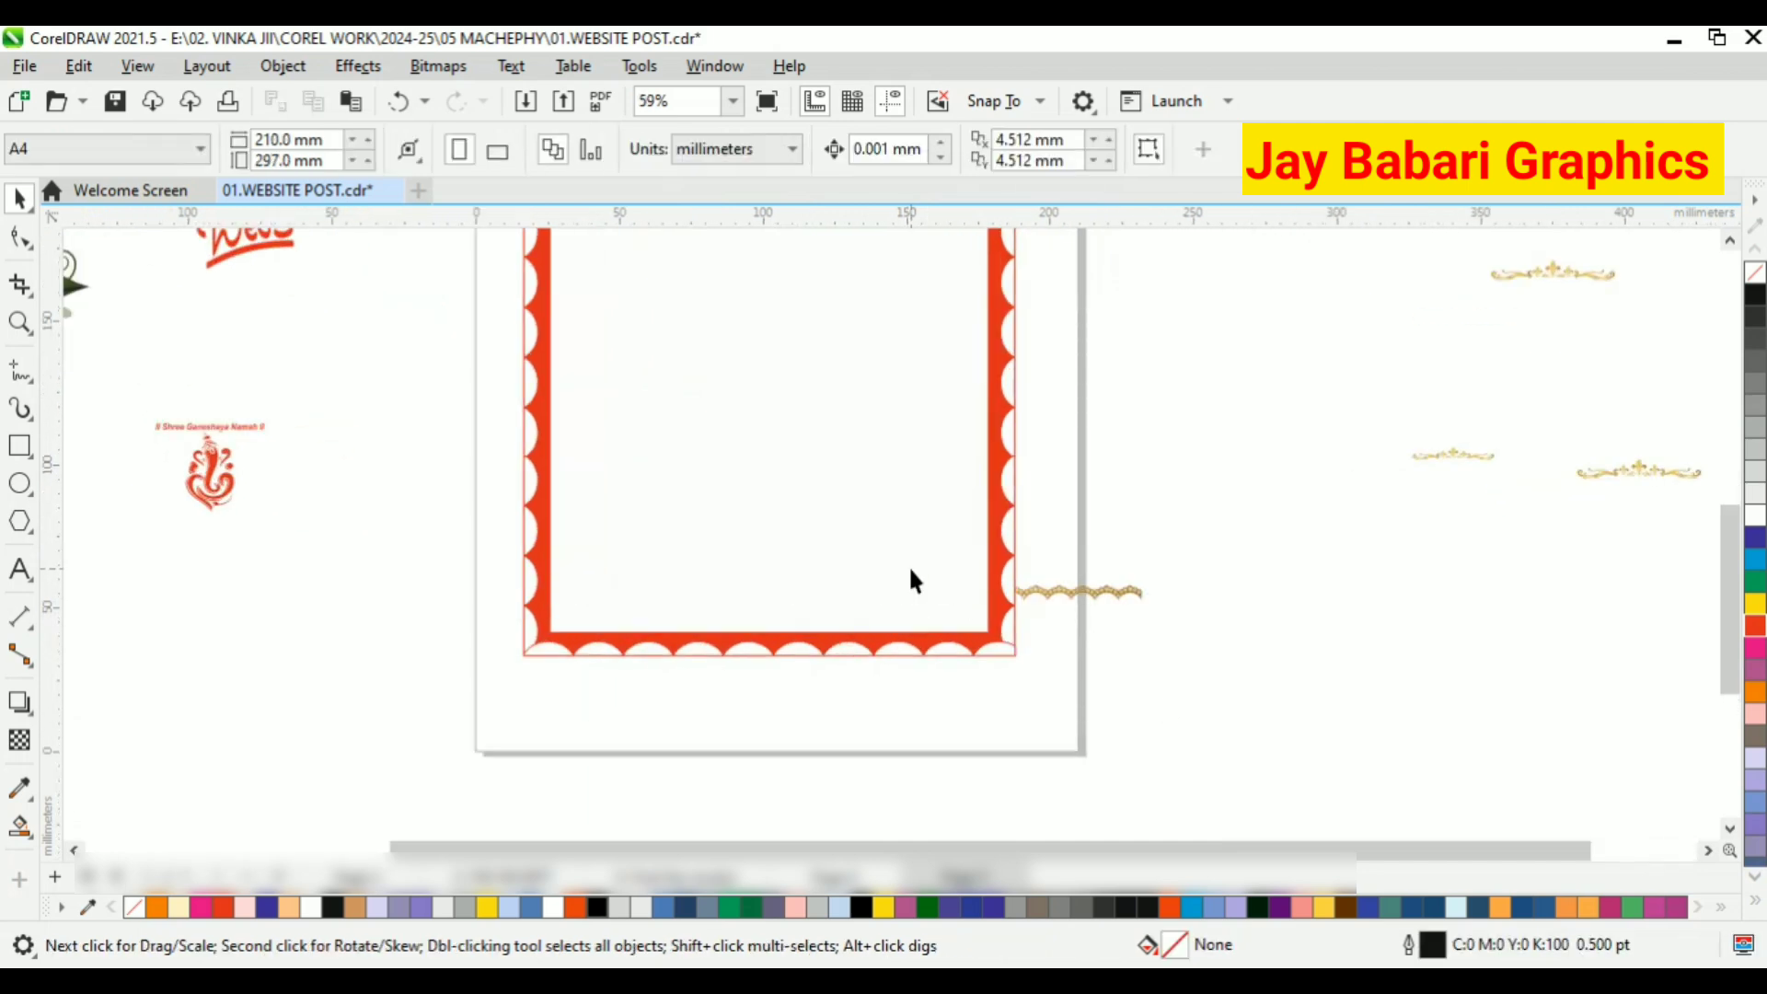
right_click(1145, 581)
mouse_move(1228, 416)
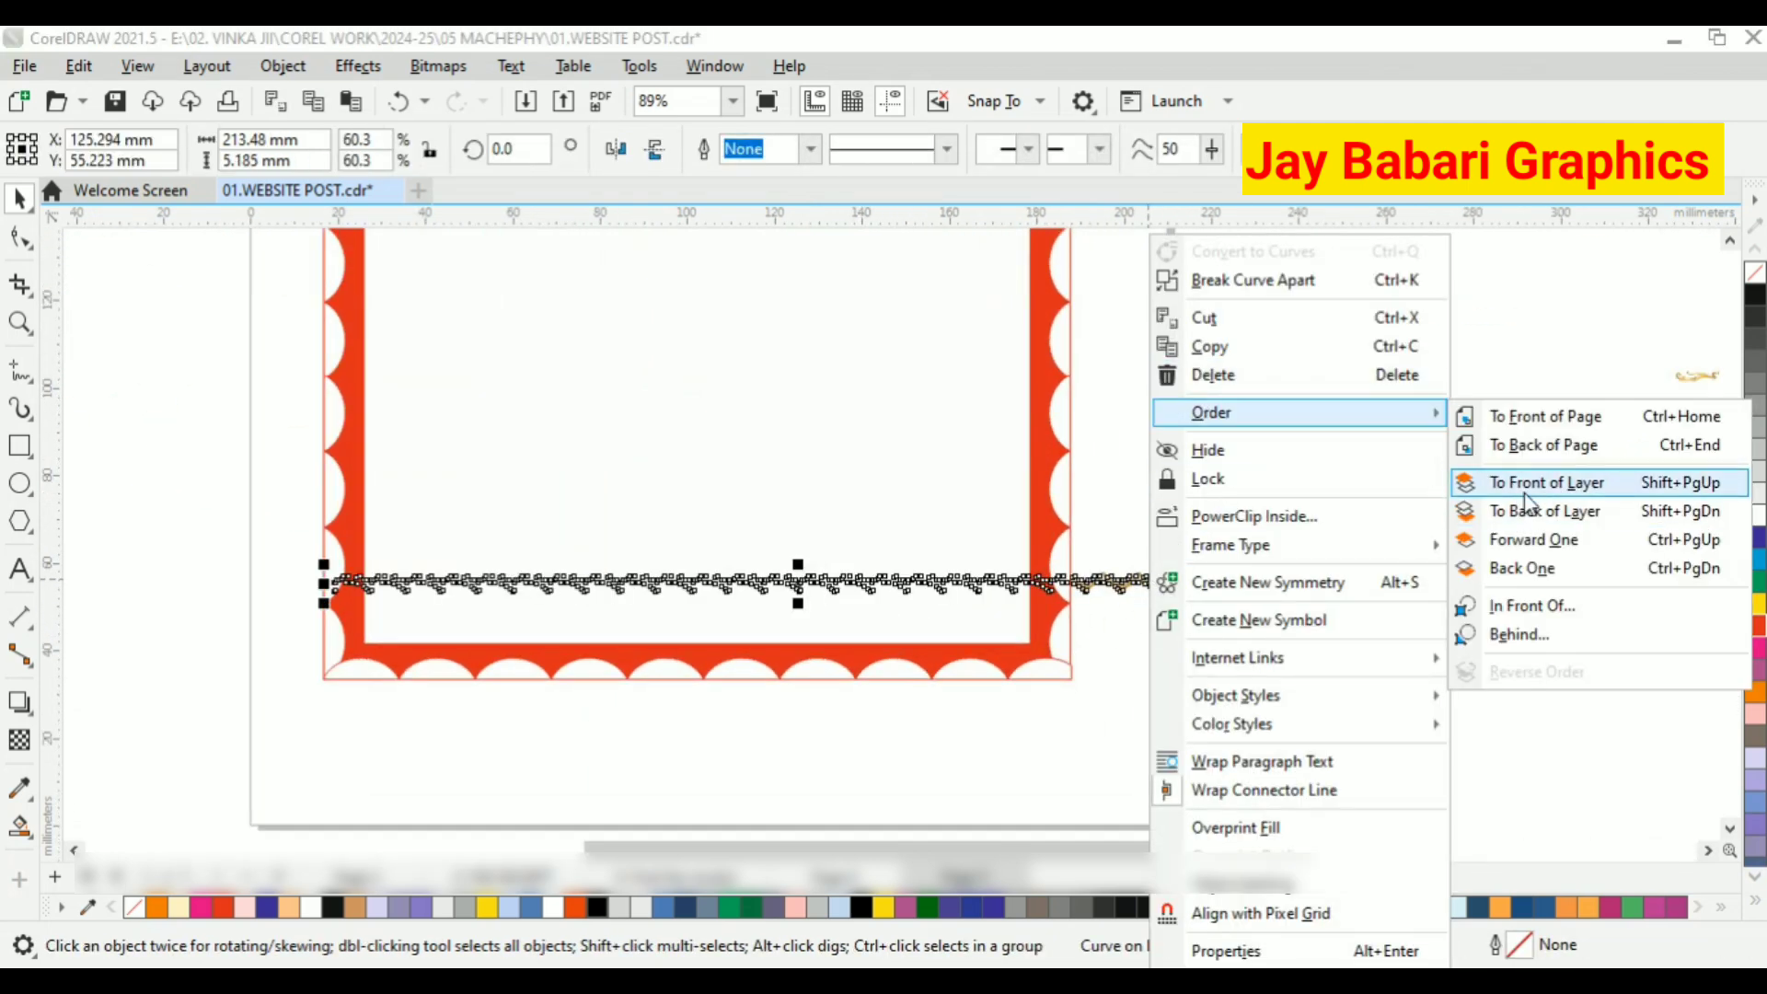
click(1557, 478)
Position the gold lace border just above the frame's bottom band, starting at the left outer edge
drag(1119, 582, 1095, 618)
scroll(750, 632, up, 1)
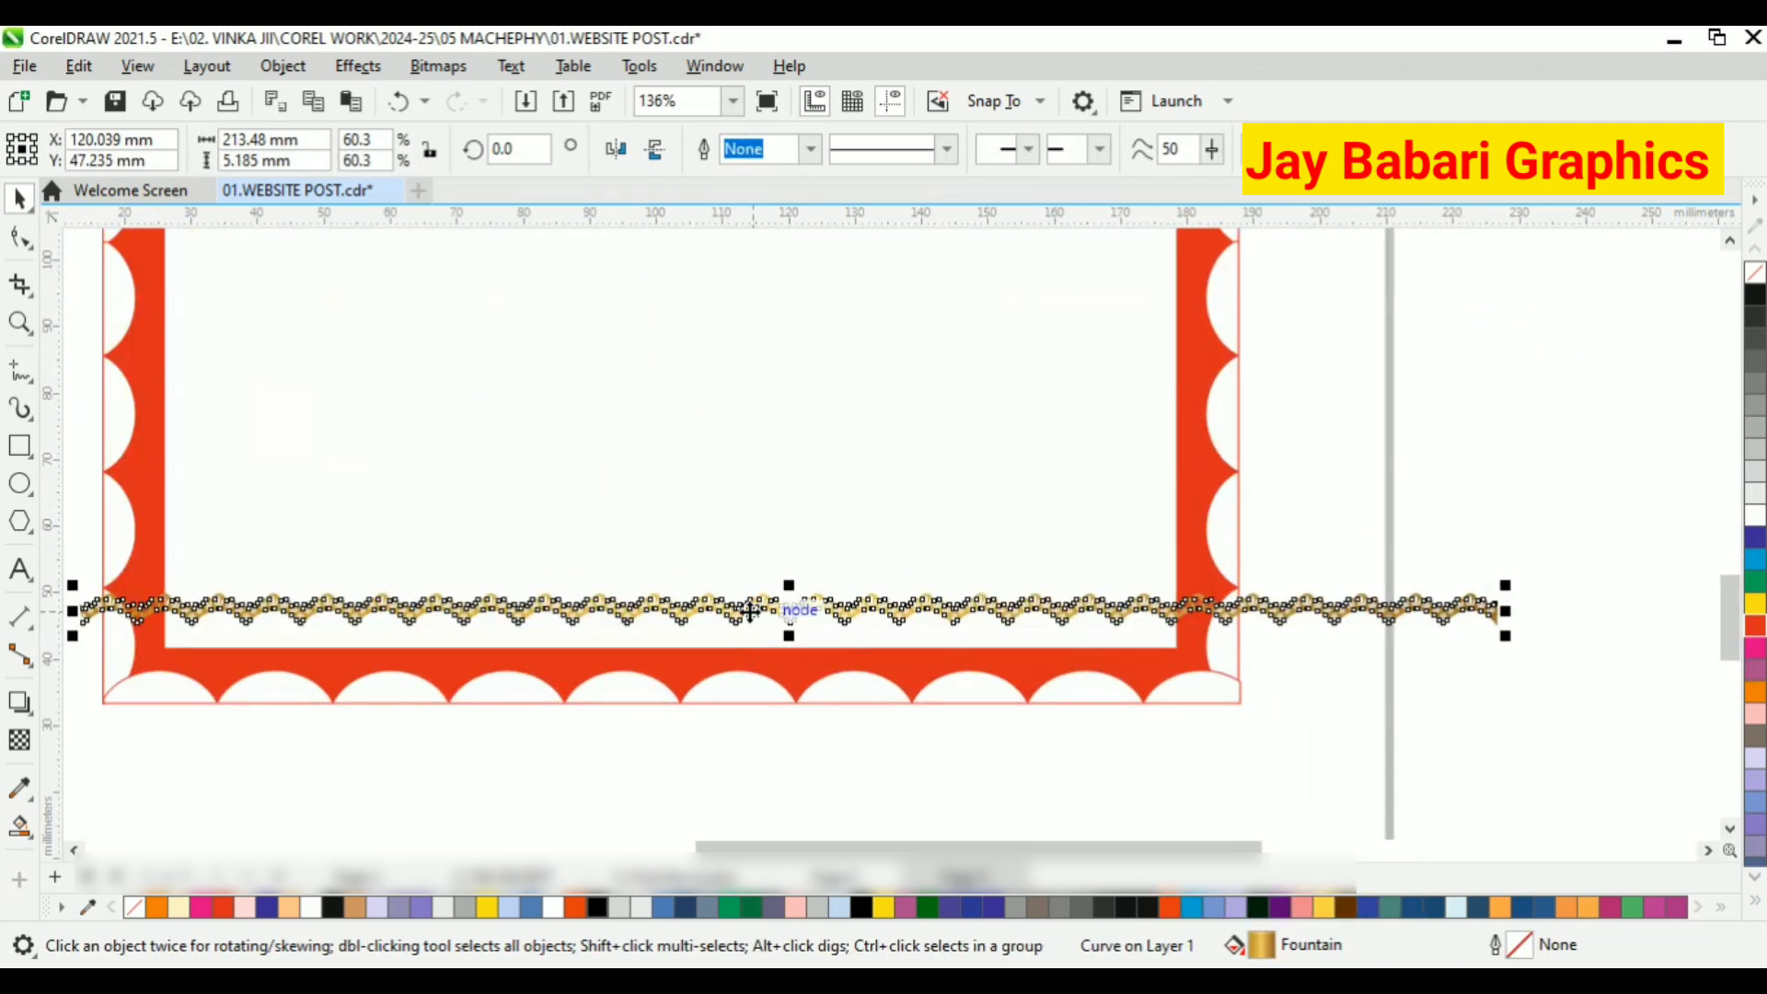
drag(746, 611, 764, 612)
scroll(742, 620, up, 1)
scroll(796, 582, down, 1)
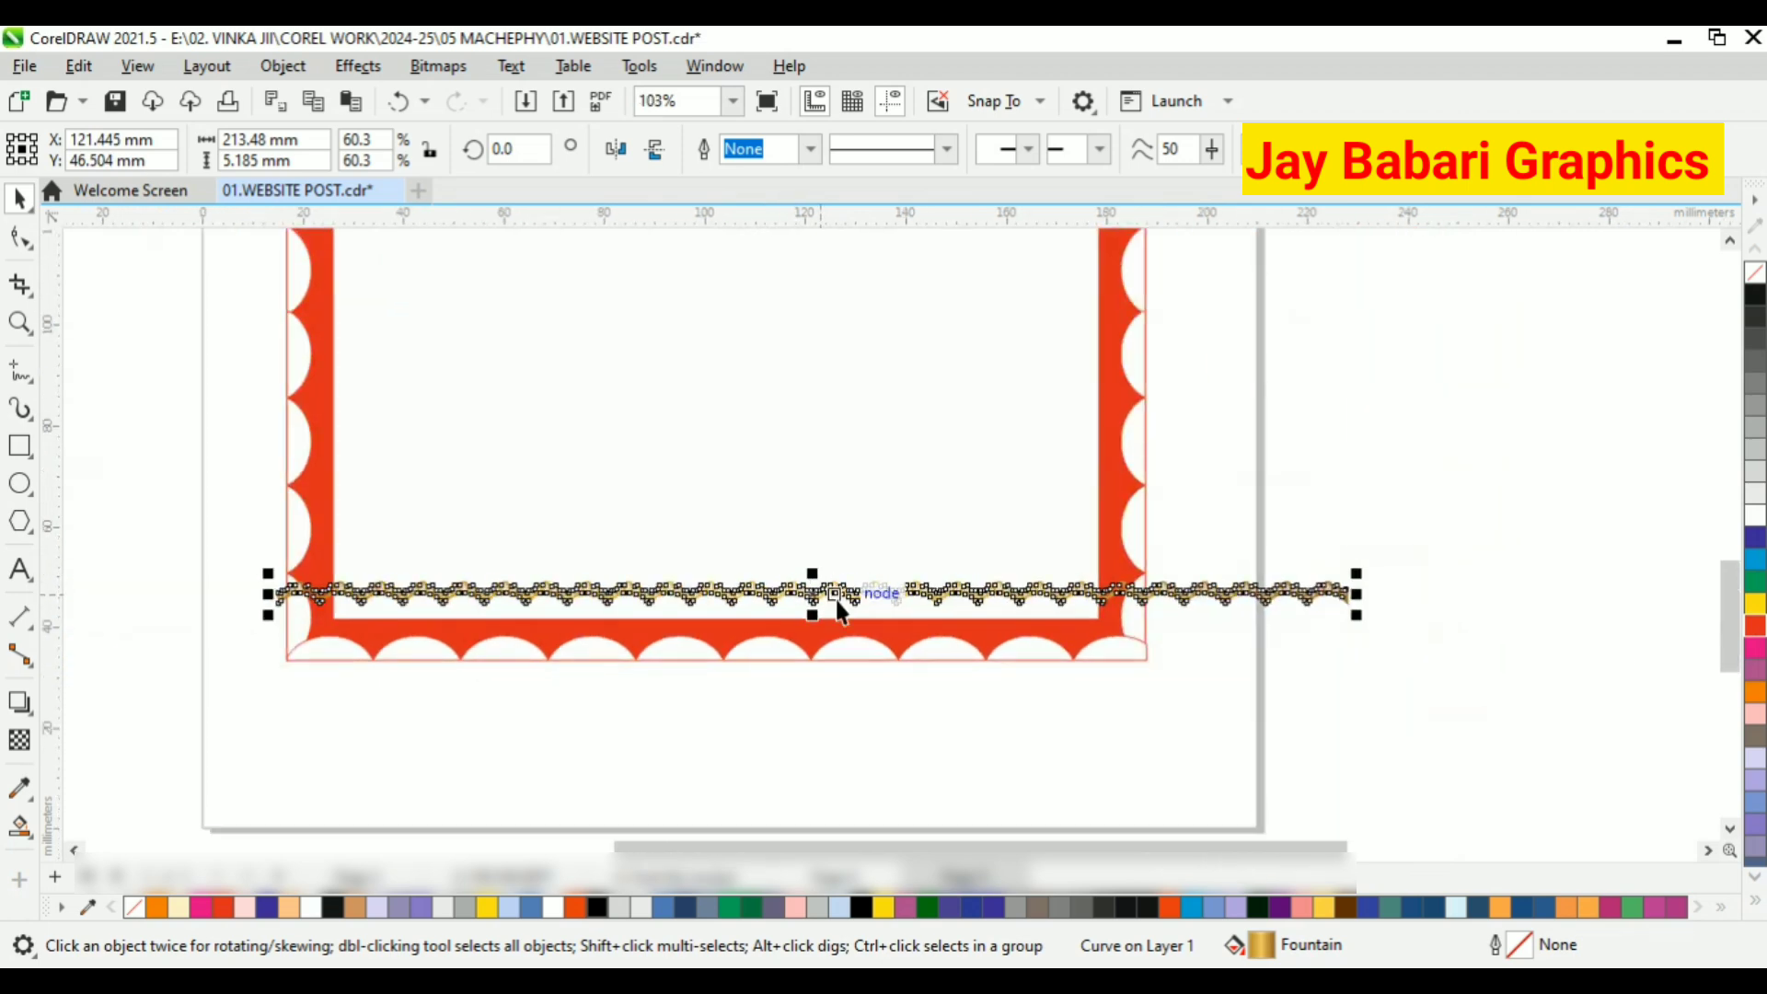
PowerClip the gold lace border inside the frame's inner white rectangle
right_click(853, 596)
click(952, 517)
click(1022, 520)
click(1357, 540)
scroll(851, 655, down, 1)
scroll(813, 621, up, 1)
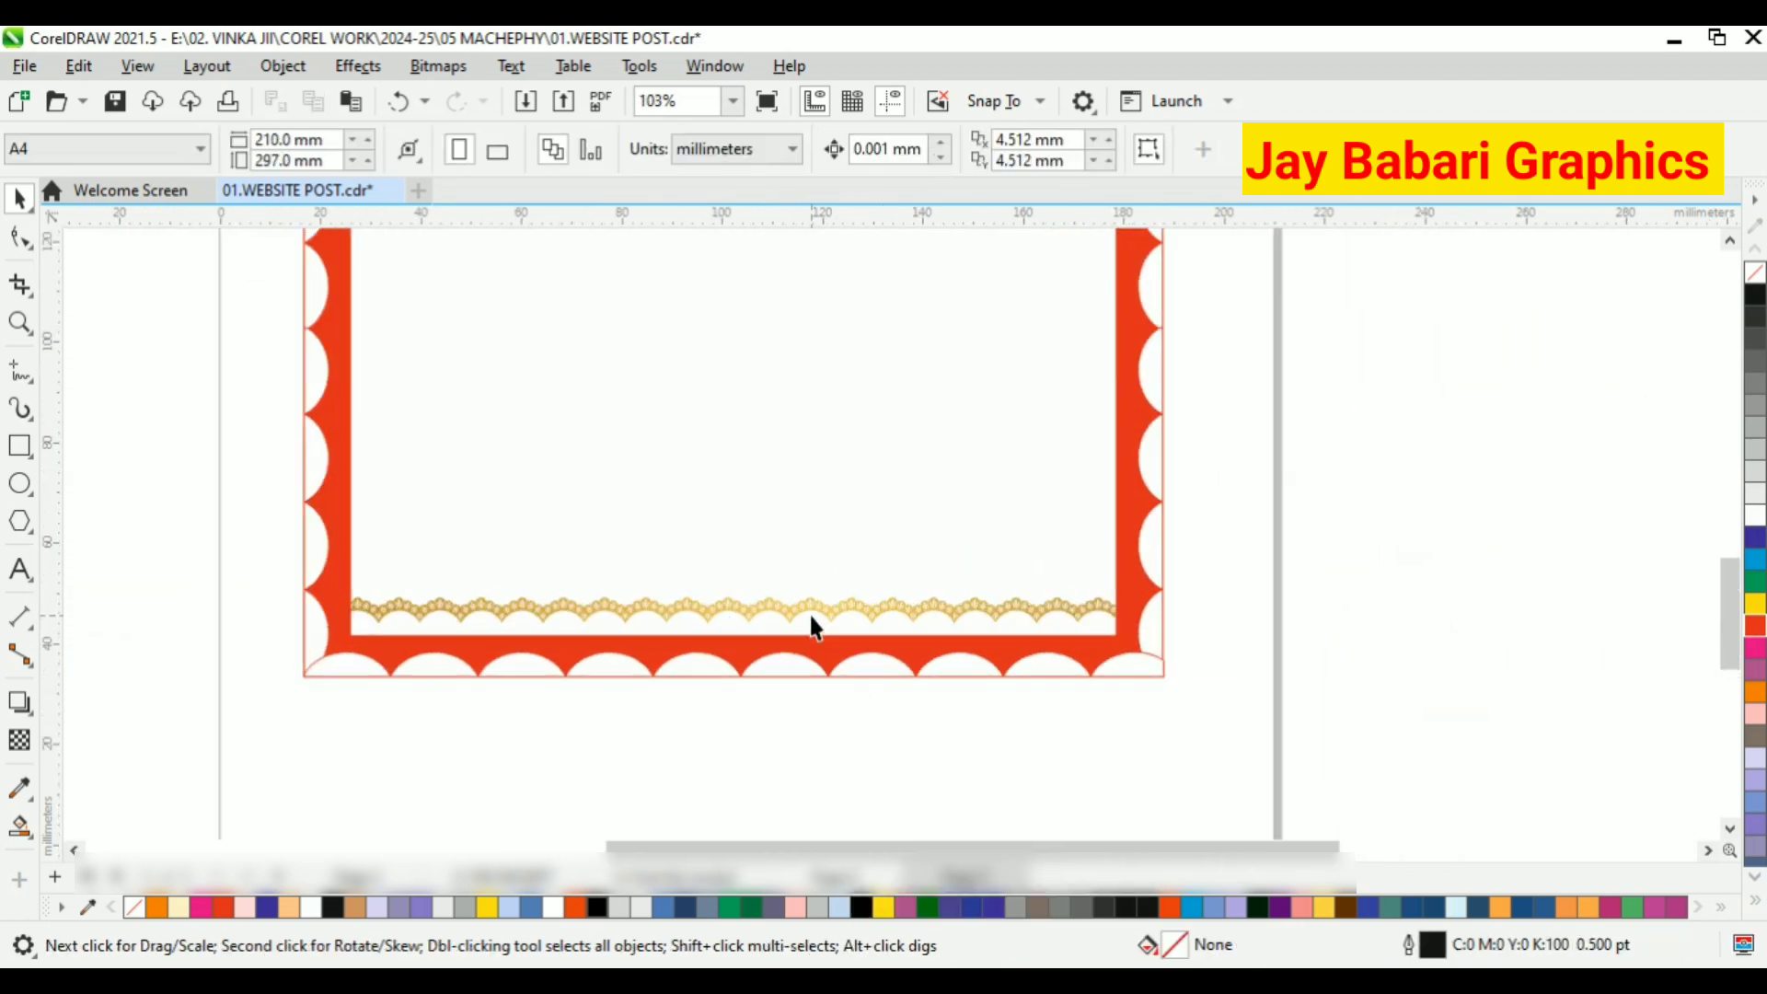
Edit the PowerClip contents and shift the gold lace border closer to the frame's bottom band
scroll(812, 617, down, 1)
scroll(788, 623, up, 1)
click(783, 589)
click(120, 256)
click(706, 600)
scroll(710, 603, up, 1)
mouse_move(709, 594)
mouse_down()
mouse_move(704, 616)
mouse_move(788, 619)
mouse_move(736, 609)
mouse_up()
scroll(629, 611, down, 2)
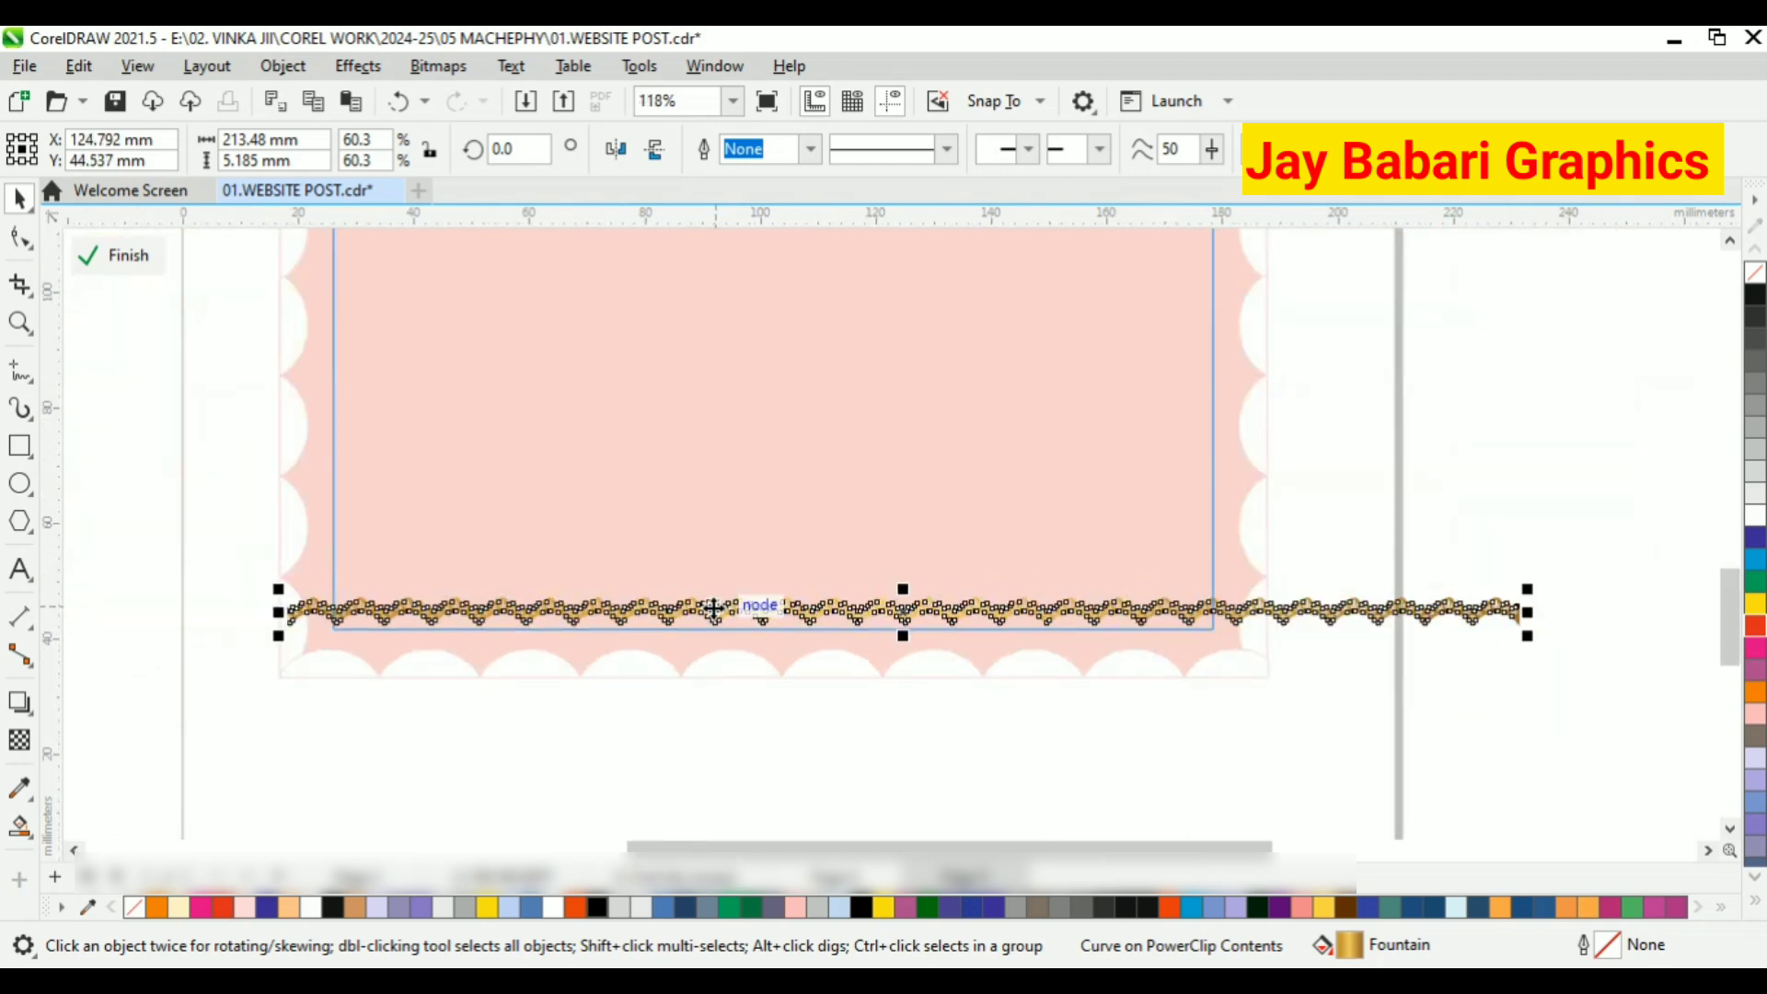
click(115, 255)
double_click(745, 624)
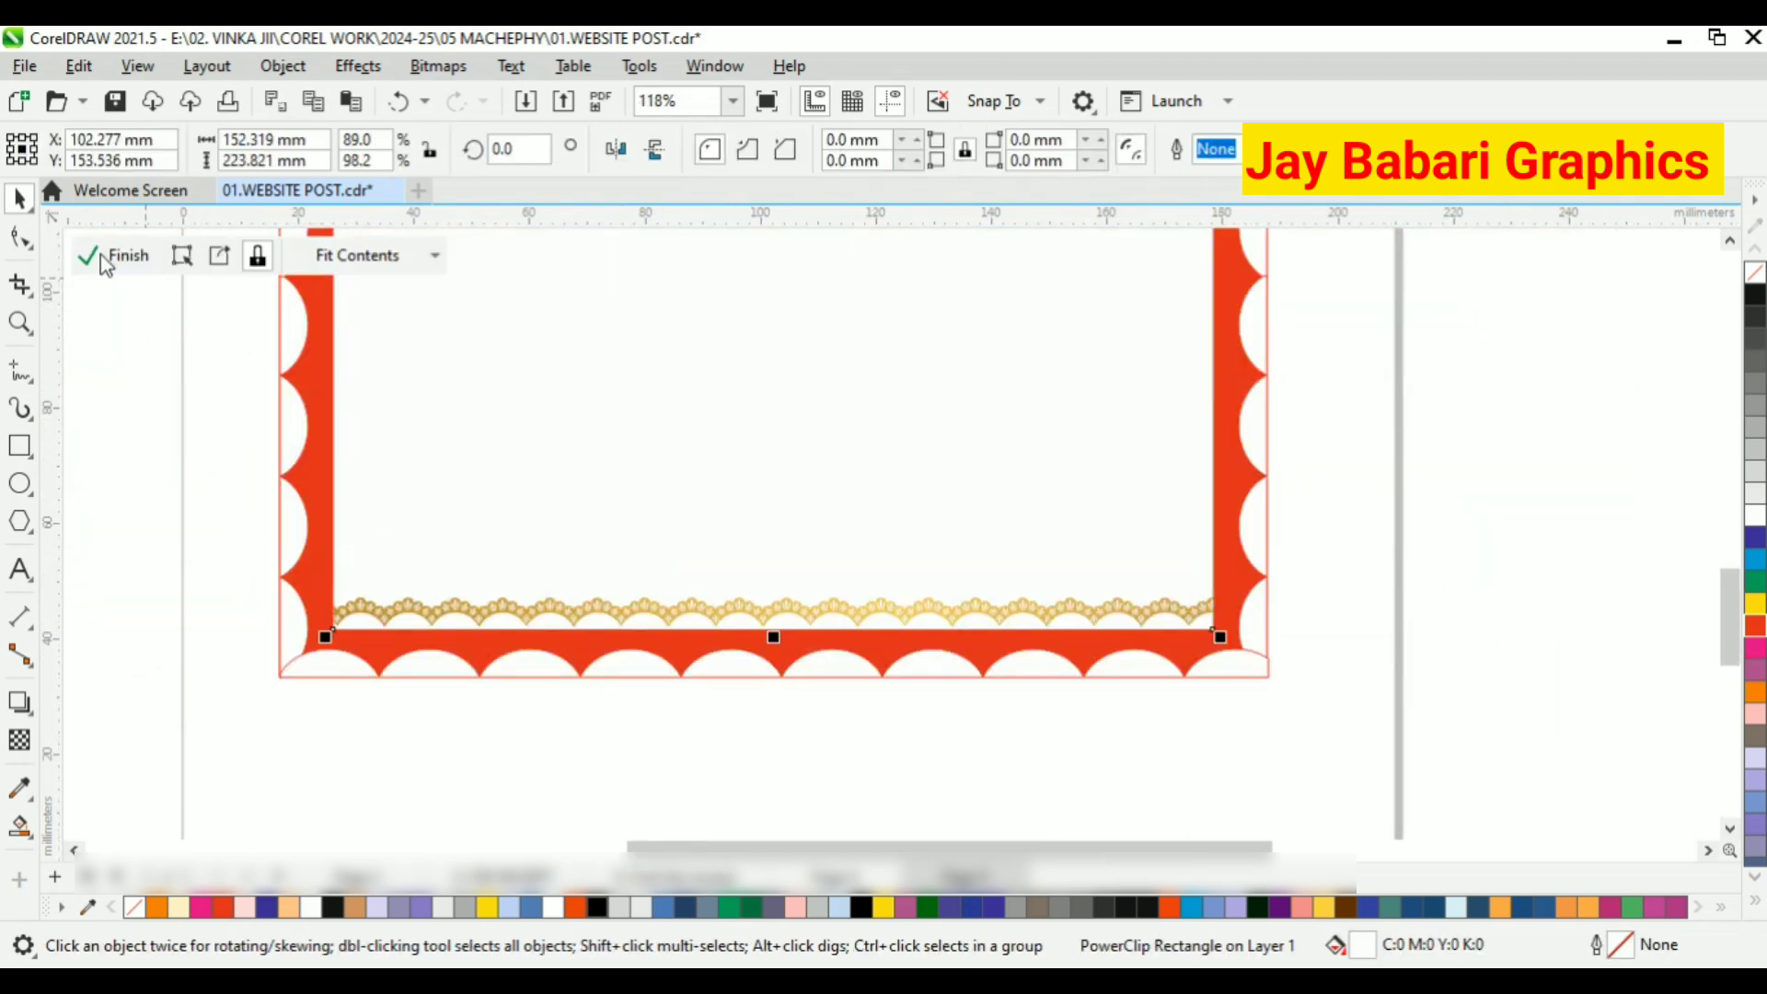
mouse_move(547, 610)
mouse_down()
mouse_move(533, 604)
mouse_move(557, 611)
mouse_up()
click(115, 255)
Move a gold flourish ornament from the pasteboard into the frame's white area and bring it to the front of the layer
scroll(460, 548, down, 3)
drag(1394, 410, 612, 405)
scroll(662, 391, up, 3)
right_click(654, 374)
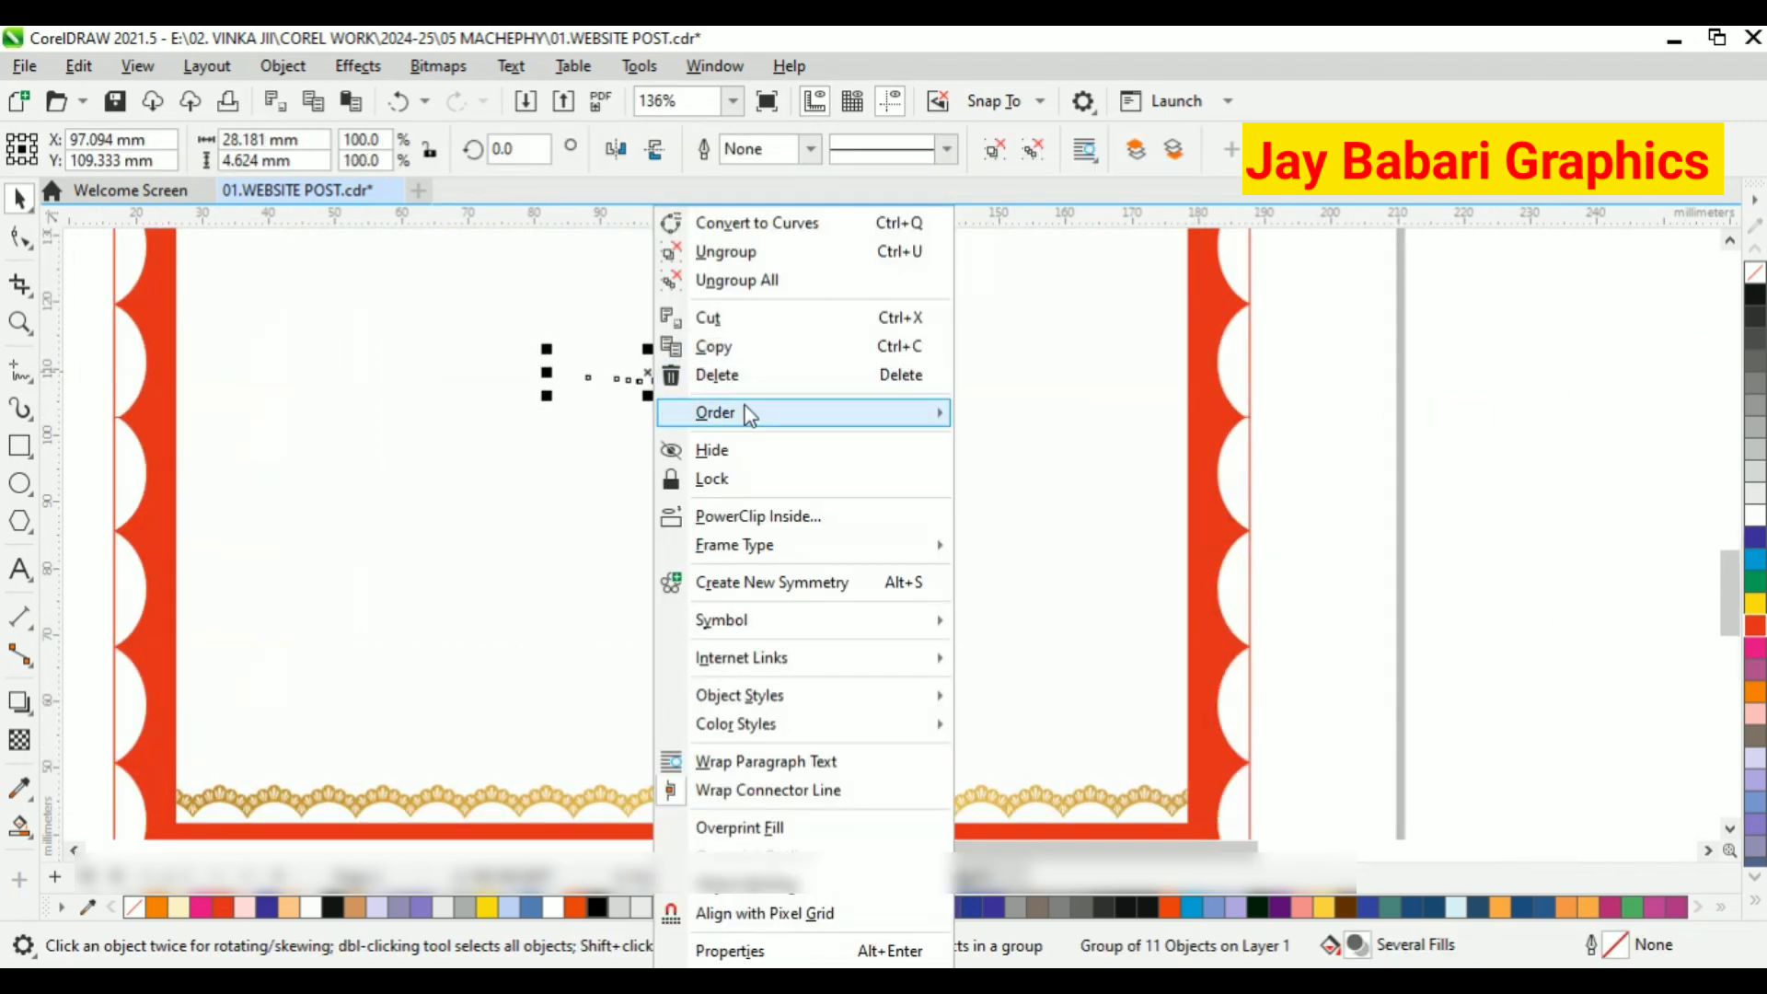
mouse_move(749, 410)
click(1049, 410)
Enlarge the gold flourish inside the frame and undo the accidental shift of the white rectangle
scroll(788, 465, down, 2)
scroll(787, 455, down, 4)
scroll(745, 442, up, 4)
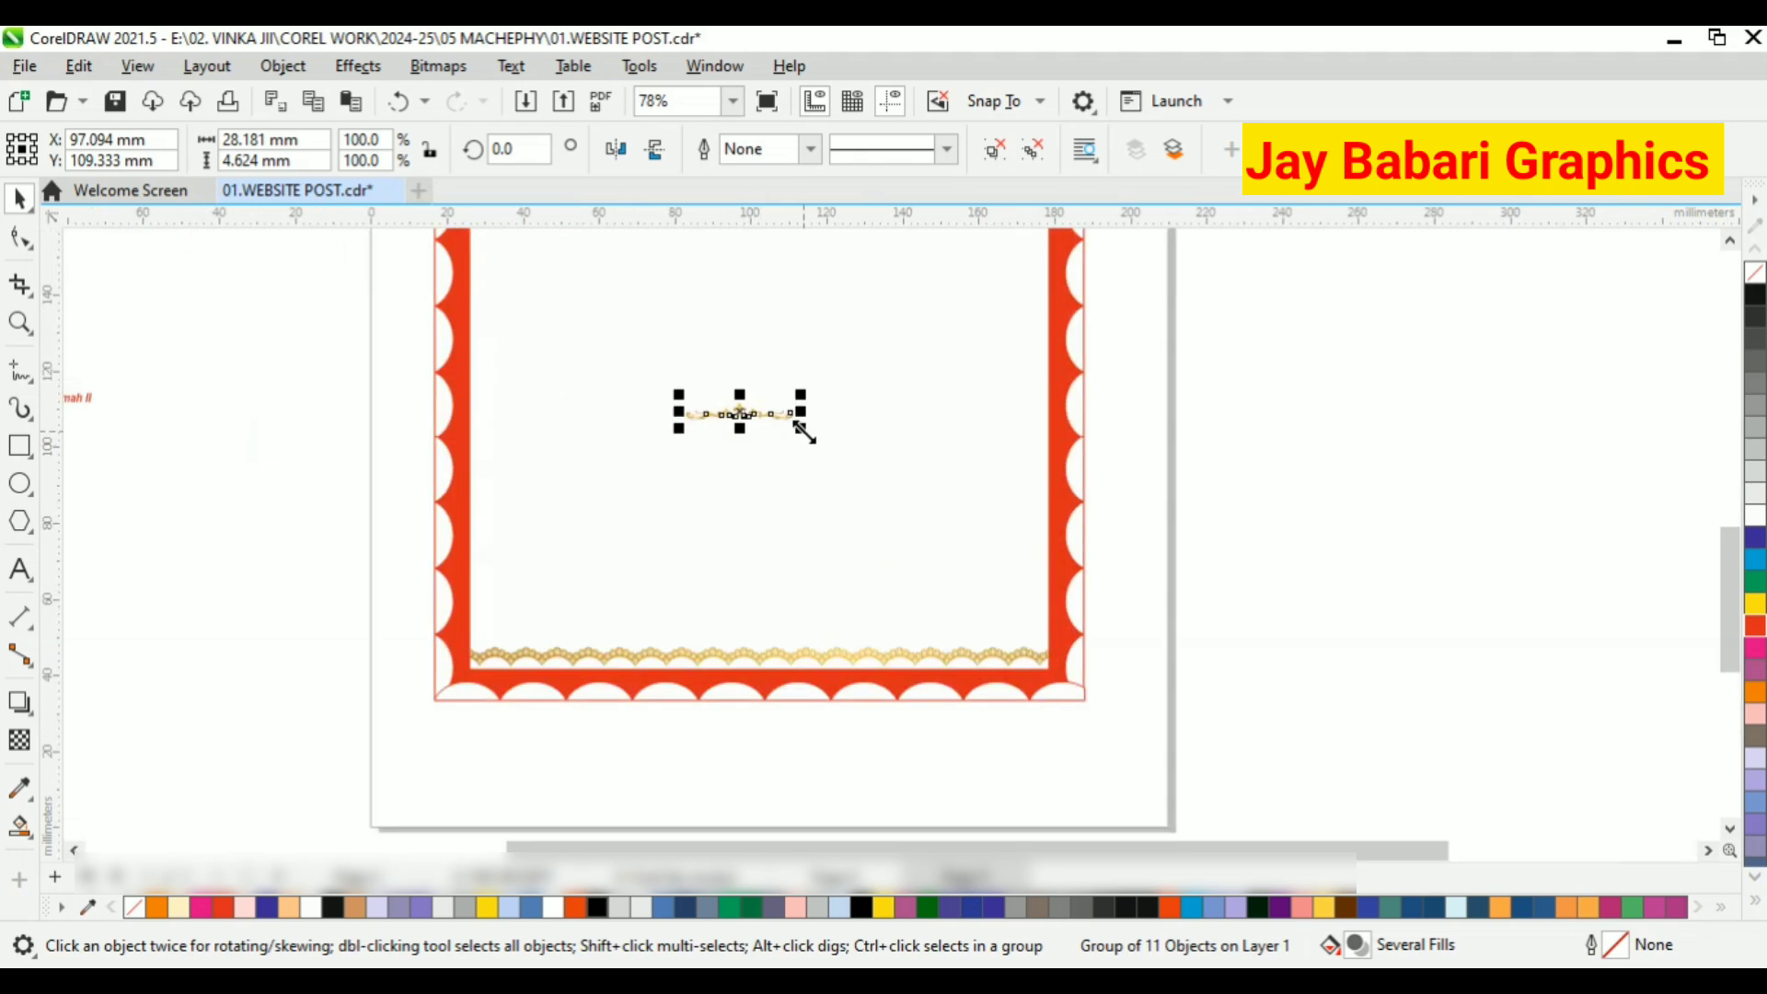
mouse_move(802, 427)
mouse_down()
mouse_move(845, 435)
mouse_move(804, 428)
mouse_up()
scroll(769, 406, up, 3)
scroll(803, 429, down, 3)
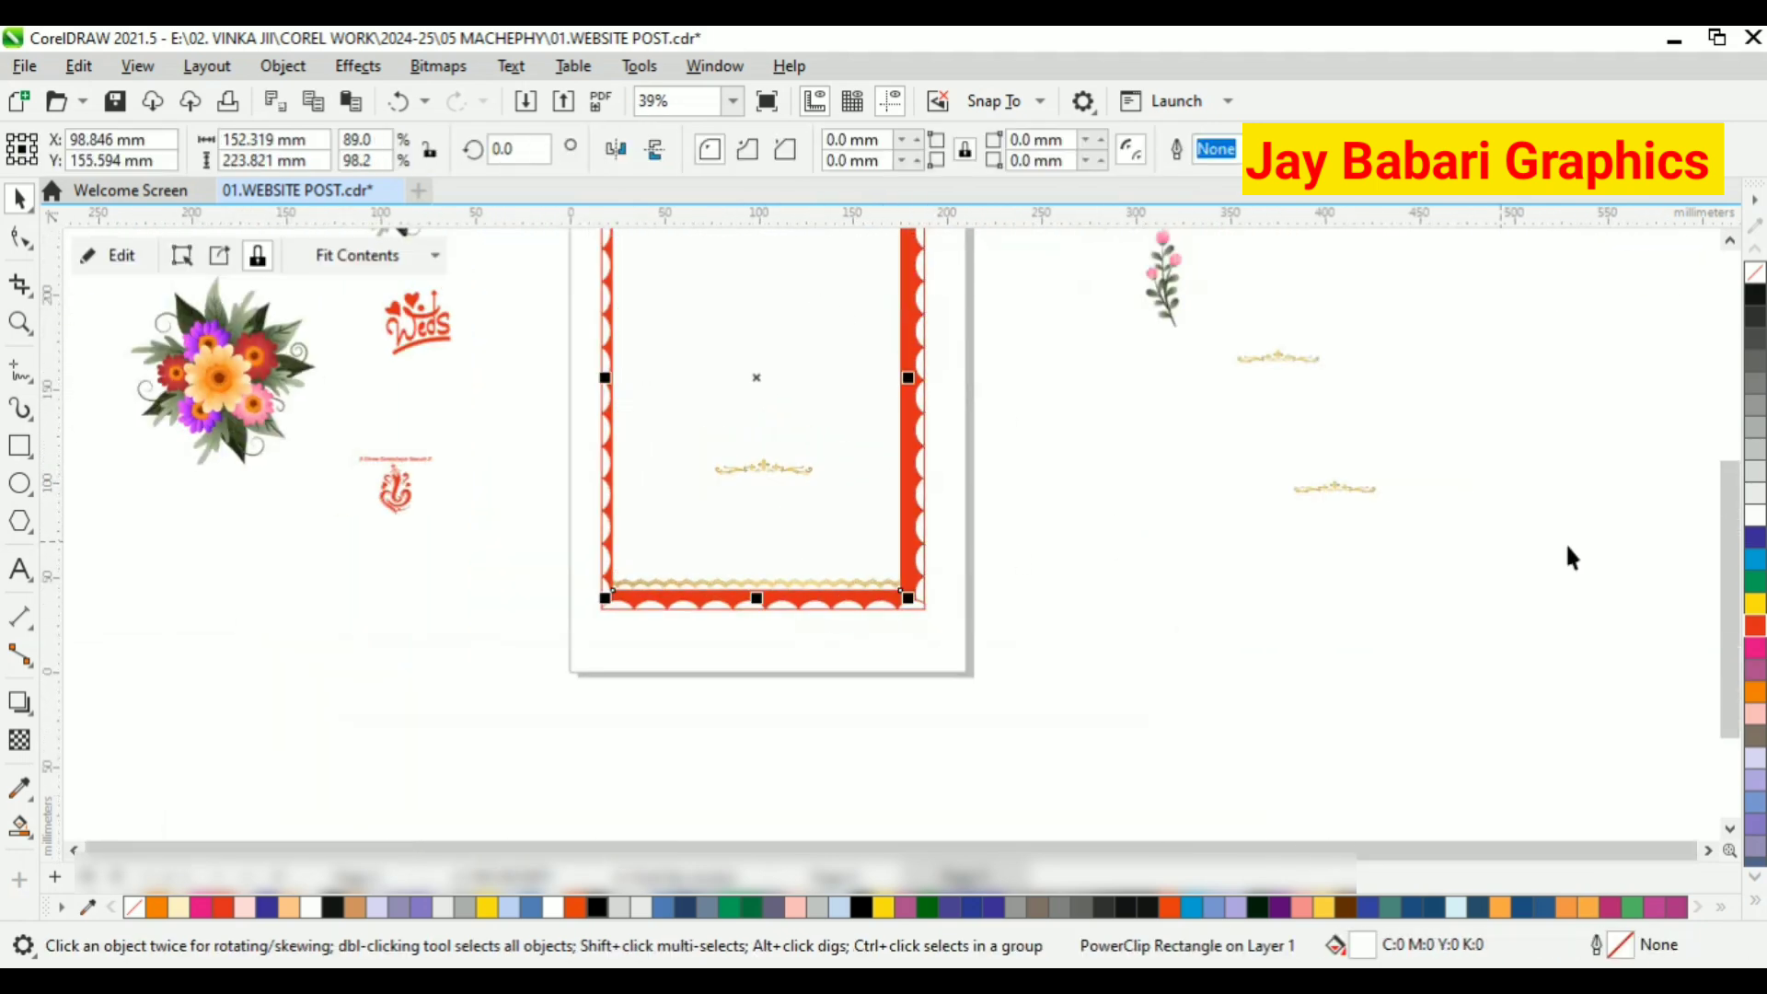
key(ctrl+z)
click(1326, 646)
scroll(963, 819, down, 1)
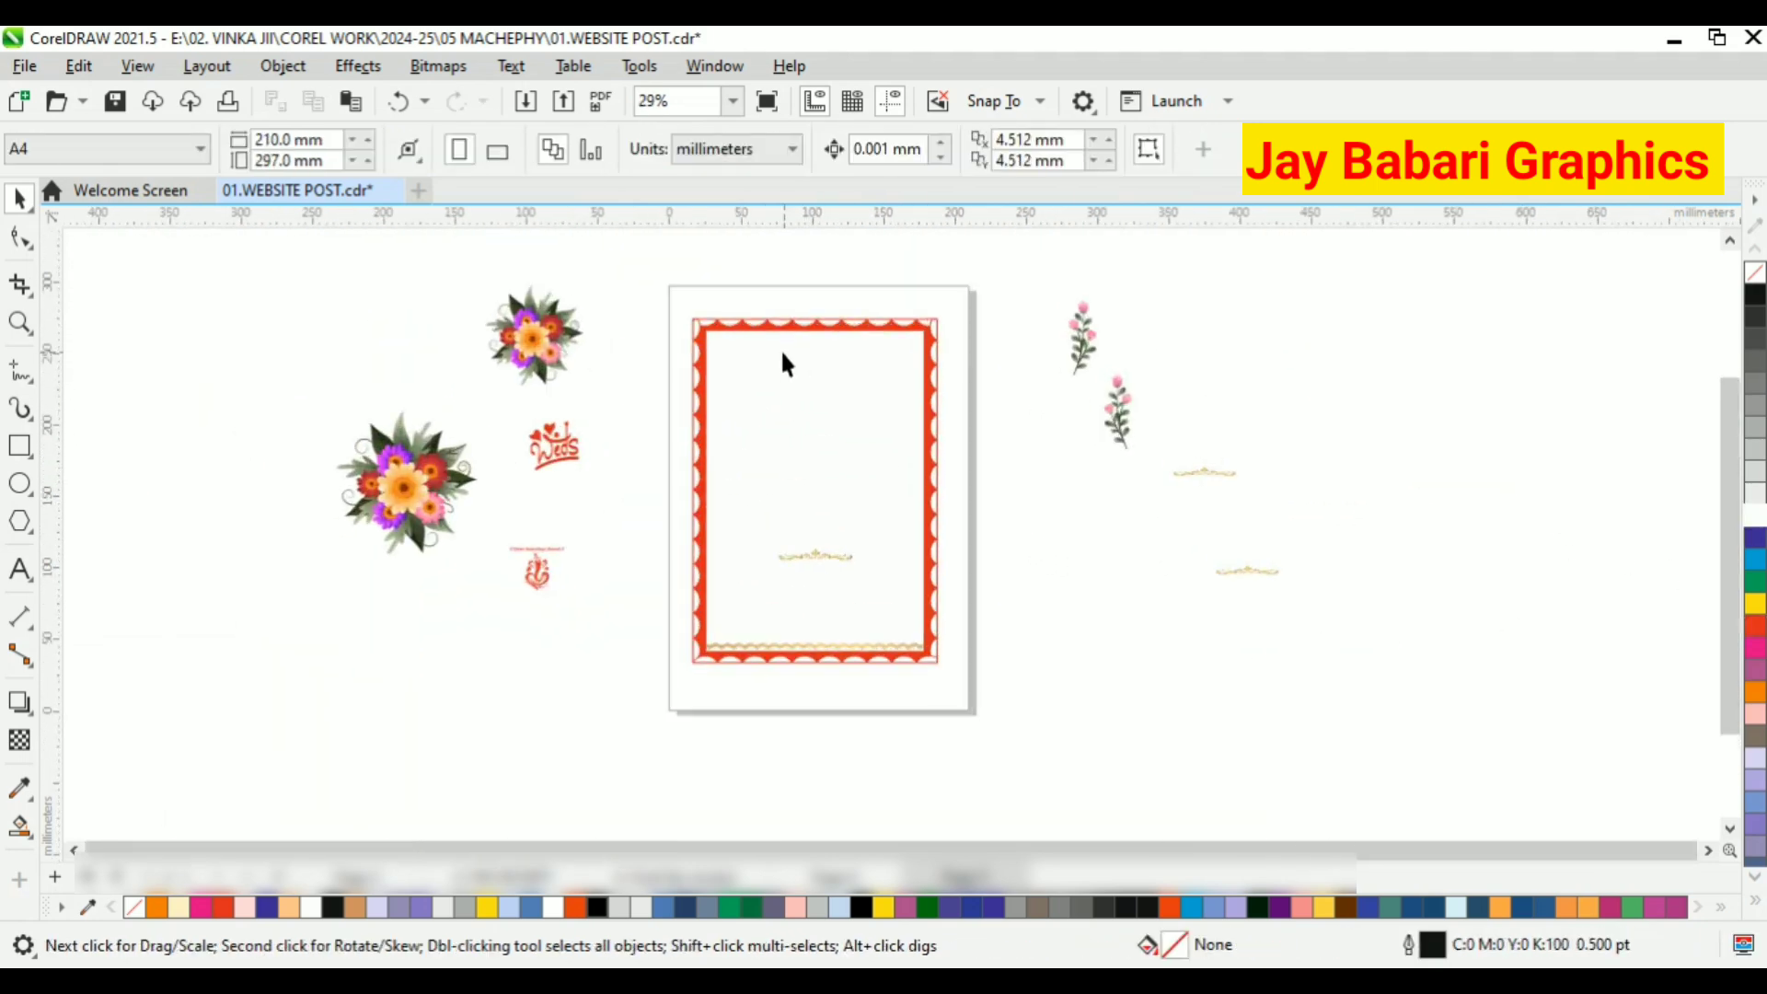
PowerClip the upper flower bouquet inside the frame's inner white rectangle
scroll(553, 332, up, 1)
click(554, 335)
right_click(550, 337)
click(635, 517)
click(835, 396)
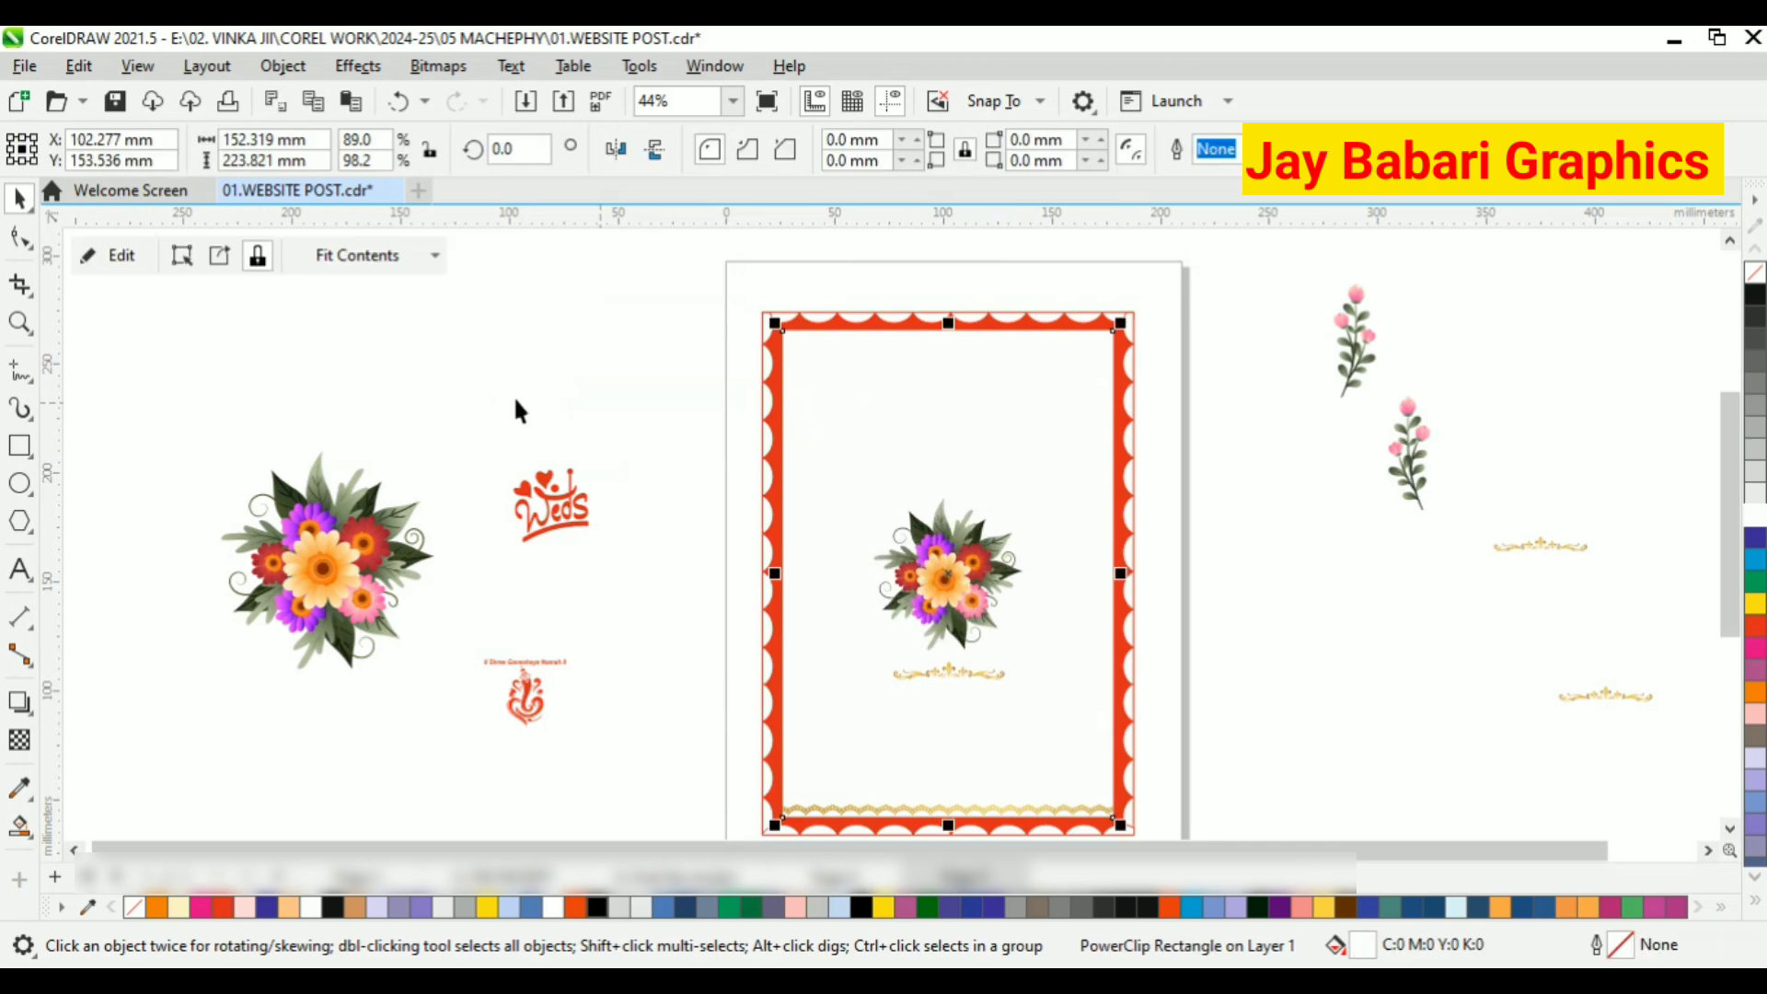
Edit the PowerClip to place the bouquet over the white rectangle's upper-left corner and enlarge it to about 80 mm wide
click(115, 256)
drag(957, 588, 819, 357)
scroll(819, 372, up, 1)
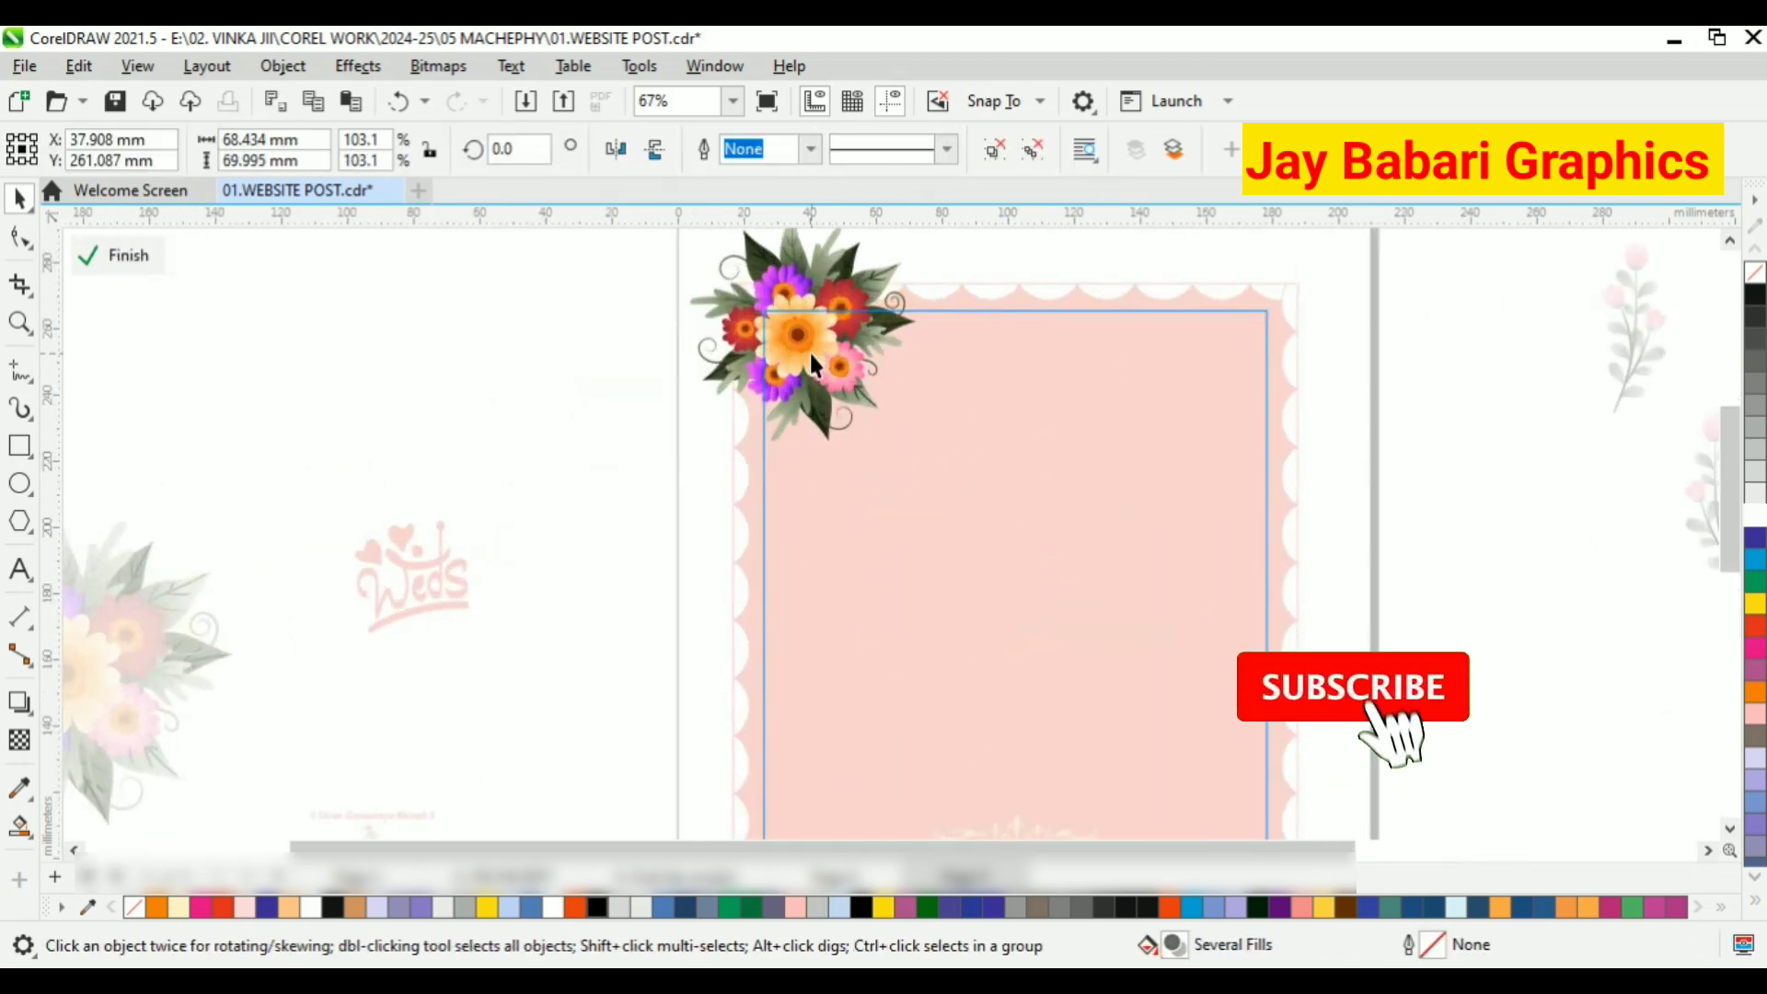
scroll(897, 433, down, 1)
drag(909, 466, 950, 508)
drag(866, 392, 846, 382)
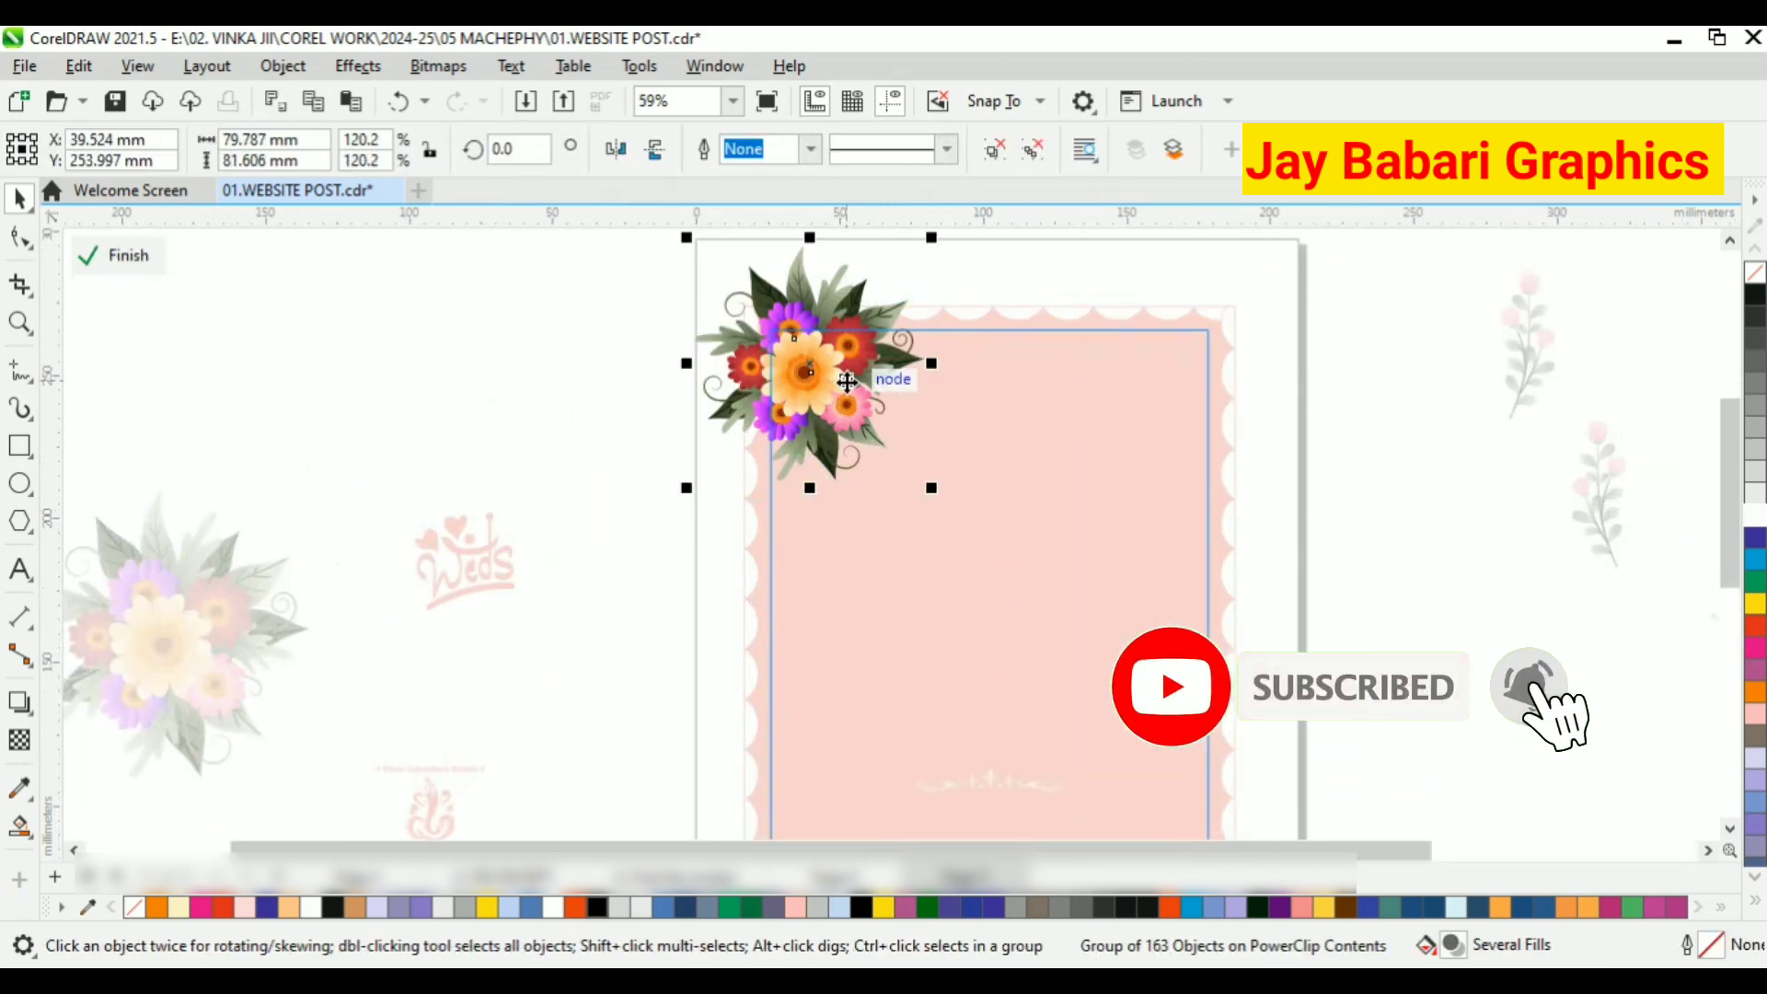
scroll(838, 380, up, 3)
click(119, 256)
click(354, 385)
Try green and orange fills on the frame rectangle
scroll(646, 376, down, 4)
scroll(749, 373, up, 2)
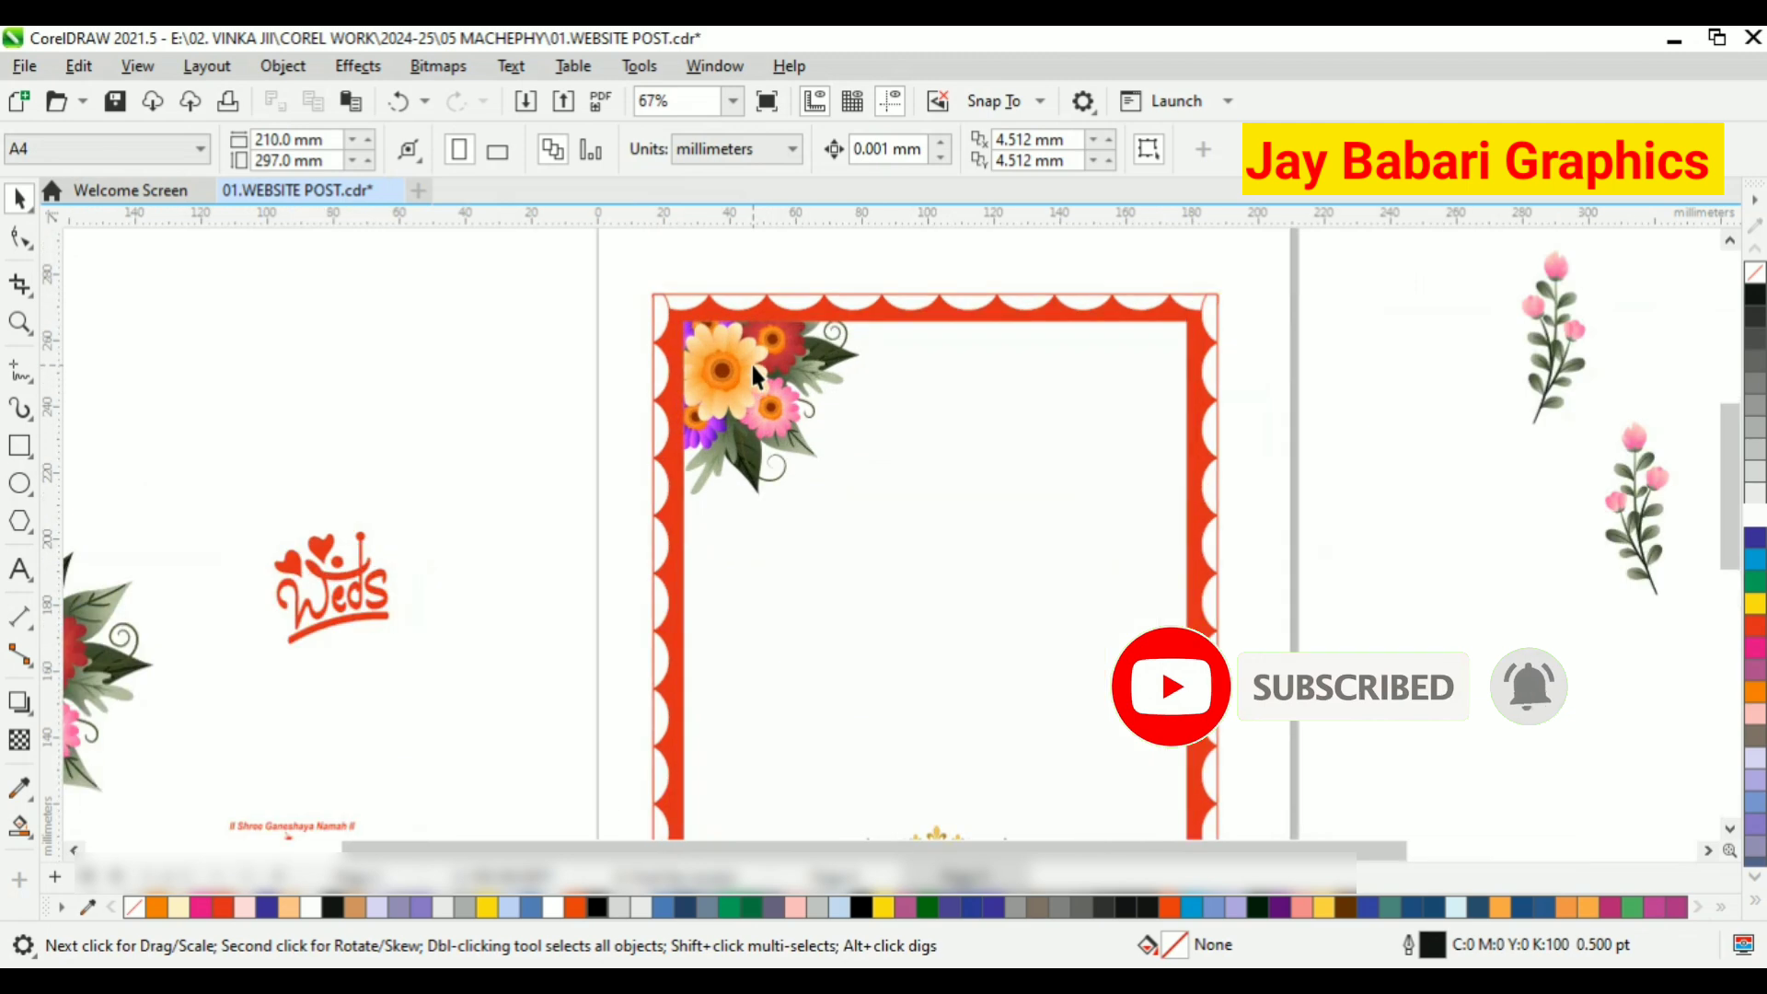
click(749, 362)
click(1756, 579)
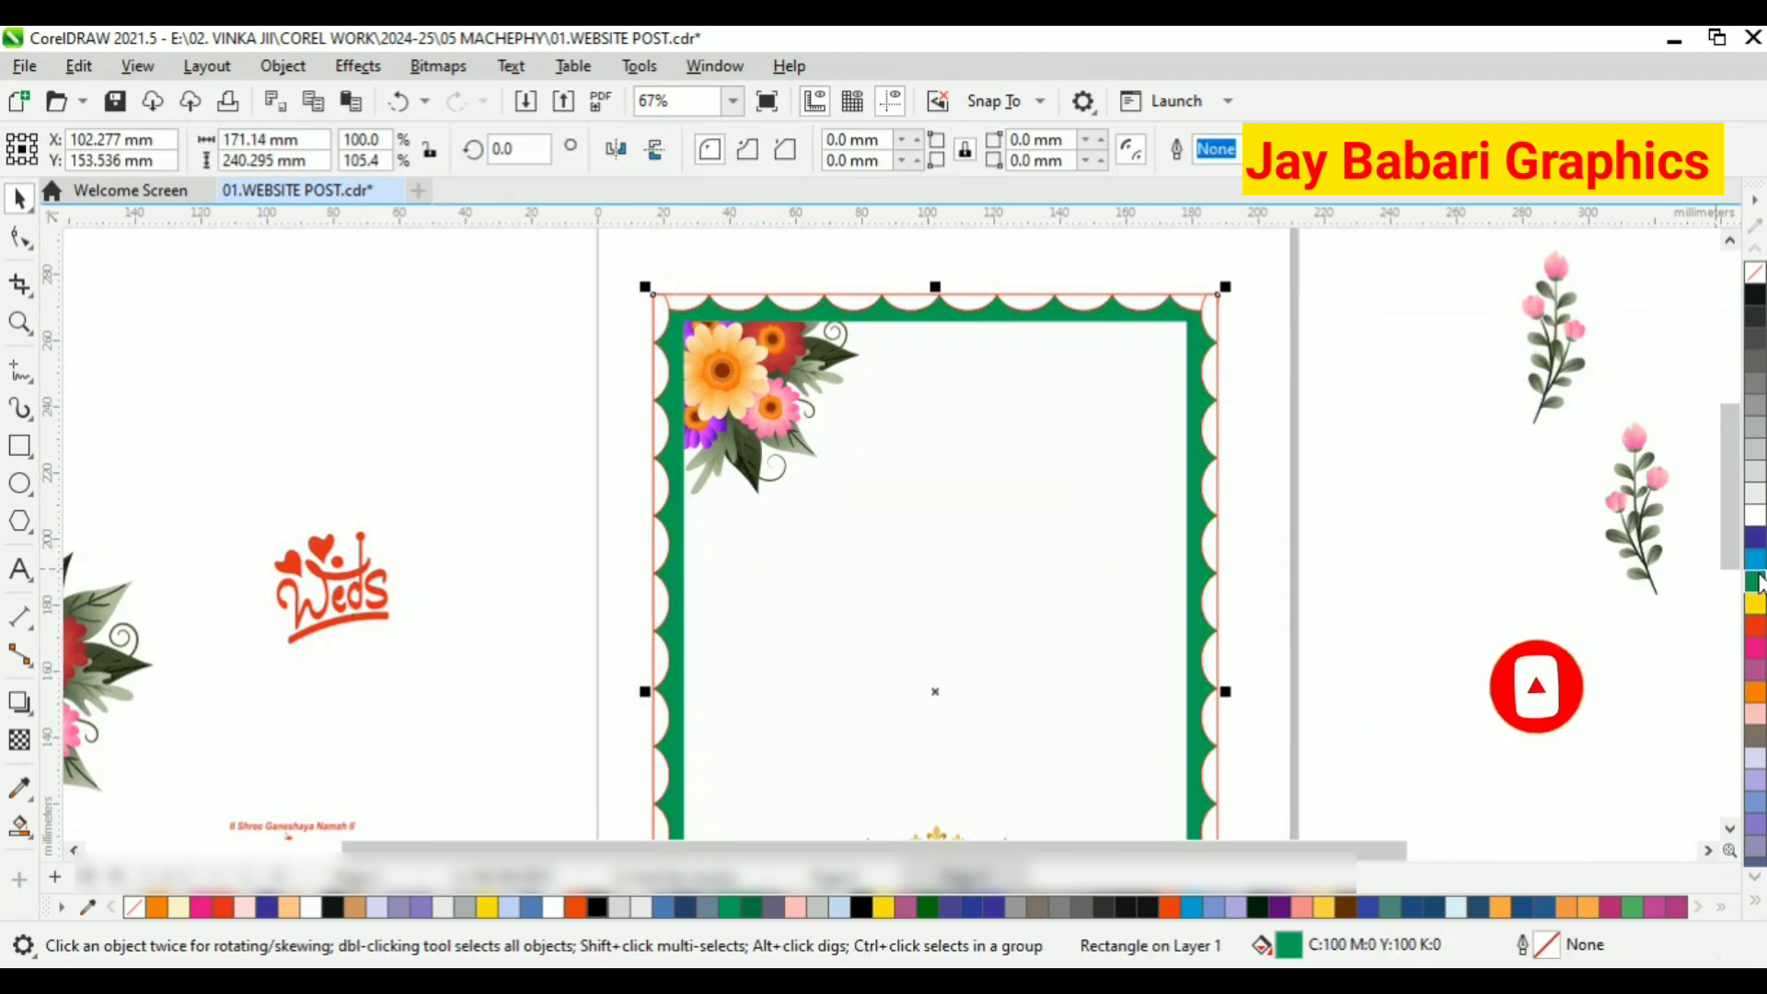
click(1755, 696)
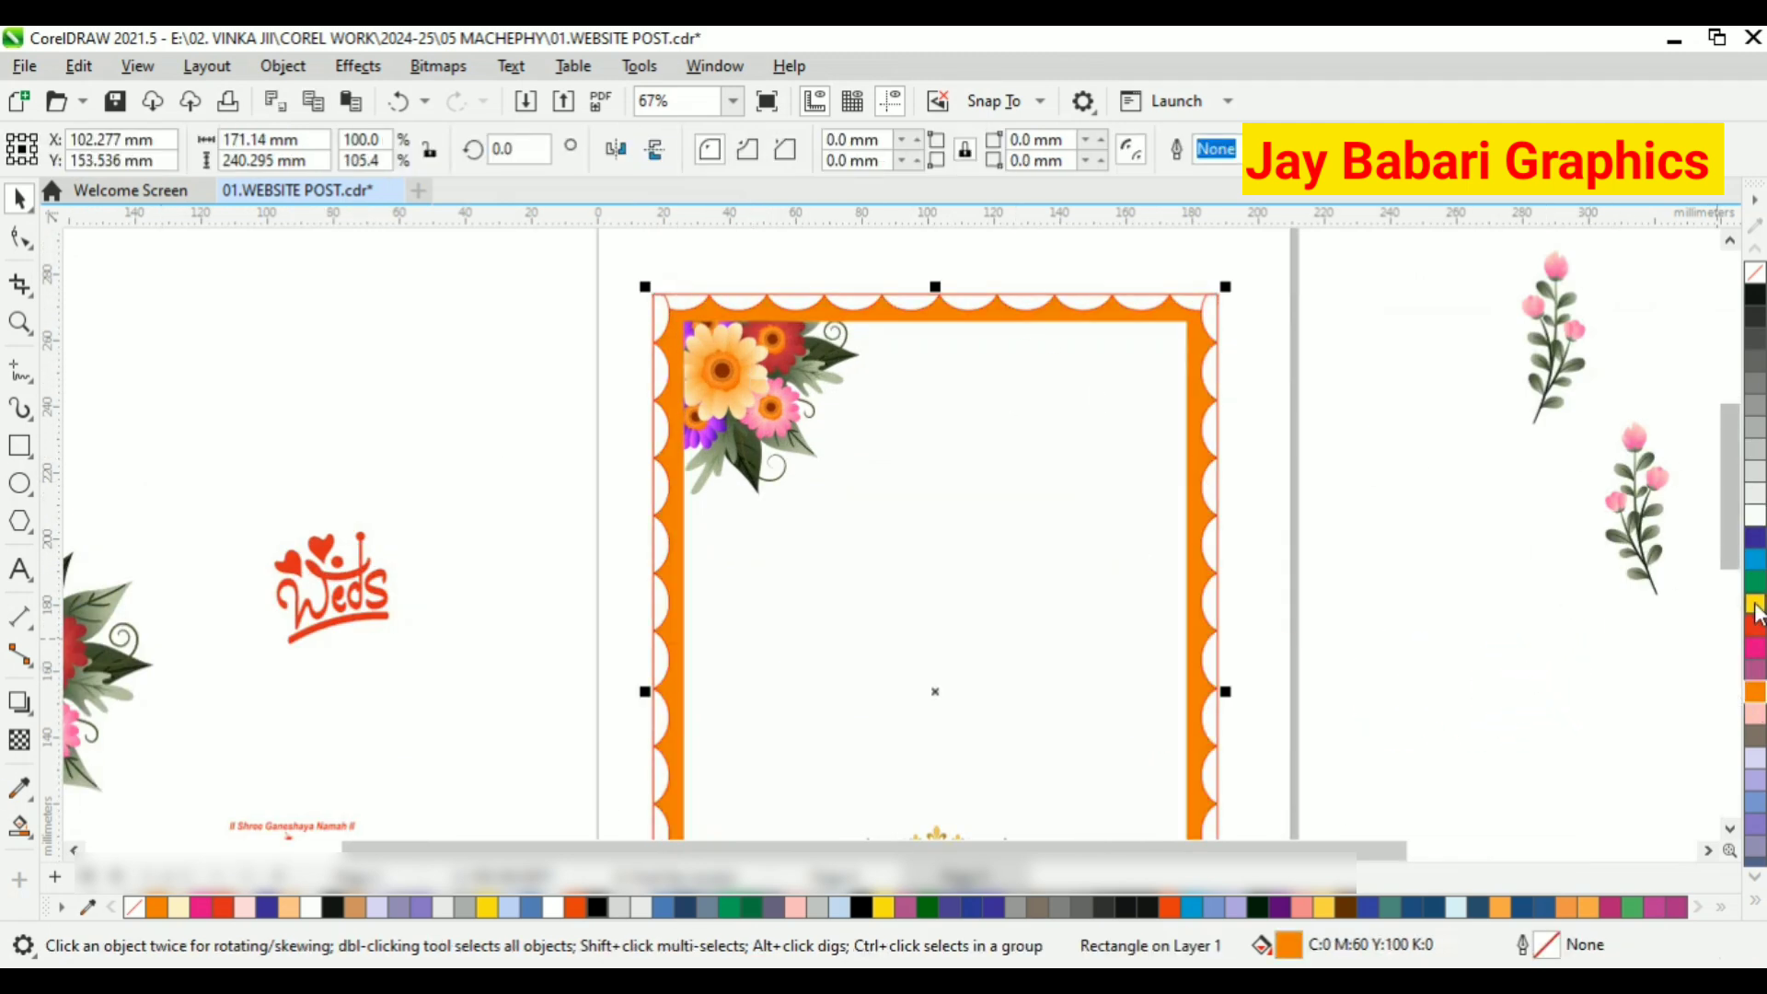
click(1756, 584)
Try the muted green C60 M0 Y40 K40 fill on the frame and restore the red fill
scroll(764, 390, down, 3)
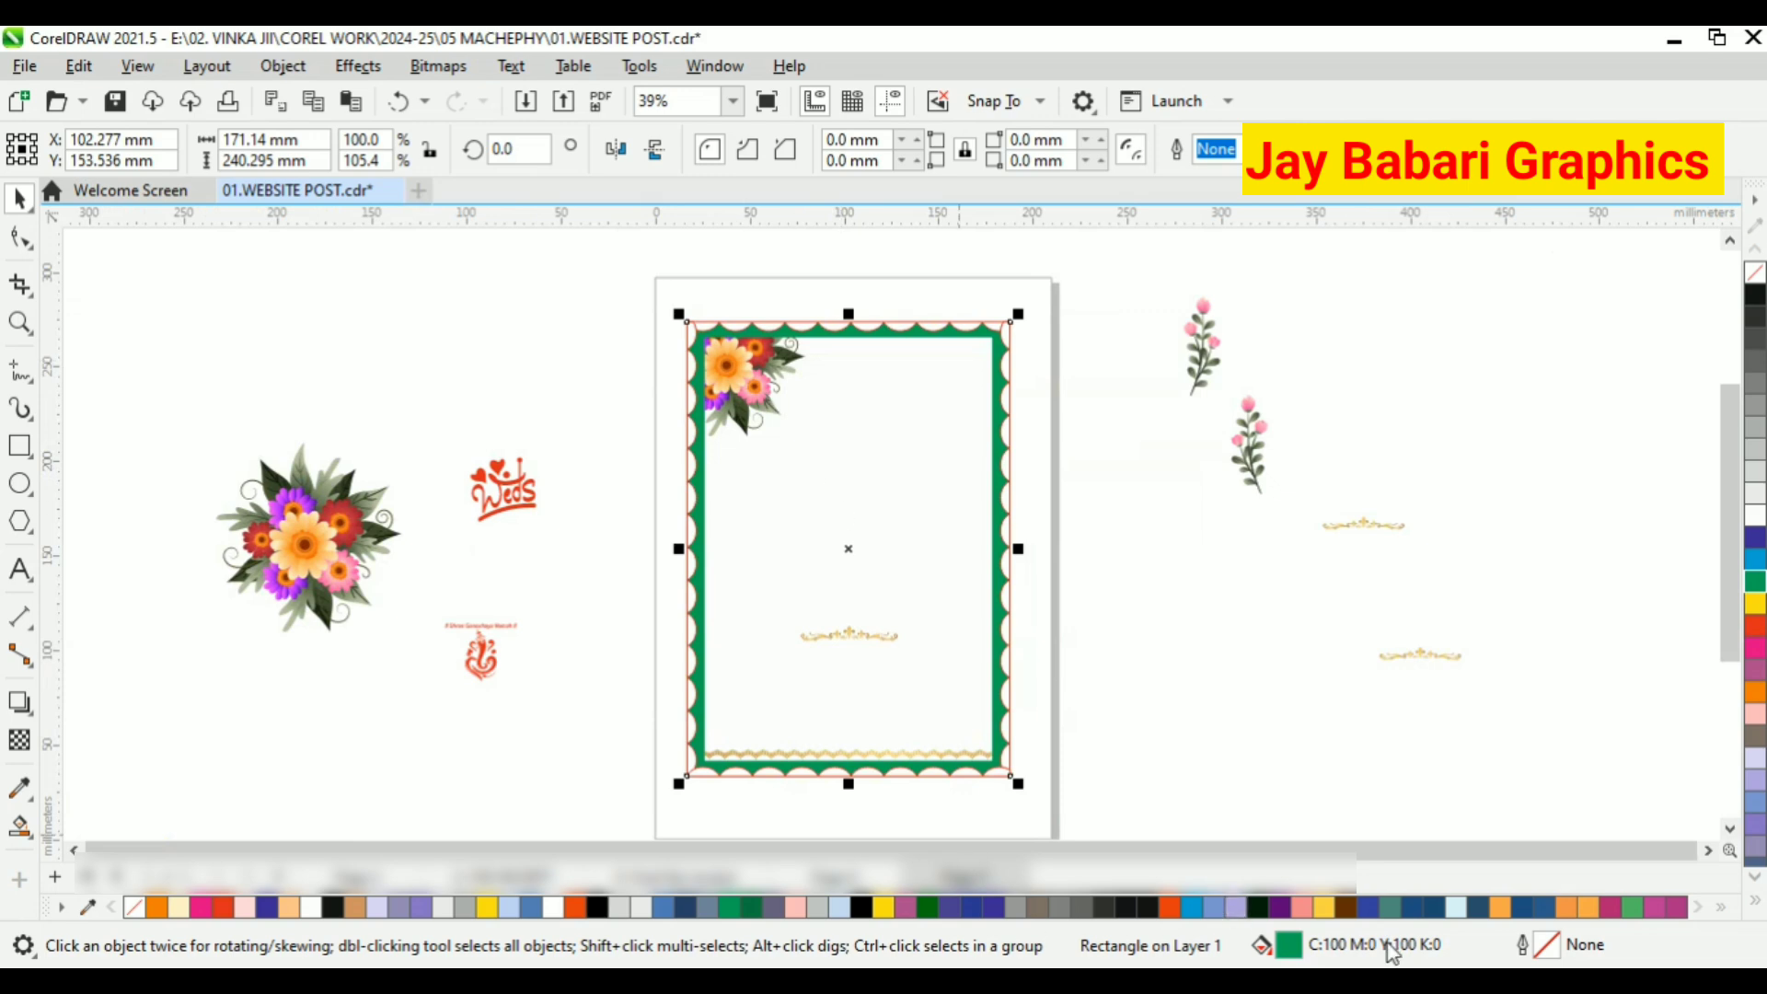
click(1392, 906)
click(1345, 805)
scroll(735, 368, up, 2)
click(803, 307)
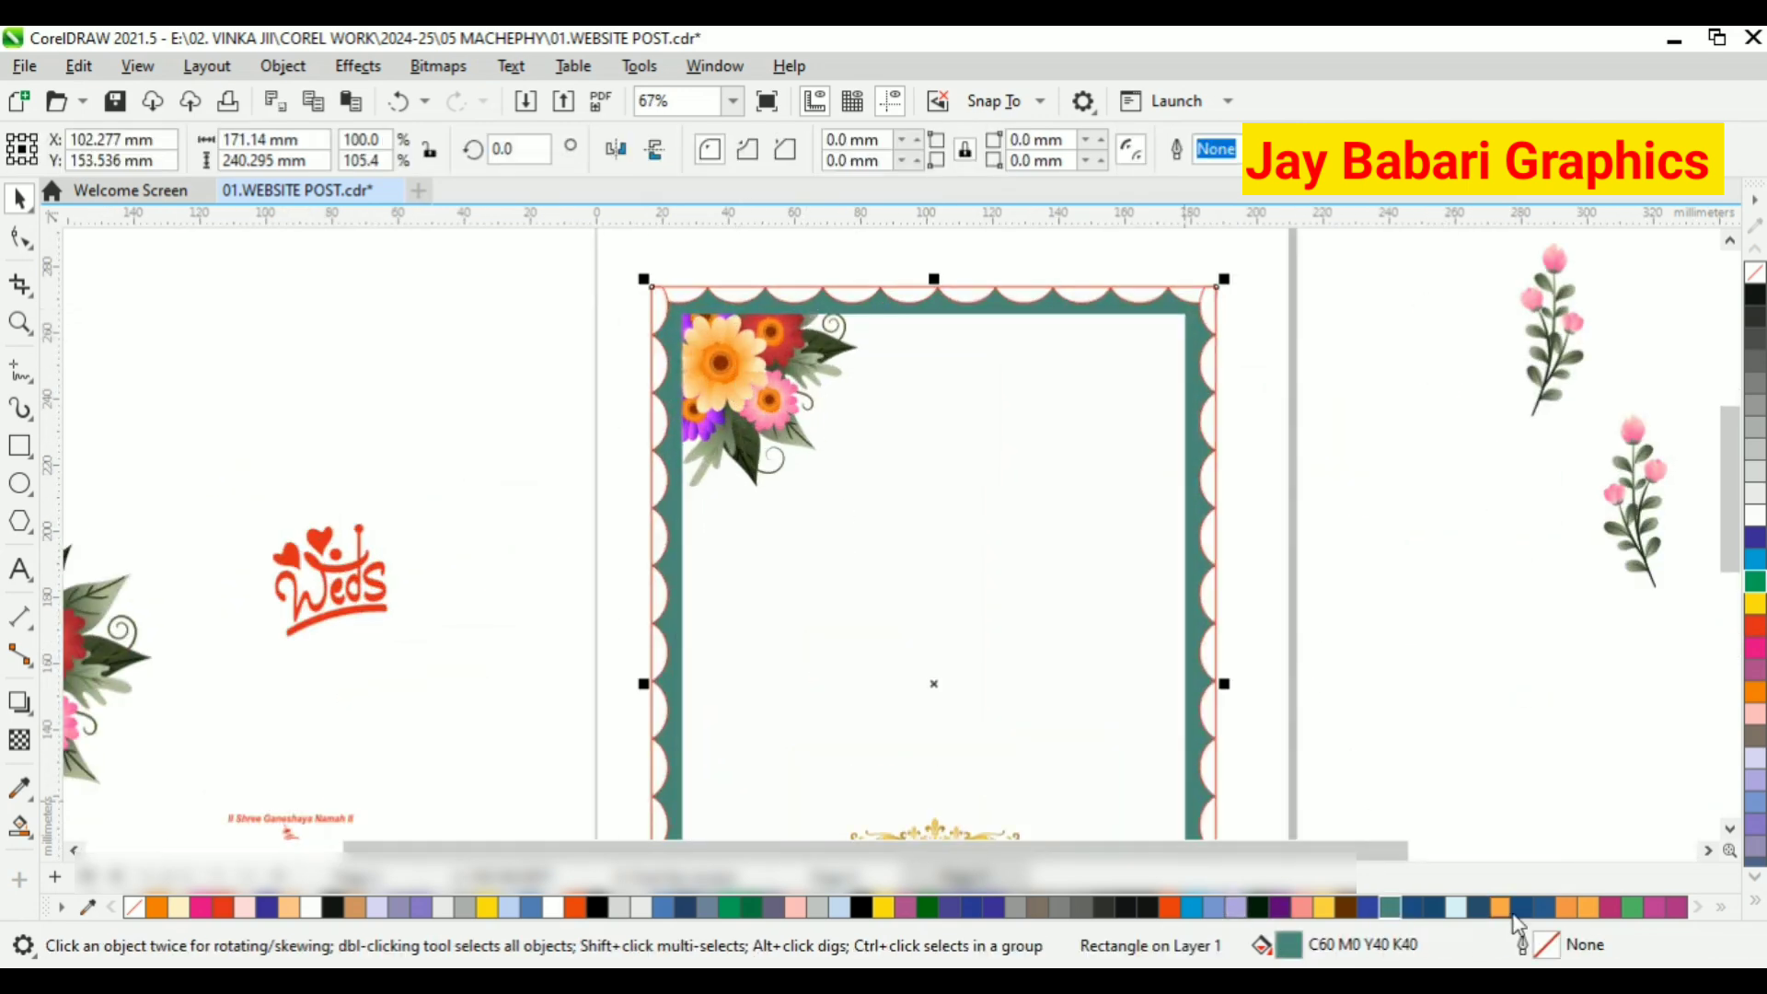
key(Escape)
scroll(644, 293, down, 1)
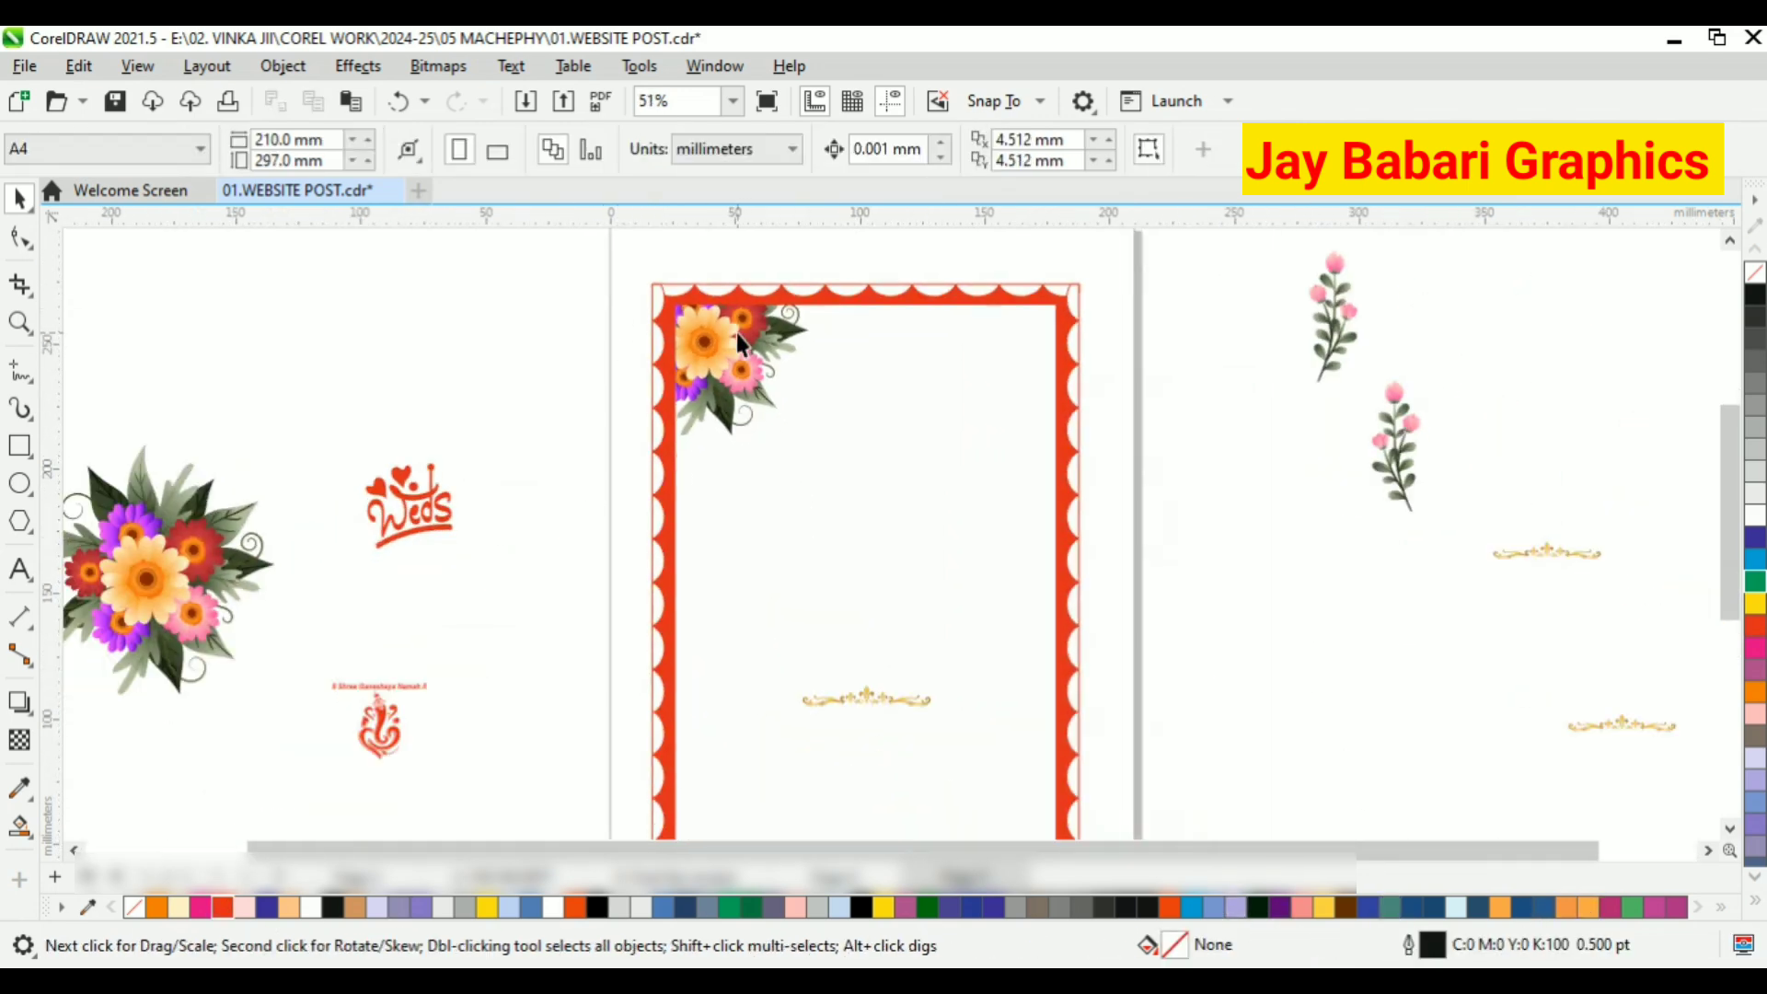
Recolour the red frame rectangle with a brown uniform fill
click(1042, 303)
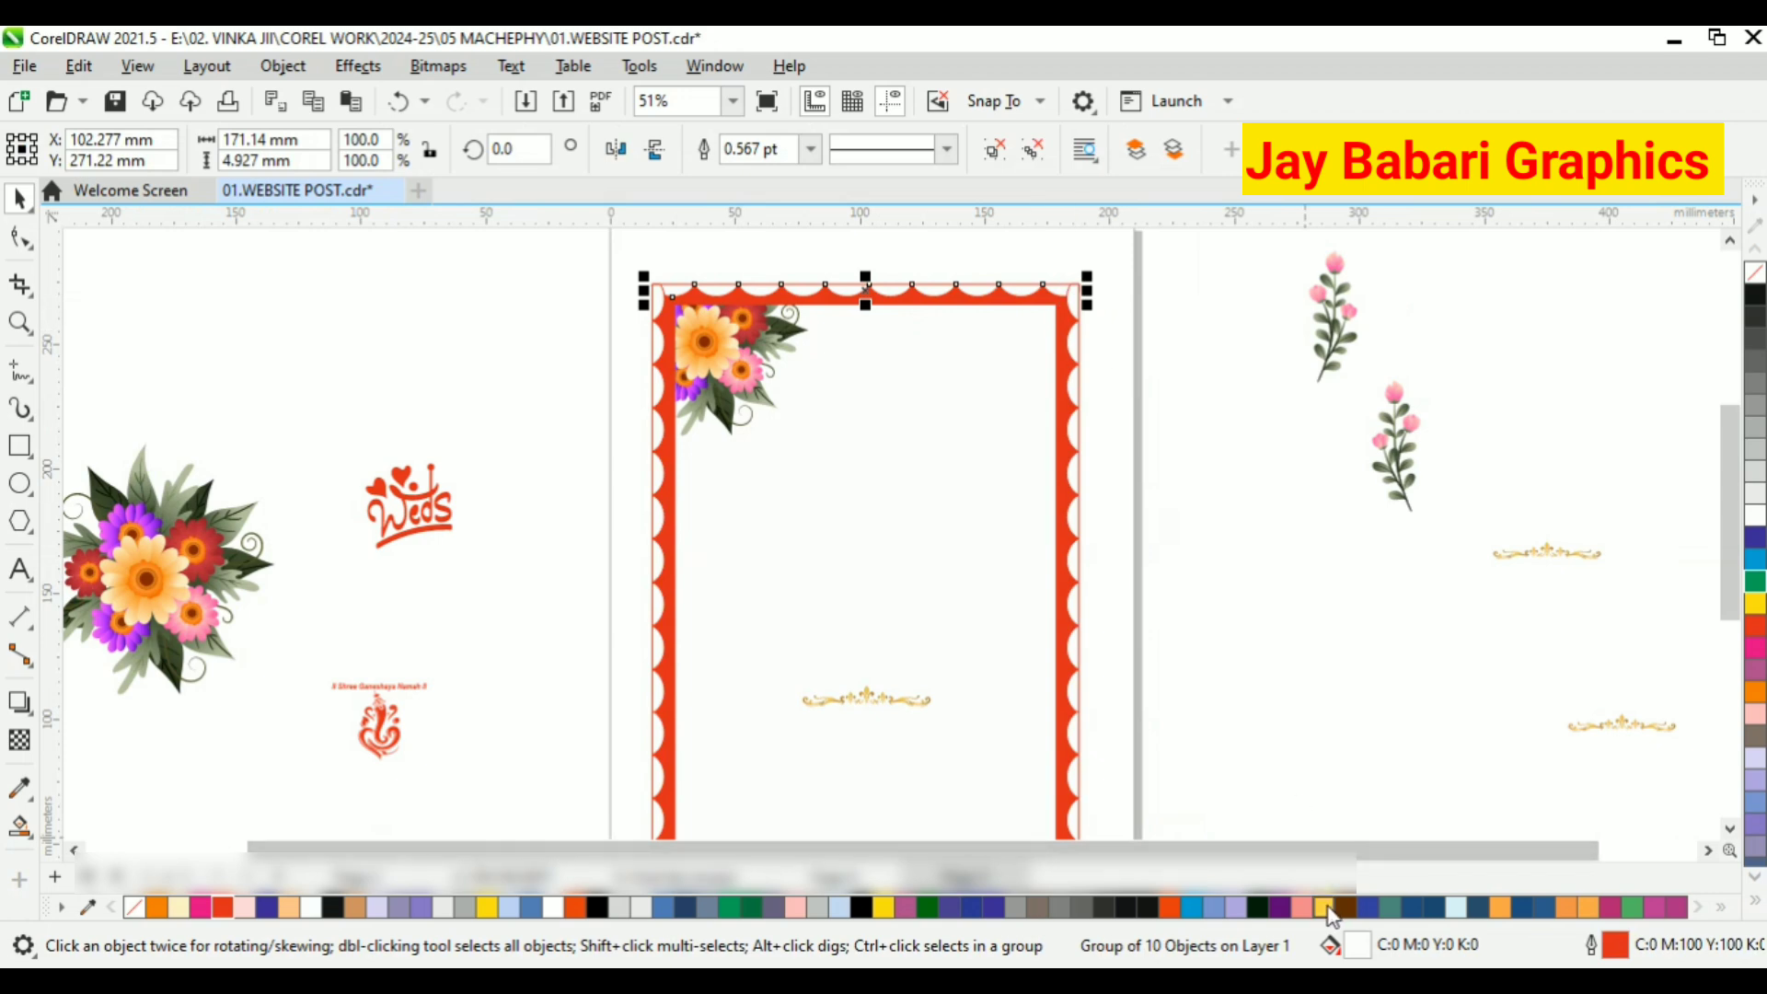
key(ctrl+z)
click(1054, 320)
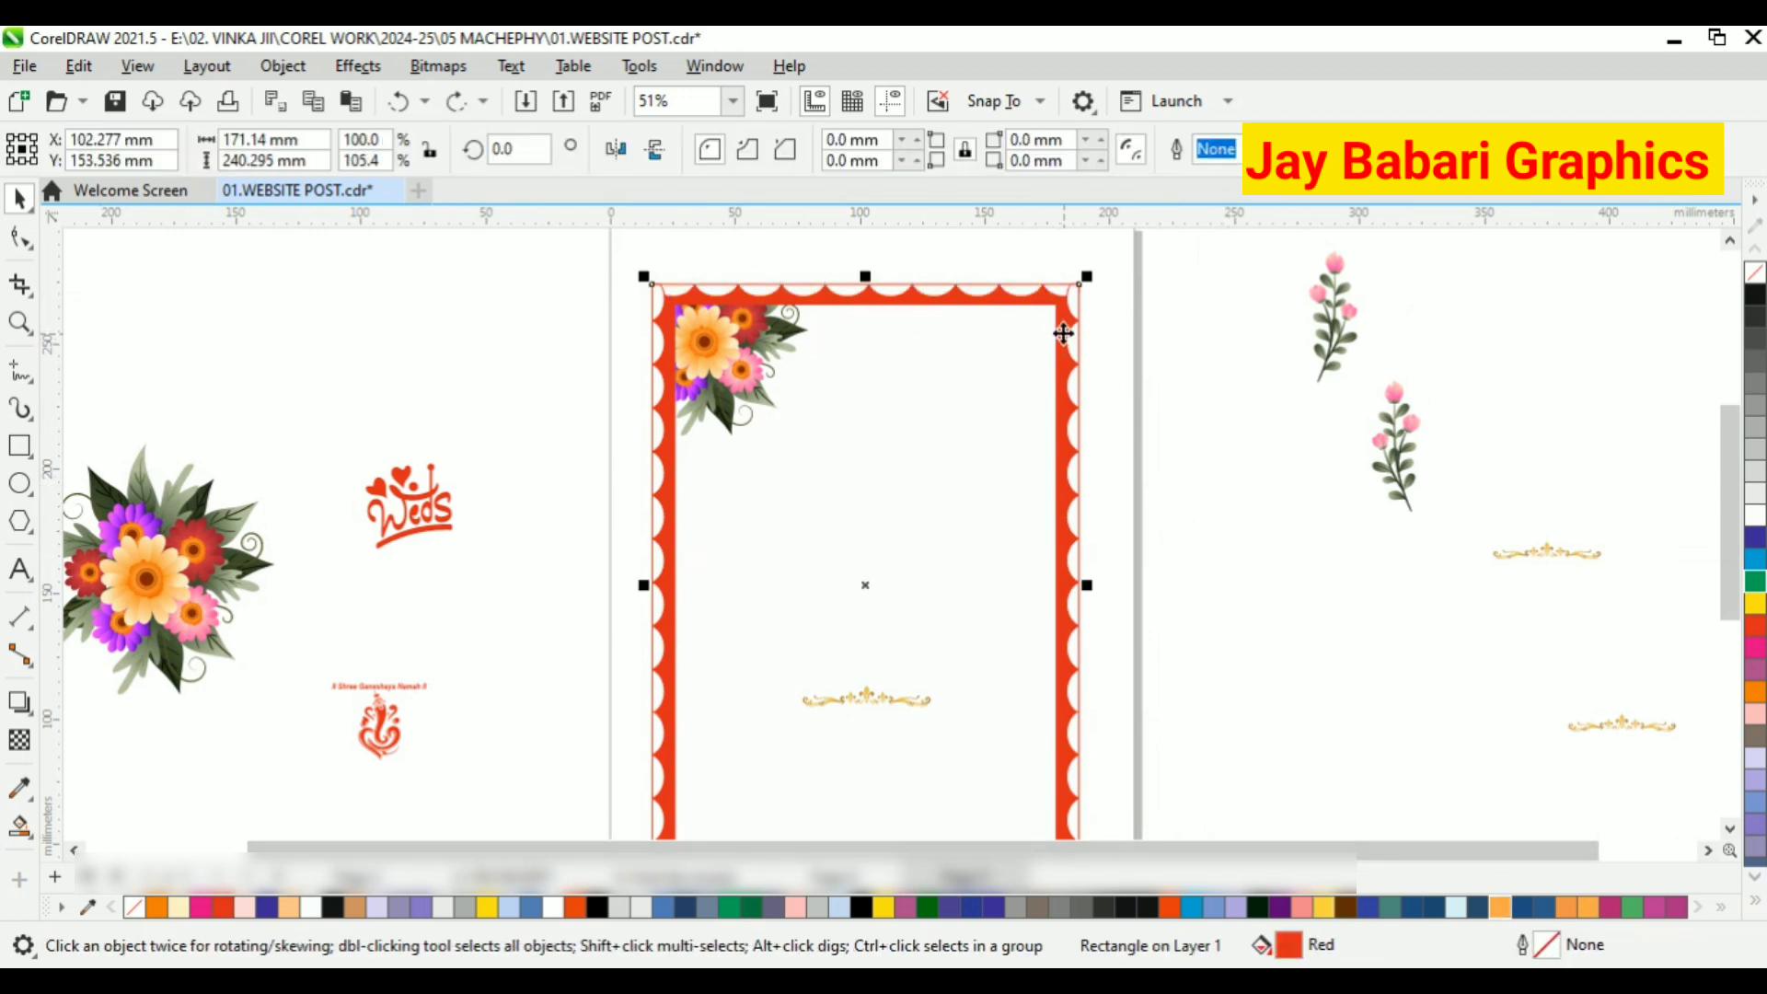
click(1500, 908)
double_click(1299, 943)
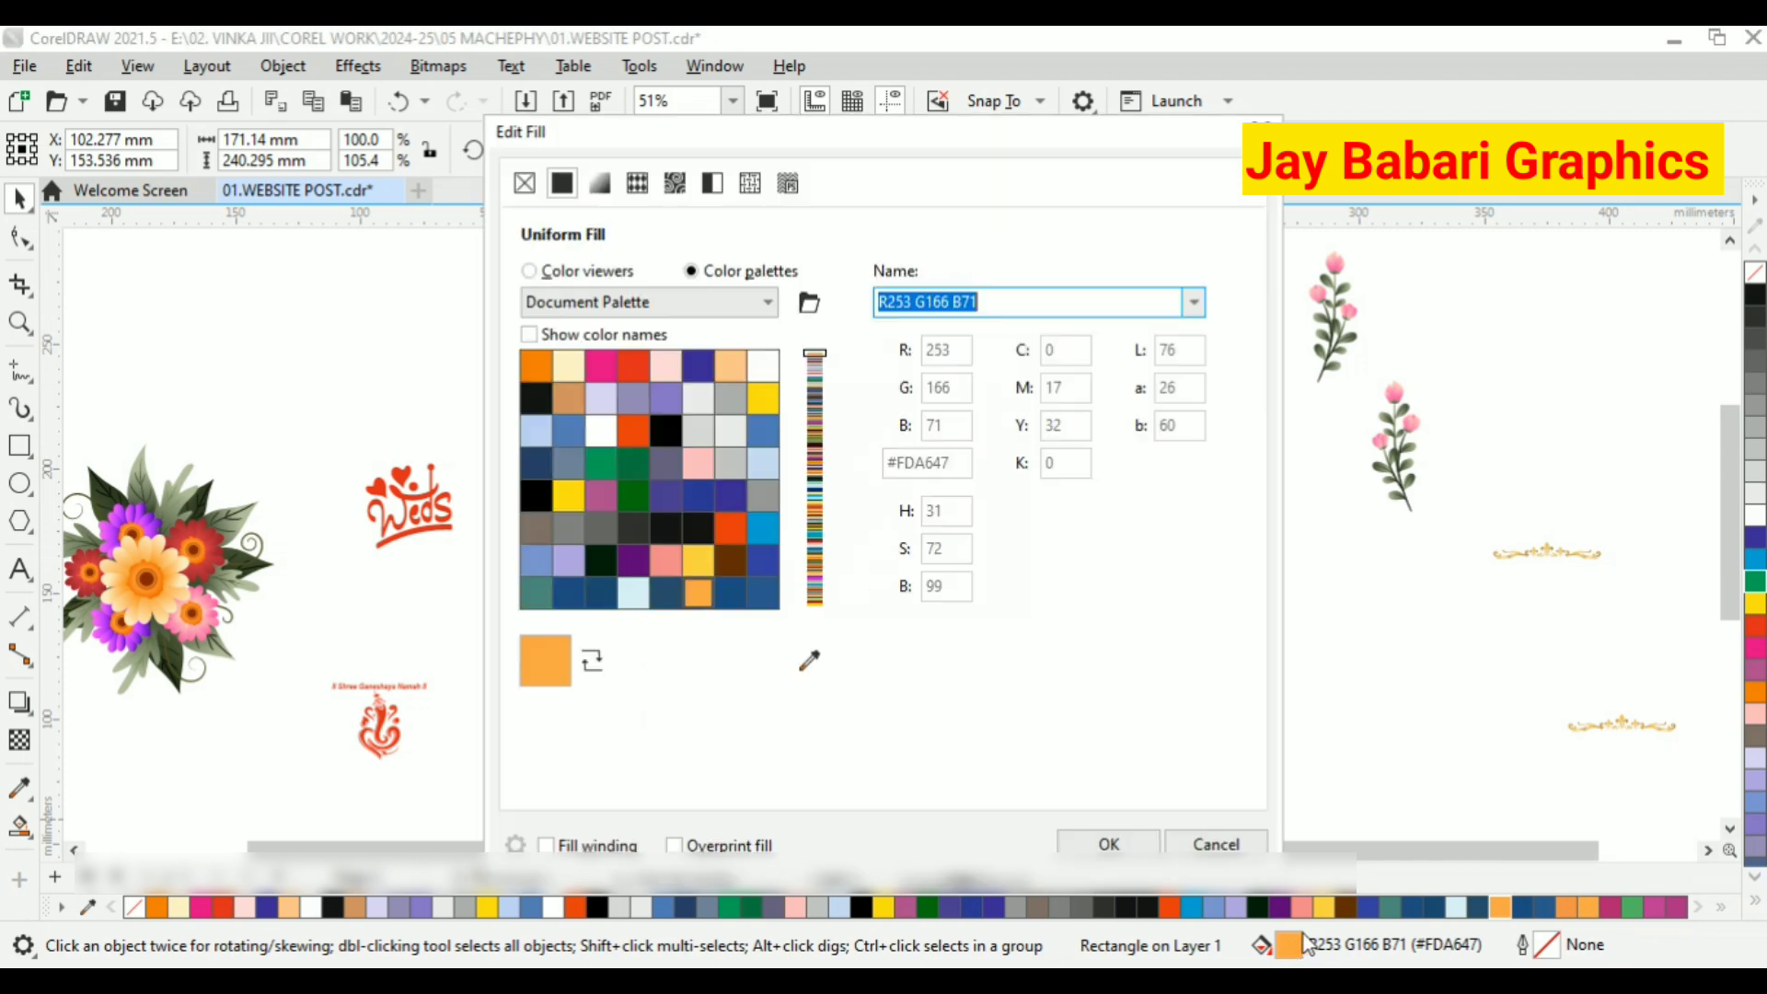
mouse_move(1101, 396)
mouse_down()
mouse_move(1176, 543)
mouse_move(1098, 542)
mouse_up()
click(904, 701)
click(1473, 901)
key(Escape)
scroll(736, 311, down, 1)
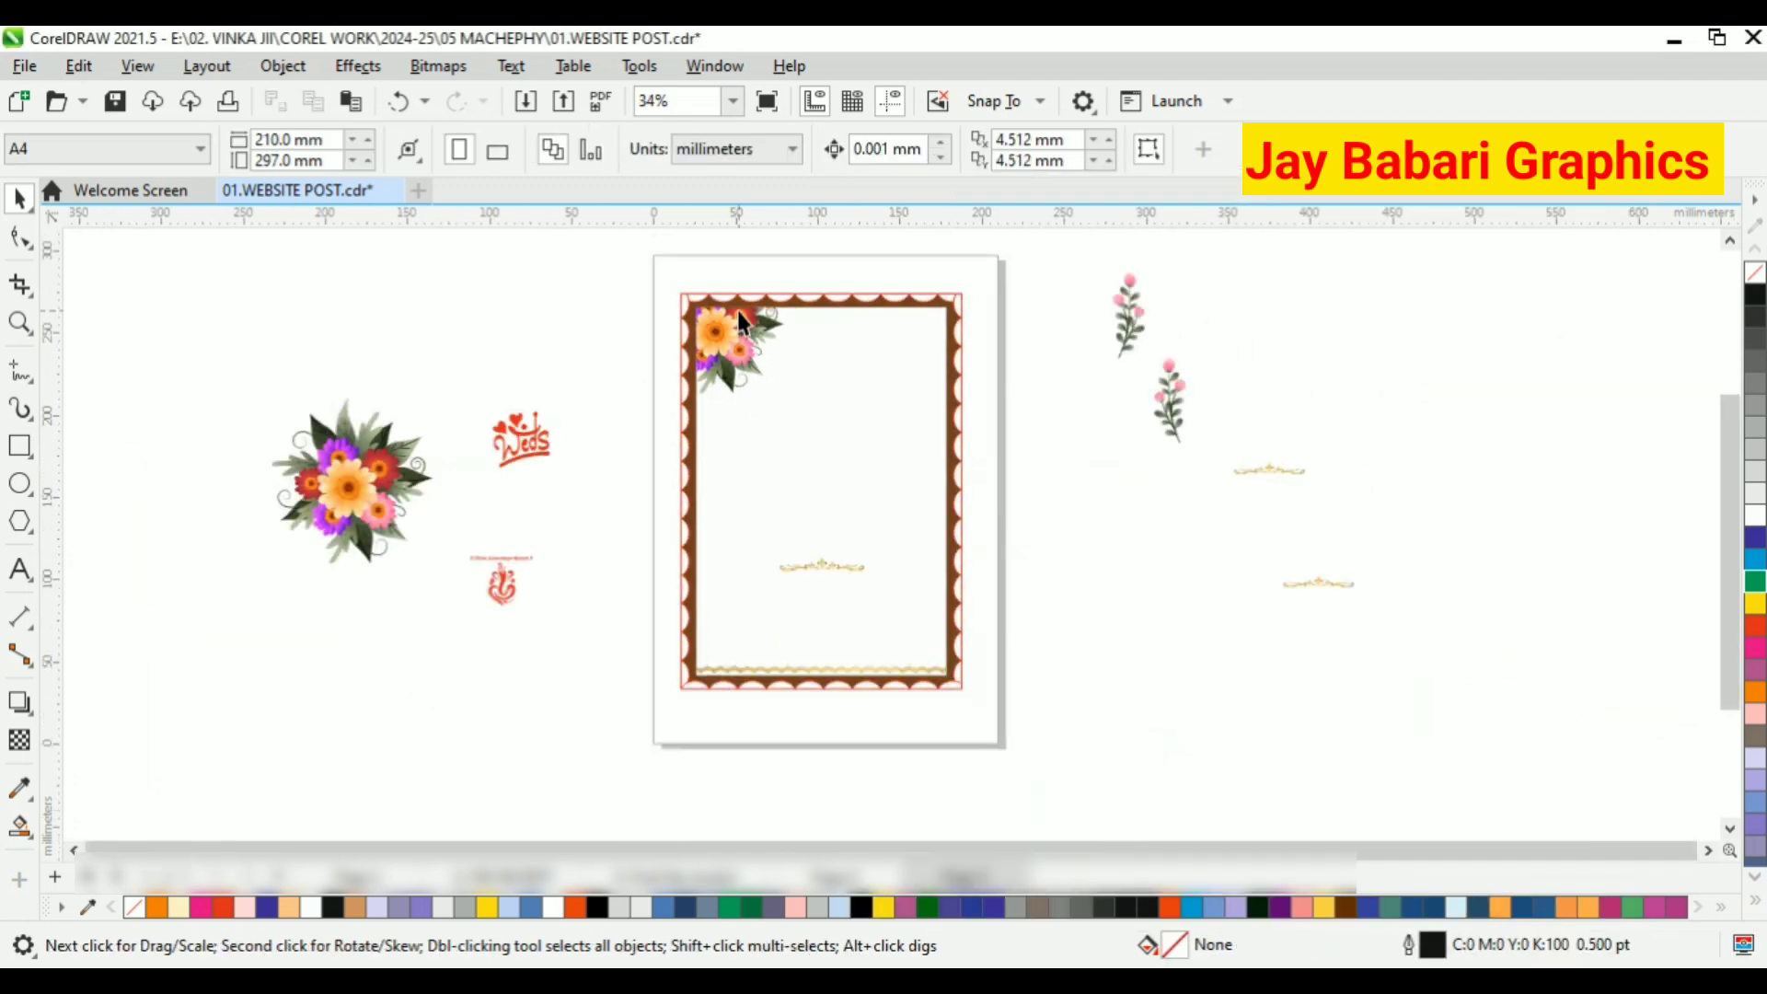
Select the four scalloped strips around the frame together and remove their red outline
click(730, 326)
click(677, 297)
scroll(679, 304, up, 3)
click(696, 426)
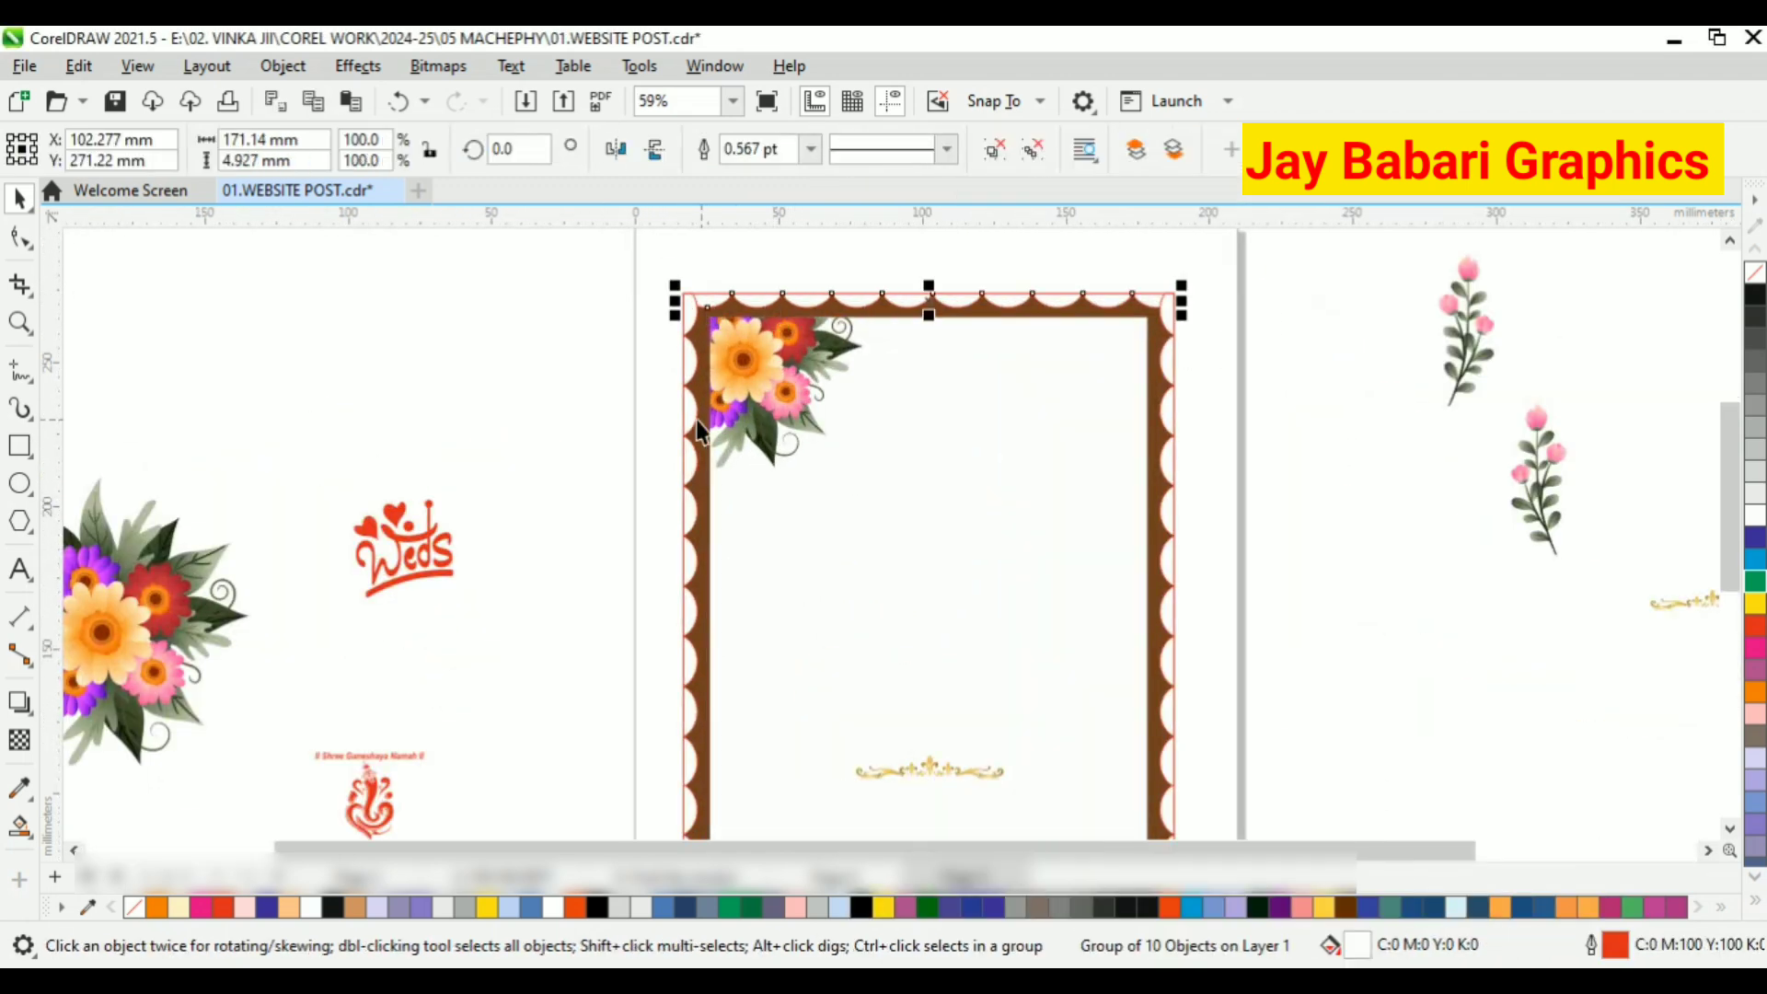
click(919, 450)
scroll(906, 359, down, 2)
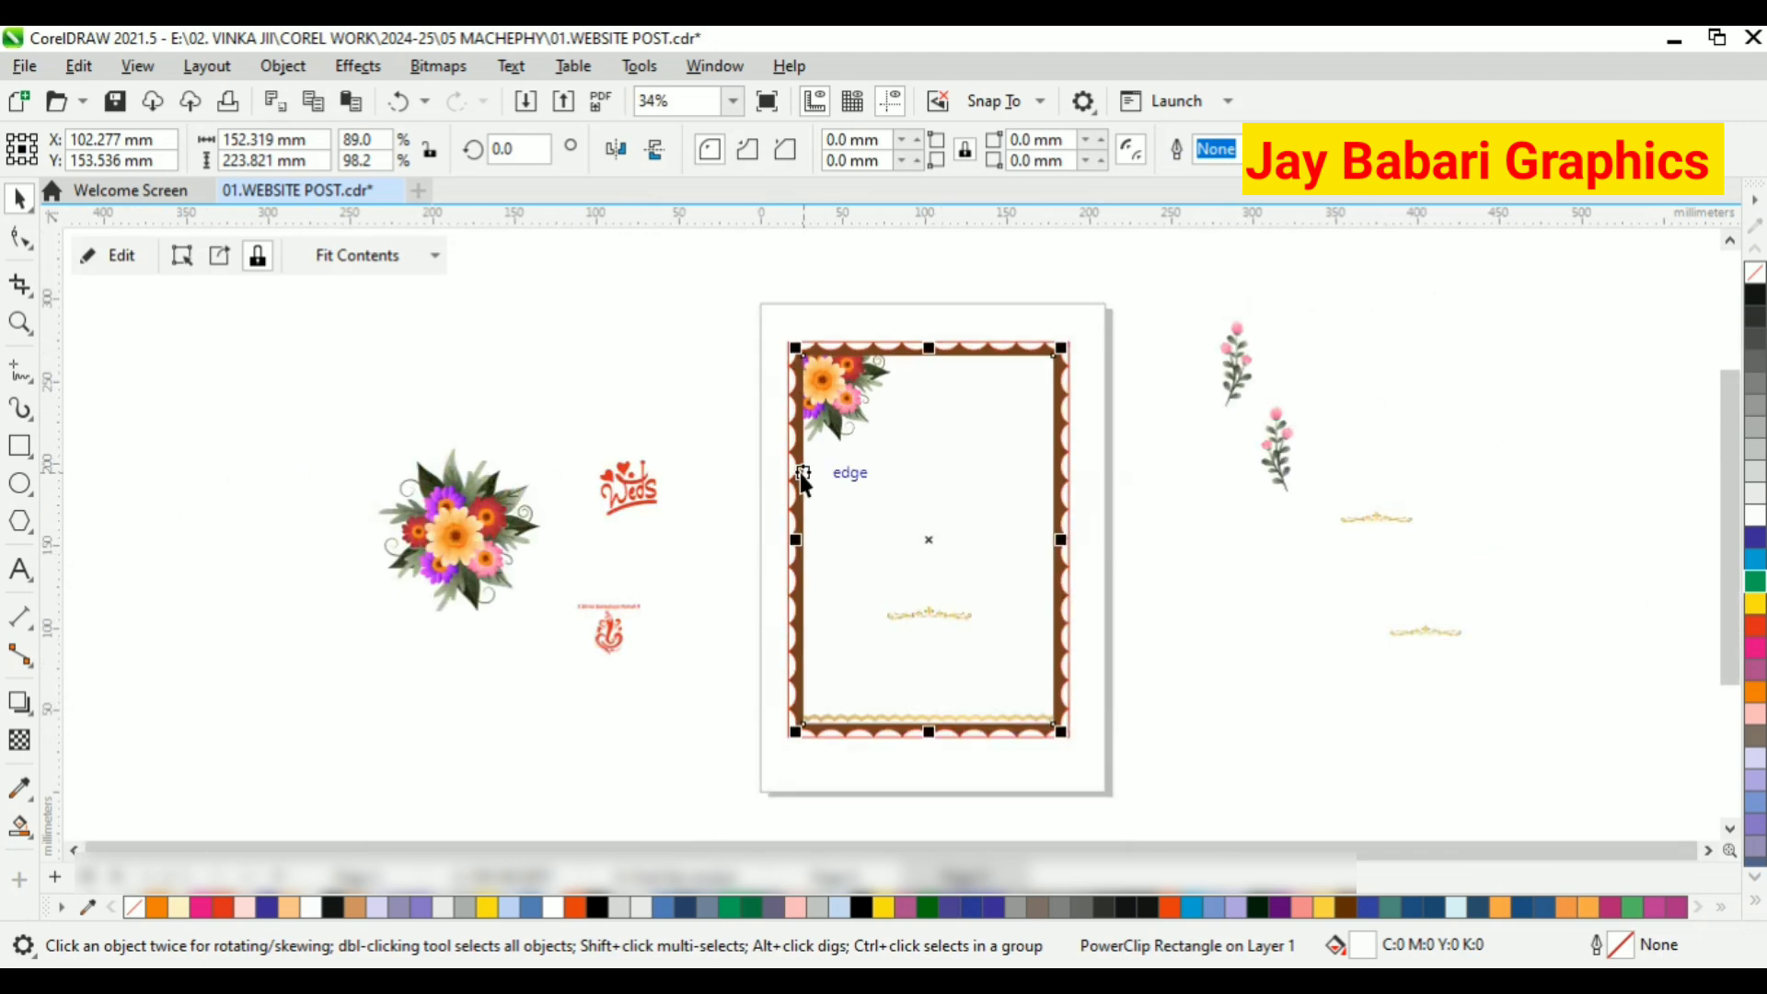
scroll(732, 373, up, 2)
click(837, 388)
shift+click(832, 397)
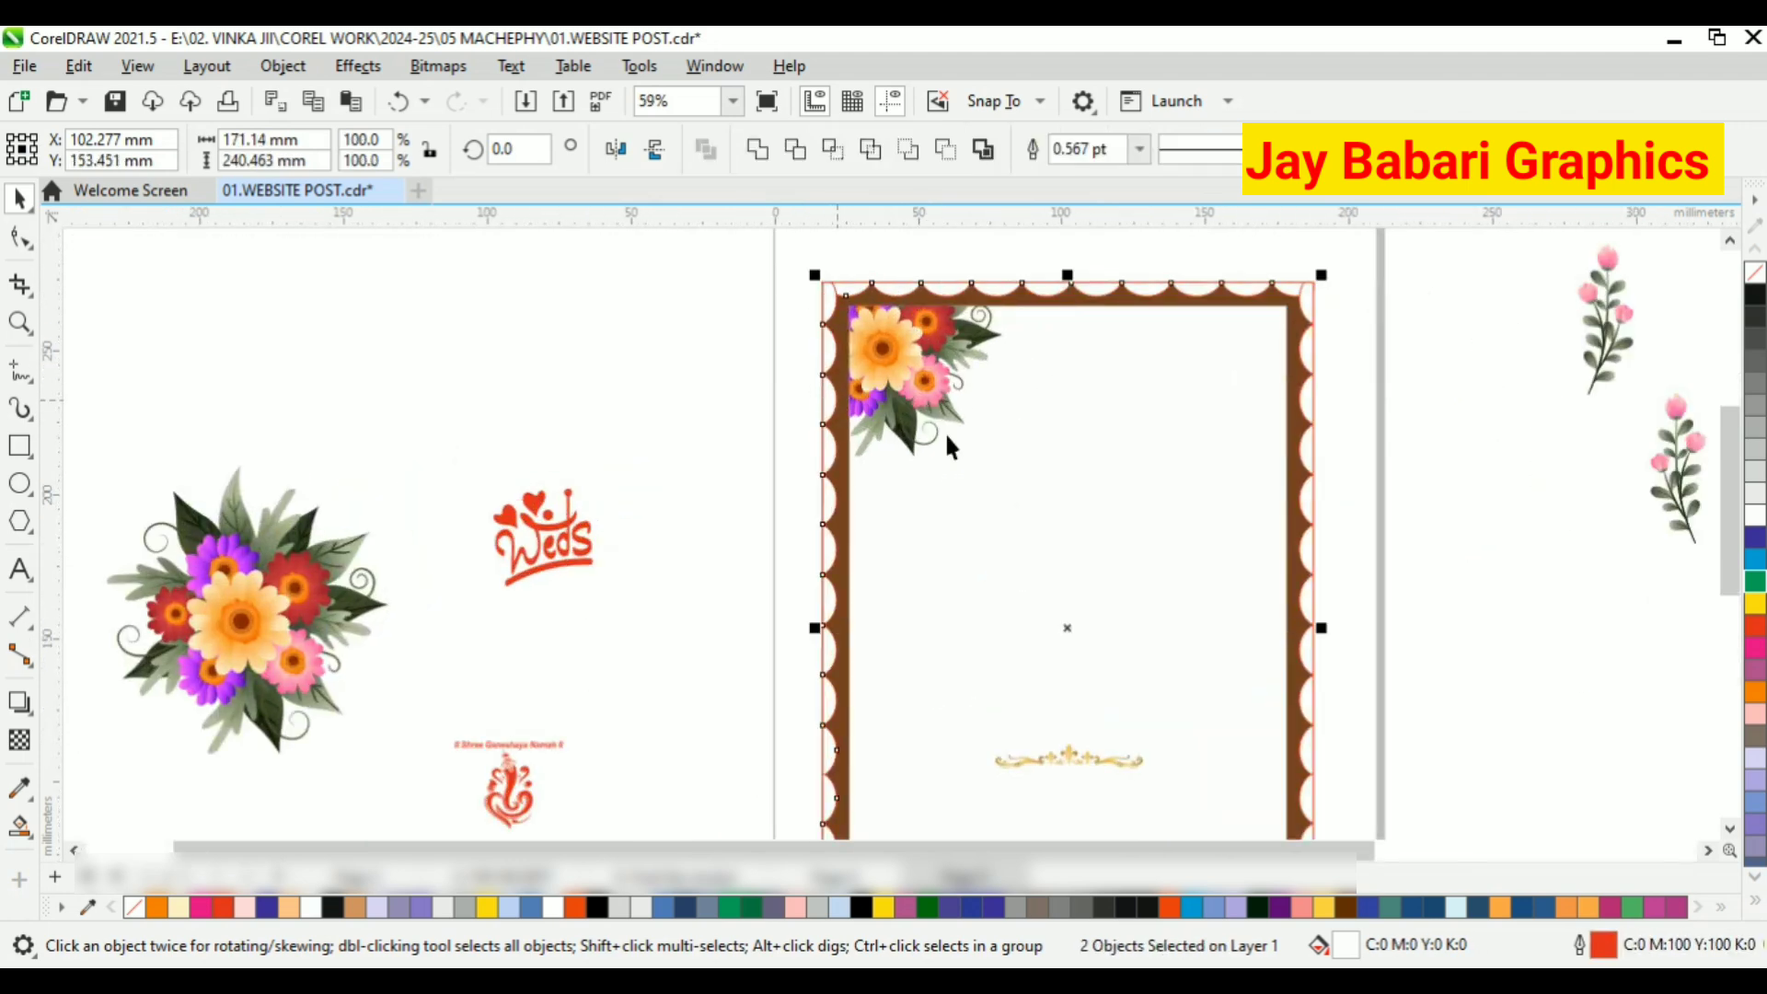
shift+click(1305, 453)
scroll(1151, 589, down, 2)
scroll(1014, 744, up, 2)
shift+click(959, 725)
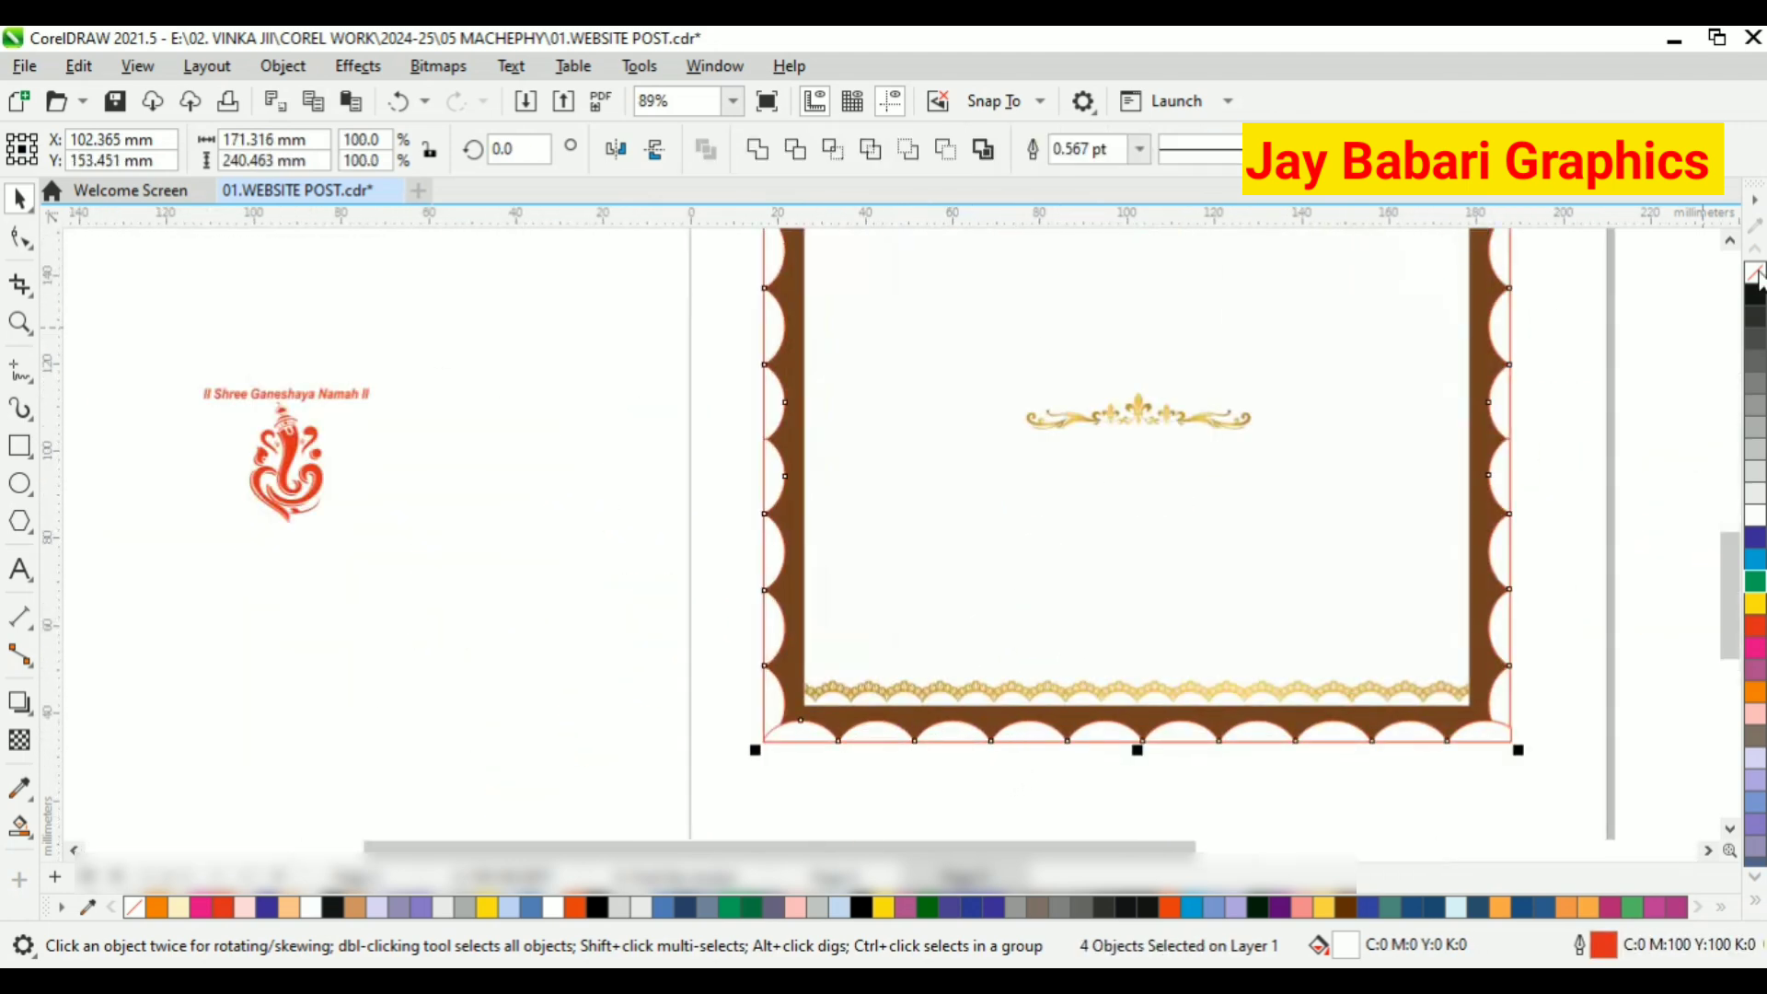
right_click(1753, 274)
scroll(948, 731, down, 2)
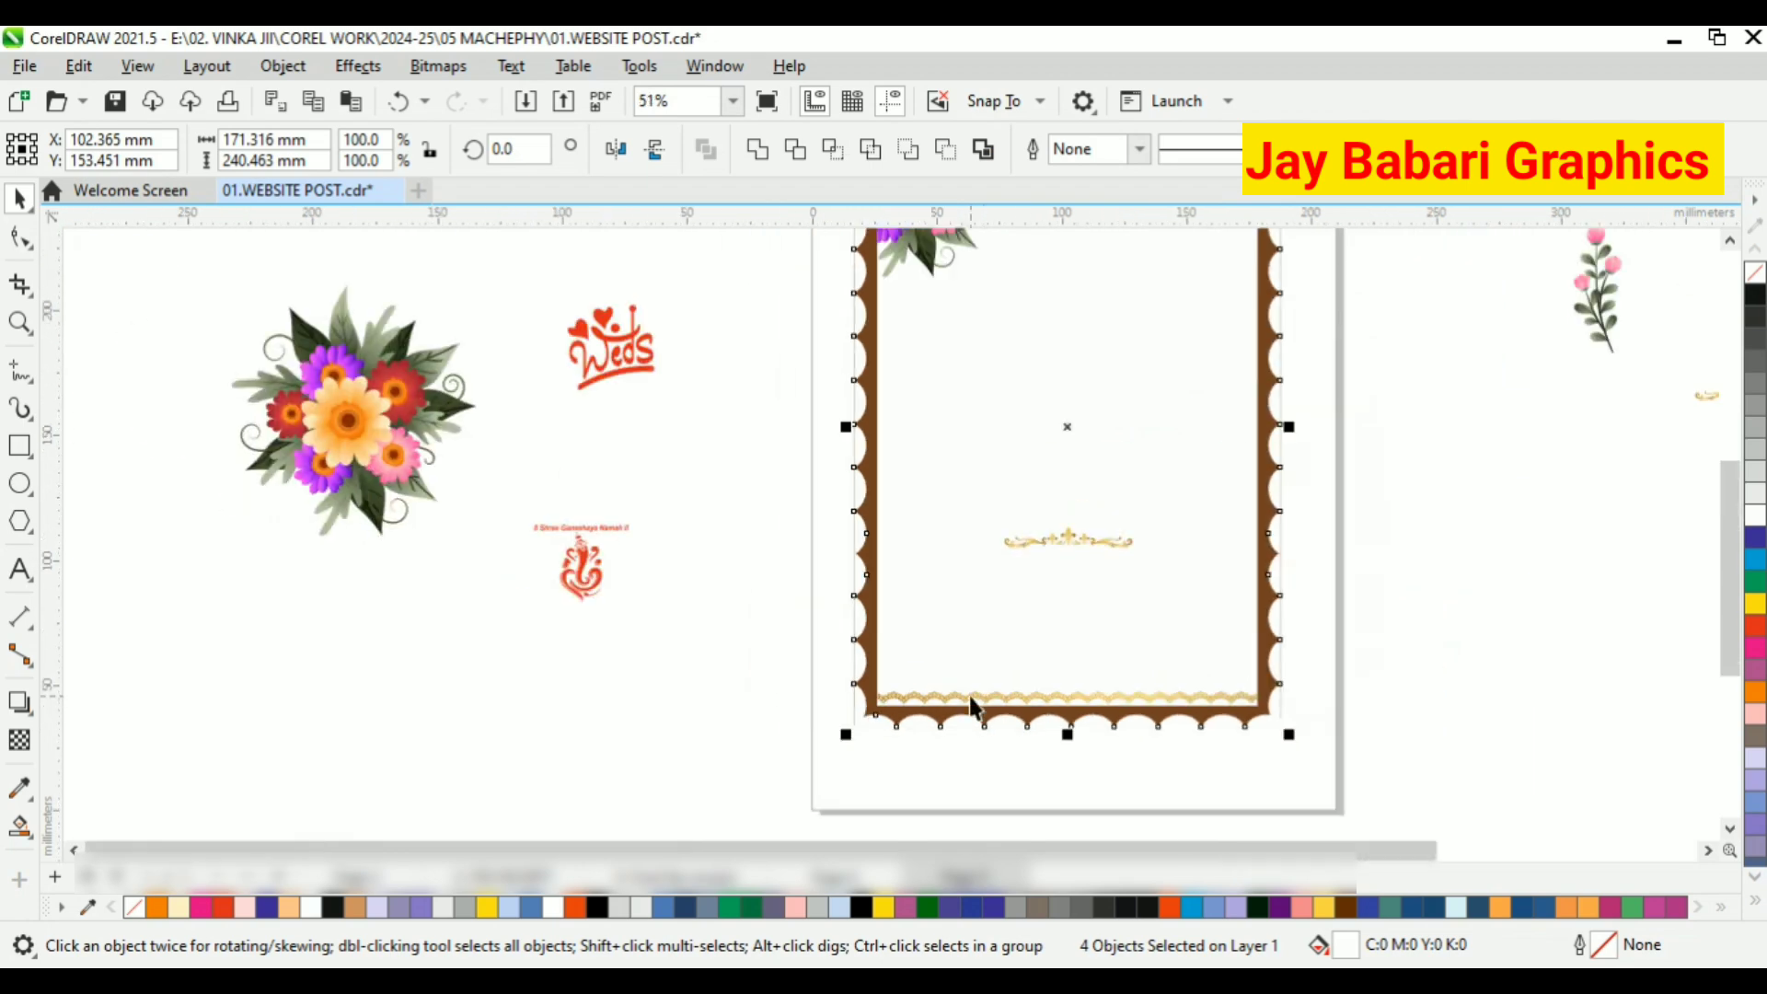
scroll(916, 444, down, 3)
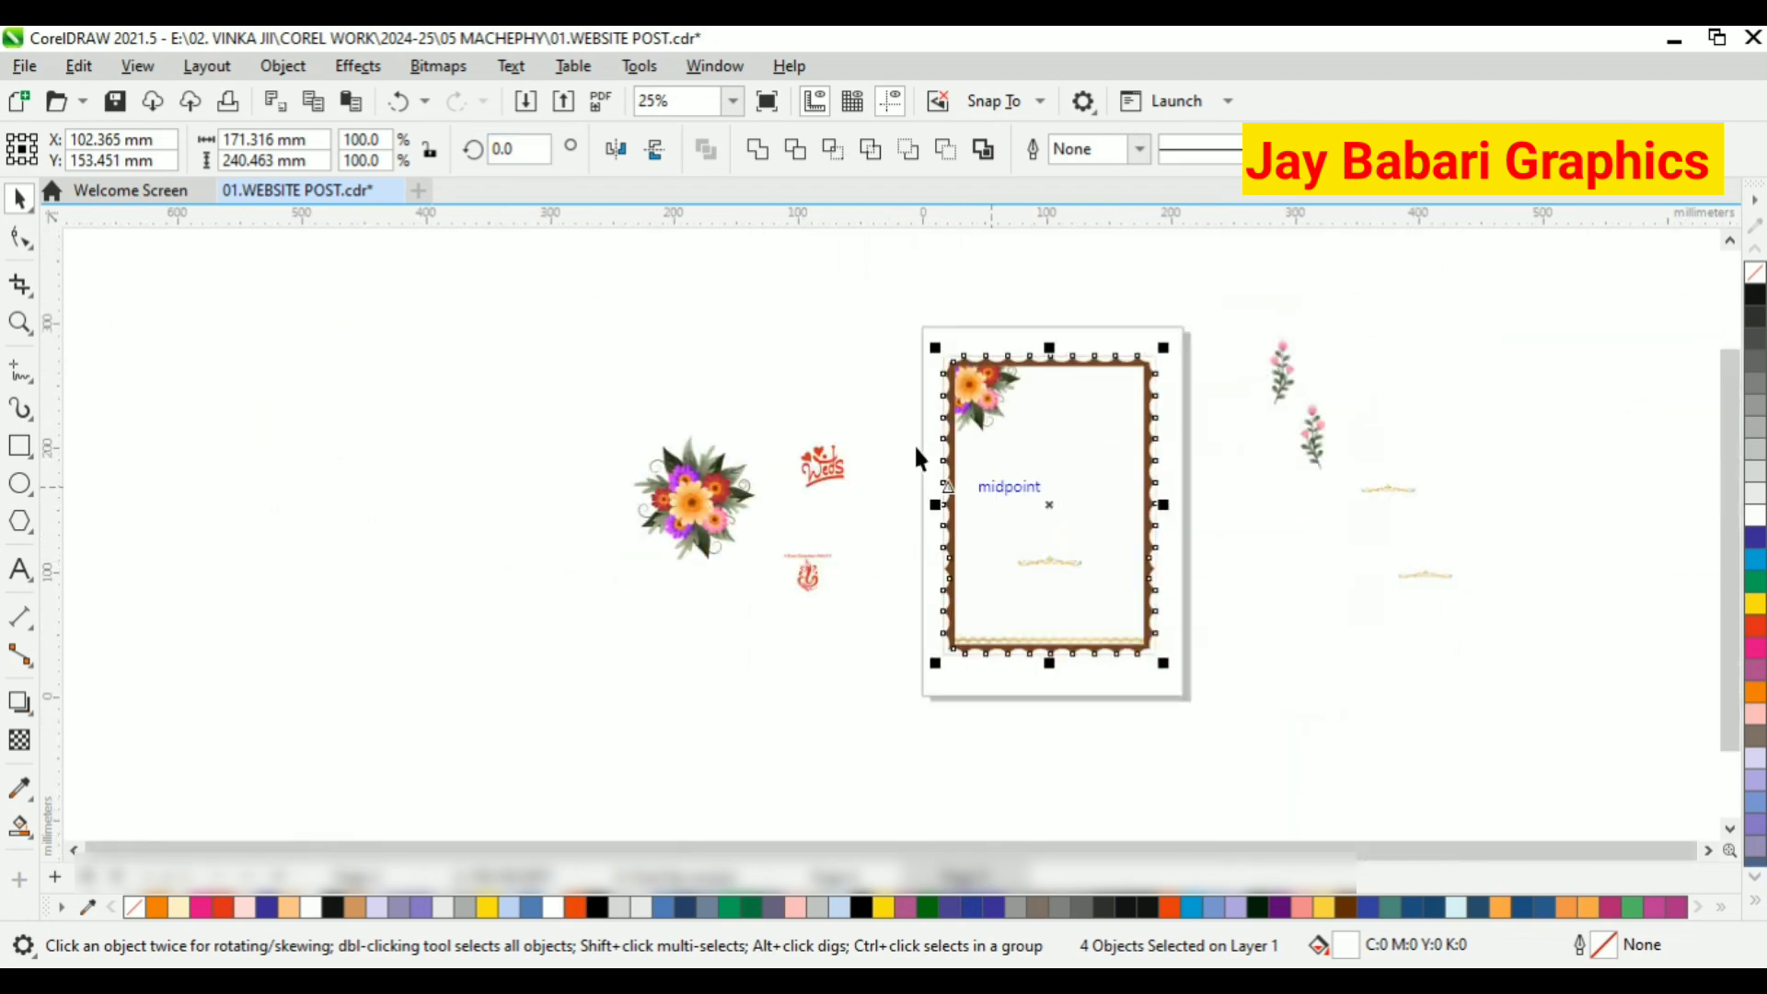
Move the left scalloped strip slightly inward and down, centring it at about X 20.5 mm, Y 149.1 mm
scroll(934, 378, up, 3)
click(951, 384)
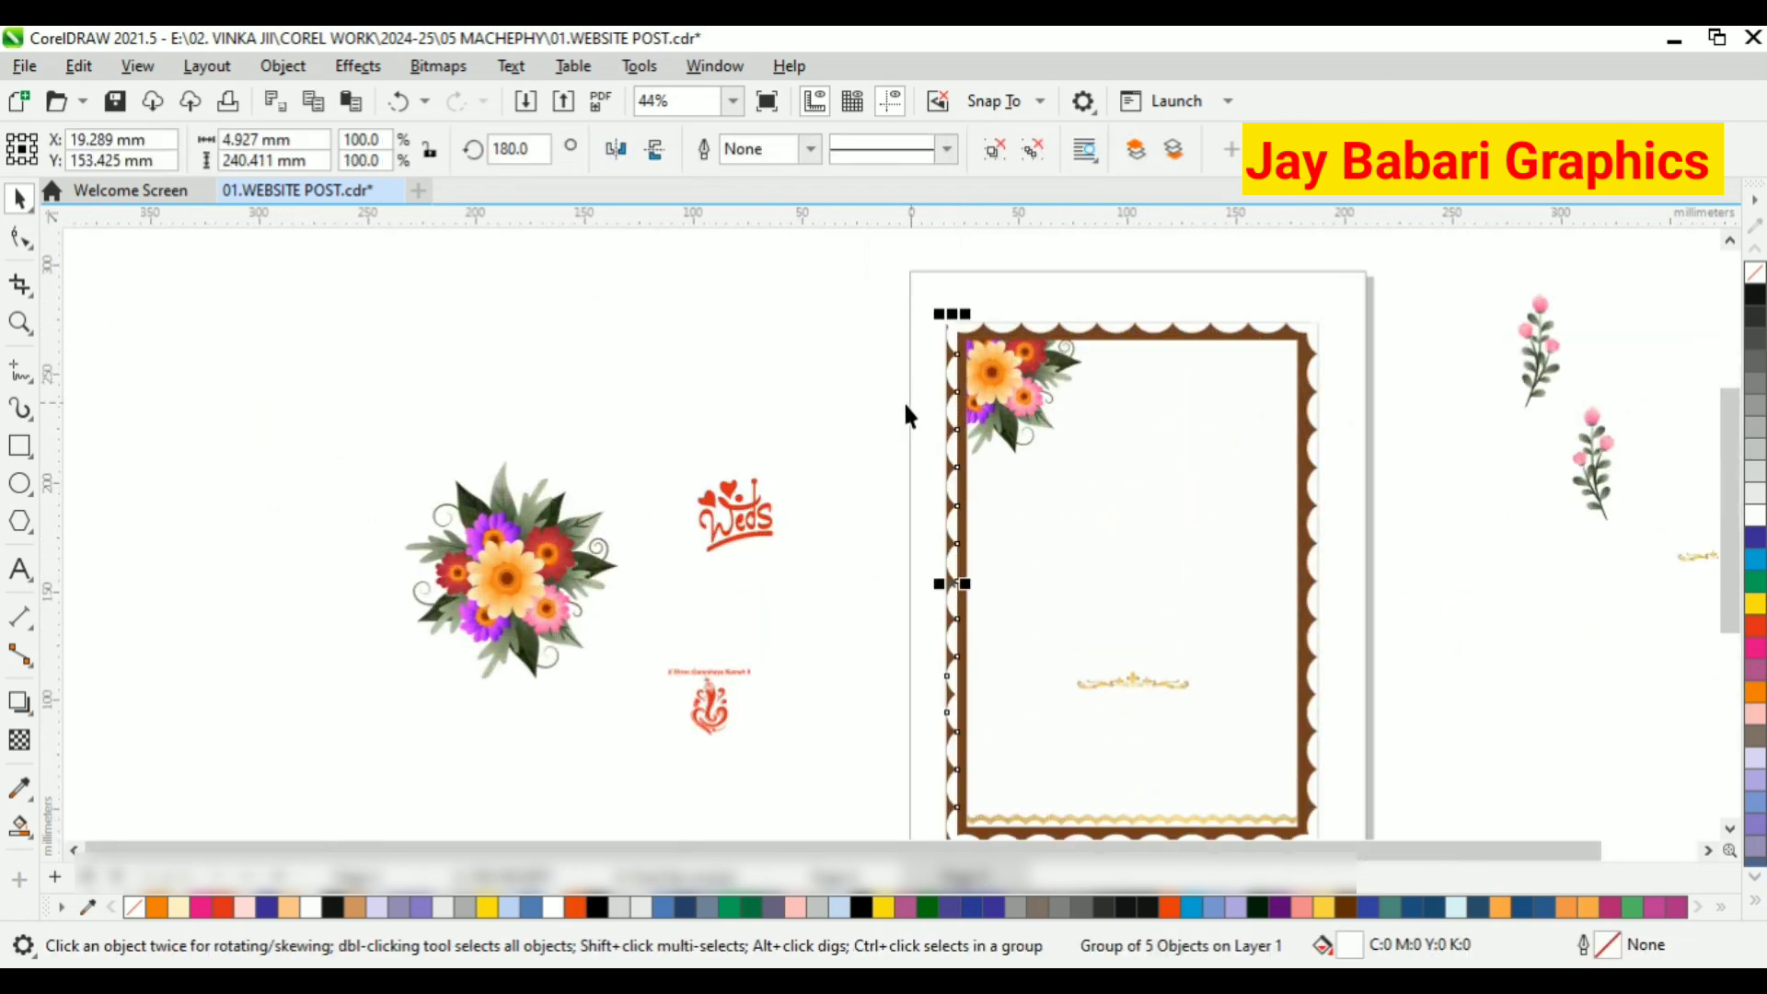
scroll(948, 404, up, 3)
scroll(978, 405, down, 1)
scroll(1012, 368, up, 3)
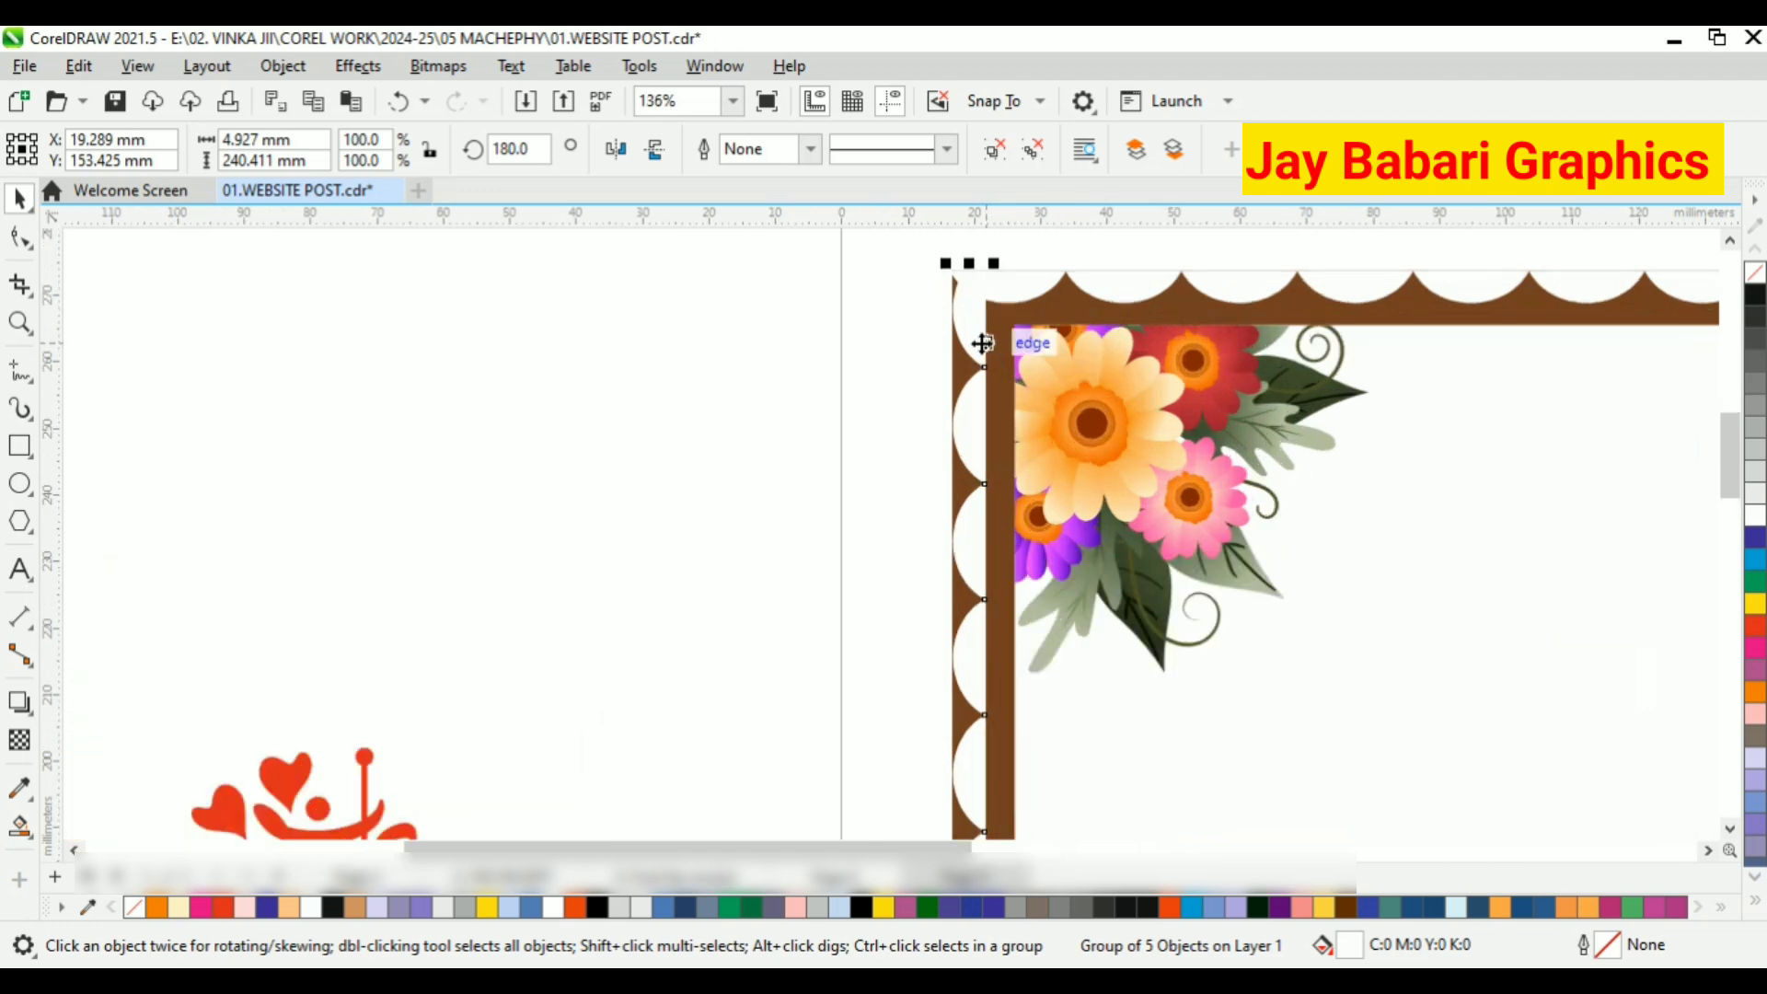
scroll(983, 343, down, 1)
drag(984, 347, 931, 423)
scroll(1012, 405, down, 2)
scroll(1024, 466, up, 2)
scroll(966, 359, down, 2)
scroll(988, 379, up, 1)
scroll(947, 387, up, 2)
scroll(946, 384, down, 2)
scroll(929, 324, up, 2)
scroll(928, 441, down, 1)
scroll(930, 450, up, 3)
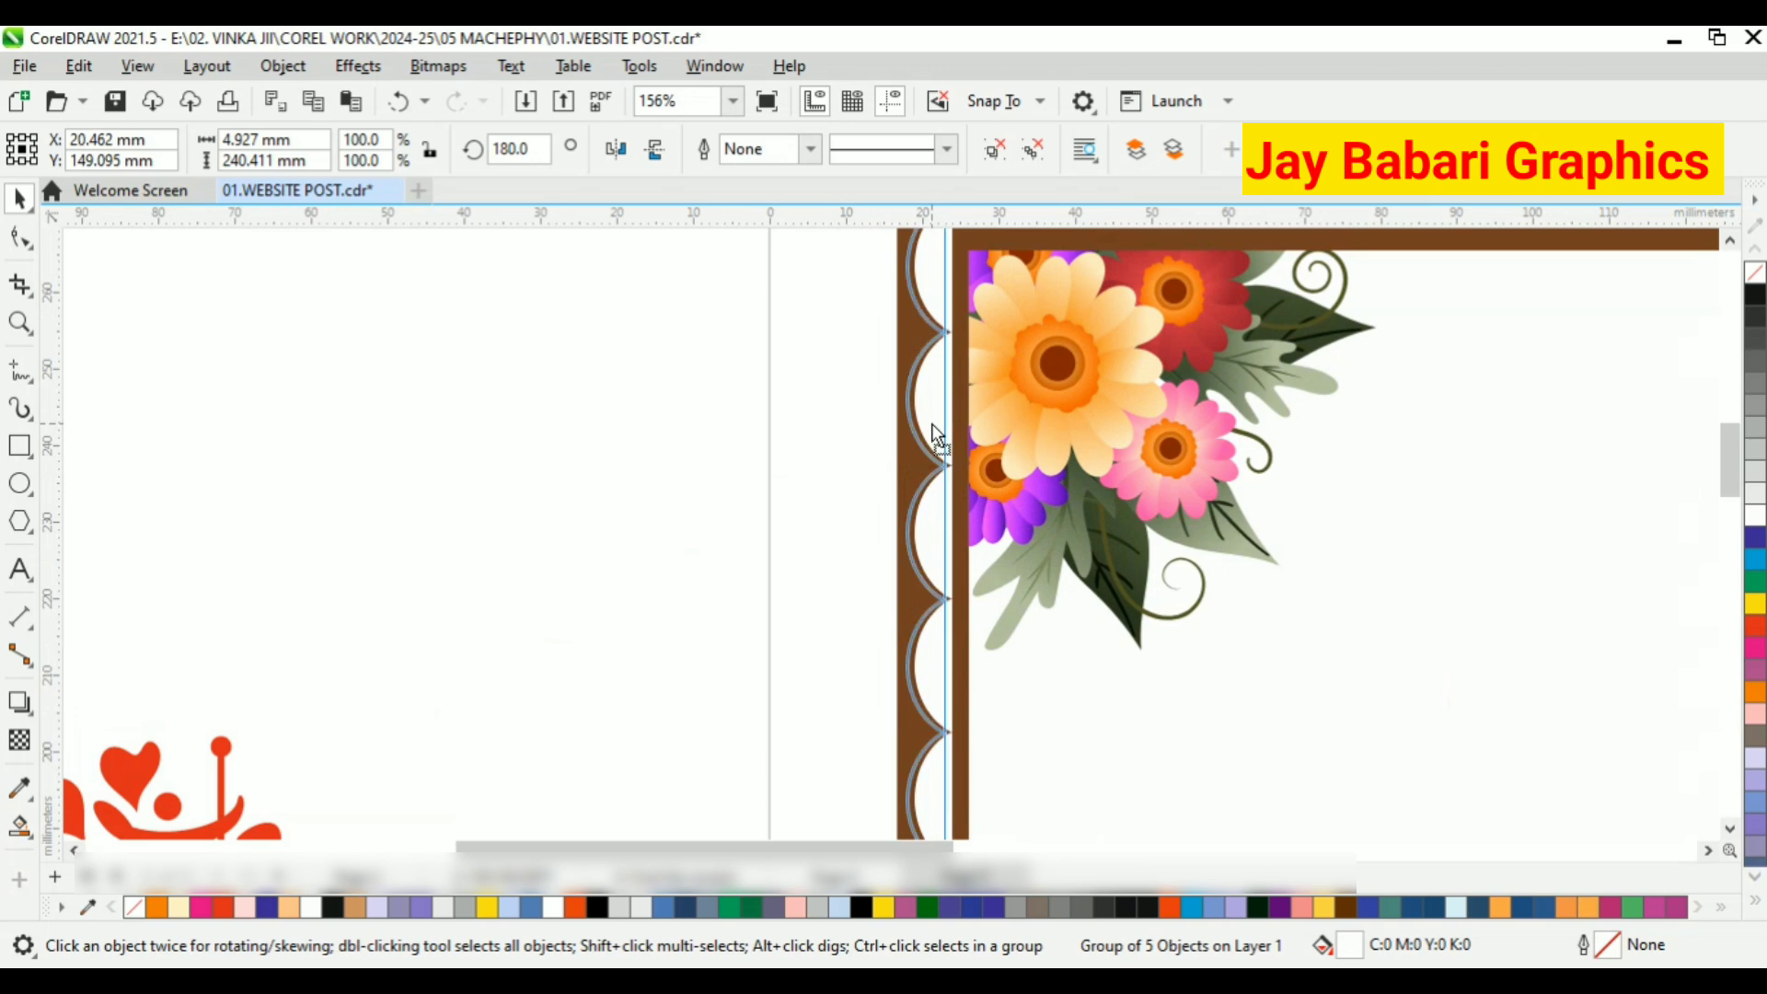
scroll(932, 425, down, 2)
scroll(940, 295, up, 2)
Mirror the top scalloped strip vertically so its scallops curve upward
click(1027, 328)
scroll(1027, 328, down, 1)
scroll(931, 368, down, 2)
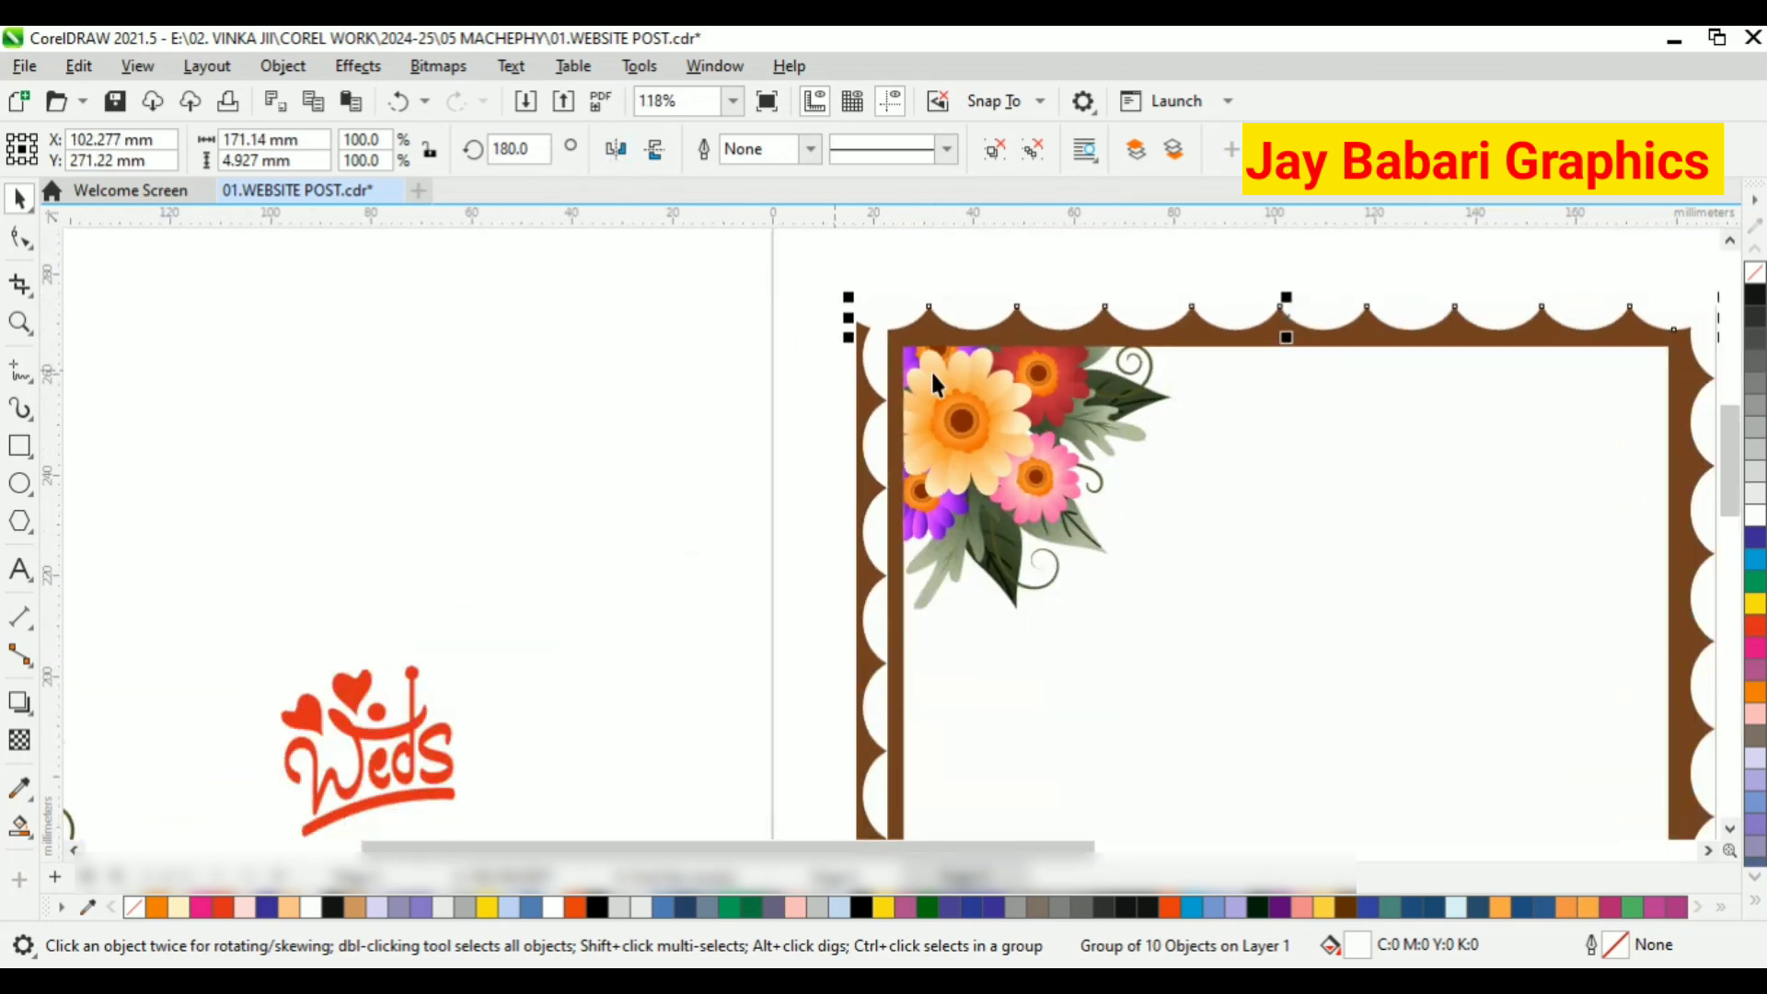
scroll(1062, 325, up, 3)
click(628, 156)
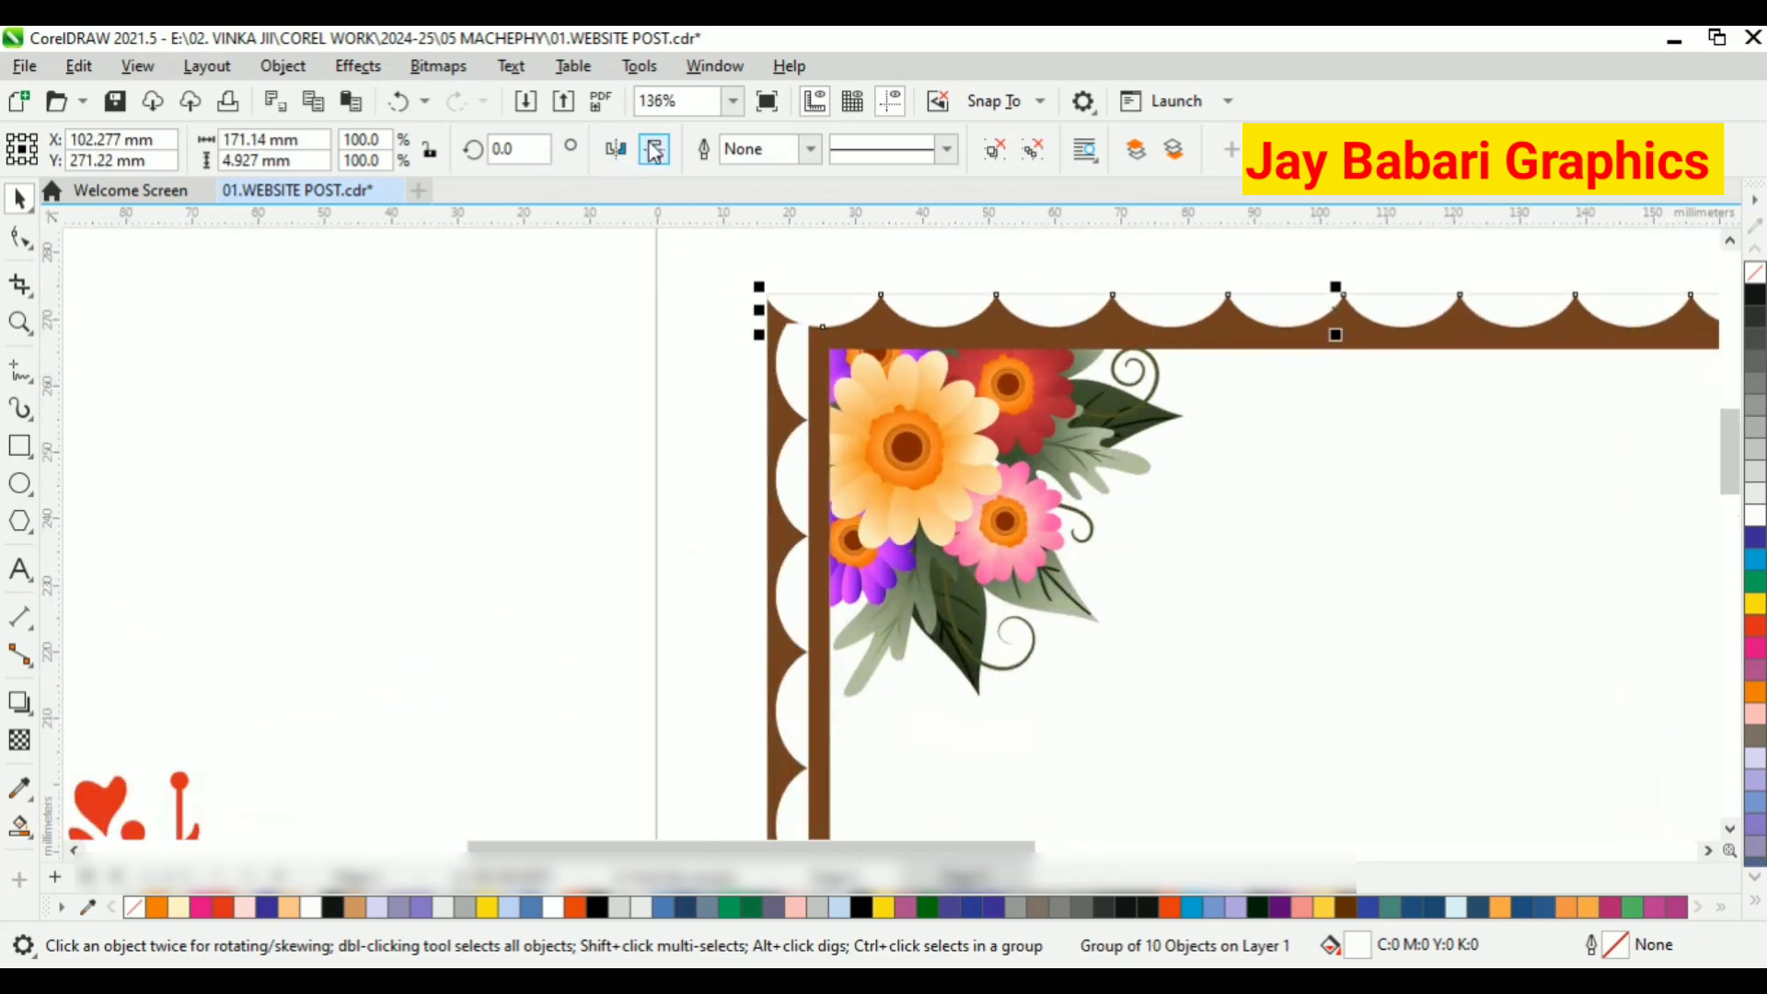
scroll(991, 357, down, 2)
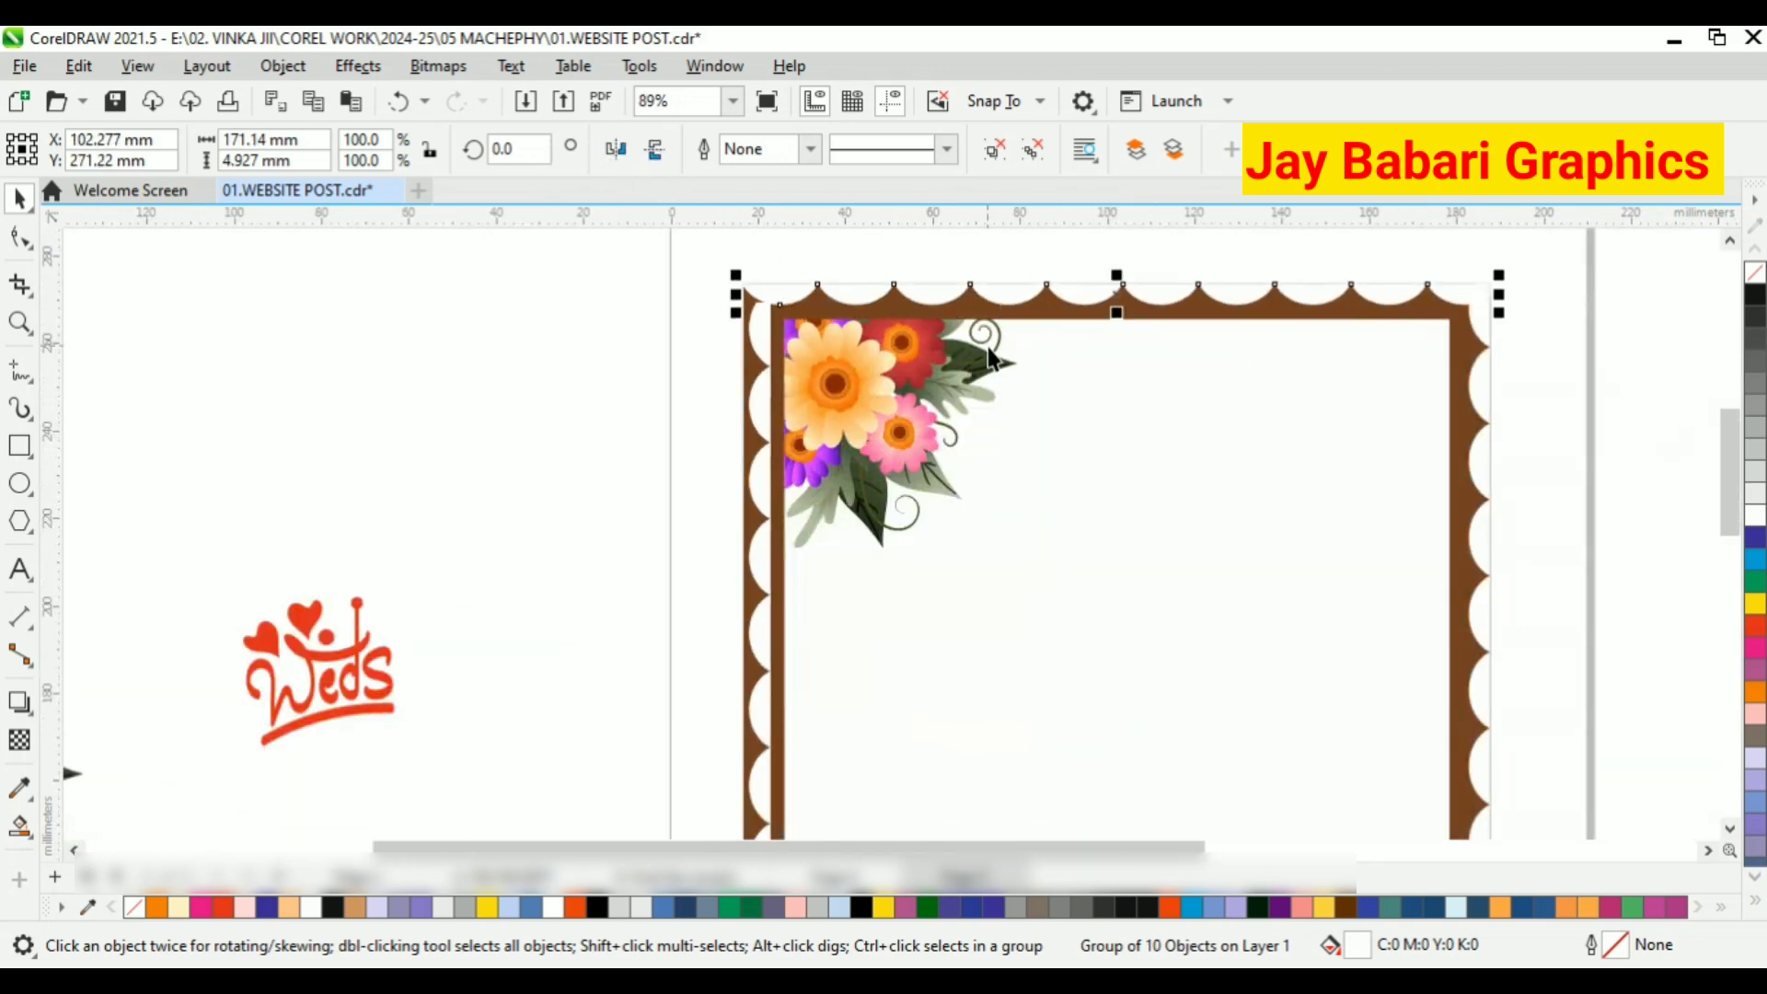
click(617, 152)
scroll(835, 324, up, 3)
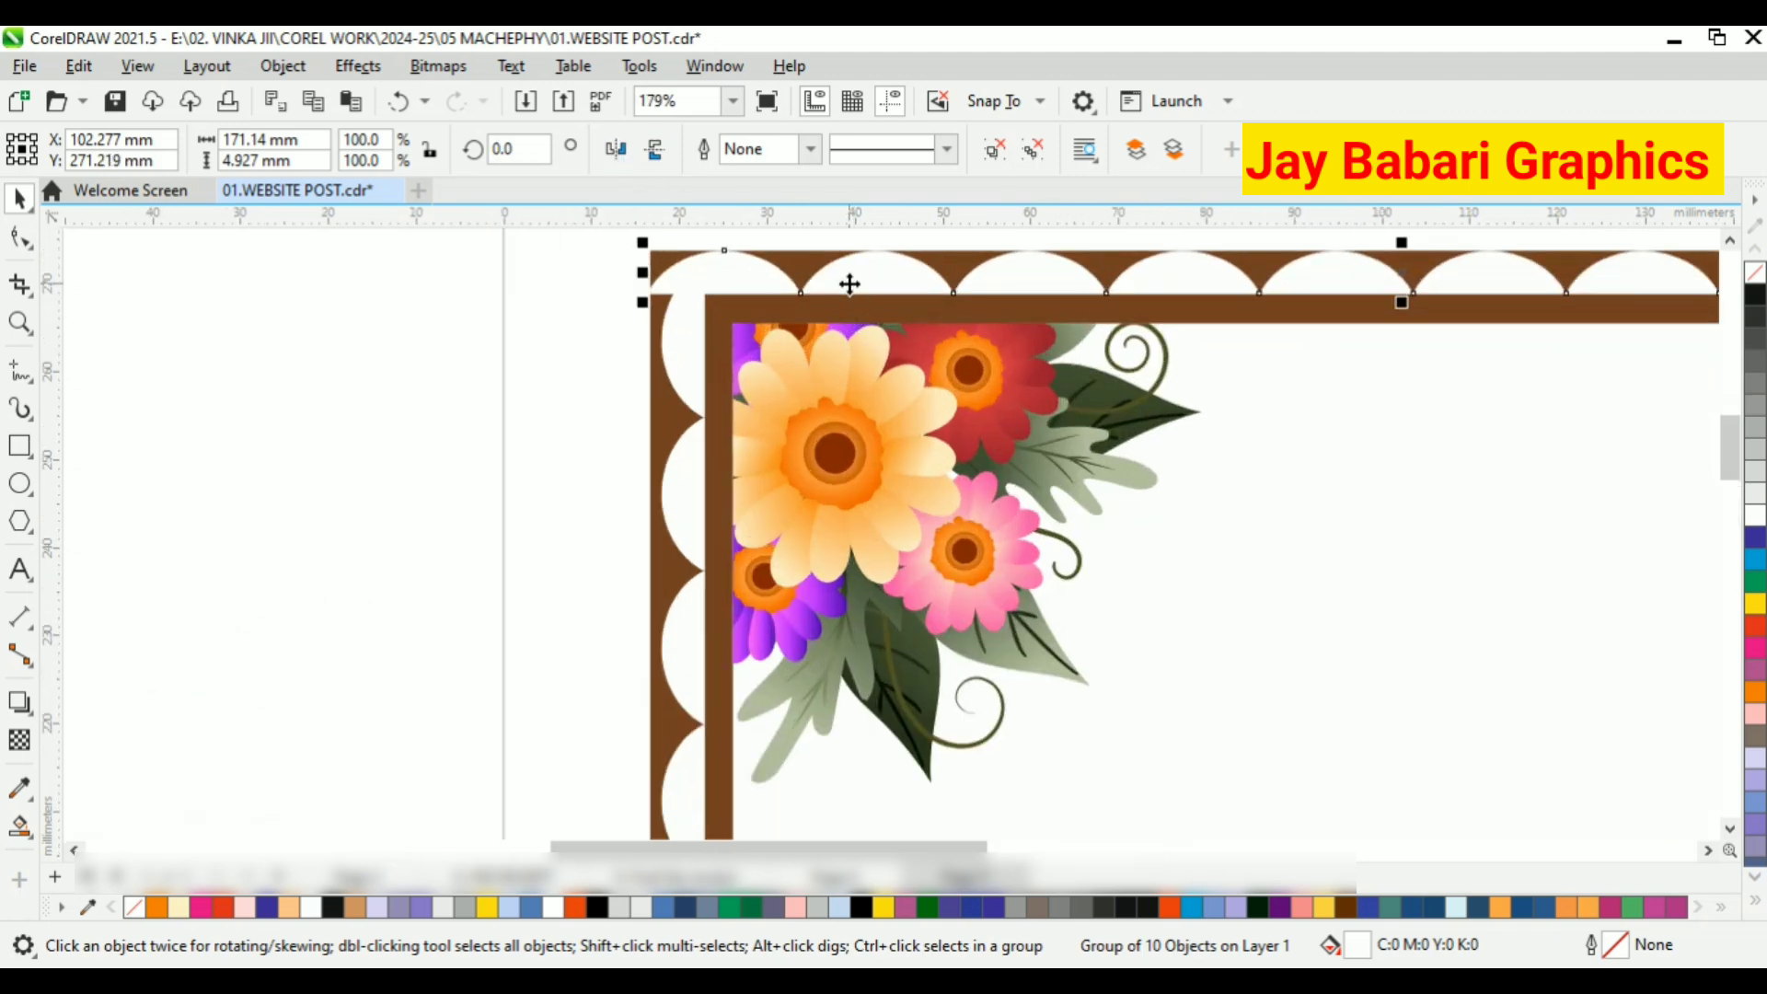
Shift the mirrored top strip right and down within the frame's top band, centring it at about X 103.5 mm, Y 270.2 mm
drag(849, 284, 727, 276)
scroll(837, 284, up, 2)
scroll(614, 379, down, 4)
scroll(1450, 302, up, 3)
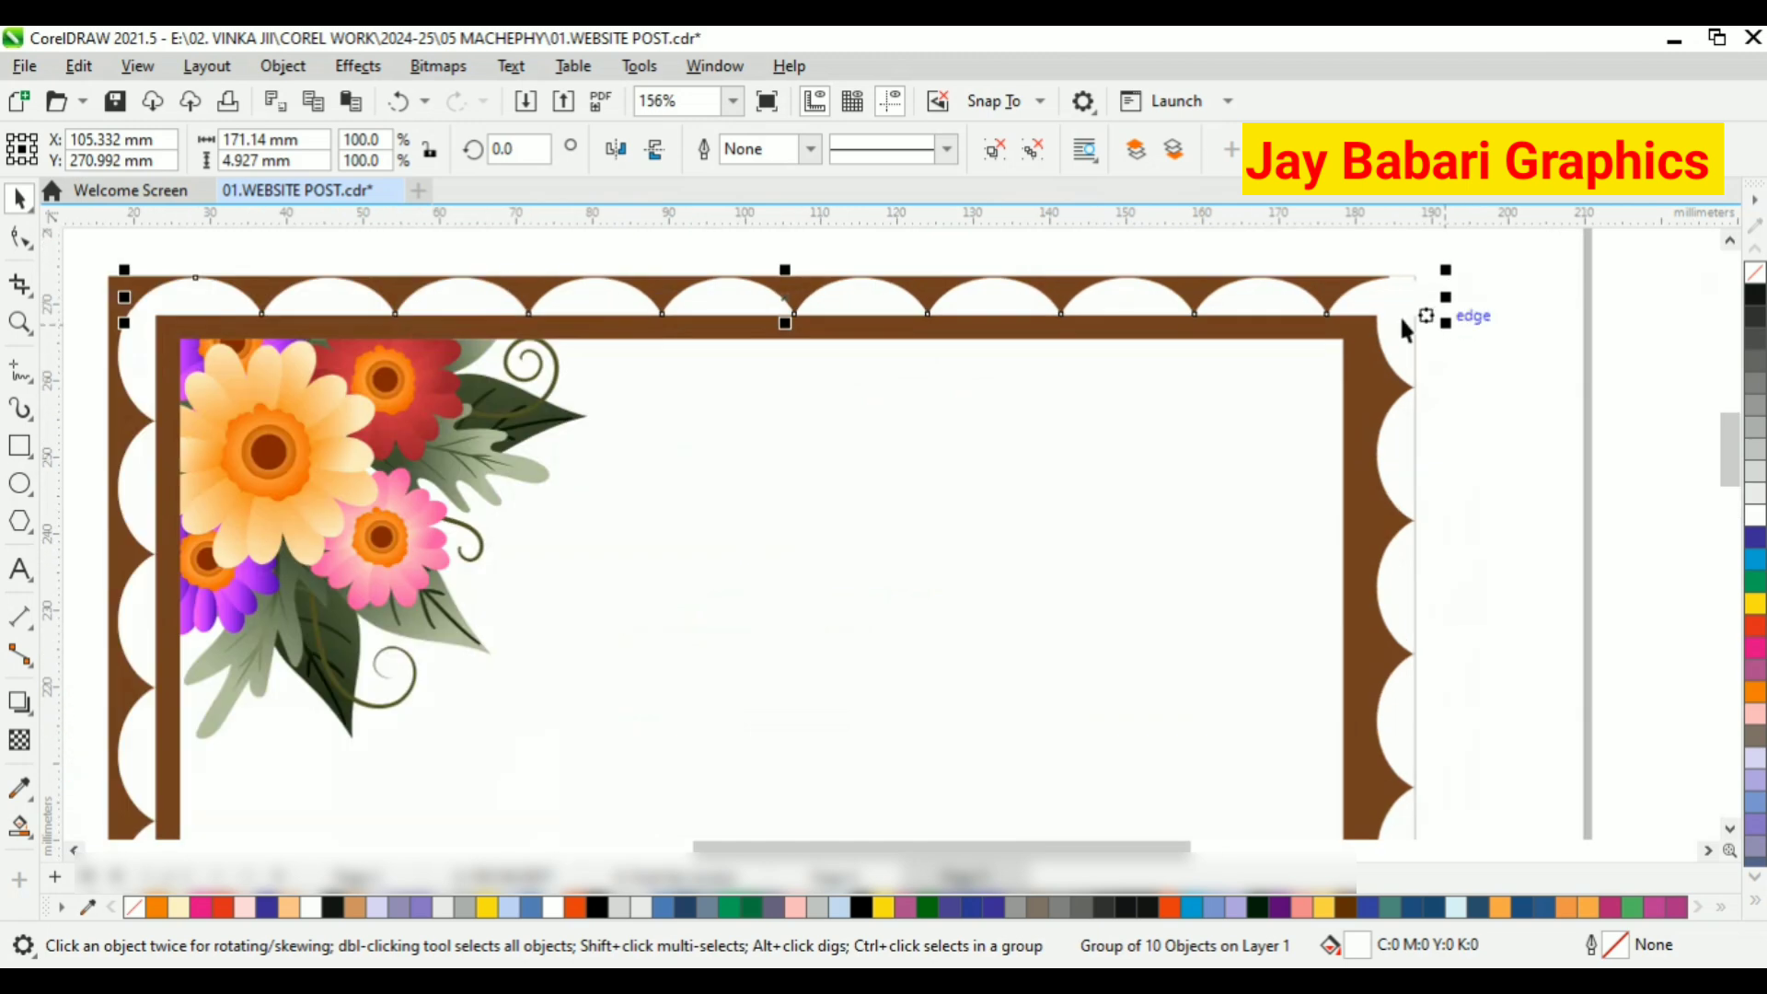
scroll(768, 516, down, 2)
scroll(316, 368, up, 5)
drag(313, 361, 271, 357)
scroll(314, 361, down, 3)
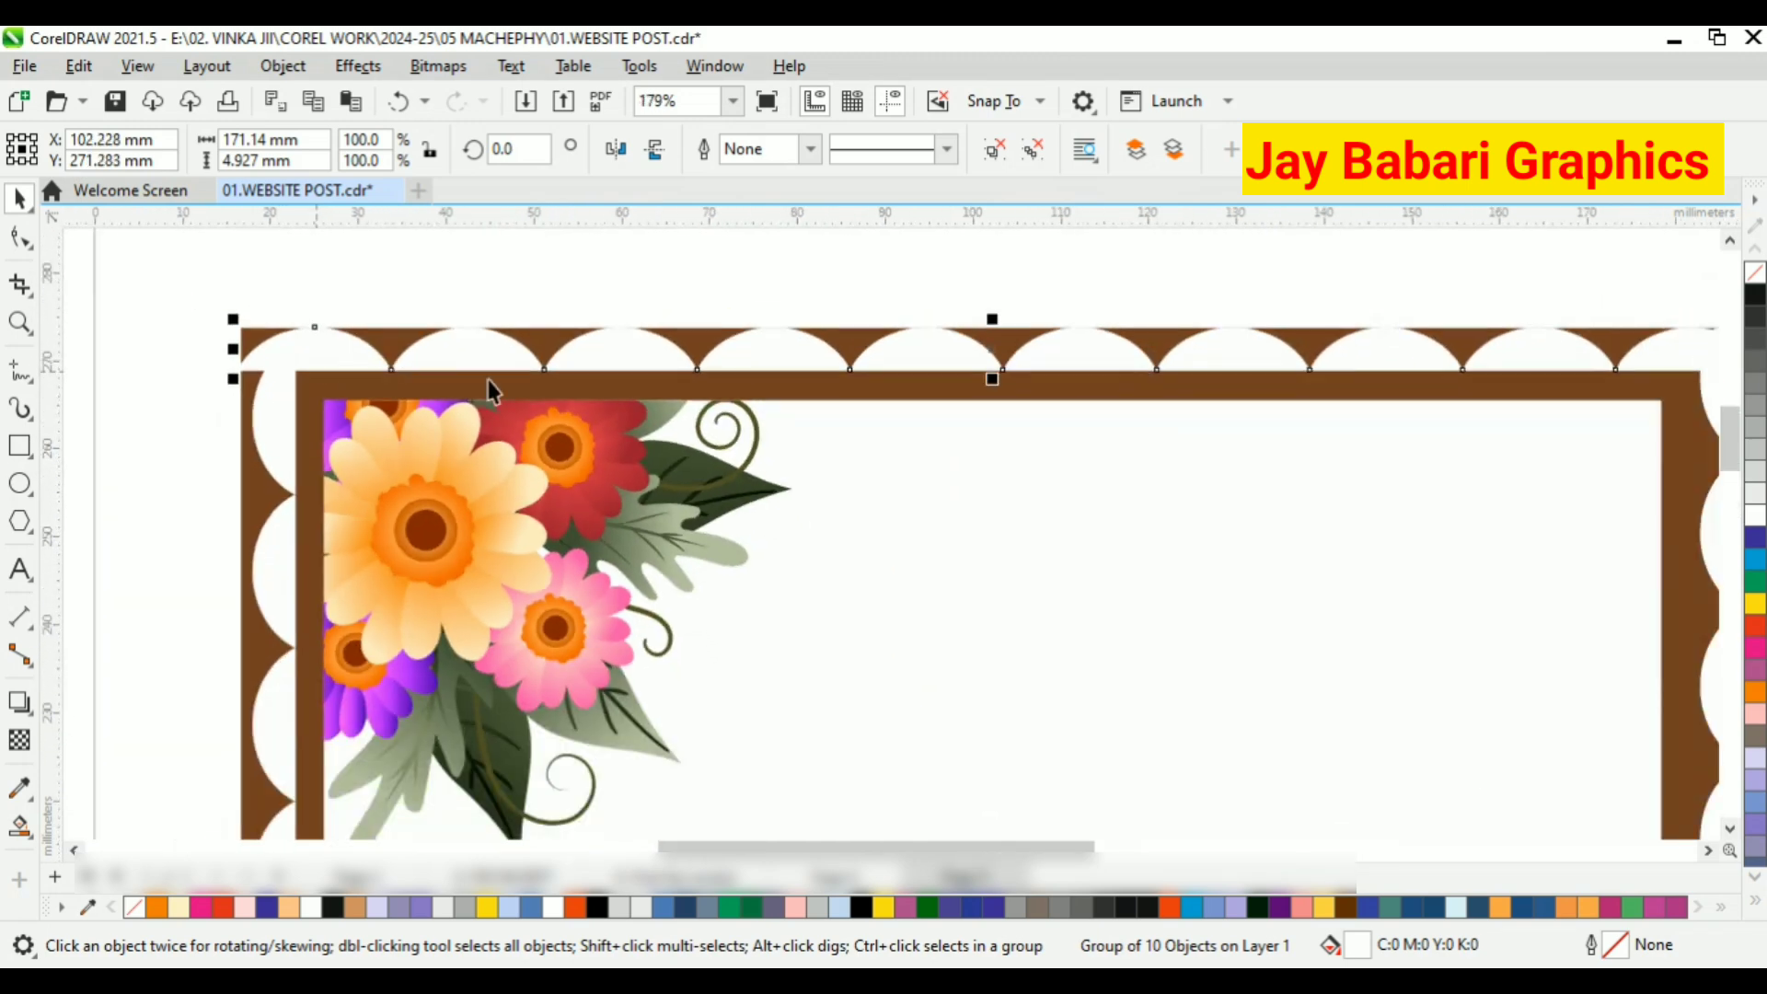
scroll(515, 364, up, 3)
drag(621, 362, 623, 375)
scroll(428, 360, up, 2)
drag(429, 361, 449, 363)
scroll(449, 362, down, 3)
scroll(236, 375, up, 2)
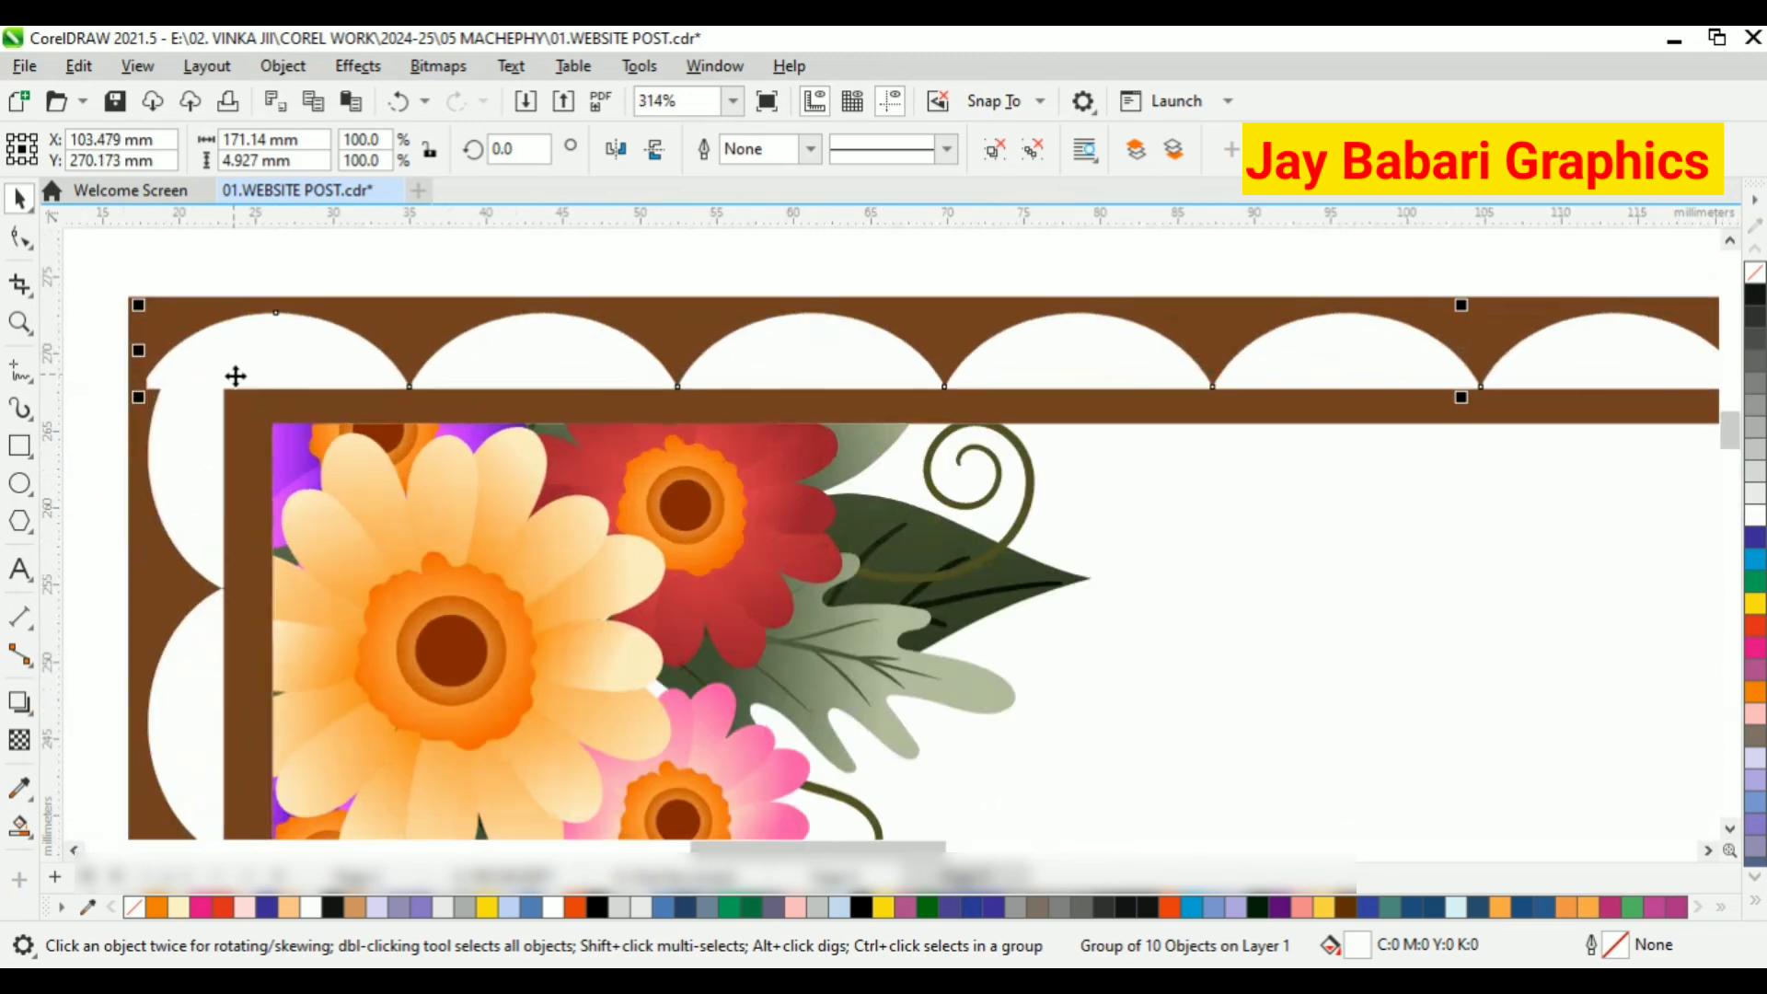
Nudge the top scalloped strip upward, then mirror the right strip horizontally and centre it at about X 184.2 mm, Y 152.1 mm
drag(247, 378, 241, 368)
scroll(266, 405, down, 7)
click(1249, 481)
click(1188, 411)
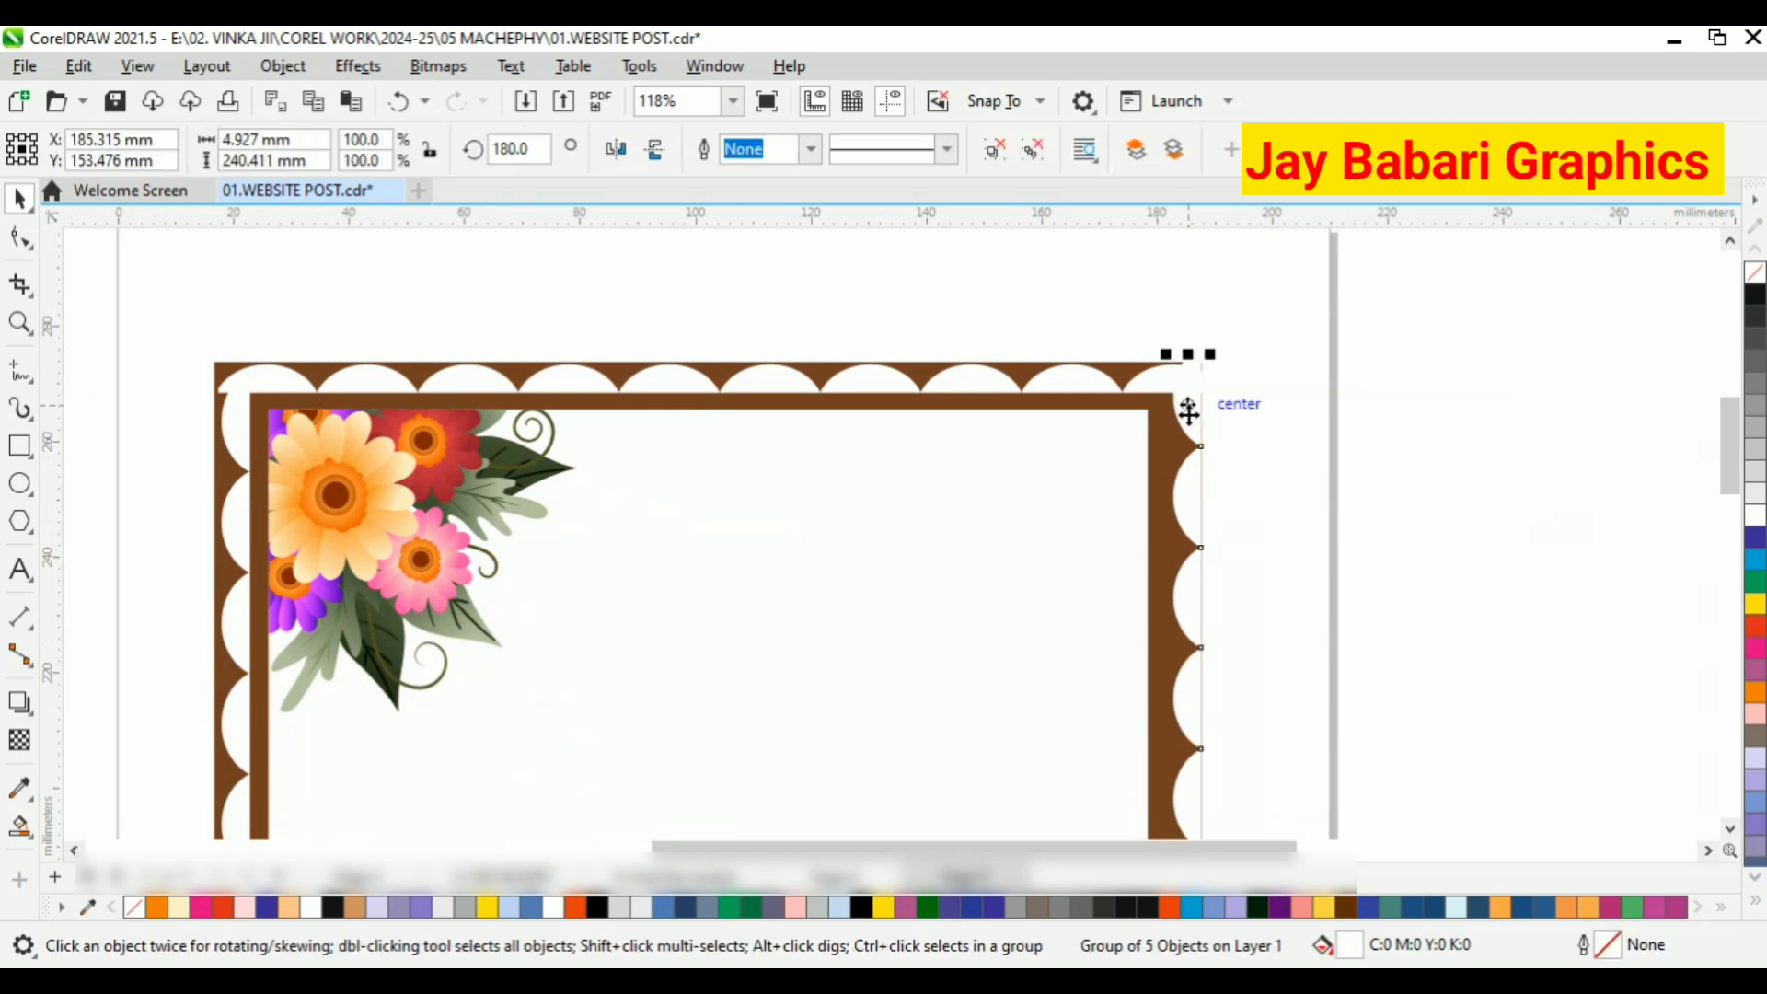
scroll(1141, 444, up, 2)
drag(1187, 399, 1184, 407)
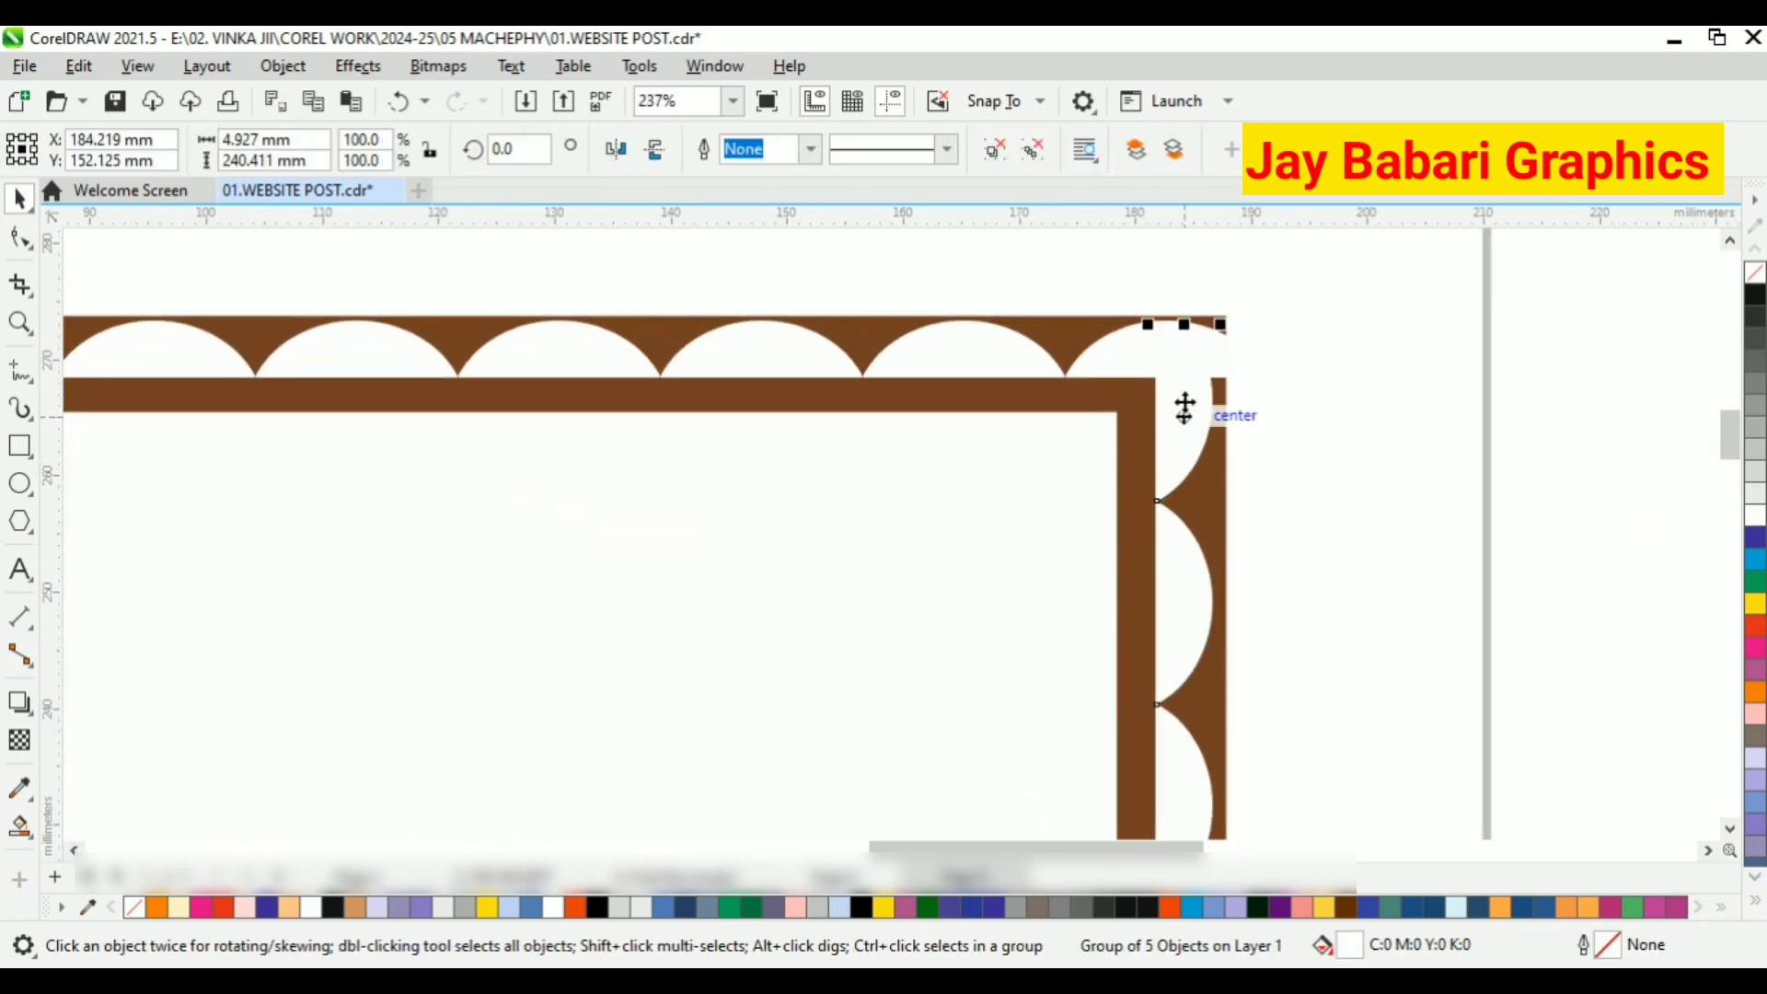
scroll(1187, 413, down, 3)
scroll(1168, 383, up, 3)
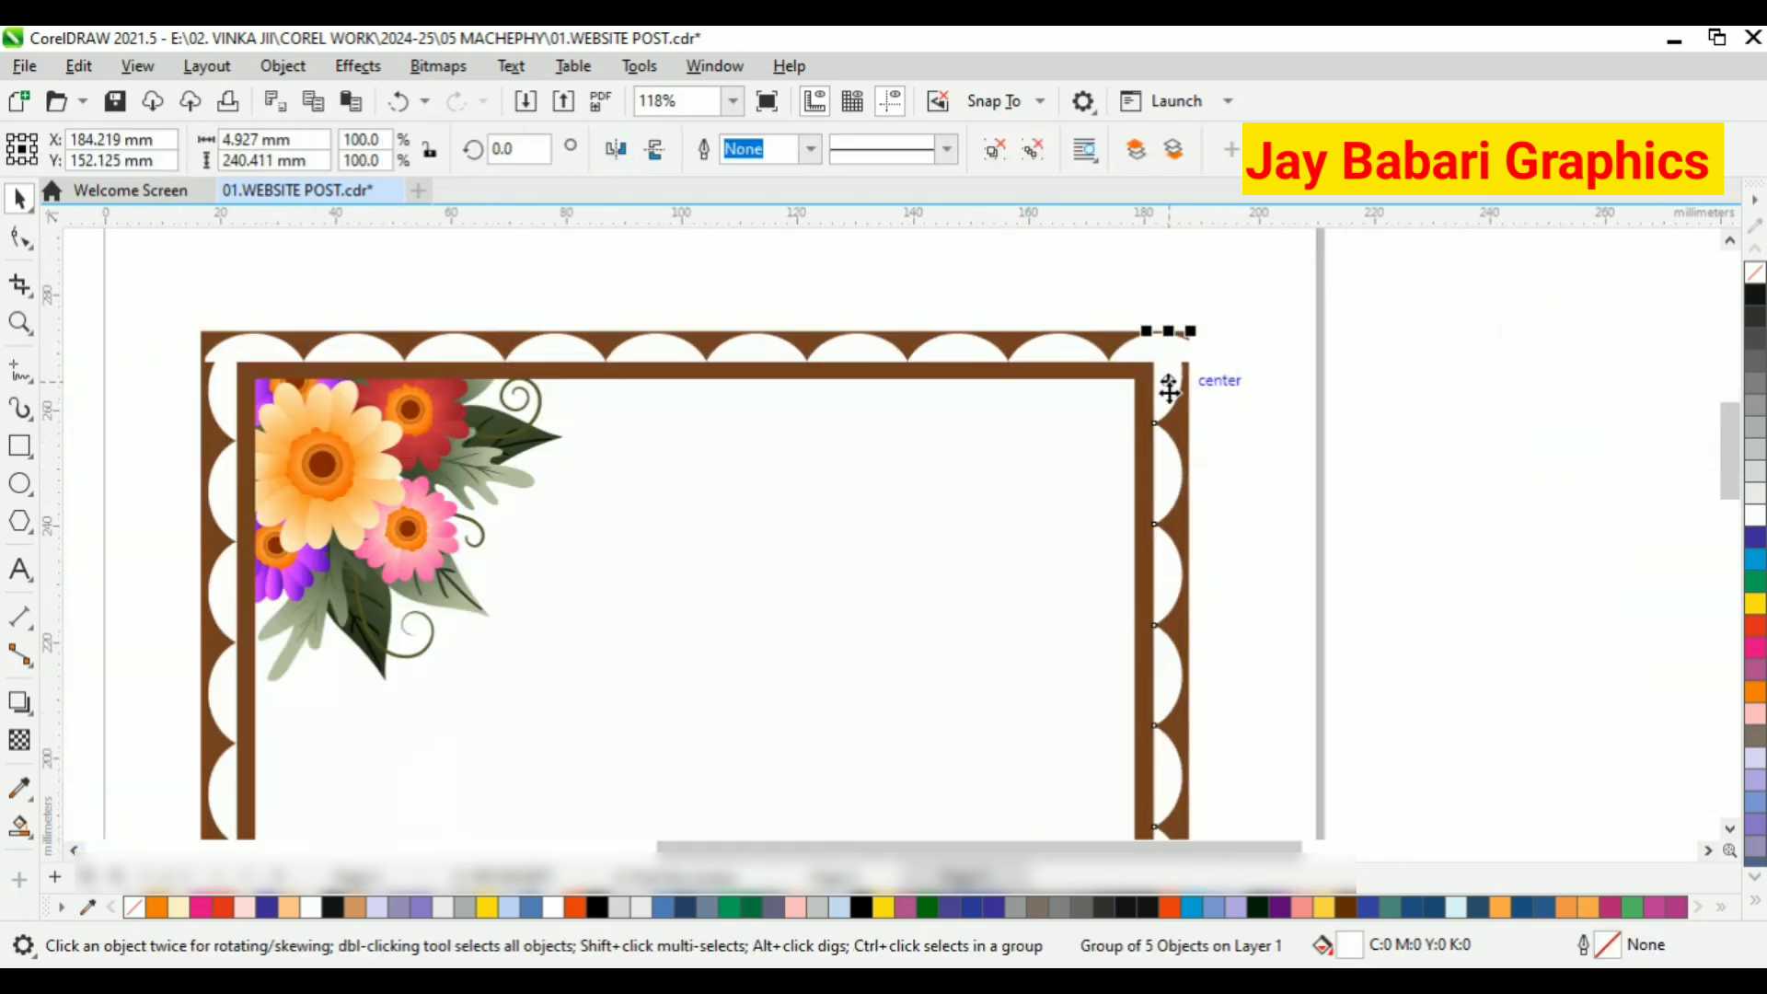
Shorten the top scalloped strip from its right end to about 167.9 mm wide and lower it to about Y 270.3 mm
drag(1208, 337, 1177, 339)
scroll(1177, 364, up, 3)
scroll(1172, 368, down, 1)
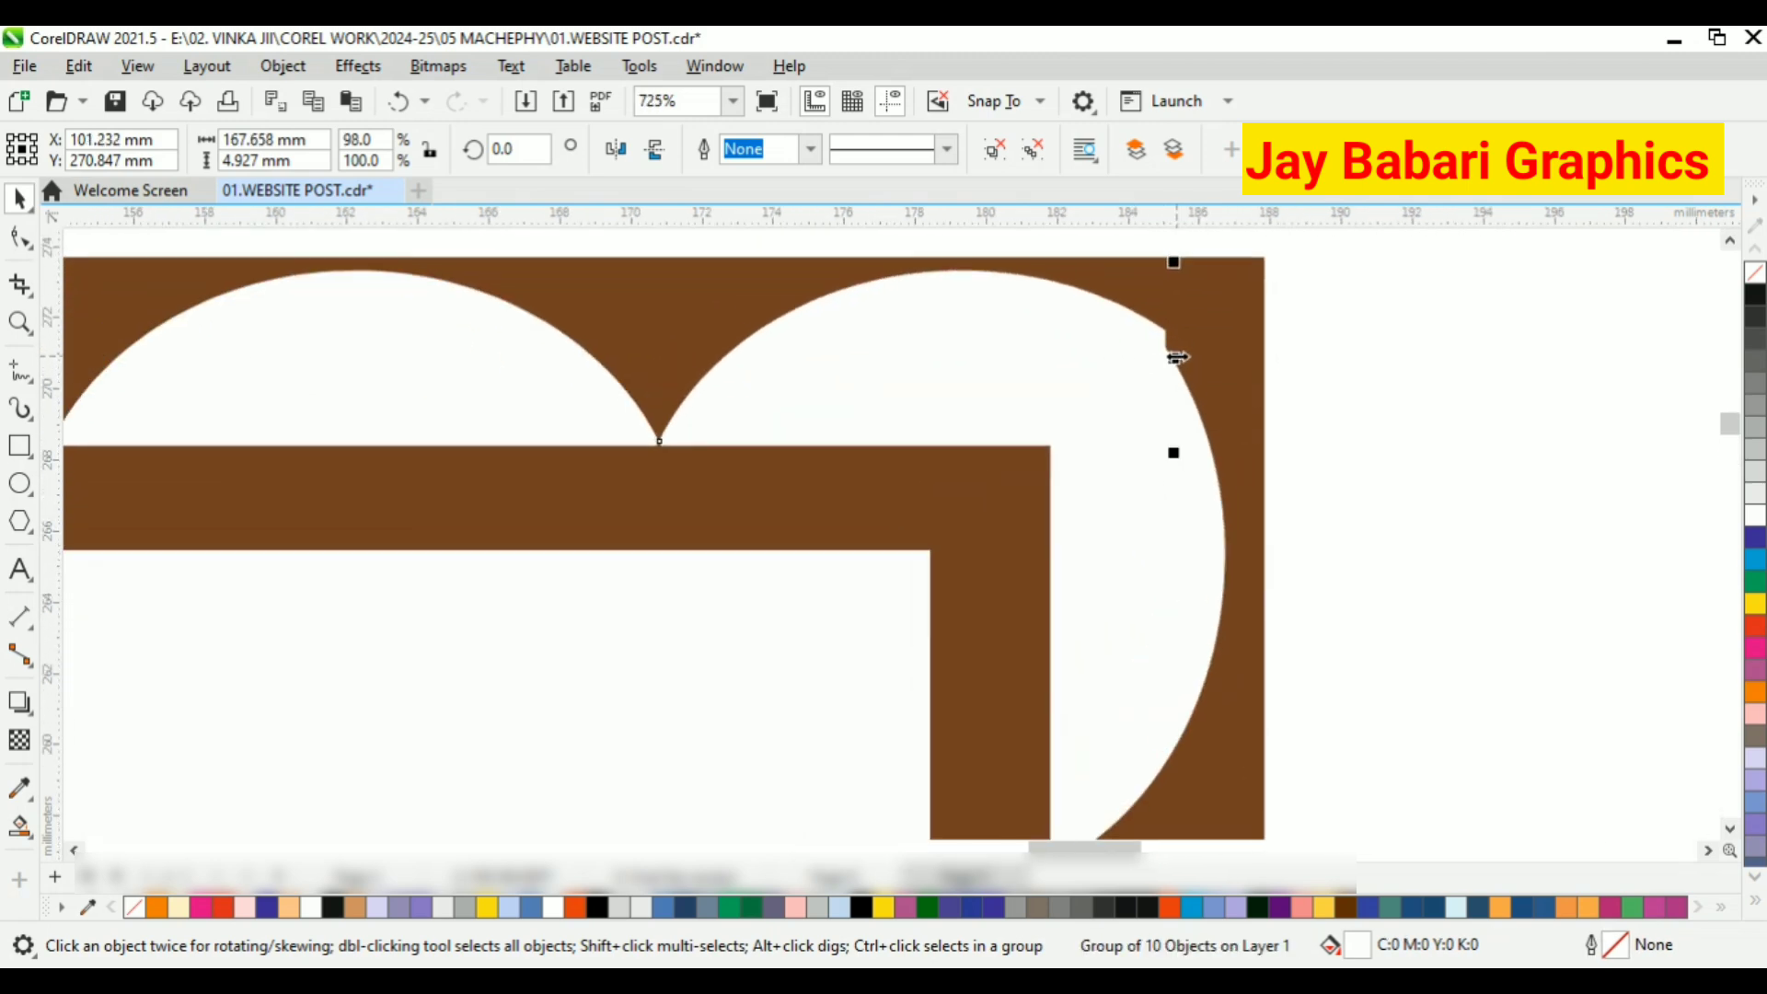
click(1178, 357)
drag(1115, 333, 1041, 370)
scroll(1141, 354, down, 6)
scroll(1149, 393, up, 2)
scroll(1041, 360, up, 3)
scroll(1047, 348, down, 4)
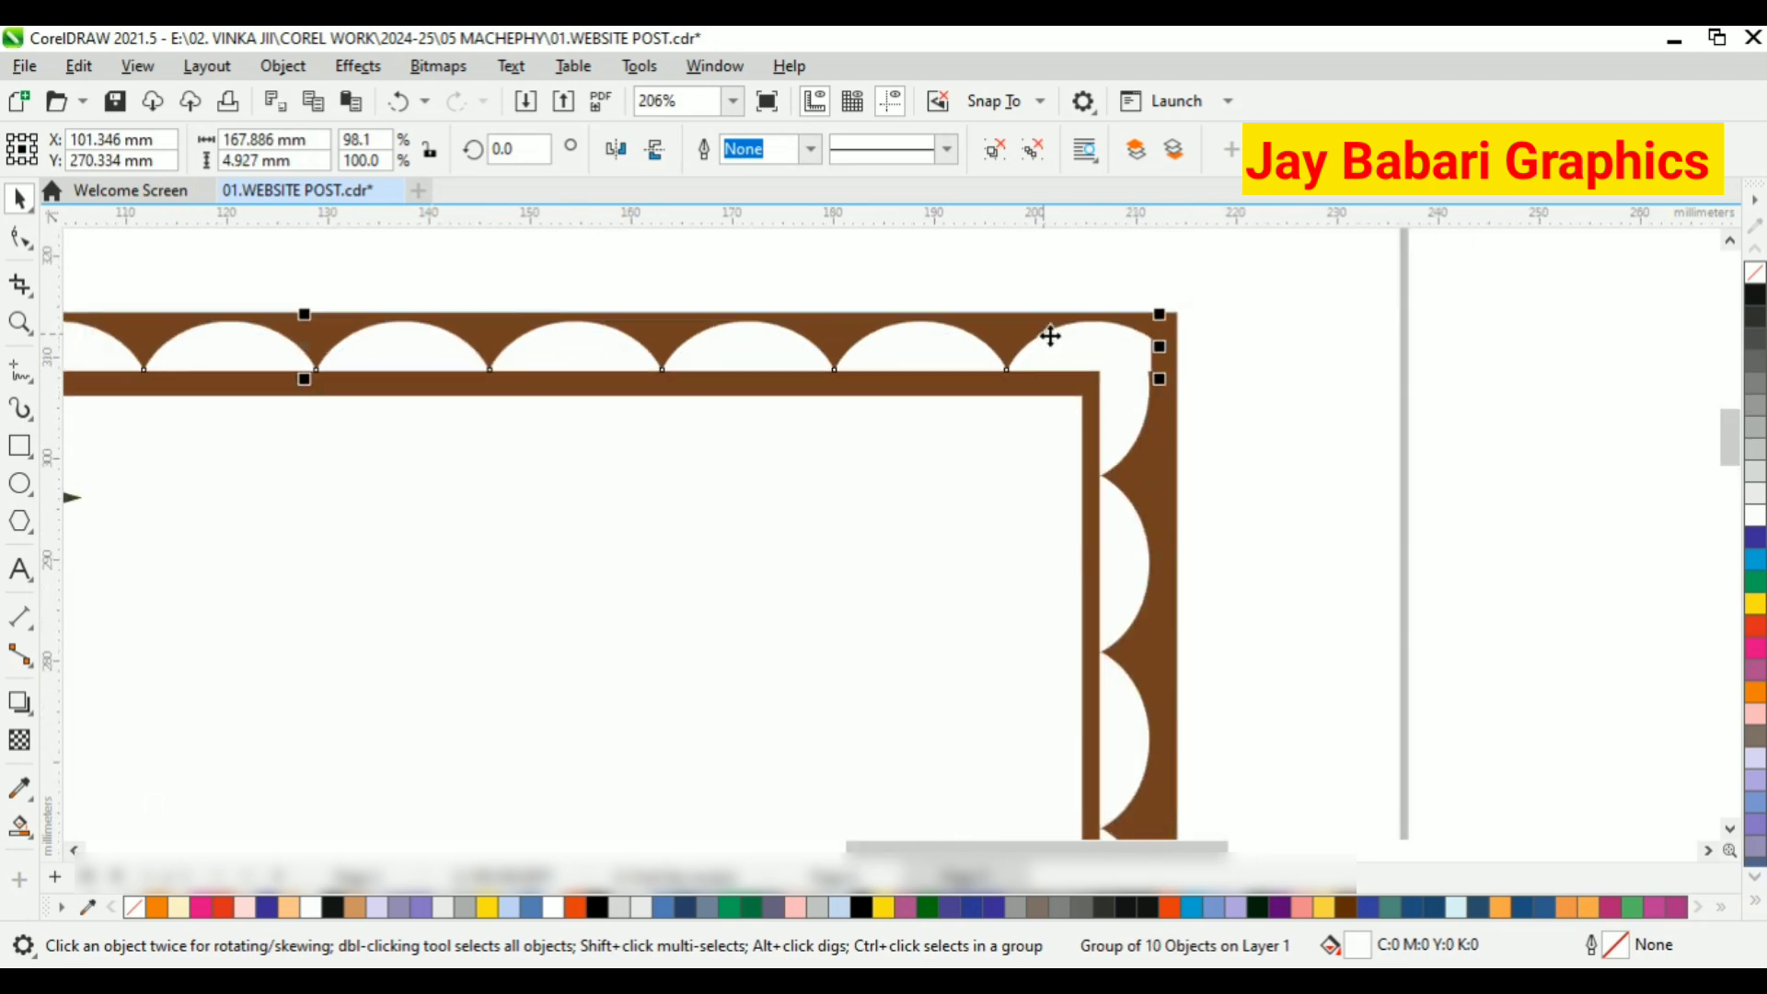
Move the bottom scalloped strip slightly right and down, centring it at about X 103.5 mm, Y 35.1 mm
scroll(1136, 395, down, 6)
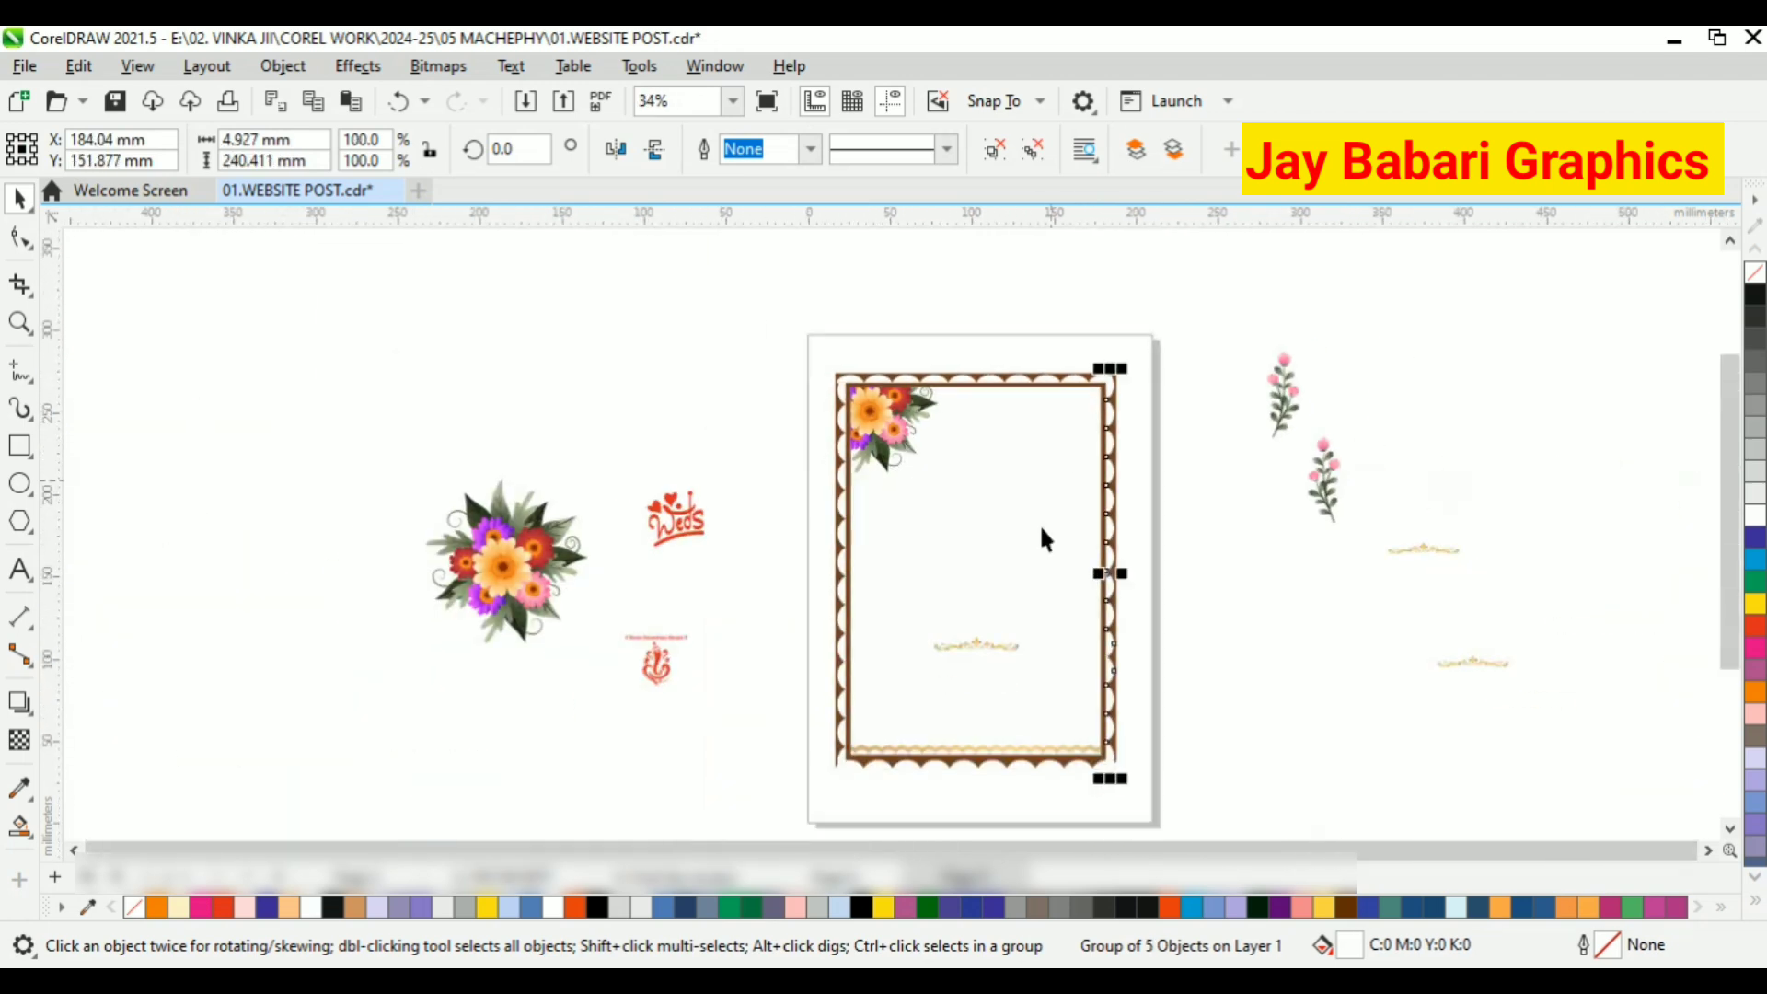
scroll(1046, 536, up, 4)
click(995, 676)
scroll(875, 643, up, 4)
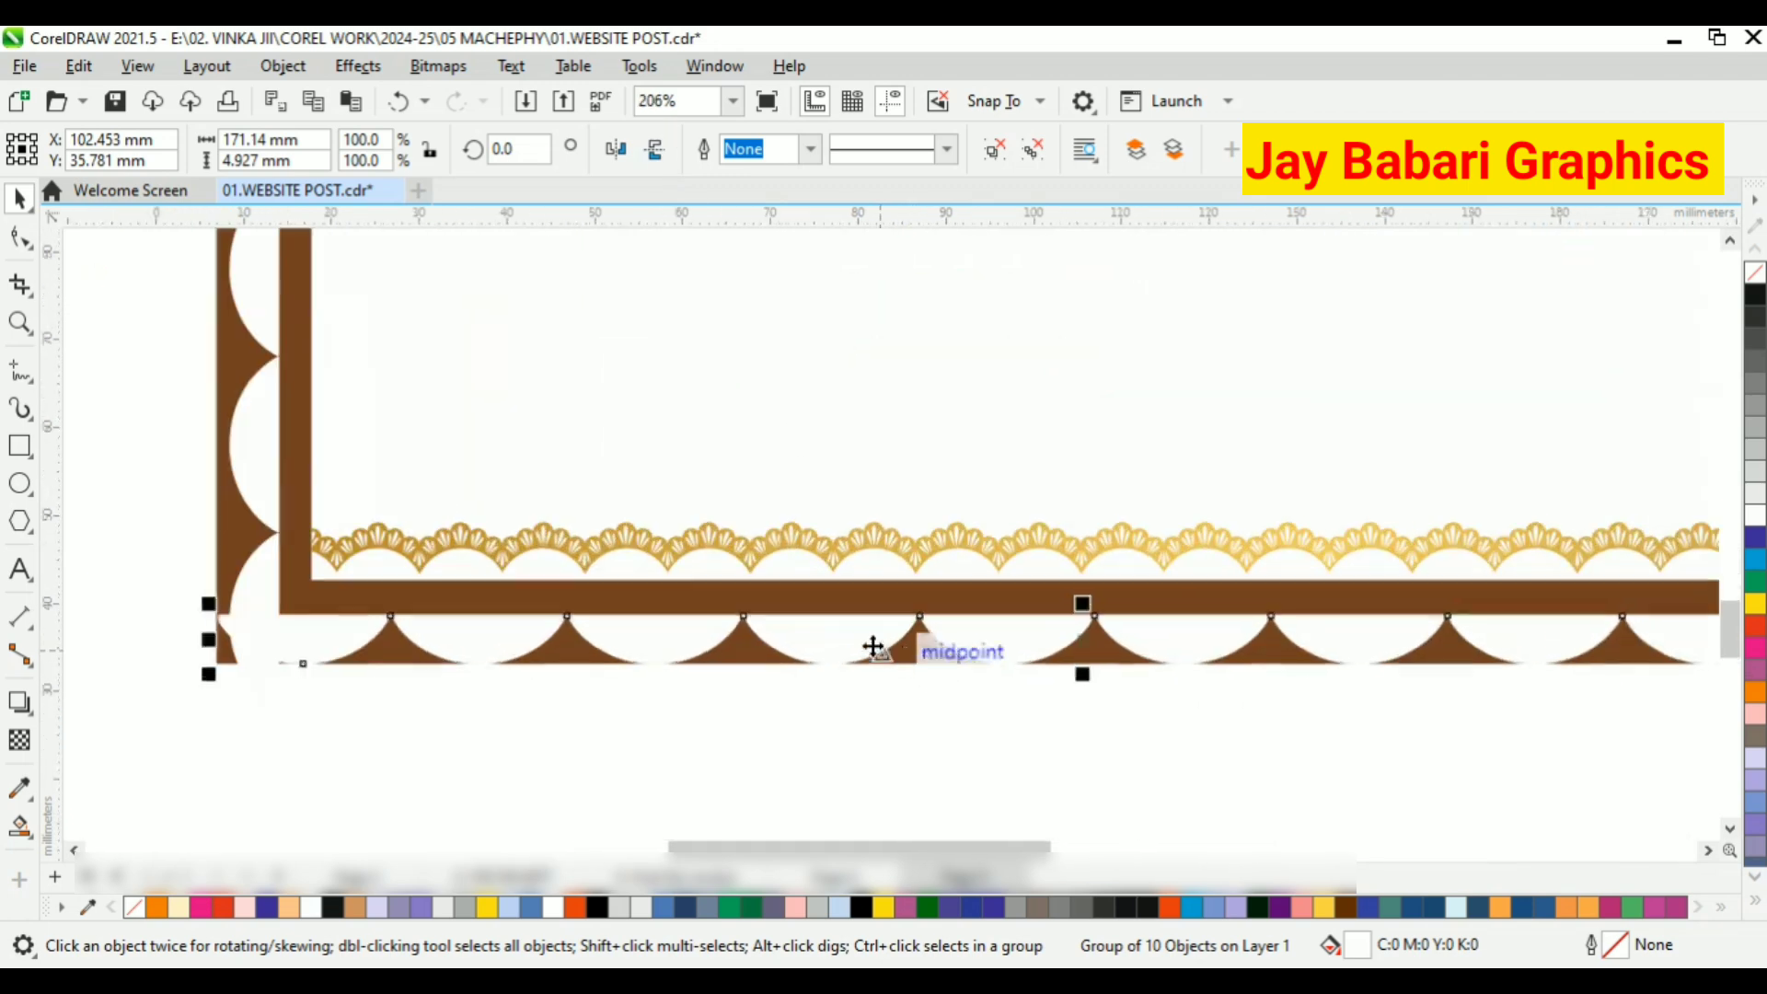
drag(947, 639, 957, 644)
scroll(796, 532, down, 2)
scroll(1288, 563, up, 2)
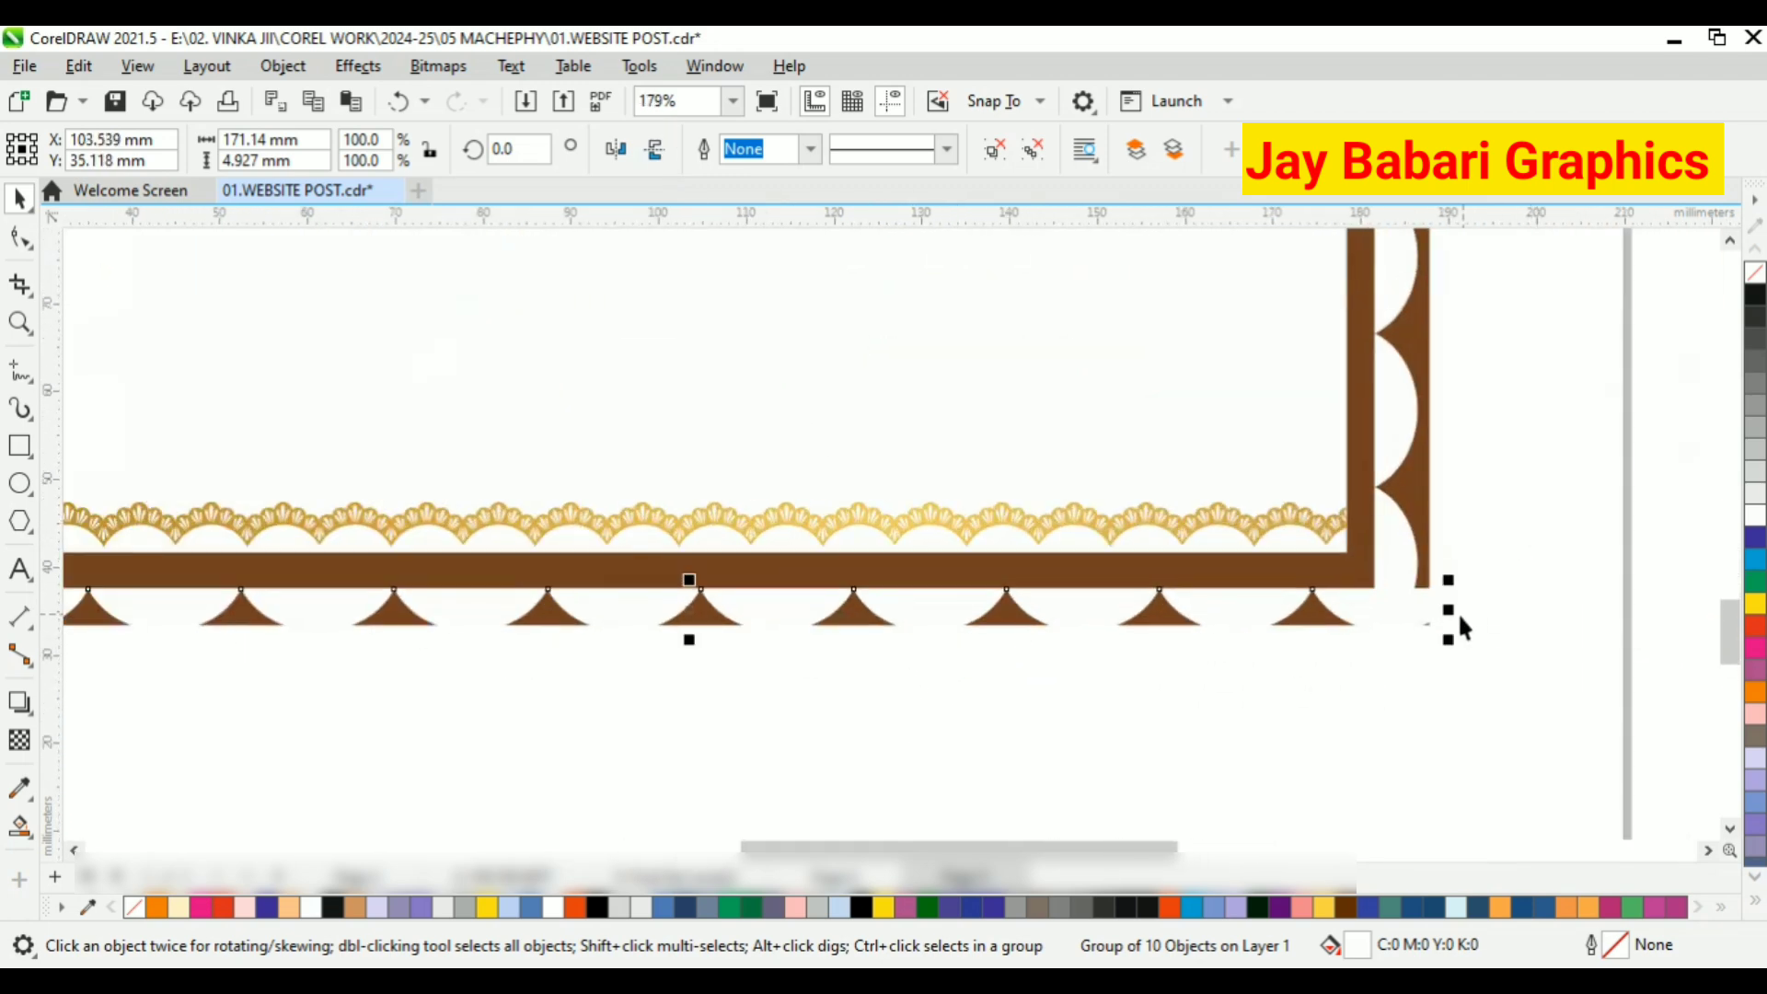
Shorten the bottom scalloped strip from its right end to about 167.3 mm wide and centre it at about X 101.2 mm, Y 36.4 mm
drag(1449, 610, 1407, 609)
click(1398, 630)
scroll(1401, 637, up, 1)
click(1255, 572)
drag(1242, 571, 1242, 557)
key(ctrl+z)
click(1182, 580)
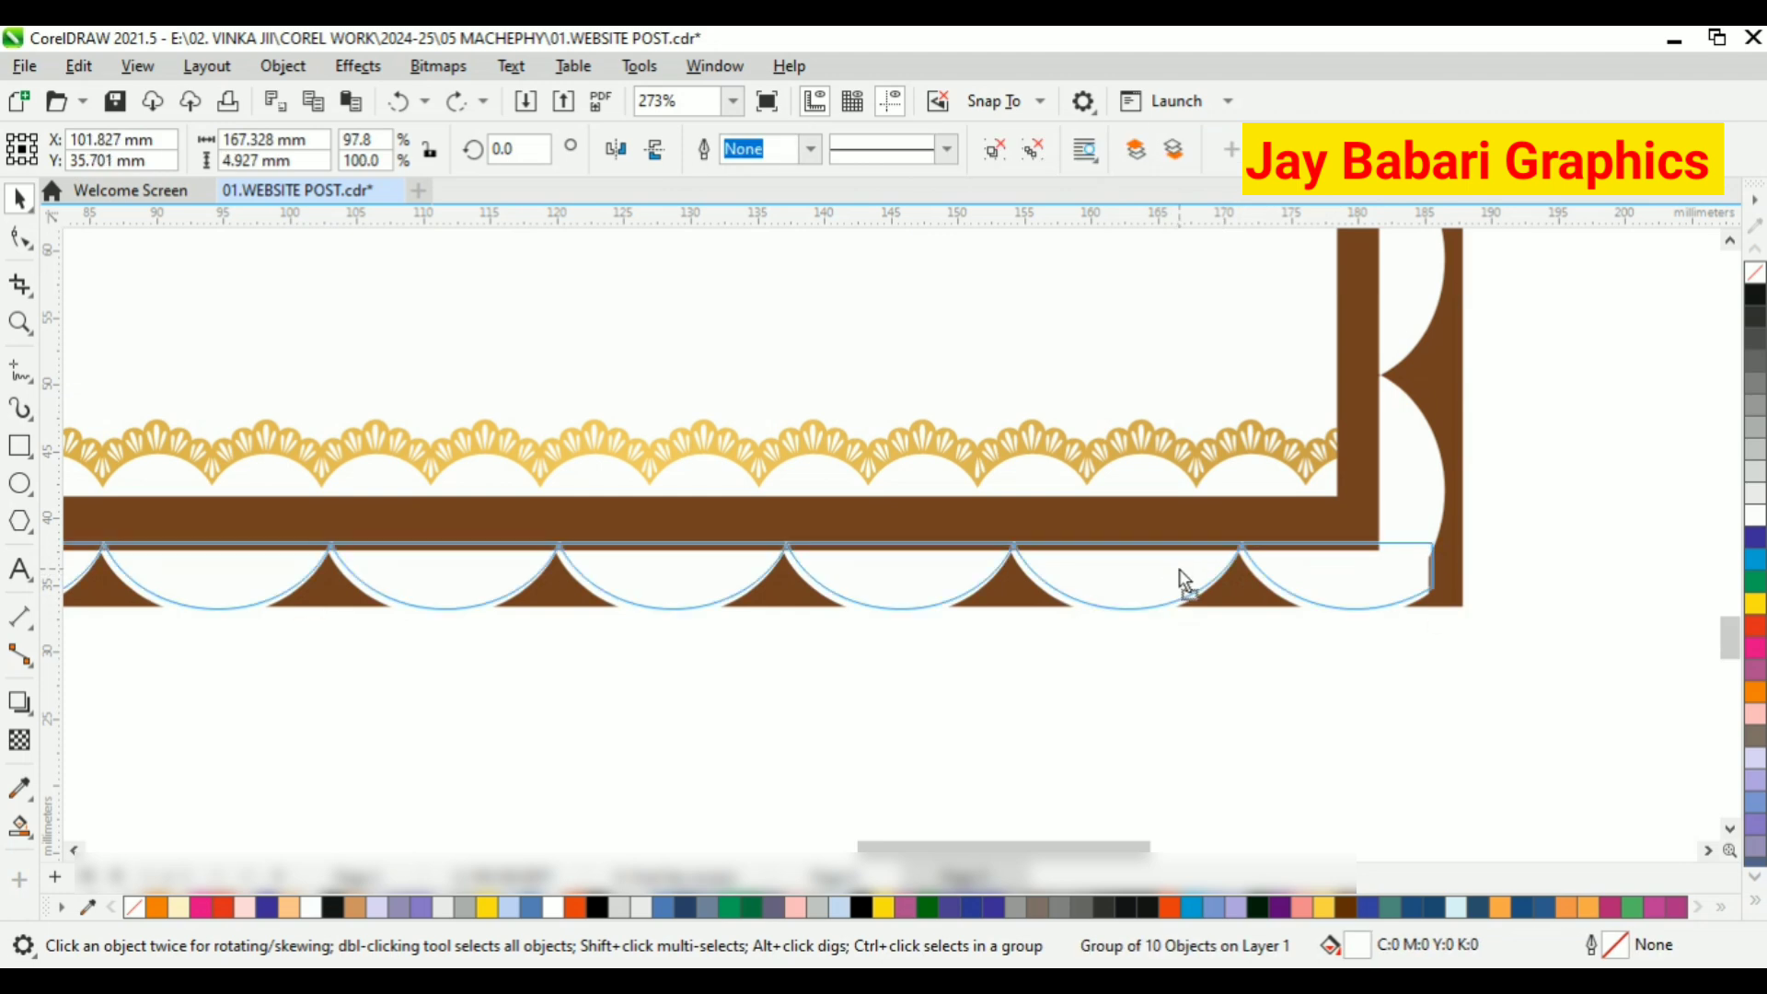
scroll(1270, 580, down, 3)
scroll(893, 568, up, 1)
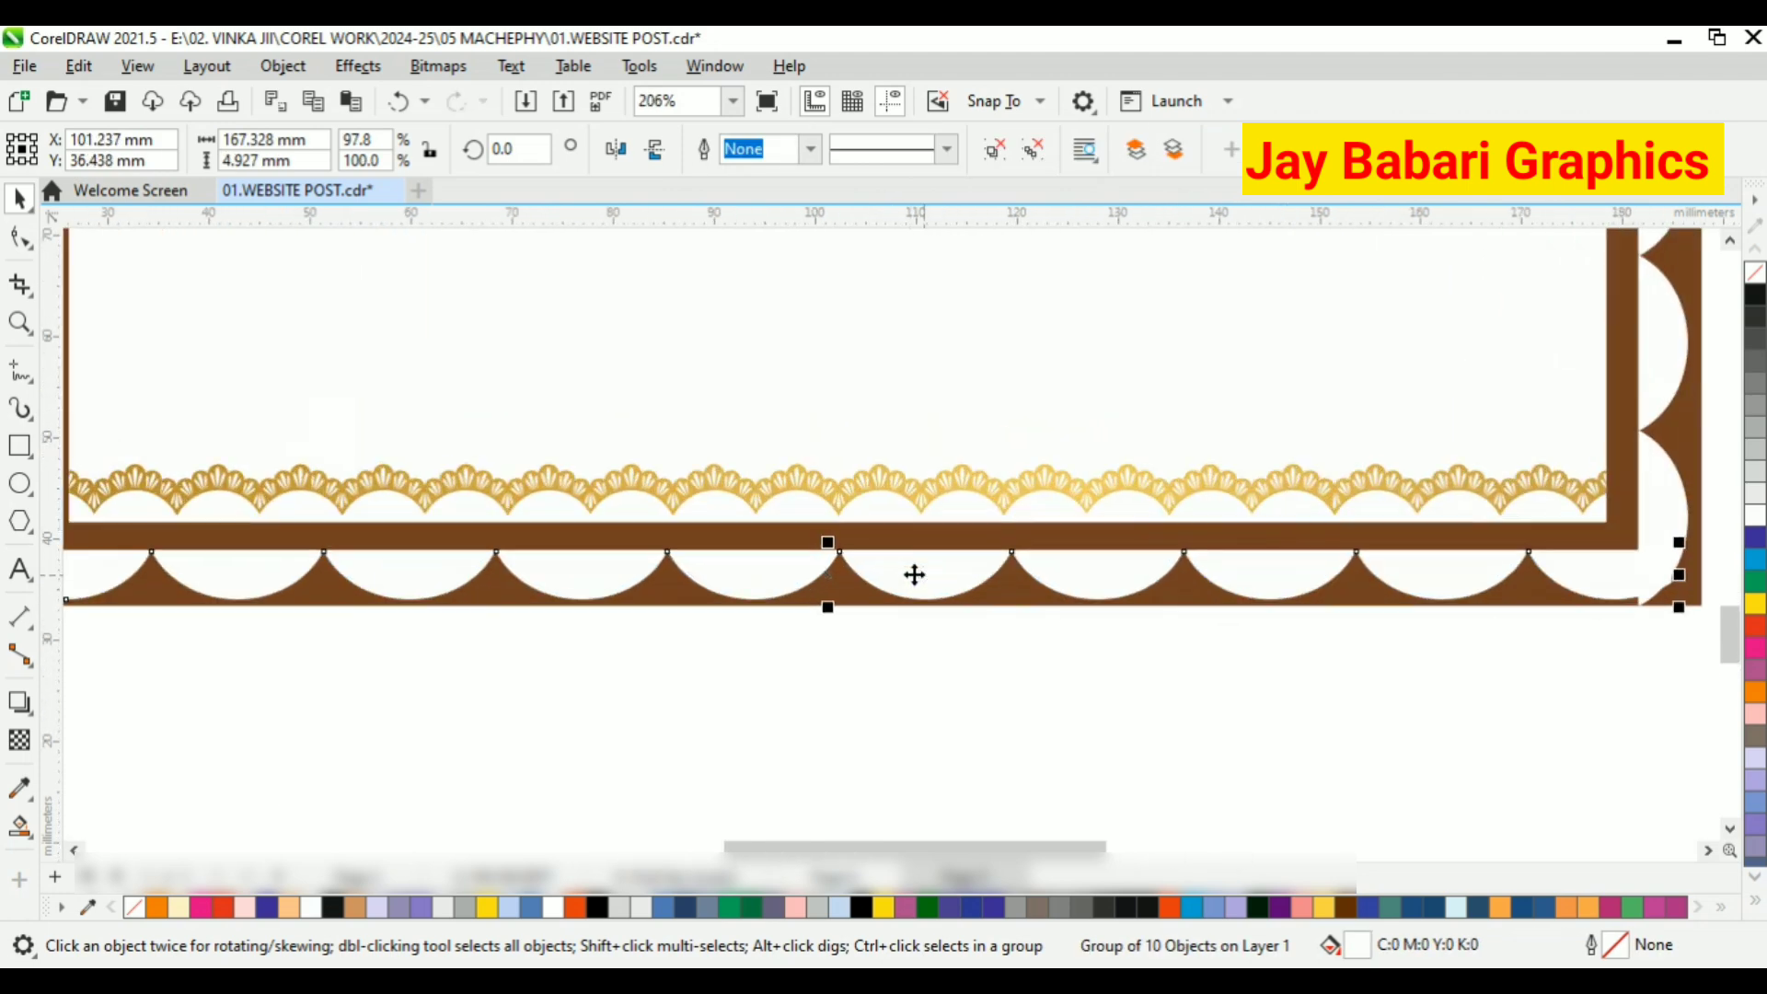
drag(915, 576, 926, 580)
Shorten the bottom scalloped strip from its left end to about 165.3 mm wide
scroll(926, 580, down, 5)
scroll(478, 585, up, 8)
drag(426, 594, 459, 592)
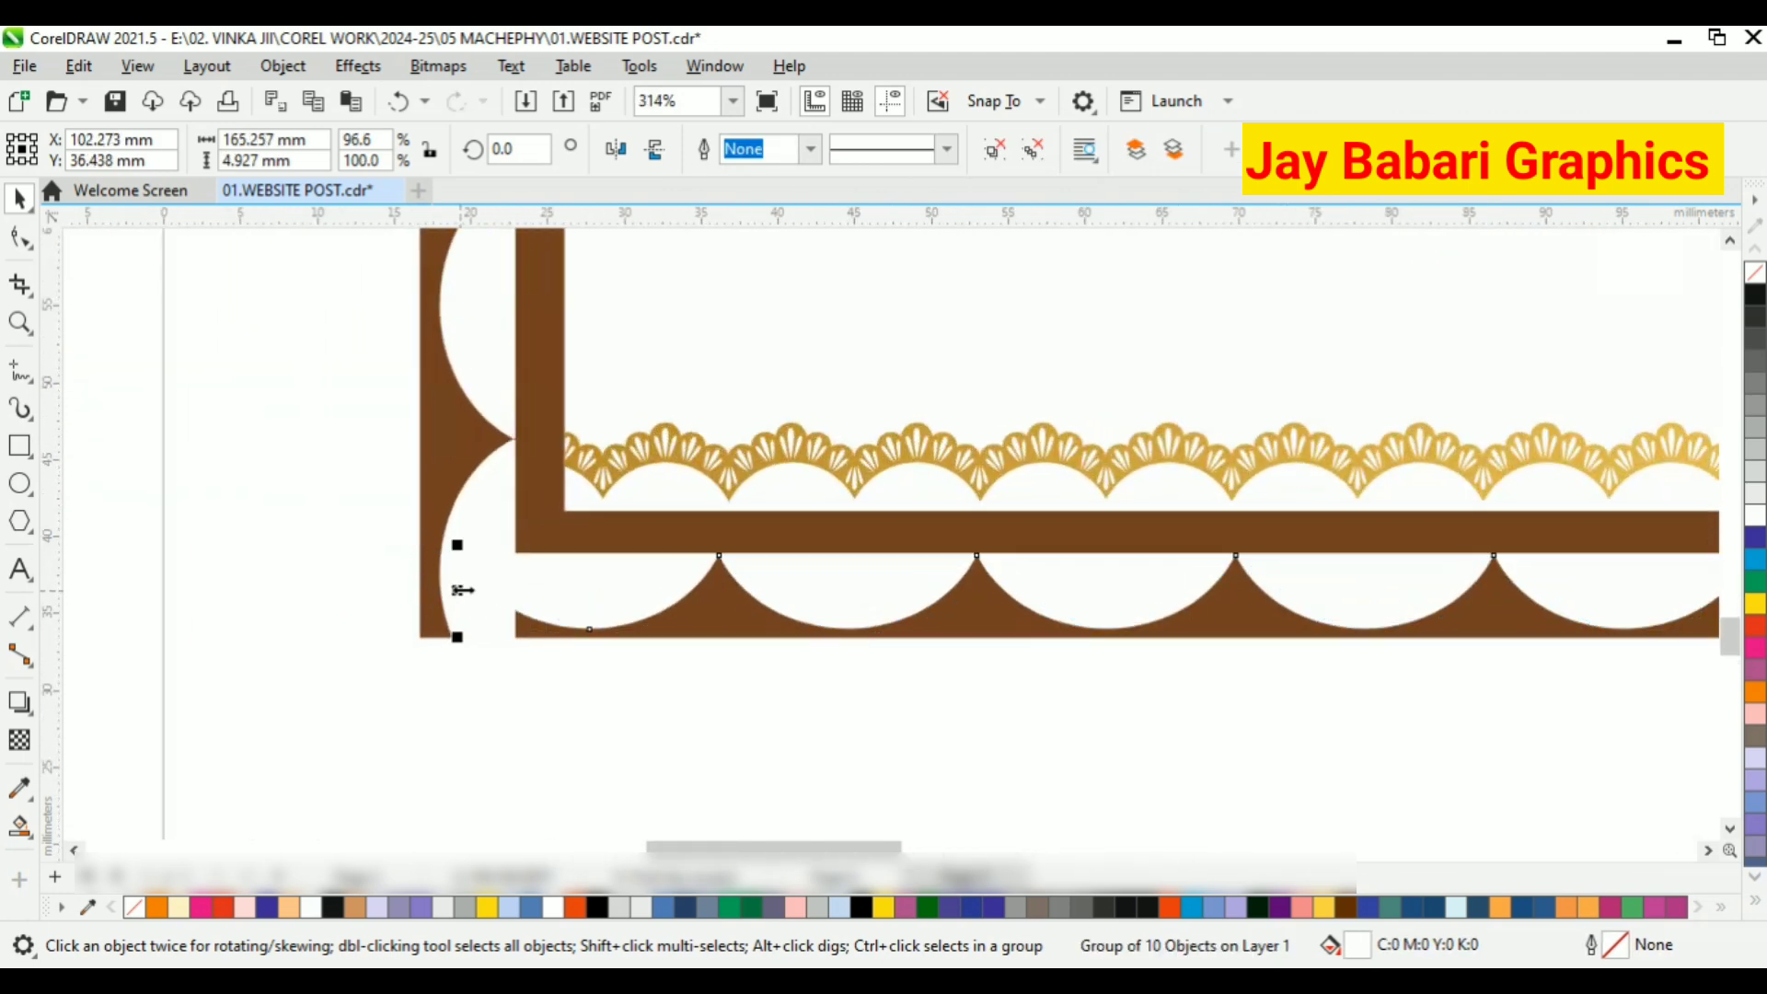
scroll(570, 593, down, 4)
Shorten the left scalloped strip from its lower end so it meets the bottom strip at the frame corner
click(577, 531)
scroll(571, 607, up, 4)
drag(550, 660, 544, 551)
scroll(565, 568, up, 1)
scroll(544, 557, down, 3)
scroll(543, 564, down, 1)
Shorten the right scalloped strip from its lower end to about 237.8 mm and centre it at about X 183.9 mm, Y 153.2 mm
click(1254, 567)
scroll(1233, 580, up, 3)
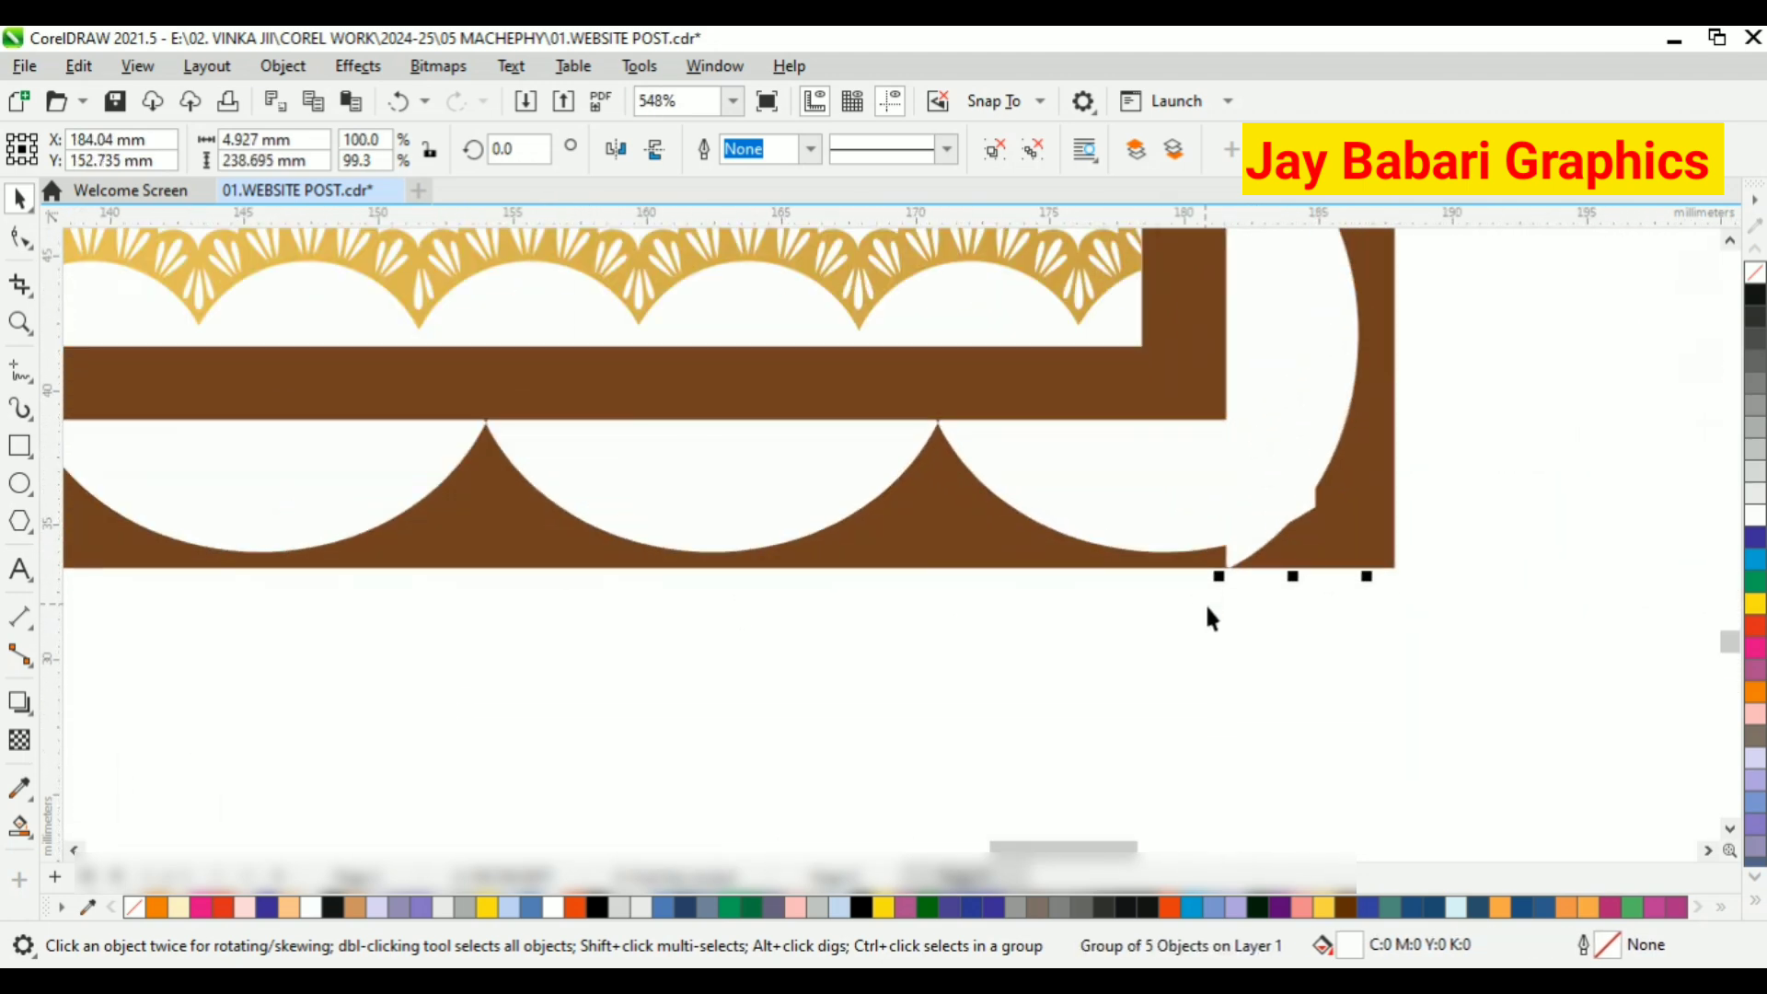
drag(1292, 580, 1290, 556)
drag(1268, 483, 1289, 492)
key(ctrl+z)
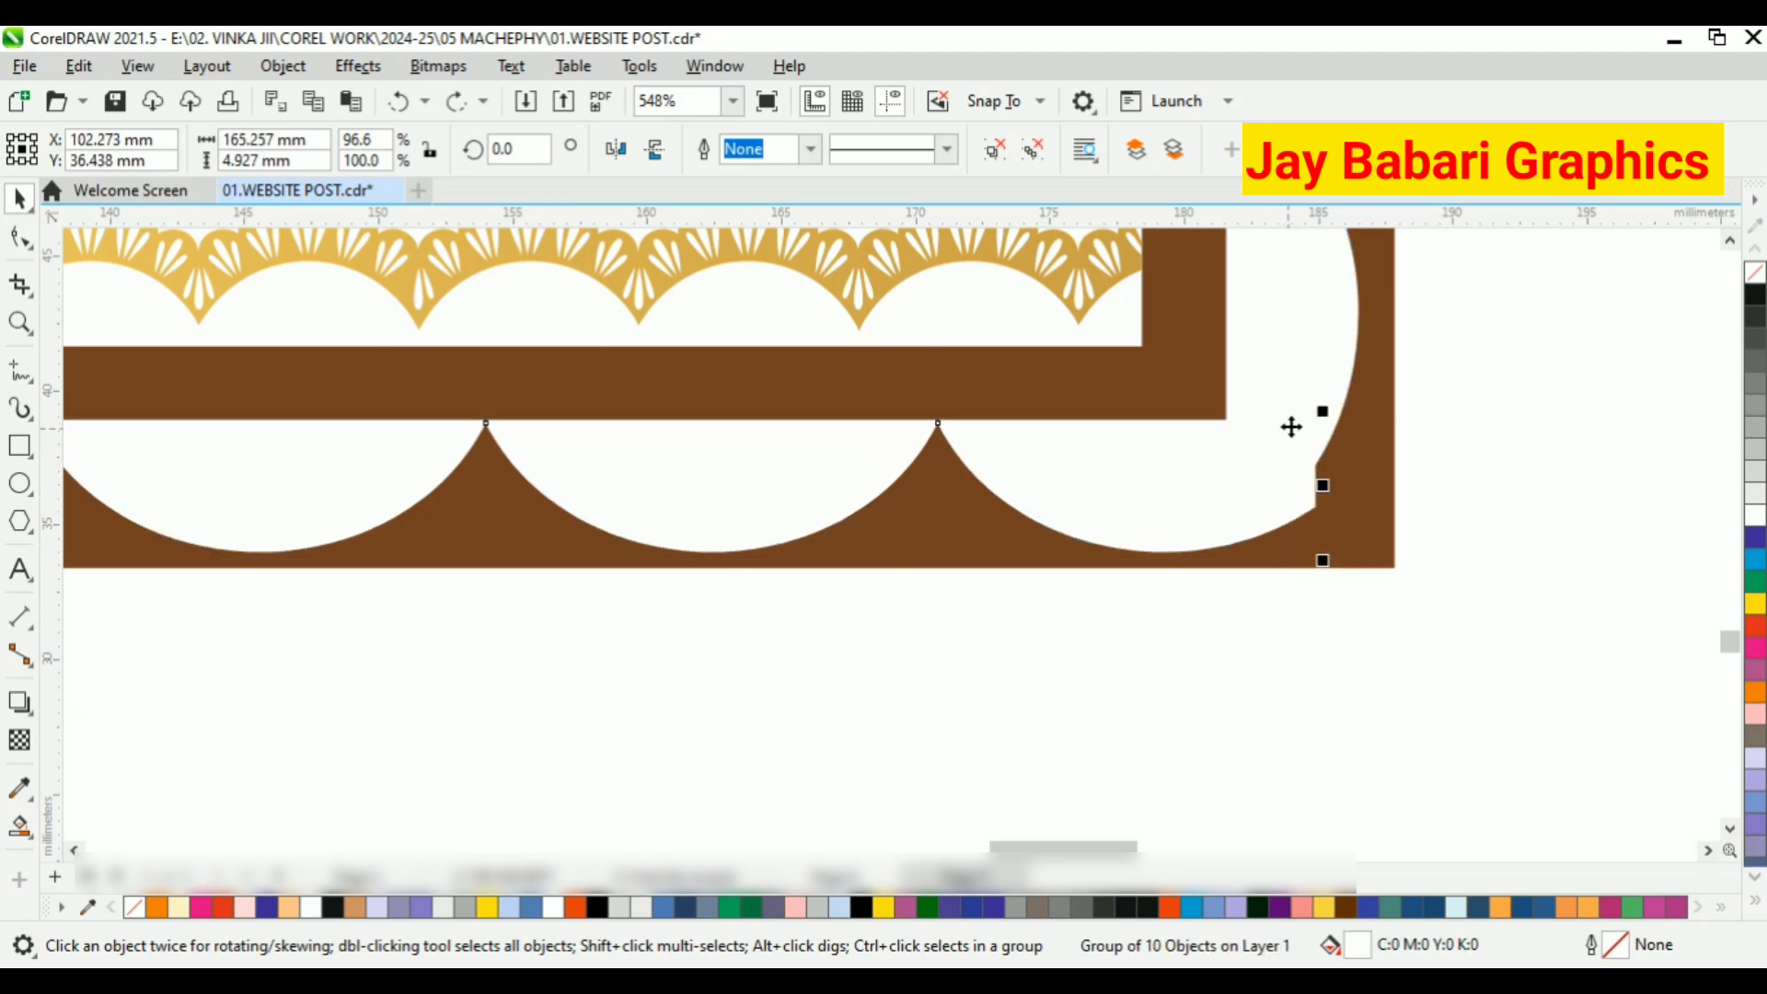
click(1345, 396)
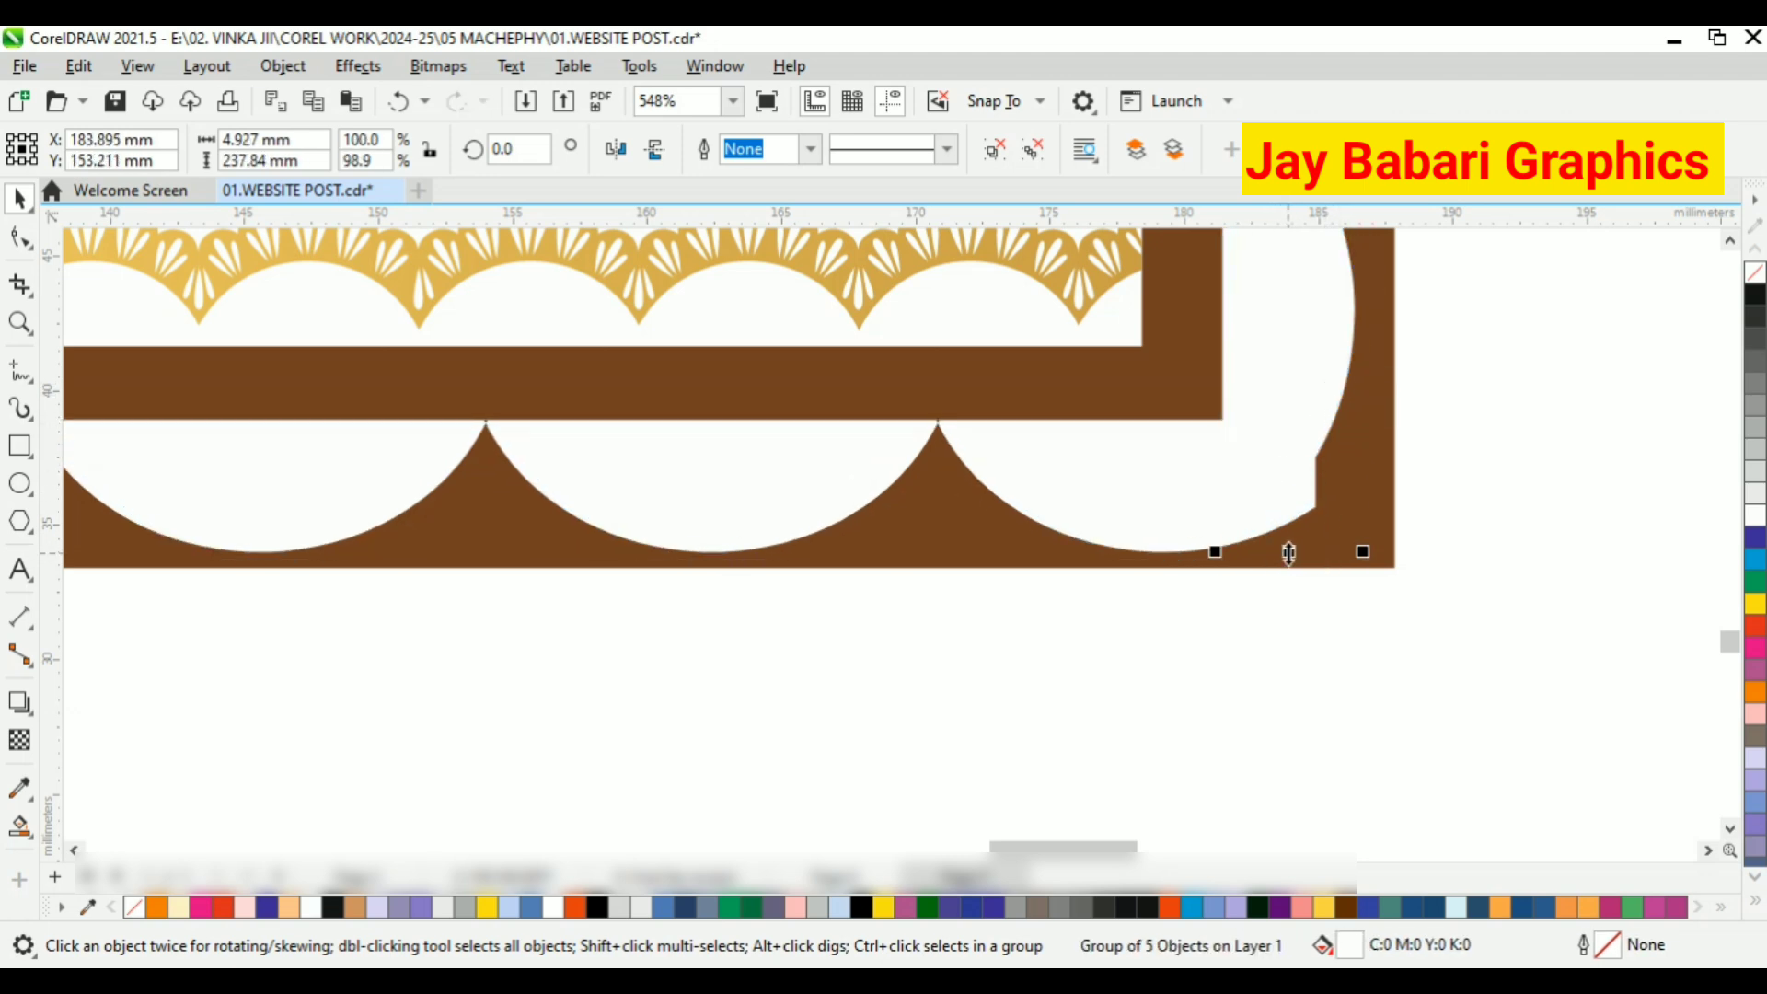
key(Escape)
Trim the right scalloped strip slightly at its upper end where it meets the top strip
scroll(1287, 479, down, 8)
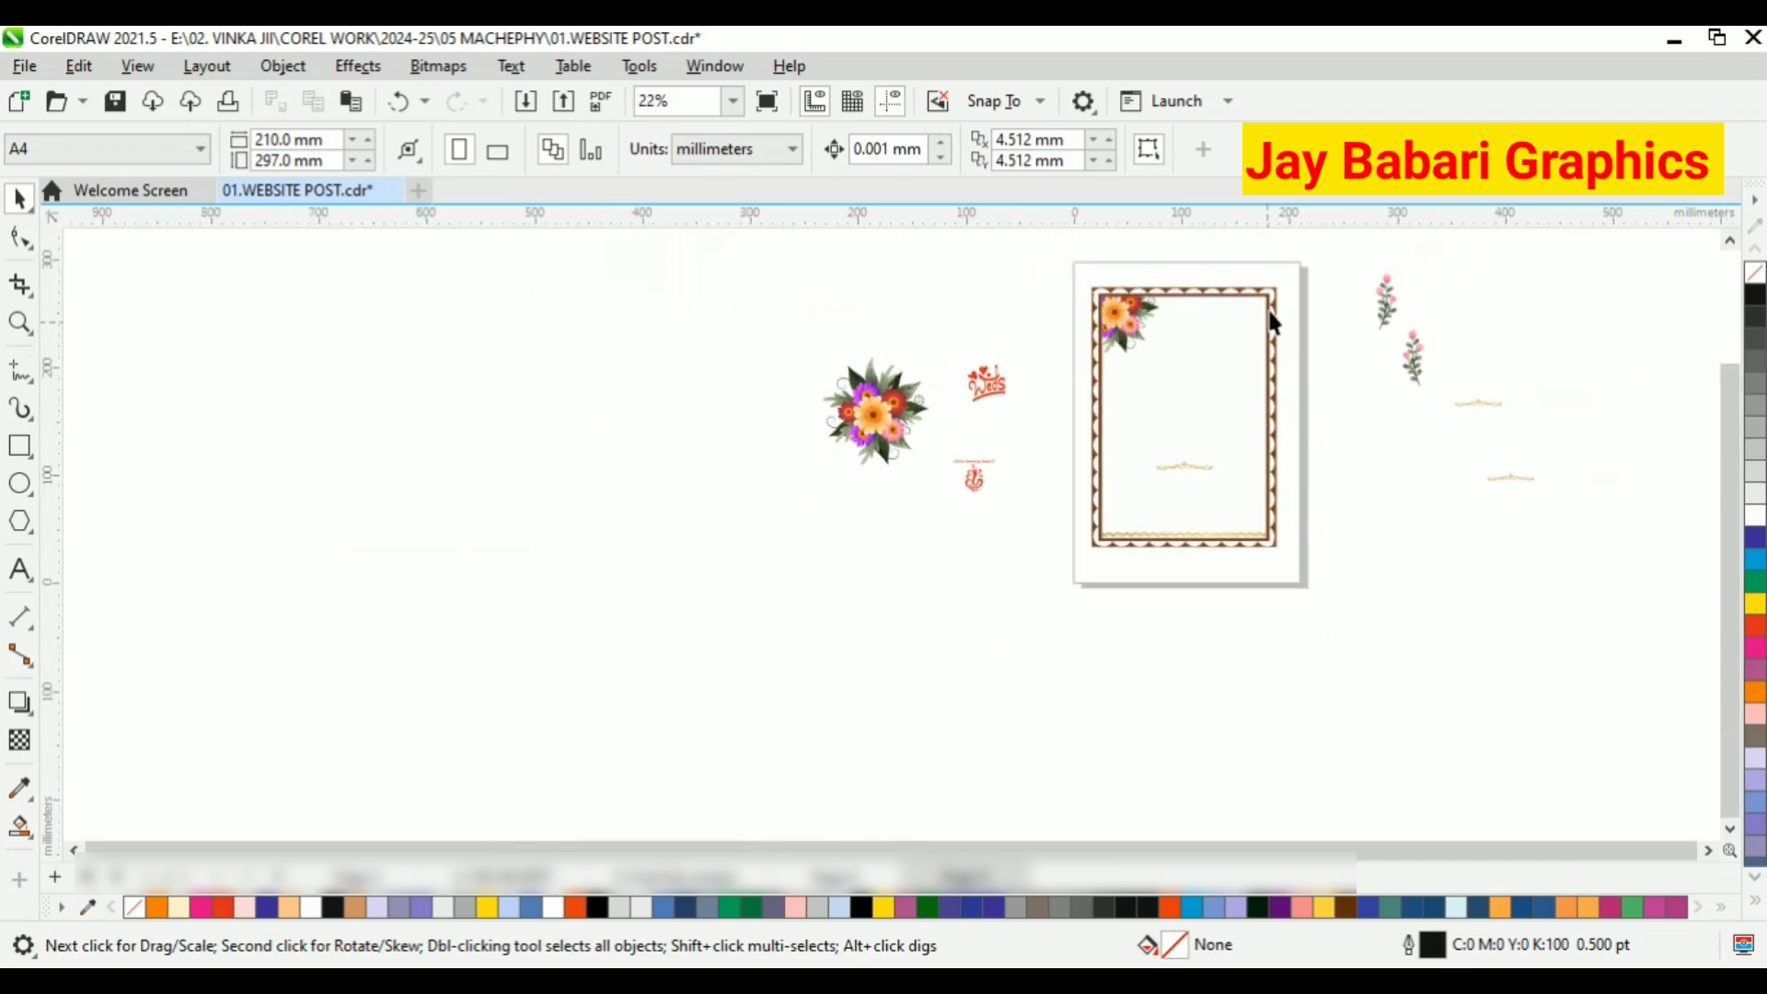
scroll(1240, 319, up, 4)
scroll(1239, 320, up, 2)
click(1238, 285)
scroll(1228, 289, up, 2)
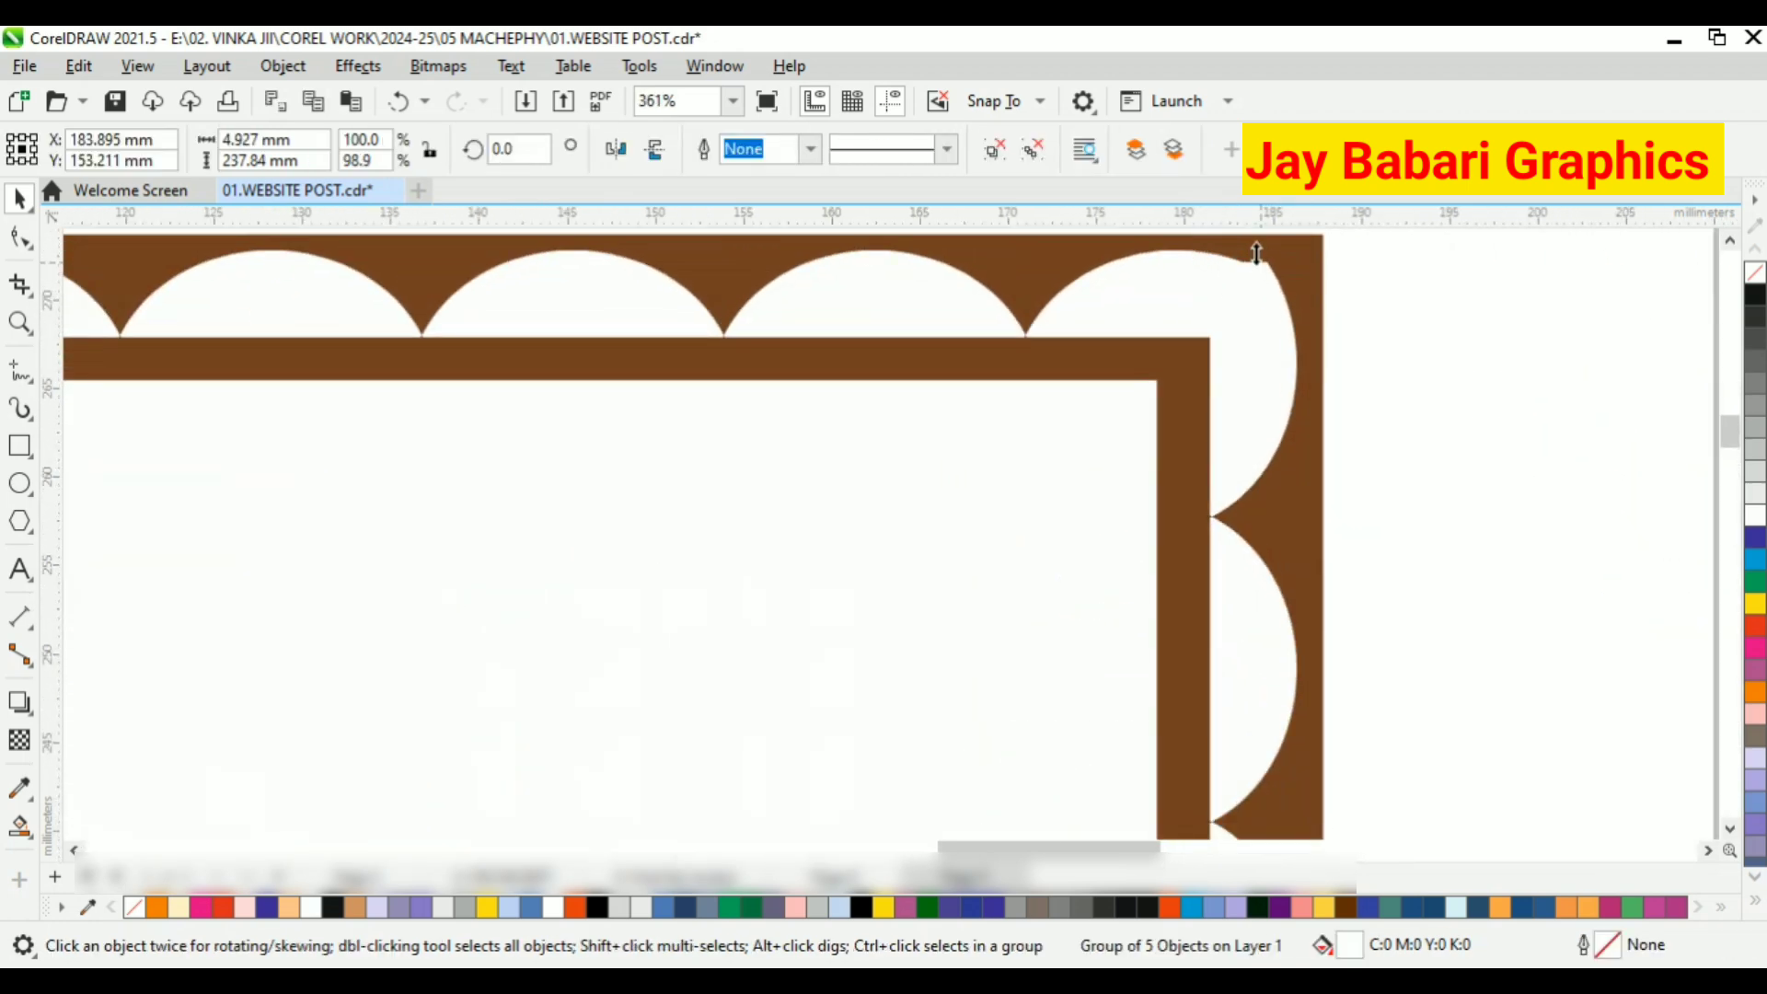
mouse_move(1256, 253)
mouse_down()
mouse_move(1255, 269)
mouse_move(1284, 269)
mouse_up()
scroll(1259, 276, up, 2)
scroll(1282, 326, down, 2)
Try to lower the top scalloped strip to about Y 269.9 mm
click(1135, 307)
drag(1133, 307, 1117, 321)
click(1117, 320)
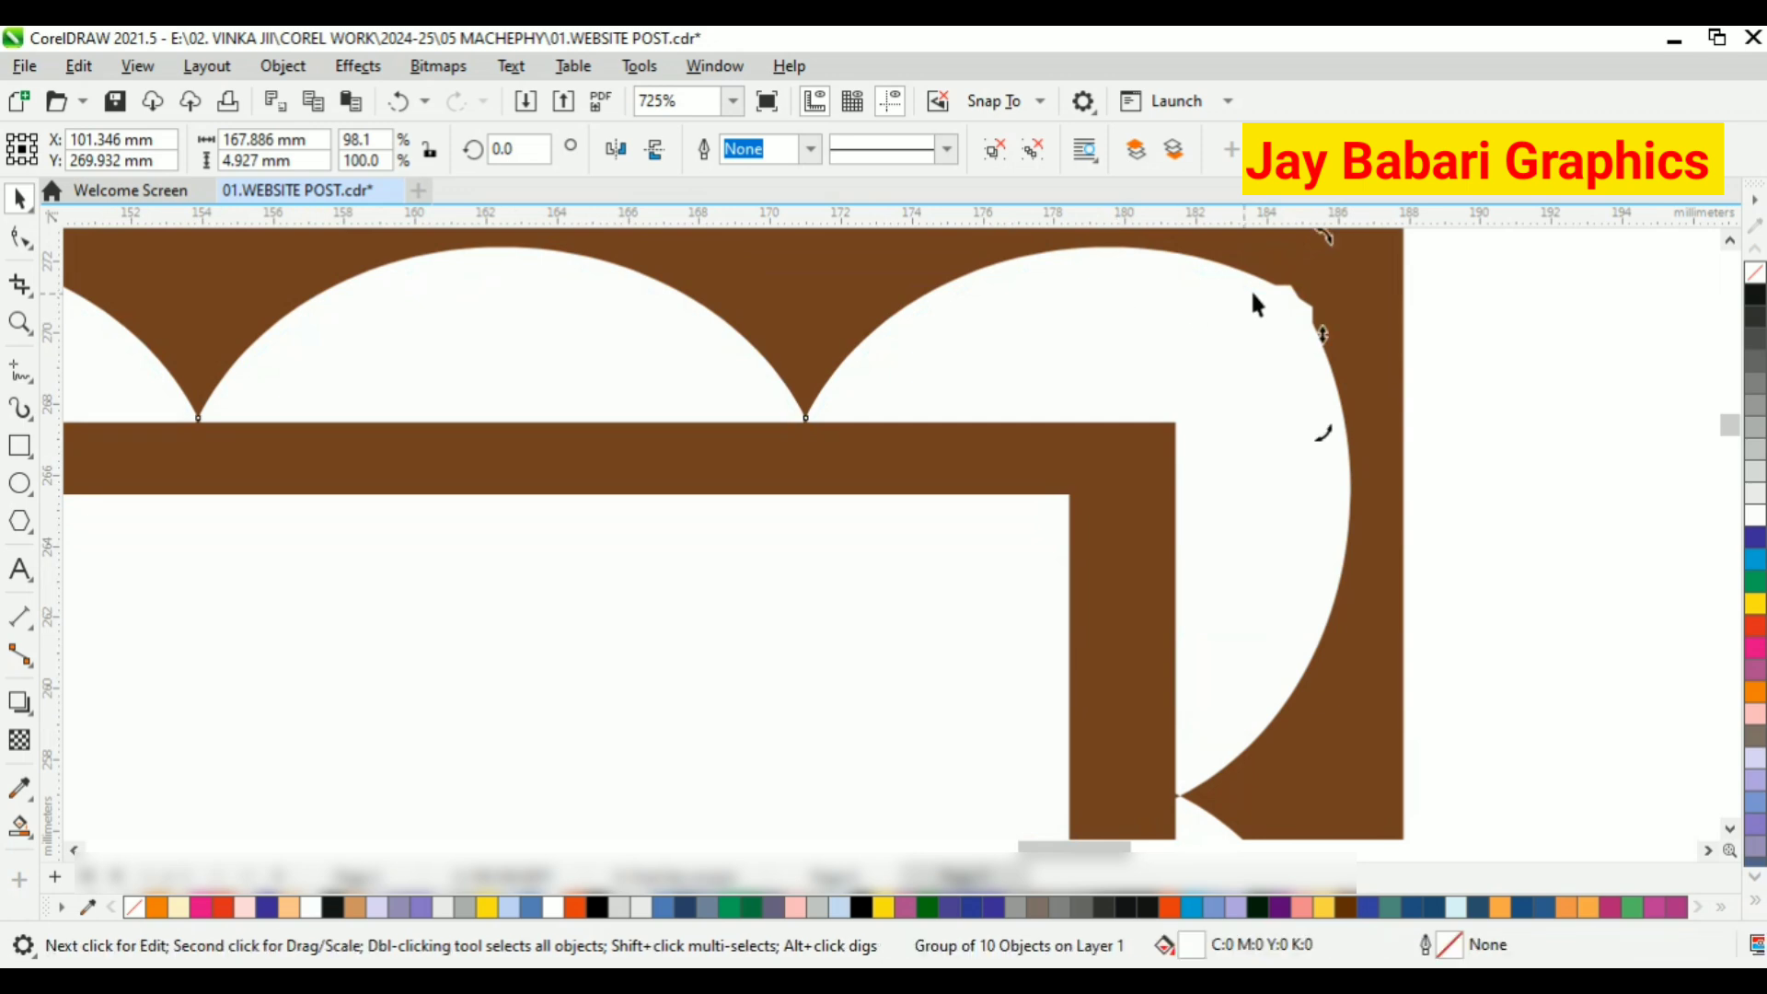
click(1193, 326)
scroll(1197, 340, down, 7)
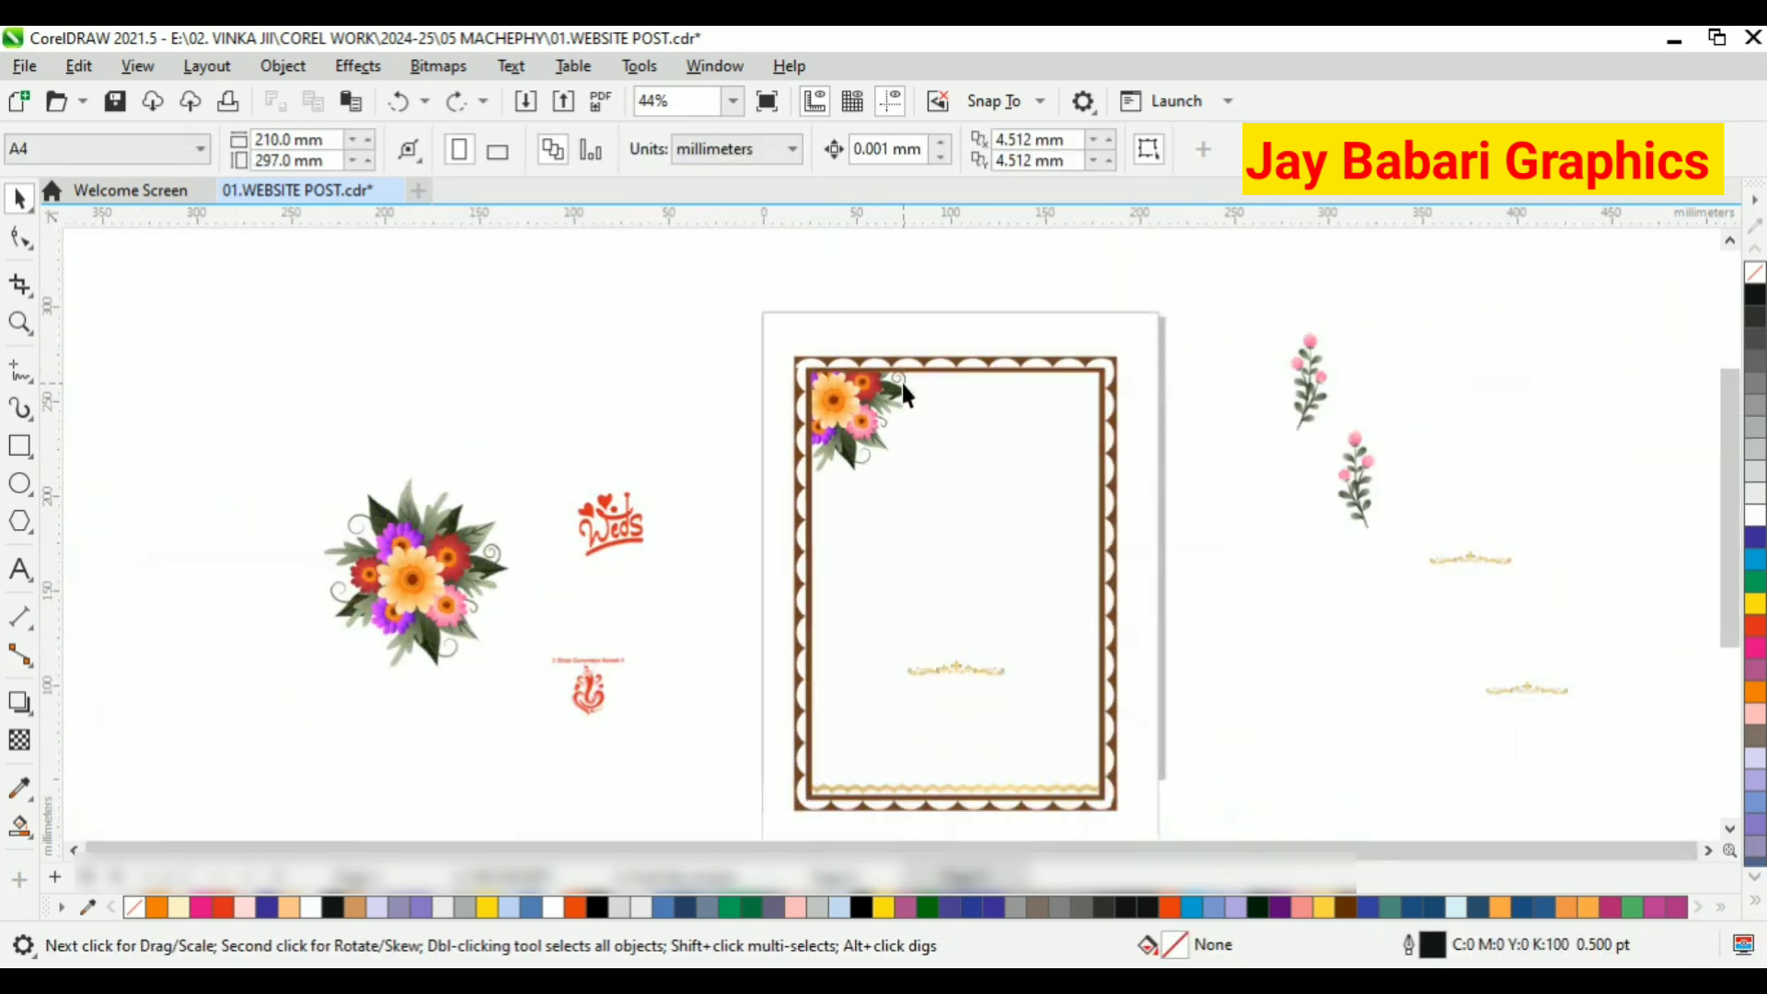
scroll(902, 383, up, 3)
click(880, 322)
scroll(1049, 304, down, 1)
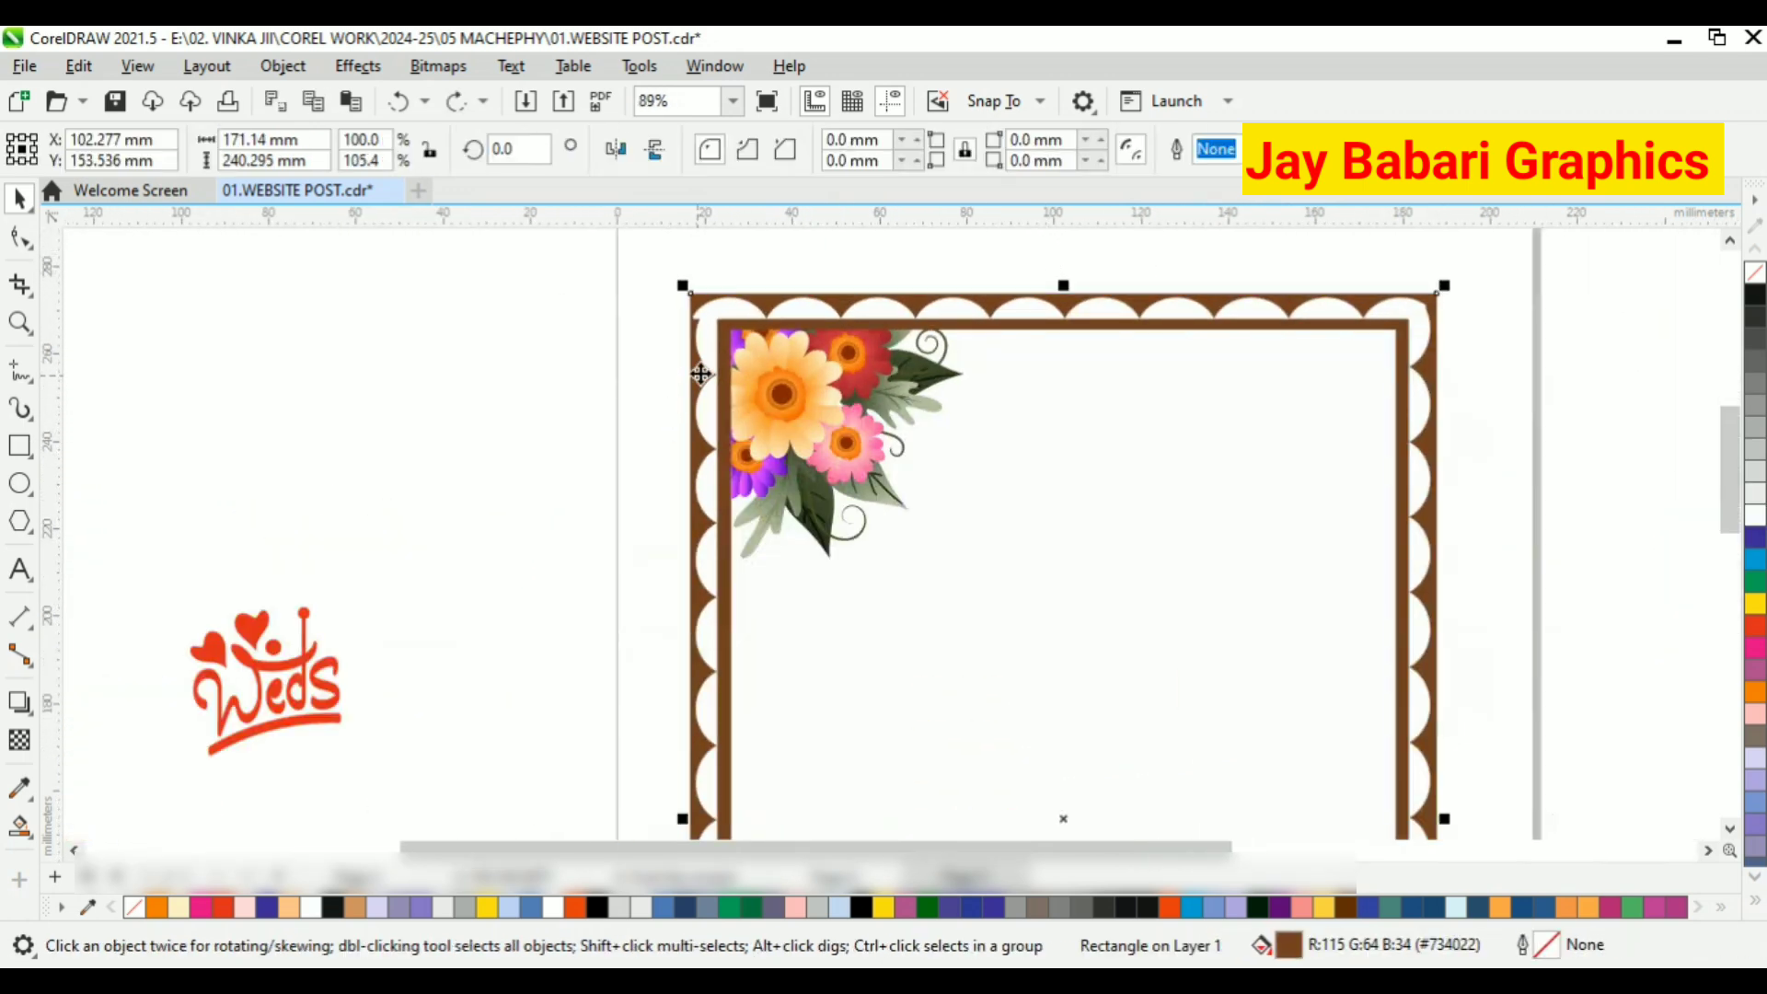
scroll(726, 419, up, 1)
shift+click(719, 324)
scroll(720, 324, down, 2)
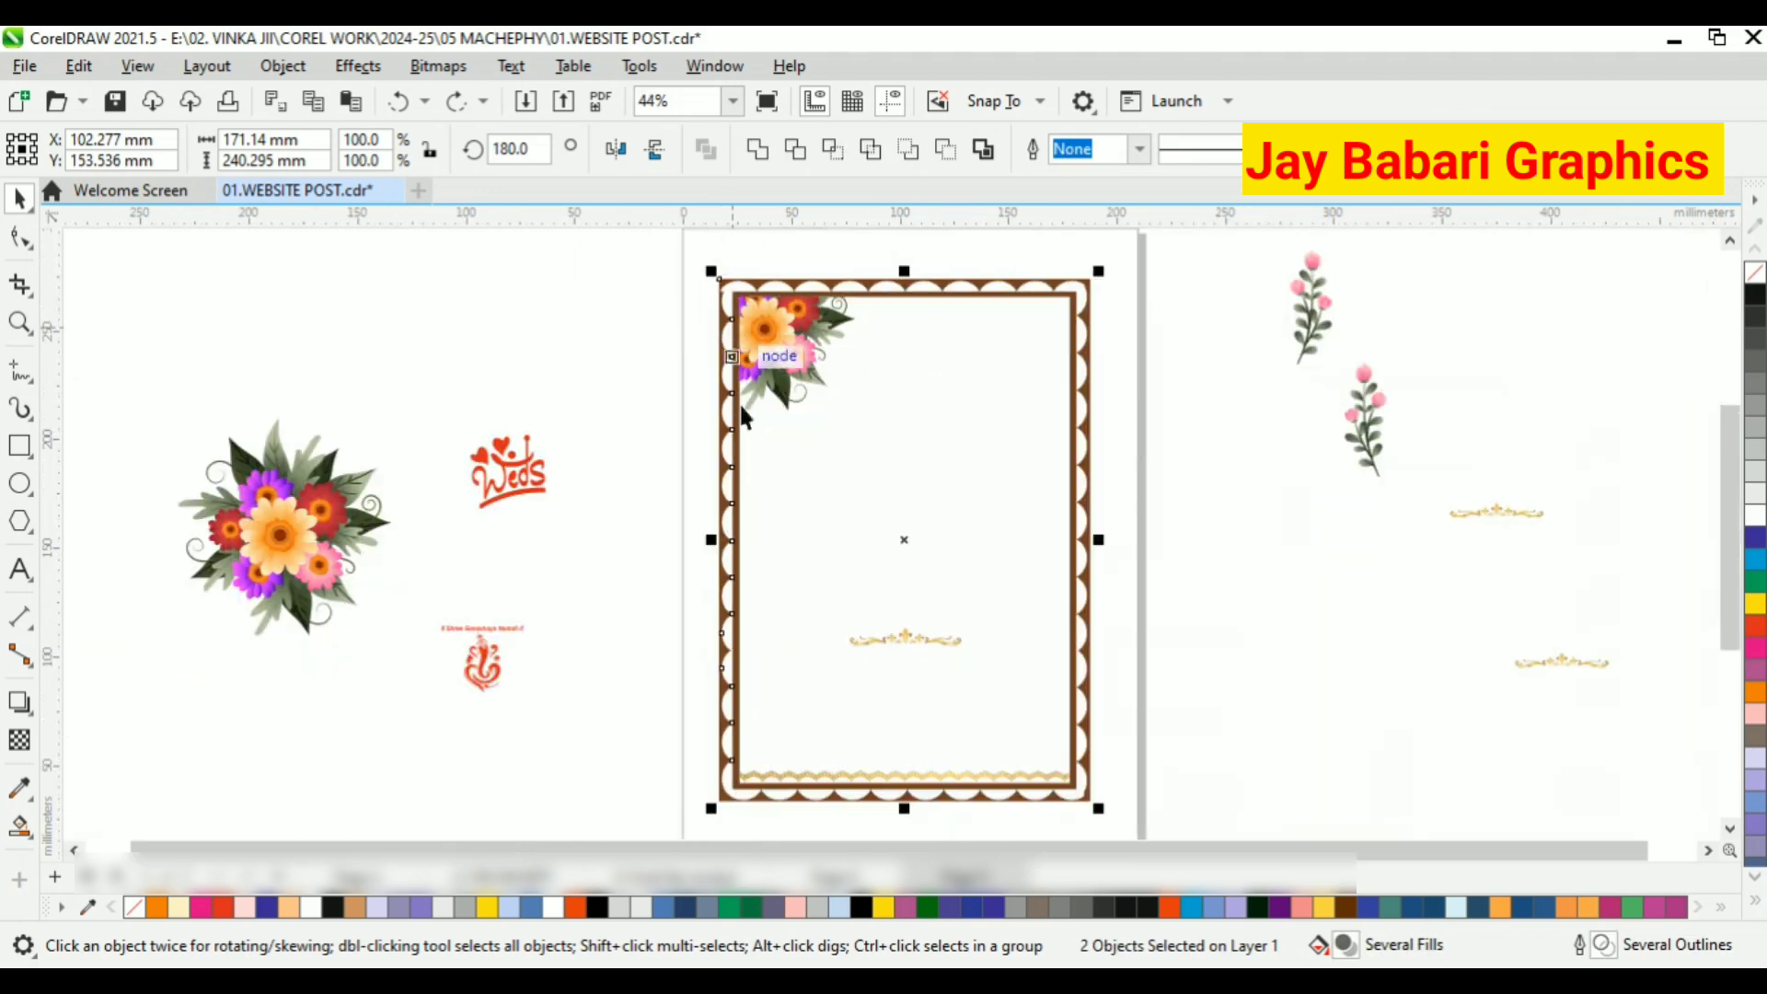
click(1252, 733)
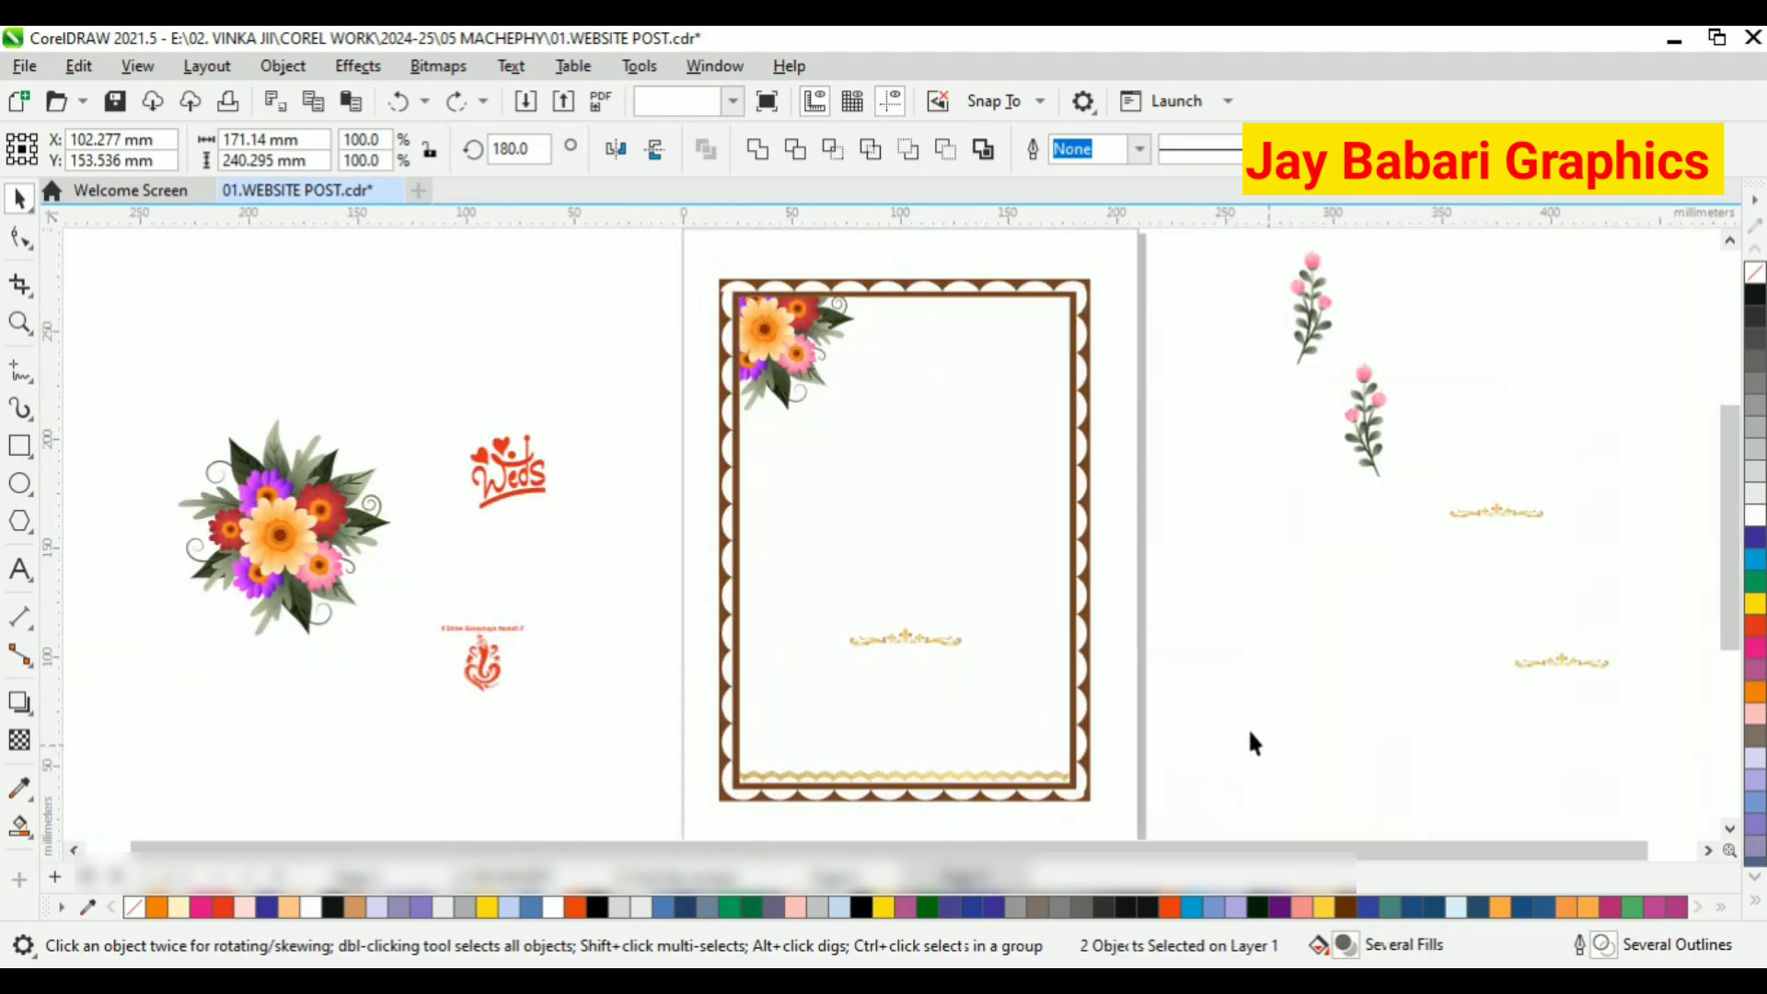
Select the four scalloped strips together and PowerClip them inside the outer brown rectangle
click(1084, 594)
shift+click(960, 287)
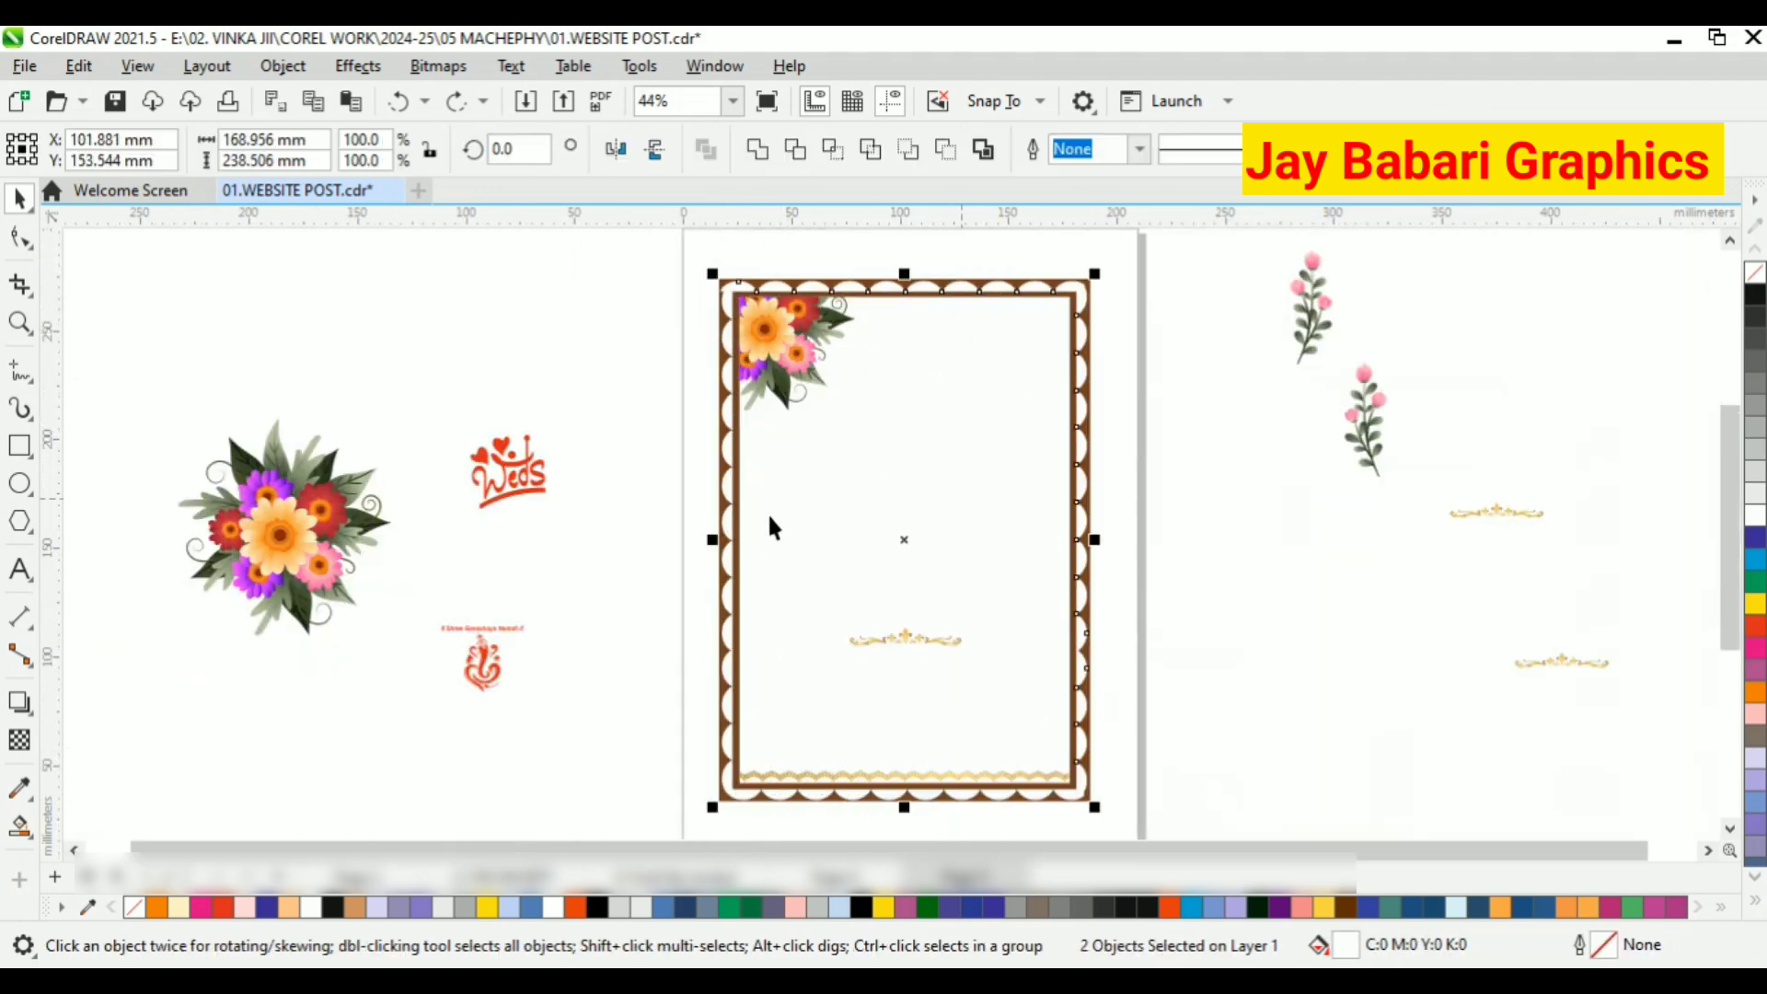
right_click(864, 791)
click(883, 402)
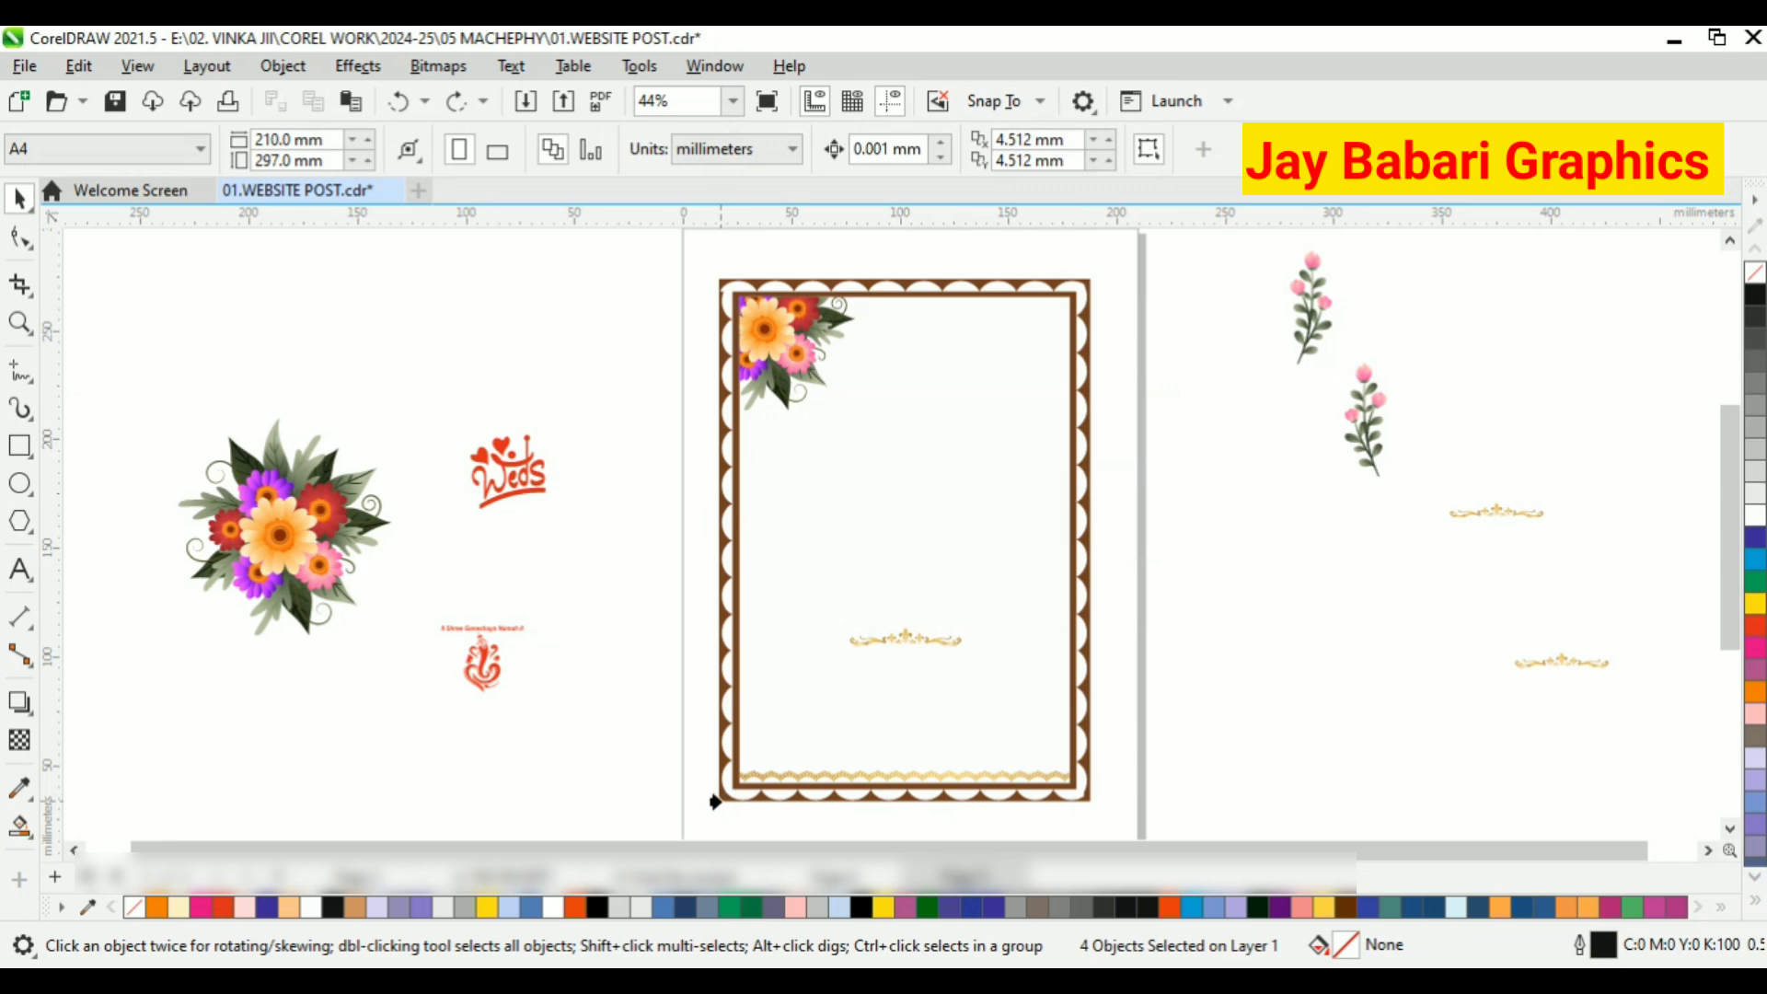
click(715, 801)
scroll(790, 332, up, 1)
scroll(1161, 392, down, 1)
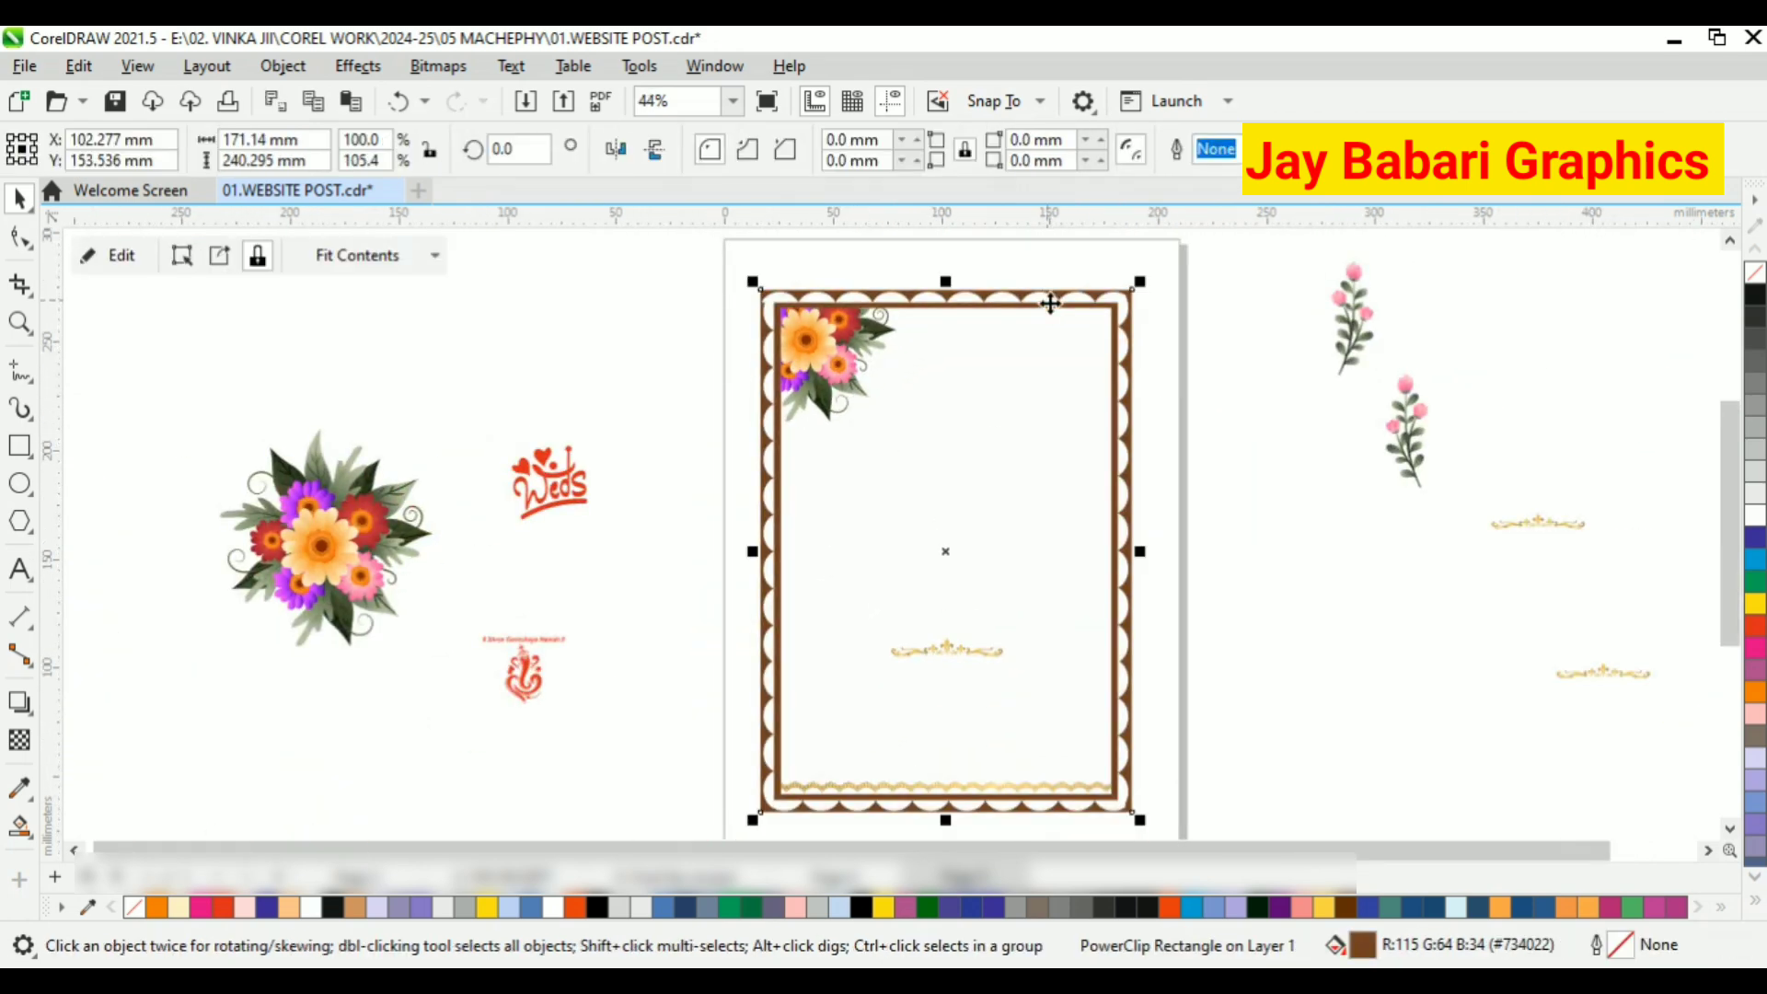
Try red, yellow and orange fills on the scalloped frame
click(1755, 629)
click(1313, 560)
scroll(990, 350, up, 4)
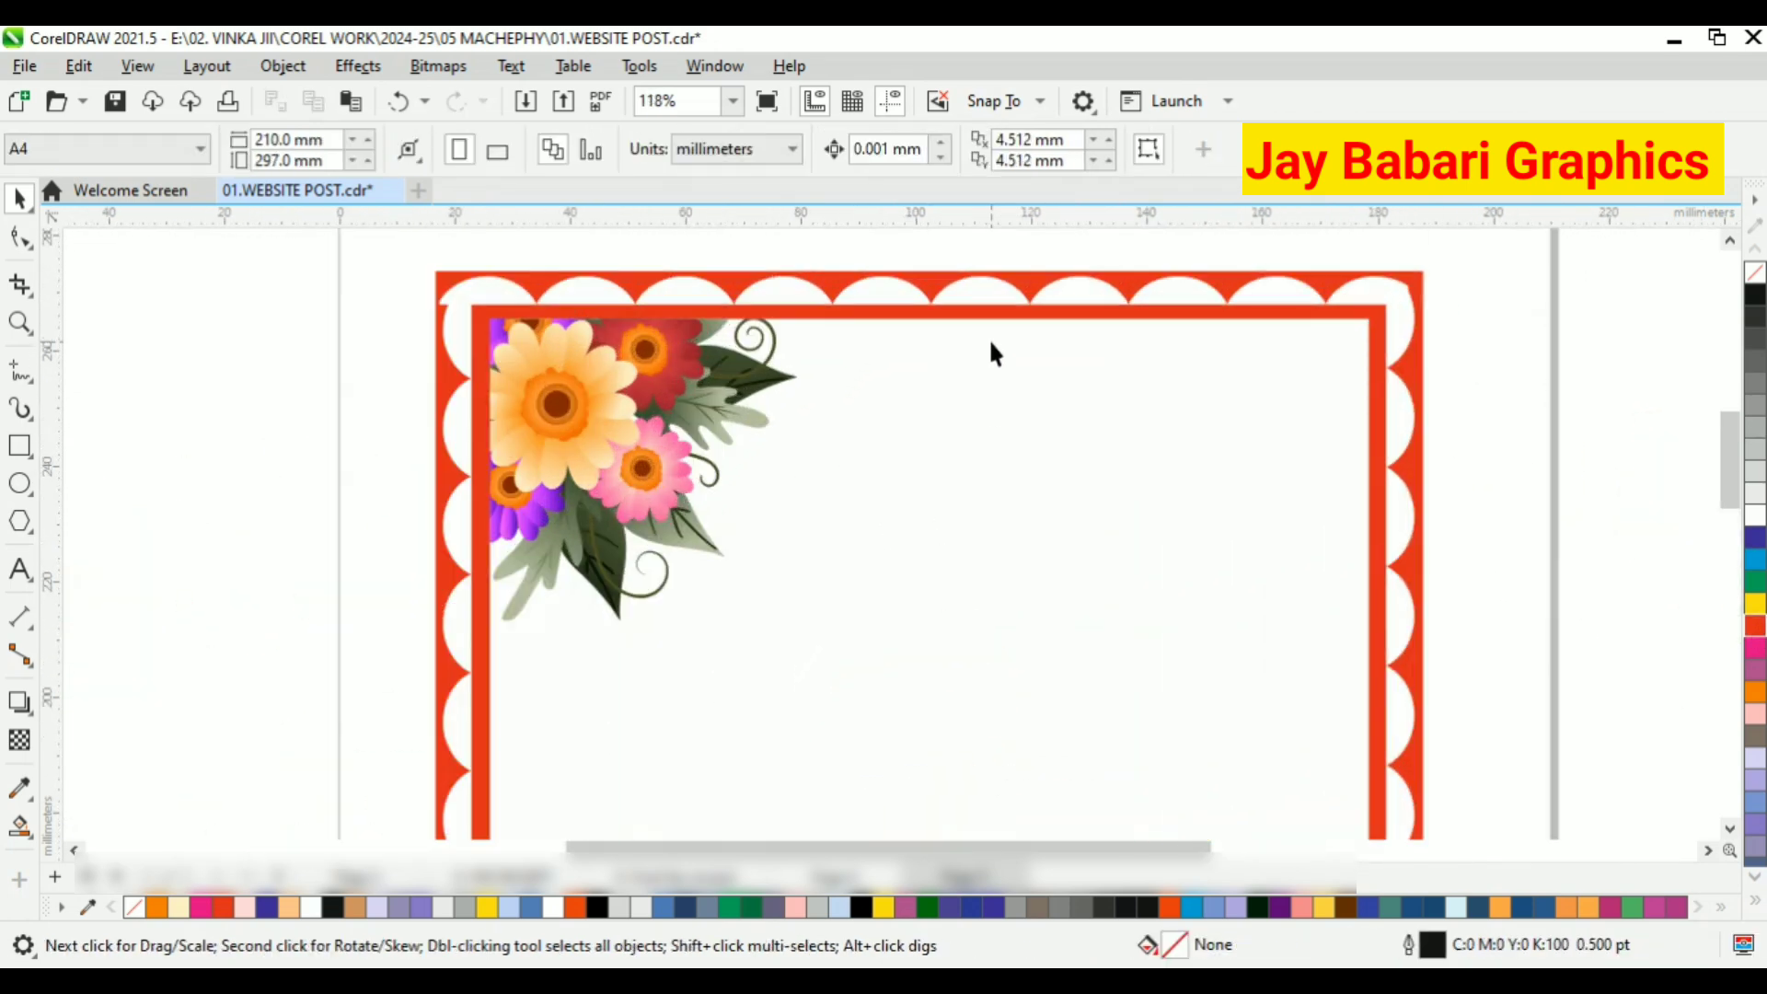
click(1027, 287)
click(1755, 603)
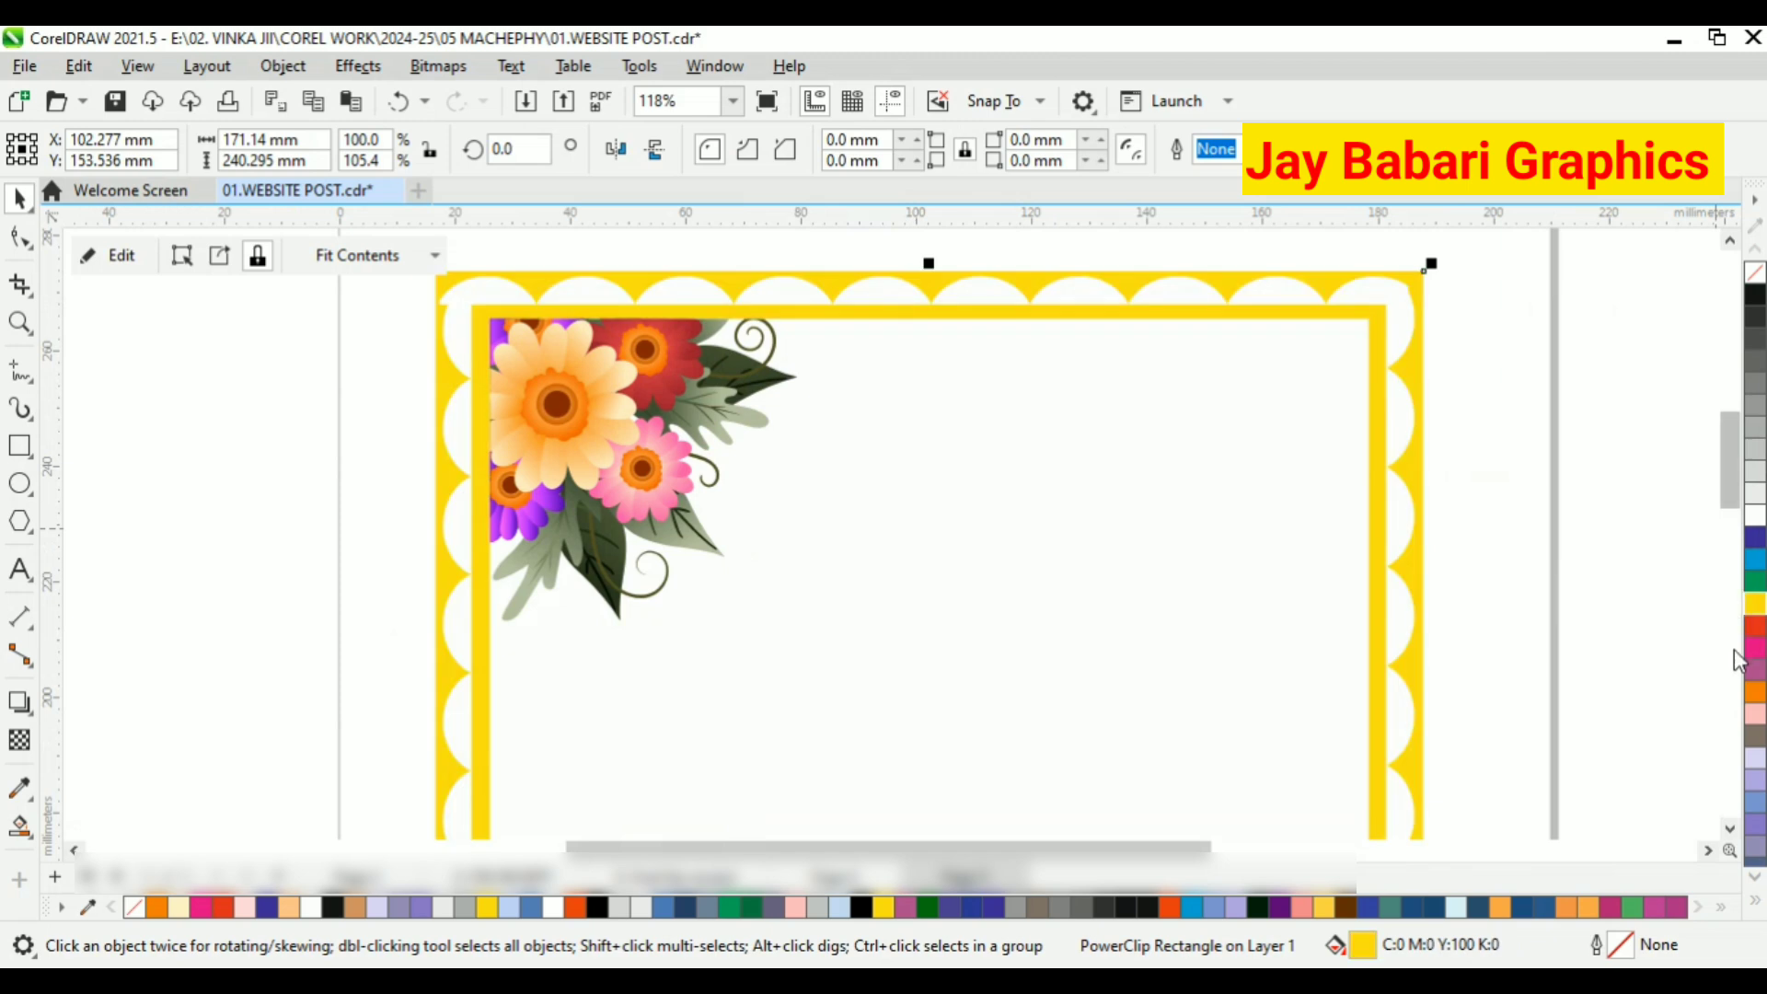
click(1755, 690)
click(1599, 552)
scroll(797, 490, down, 4)
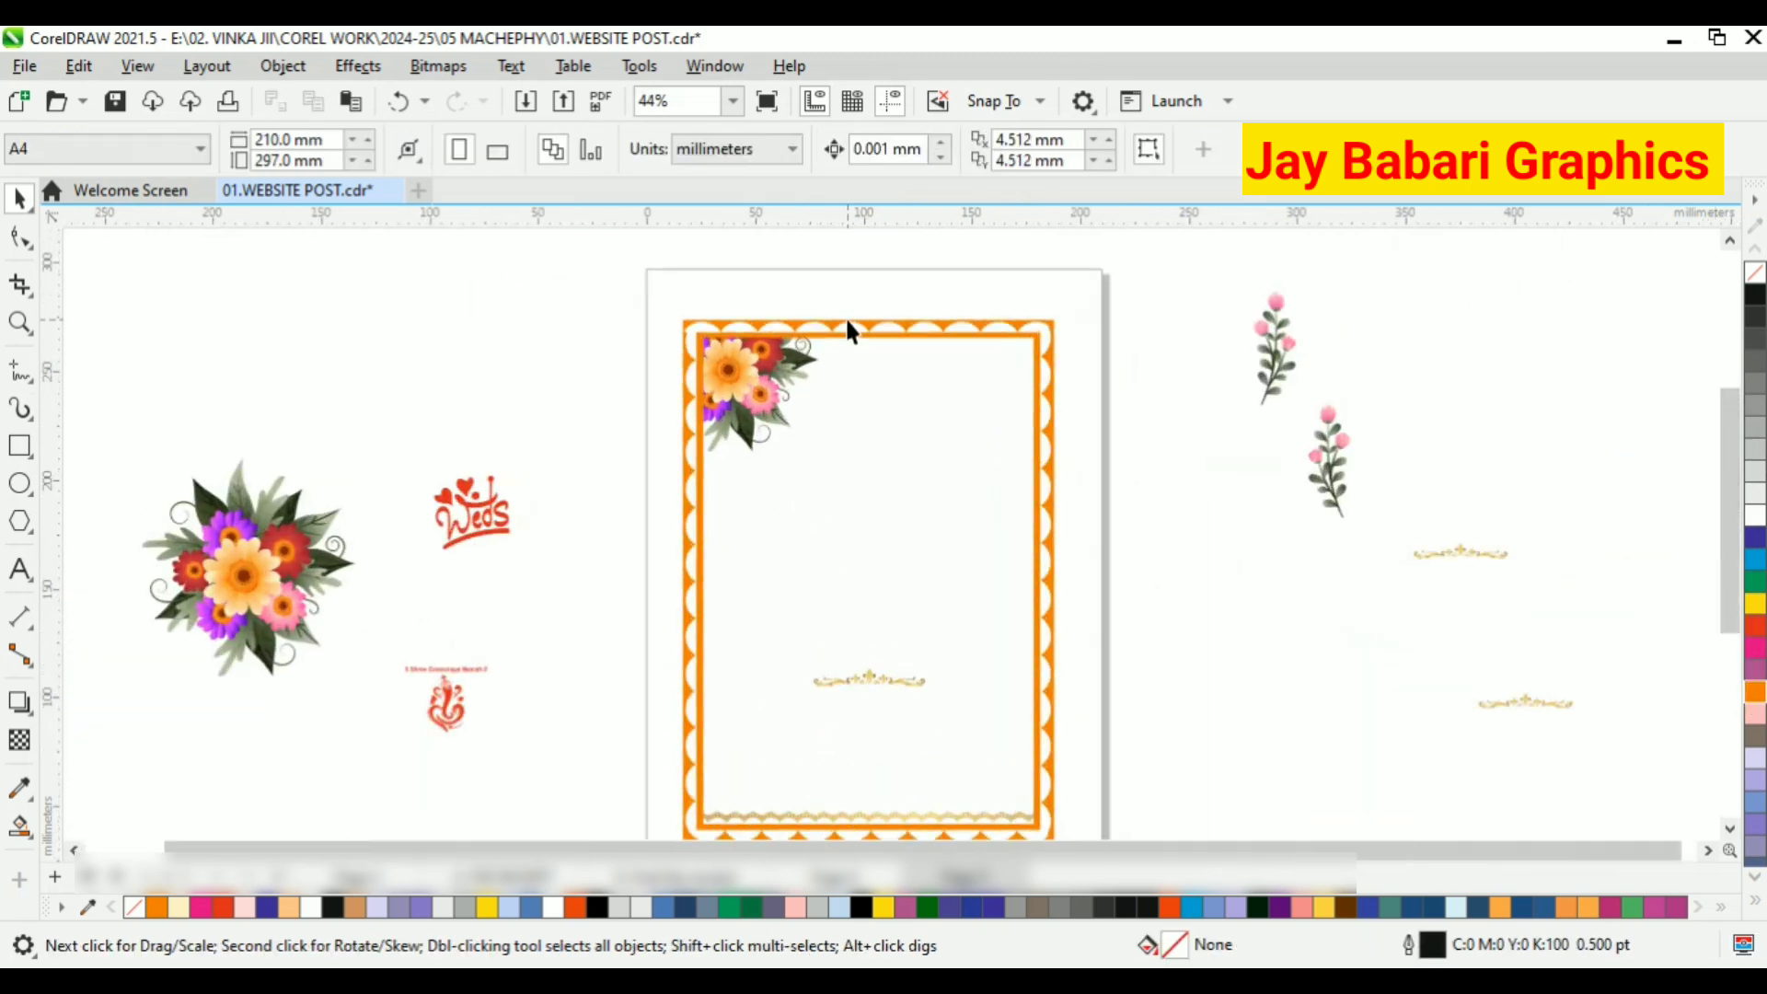
Fill the scalloped frame with dark brown and deselect it
click(848, 332)
click(1346, 907)
click(616, 493)
PowerClip the large flower bouquet beside the page inside the card's inner white rectangle
click(285, 567)
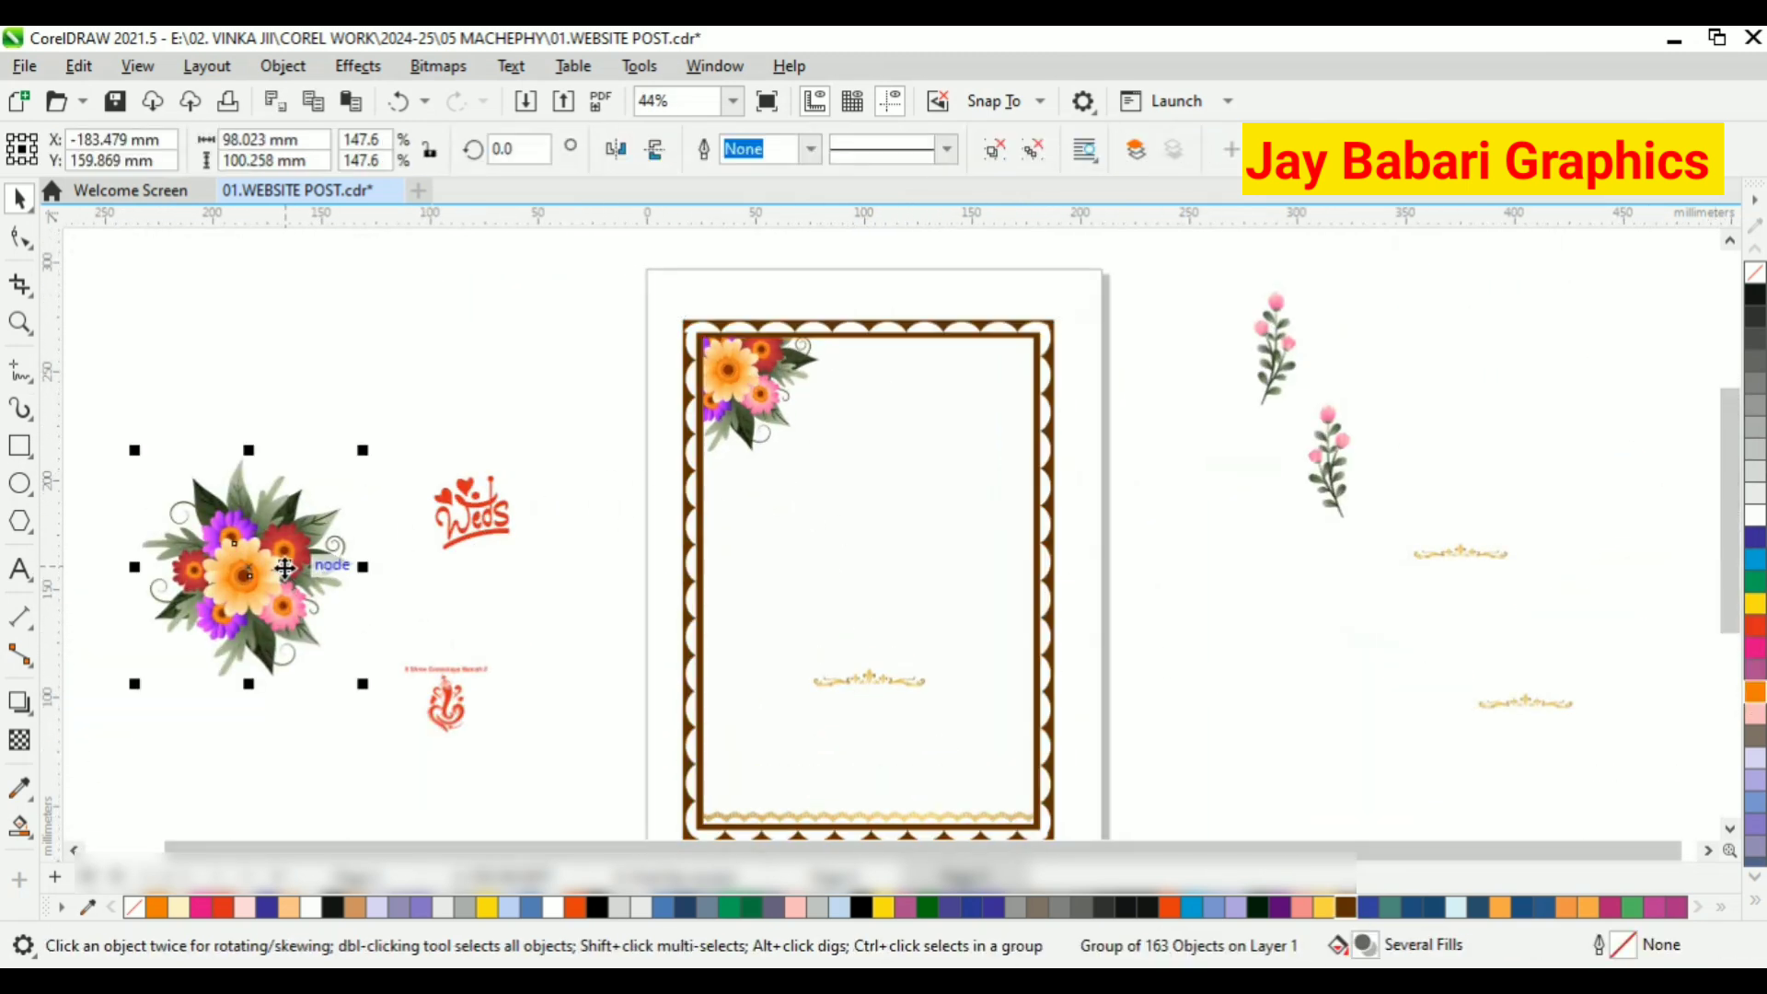
right_click(285, 567)
click(386, 516)
click(836, 461)
Edit the inner rectangle's PowerClip contents, move the large bouquet into the upper-right corner of the card and finish editing
click(118, 251)
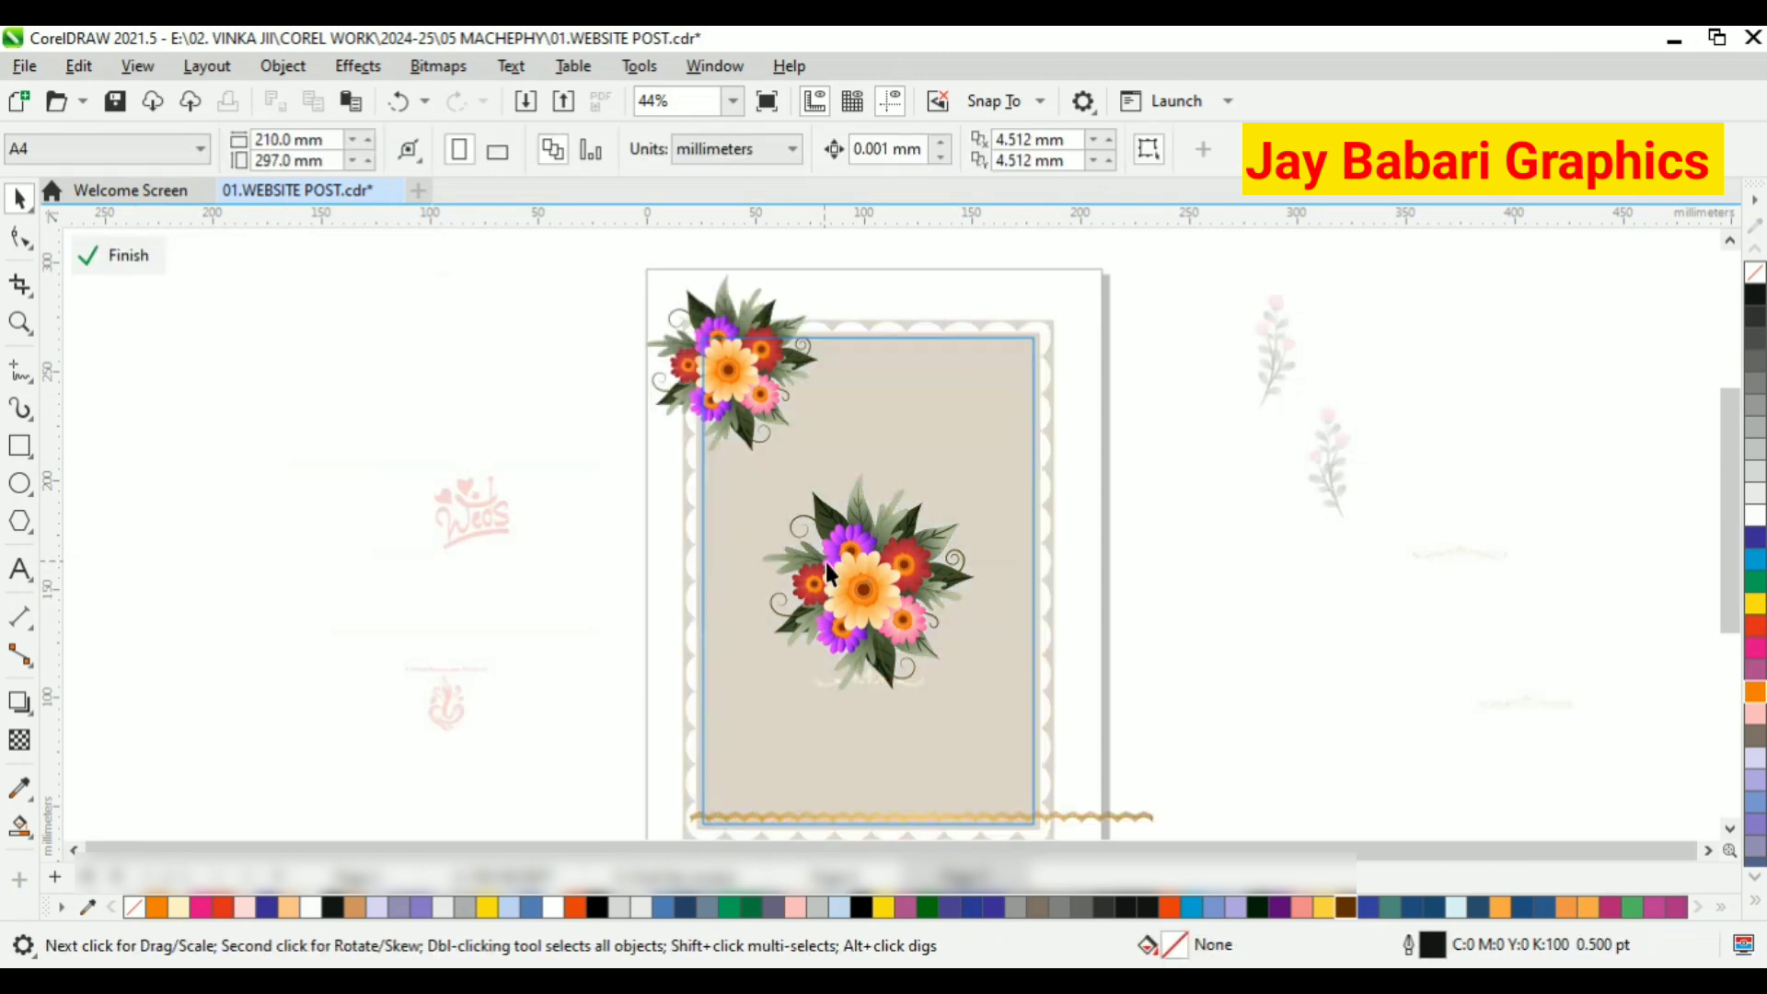
drag(826, 572, 1039, 466)
click(120, 256)
click(171, 337)
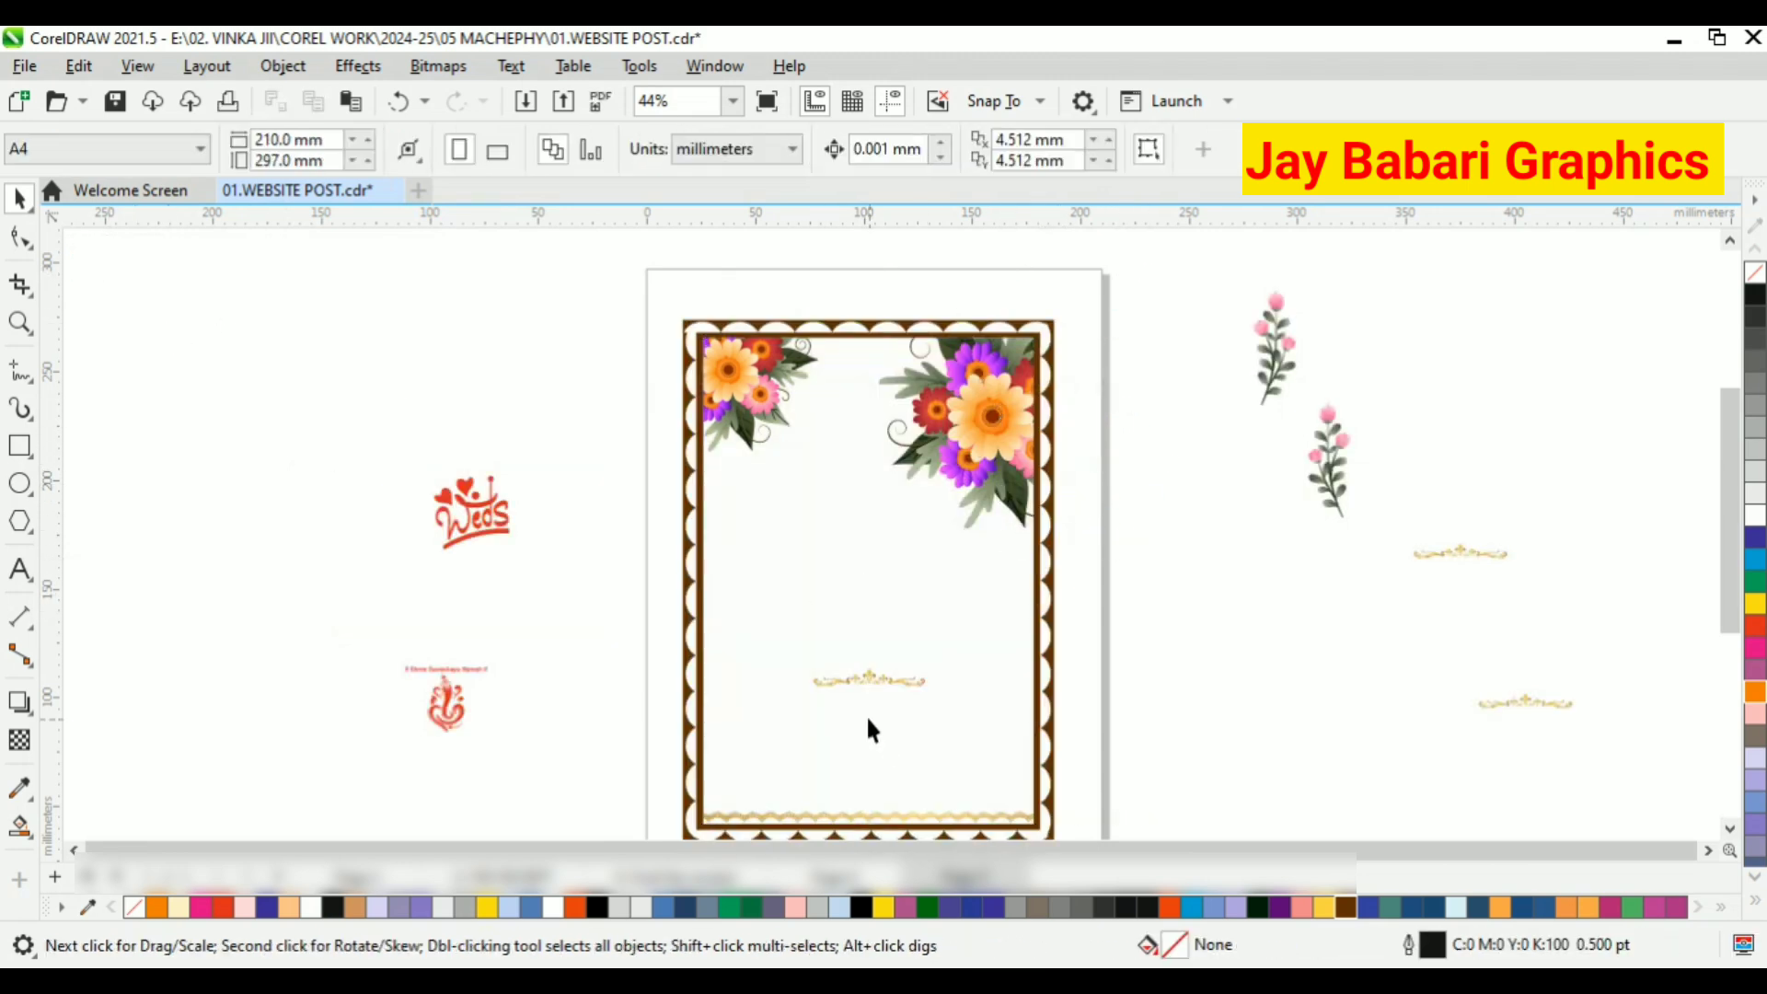
Move the red Ganesha emblem onto the card between the two bouquets and bring it to the front of the layer
click(493, 527)
click(649, 355)
drag(446, 702, 854, 390)
scroll(855, 390, up, 1)
right_click(863, 389)
mouse_move(907, 411)
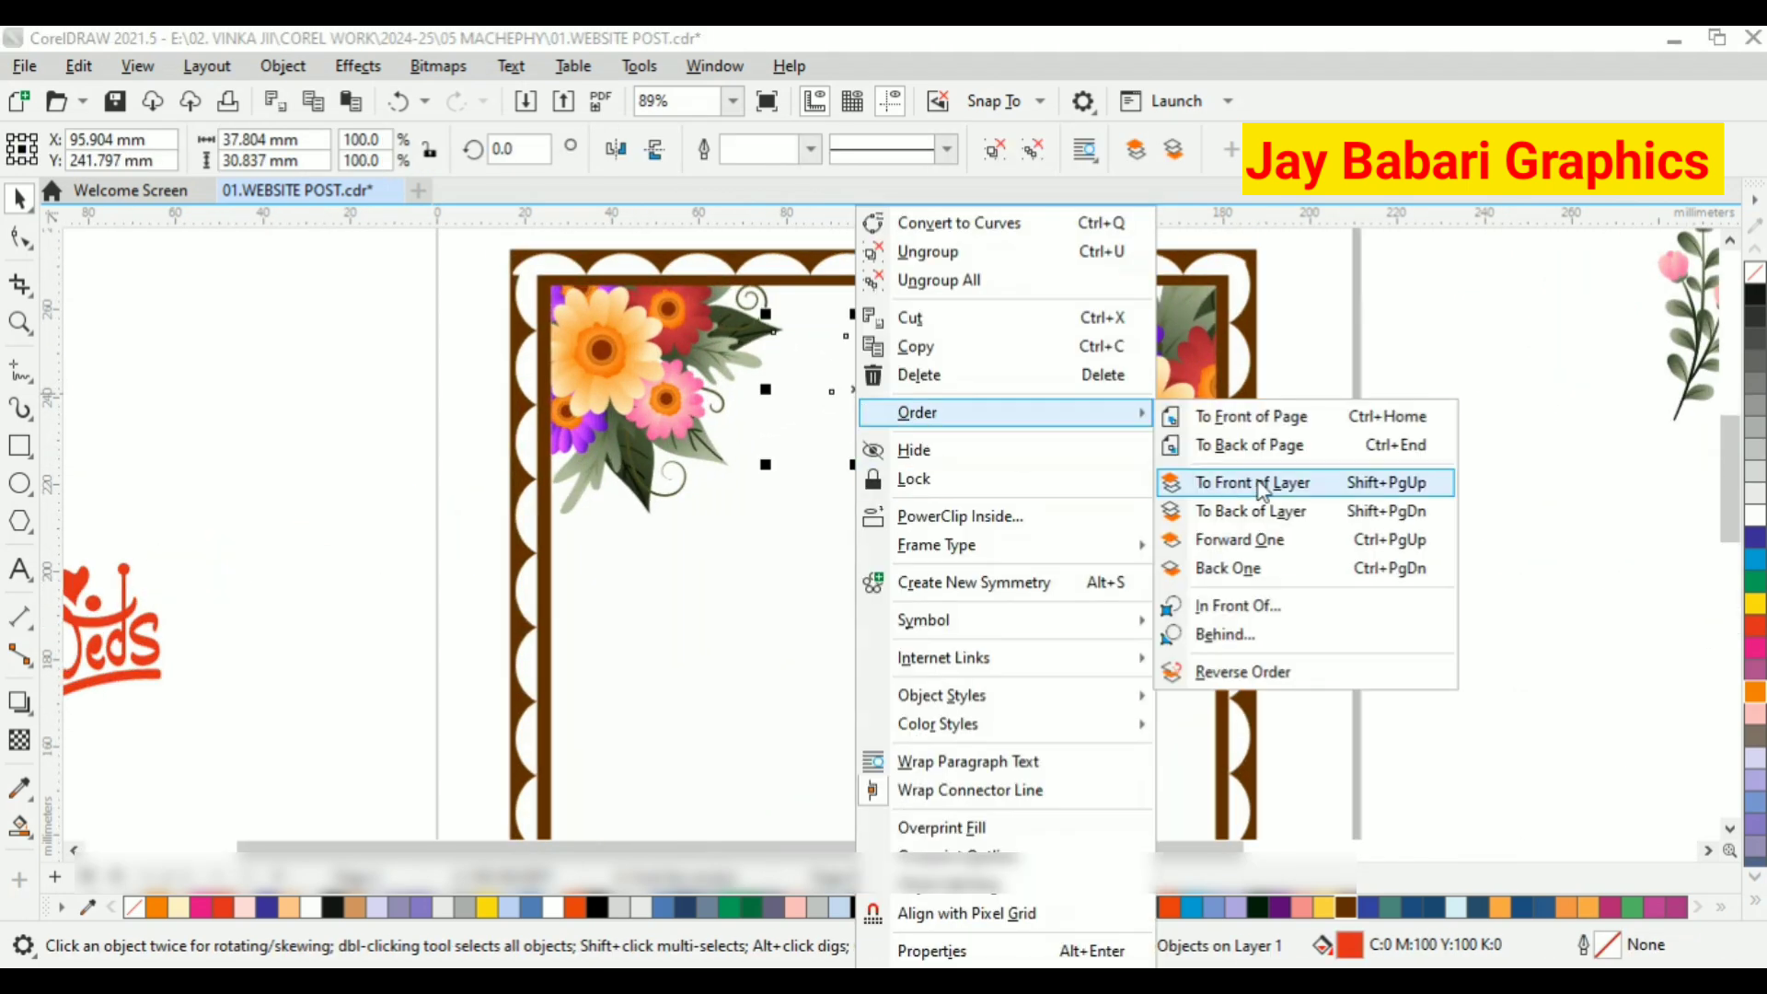
click(1279, 477)
Raise the Ganesha emblem close to the card's upper edge, centring it at about X 97.8 mm, Y 248.2 mm
scroll(852, 380, up, 1)
drag(891, 309, 896, 404)
scroll(862, 357, up, 1)
scroll(883, 378, down, 2)
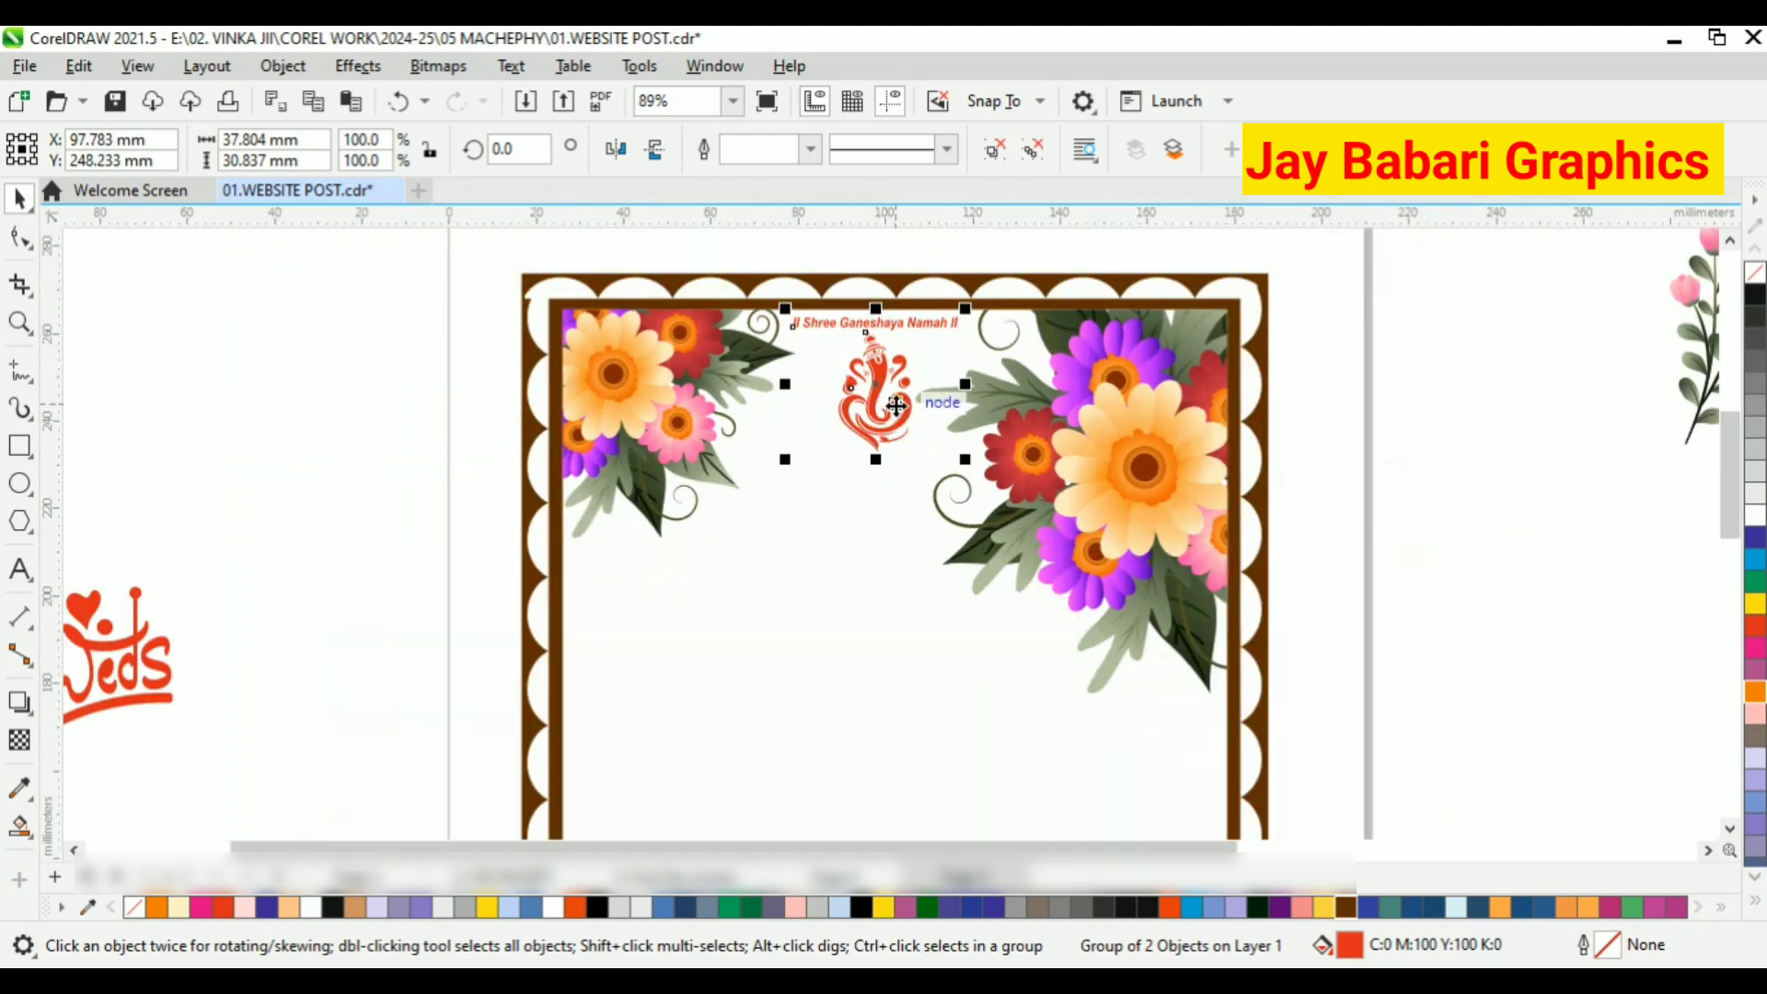
key(Escape)
Reopen the inner rectangle's PowerClip contents, shift the large bouquet slightly up and right, and finish editing
scroll(876, 391, up, 1)
scroll(883, 391, down, 2)
click(1073, 439)
click(118, 256)
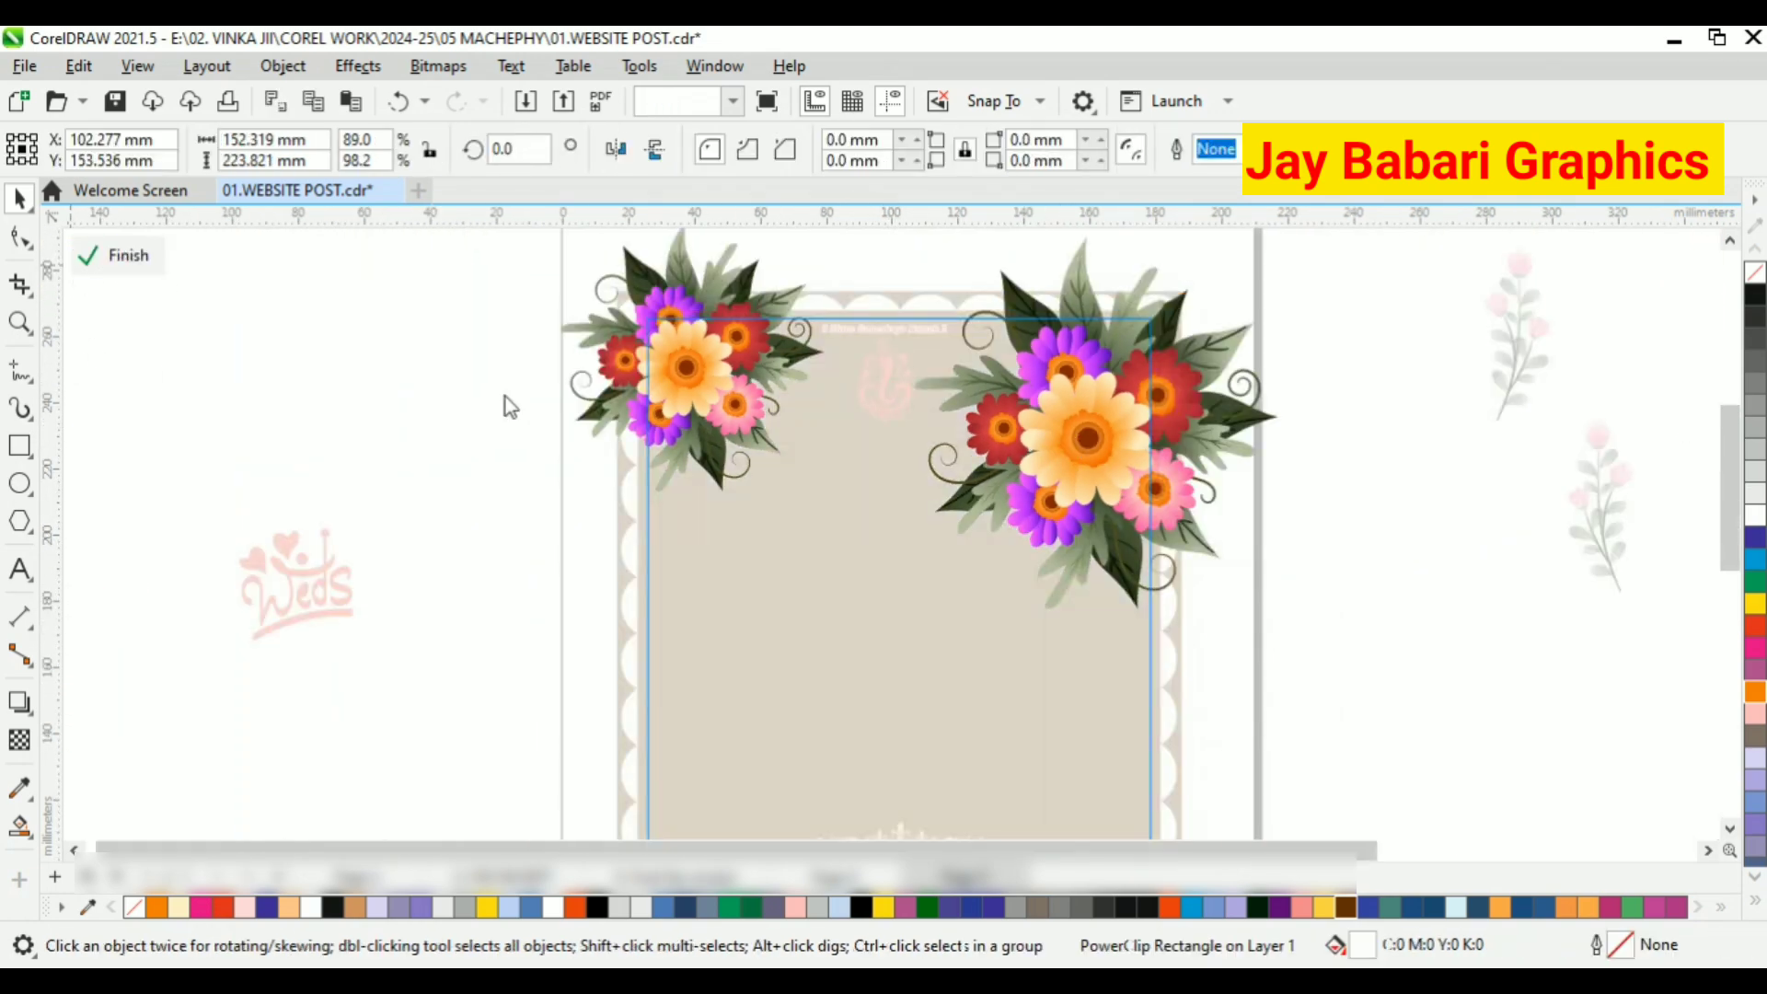
drag(1083, 456, 1095, 437)
click(138, 256)
key(Escape)
scroll(755, 381, down, 1)
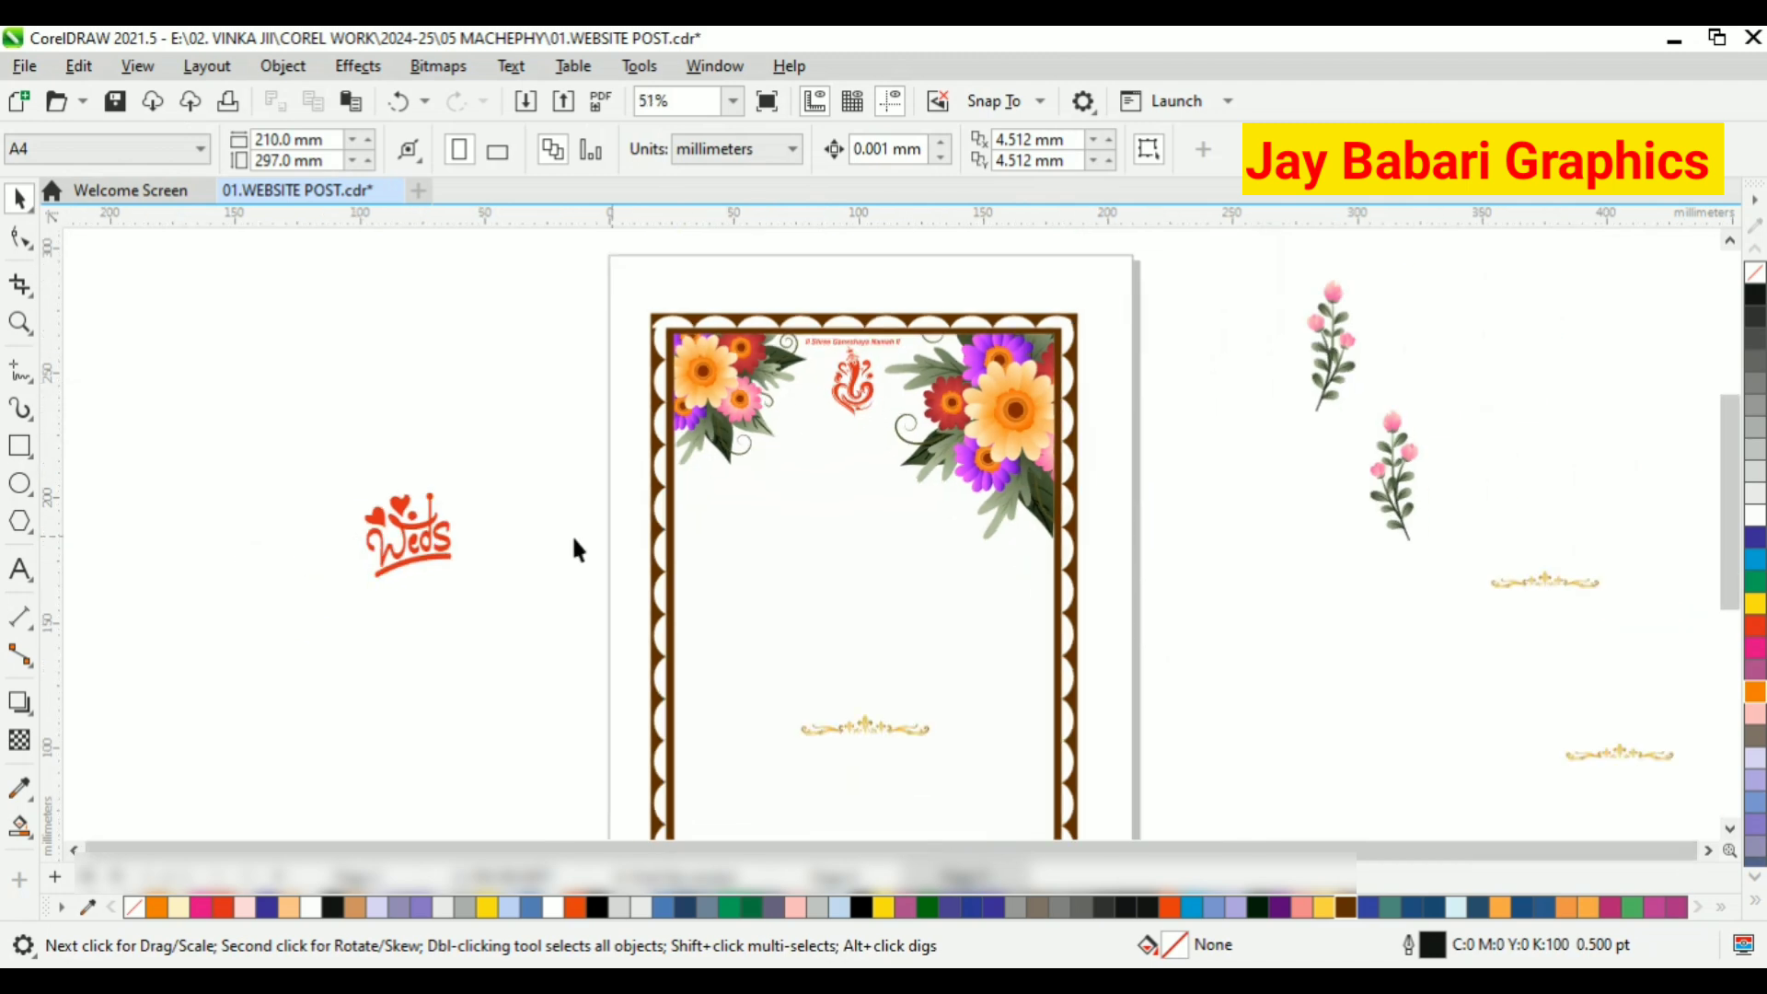
Move the red "Weds" lettering onto the card below the two bouquets and bring it to the front of the layer
scroll(445, 552, up, 1)
drag(445, 552, 933, 539)
scroll(933, 539, down, 1)
right_click(925, 539)
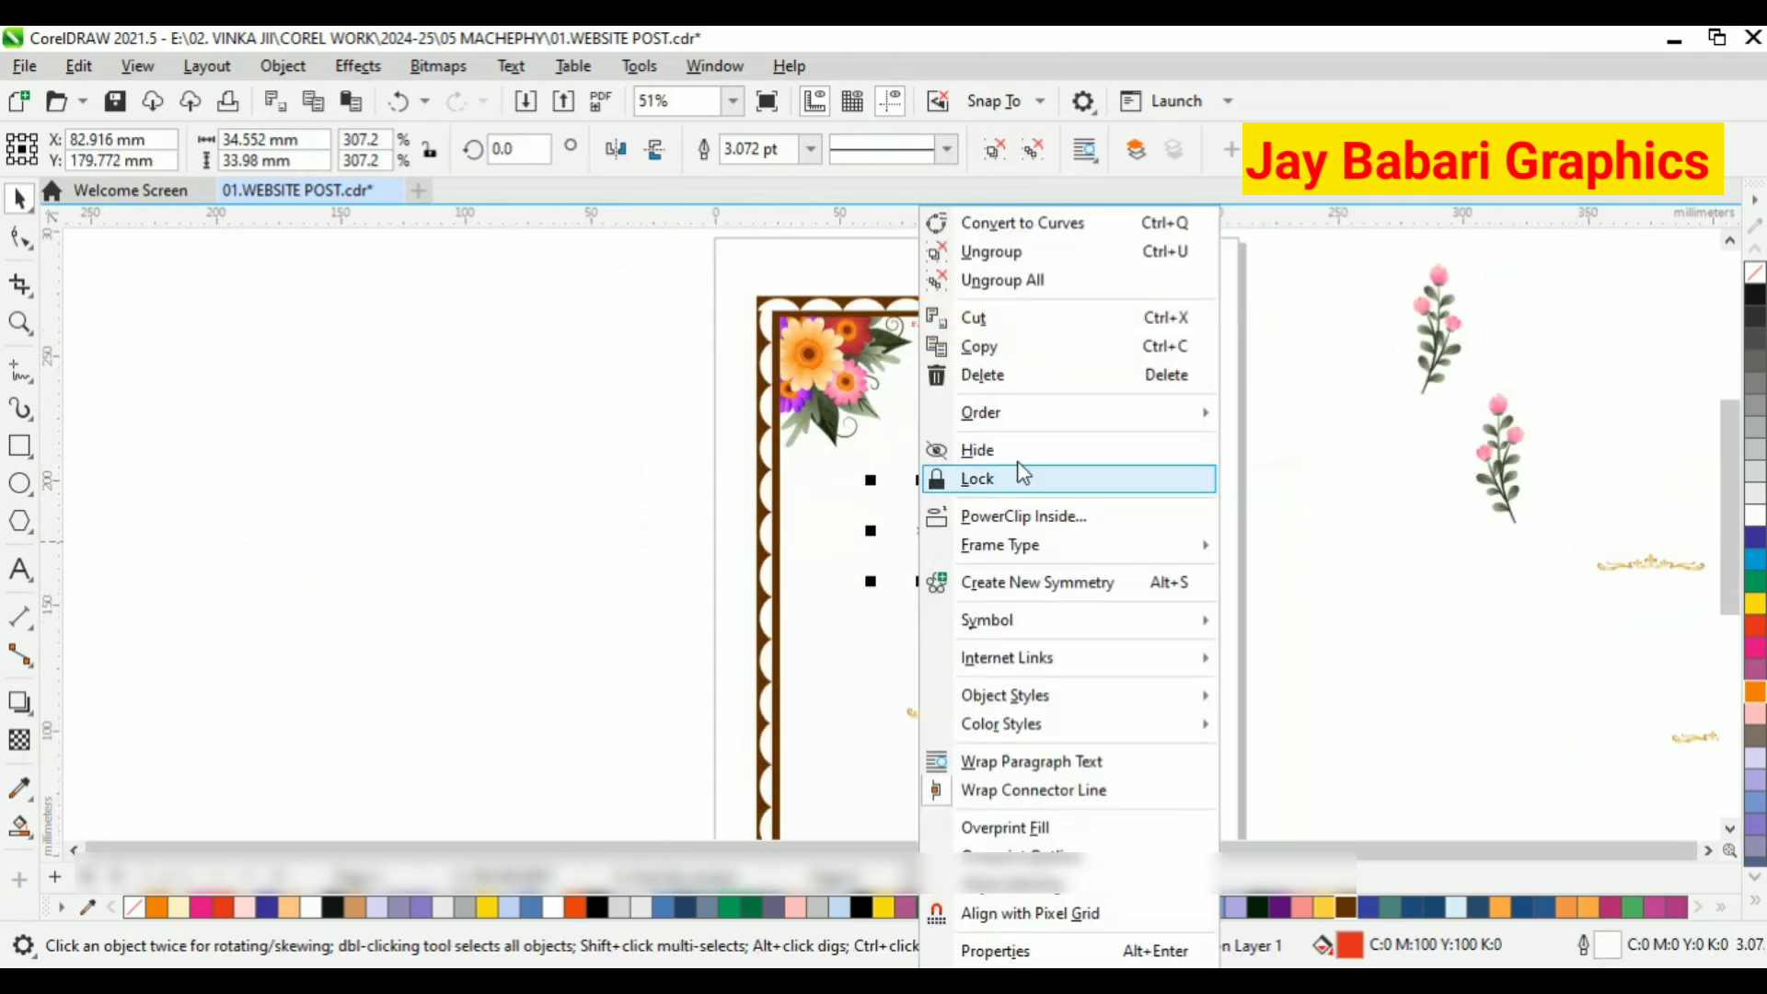
key(Escape)
scroll(957, 532, up, 1)
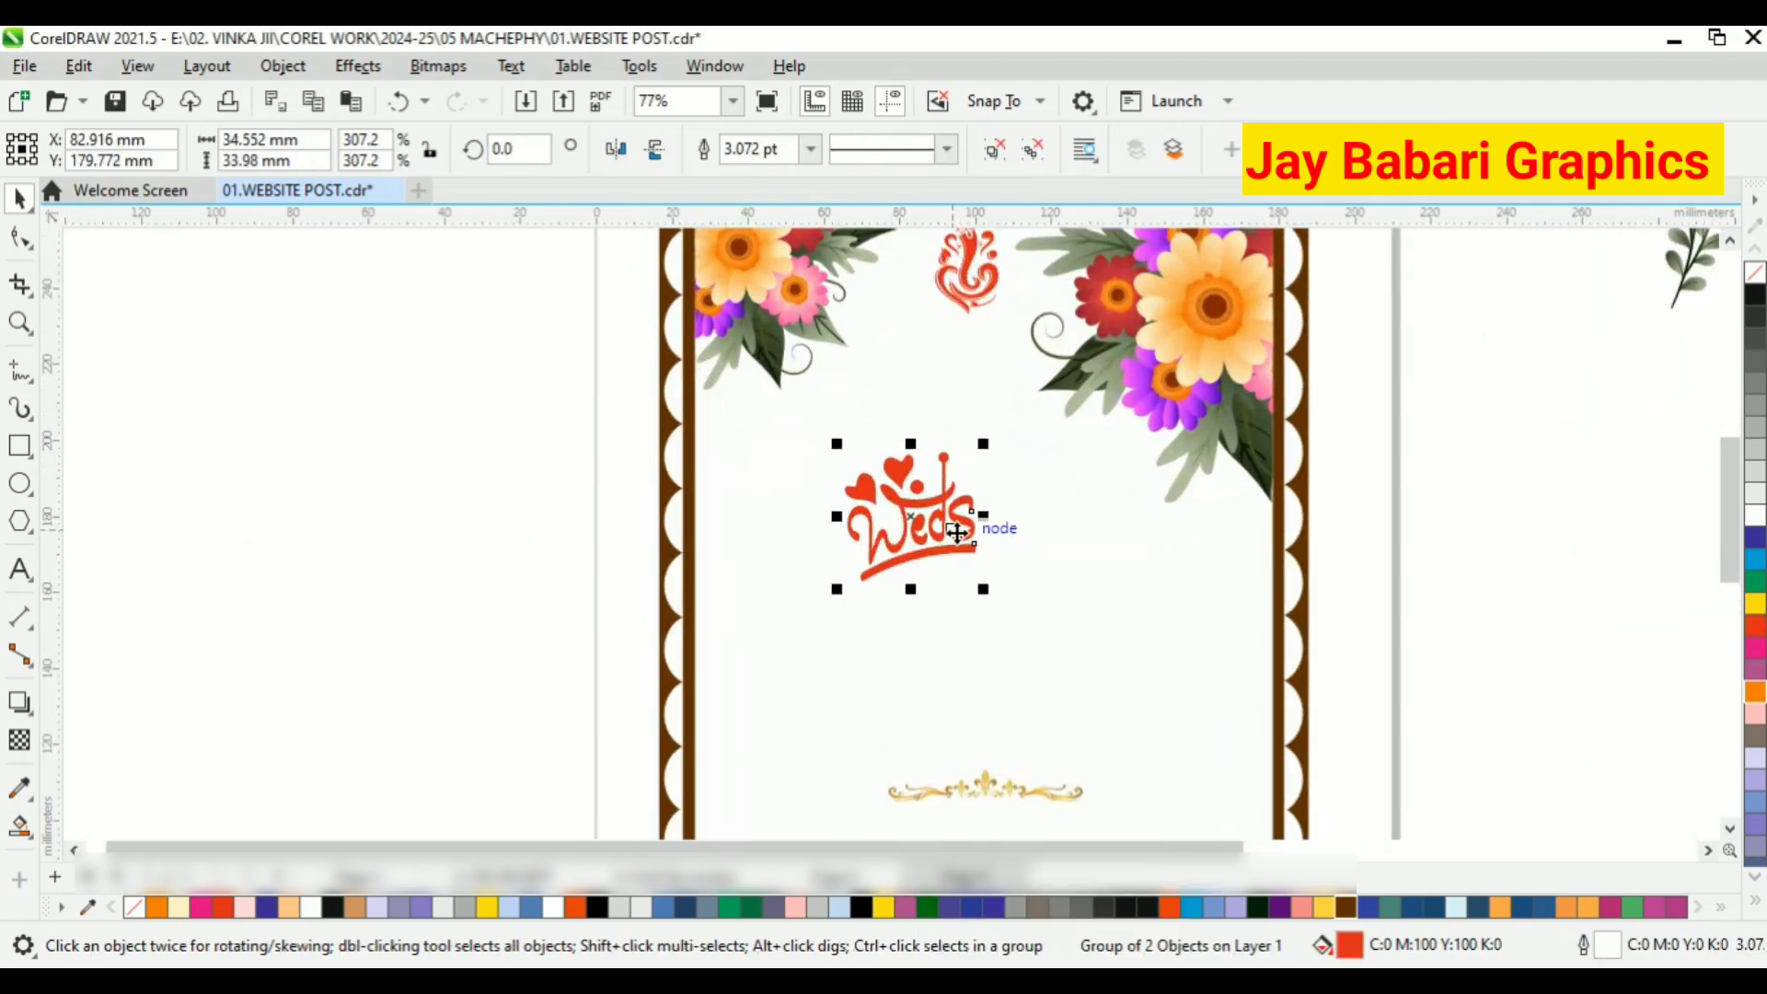
Scale the "Weds" lettering down to about 22.4 mm wide and place it near X 93 mm, Y 177 mm
mouse_move(957, 532)
mouse_down()
mouse_move(981, 551)
mouse_move(961, 562)
mouse_up()
drag(923, 502, 956, 501)
scroll(960, 502, down, 1)
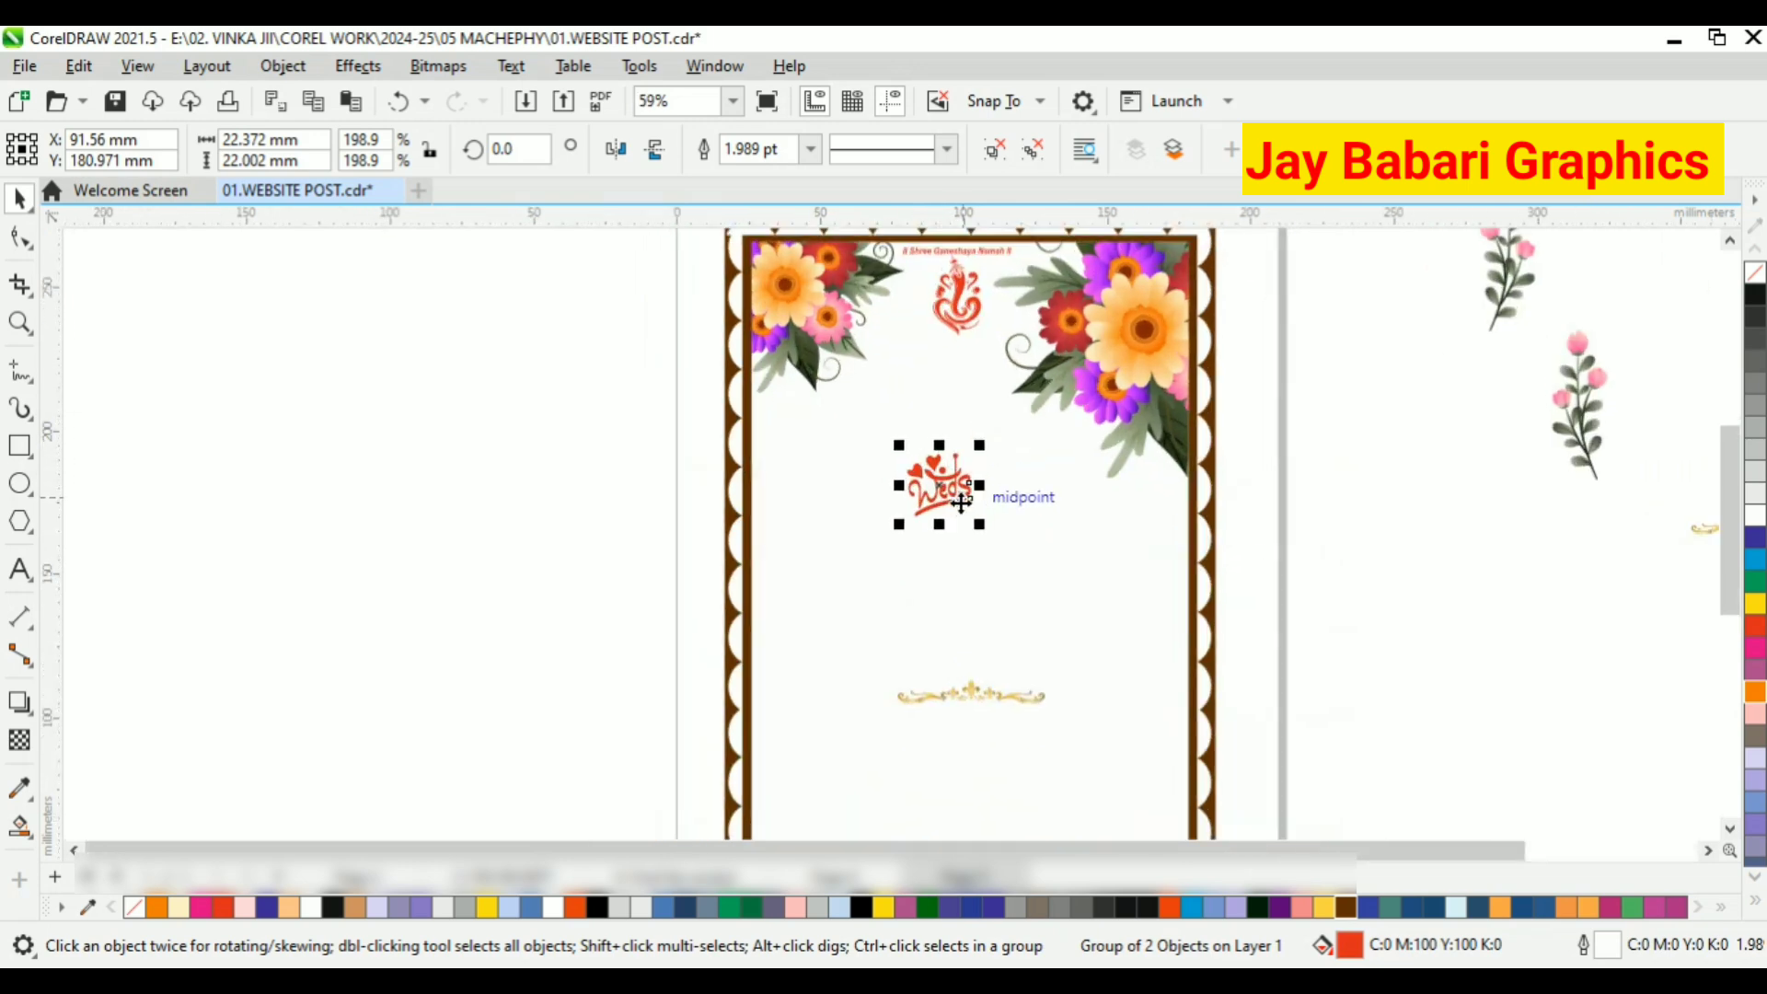
scroll(887, 408, down, 1)
scroll(947, 515, up, 2)
drag(921, 415, 927, 431)
scroll(929, 434, up, 1)
scroll(967, 487, down, 2)
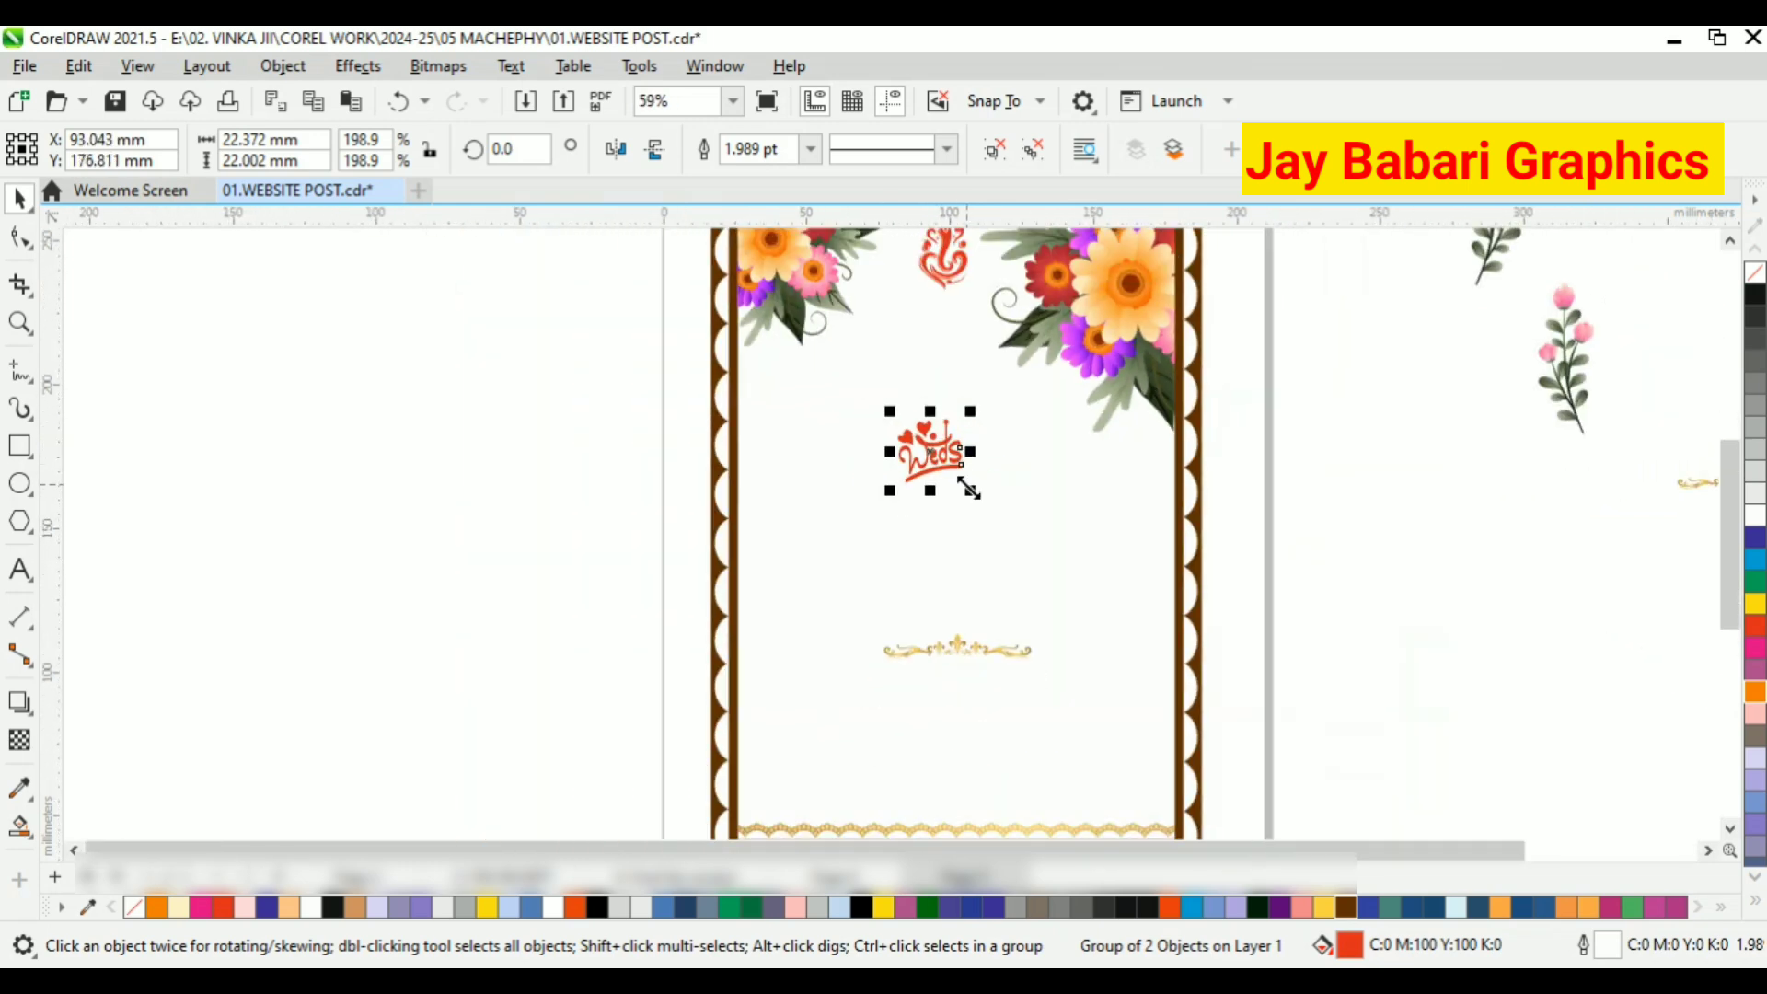
Shrink the "Weds" lettering further to about 17.5 mm wide, centred near X 93.5 mm, Y 180.2 mm
scroll(953, 472, down, 1)
scroll(929, 446, up, 2)
drag(968, 487, 935, 438)
scroll(940, 442, down, 4)
scroll(957, 448, up, 1)
scroll(968, 460, down, 1)
scroll(927, 287, up, 1)
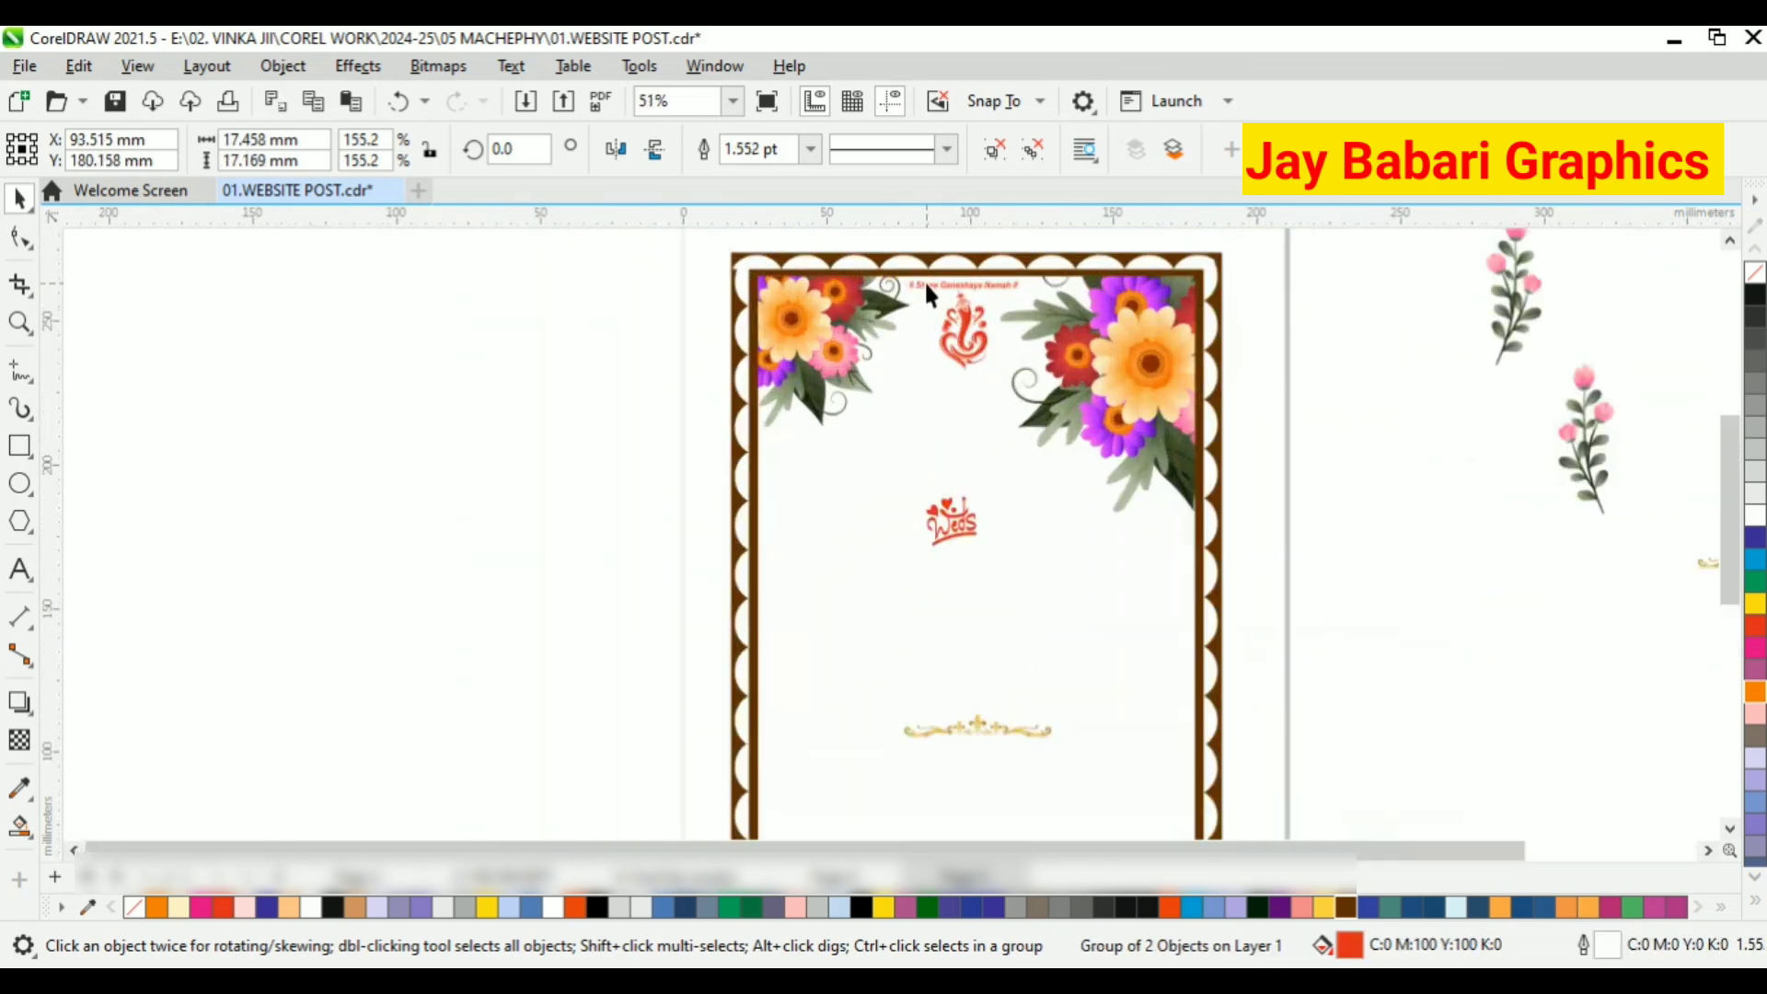
scroll(924, 279, up, 1)
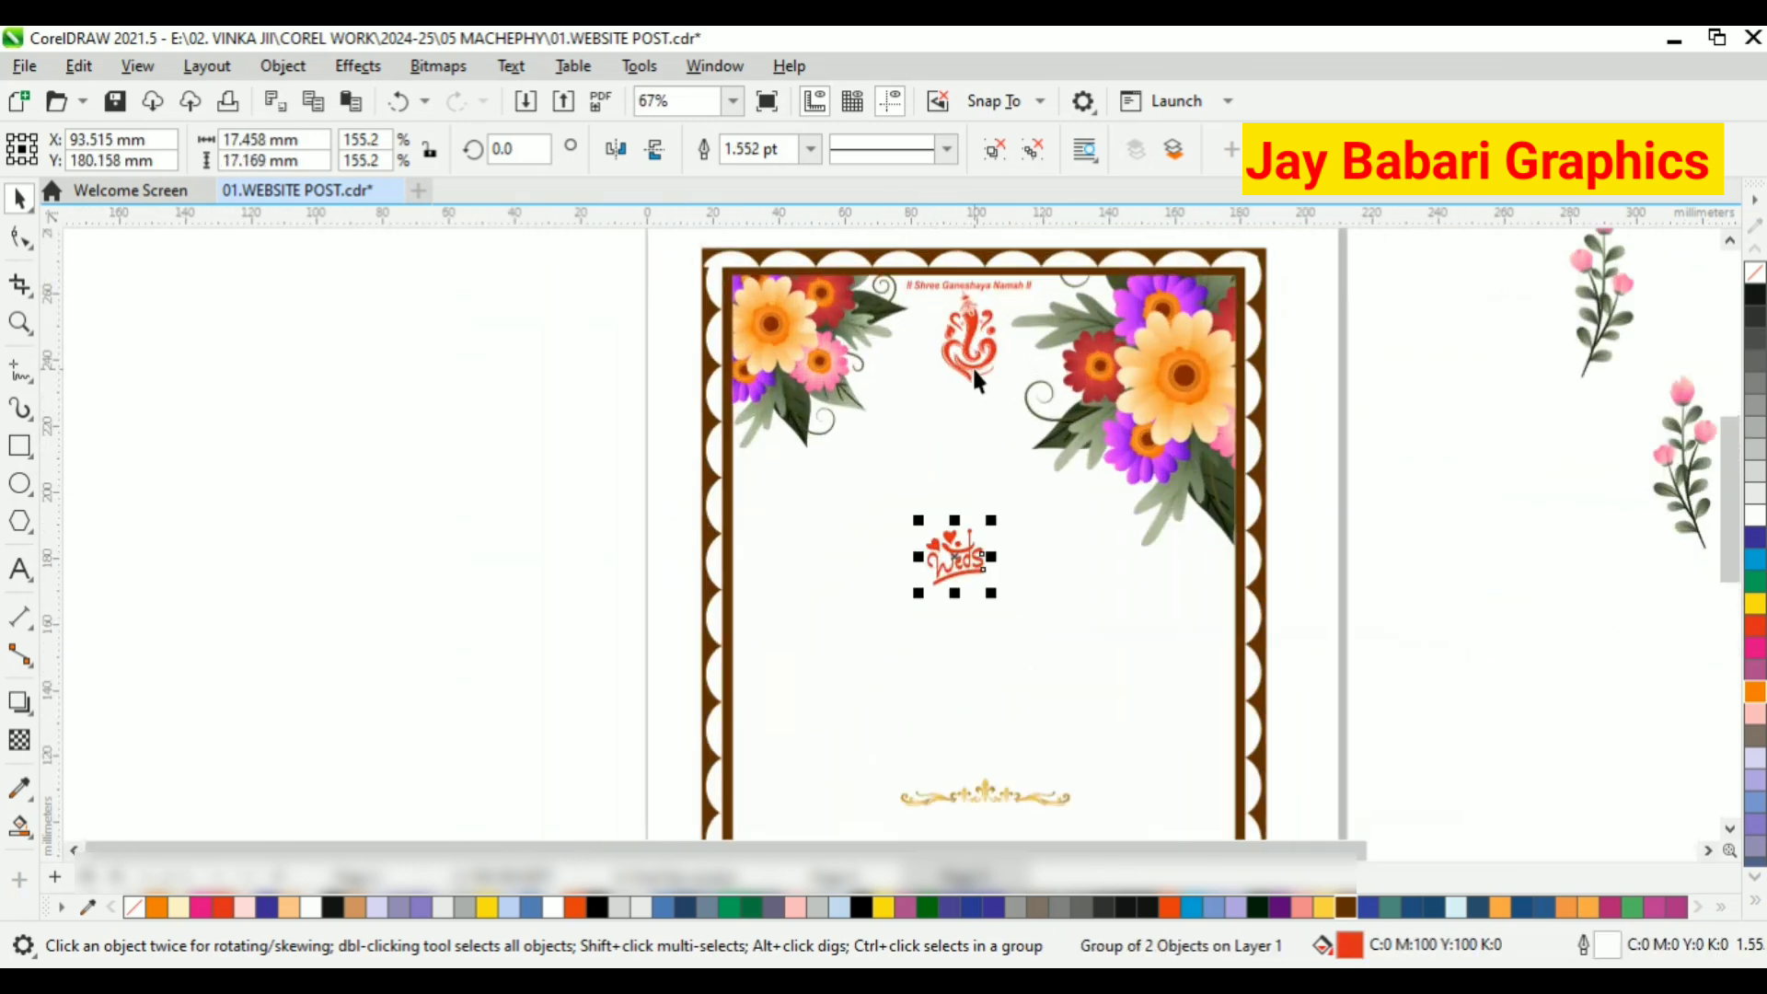
Add the groom's first name in capitals as artistic text just above the "Weds" lettering
click(20, 569)
scroll(872, 501, up, 2)
scroll(871, 501, up, 1)
click(865, 497)
scroll(920, 525, down, 3)
scroll(858, 549, down, 1)
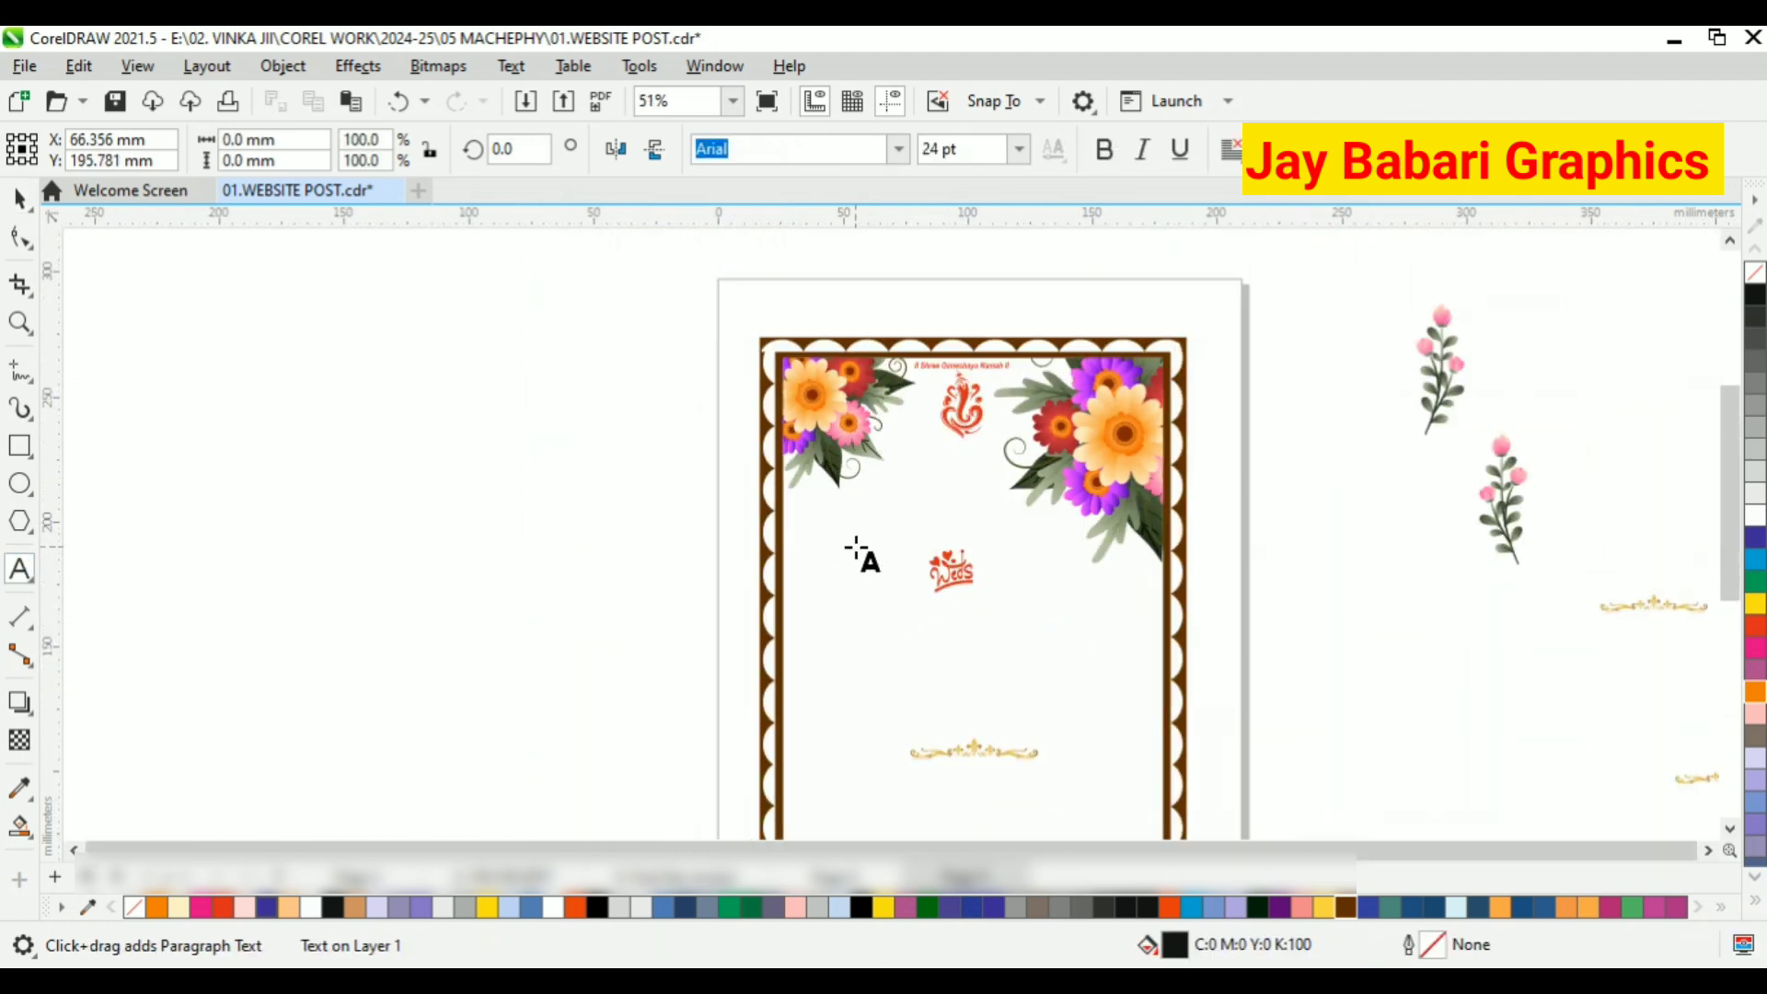
scroll(858, 549, up, 1)
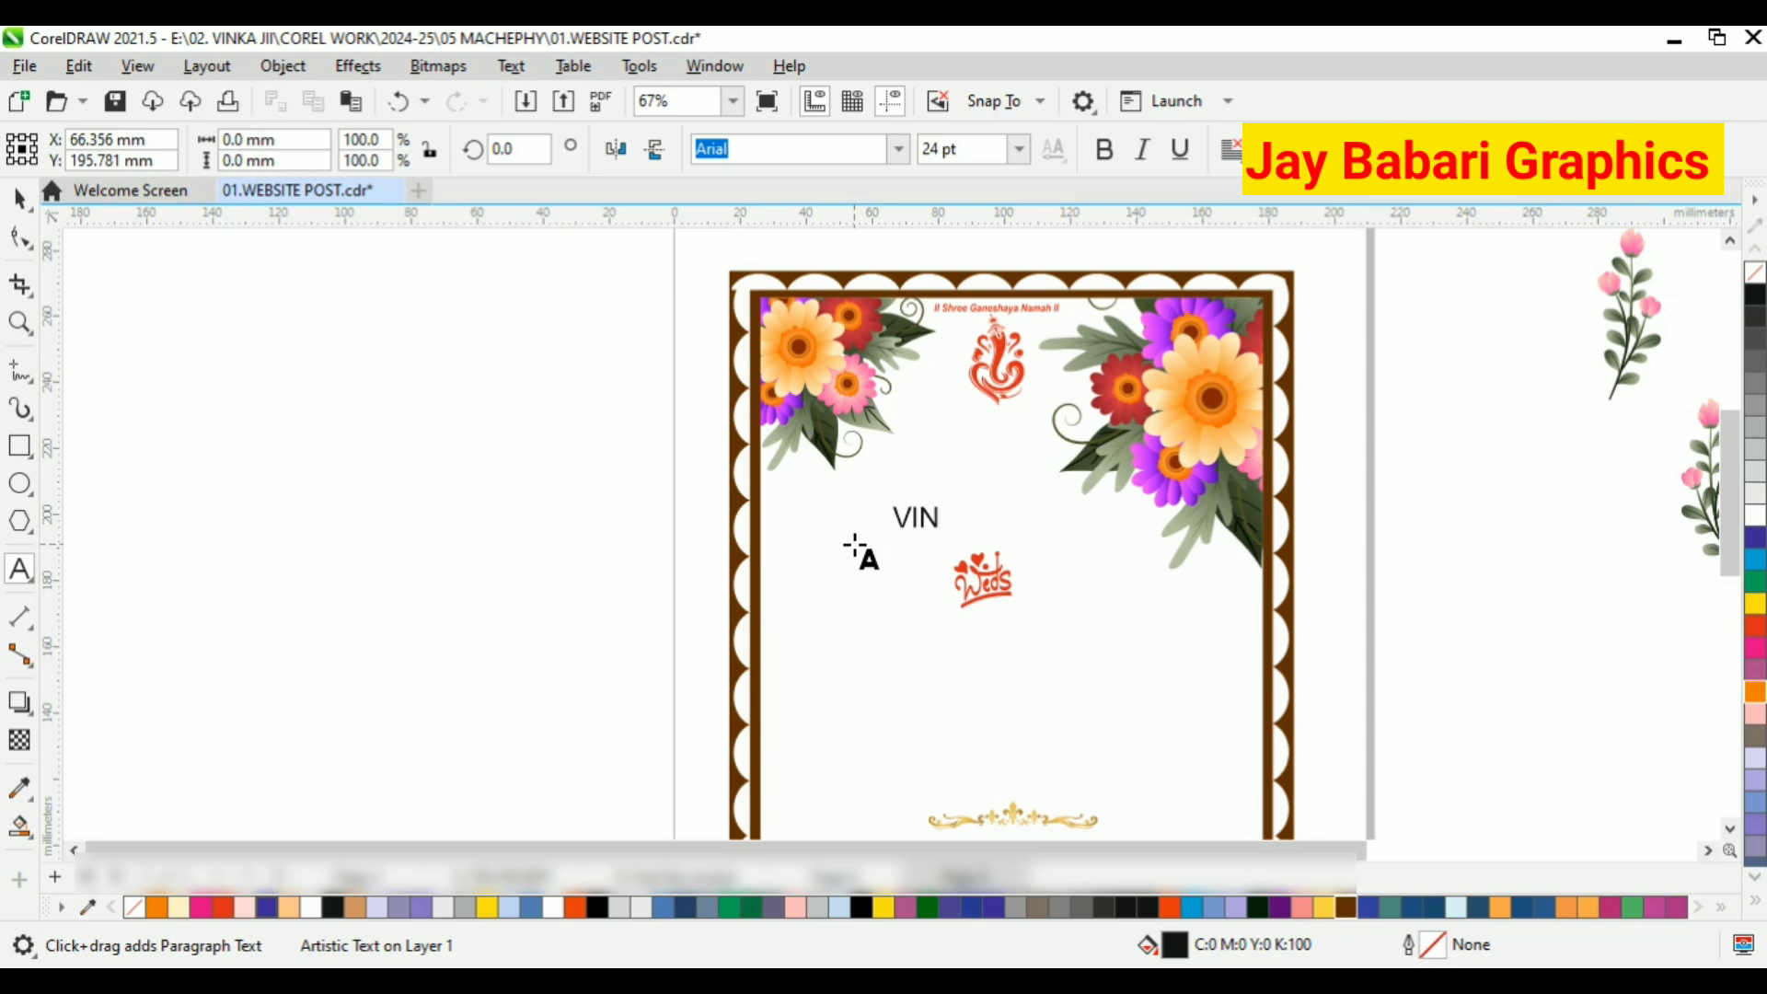
click(24, 200)
scroll(697, 488, up, 3)
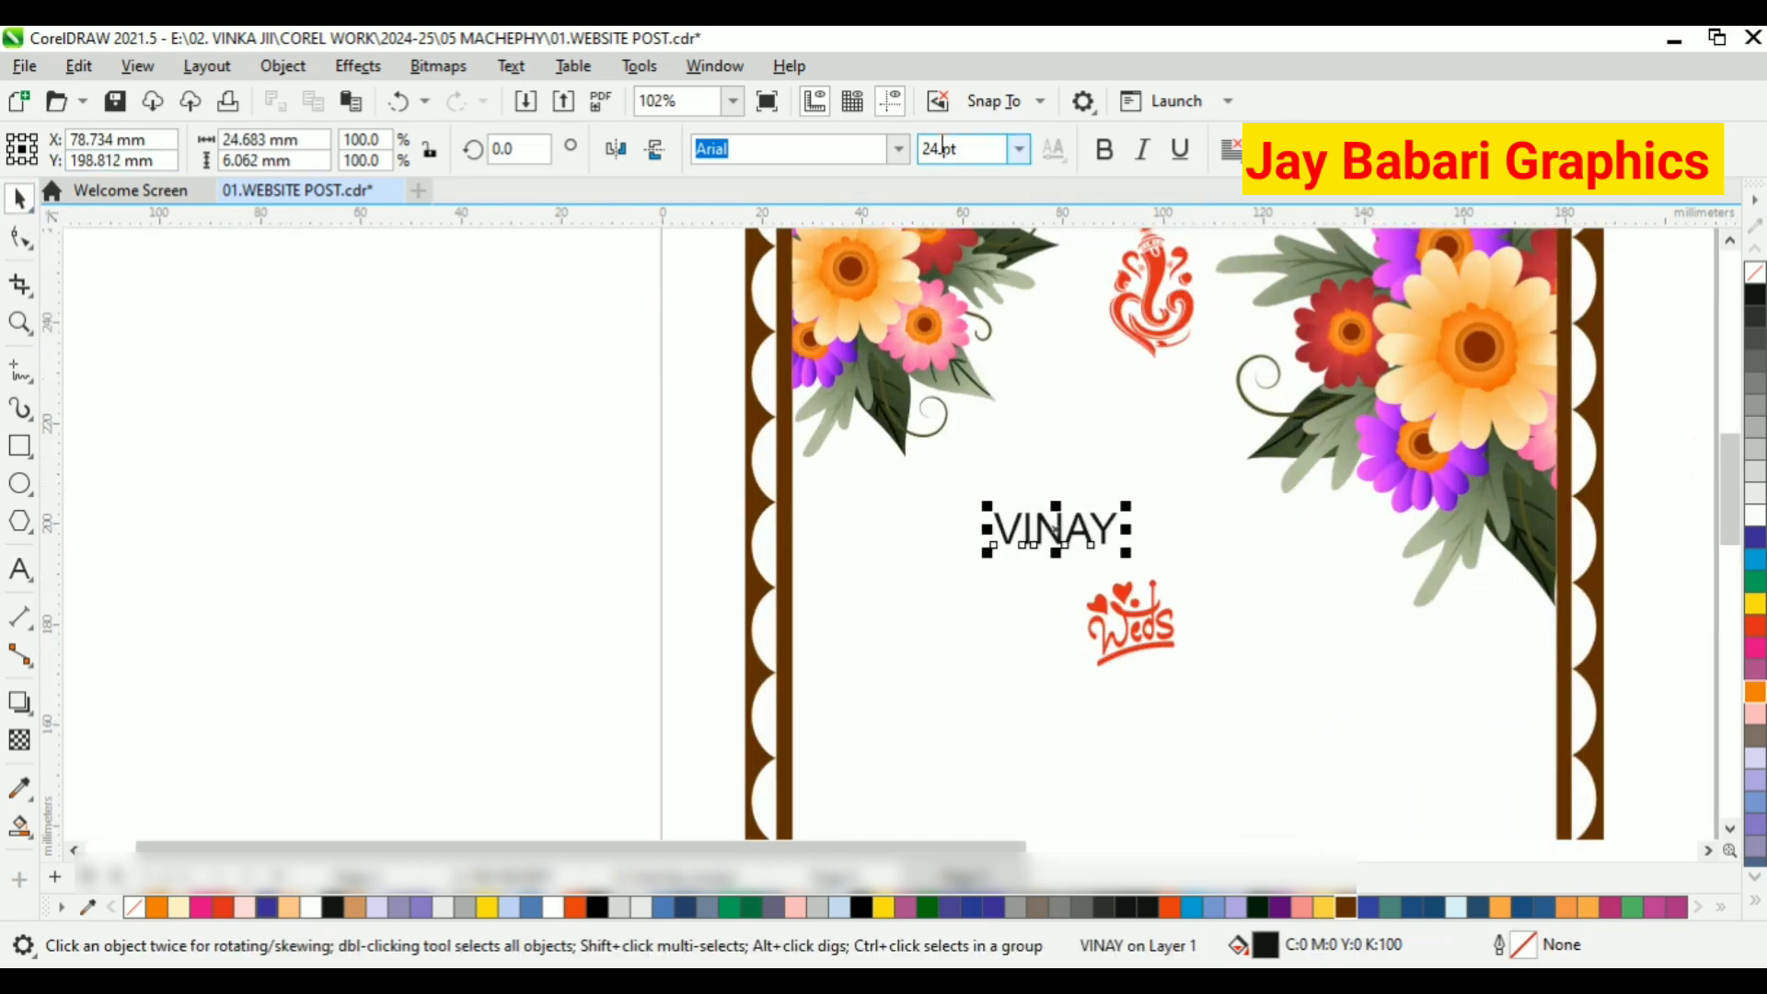
Preview fonts on the groom's name and set it to Comic Sans MS Bold
click(898, 151)
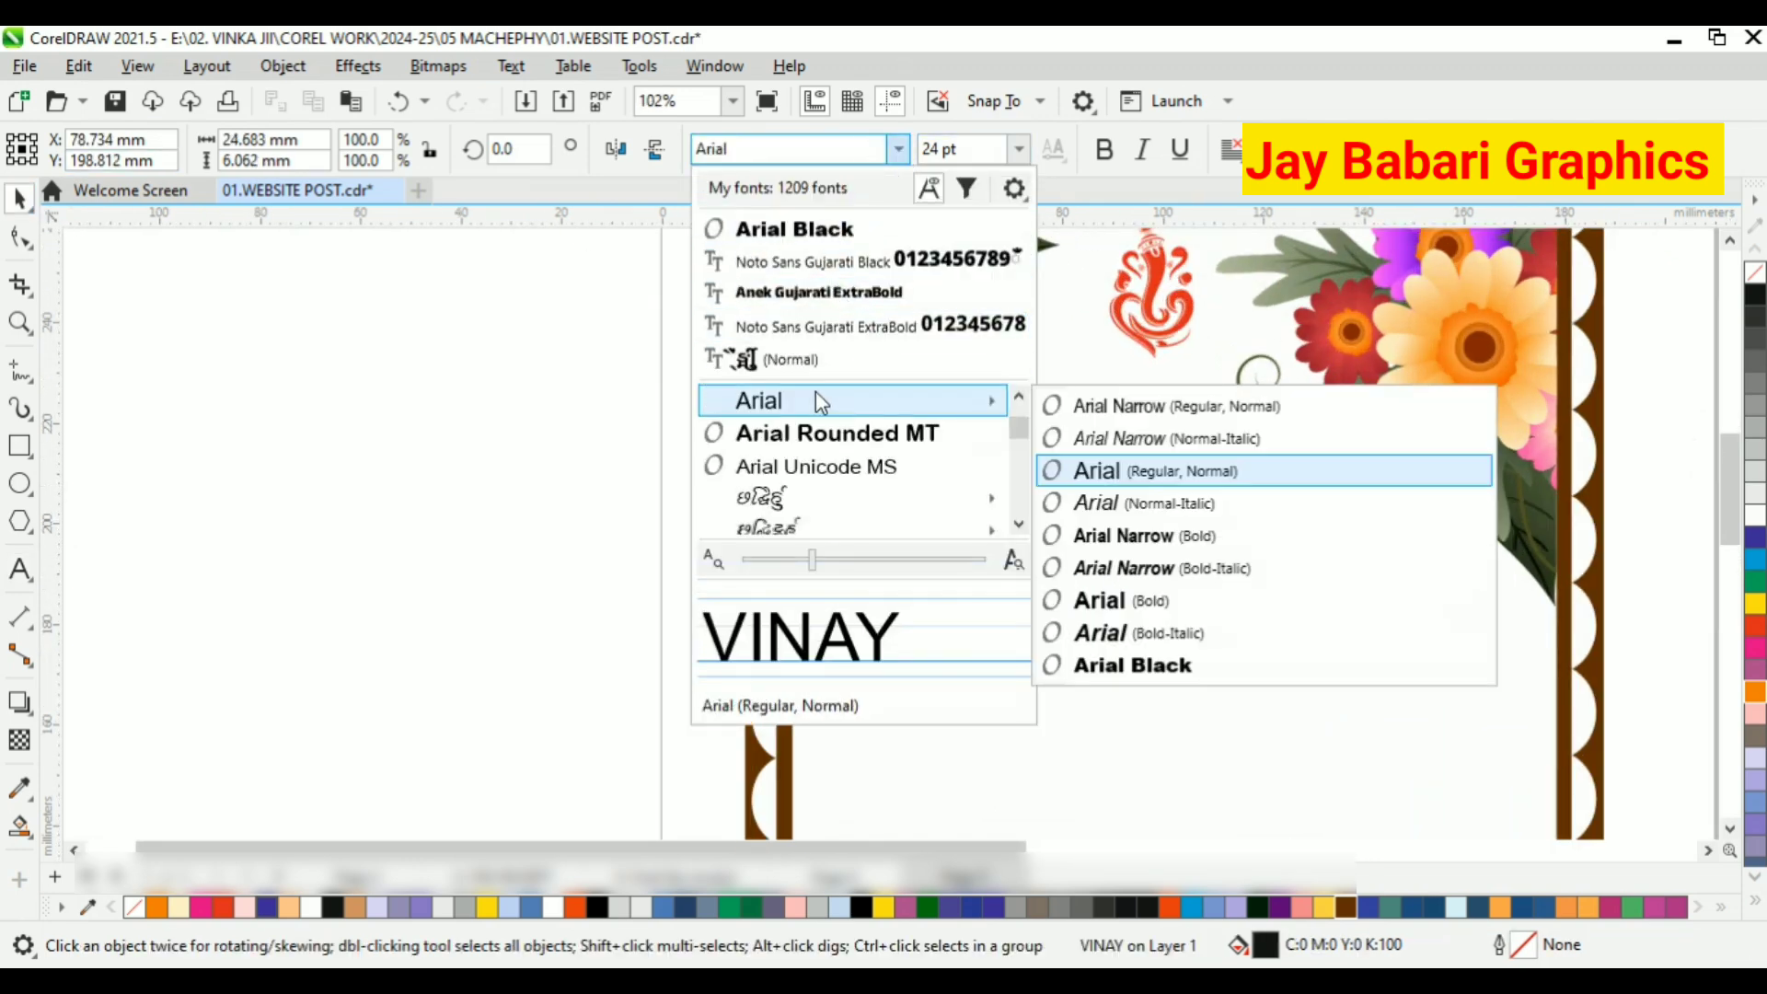
scroll(810, 433, down, 3)
scroll(803, 471, down, 2)
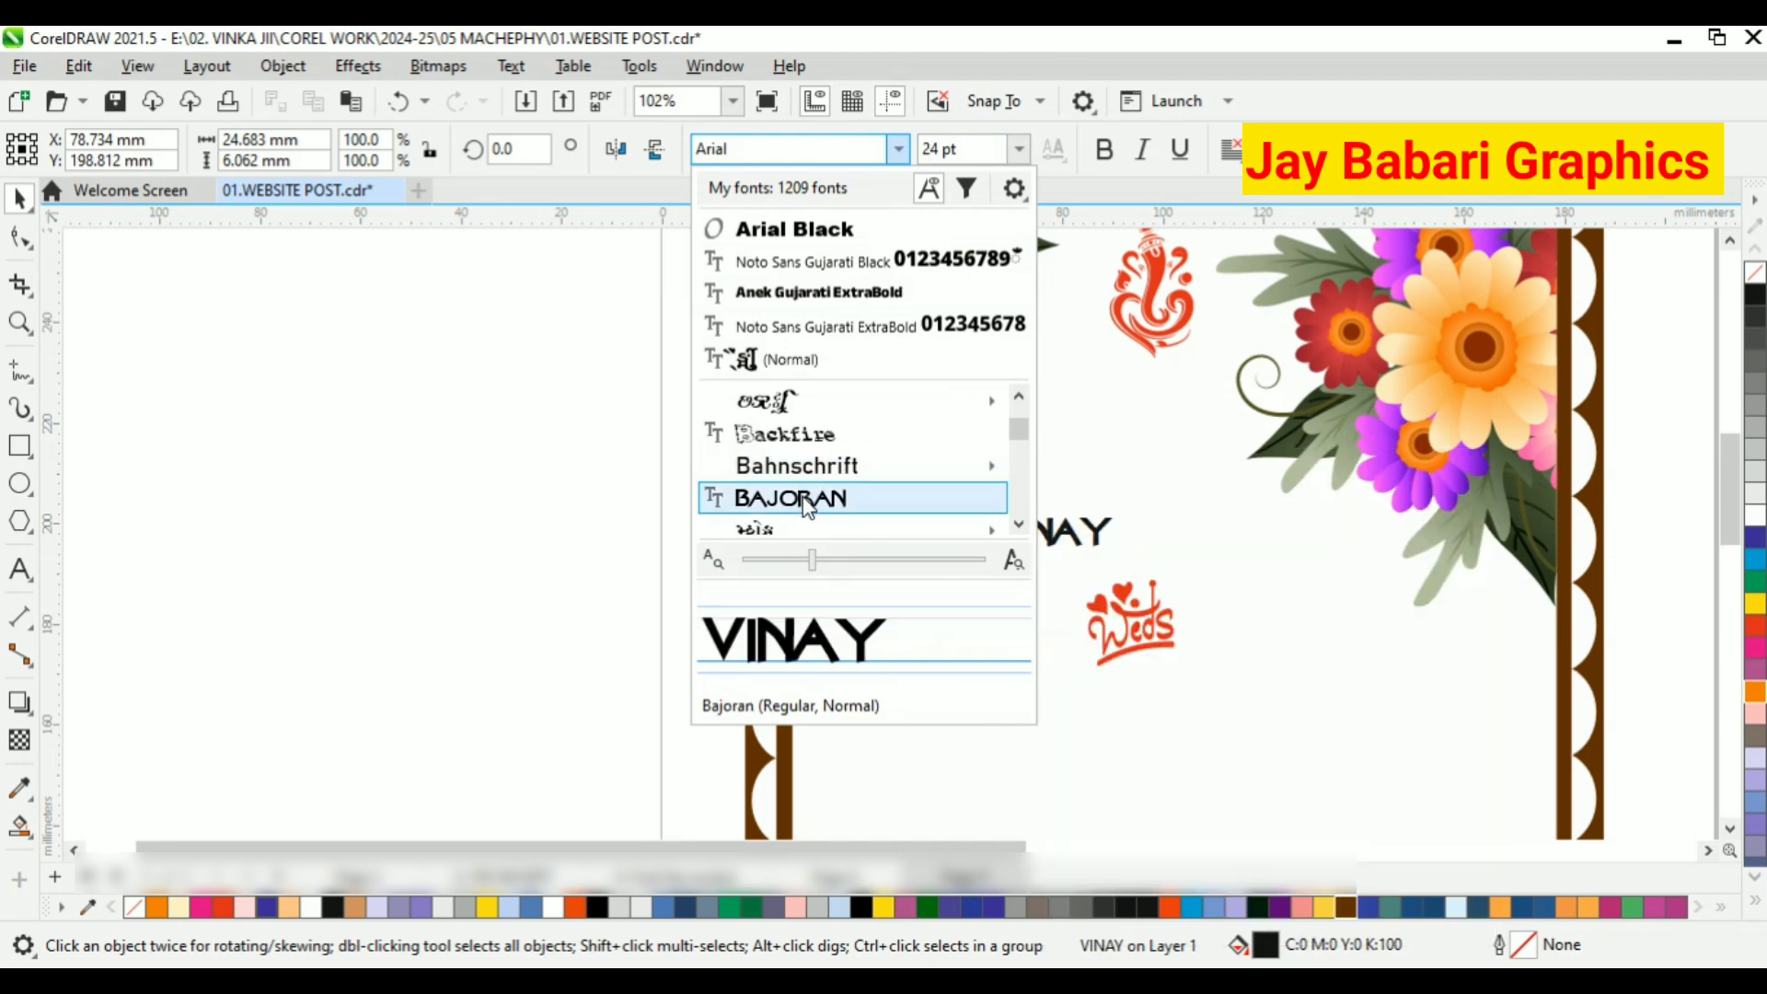
scroll(812, 499, down, 1)
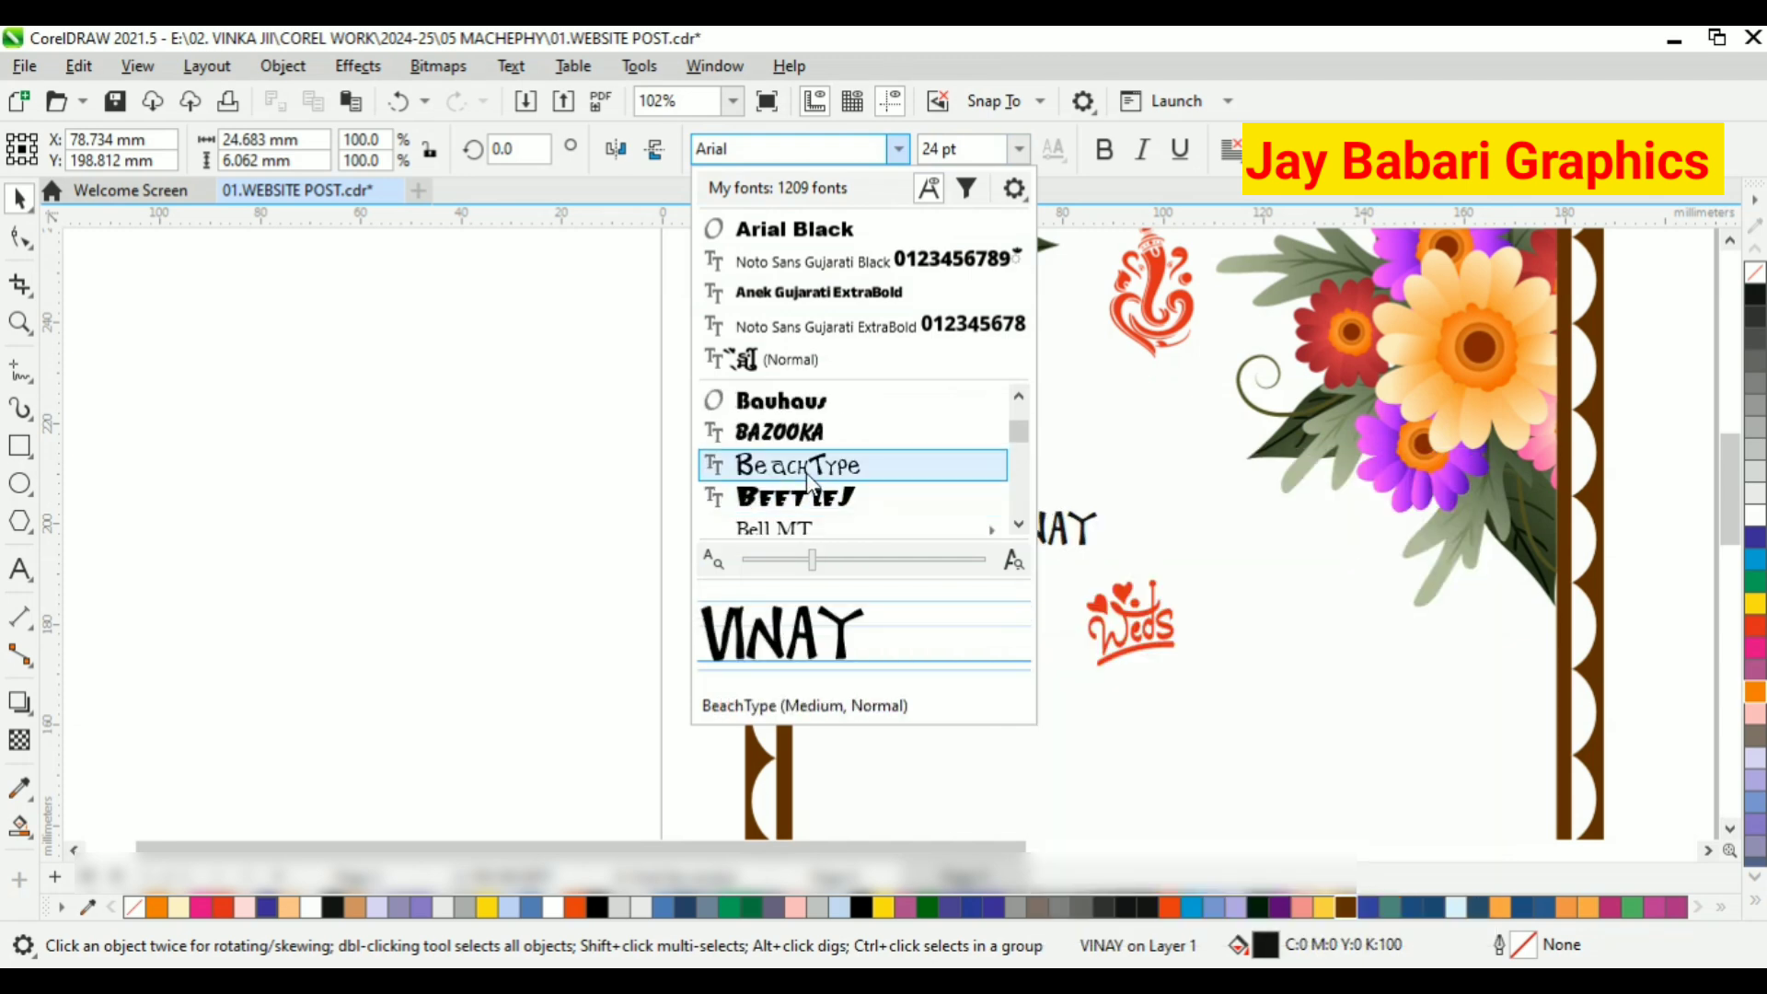
scroll(804, 460, down, 2)
scroll(808, 441, down, 3)
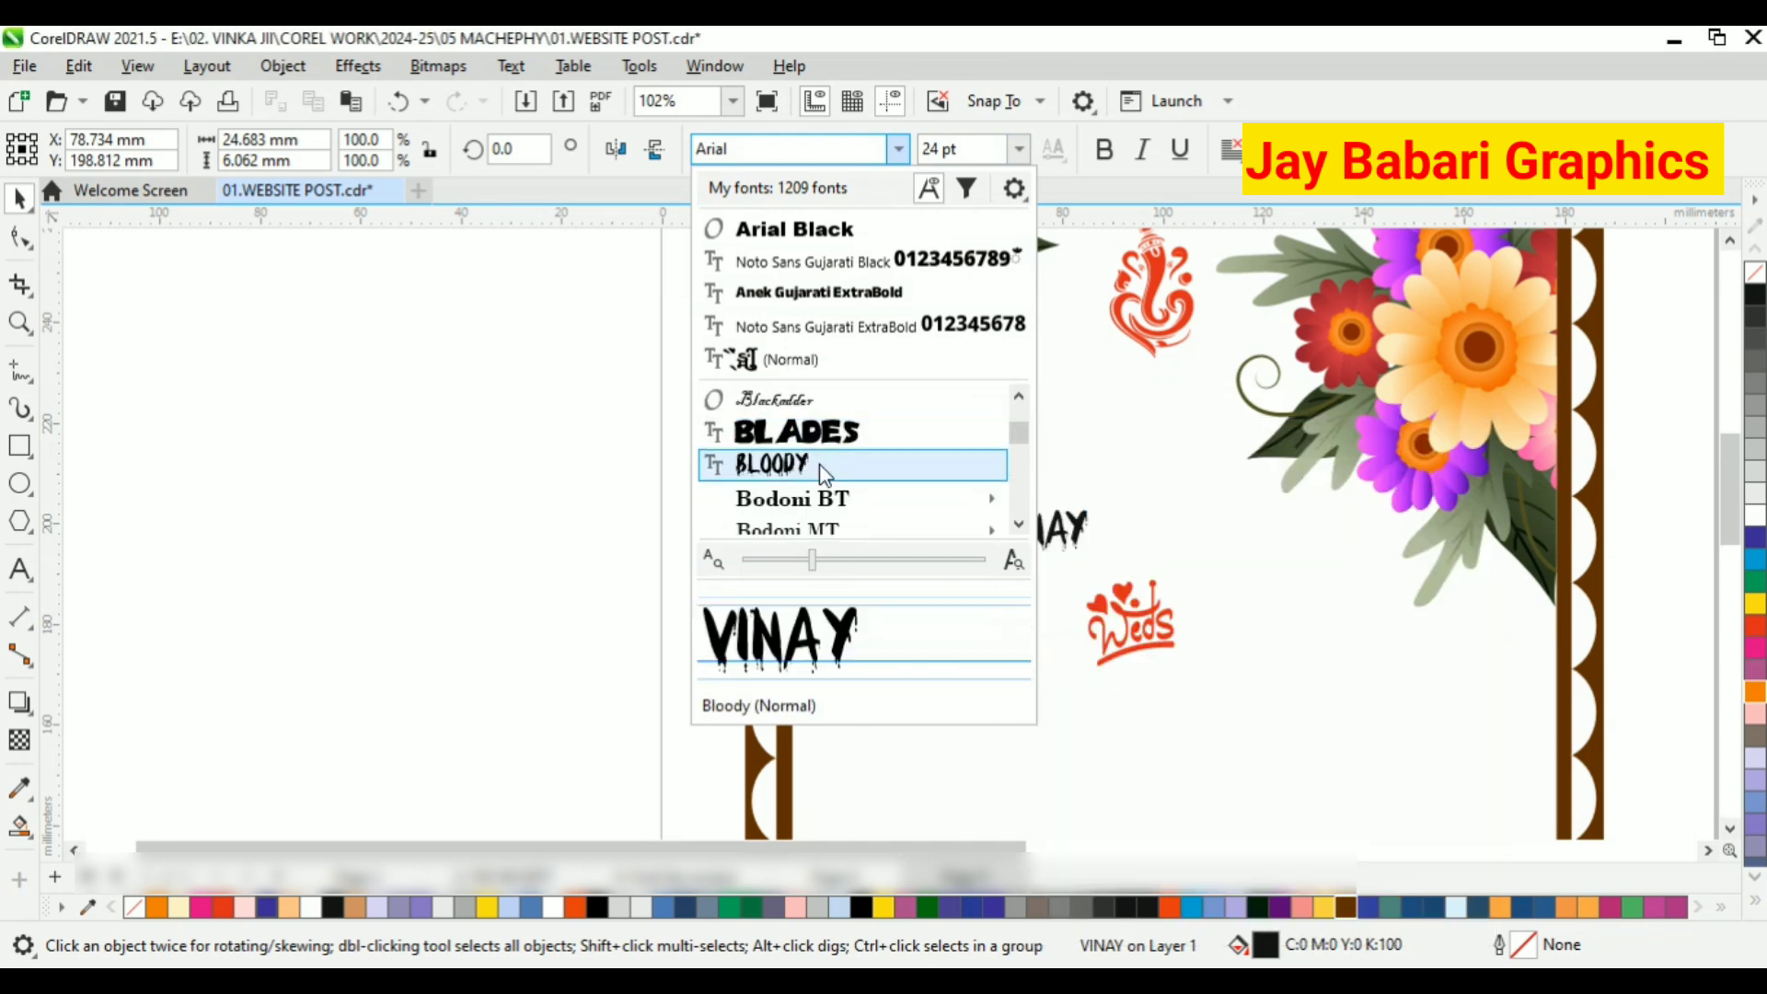
scroll(822, 486, down, 2)
scroll(825, 498, down, 1)
scroll(863, 486, down, 2)
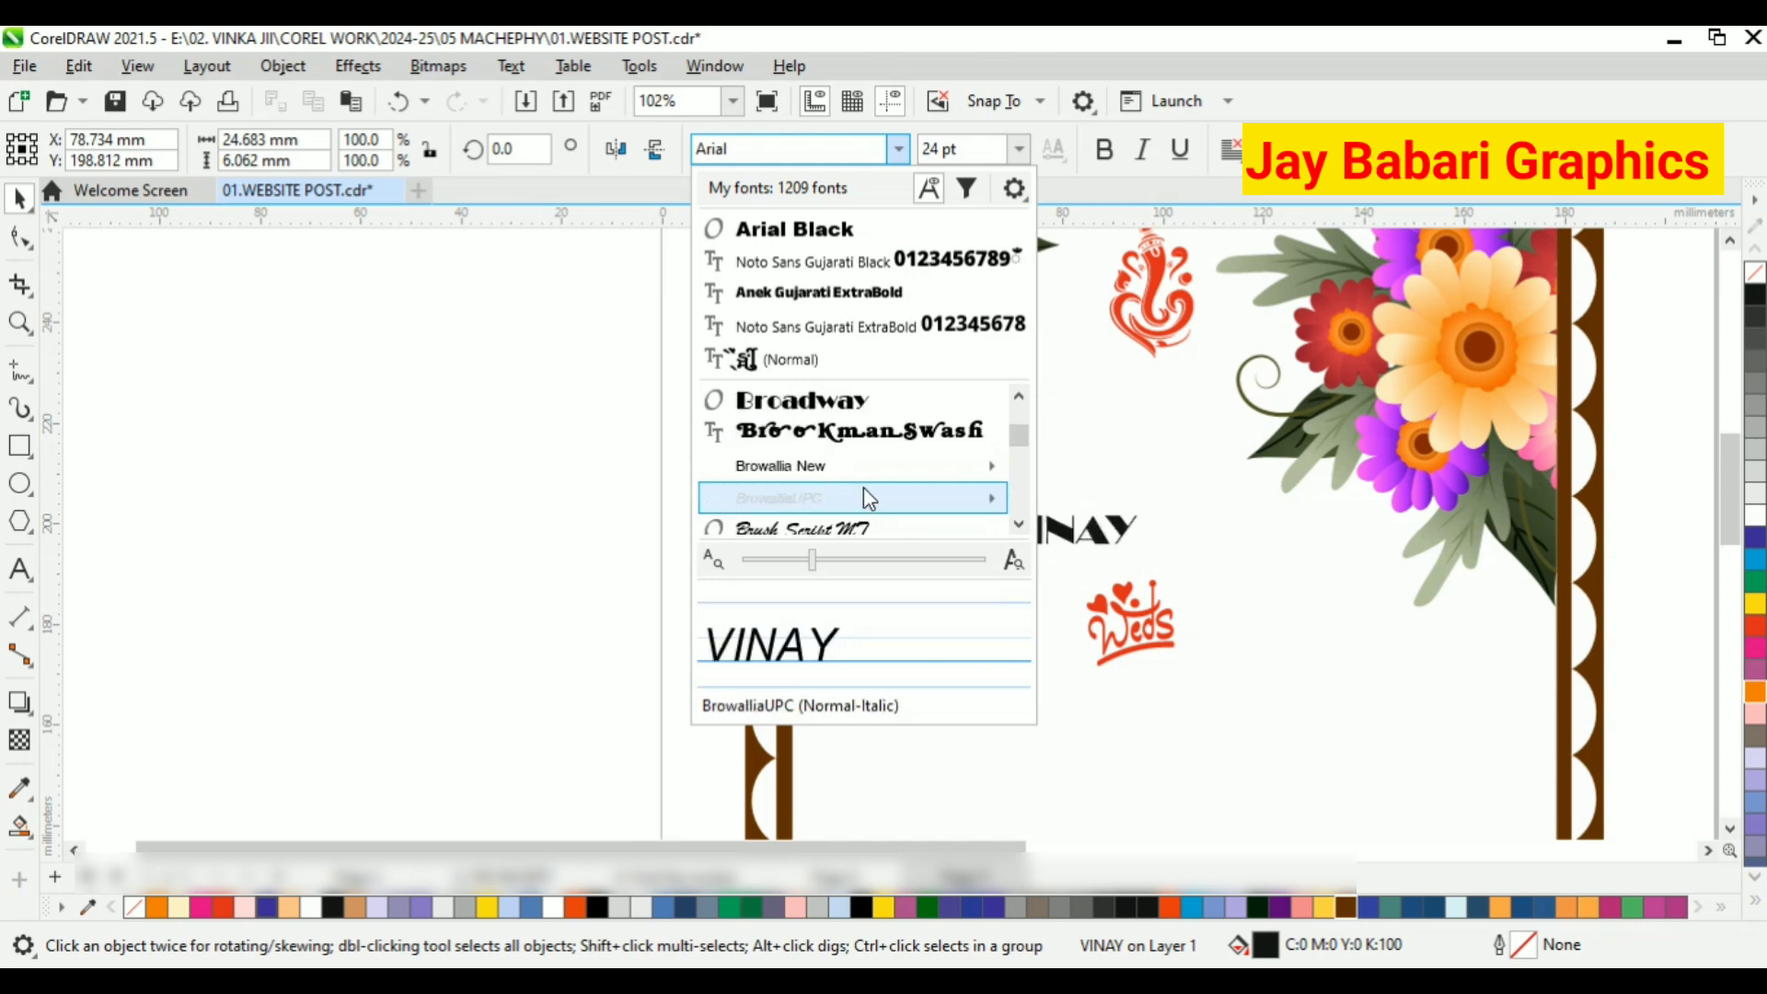
scroll(828, 465, down, 2)
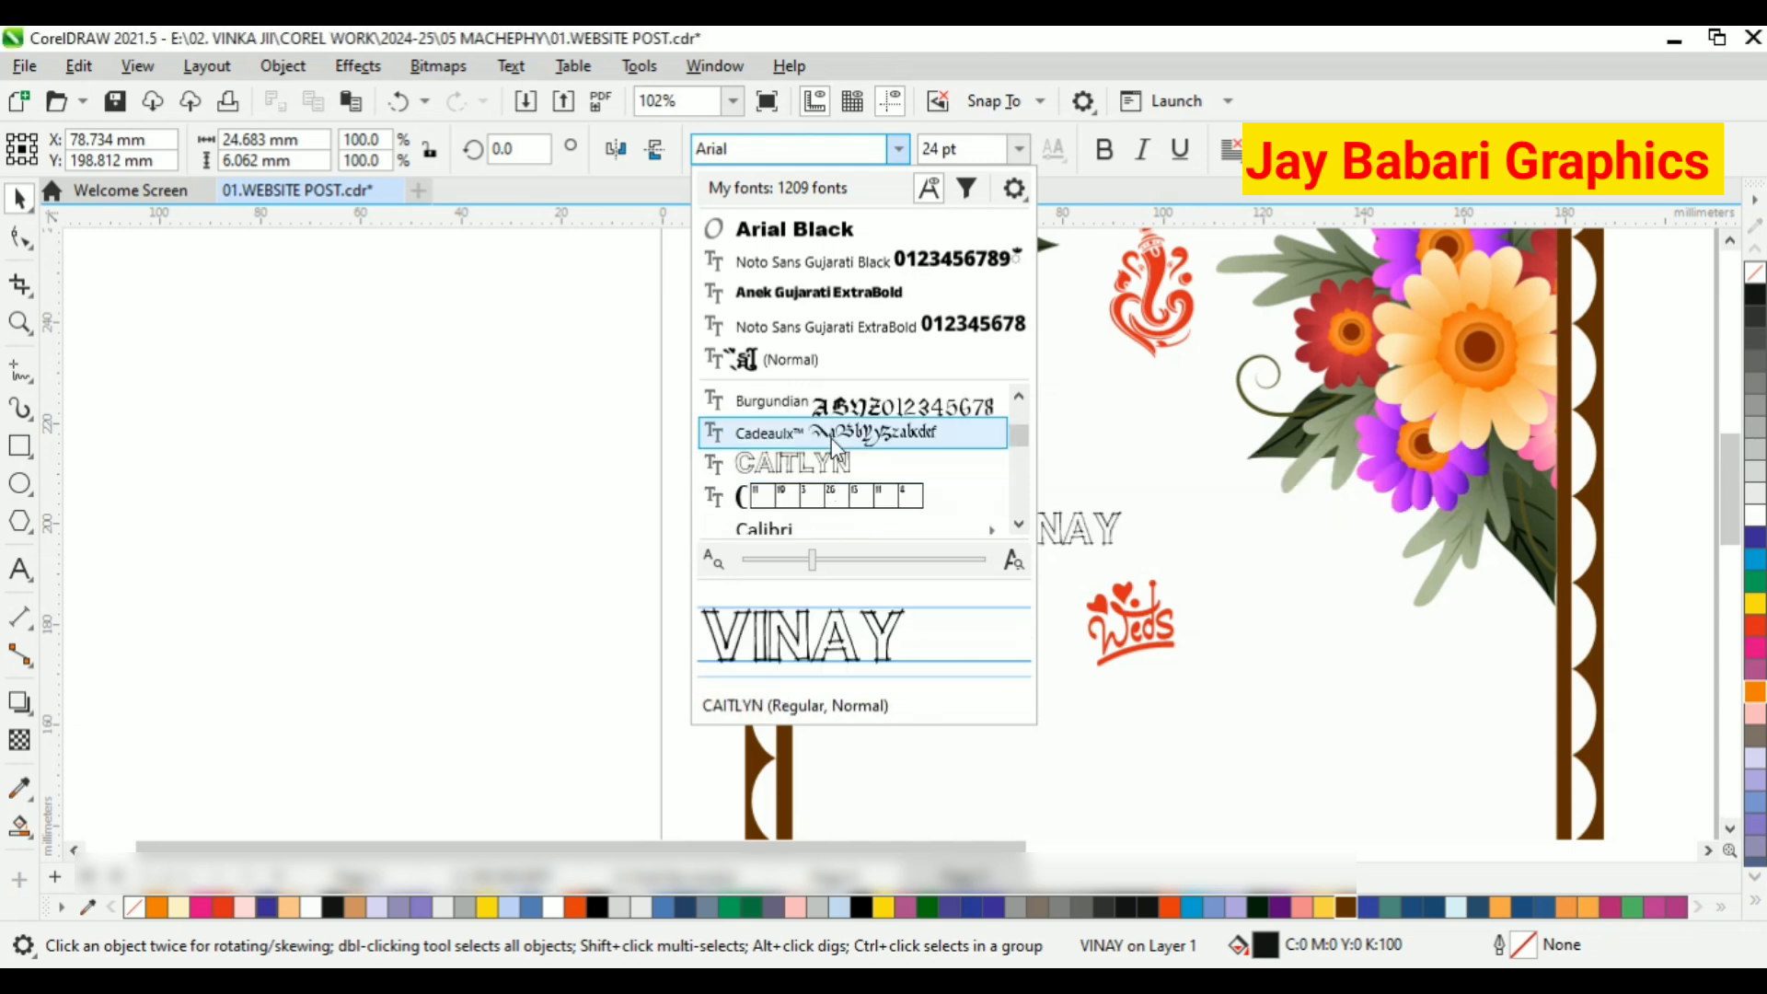
scroll(831, 451, down, 2)
scroll(794, 497, down, 1)
mouse_move(794, 497)
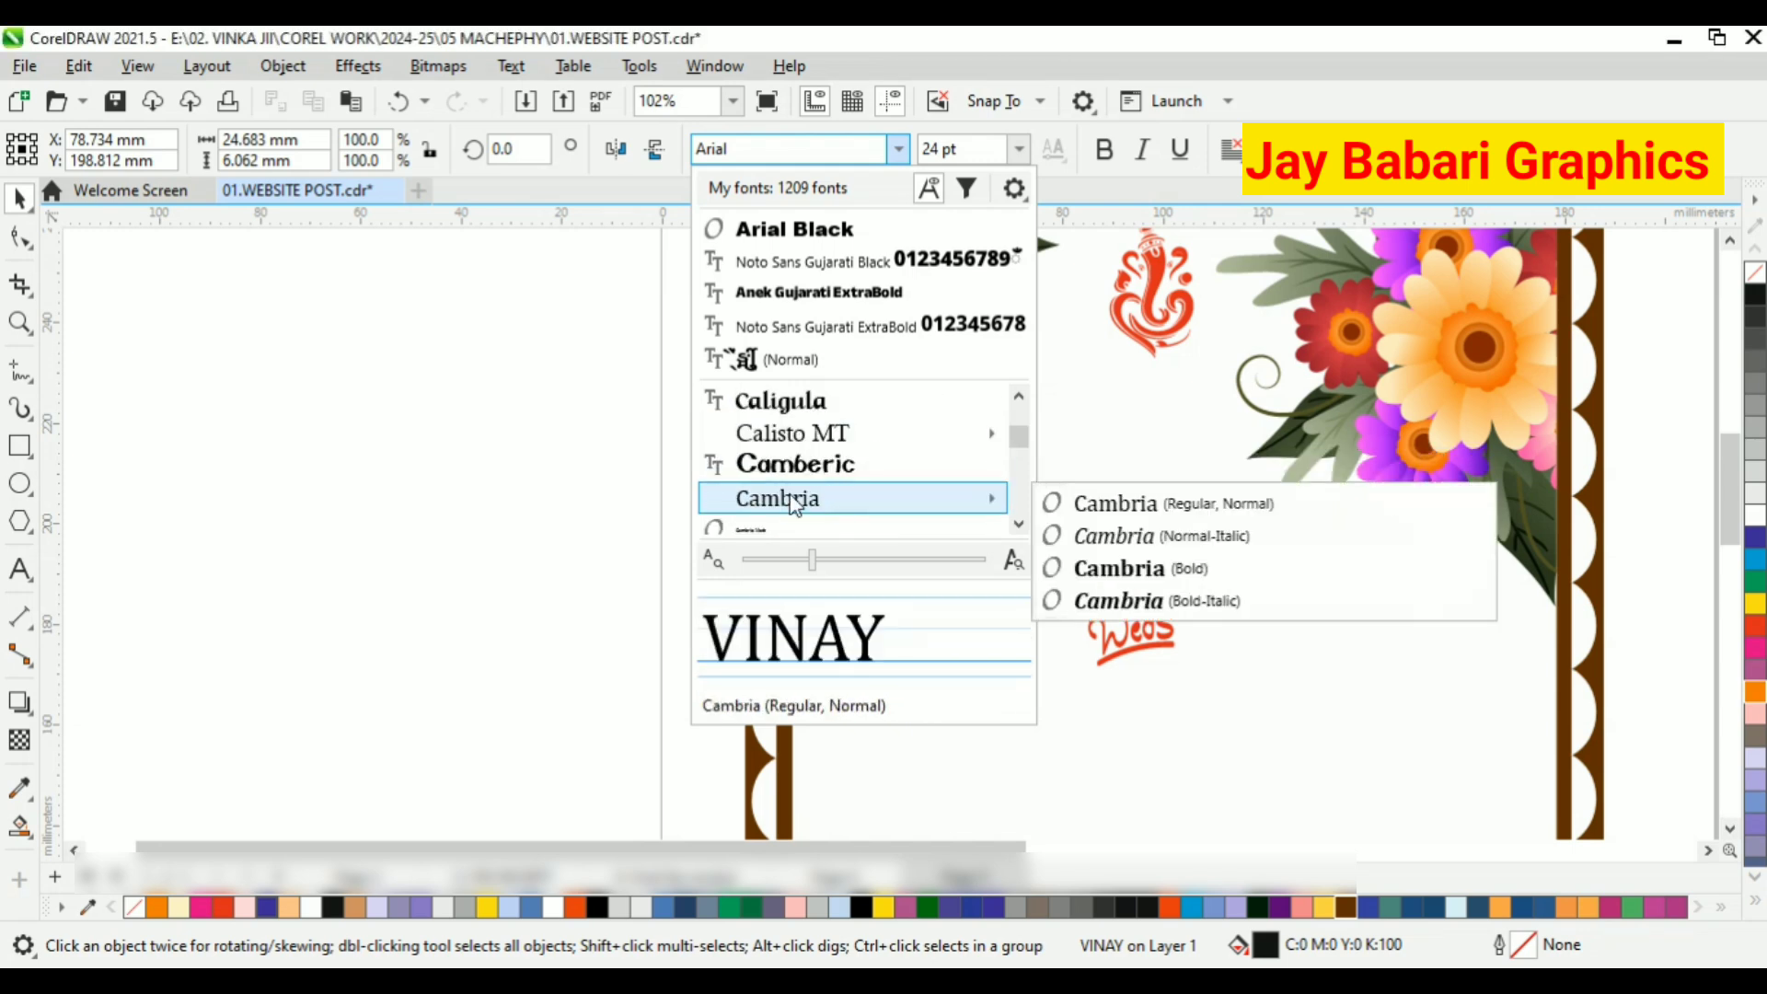
scroll(810, 493, down, 4)
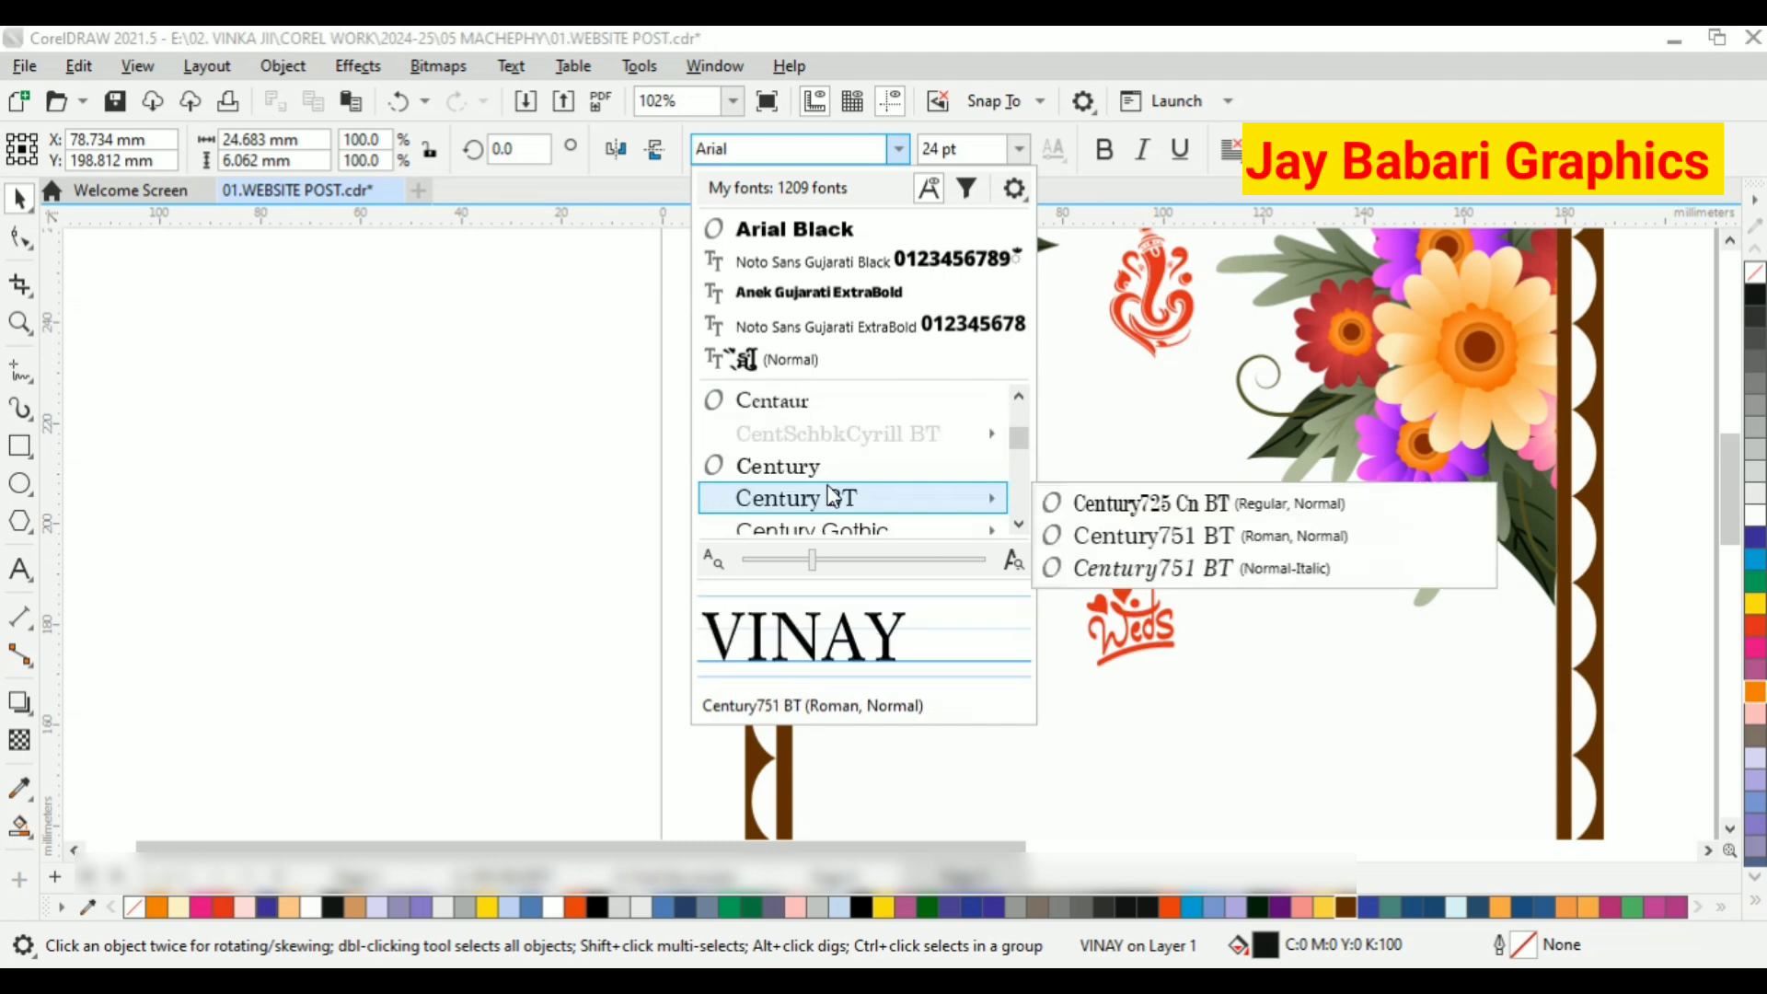
scroll(833, 497, down, 3)
scroll(836, 497, down, 2)
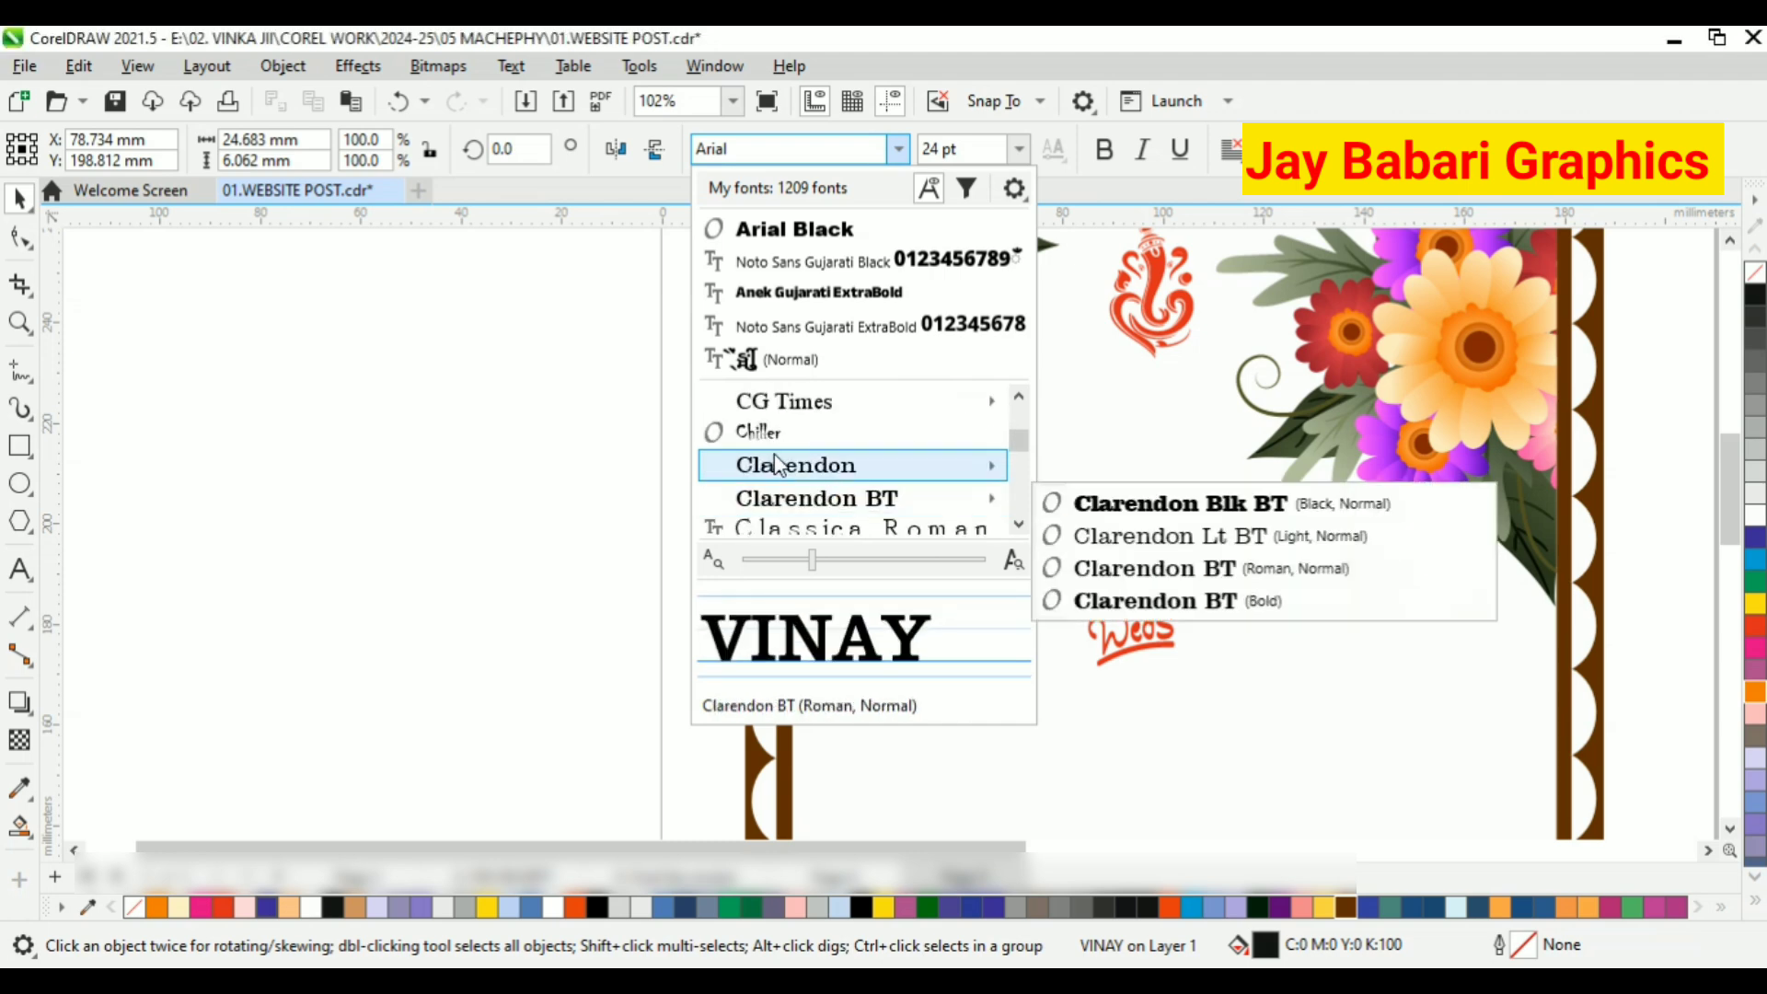
scroll(778, 443, down, 3)
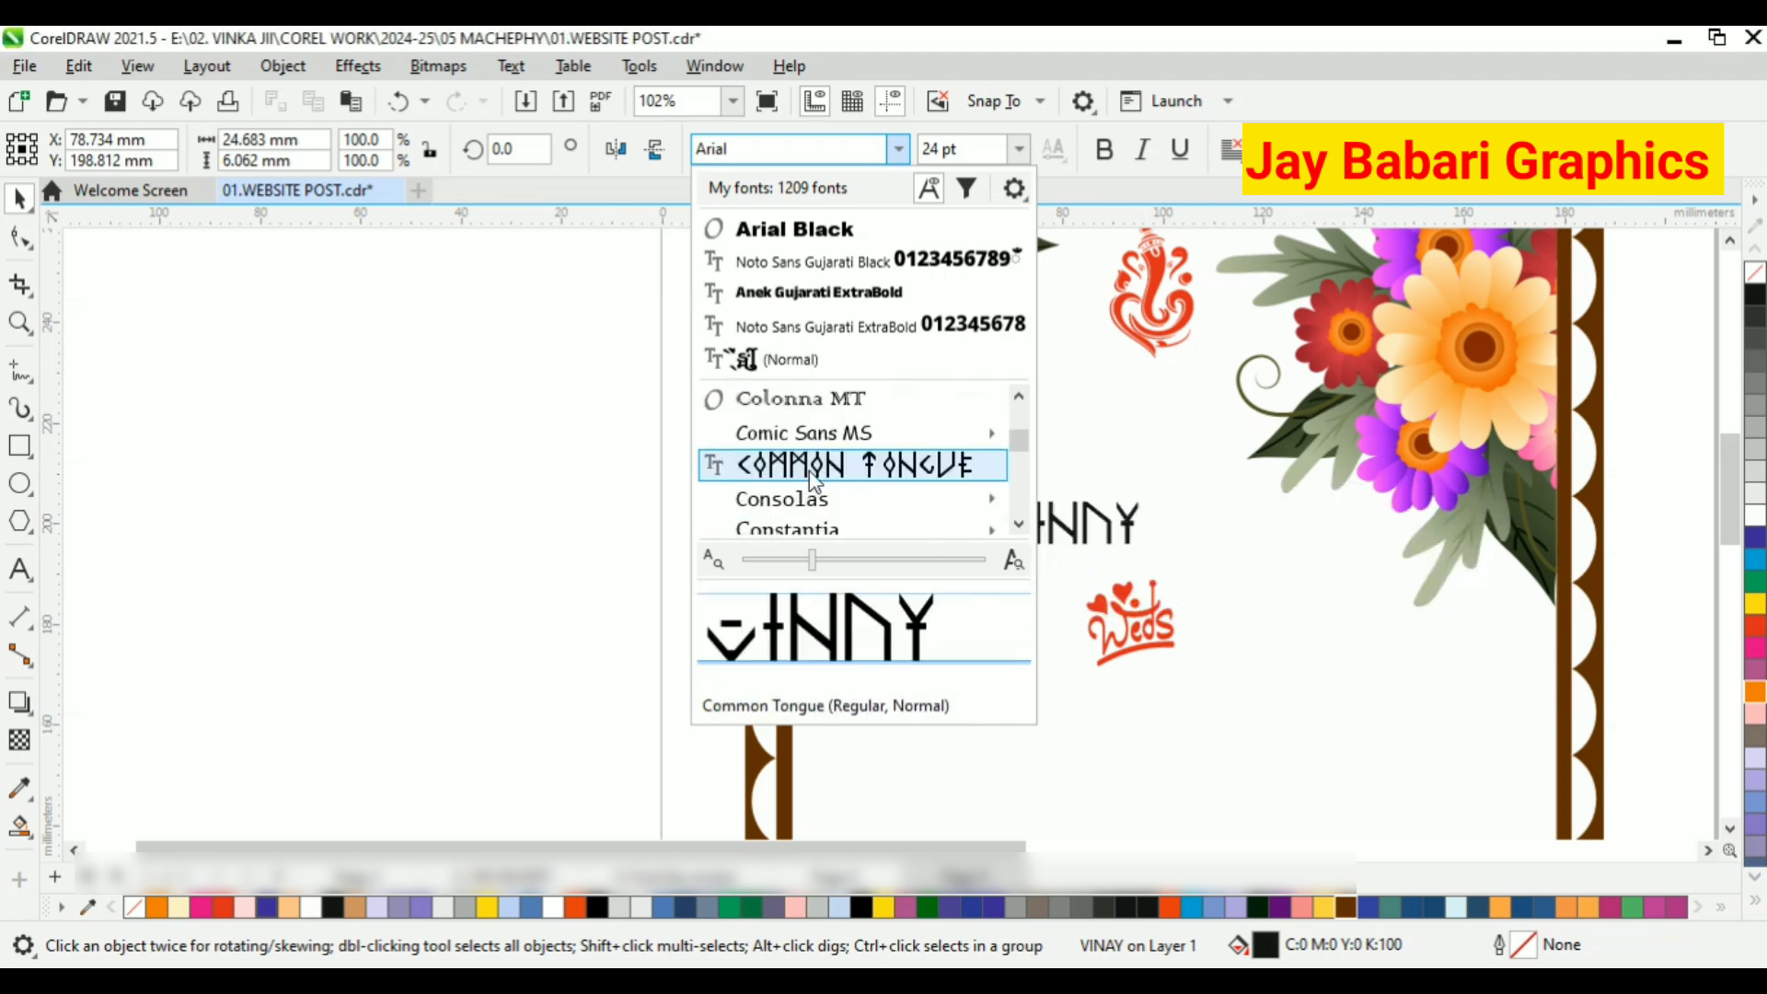
mouse_move(810, 433)
click(1150, 503)
Enlarge the groom's name to about 36.9 pt and tilt it upward by about 14.7 degrees above the "Weds" lettering
scroll(1150, 503, up, 2)
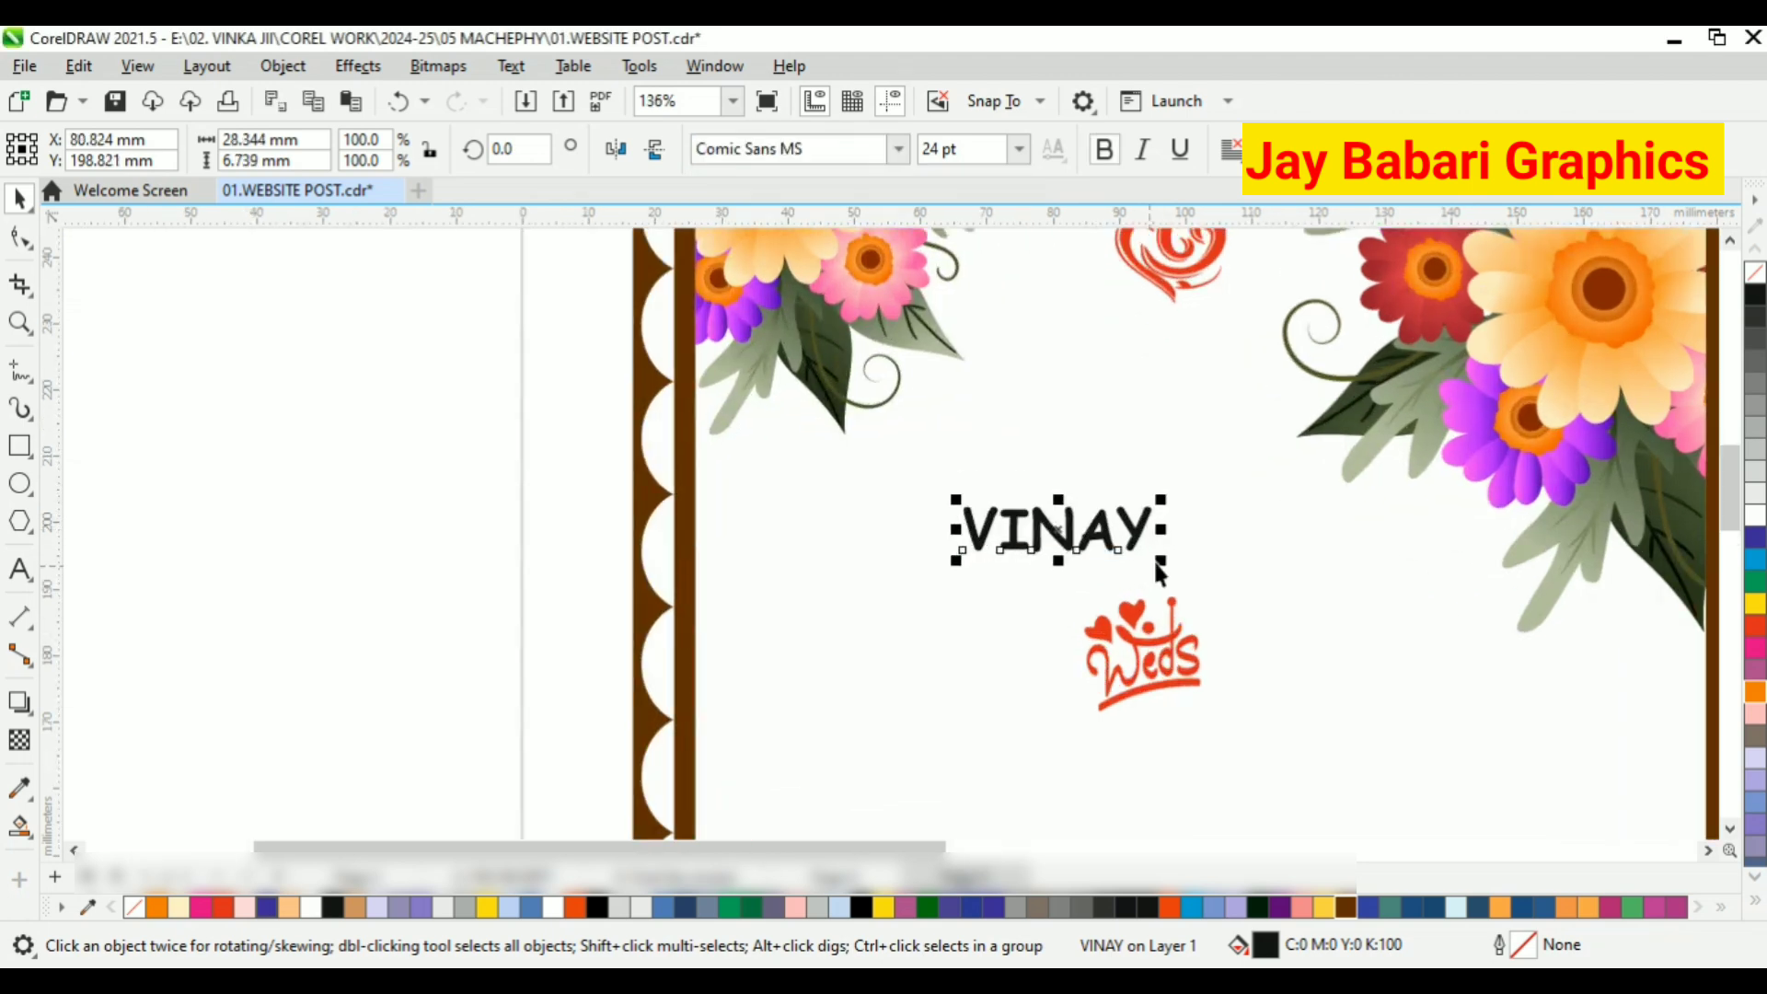
mouse_move(1168, 493)
mouse_down()
mouse_move(1230, 480)
mouse_move(1173, 462)
mouse_up()
click(1158, 550)
click(1203, 504)
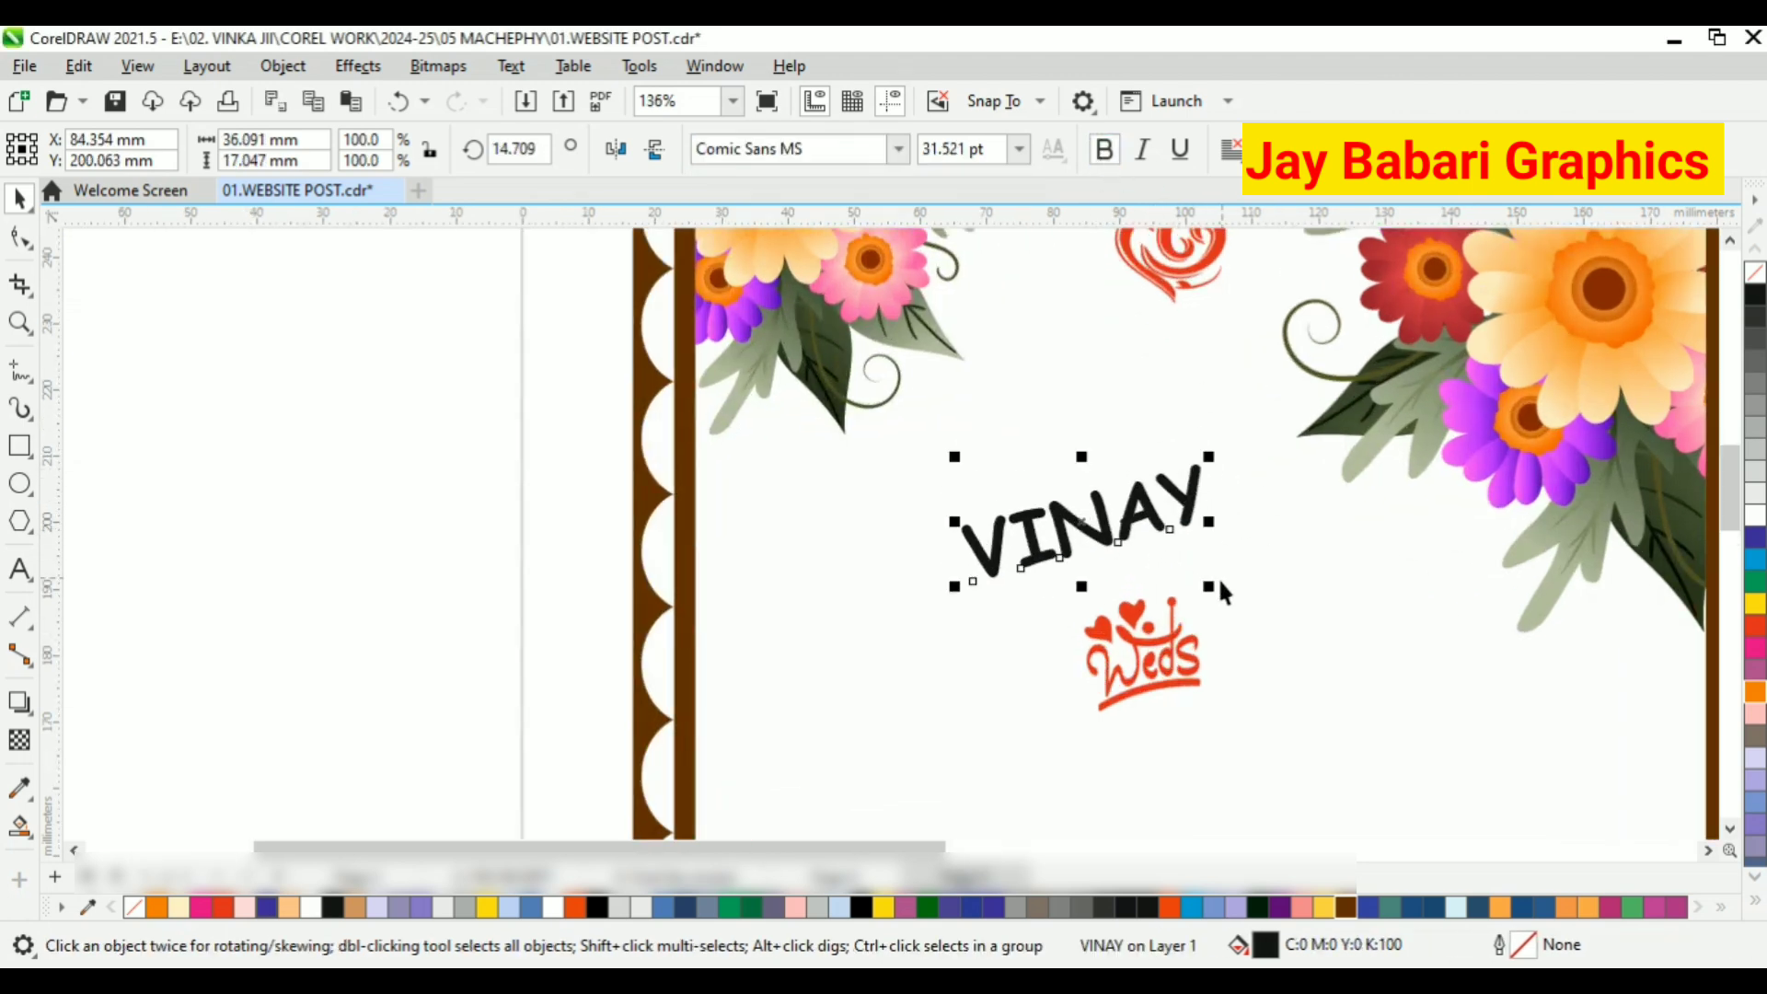
drag(1212, 583, 1250, 604)
drag(1204, 520, 1167, 497)
click(338, 831)
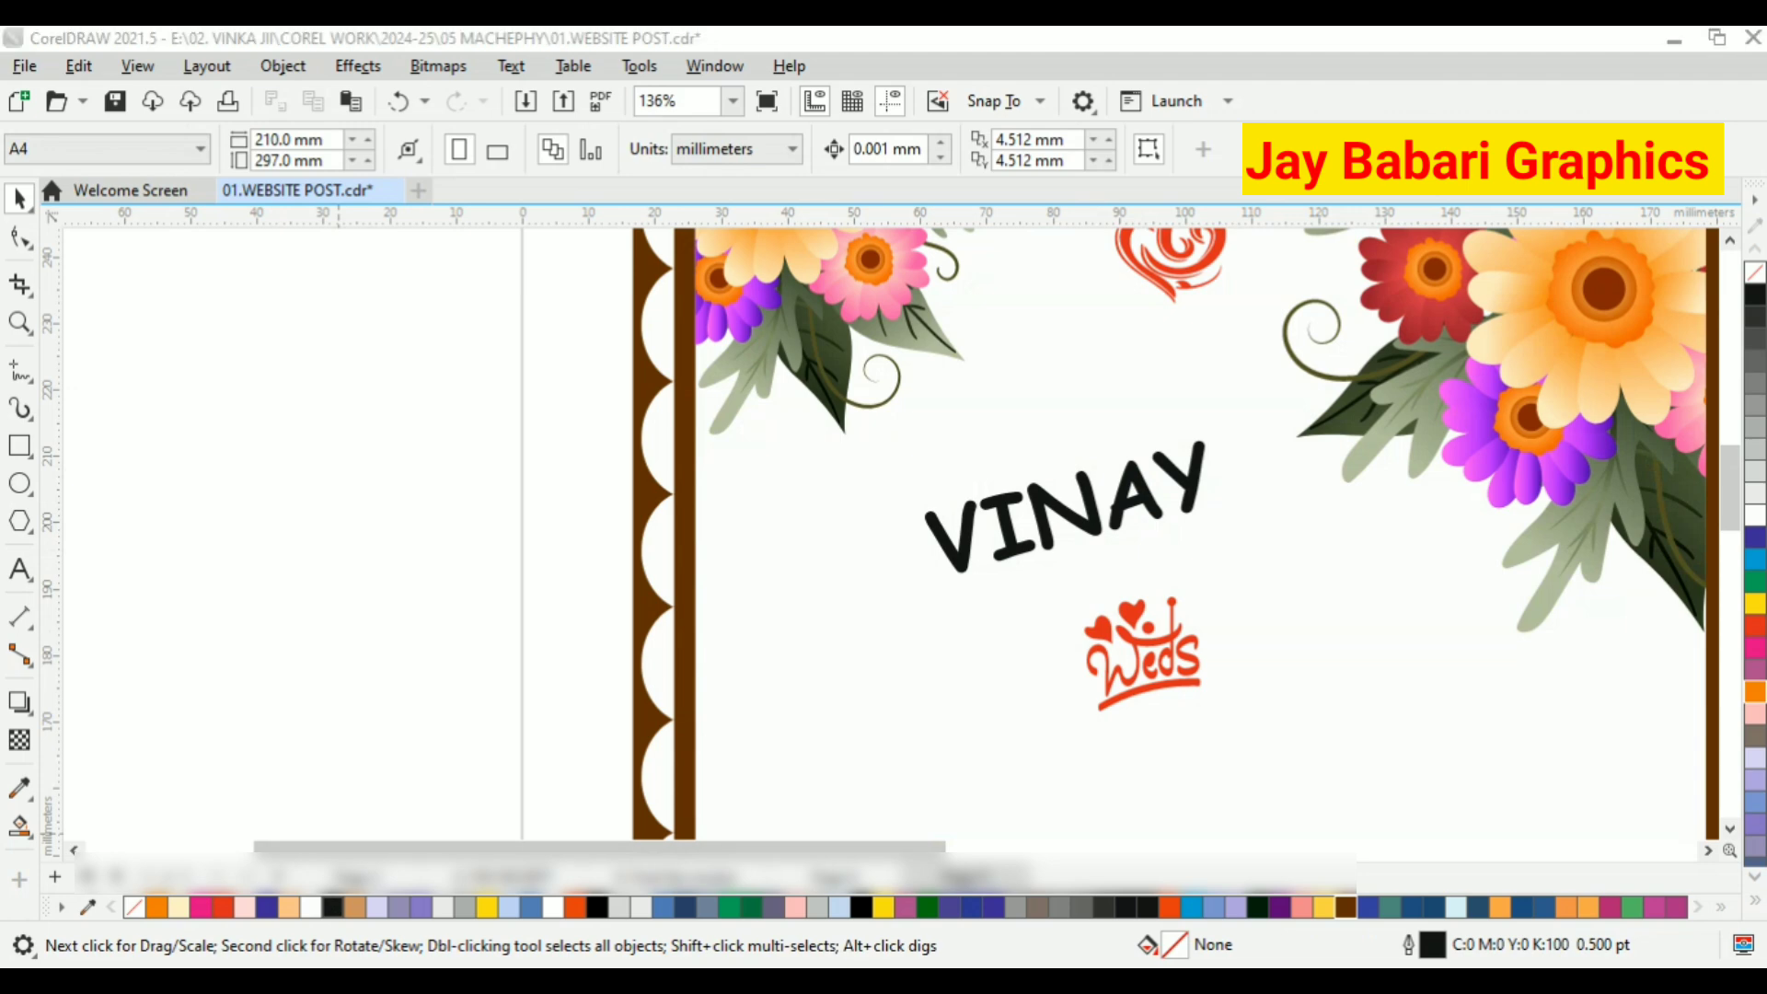
Apply a linear fountain fill across the groom's name with its upper colour node set to orange, C0 M53 Y100 K0
click(1082, 523)
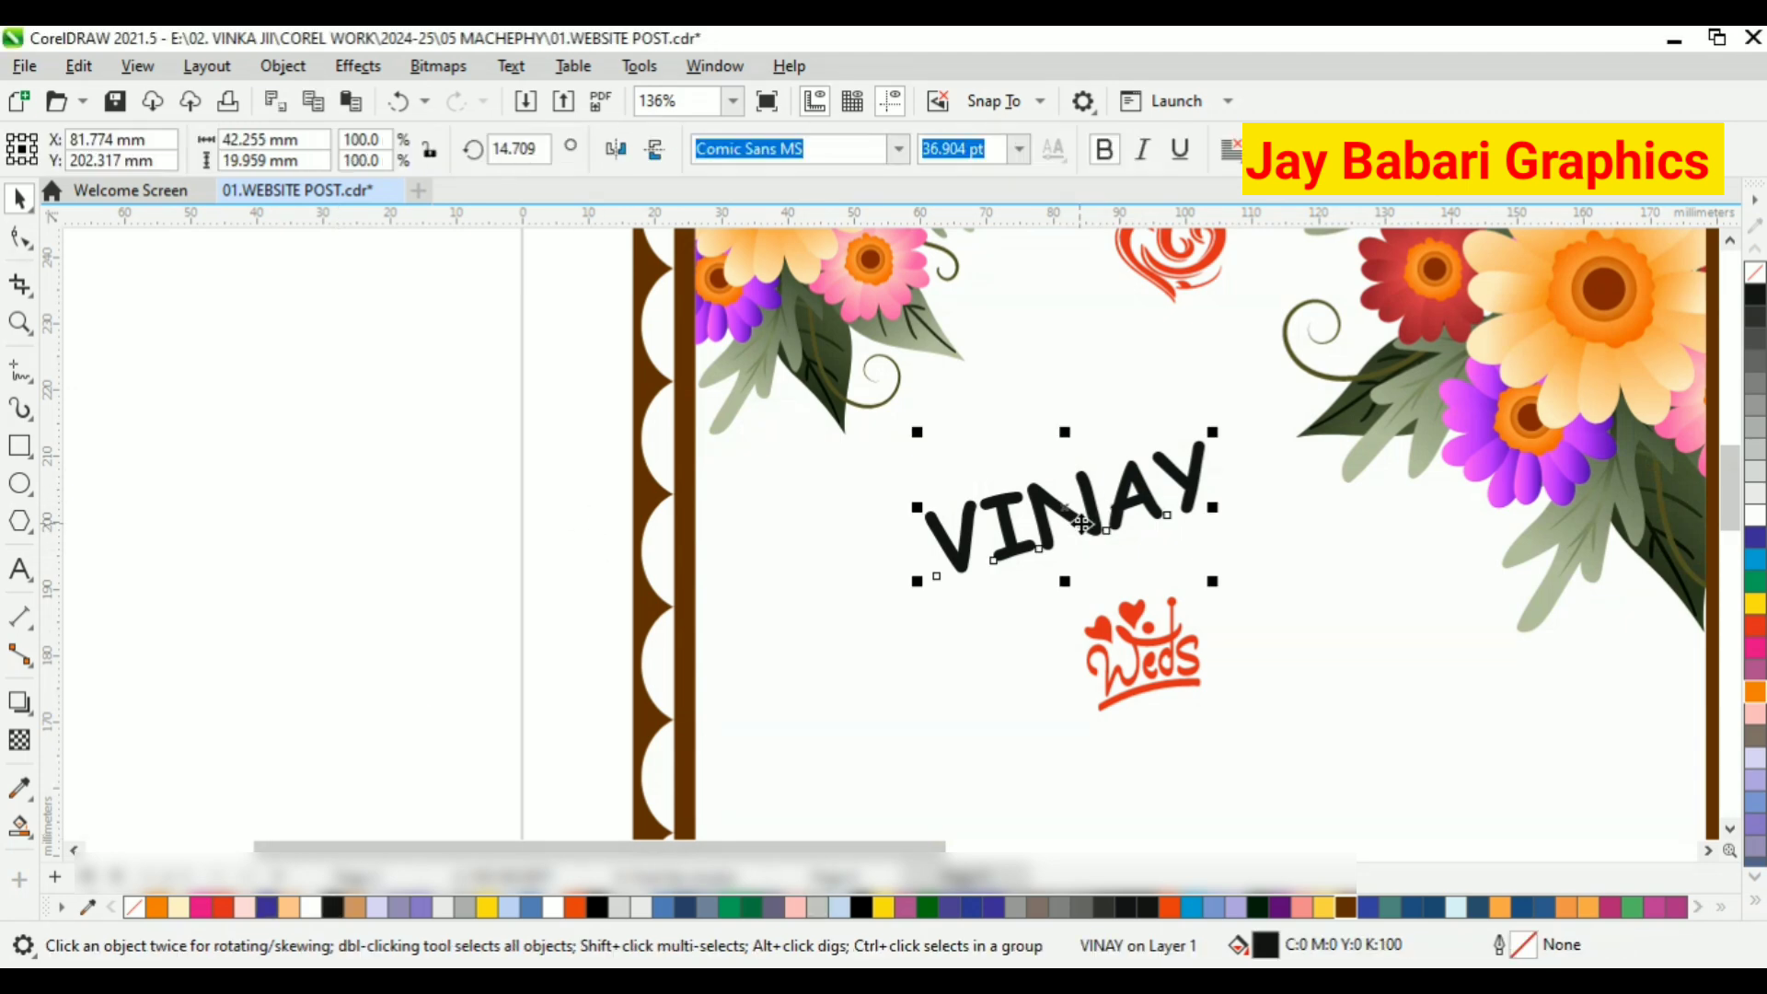
click(20, 825)
scroll(1086, 549, up, 2)
drag(1057, 464, 1054, 465)
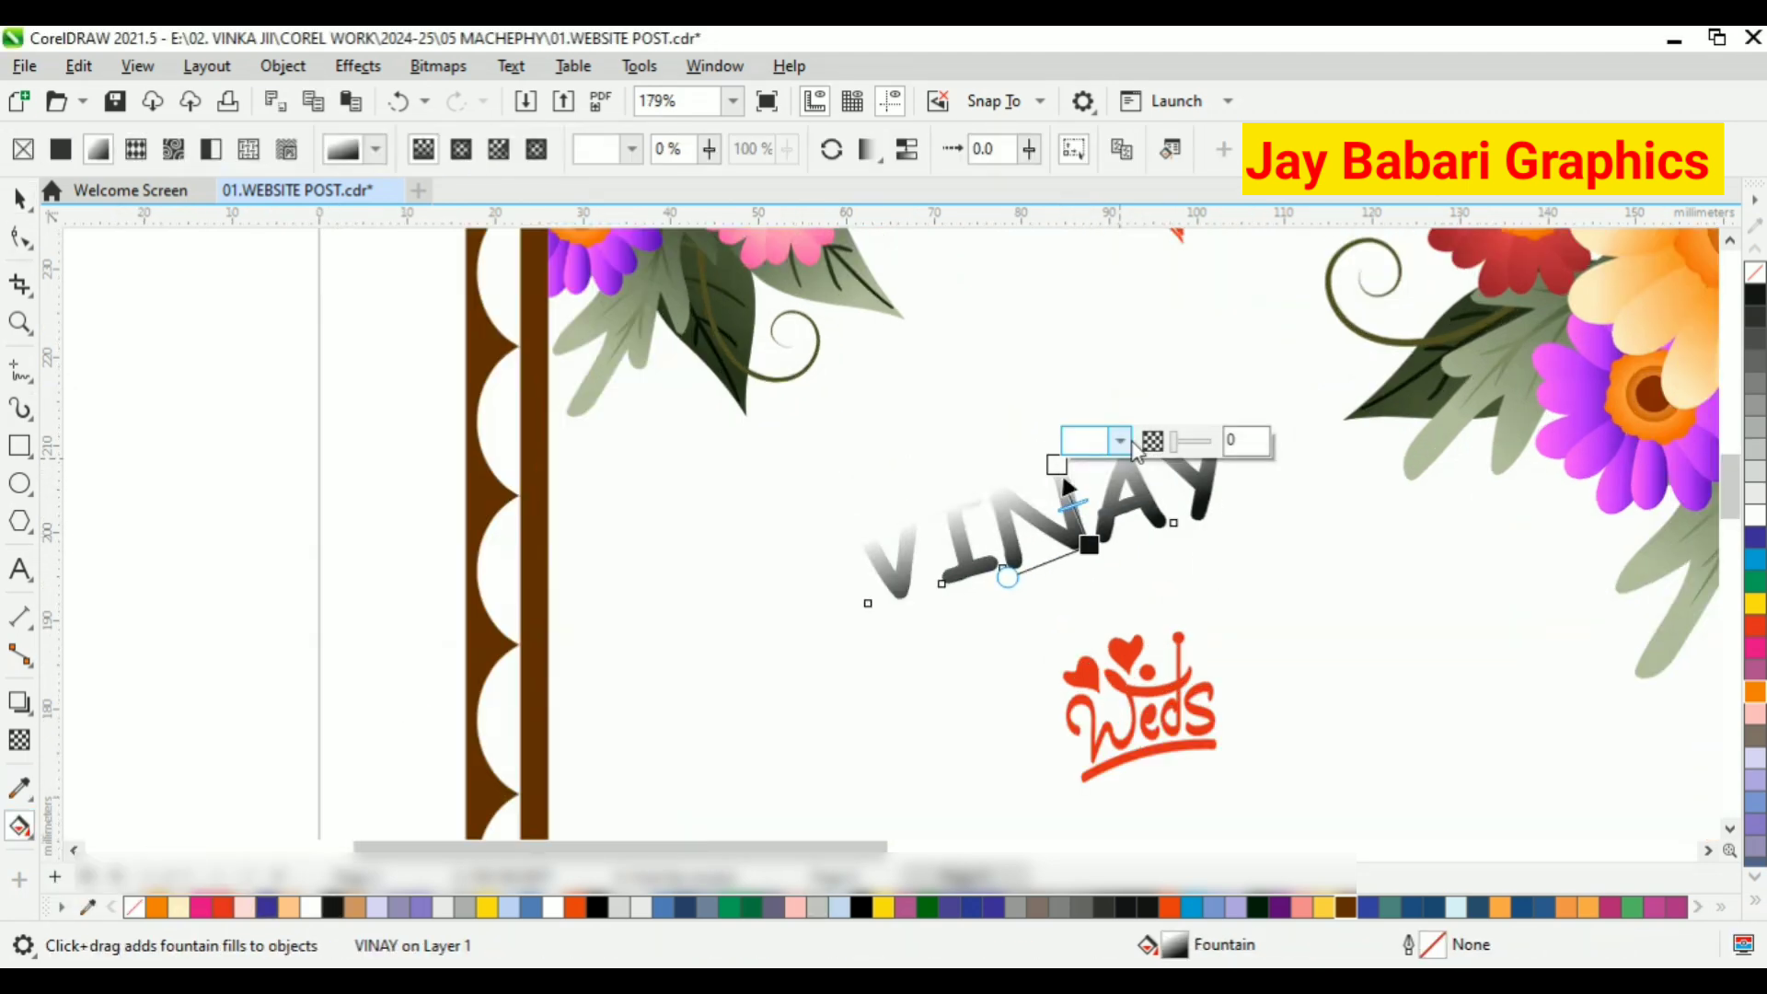
click(1119, 442)
click(1097, 755)
click(1252, 561)
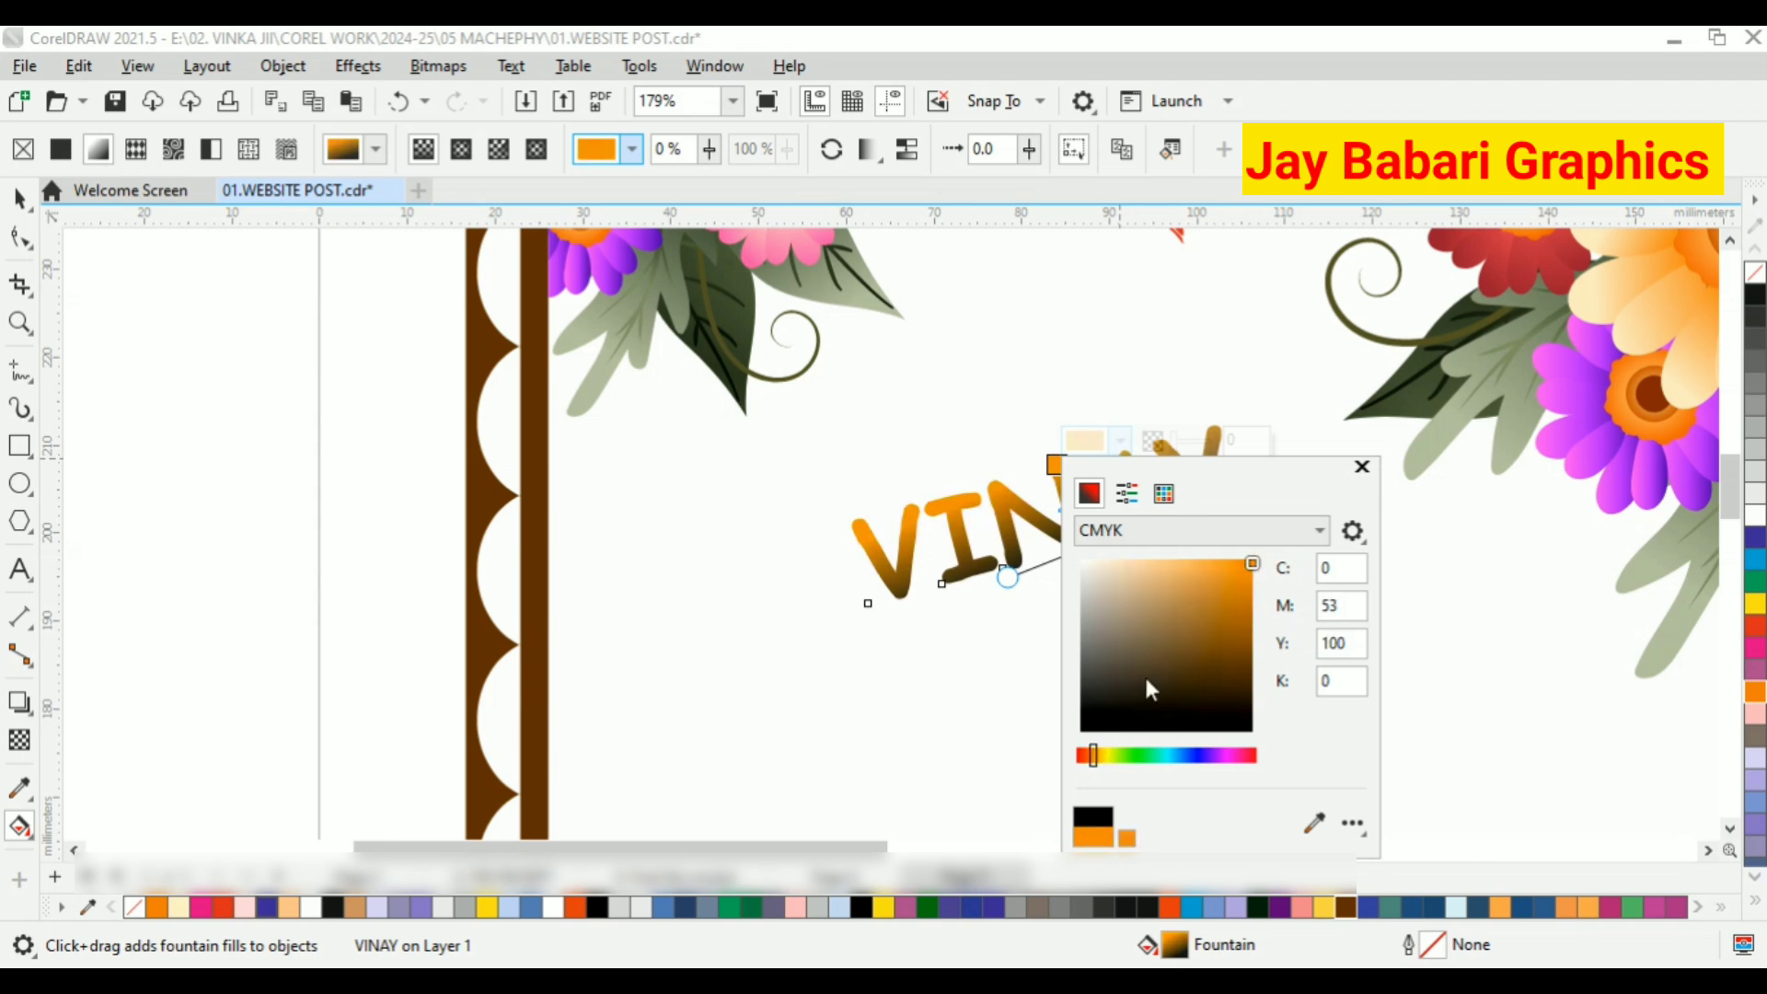
Change the fountain fill's lower colour node from black to a dark orange-brown
click(1038, 528)
click(1088, 545)
click(1152, 522)
click(1248, 668)
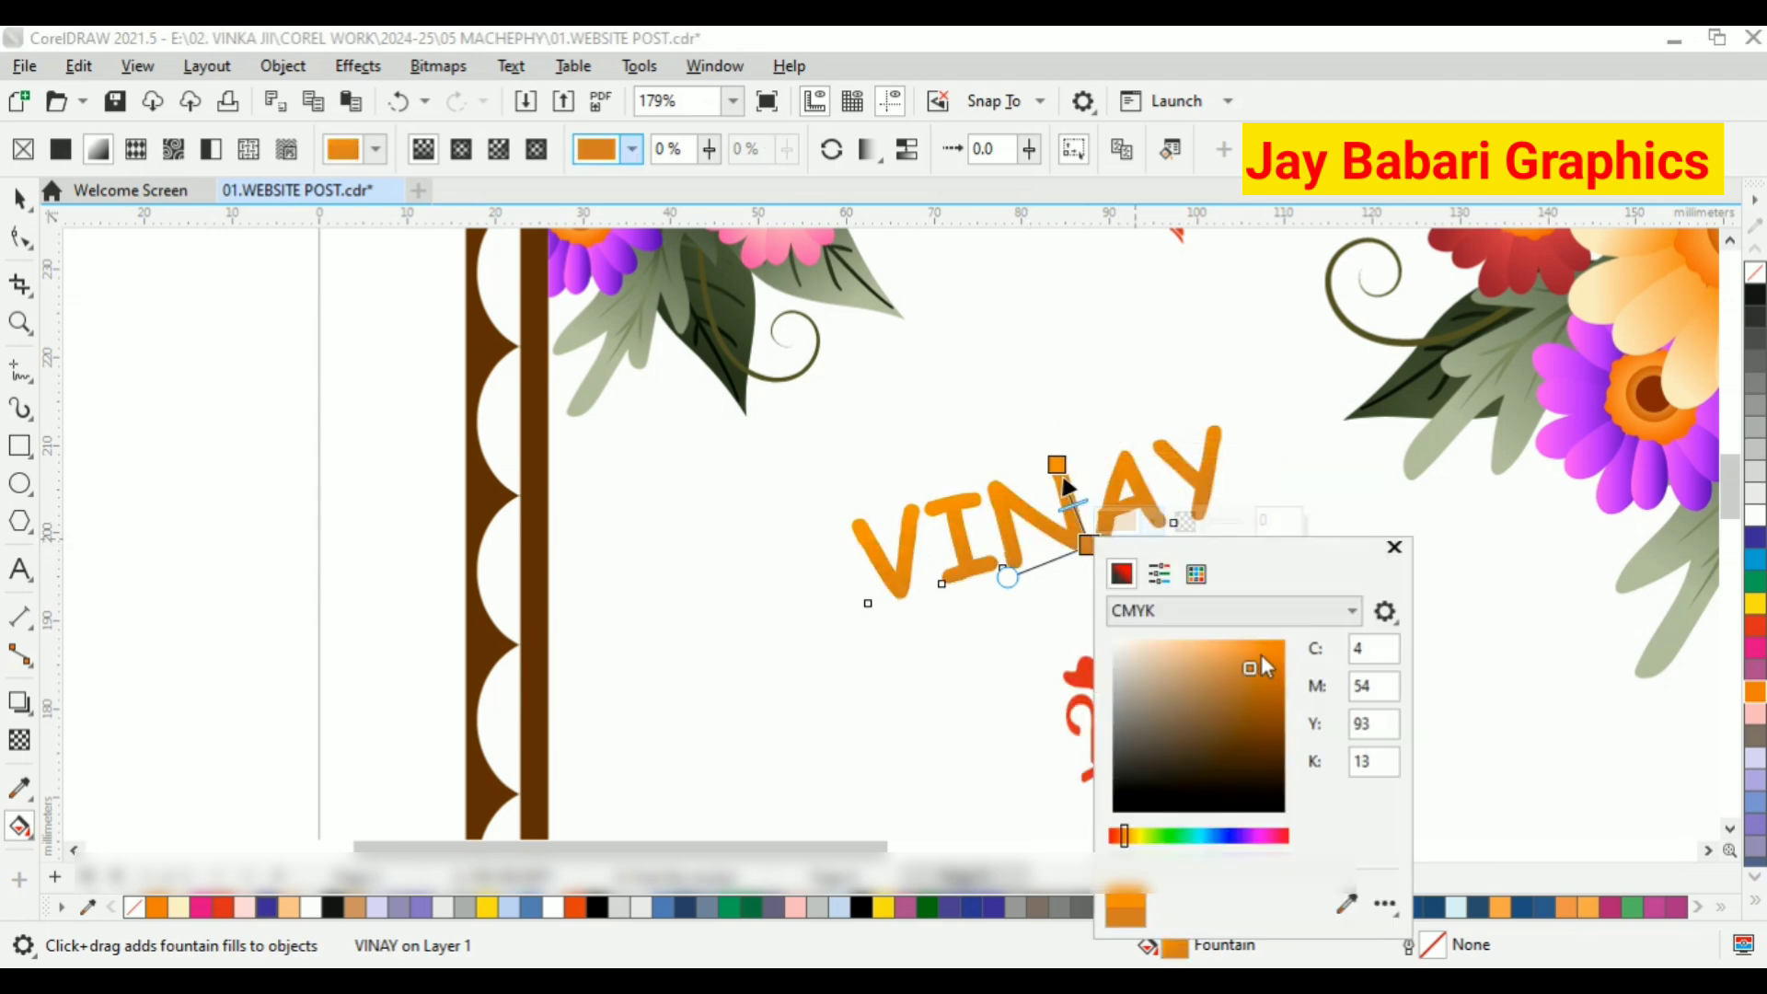
click(1271, 714)
mouse_move(1239, 719)
mouse_down()
mouse_move(1254, 688)
mouse_move(1270, 716)
mouse_move(1254, 700)
mouse_up()
Add a middle colour node to the name's fountain fill at 51% and colour it light peach
click(1078, 529)
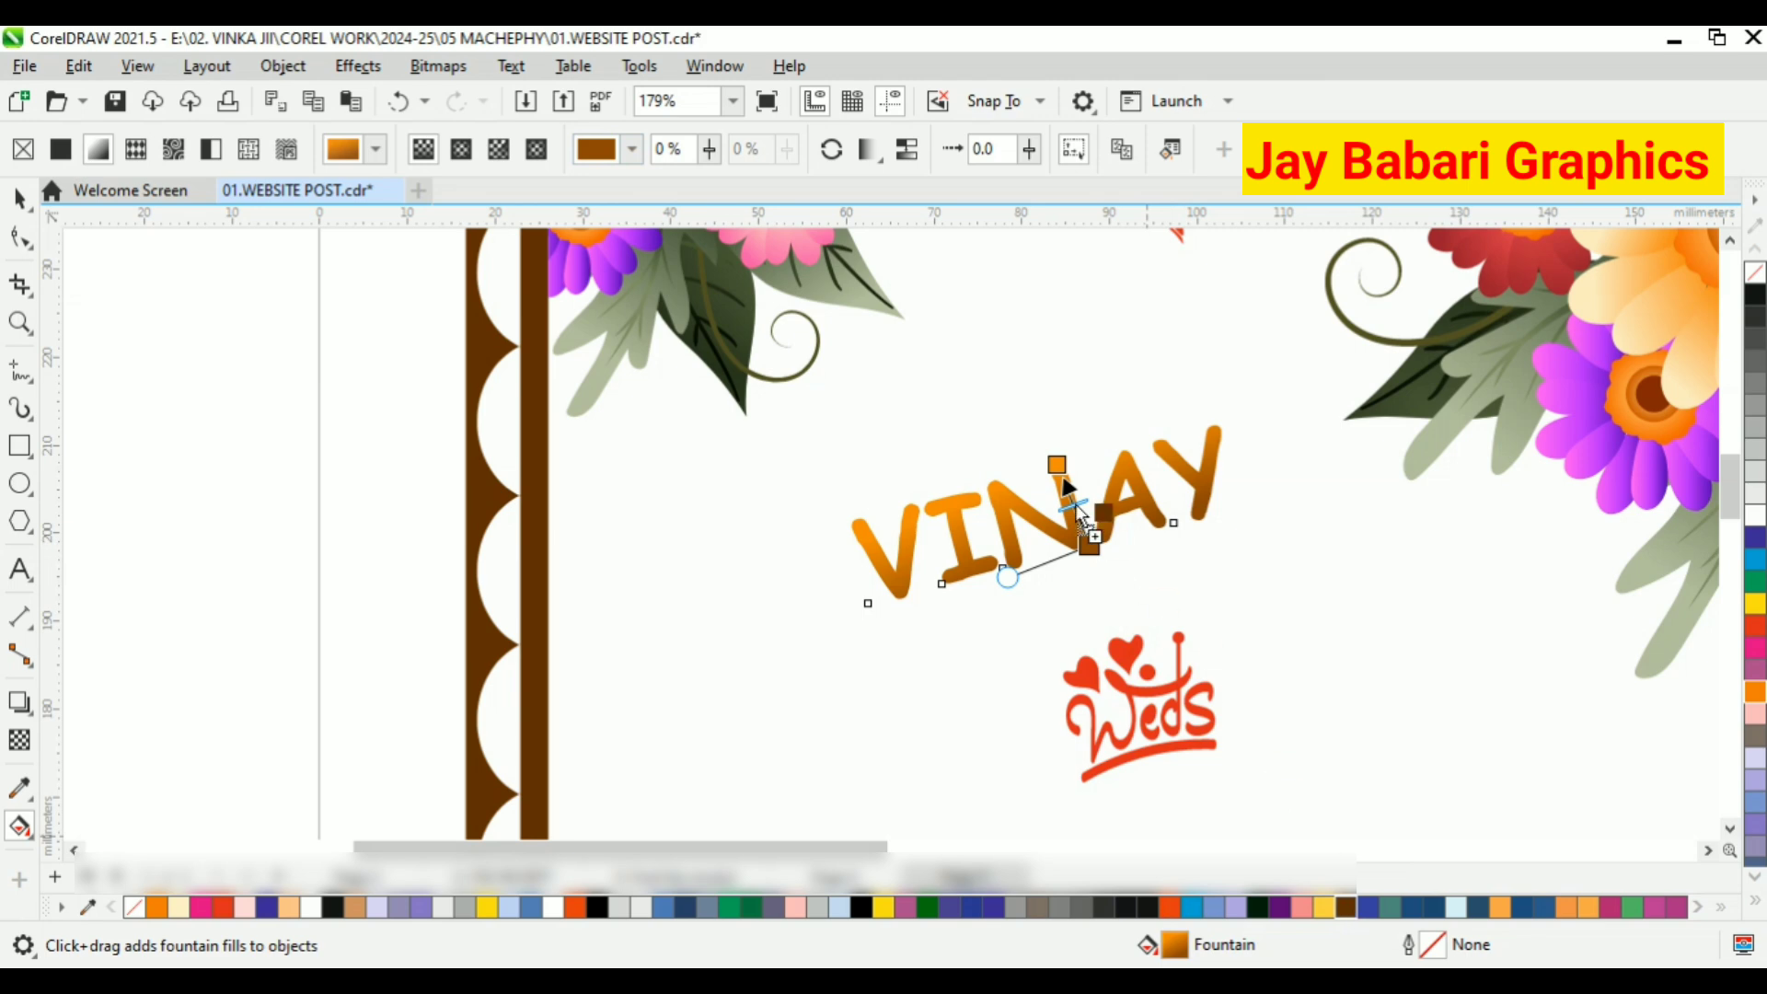
scroll(1068, 488, up, 3)
click(1134, 480)
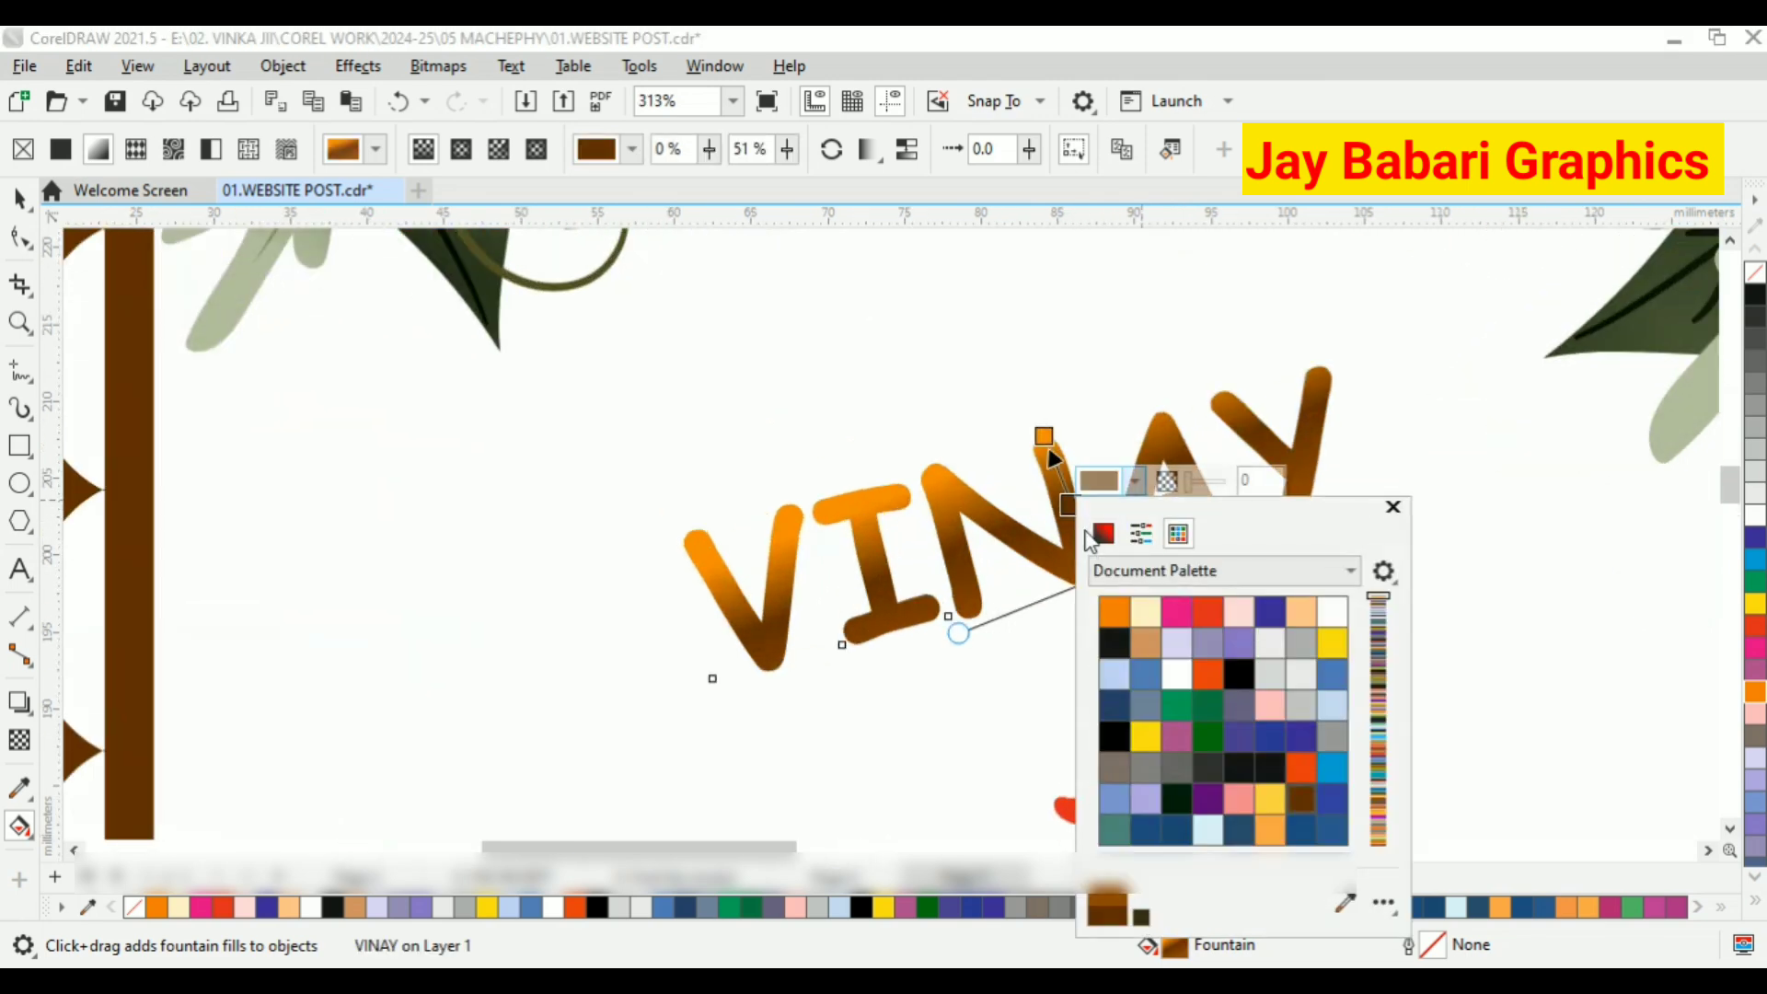
click(1103, 534)
mouse_move(1183, 620)
mouse_down()
mouse_move(1227, 623)
mouse_move(1172, 615)
mouse_up()
click(20, 200)
scroll(905, 543, down, 3)
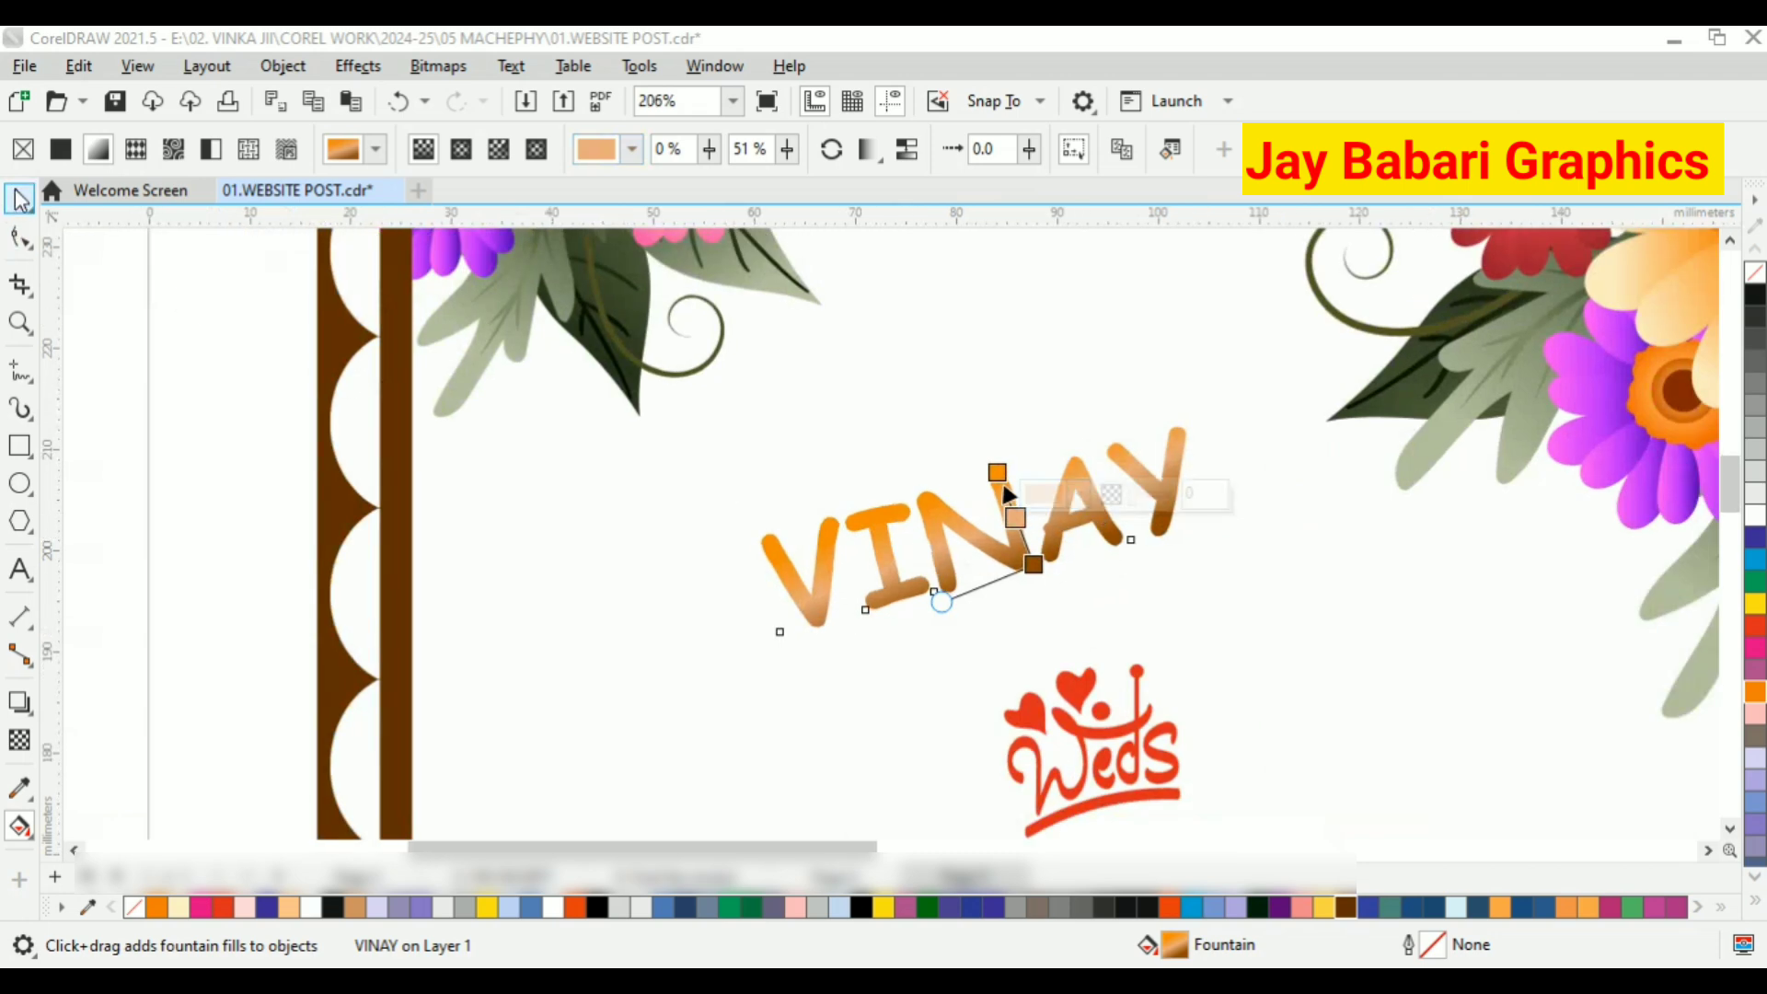
Give the groom's name a 2 pt outline with round corners and round line caps
click(20, 199)
right_click(1079, 509)
click(1001, 557)
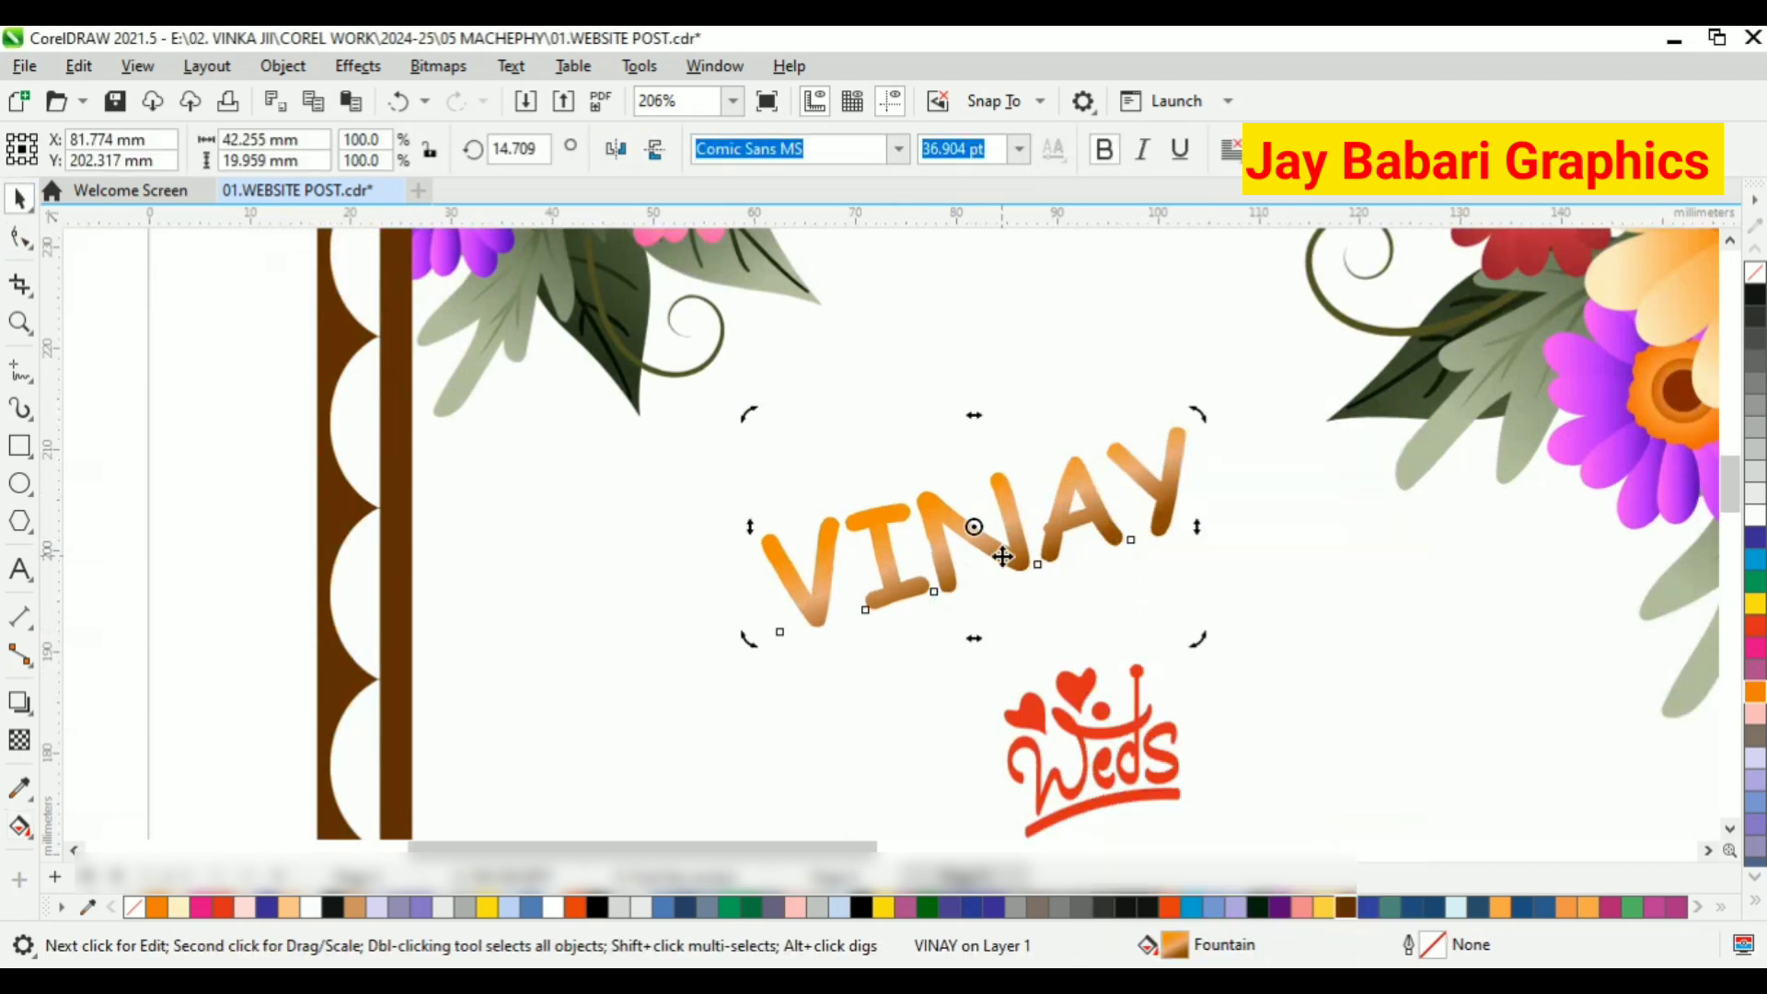
key(F12)
click(724, 411)
click(676, 558)
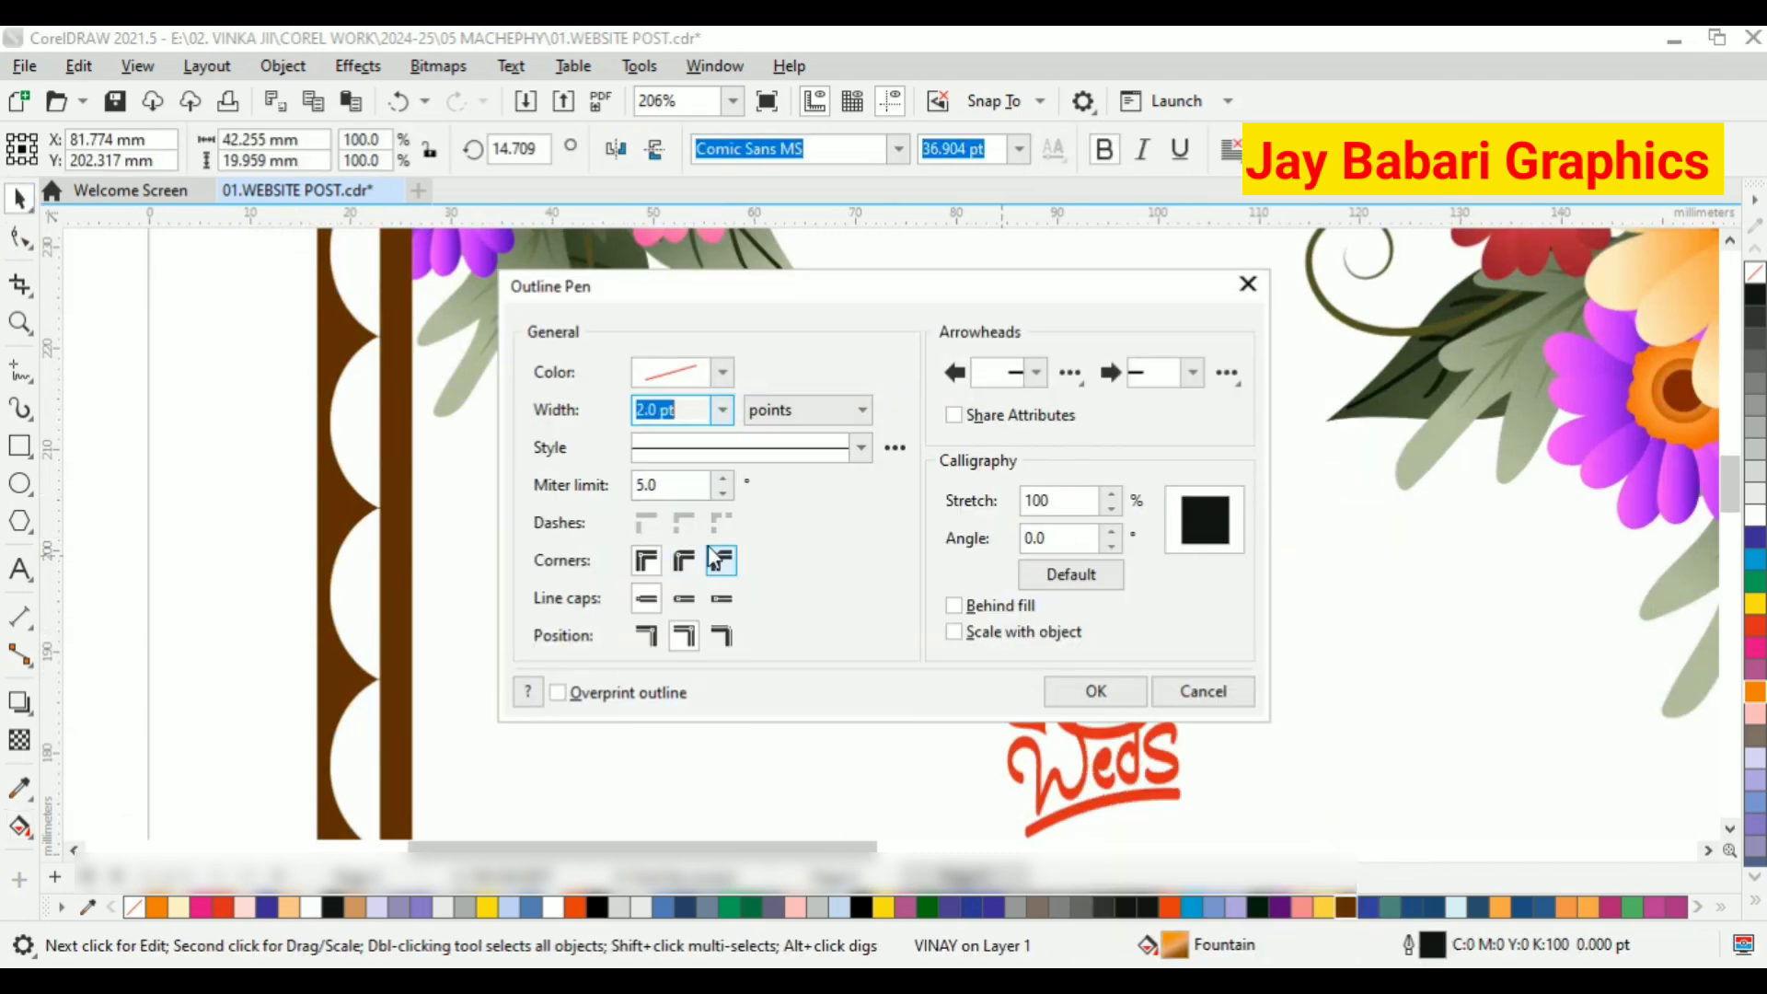
click(683, 560)
click(684, 600)
click(1094, 692)
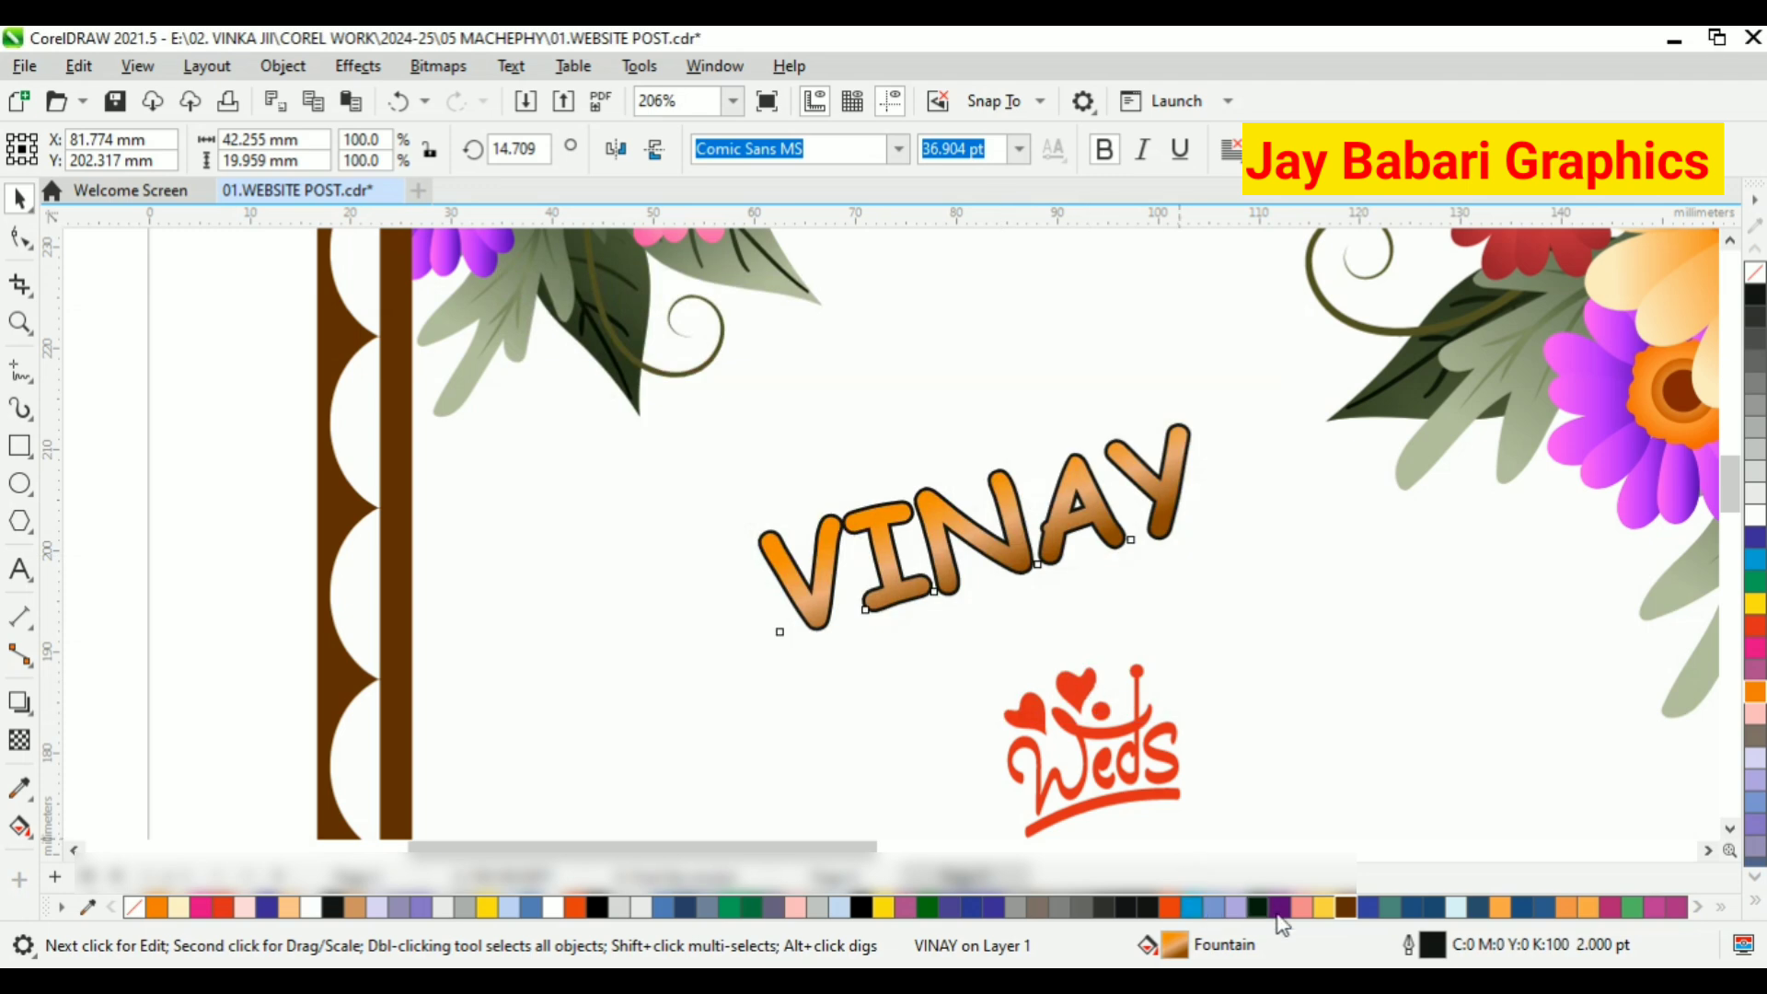
Colour the name's outline dark brown, C14 M64 Y100 K66, and set its width to 1.5 pt
scroll(1120, 582, down, 2)
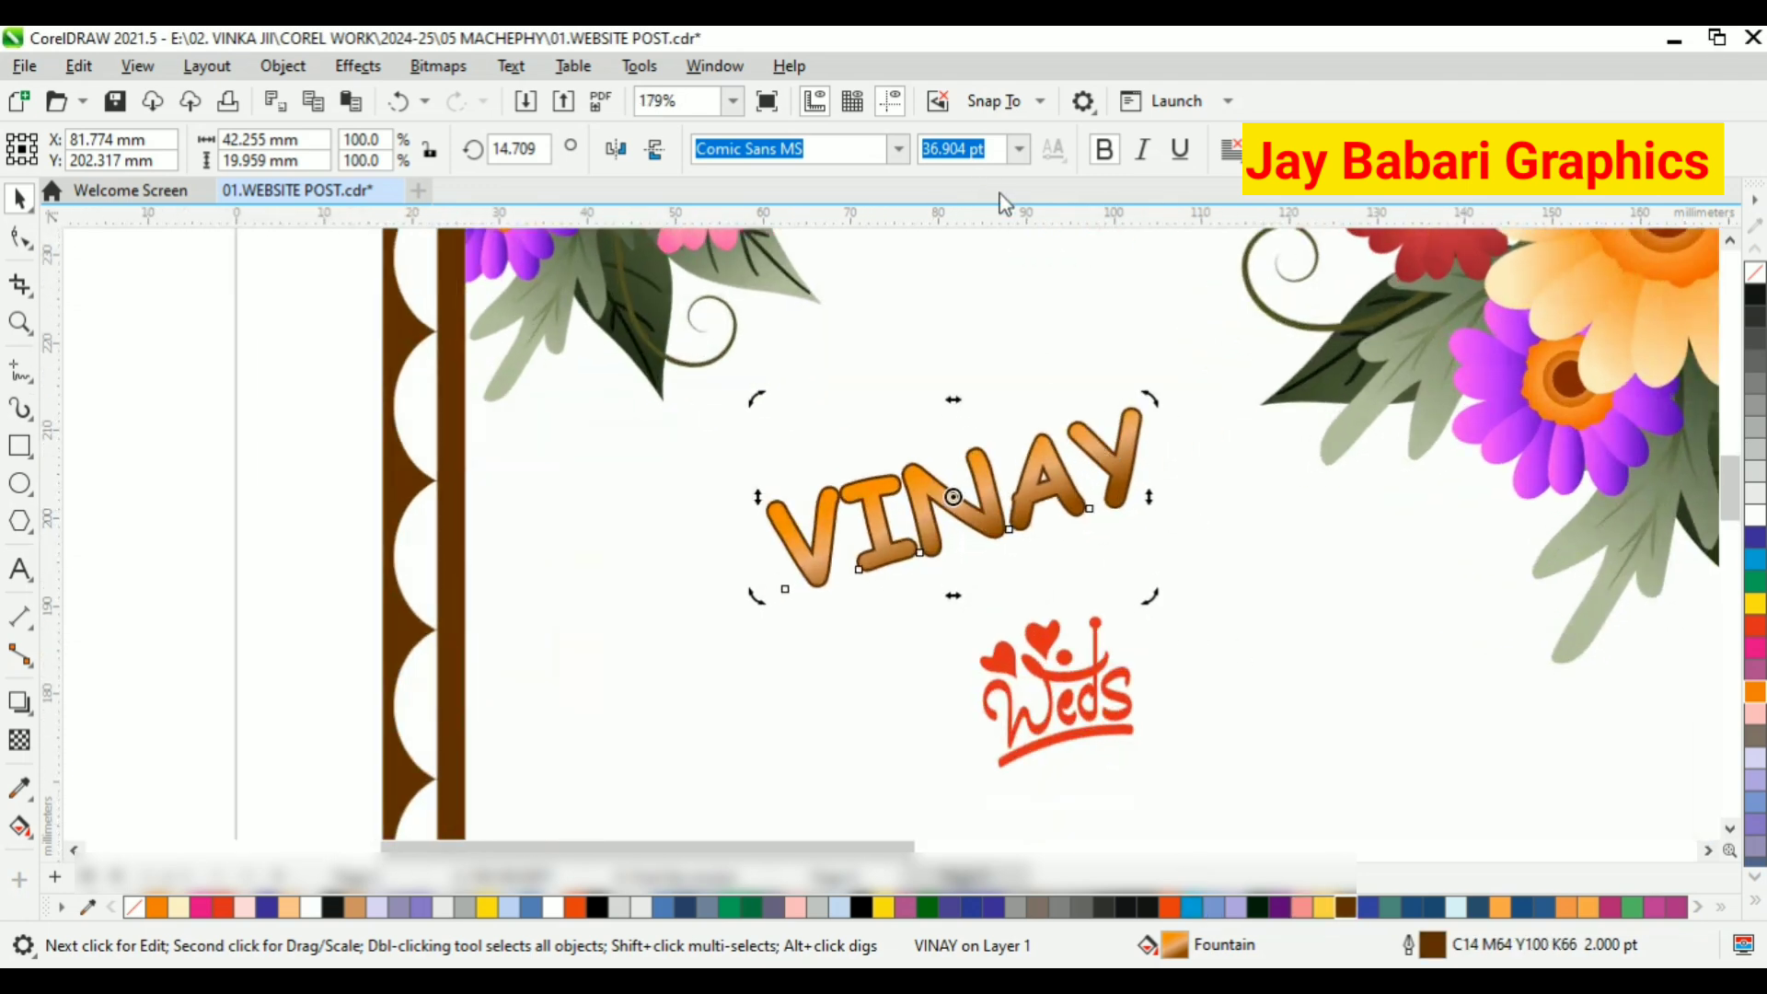
key(F12)
click(723, 409)
click(692, 534)
click(1094, 691)
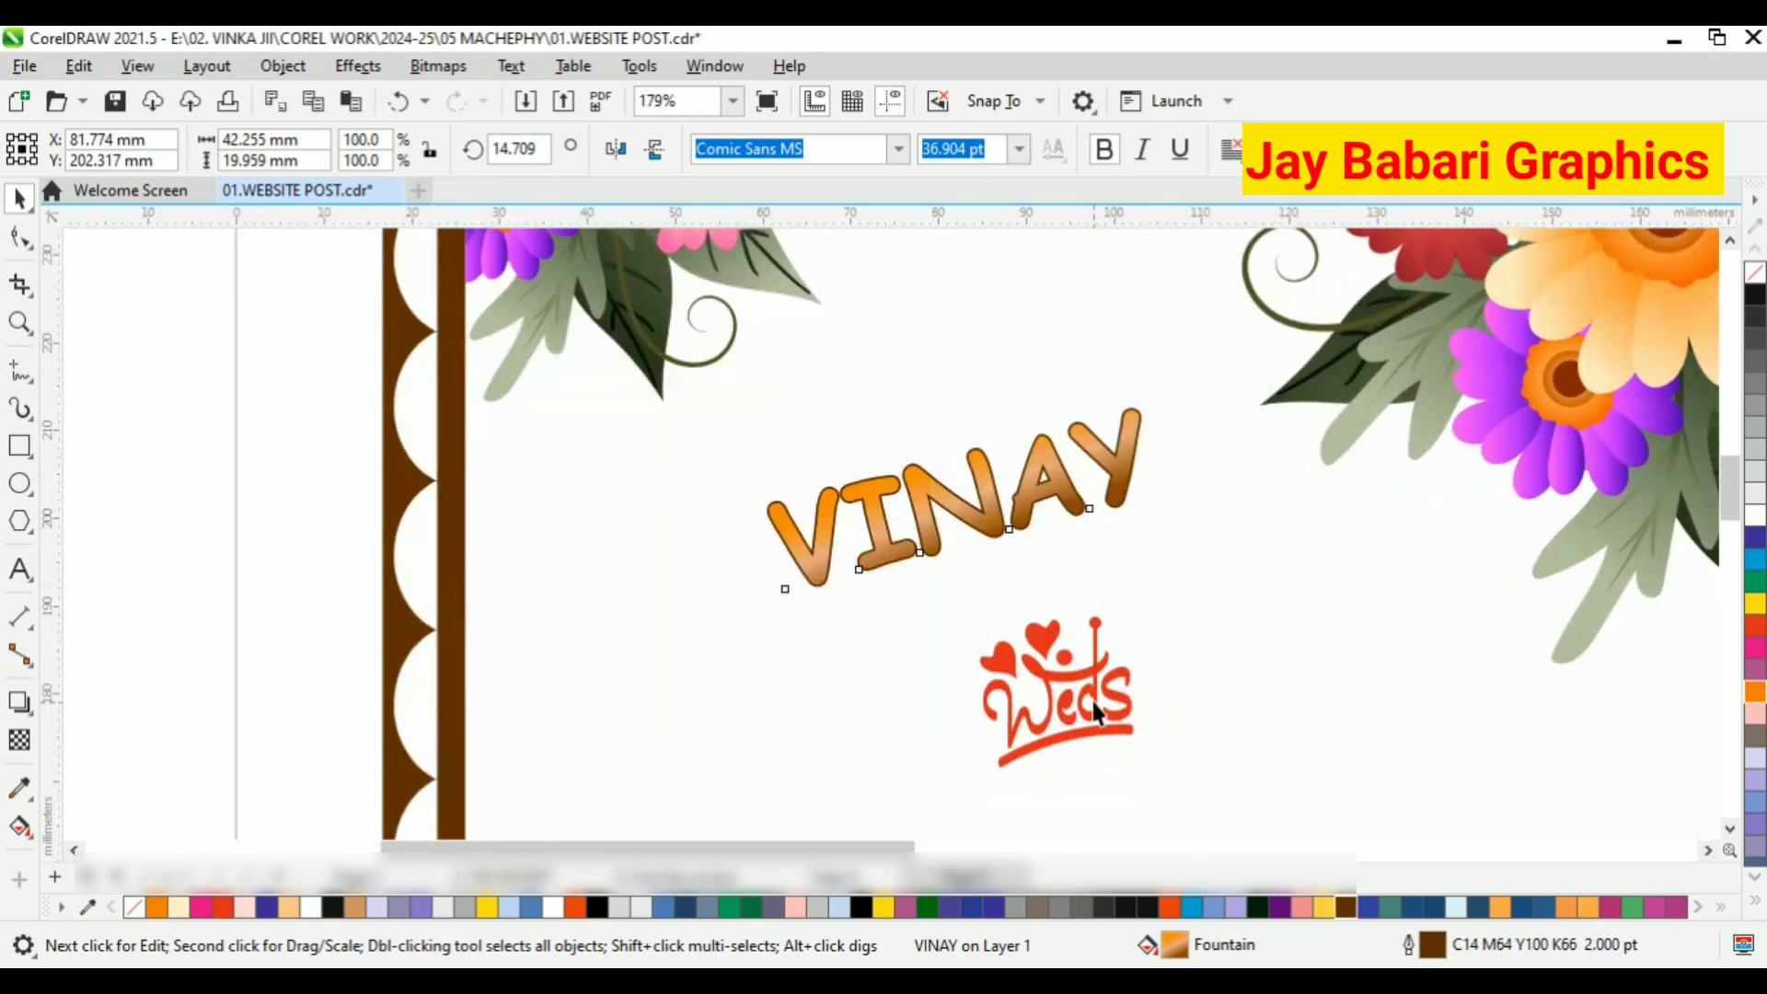
scroll(1135, 510, down, 1)
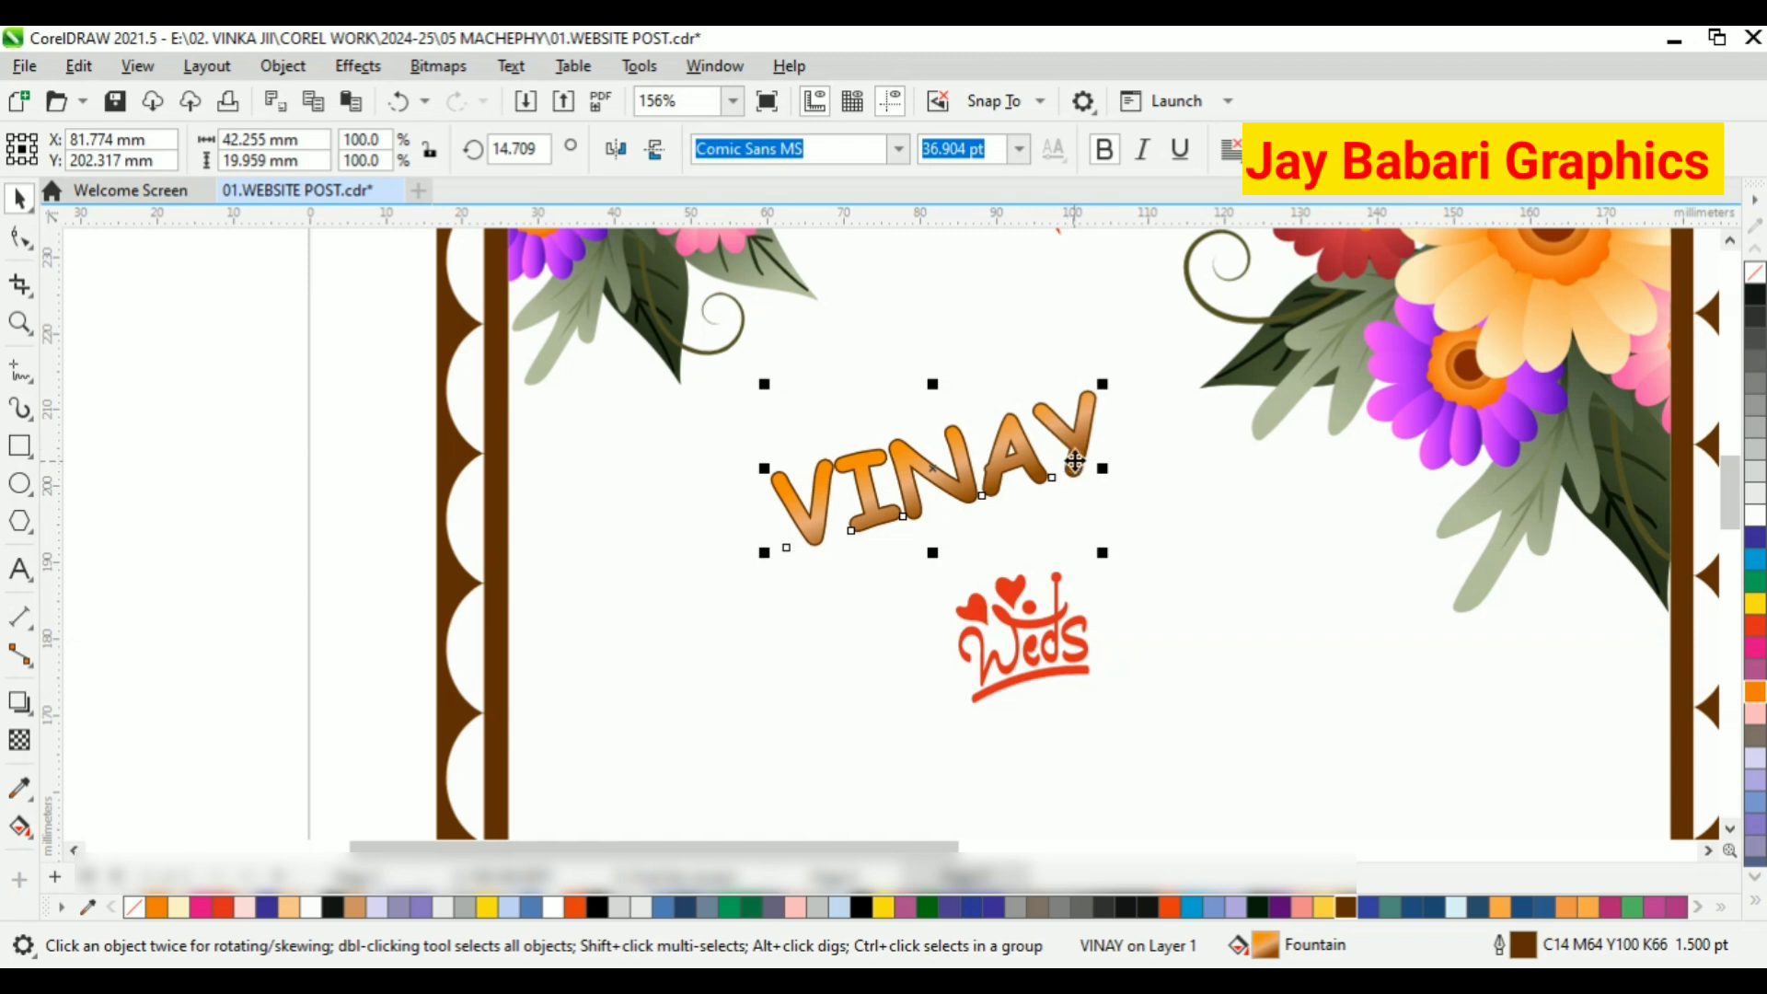
Lighten the lower colour node of the groom's name's fountain fill to a brownish orange
key(F12)
click(1168, 692)
click(18, 825)
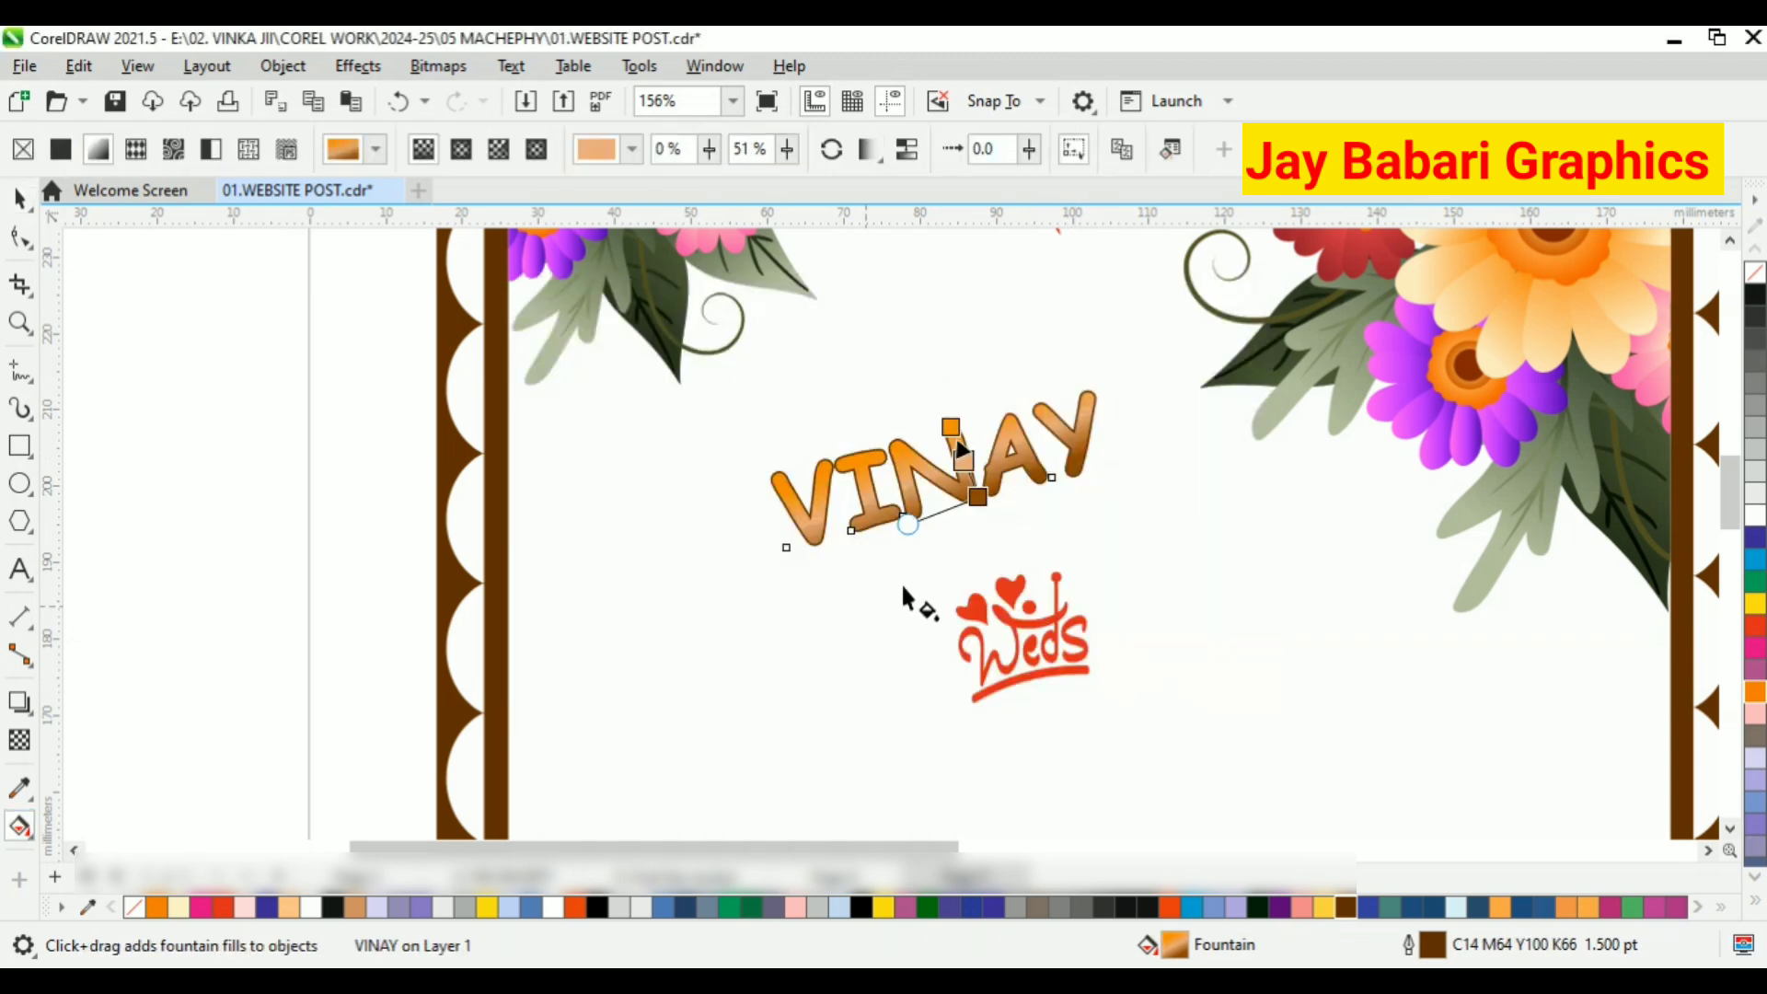
click(973, 497)
click(1015, 472)
mouse_move(1155, 616)
mouse_down()
mouse_move(1151, 636)
mouse_move(1177, 613)
mouse_up()
click(19, 199)
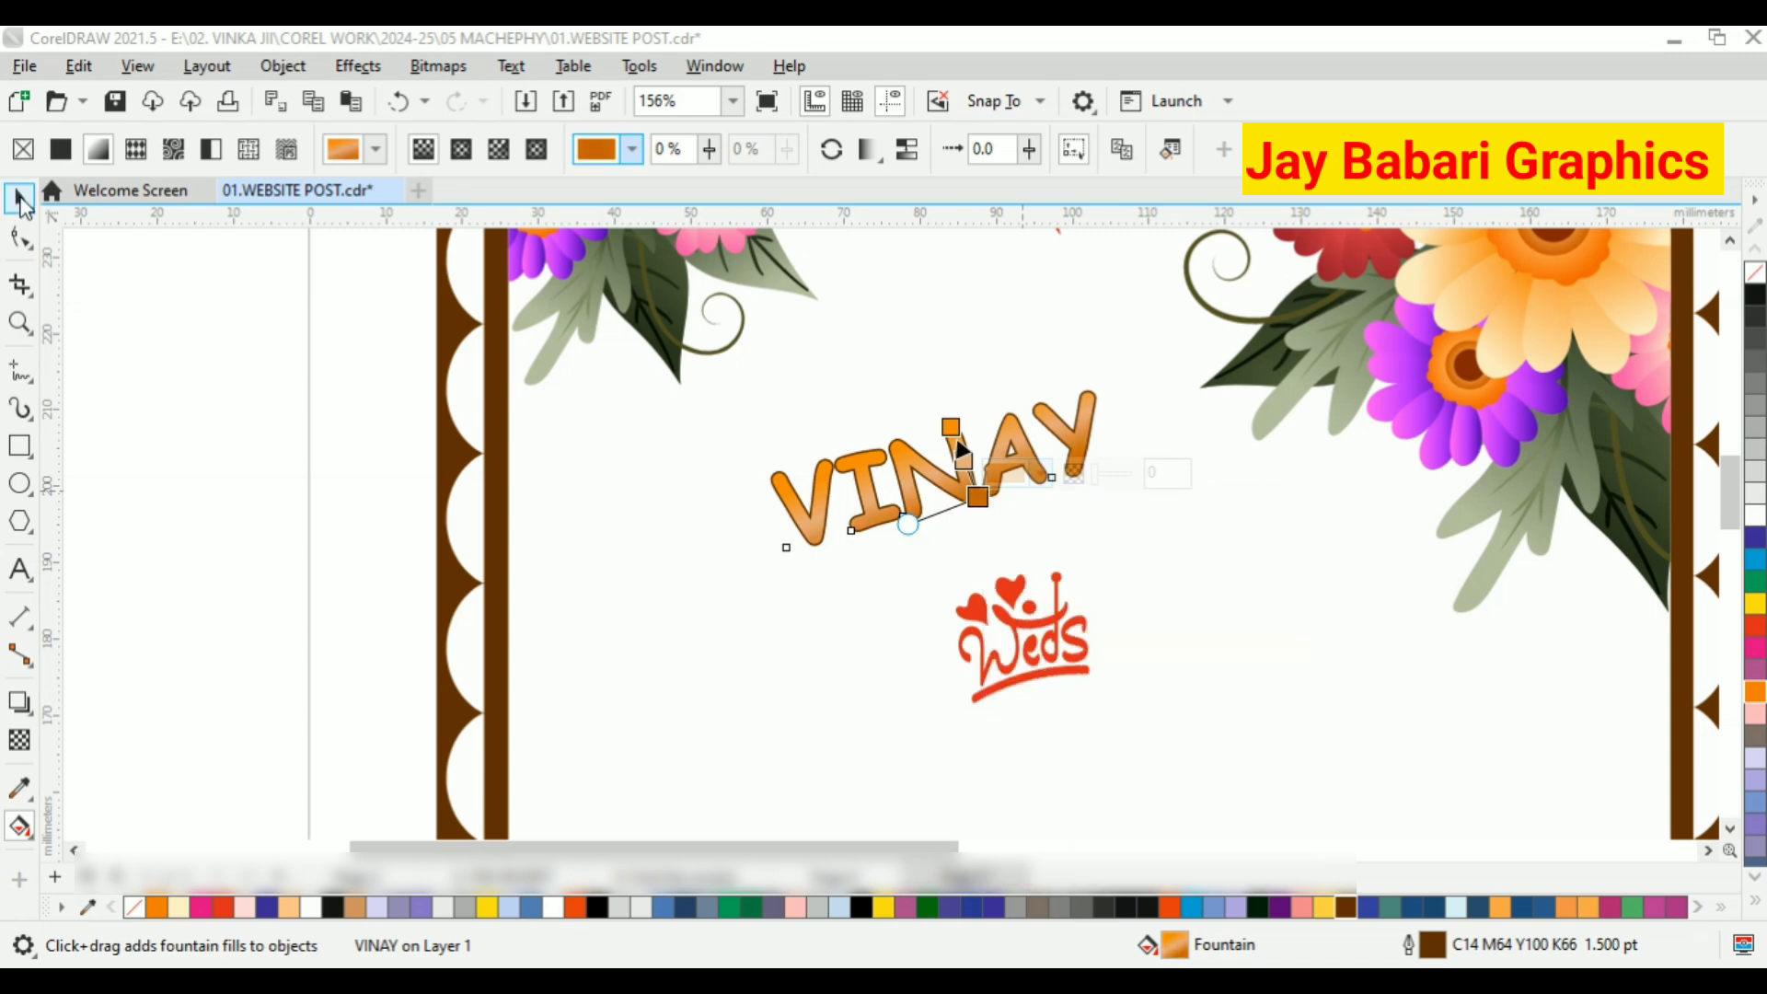
click(571, 423)
Scale the groom's name down to about 34.7 mm wide and move it left, above the "Weds" lettering
scroll(793, 469, down, 1)
click(944, 471)
scroll(948, 474, up, 2)
click(958, 477)
drag(1038, 573, 969, 567)
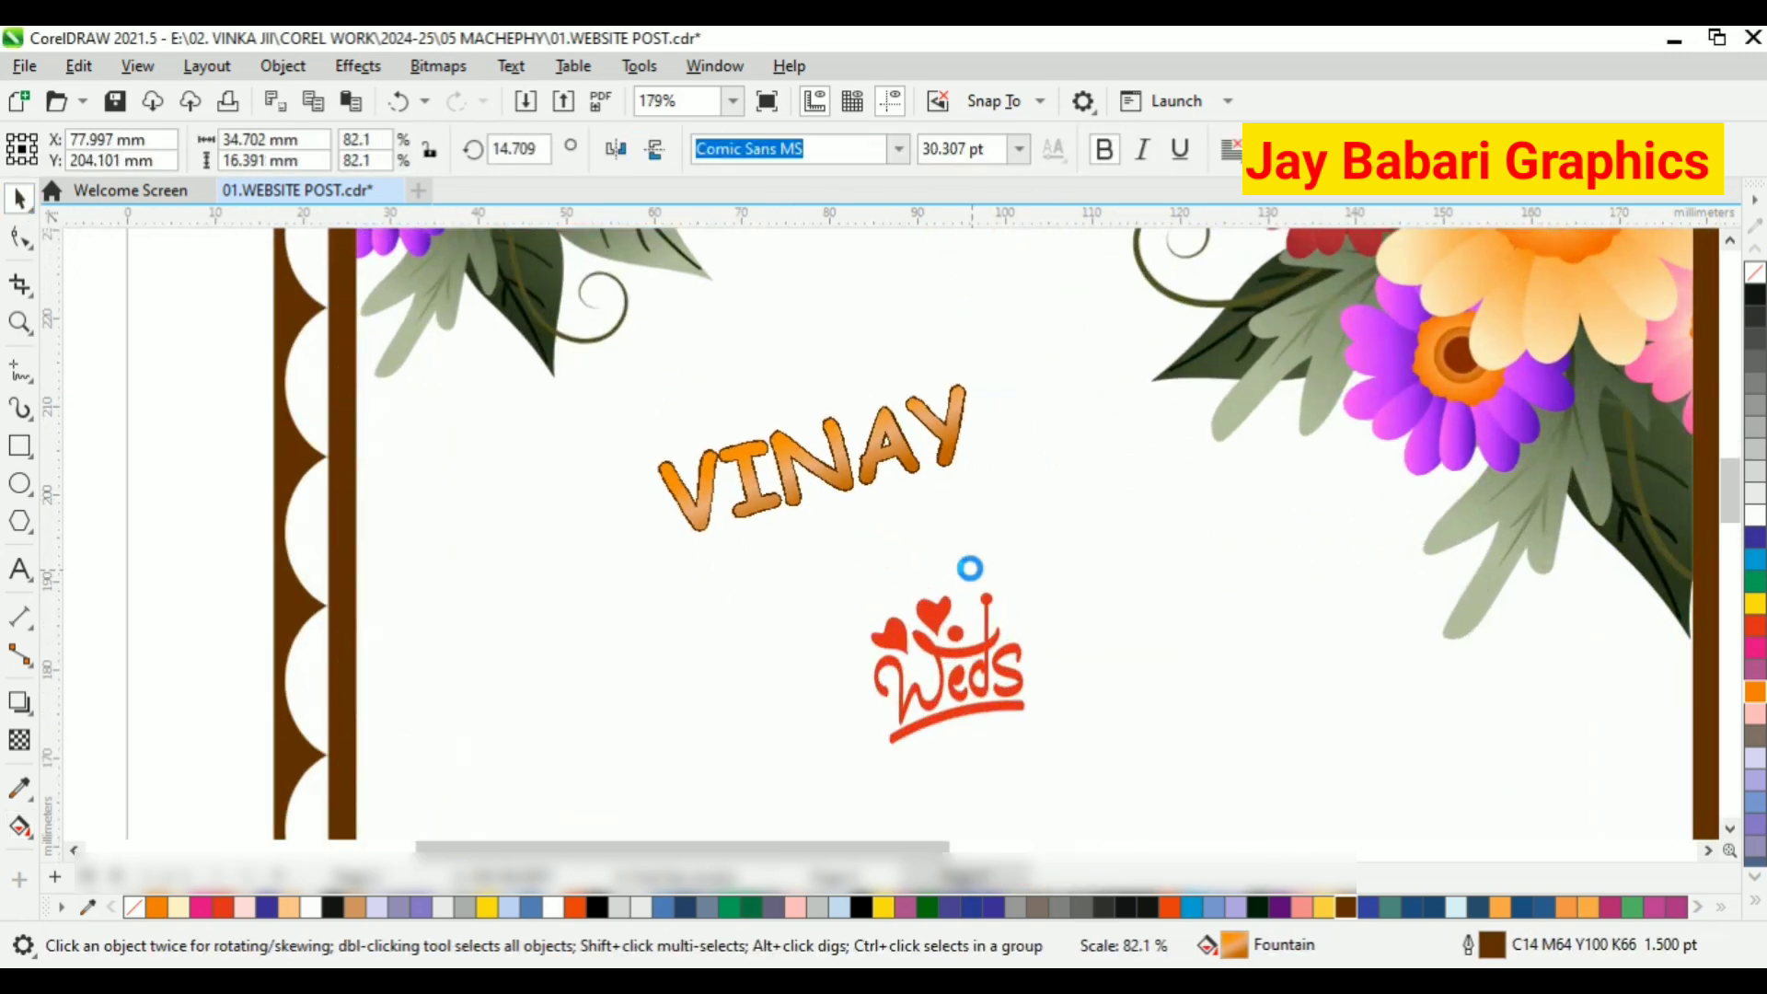
drag(895, 443, 848, 467)
Move the "Weds" lettering up close beneath the groom's name and nudge the name up slightly
click(980, 671)
drag(980, 671, 982, 593)
scroll(981, 592, down, 1)
scroll(979, 561, up, 1)
scroll(949, 489, down, 1)
scroll(893, 400, up, 2)
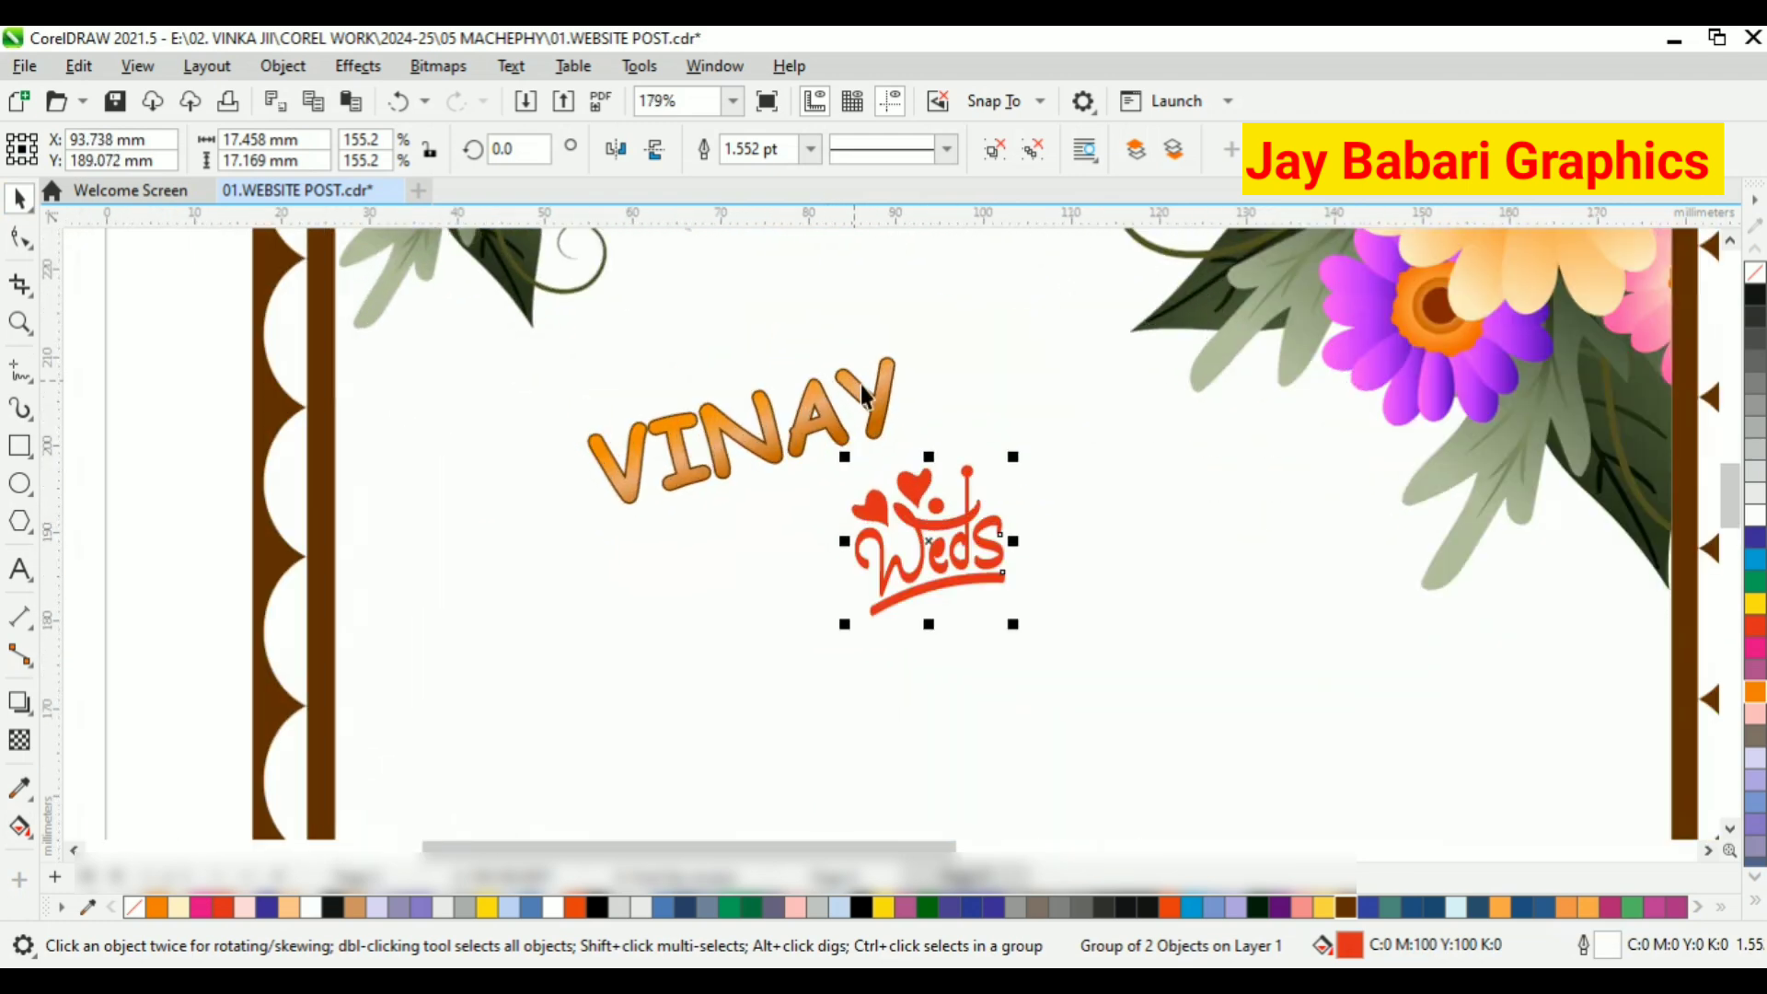
drag(866, 386, 867, 368)
scroll(800, 419, down, 3)
scroll(806, 406, up, 2)
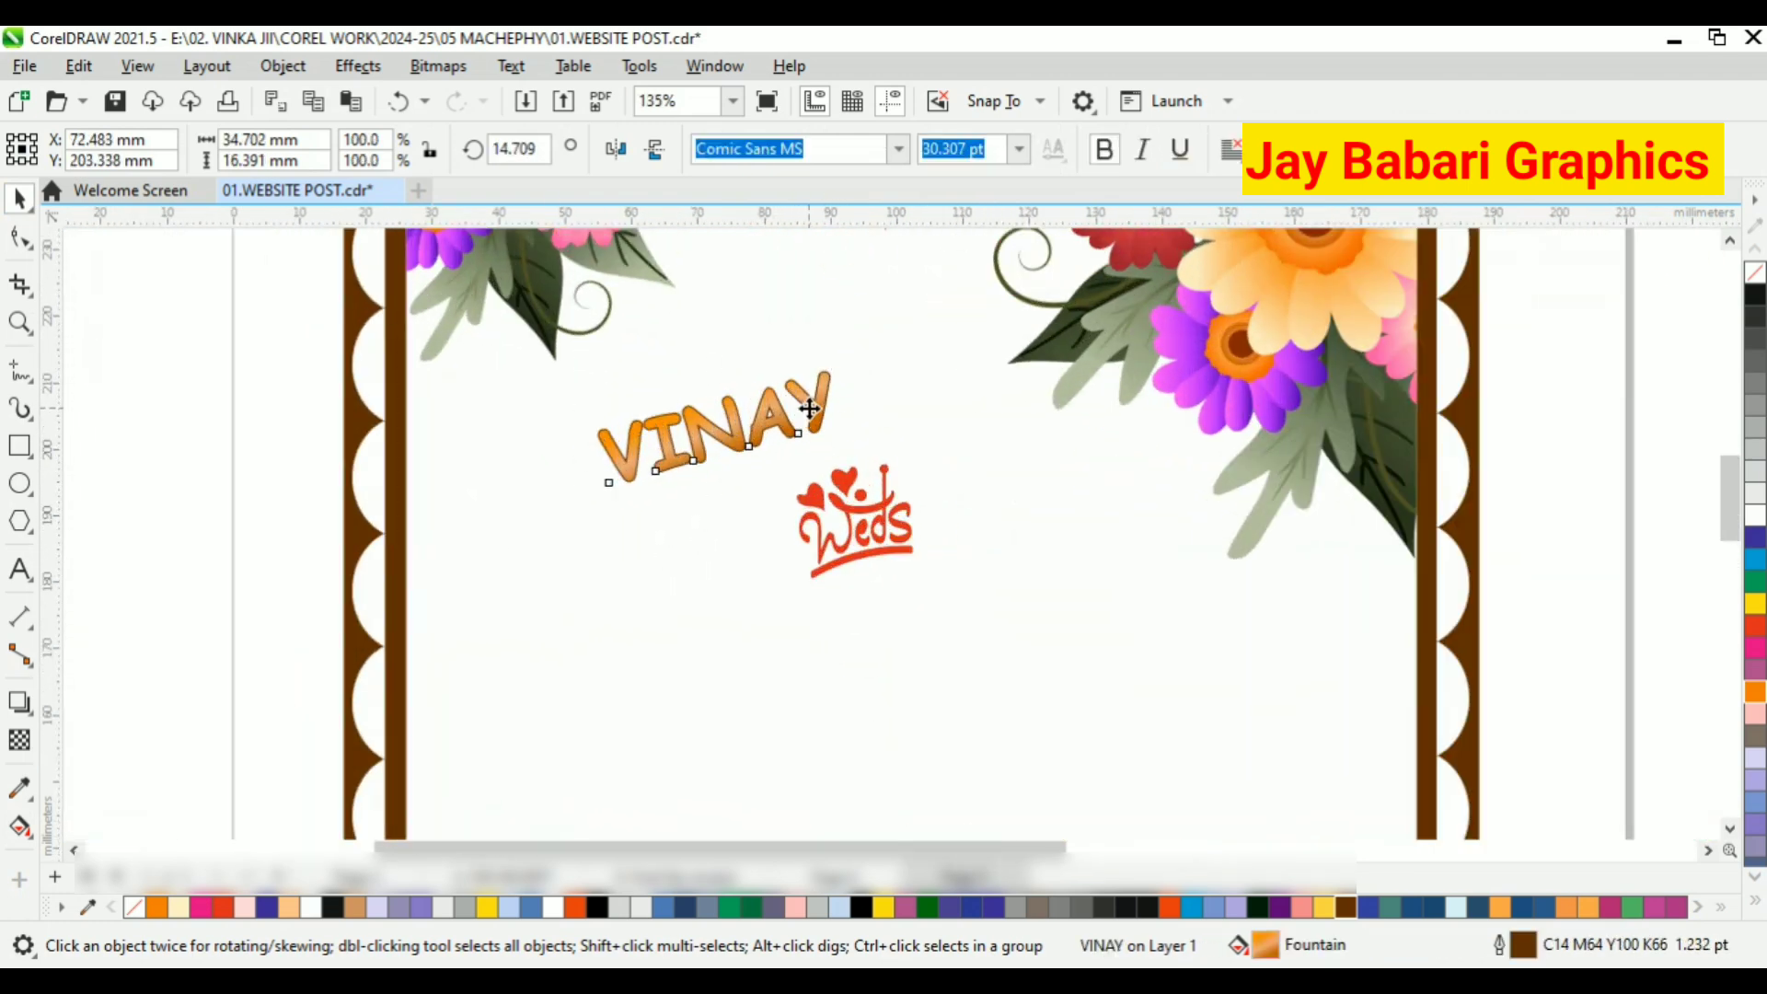
Duplicate the groom's name and place the copy below and to the right of the "Weds" lettering
drag(784, 424, 1008, 623)
right_click(778, 436)
click(872, 479)
right_click(208, 438)
click(331, 621)
Shrink the "Weds" lettering and rotate the copied name below it to about 8.3°
click(851, 519)
drag(925, 585, 889, 522)
click(982, 631)
click(982, 631)
drag(1122, 545, 1046, 575)
click(1072, 598)
Rotate the groom's name above "Weds" to a shallower slant matching the copied name
click(817, 416)
double_click(817, 416)
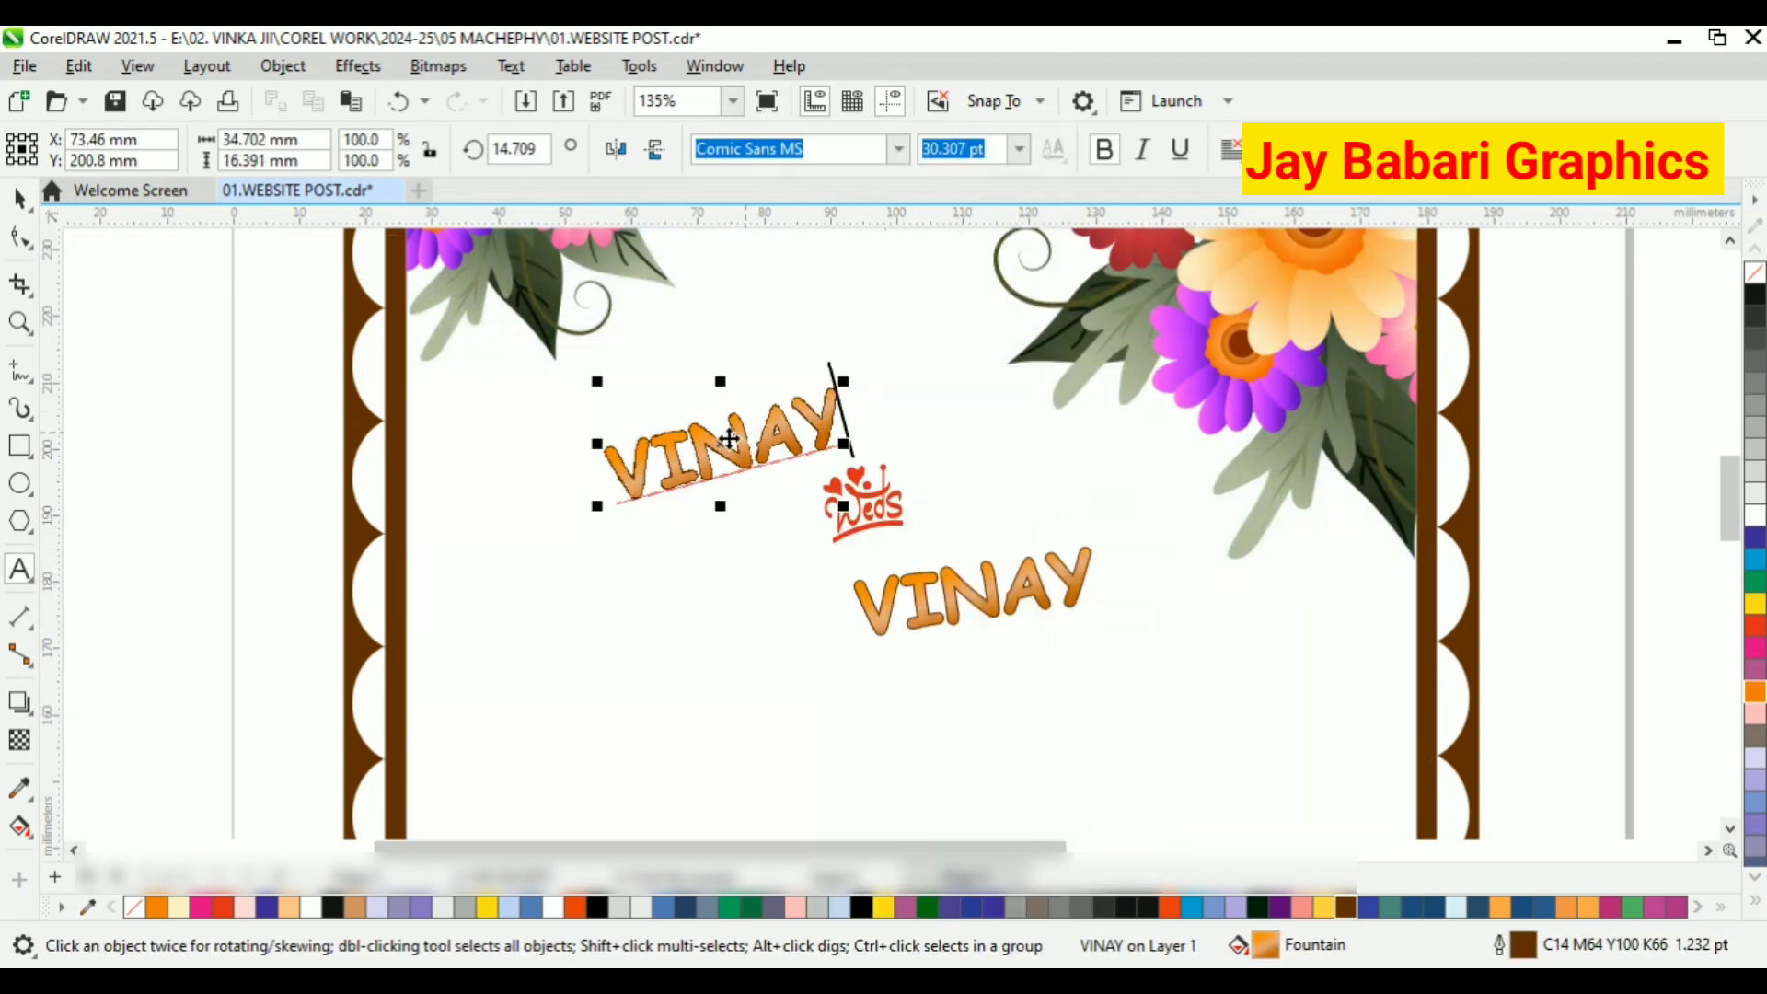
click(725, 440)
drag(843, 382, 850, 395)
mouse_move(831, 383)
mouse_down()
mouse_move(817, 438)
mouse_move(858, 401)
mouse_up()
key(ctrl+z)
Move the "Weds" lettering and the copied name left, so they sit beneath the groom's name
drag(874, 503, 839, 497)
click(941, 613)
drag(942, 613, 854, 585)
Replace the text of the copied name with the bride's first name
key(F8)
key(BackSpace)
key(BackSpace)
key(BackSpace)
key(BackSpace)
key(BackSpace)
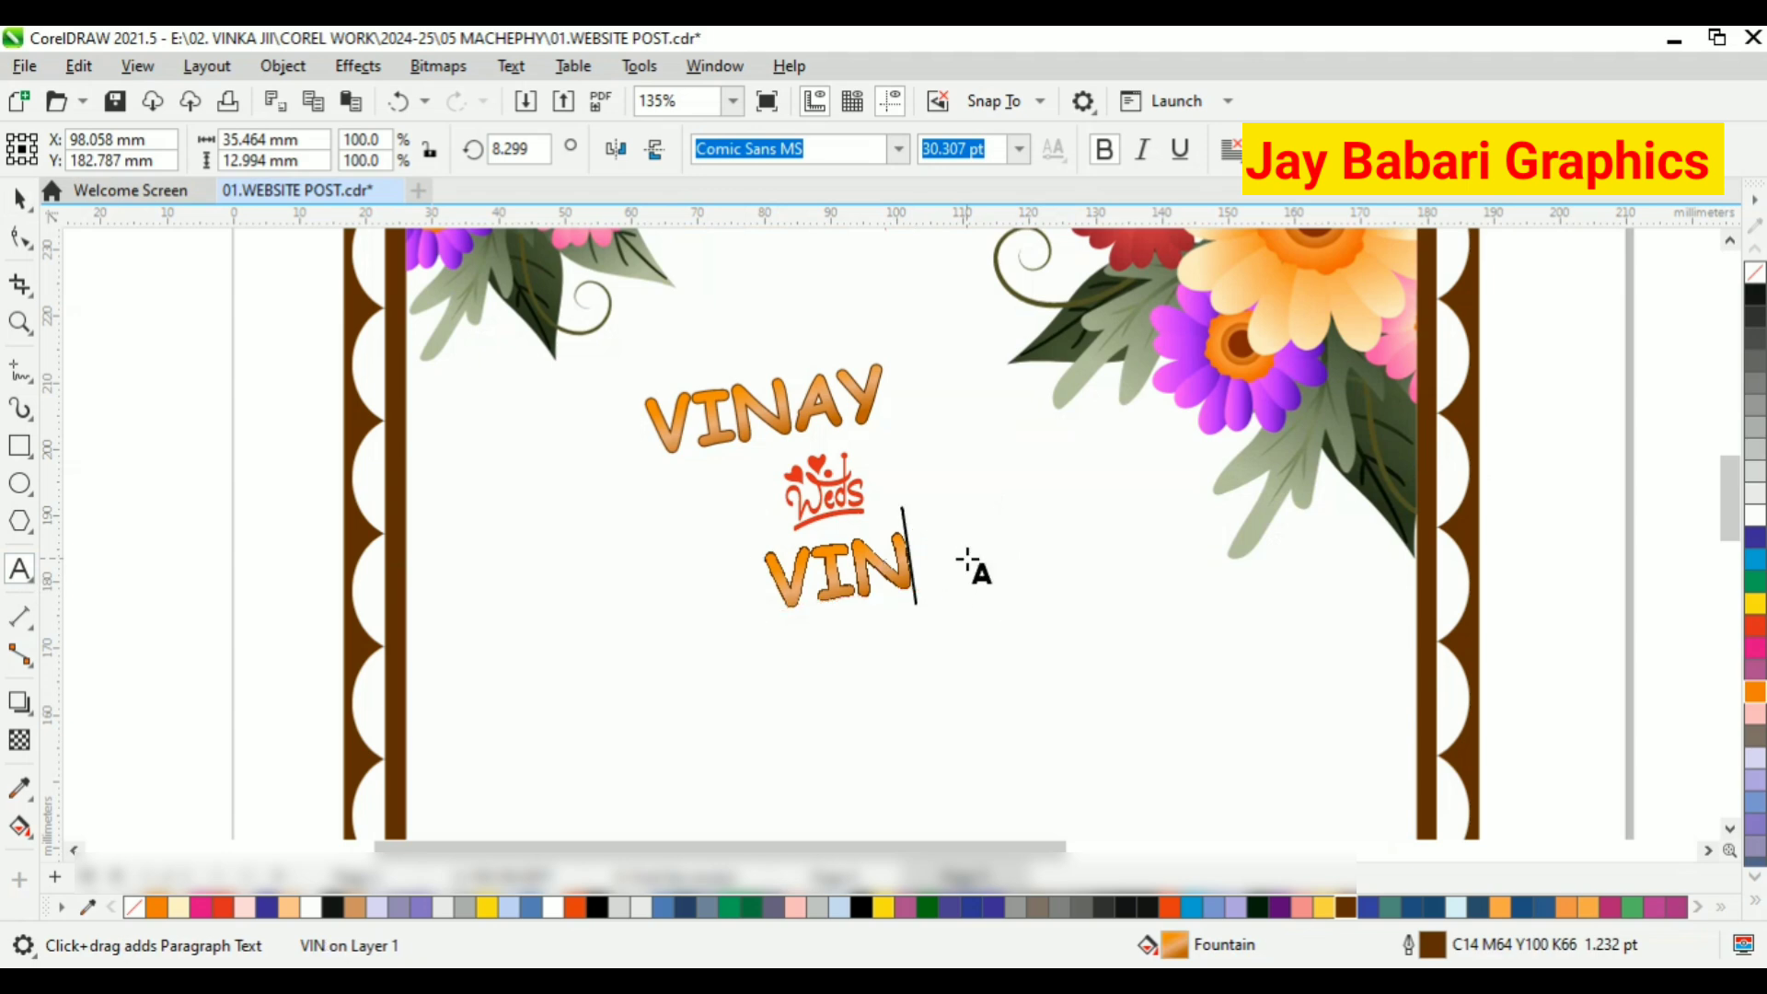
text(KINJU)
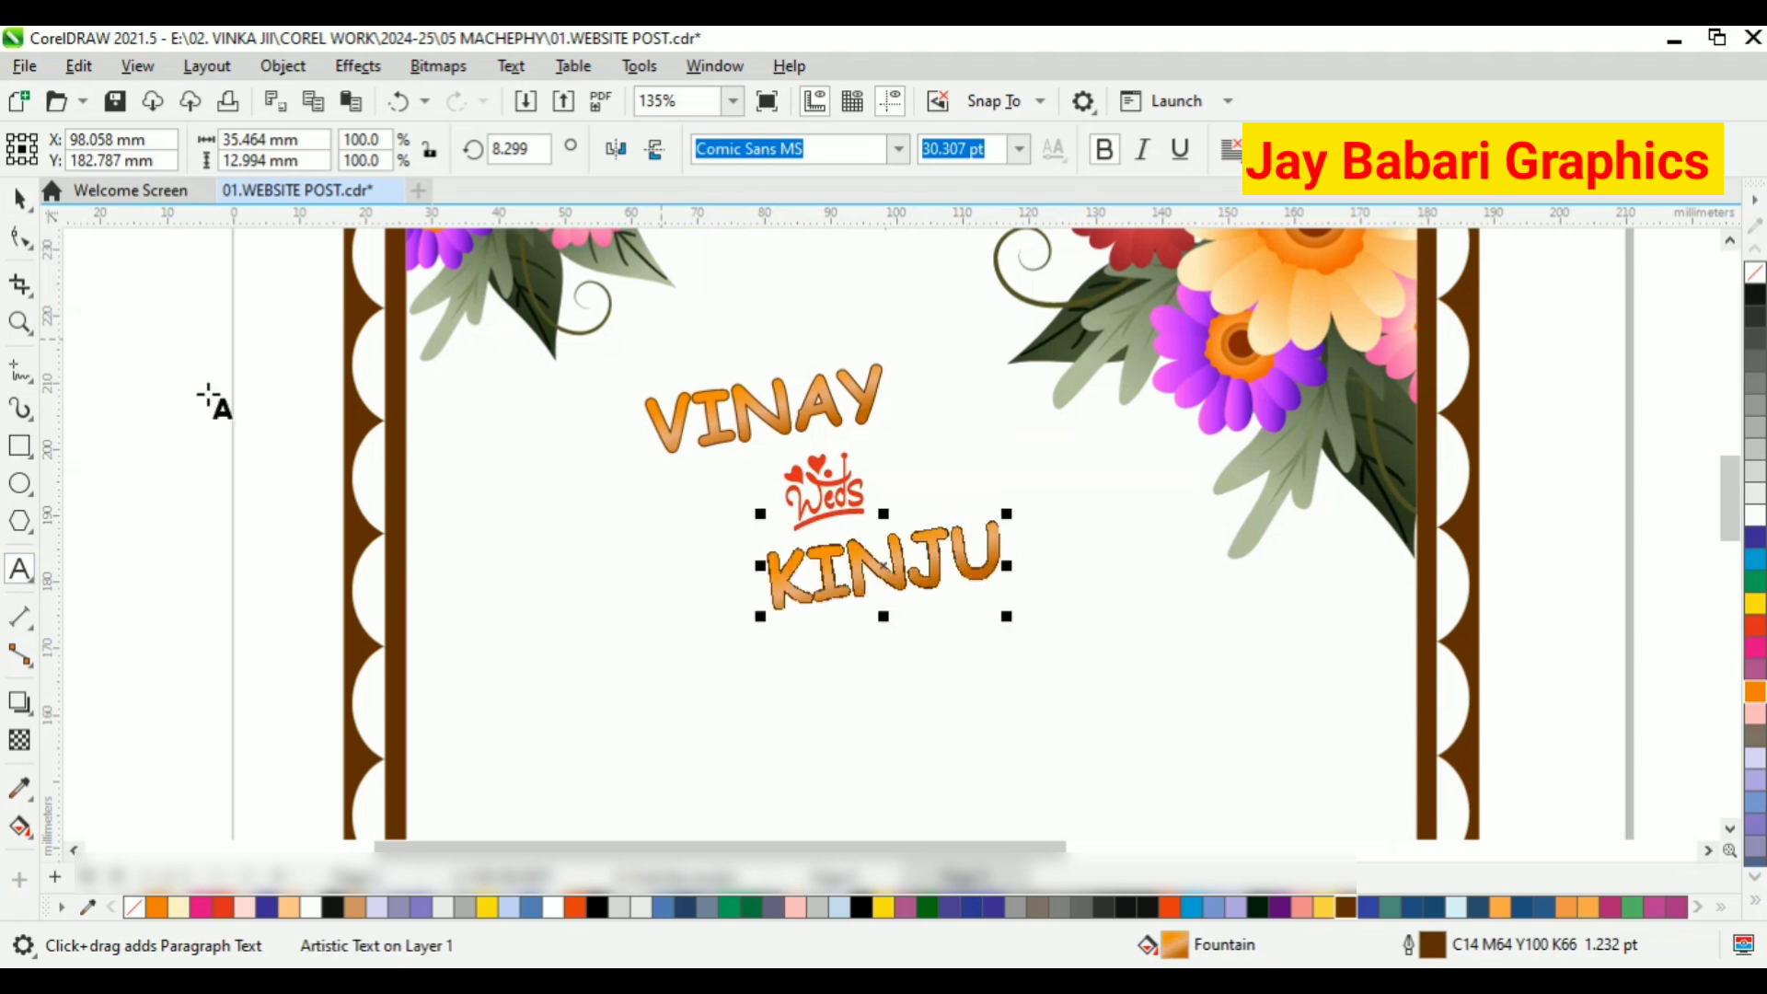
key(ctrl+space)
Nudge the "Weds" lettering and the bride's name slightly up and to the right
click(197, 423)
click(853, 503)
scroll(853, 502, up, 1)
drag(849, 488, 858, 476)
drag(948, 560, 953, 548)
scroll(953, 548, down, 4)
click(435, 422)
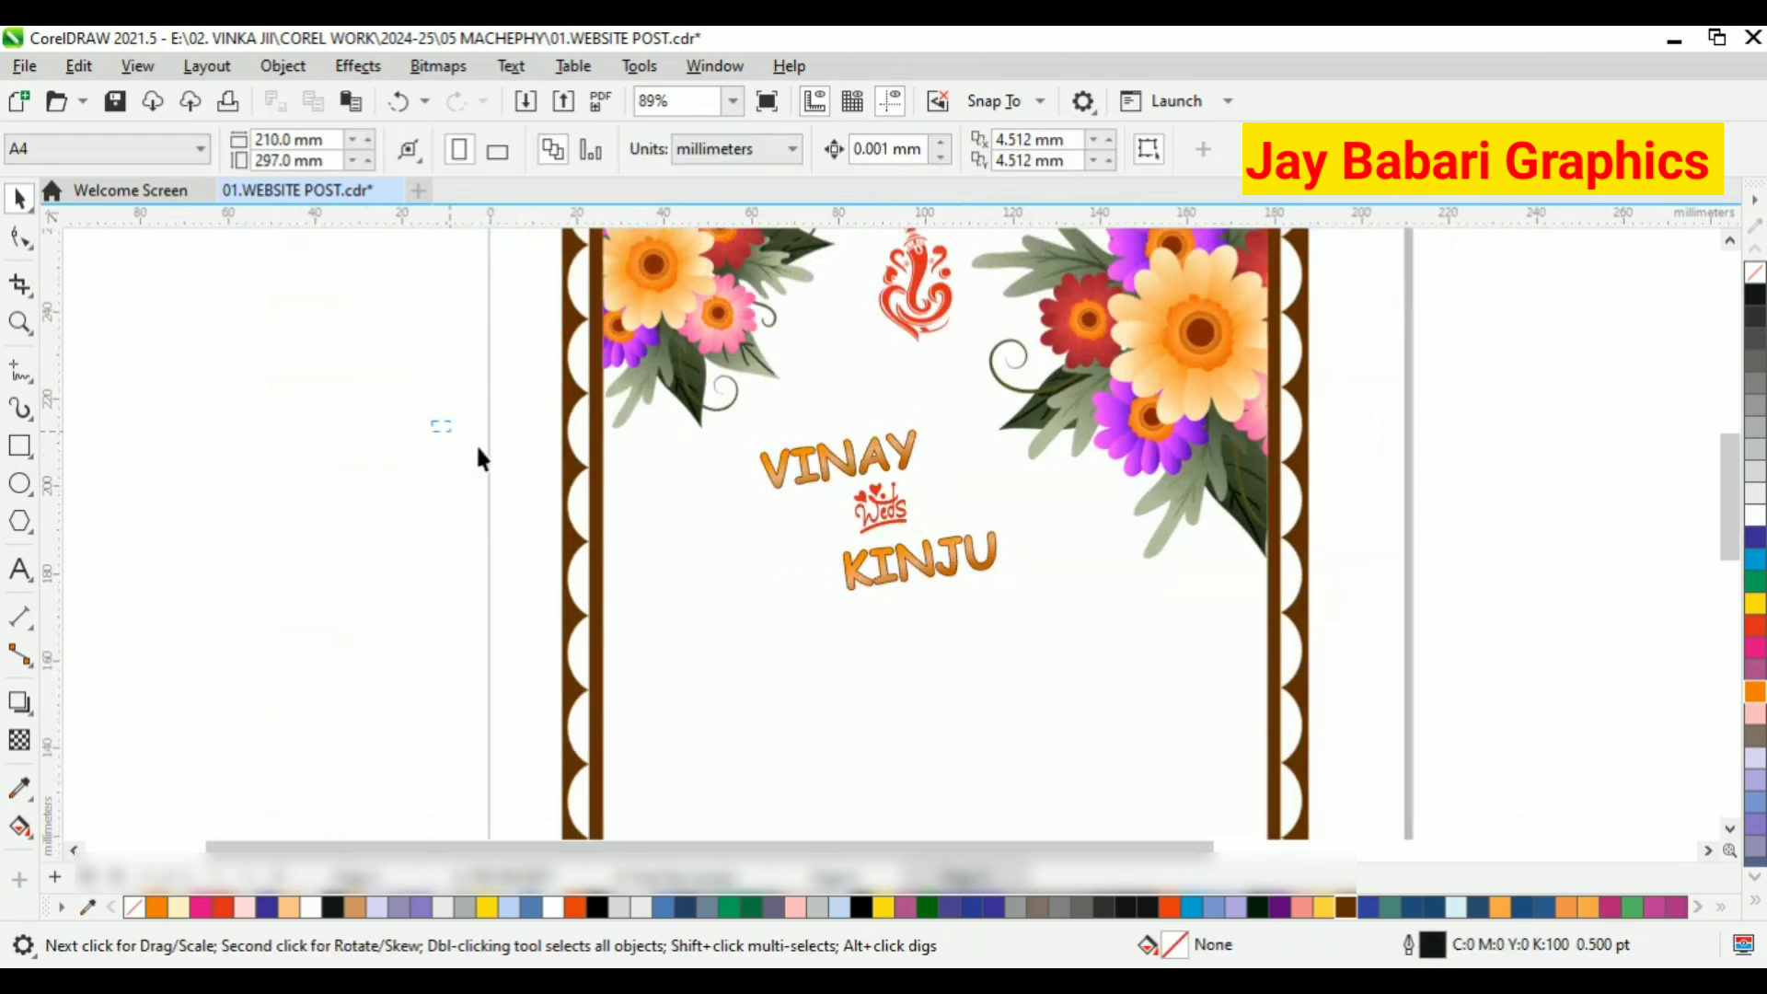
Group both names and the "Weds" lettering into one object
drag(737, 410, 1022, 612)
right_click(858, 464)
click(929, 345)
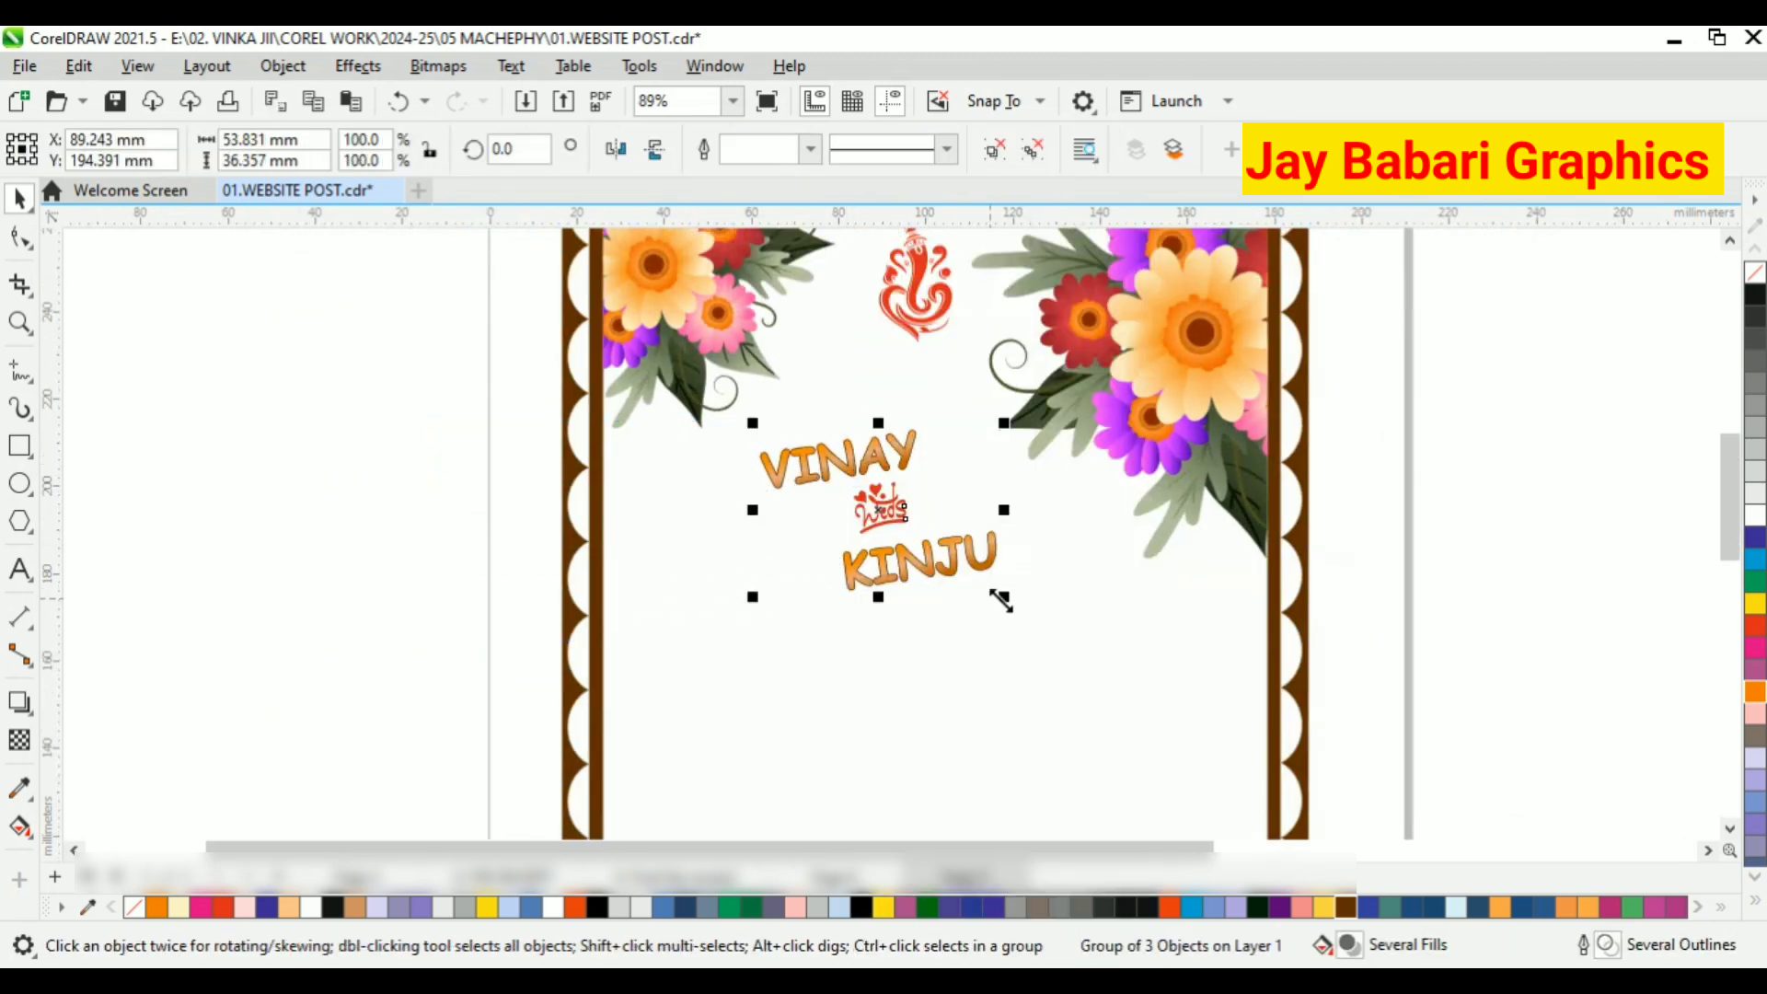
Try to centre the couple's names group together with the card frame on the page
shift+click(1053, 638)
key(p)
key(ctrl+z)
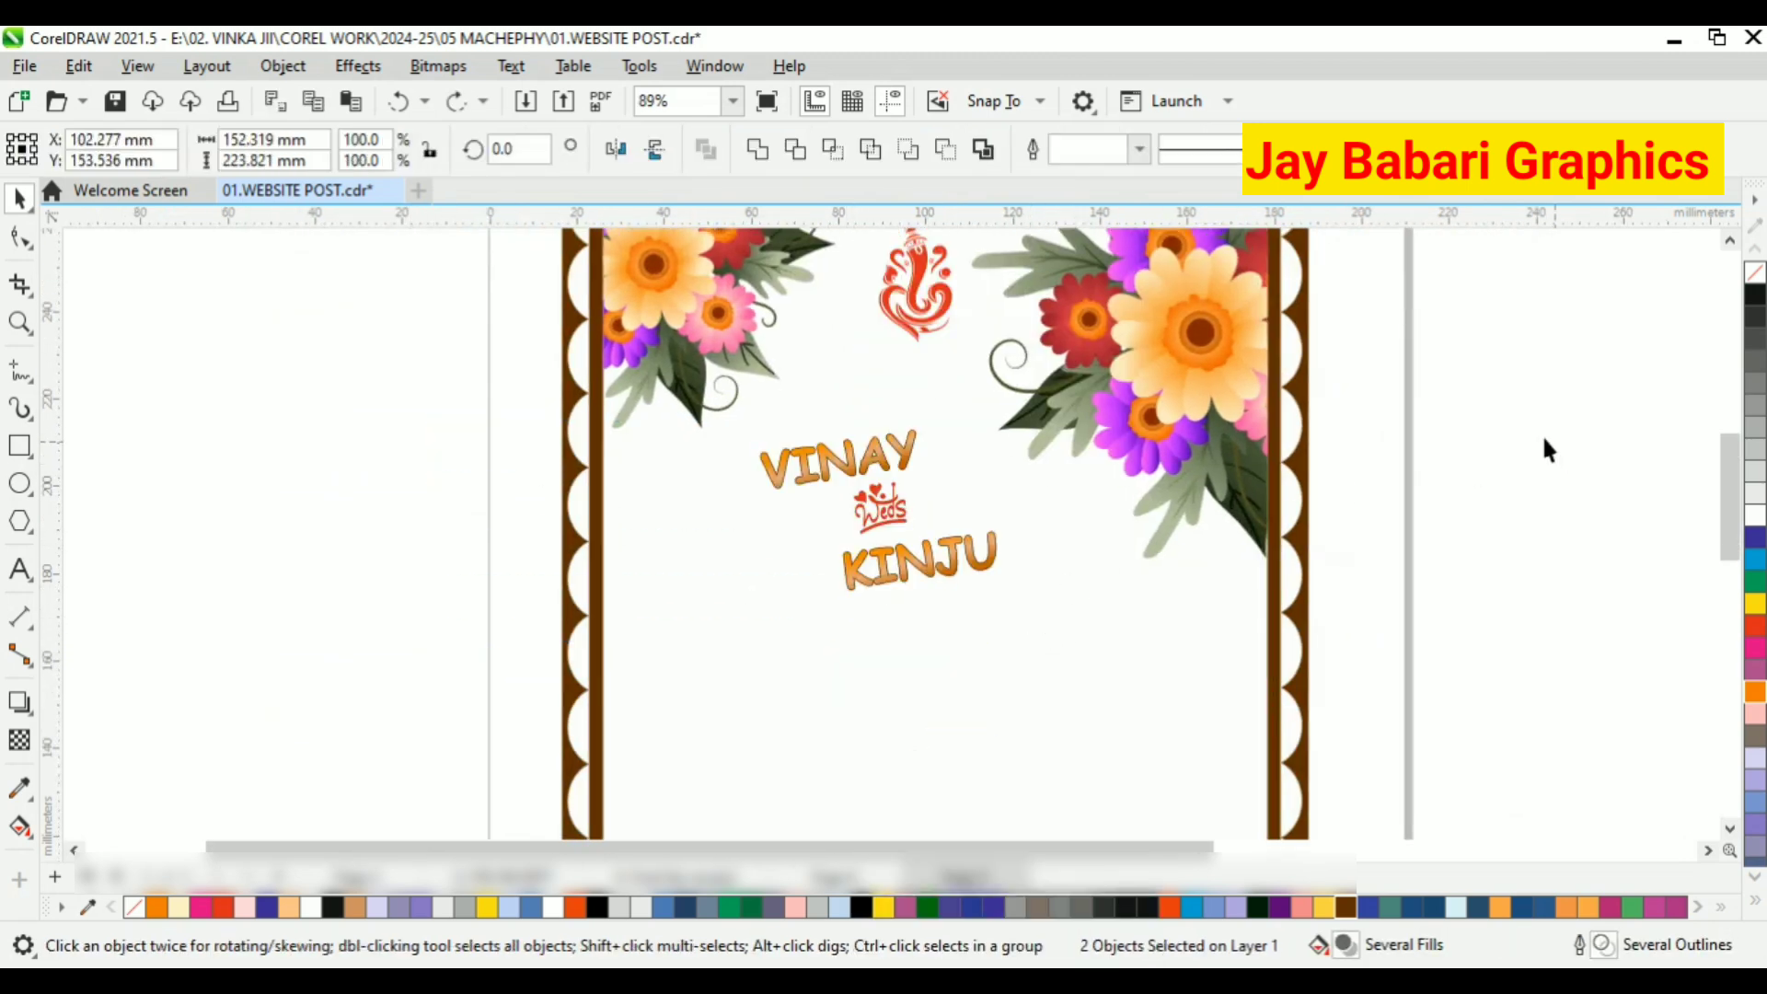
click(1542, 435)
click(981, 554)
shift+click(1063, 596)
key(p)
scroll(1029, 554, down, 2)
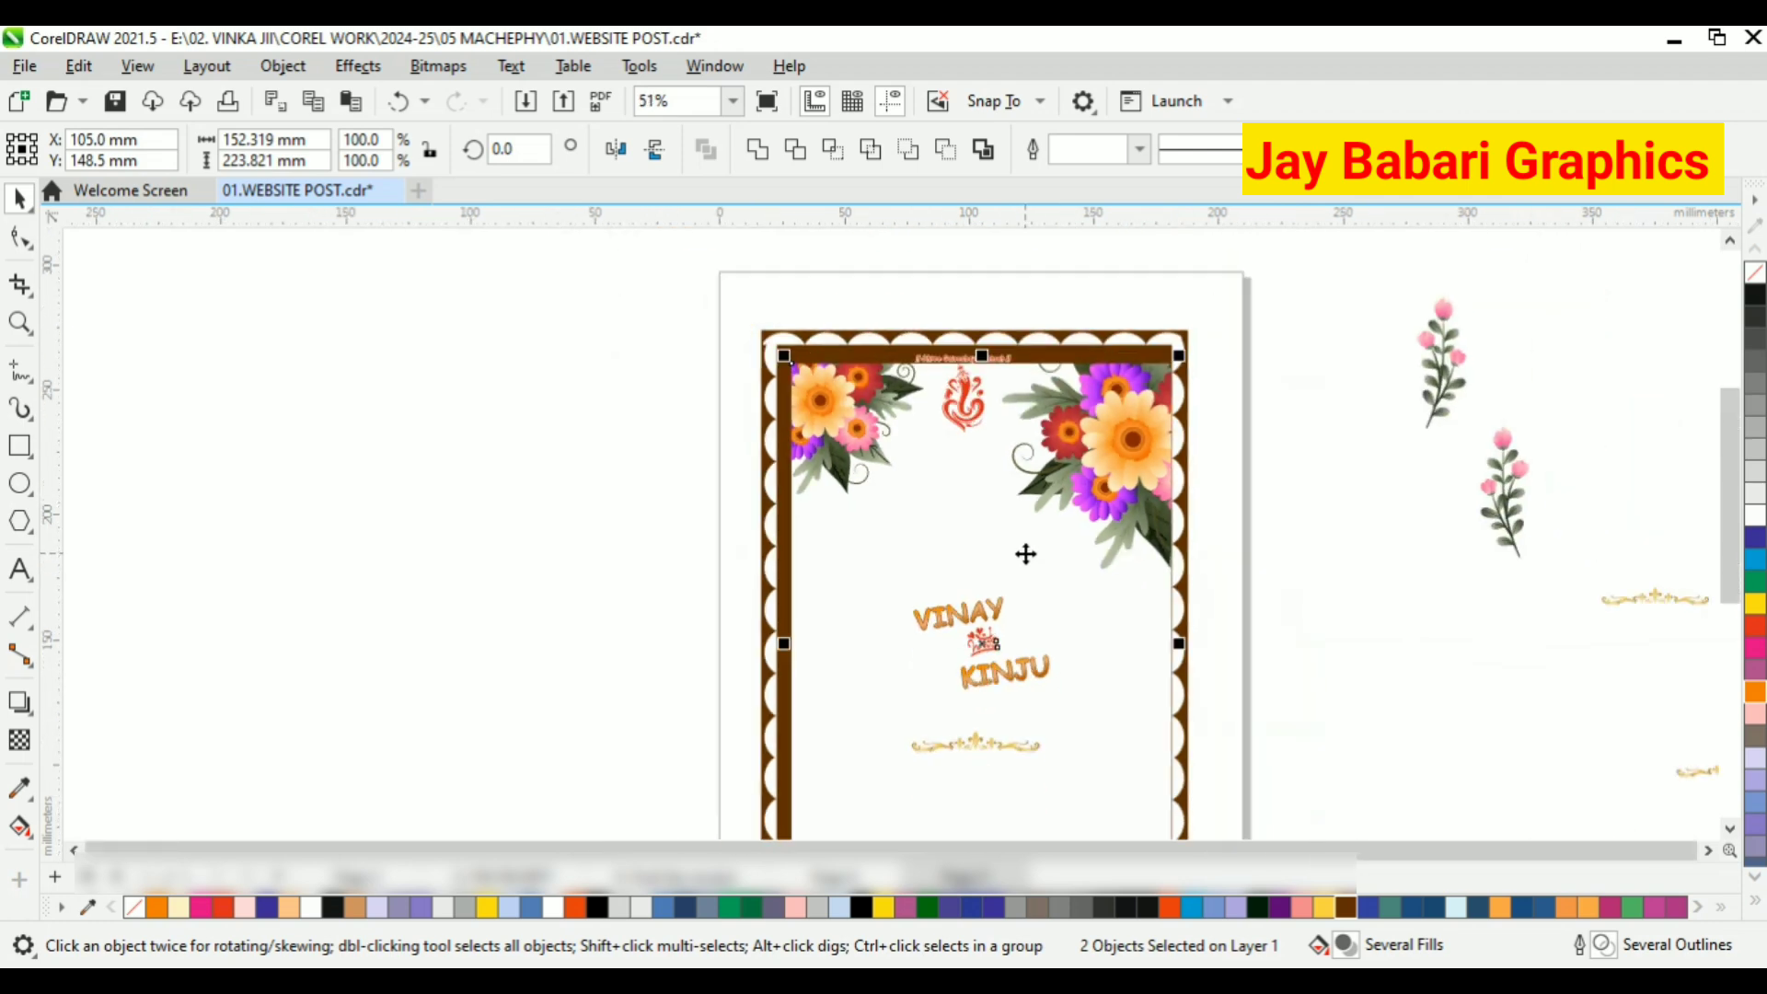
key(ctrl+z)
click(1274, 554)
Move the couple's names group slightly up and to the right, beneath the Ganesha emblem
click(957, 491)
scroll(957, 491, up, 2)
drag(957, 491, 972, 479)
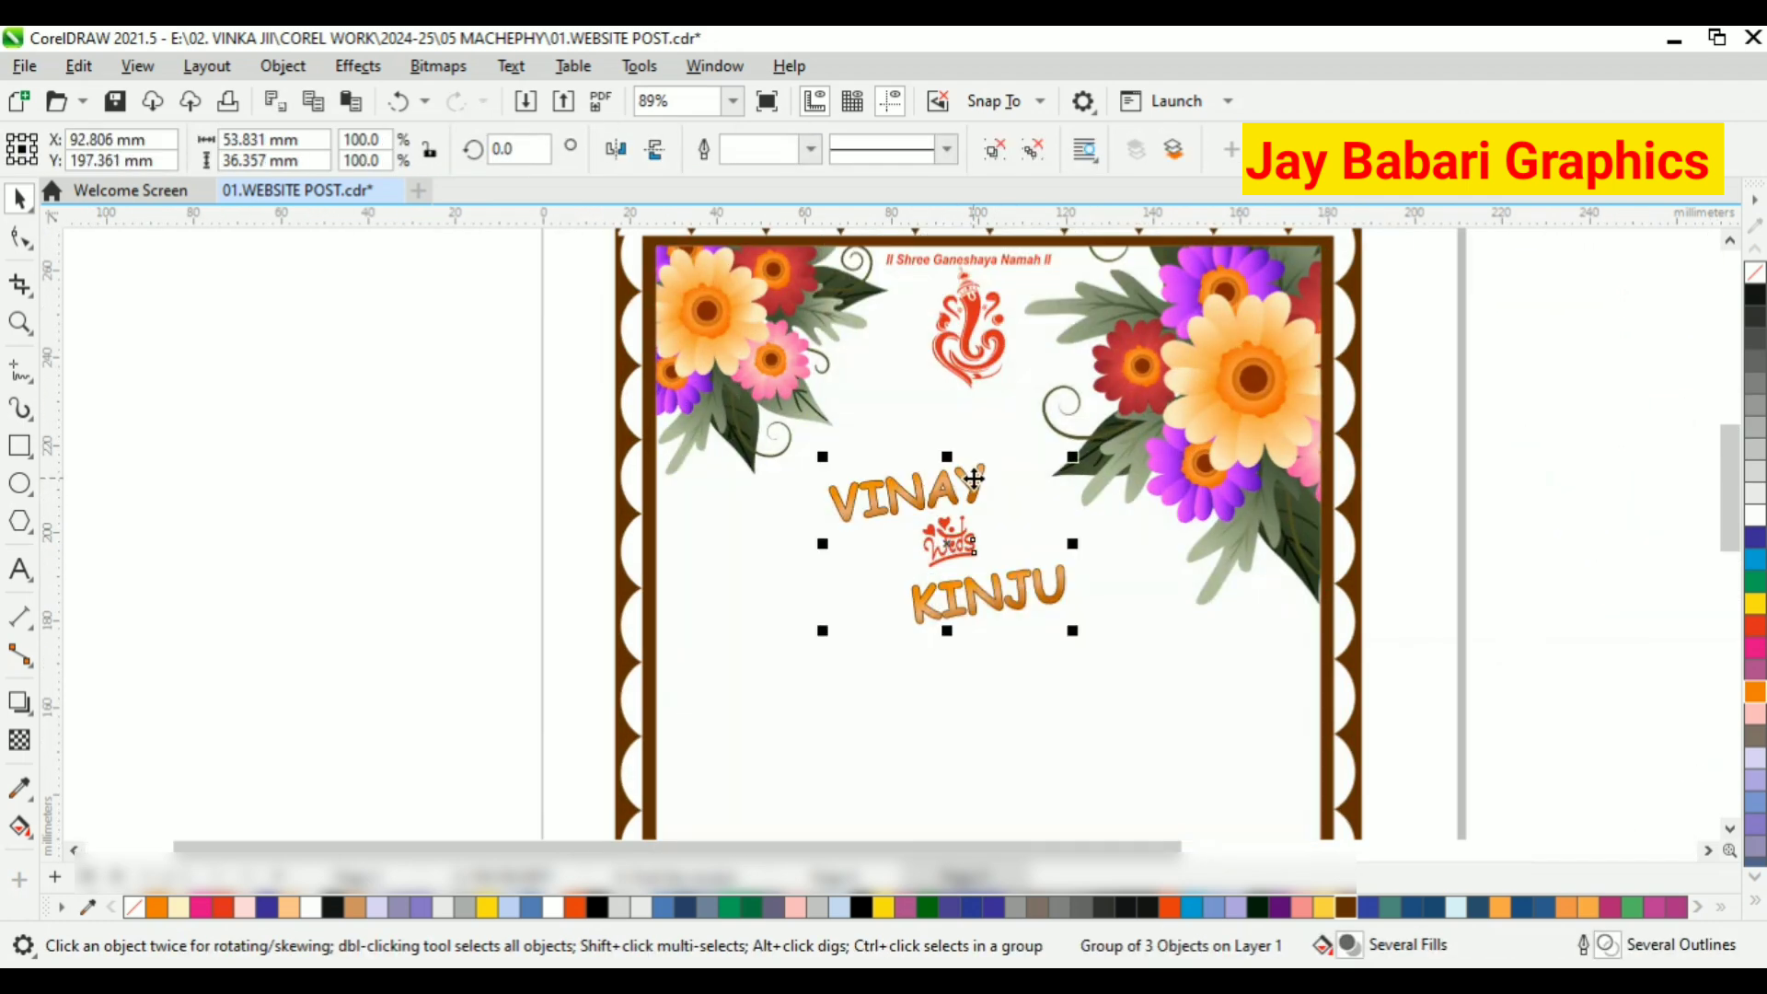
scroll(813, 409, down, 2)
click(644, 423)
Move the gold divider ornament up towards the couple's names
scroll(902, 664, up, 2)
click(902, 664)
scroll(911, 672, up, 2)
drag(909, 679, 899, 620)
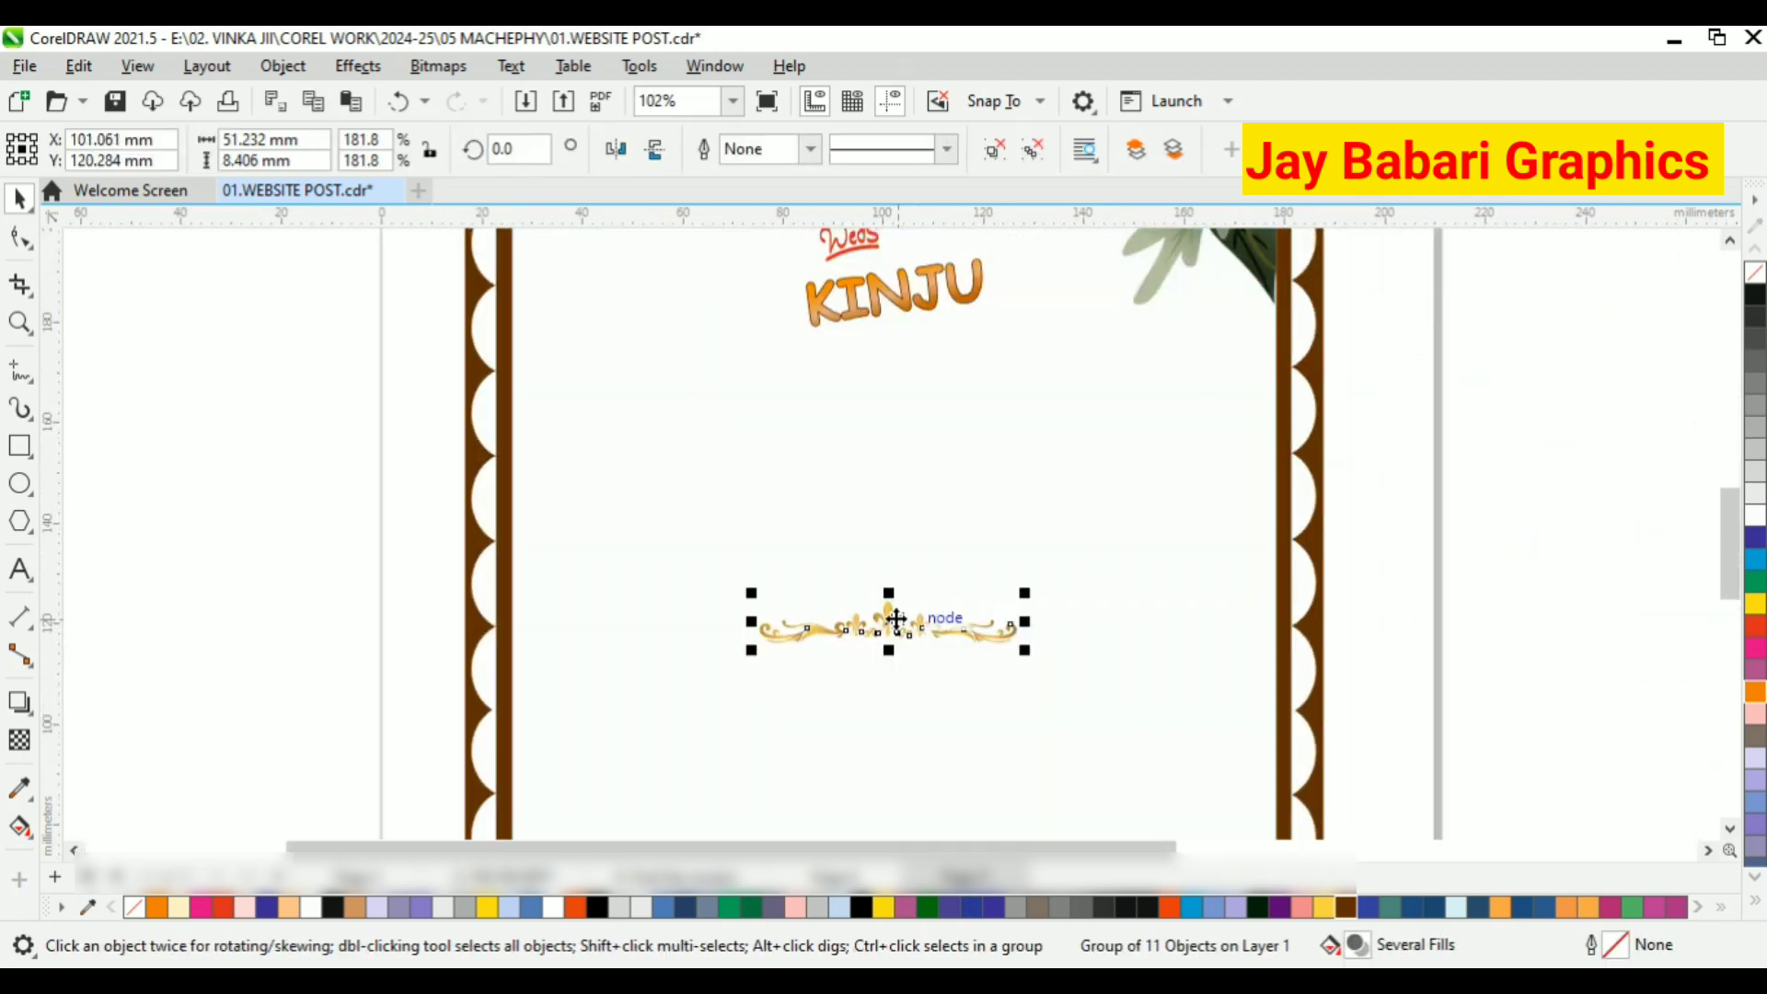
scroll(892, 618, down, 3)
click(442, 588)
Add the text "More Details Here" in 24 pt Arial below the couple's names
click(19, 569)
scroll(700, 517, up, 2)
click(792, 508)
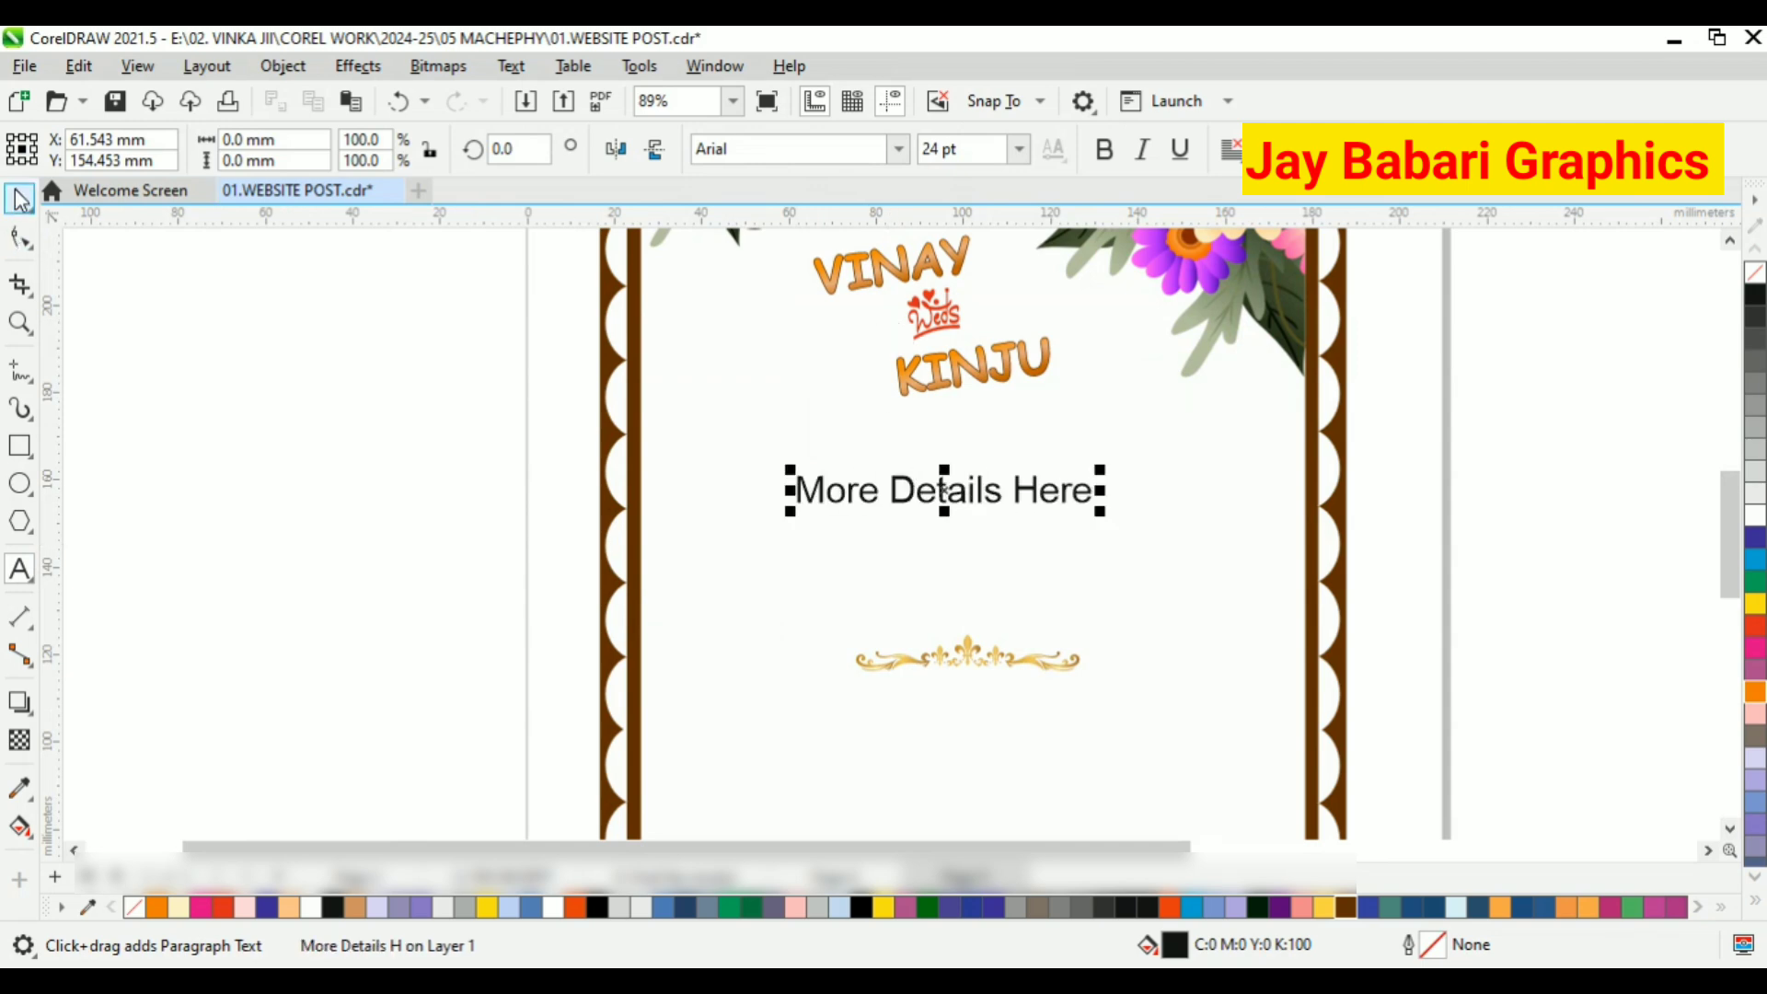
click(18, 194)
Make "More Details Here" bold and red, and scale it down to about 21.7 pt
click(1116, 153)
scroll(1092, 502, up, 2)
drag(1120, 514, 1033, 487)
click(1750, 630)
Move the gold divider ornament further up beneath the "More Details Here" text
scroll(1039, 520, down, 1)
scroll(907, 446, down, 2)
click(942, 631)
scroll(942, 631, up, 3)
drag(943, 631, 941, 609)
scroll(924, 497, down, 5)
scroll(910, 541, up, 2)
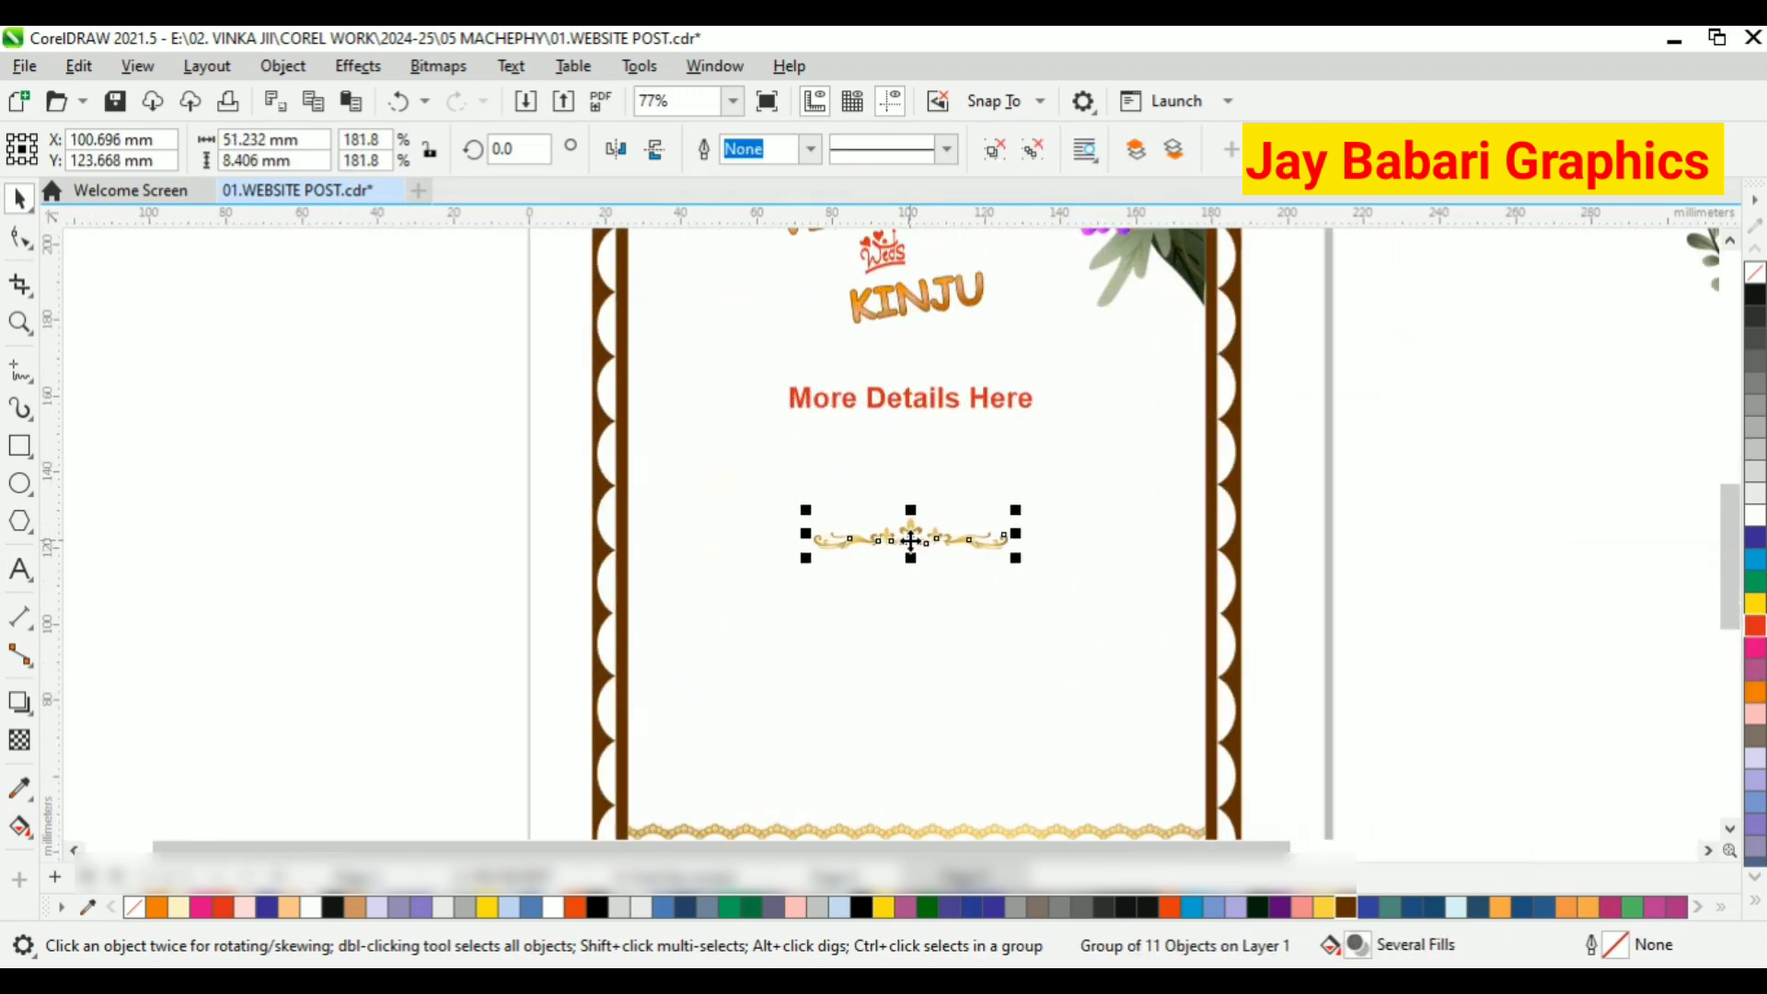
drag(910, 541, 898, 516)
Place two smaller gold dividers, each about 43 mm wide, in a column beneath the first divider
scroll(898, 516, down, 3)
drag(1483, 437, 913, 577)
scroll(913, 577, up, 3)
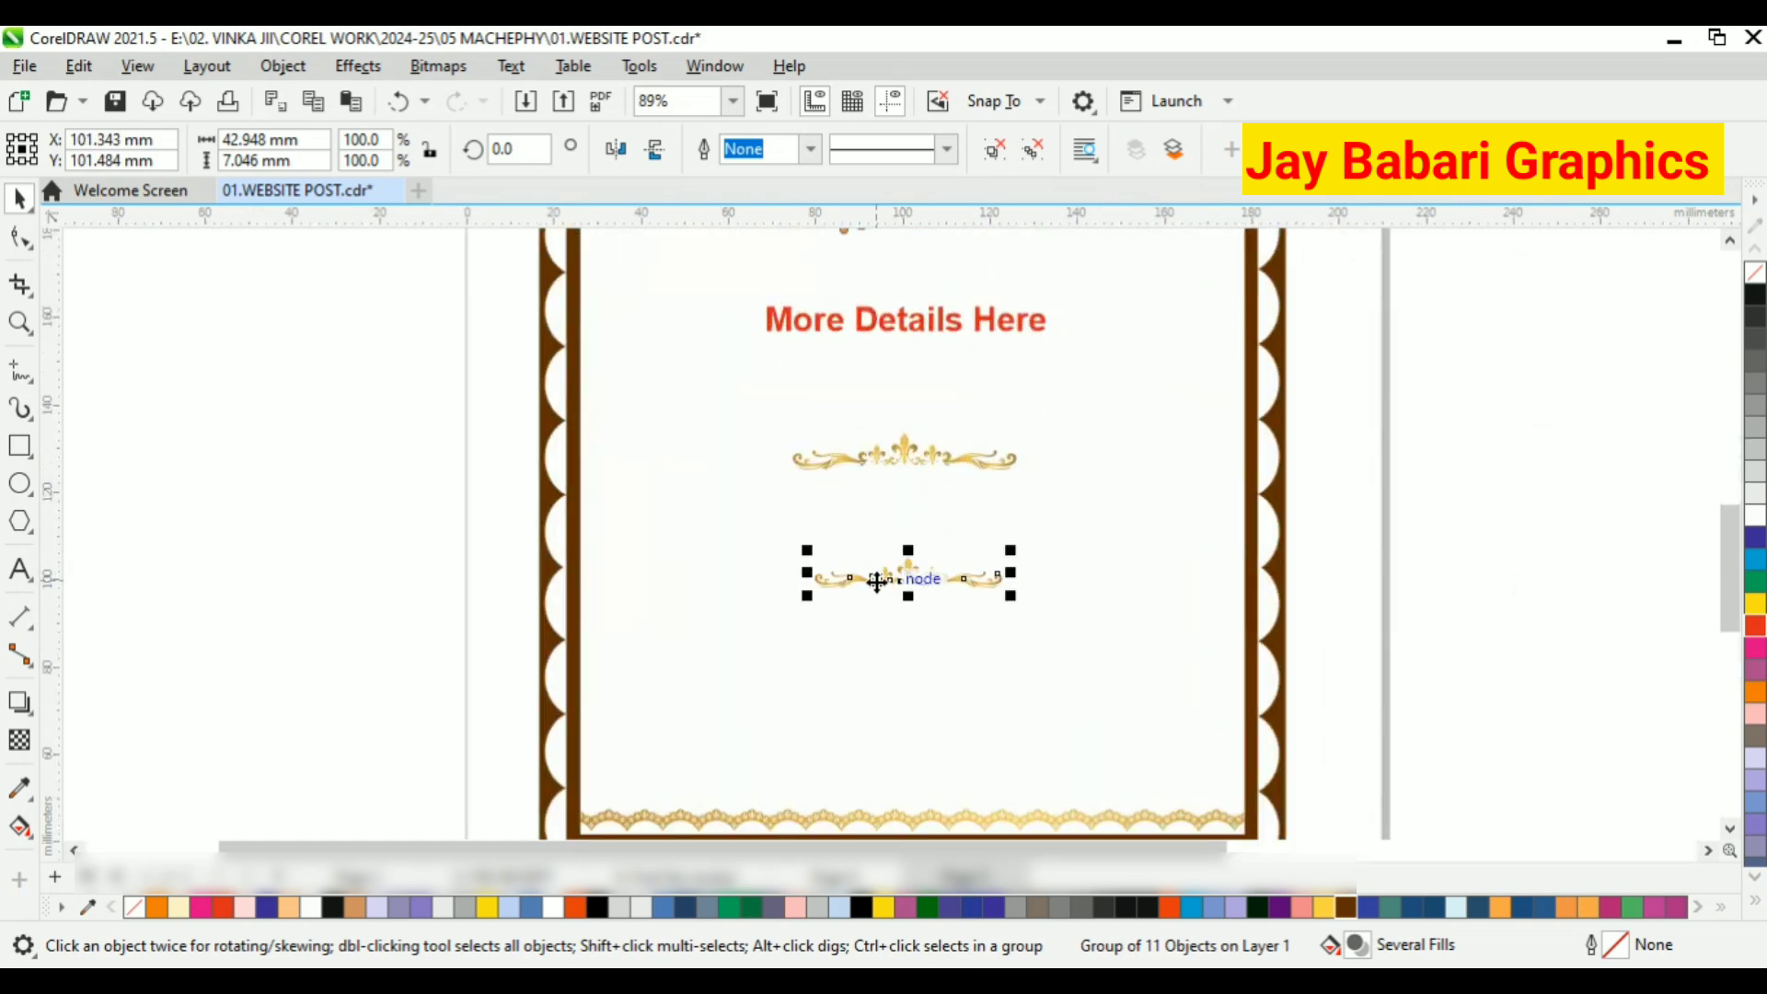
scroll(876, 581, down, 2)
drag(1249, 600, 889, 600)
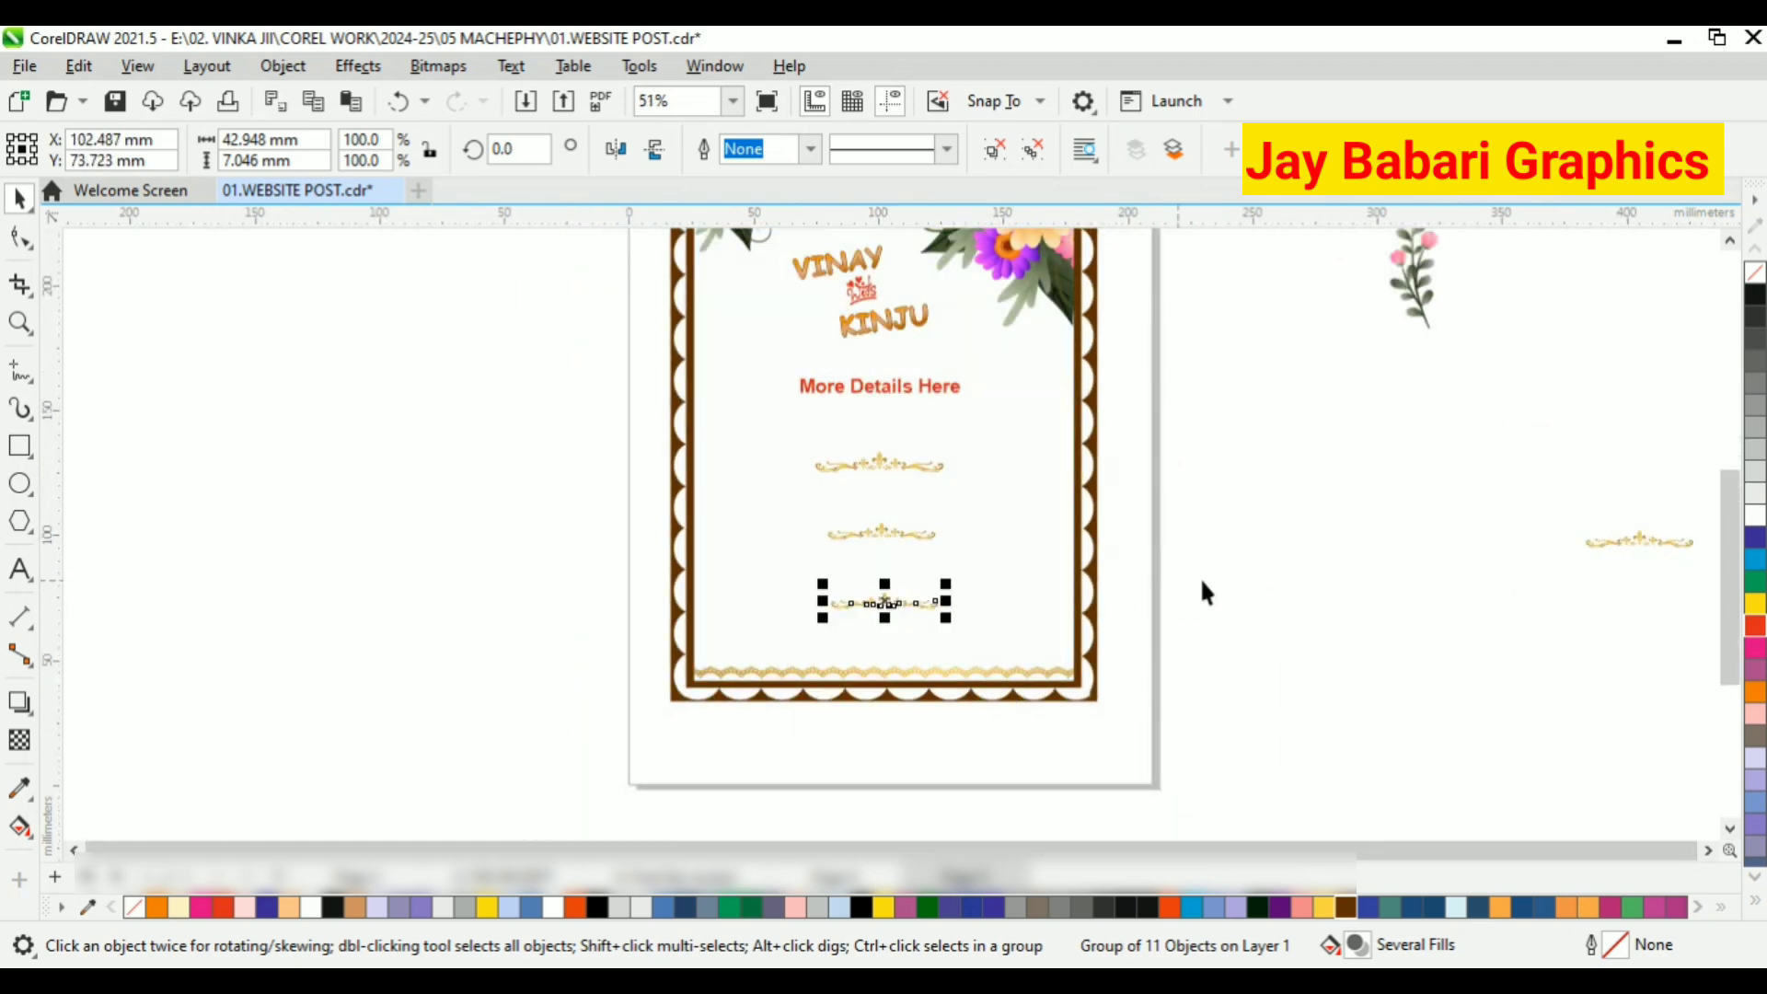
Delete the spare divider outside the page and align the centres of the three dividers on the card
key(Delete)
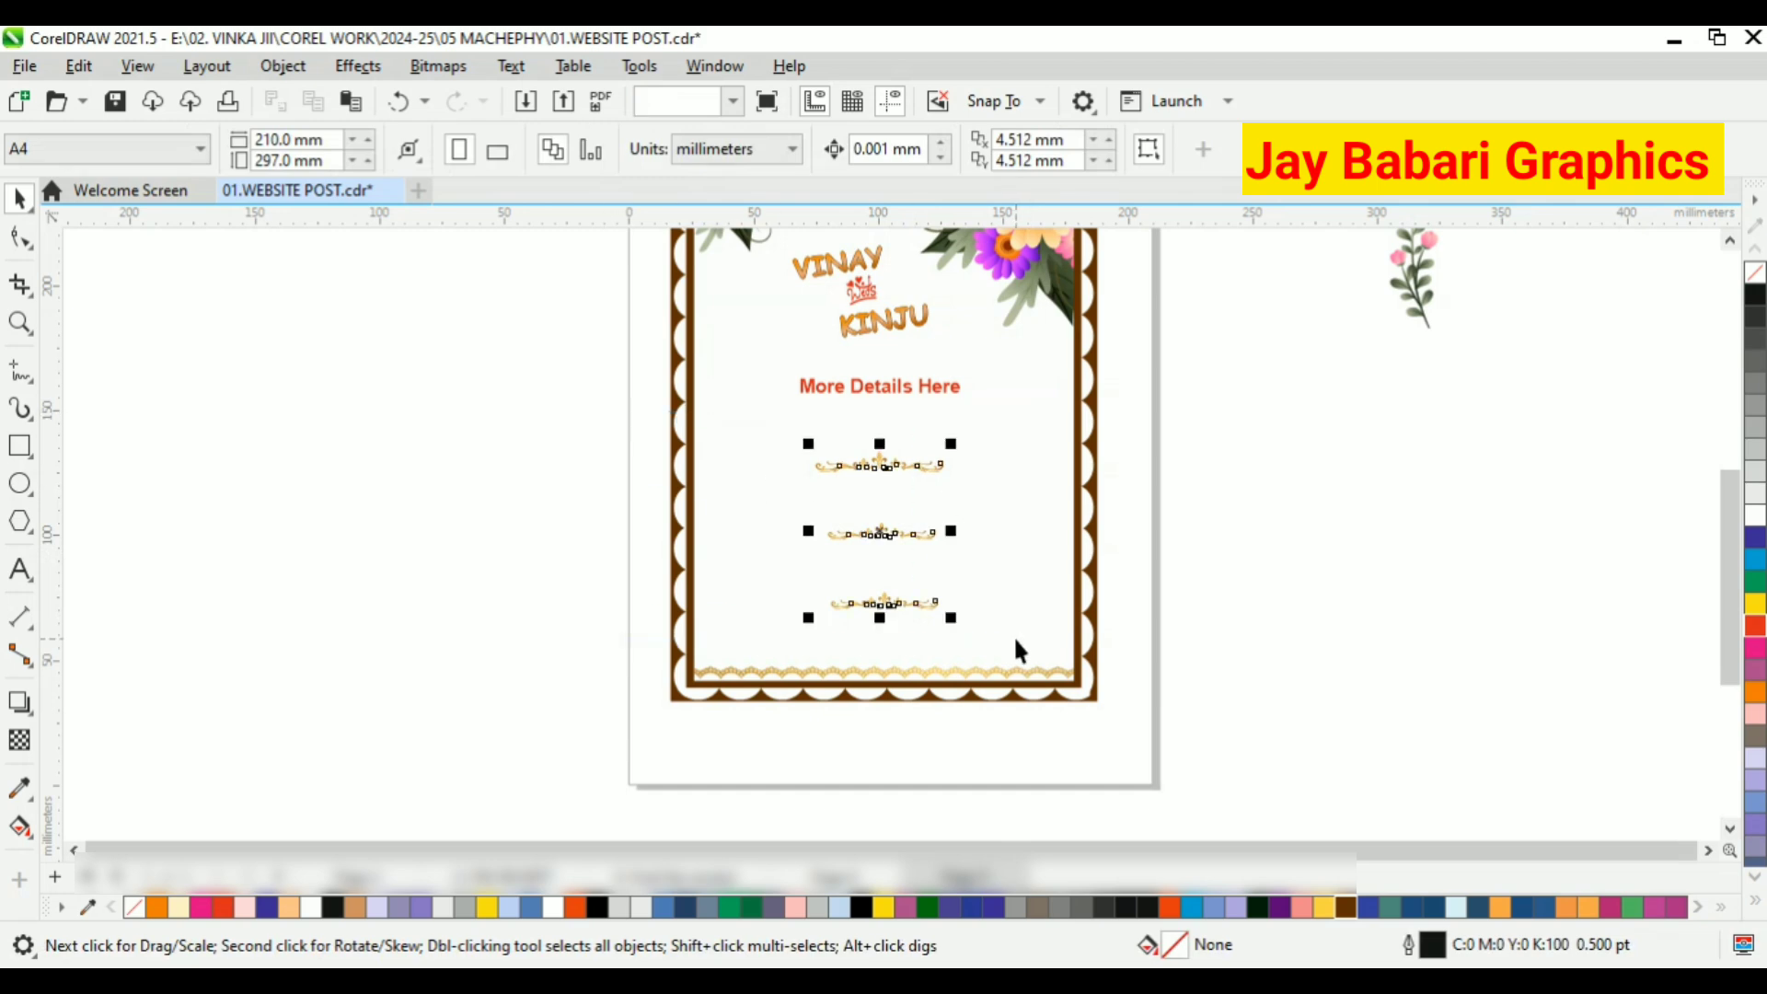
key(Escape)
scroll(843, 533, up, 1)
Copy and paste the "More Details Here" text and move the copy down below the first gold divider
click(884, 339)
right_click(918, 348)
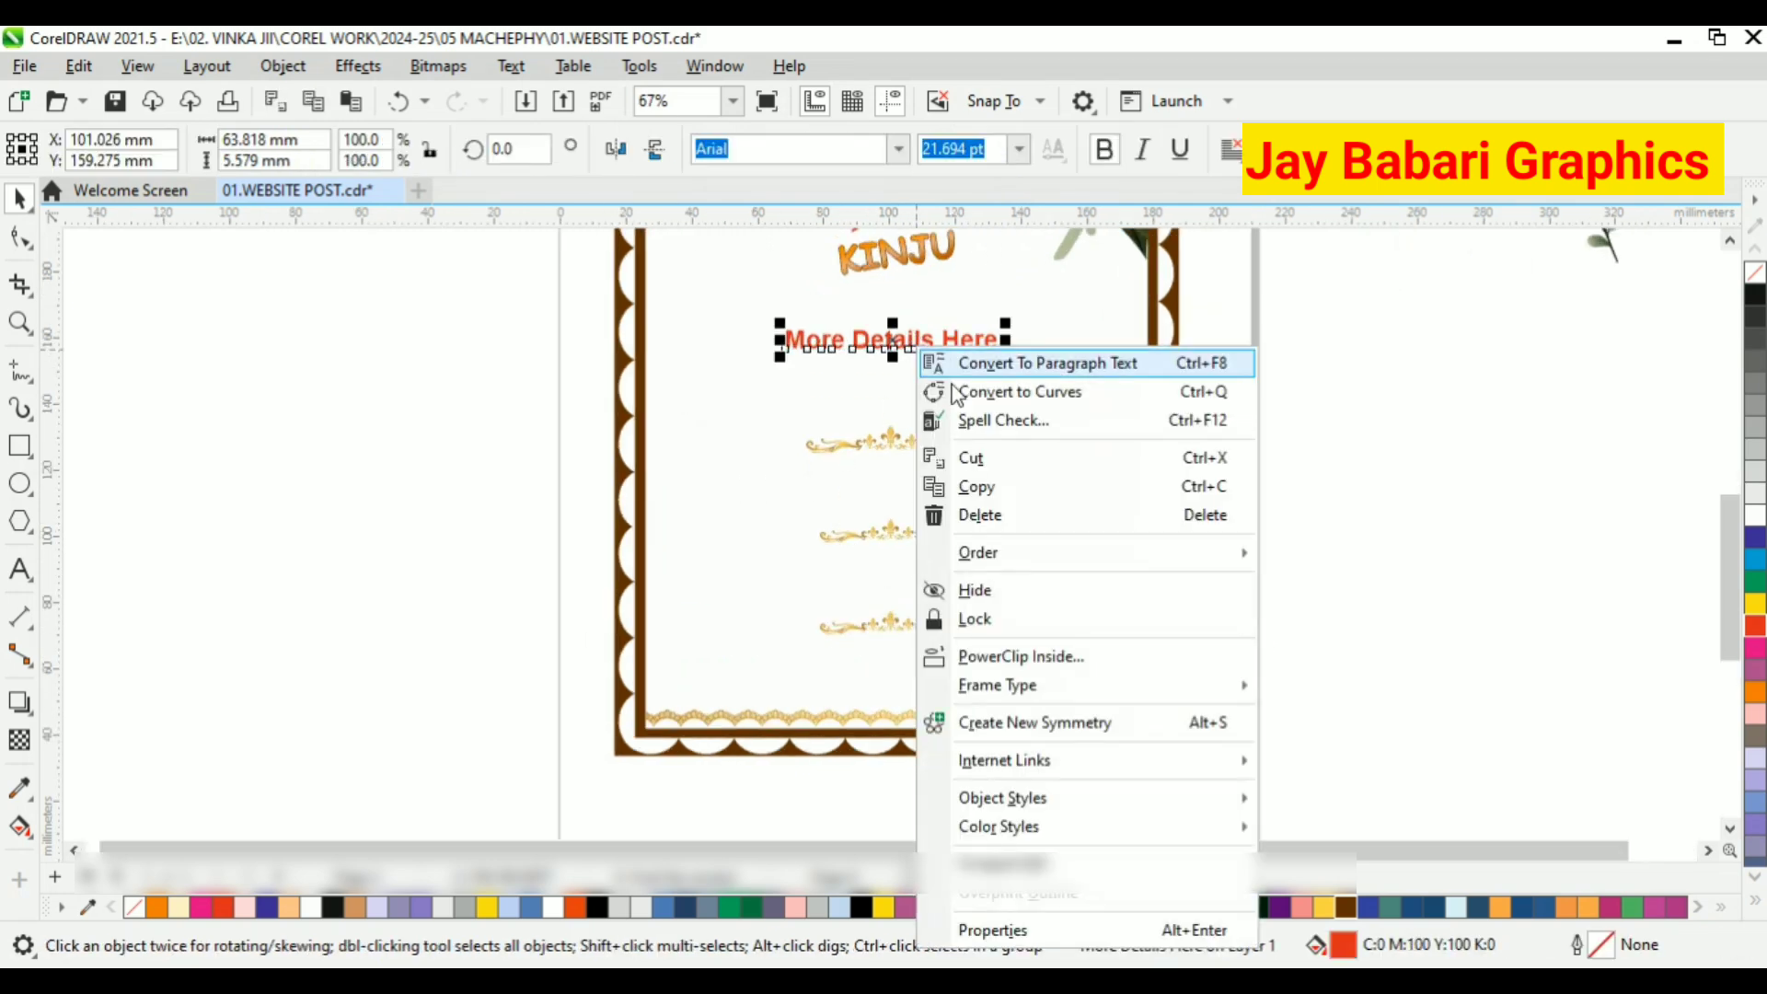
click(976, 486)
right_click(1367, 341)
click(1435, 540)
drag(963, 341, 974, 474)
Change the copied text to "Date & Function Details Here" and centre it between the first and second dividers
key(F8)
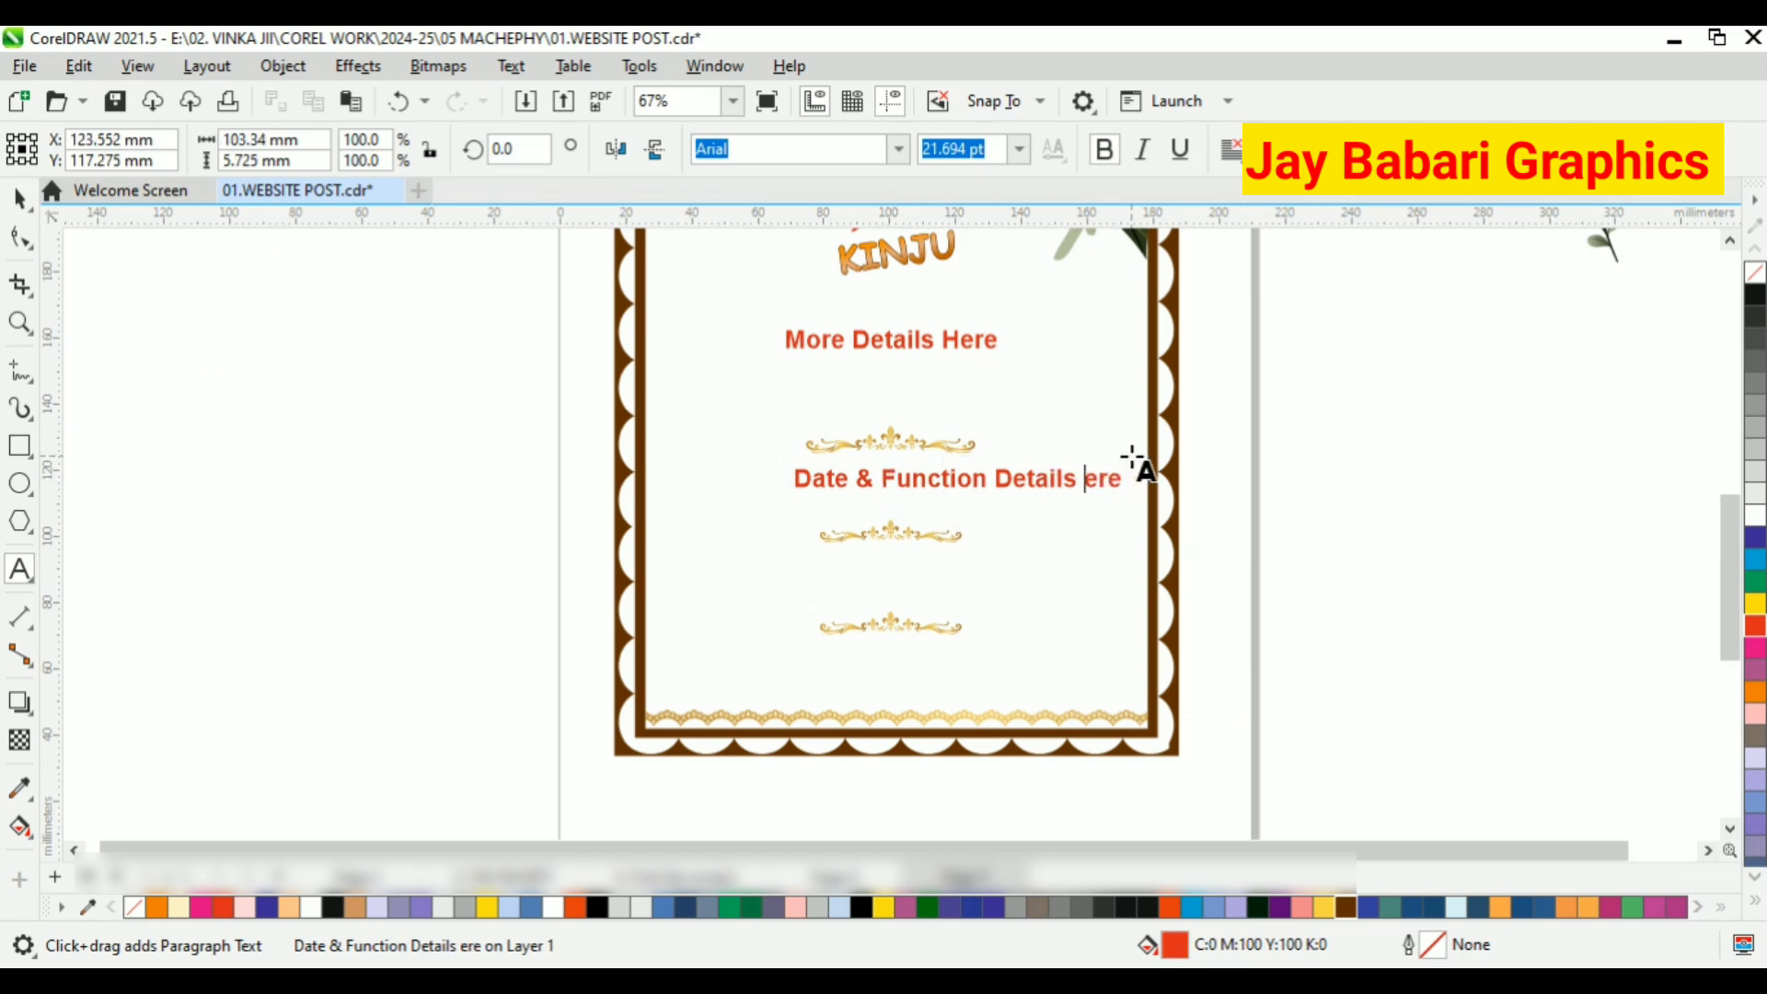
click(21, 199)
scroll(1011, 484, up, 1)
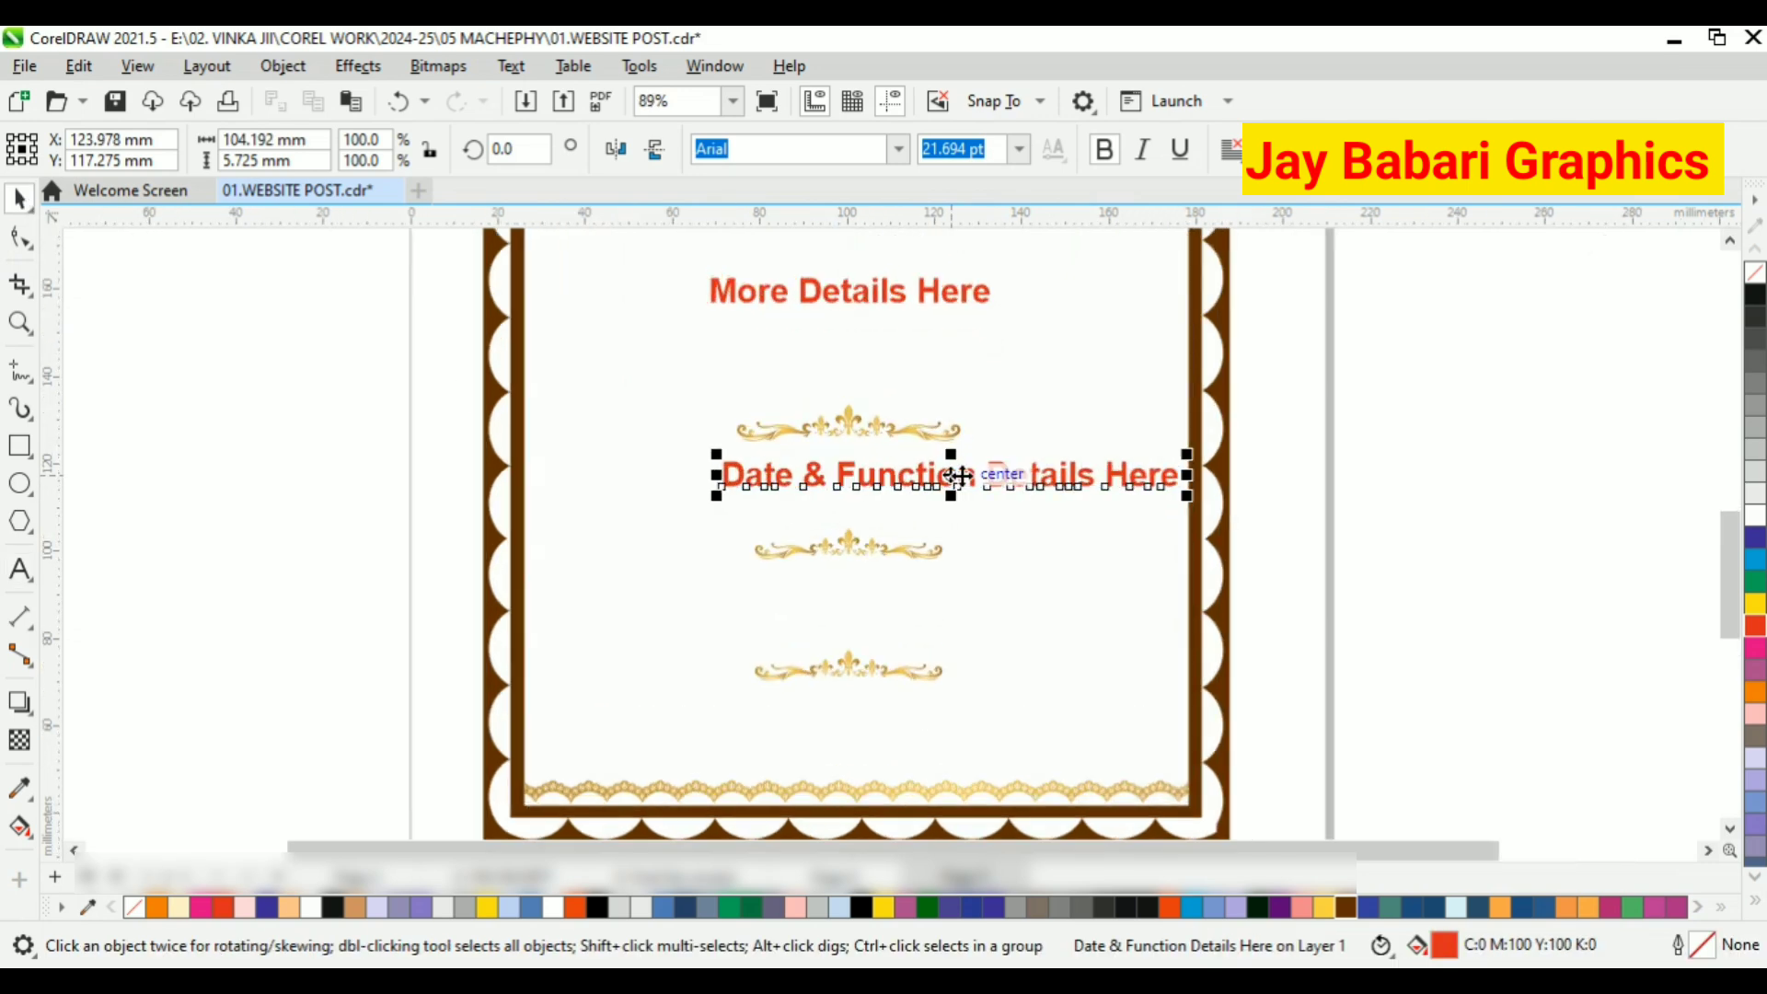
mouse_move(949, 482)
mouse_down()
mouse_move(868, 485)
mouse_move(913, 553)
mouse_move(875, 507)
mouse_up()
click(1499, 531)
Duplicate the "Date & Function Details Here" line into the gap between the second and third dividers
scroll(947, 368, down, 2)
scroll(874, 447, up, 1)
right_click(896, 543)
scroll(893, 538, up, 3)
scroll(906, 550, down, 2)
scroll(874, 516, up, 3)
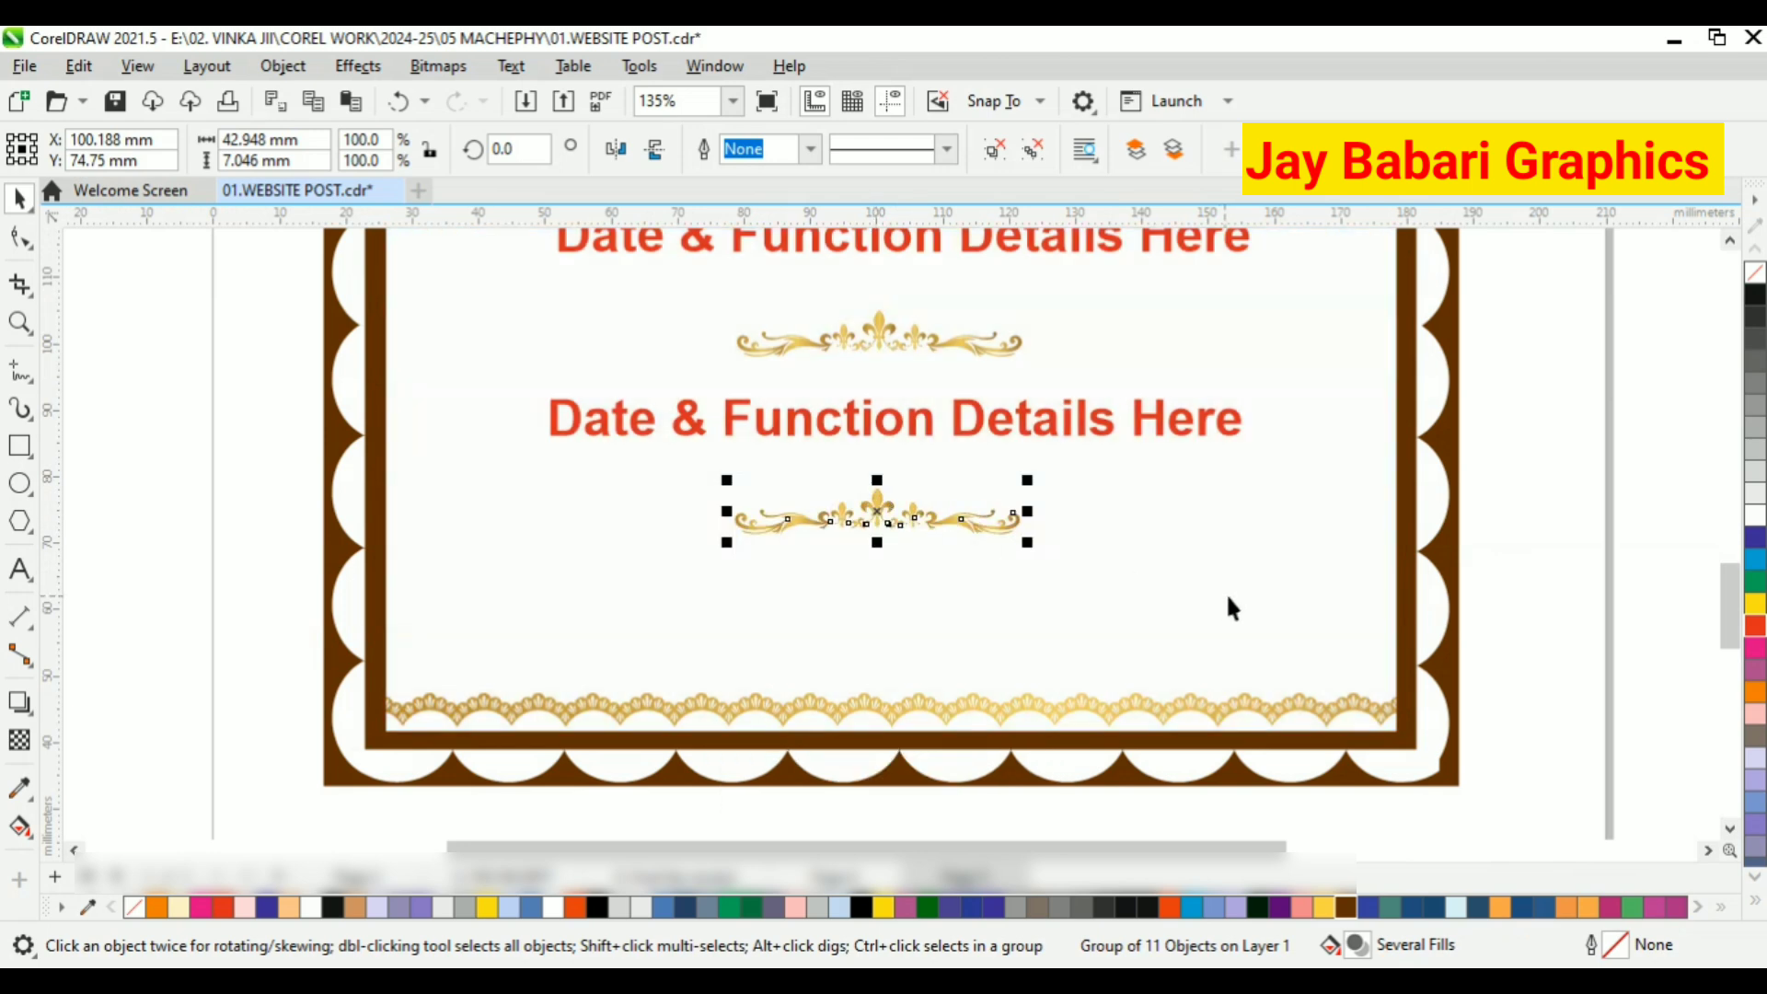
Centre the lowest gold divider horizontally within the card frame
shift+click(1234, 593)
key(c)
key(x)
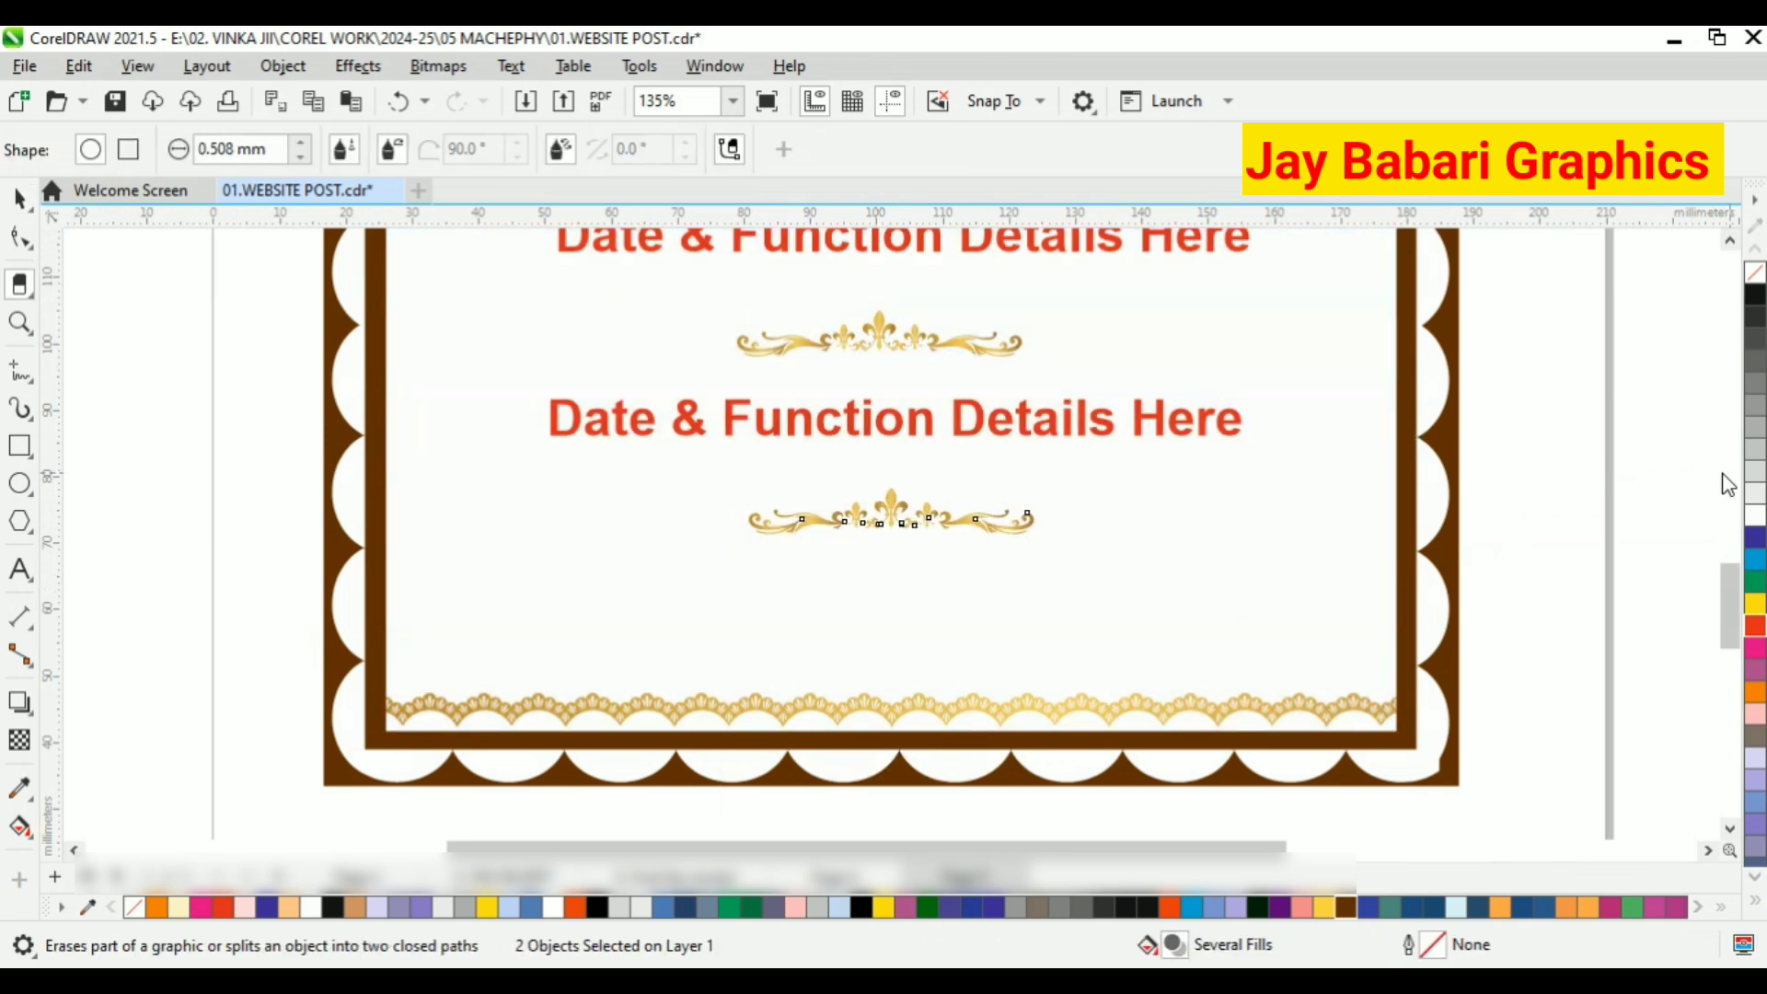
click(19, 199)
click(1510, 571)
scroll(931, 589, down, 5)
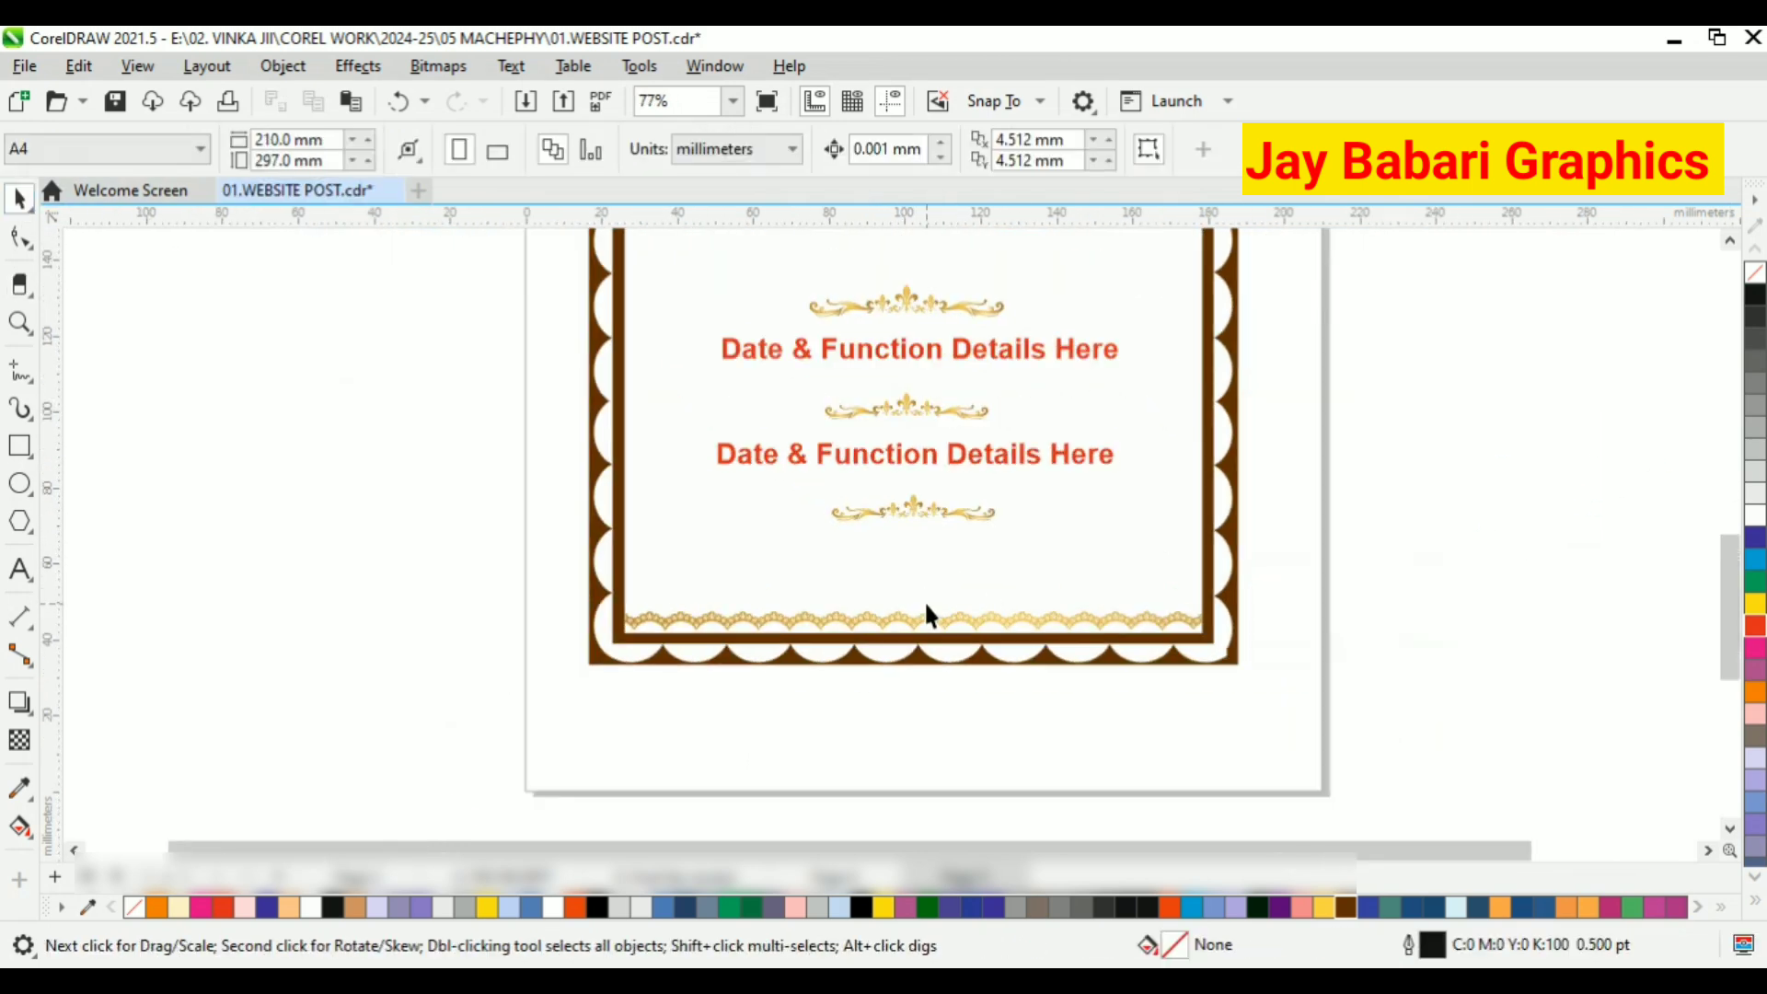
Place a pink flower sprig from outside the page on the card, to the right of "More Details Here"
scroll(891, 586, down, 1)
scroll(1189, 294, up, 2)
drag(1188, 295, 949, 507)
scroll(948, 506, up, 4)
right_click(949, 506)
mouse_move(1018, 411)
click(1340, 481)
click(982, 520)
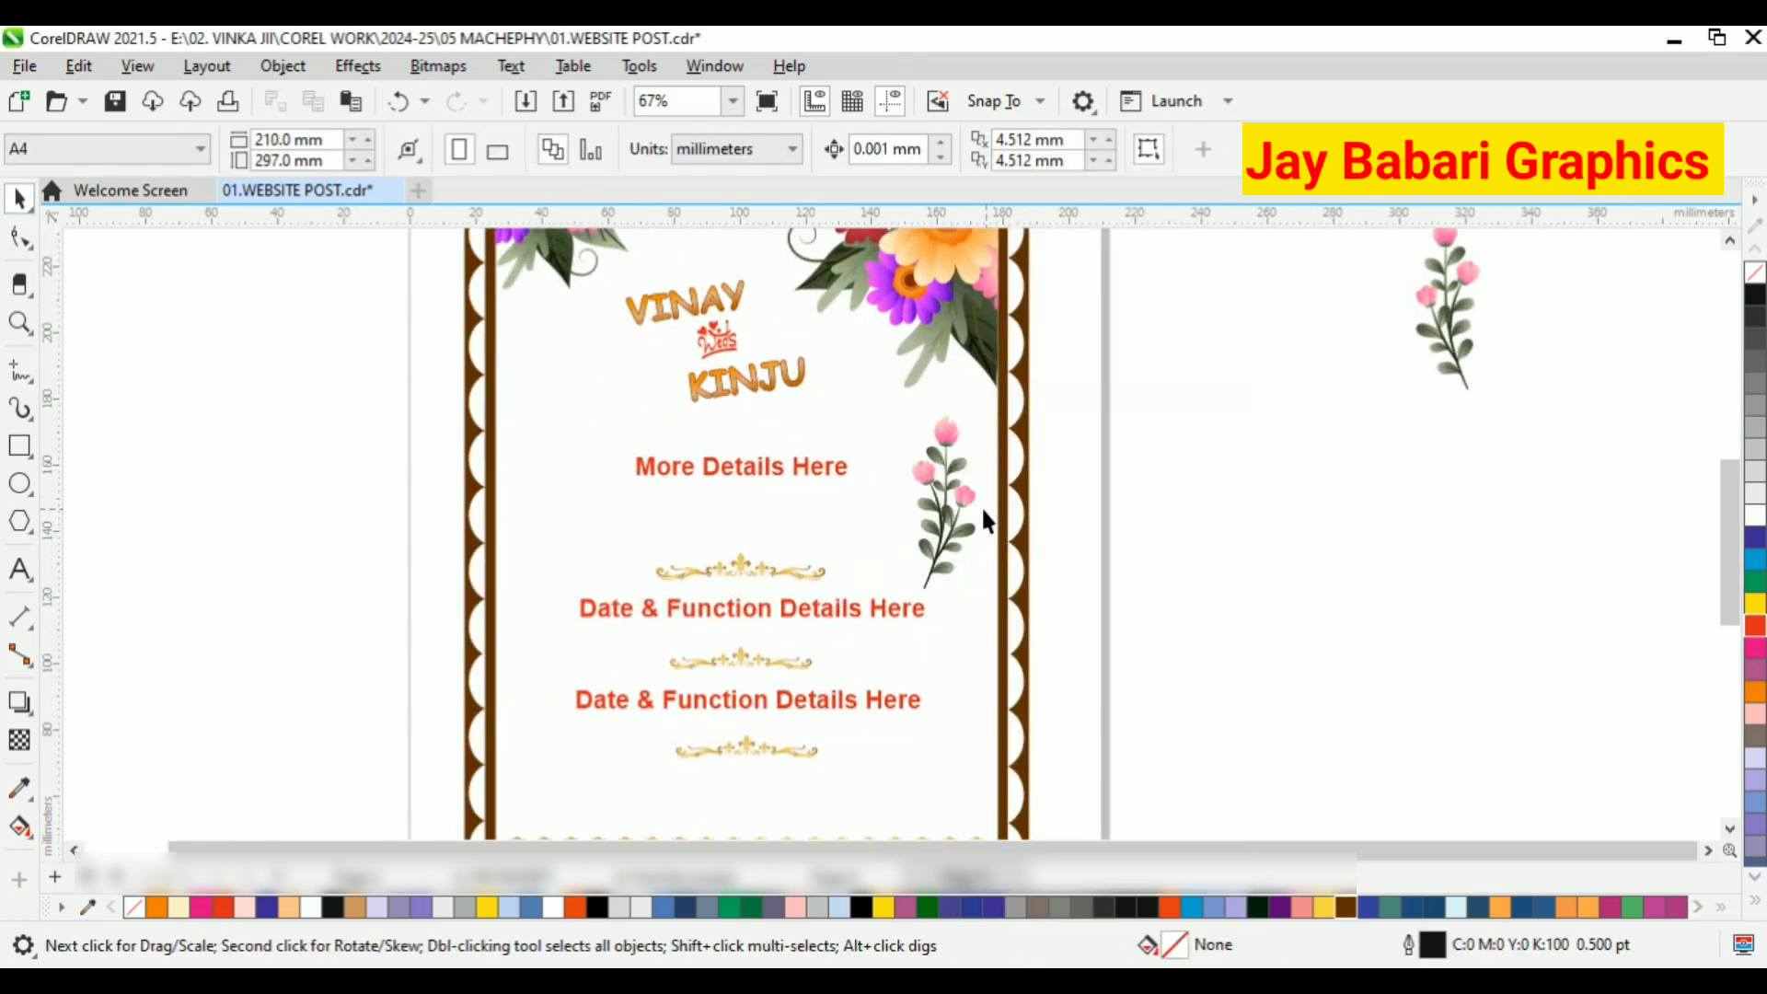
Scale both "Date & Function Details Here" lines down together and nudge the upper line up slightly
click(891, 612)
shift+click(896, 698)
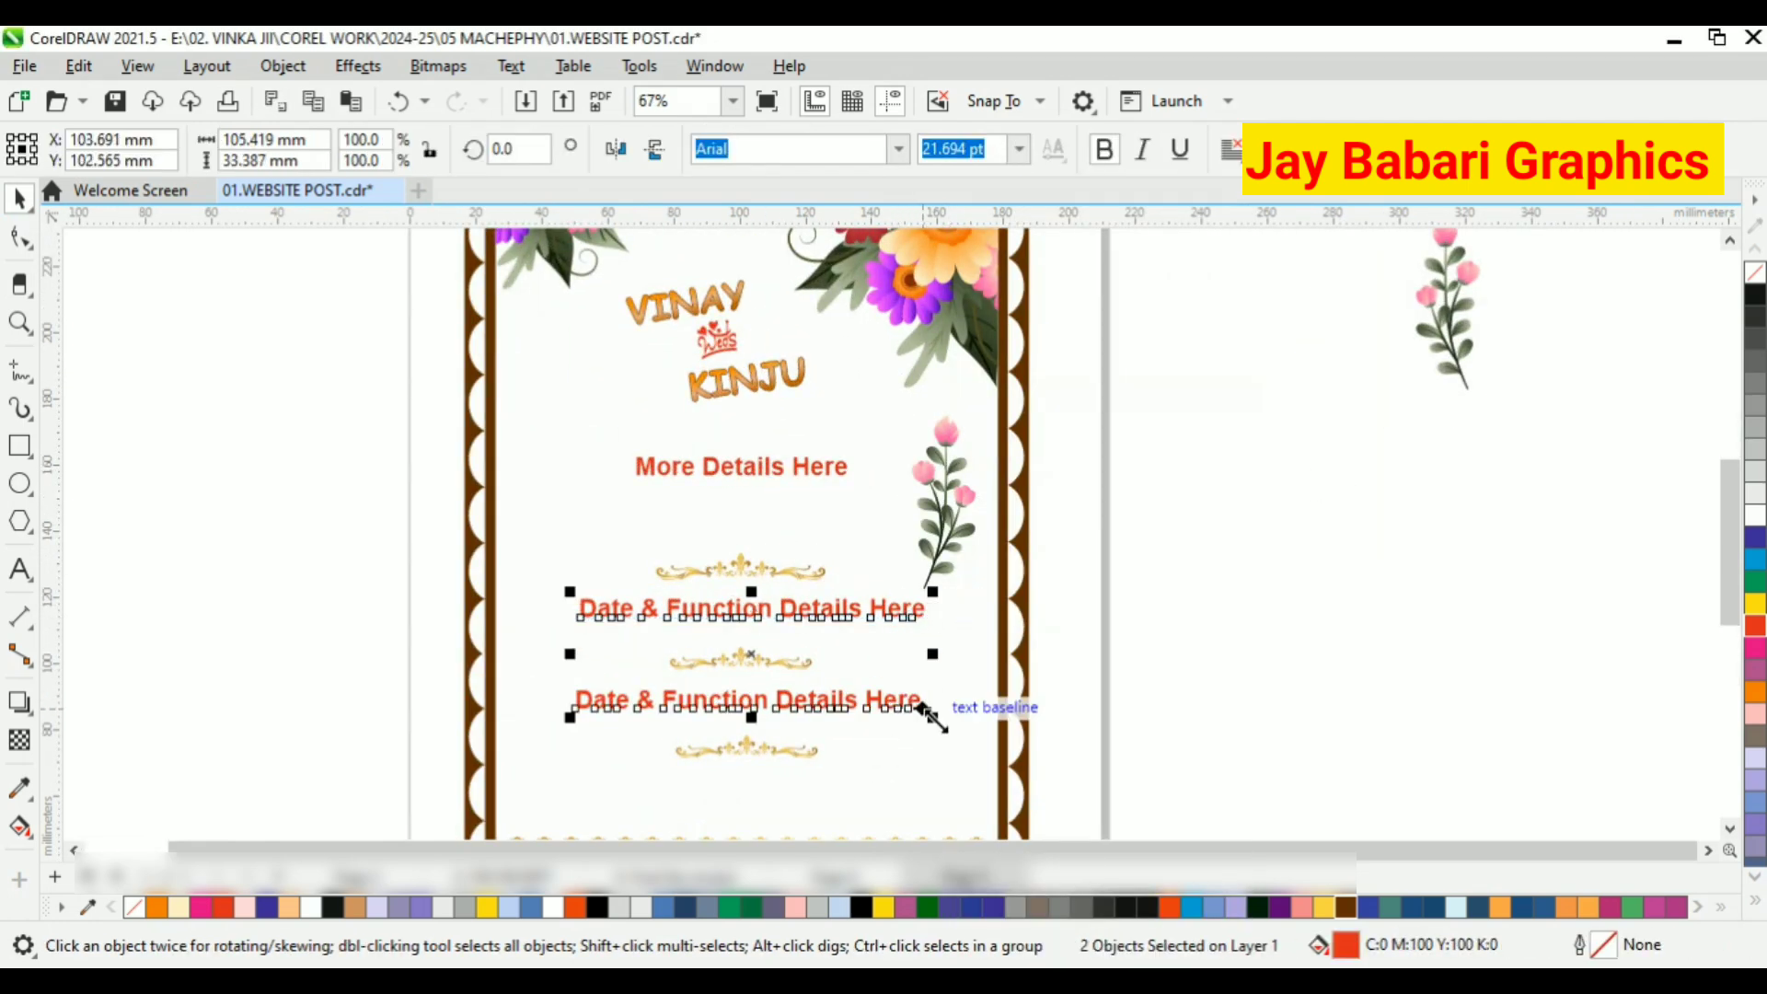
drag(929, 715, 908, 713)
scroll(777, 626, up, 1)
drag(791, 614, 791, 604)
click(1057, 506)
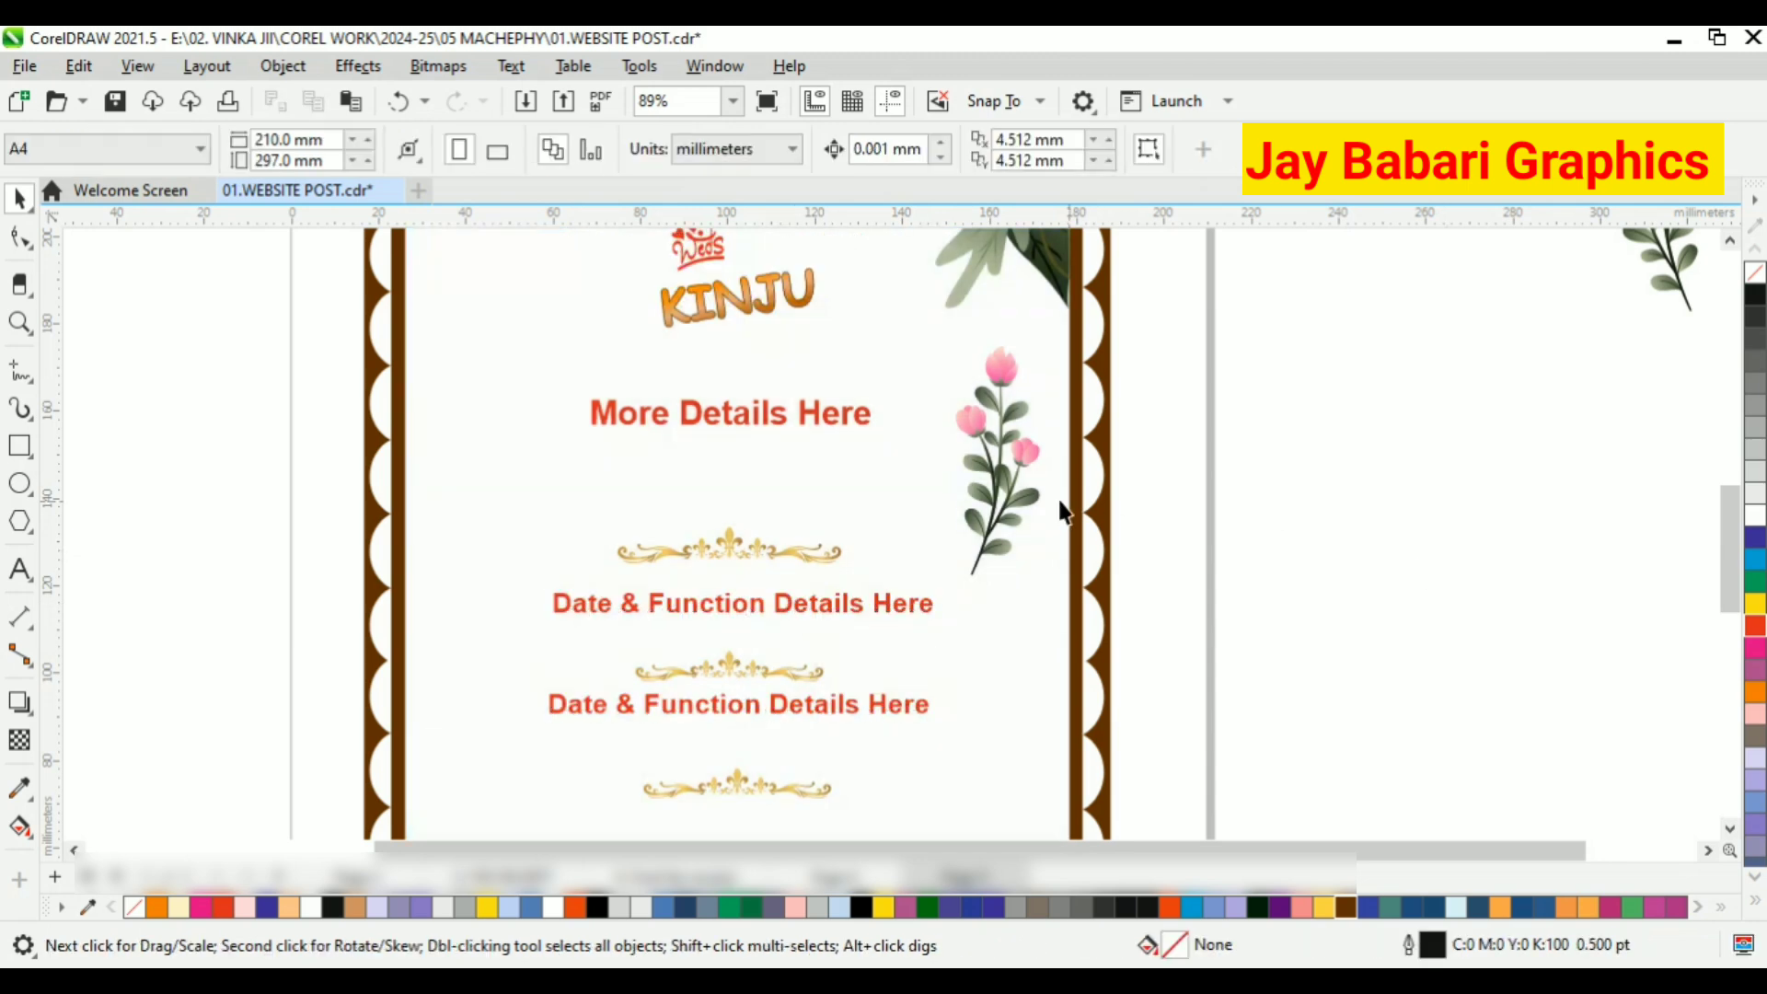
Duplicate the pink flower sprig to the card's left side, mirror it horizontally and place it beside the detail texts
drag(1005, 488, 881, 502)
scroll(1013, 550, down, 2)
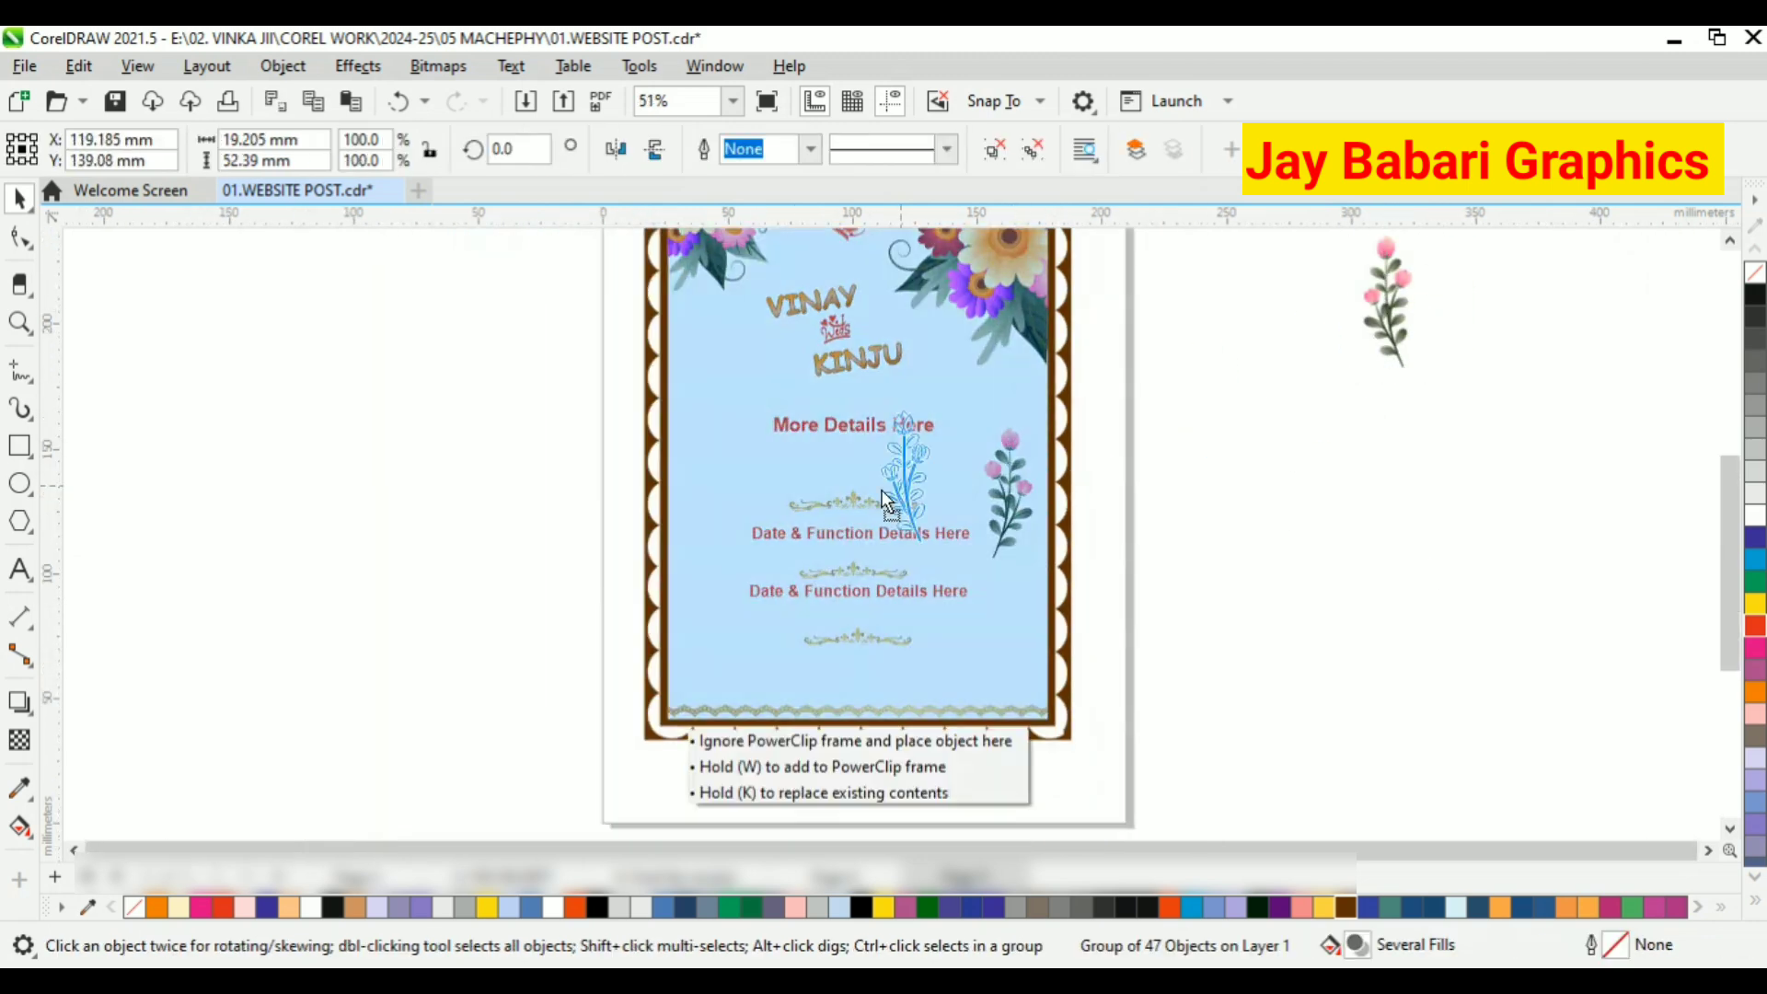
right_click(710, 495)
drag(710, 496, 737, 454)
mouse_move(769, 414)
click(1104, 414)
scroll(622, 511, up, 1)
scroll(736, 458, down, 2)
drag(751, 506, 739, 504)
Enlarge the left and right flower sprigs and nudge each one into place beside the texts
scroll(727, 472, up, 2)
drag(776, 599, 815, 635)
drag(742, 551, 745, 531)
click(1140, 497)
scroll(1138, 488, up, 2)
drag(1141, 511, 1199, 407)
drag(1167, 564, 1177, 552)
click(1039, 504)
scroll(1039, 495, down, 3)
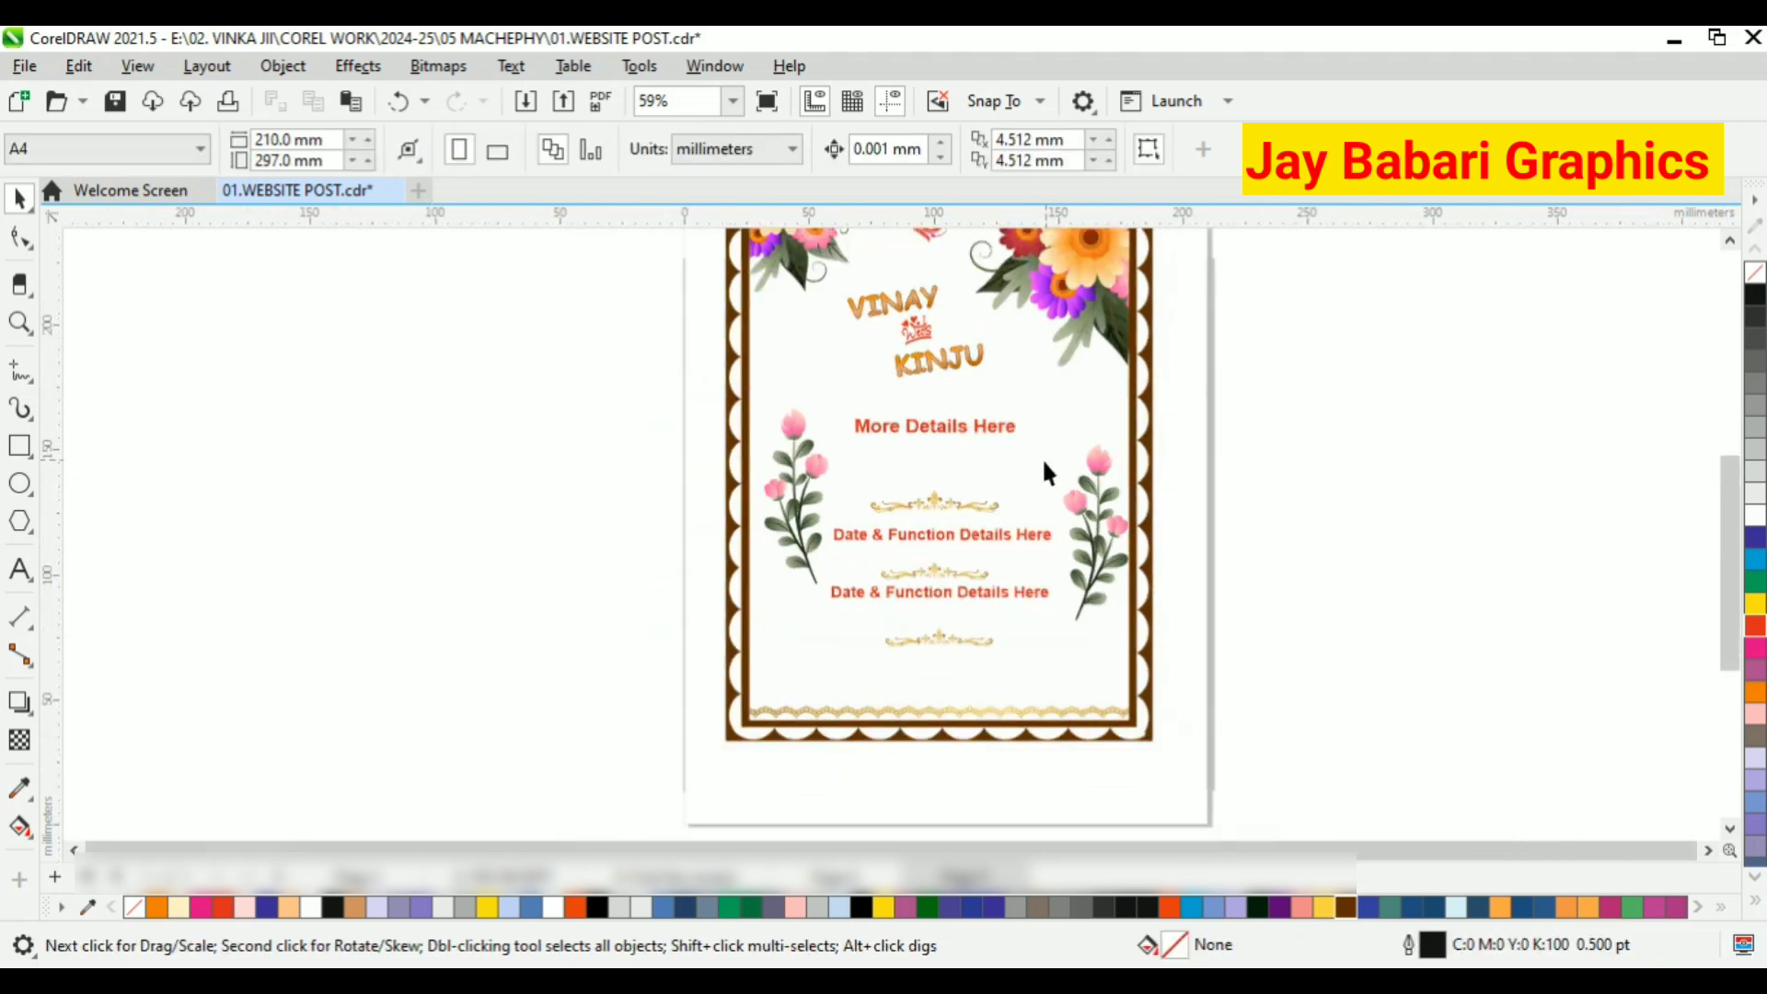
Enlarge the left flower sprig to about 82 mm tall and adjust the positions of both sprigs slightly
scroll(1035, 615, up, 2)
click(716, 477)
scroll(715, 477, up, 2)
scroll(749, 493, down, 2)
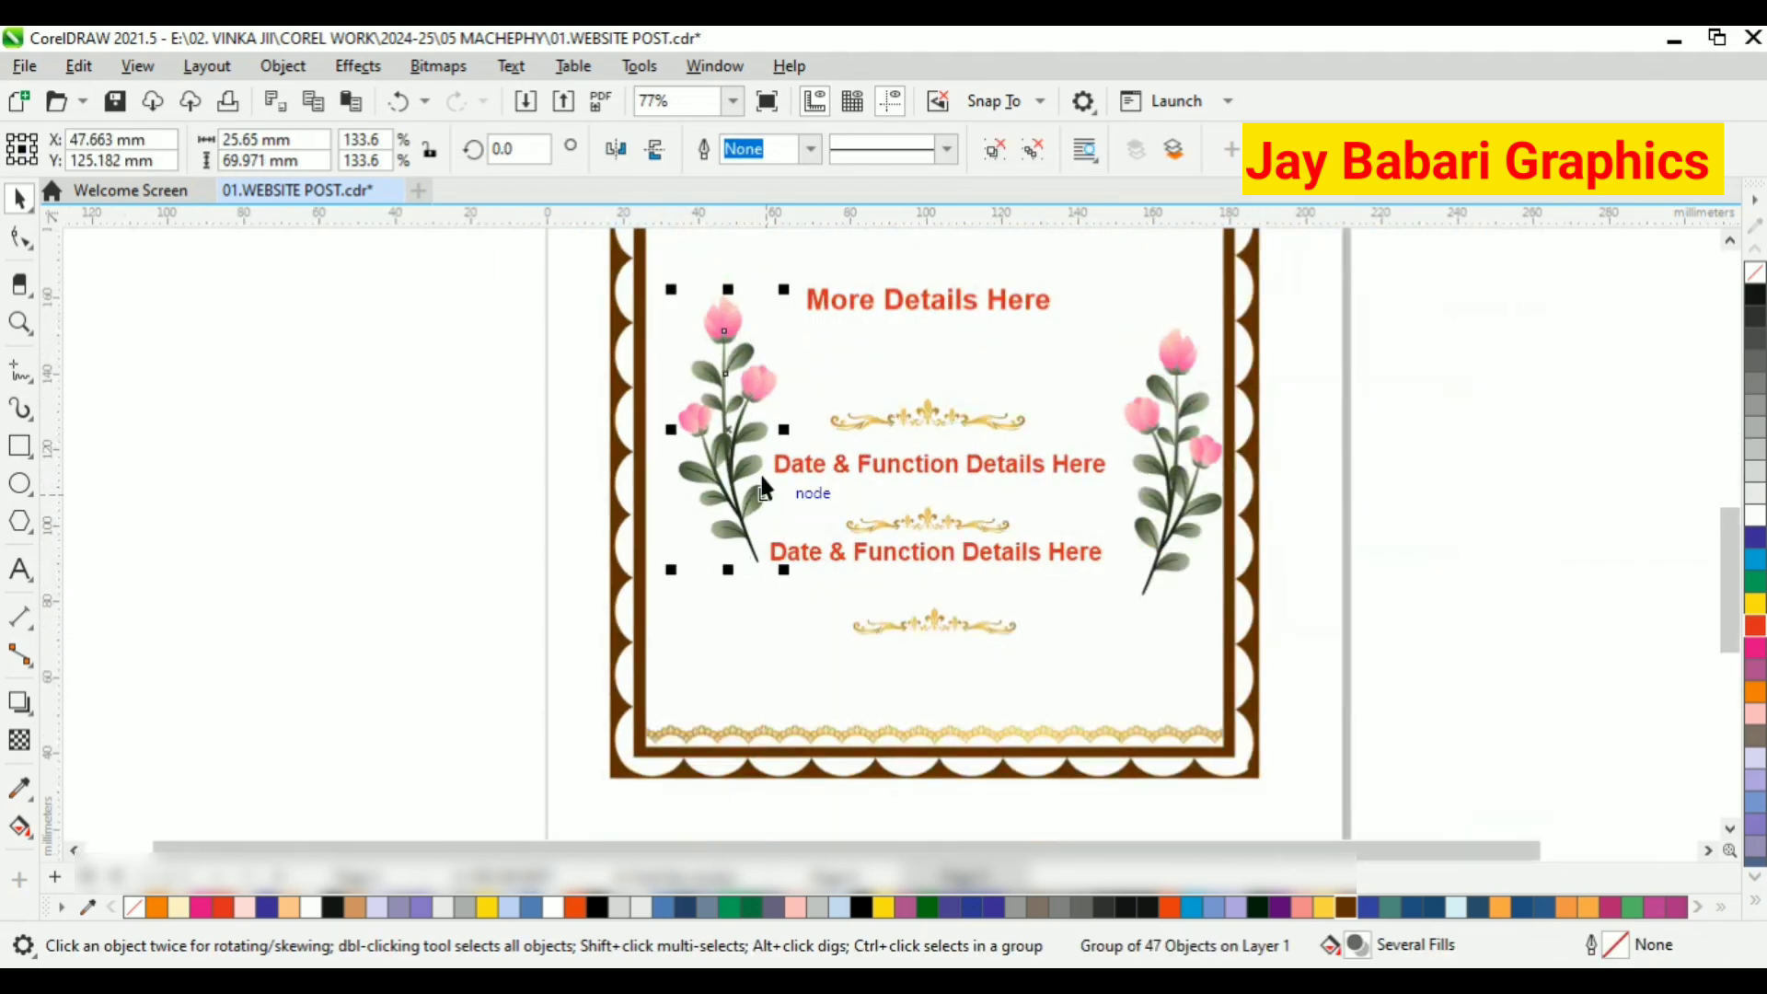
scroll(737, 368, up, 2)
scroll(765, 419, down, 2)
mouse_move(776, 406)
mouse_down()
mouse_move(819, 446)
mouse_move(770, 412)
mouse_up()
drag(1282, 445, 1286, 439)
drag(1221, 635, 1210, 670)
key(Escape)
scroll(1202, 572, down, 2)
scroll(1200, 582, down, 2)
Scale the left flower sprig down so it is smaller than the right one and move it slightly lower
click(939, 539)
scroll(975, 594, up, 2)
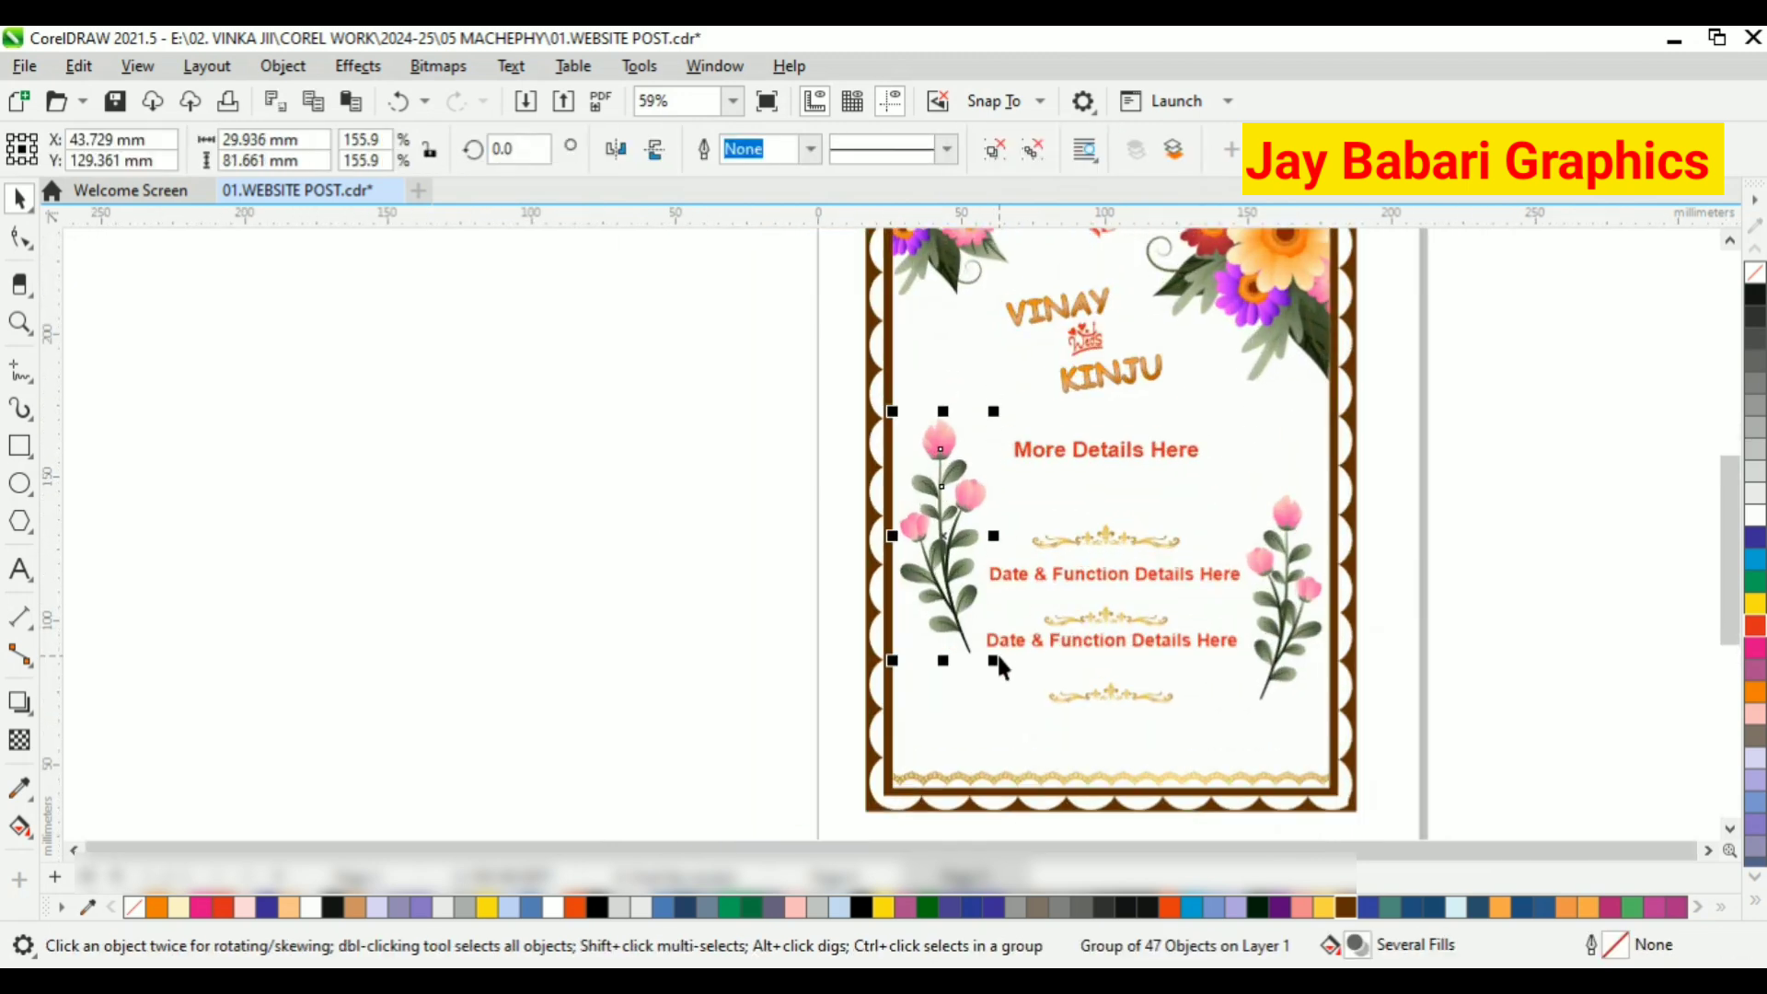
drag(996, 661, 979, 644)
scroll(928, 493, up, 2)
drag(929, 493, 943, 525)
key(Escape)
scroll(918, 467, down, 4)
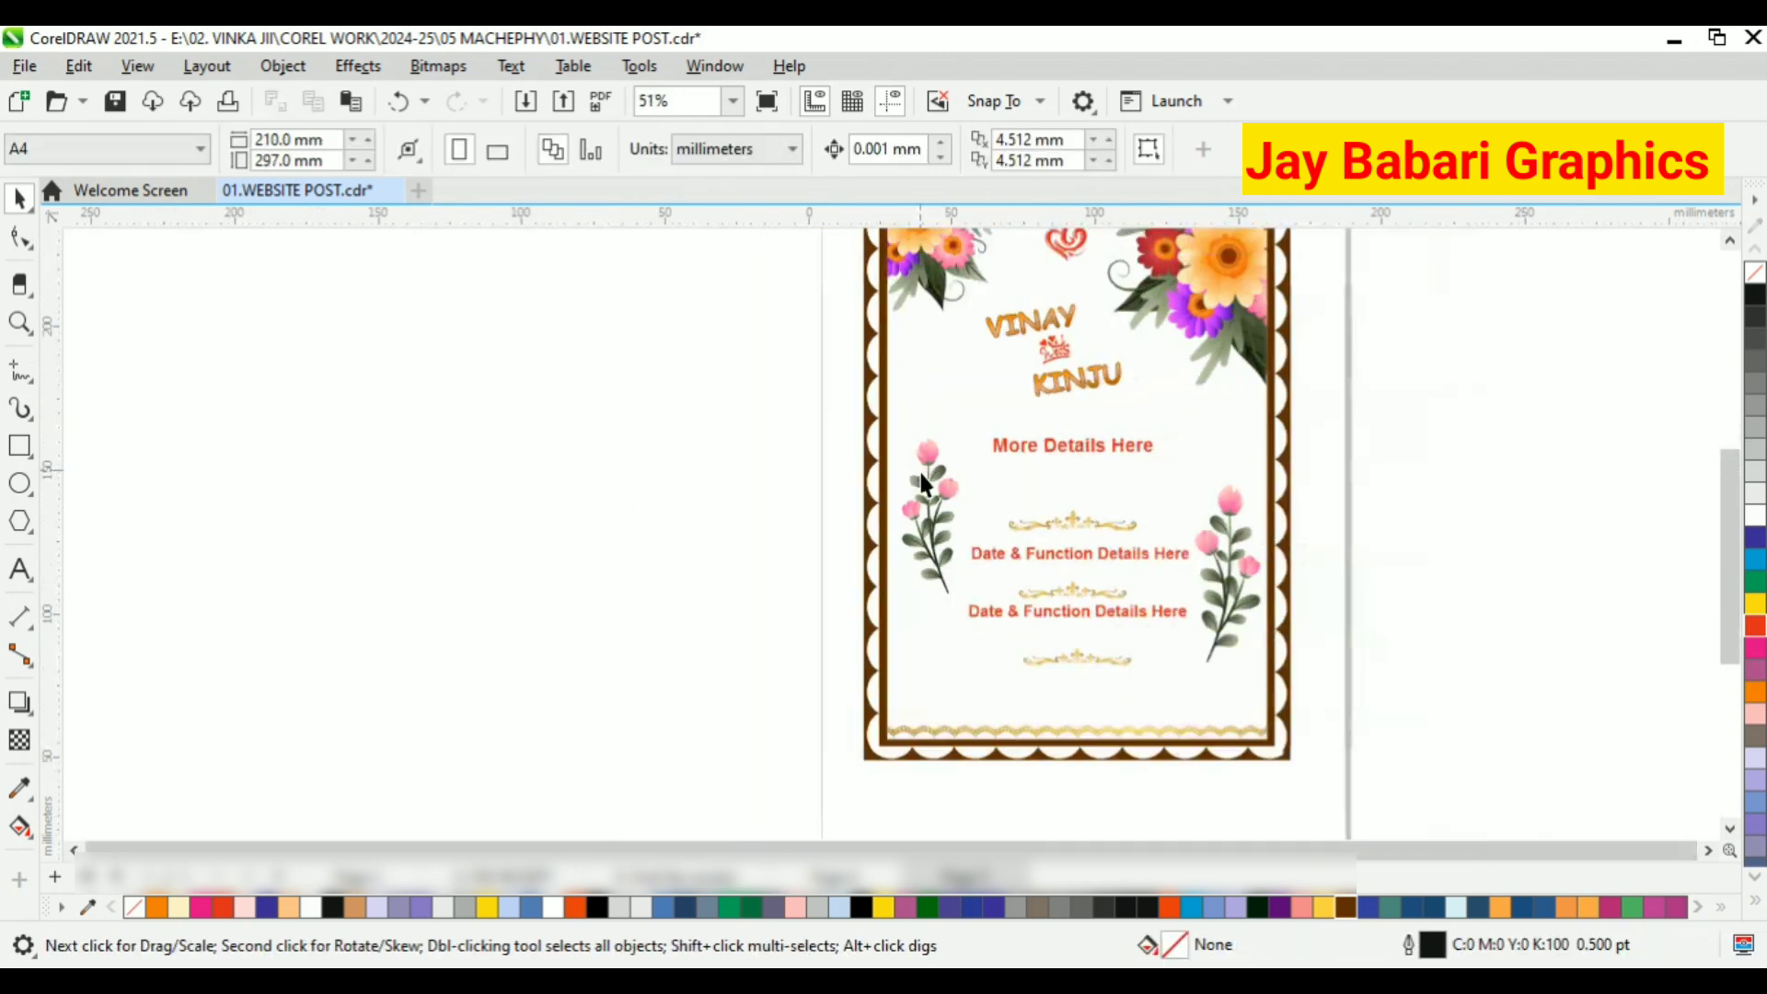
scroll(1132, 414, up, 2)
scroll(1024, 497, down, 2)
Move the grouped couple names slightly down and to the right on the card
click(1001, 432)
scroll(1001, 433, up, 4)
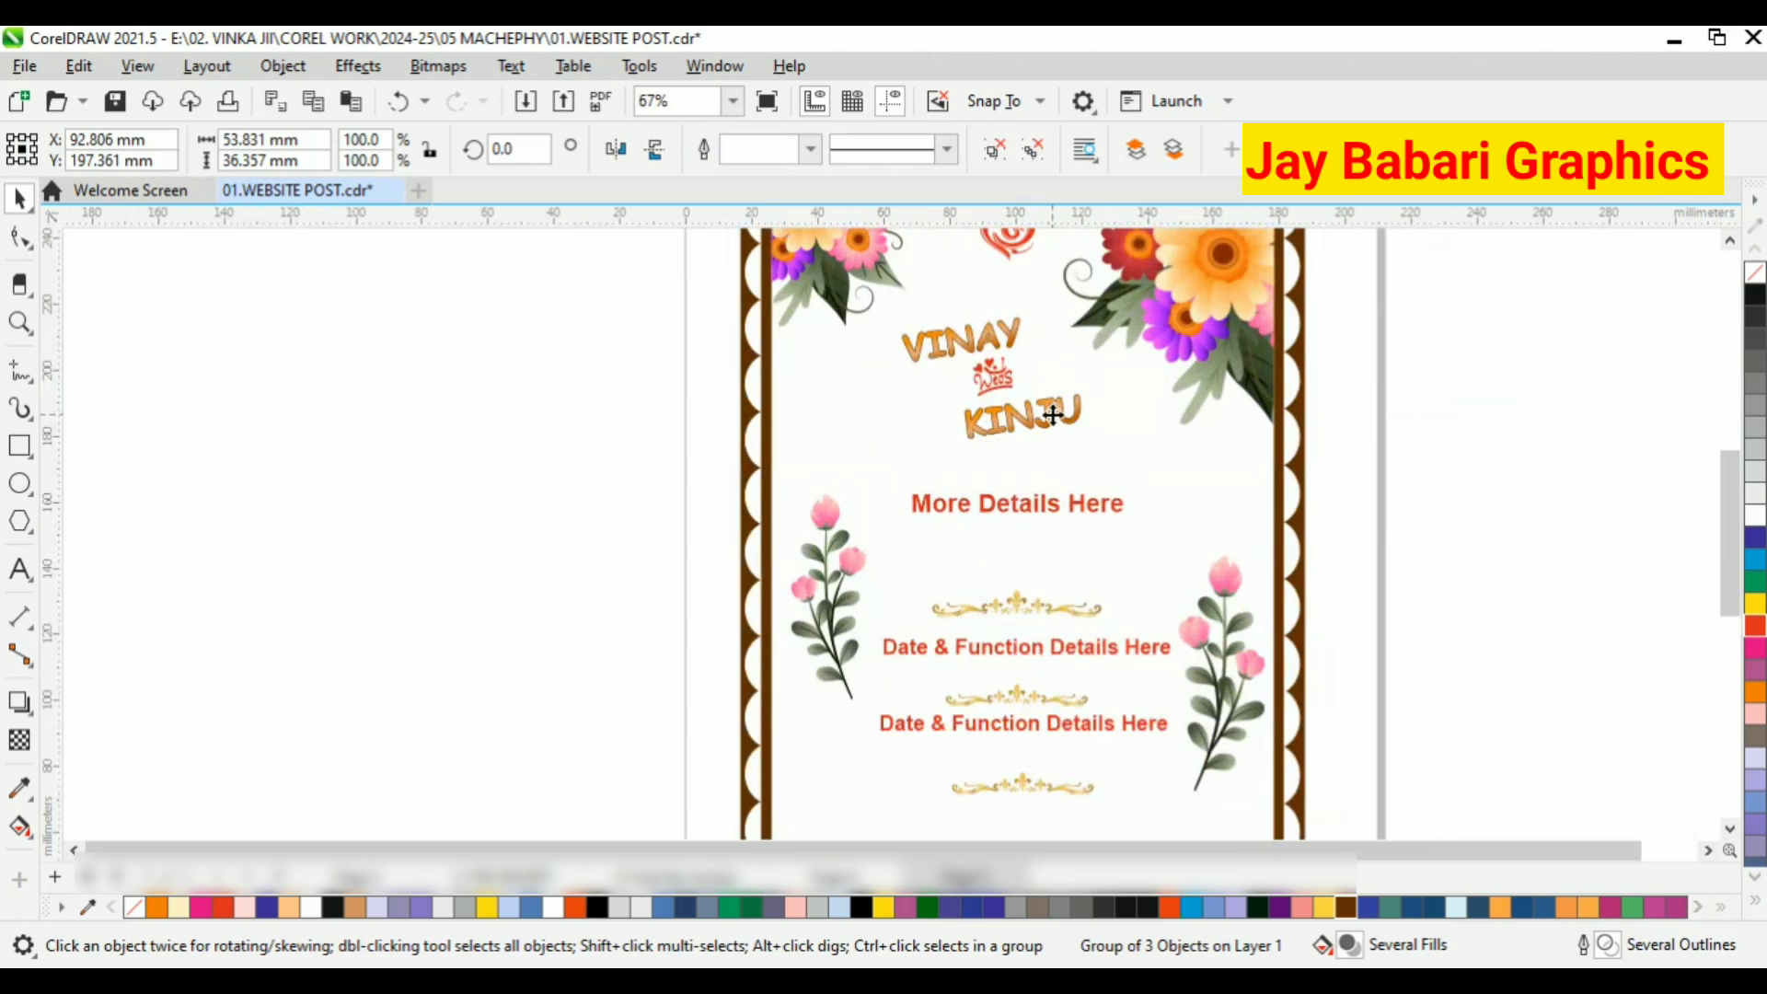
drag(1052, 413, 1060, 425)
click(1521, 507)
scroll(1054, 515, down, 3)
click(1049, 317)
scroll(1049, 317, up, 3)
scroll(935, 376, down, 1)
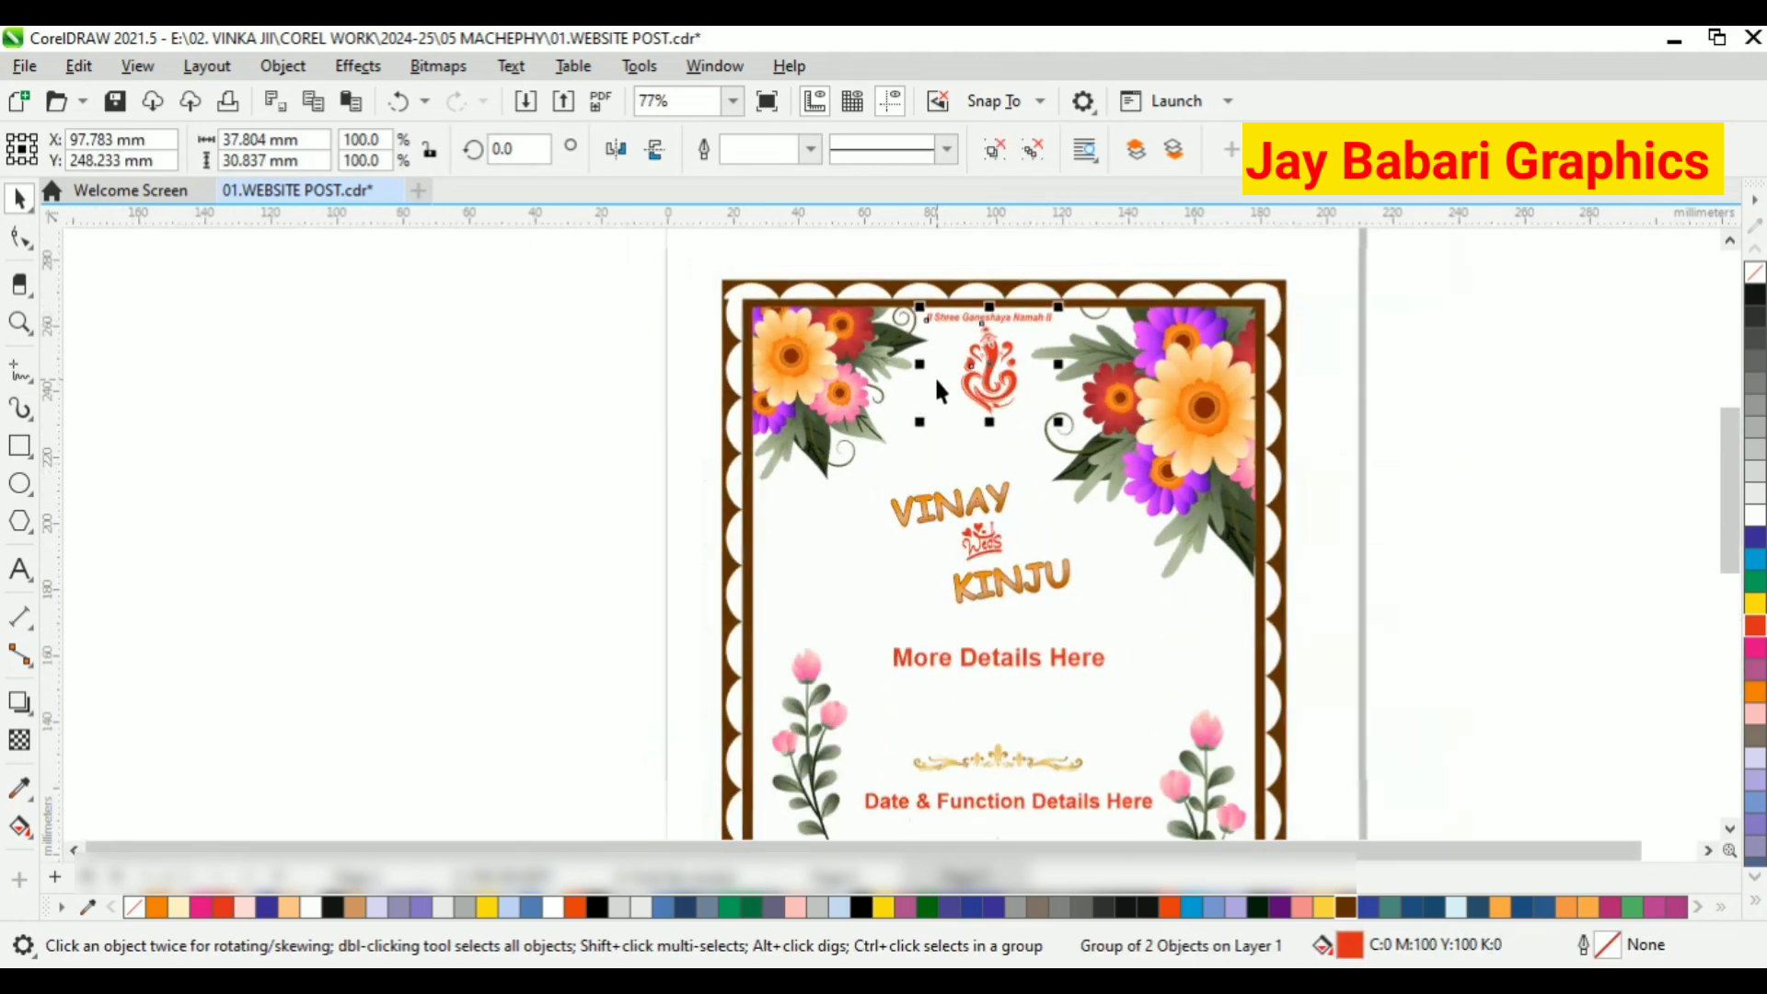
scroll(939, 432, down, 2)
key(Escape)
Add an "Address Here" text line in Arial just below the lowest gold divider, enlarged slightly to 24.808 pt
scroll(977, 661, up, 1)
scroll(977, 661, up, 1)
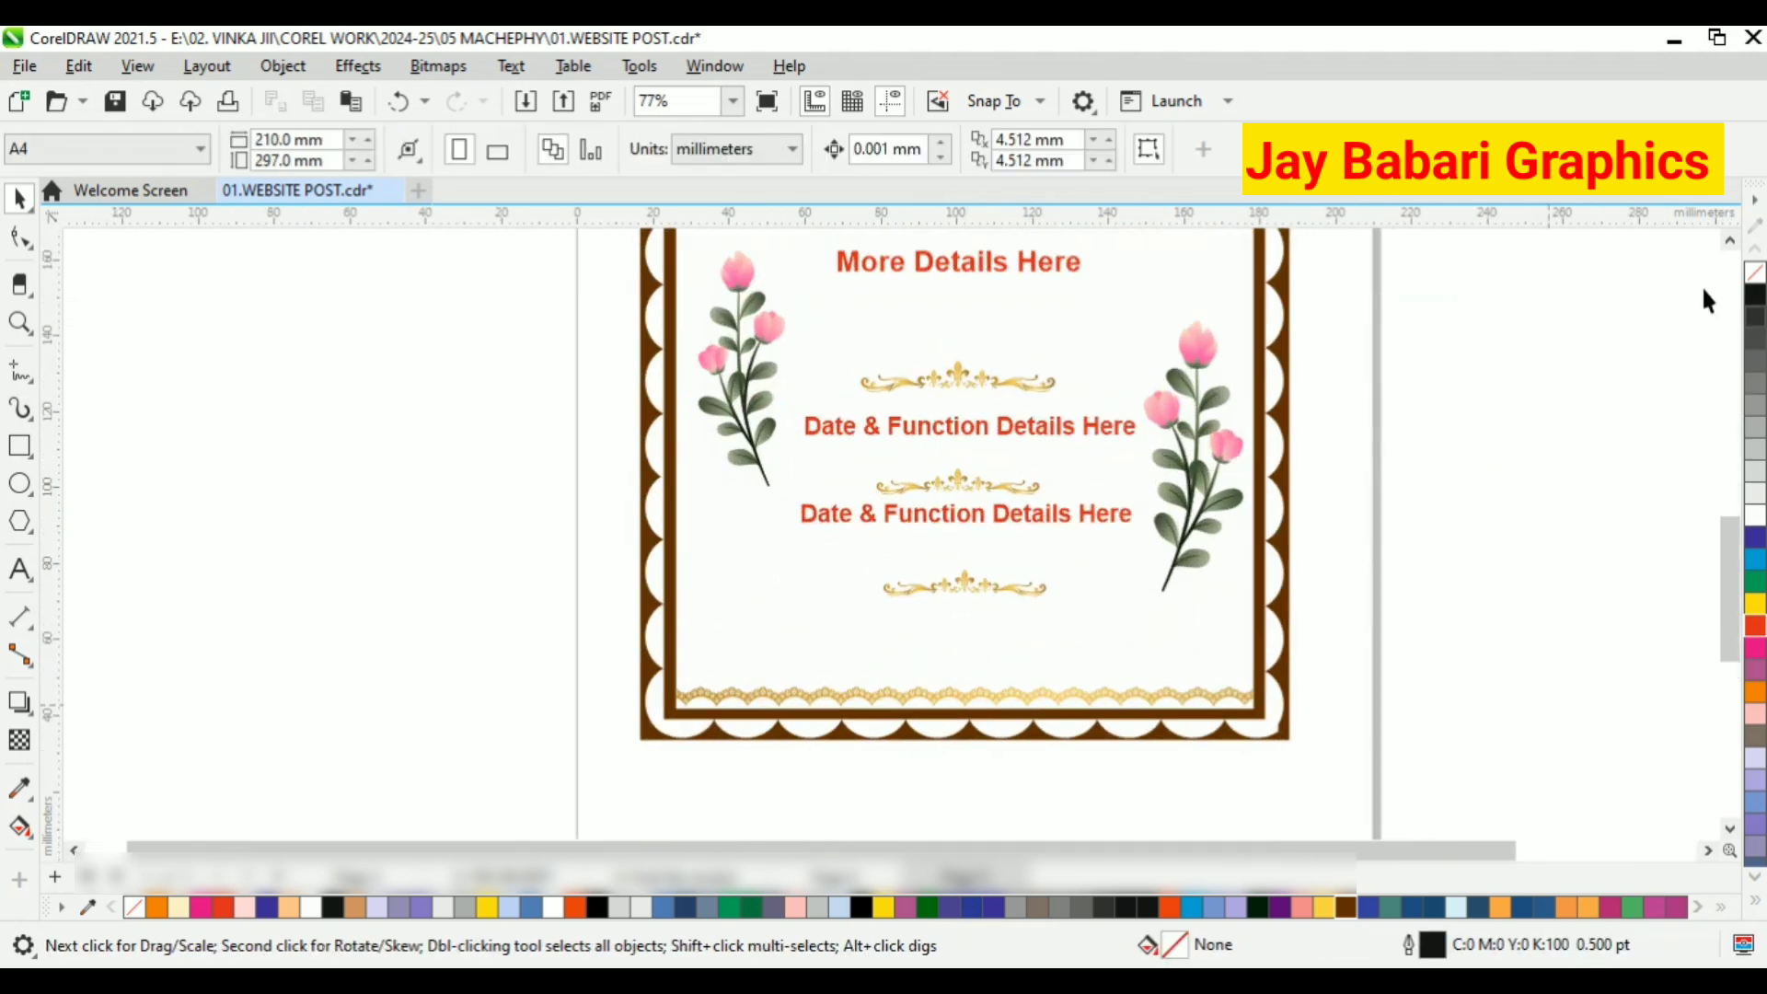
key(F8)
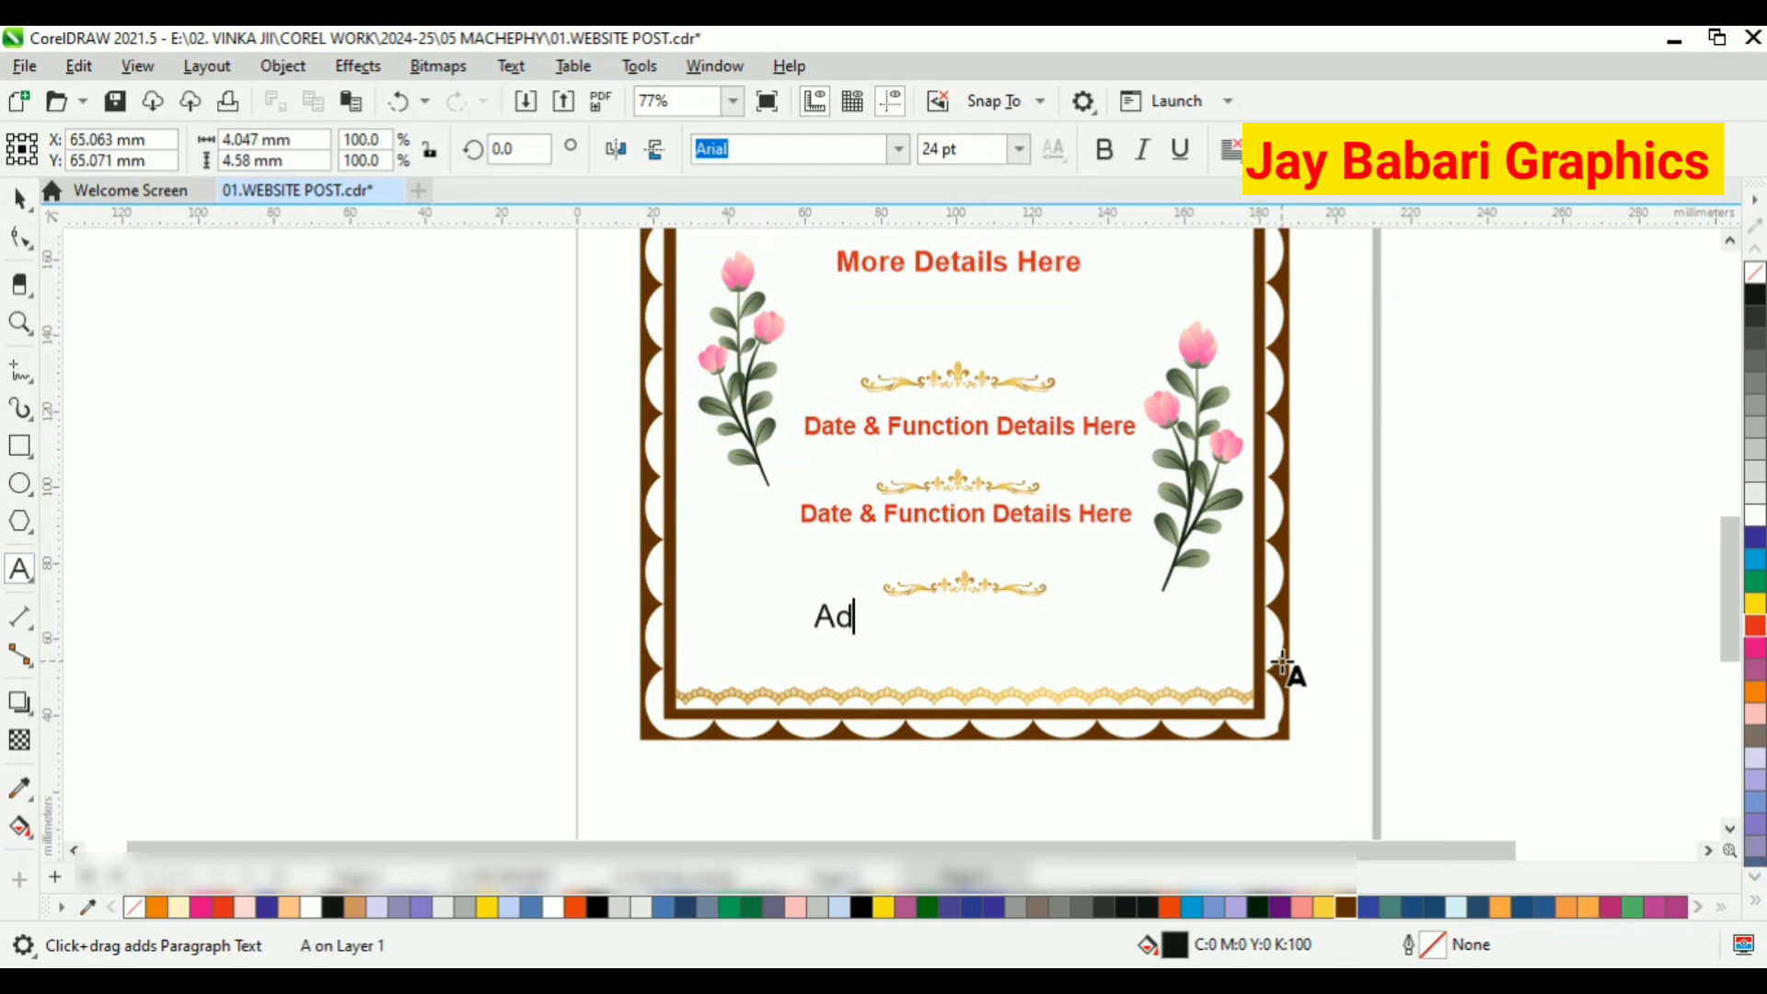
click(855, 617)
text(draess)
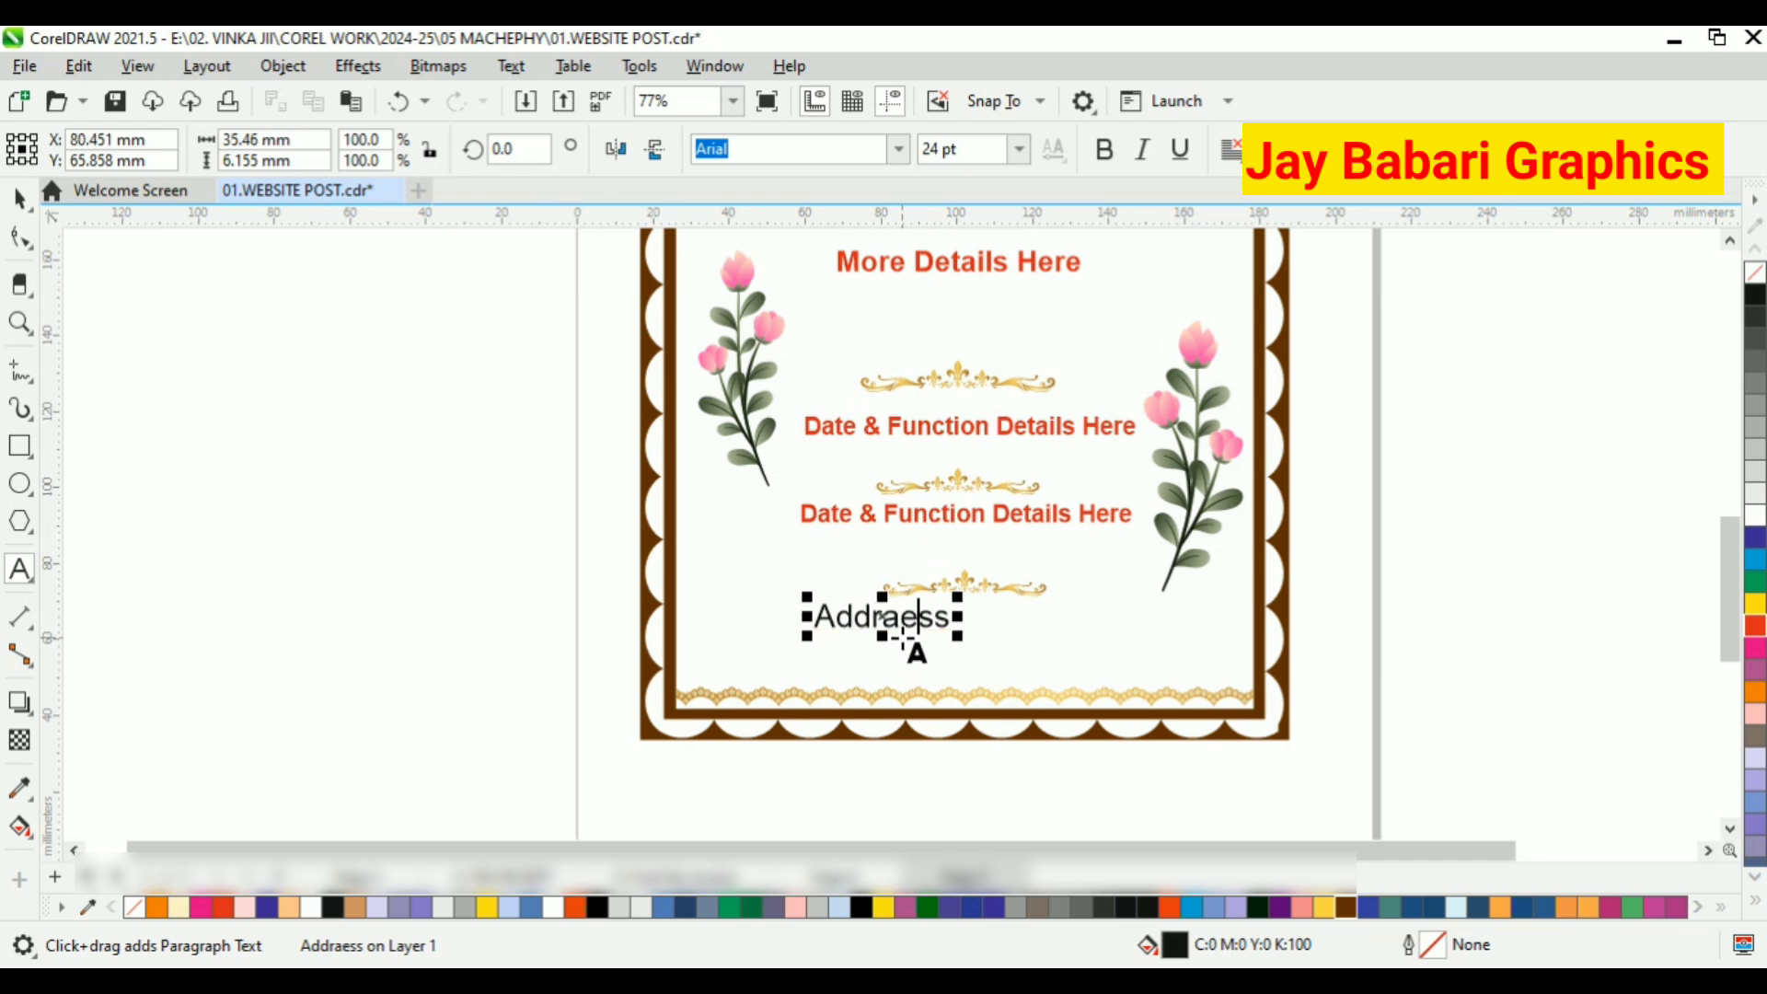
click(20, 199)
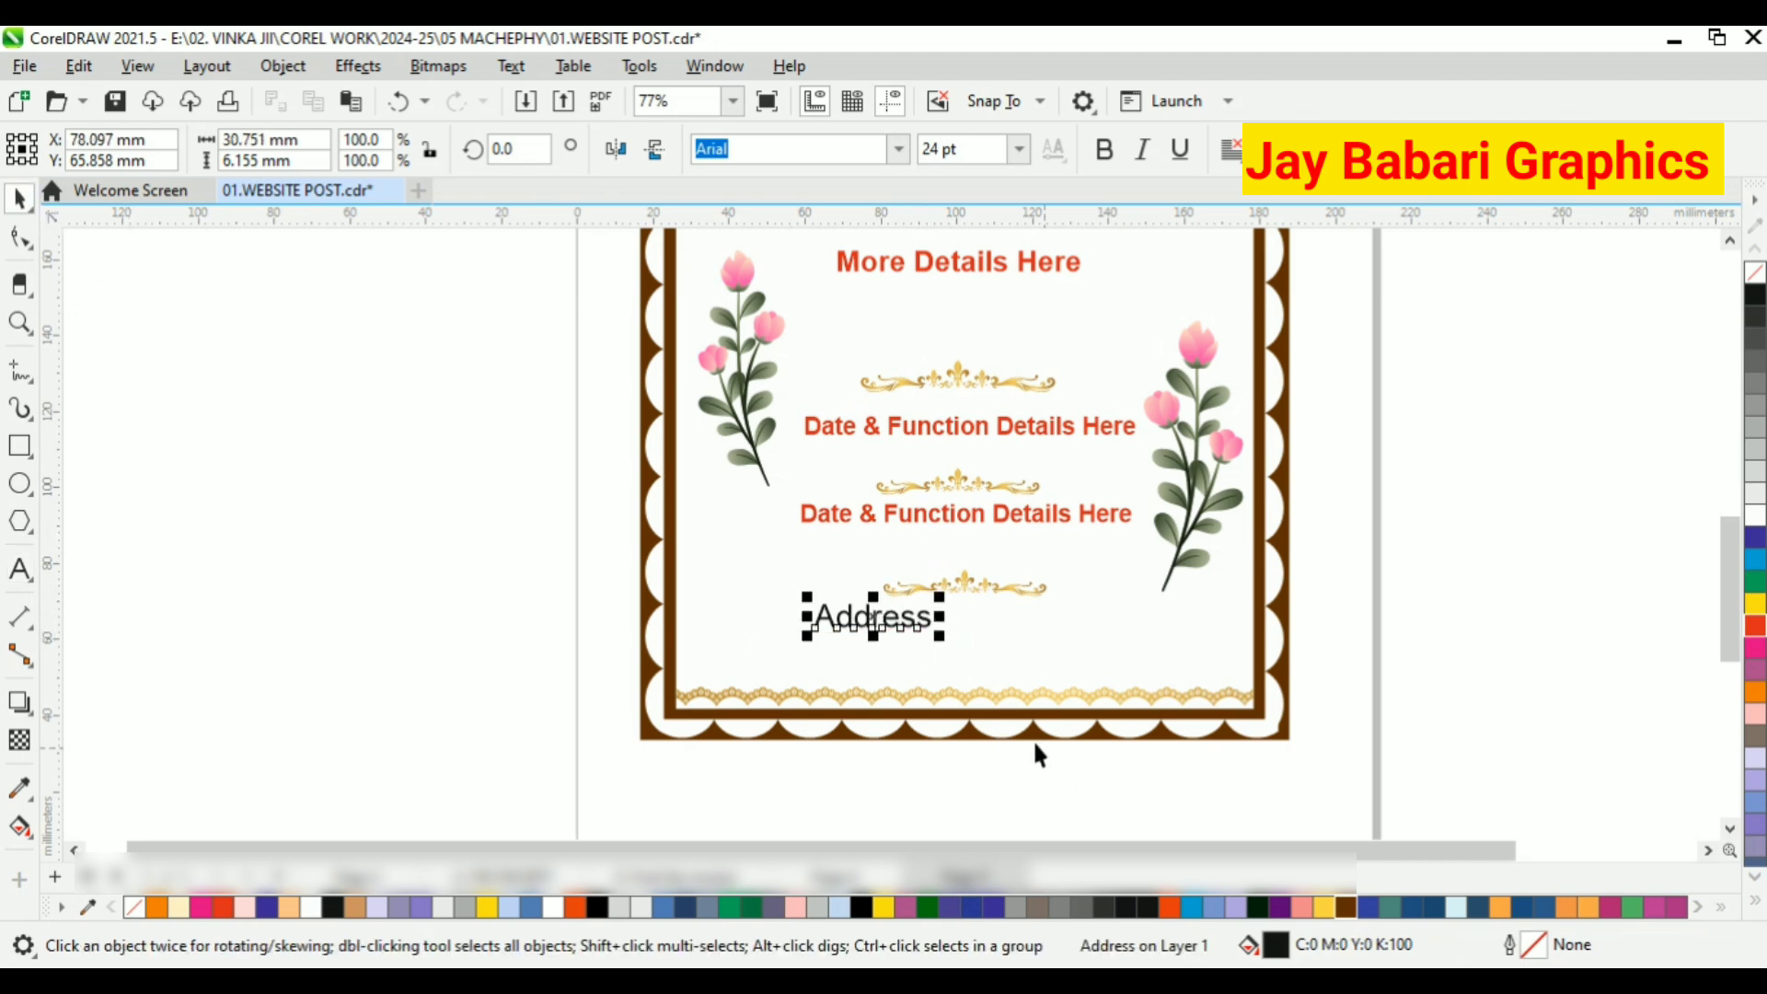
scroll(936, 610, up, 1)
drag(939, 642, 945, 645)
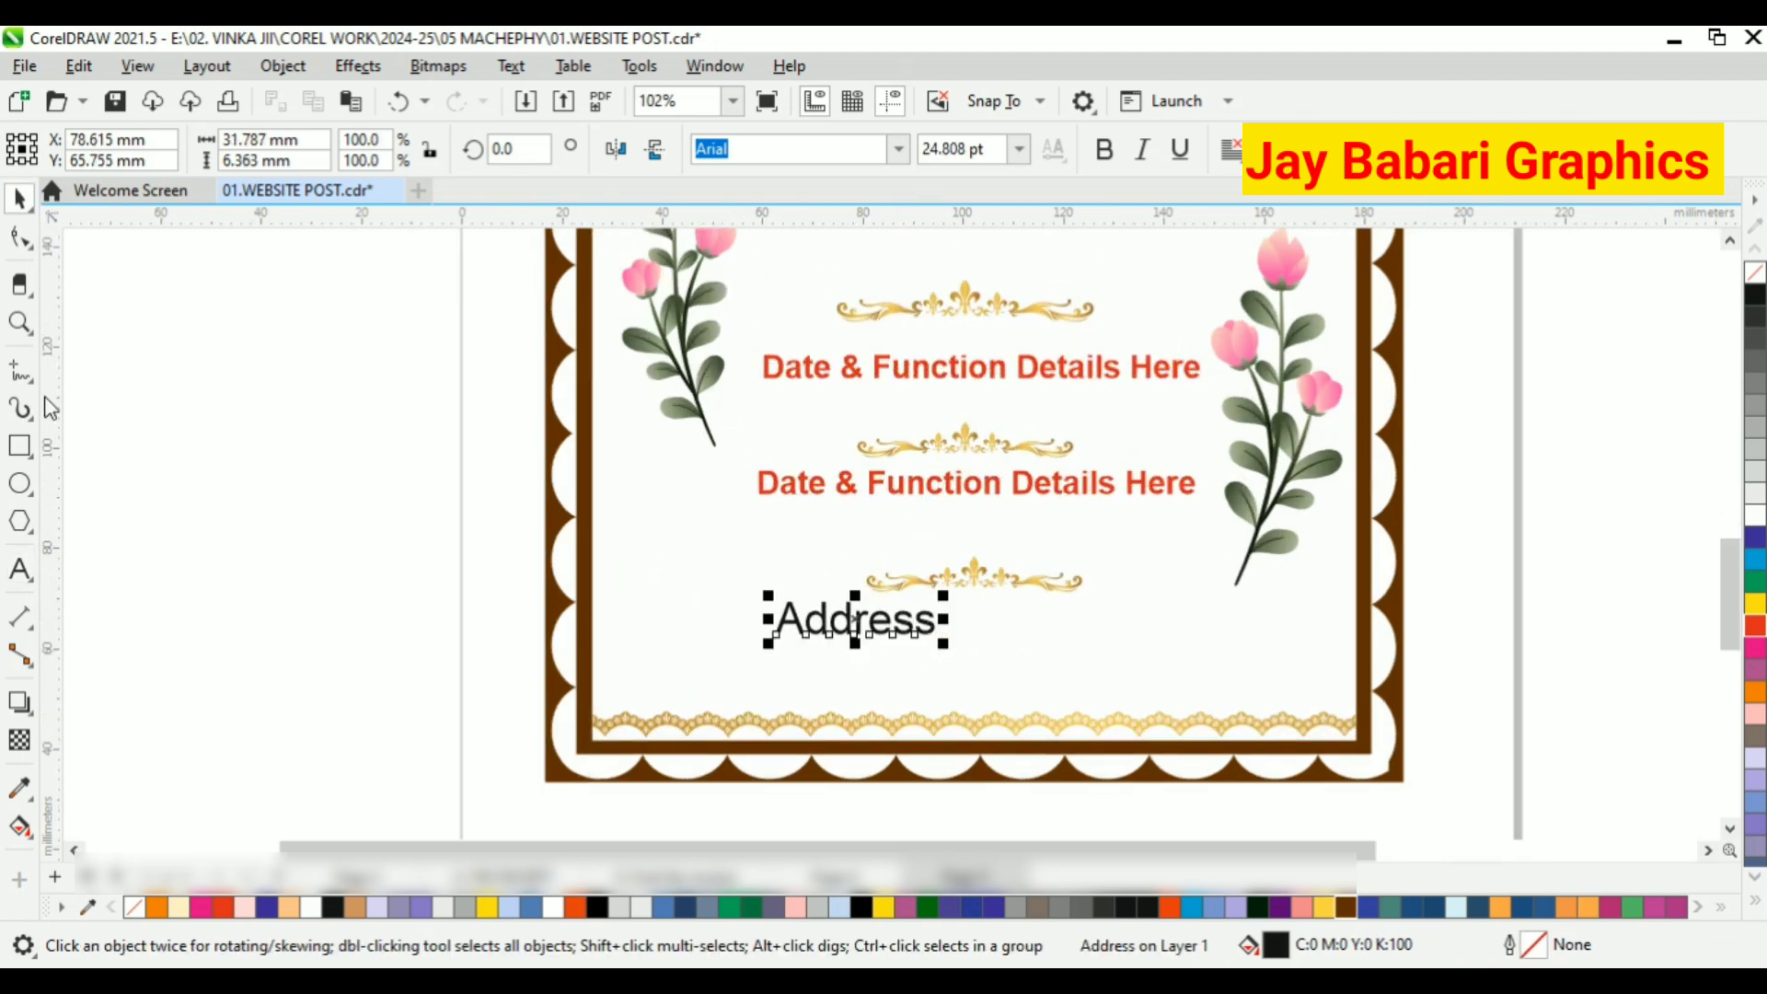
click(20, 569)
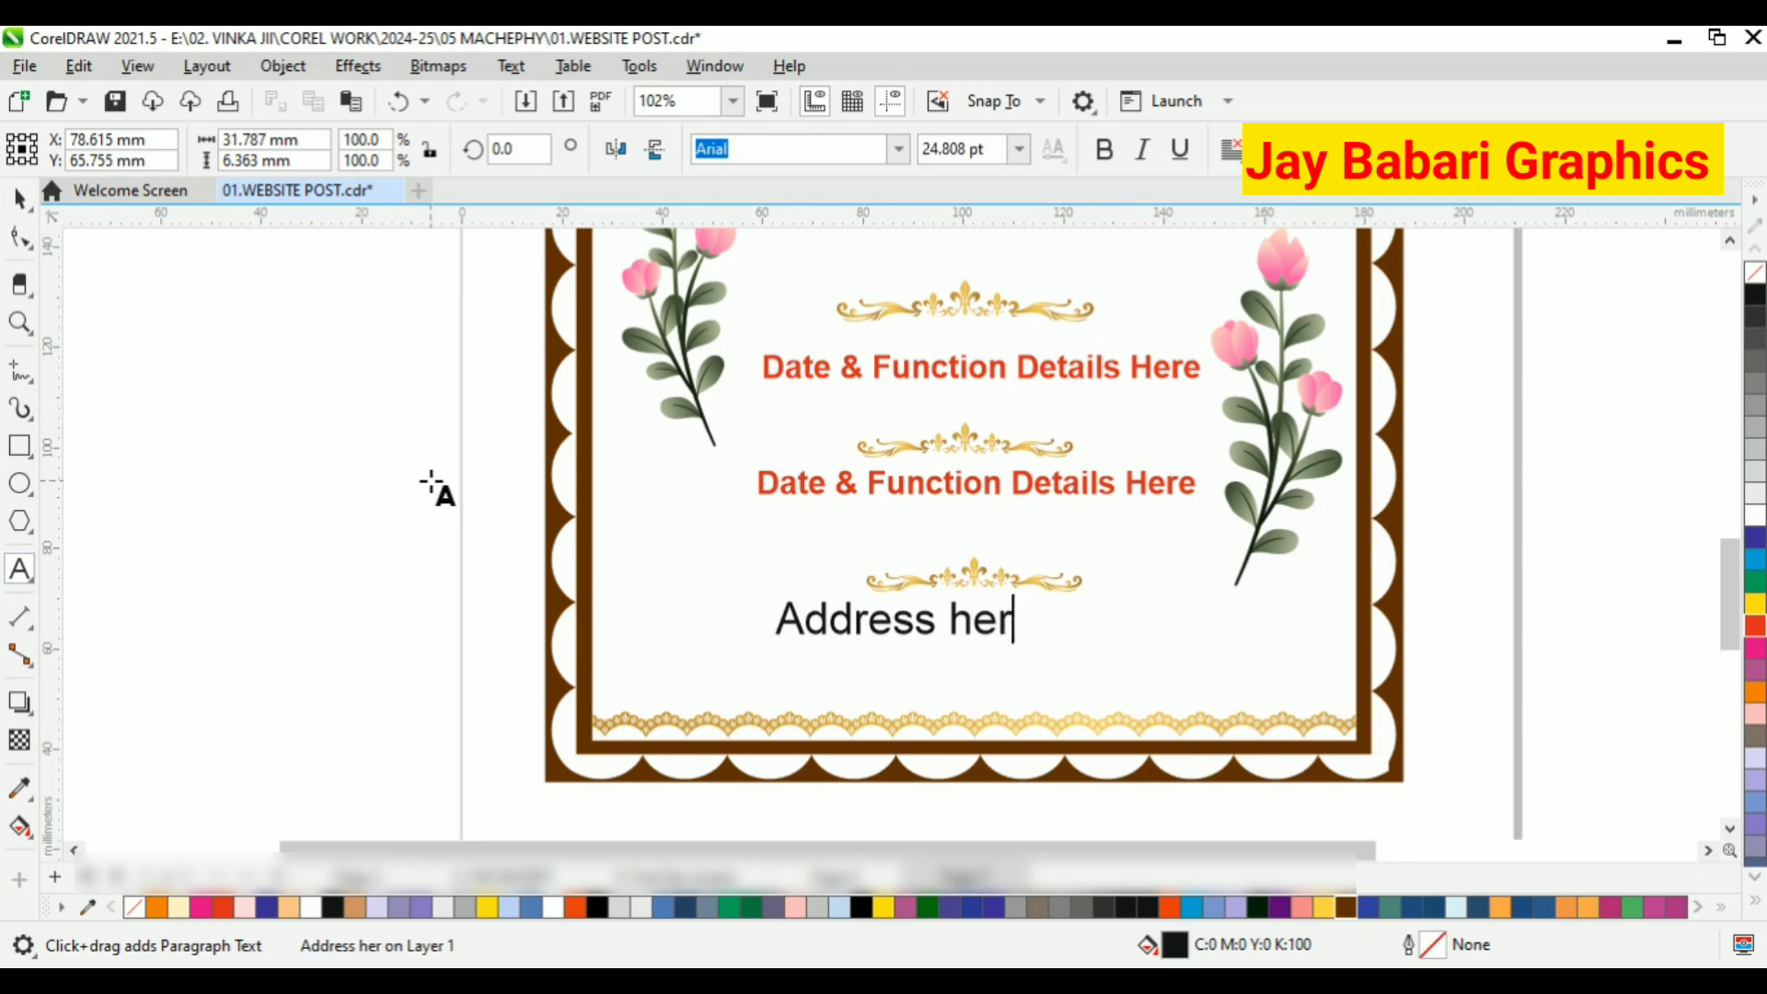
click(20, 198)
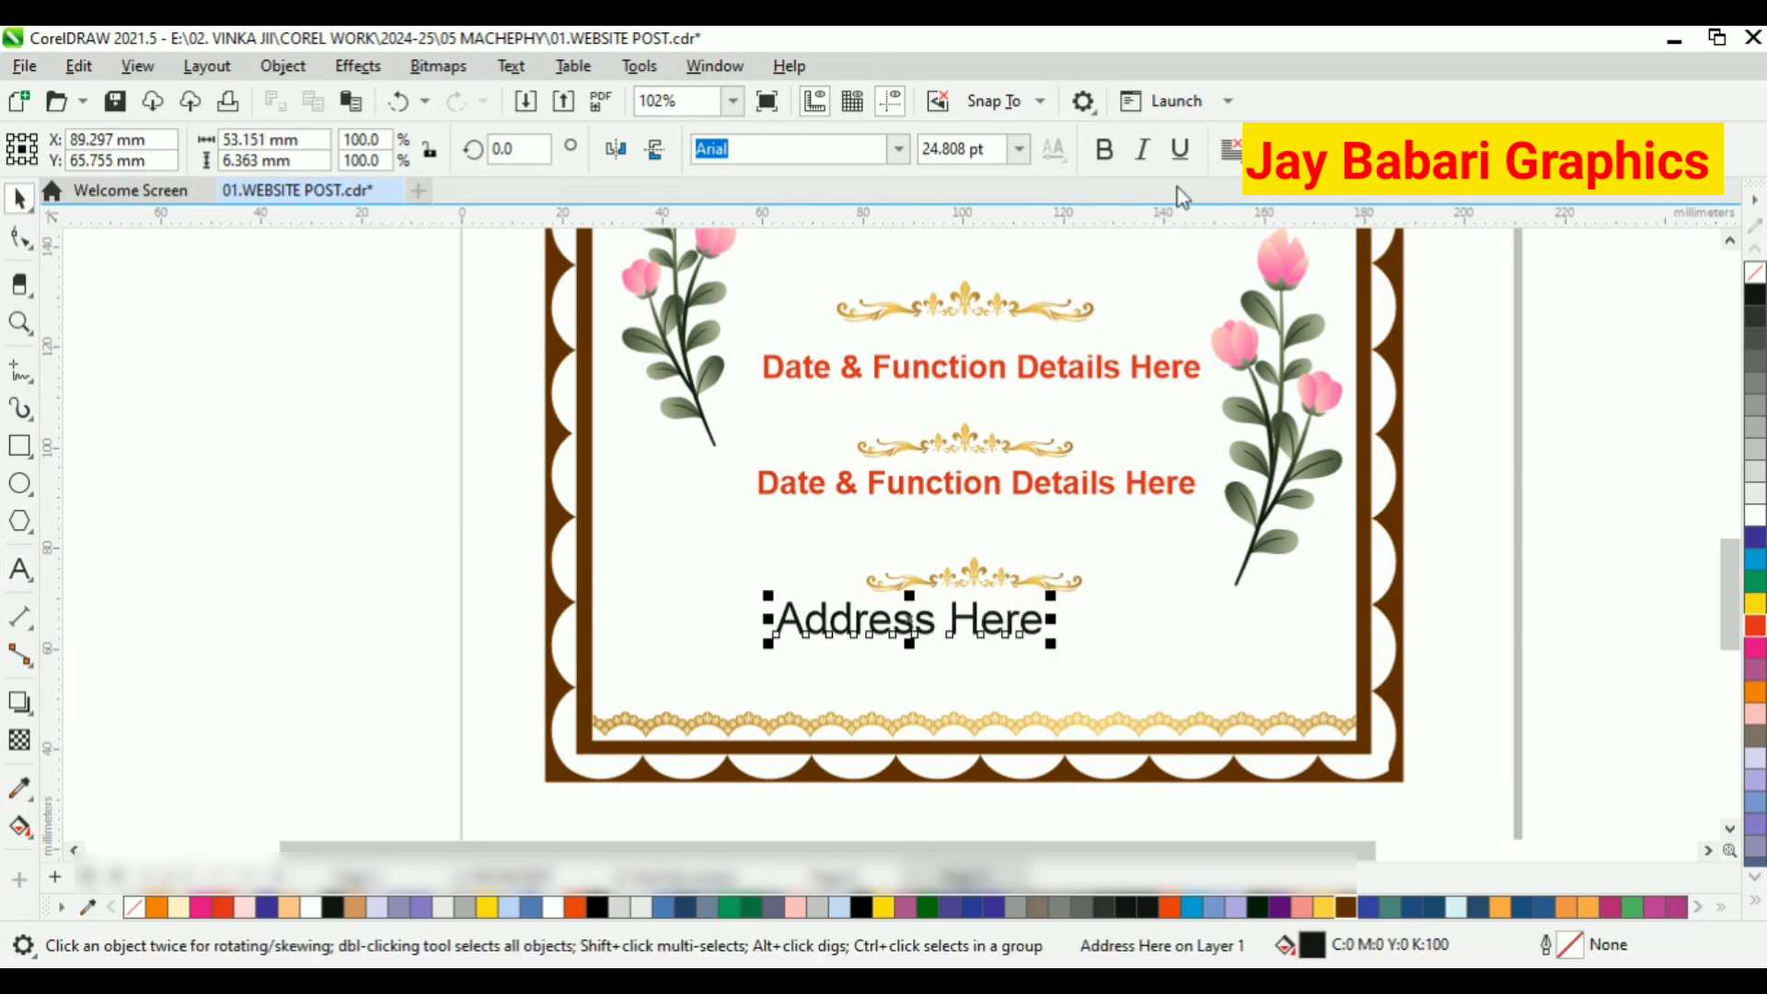
Make the "Address Here" text bold and set its font to Comic Sans MS
key(ctrl+b)
scroll(1006, 623, up, 2)
click(898, 149)
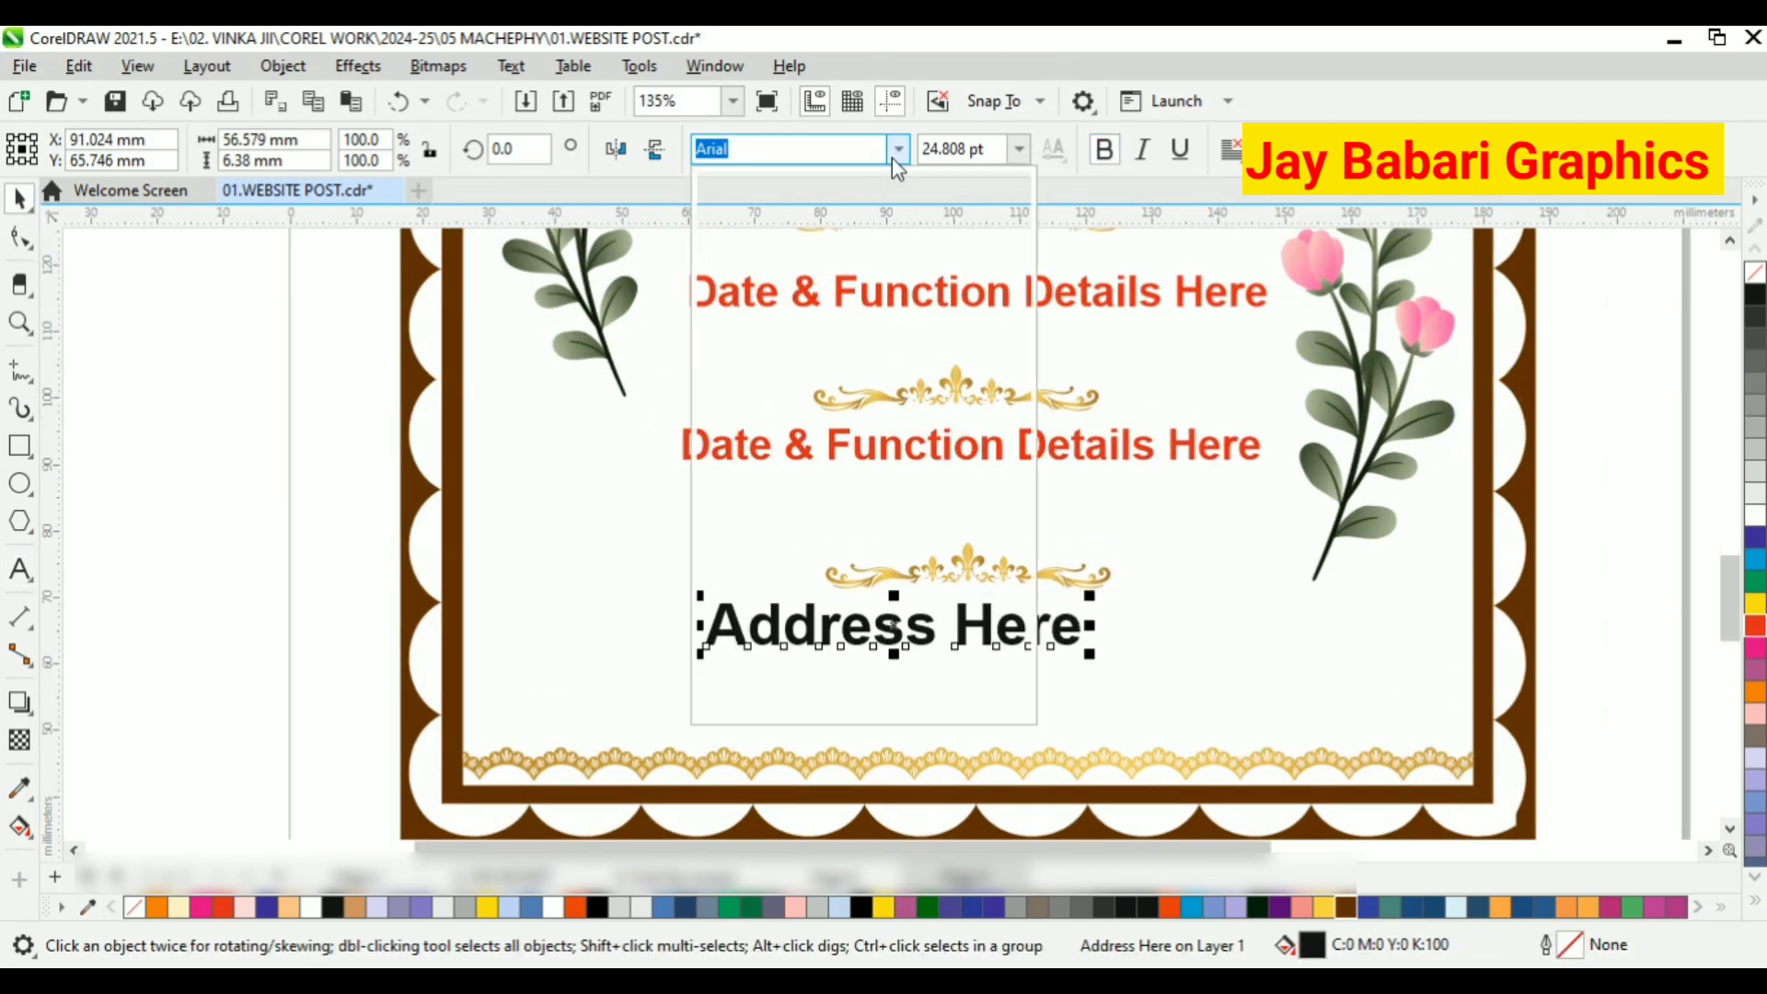
click(853, 265)
Scale "Address Here" to 20.755 pt beneath the lowest divider's centre and fill it dark brown (C14 M64 Y100 K66)
mouse_move(1125, 663)
mouse_down()
mouse_move(1106, 671)
mouse_move(1113, 657)
mouse_up()
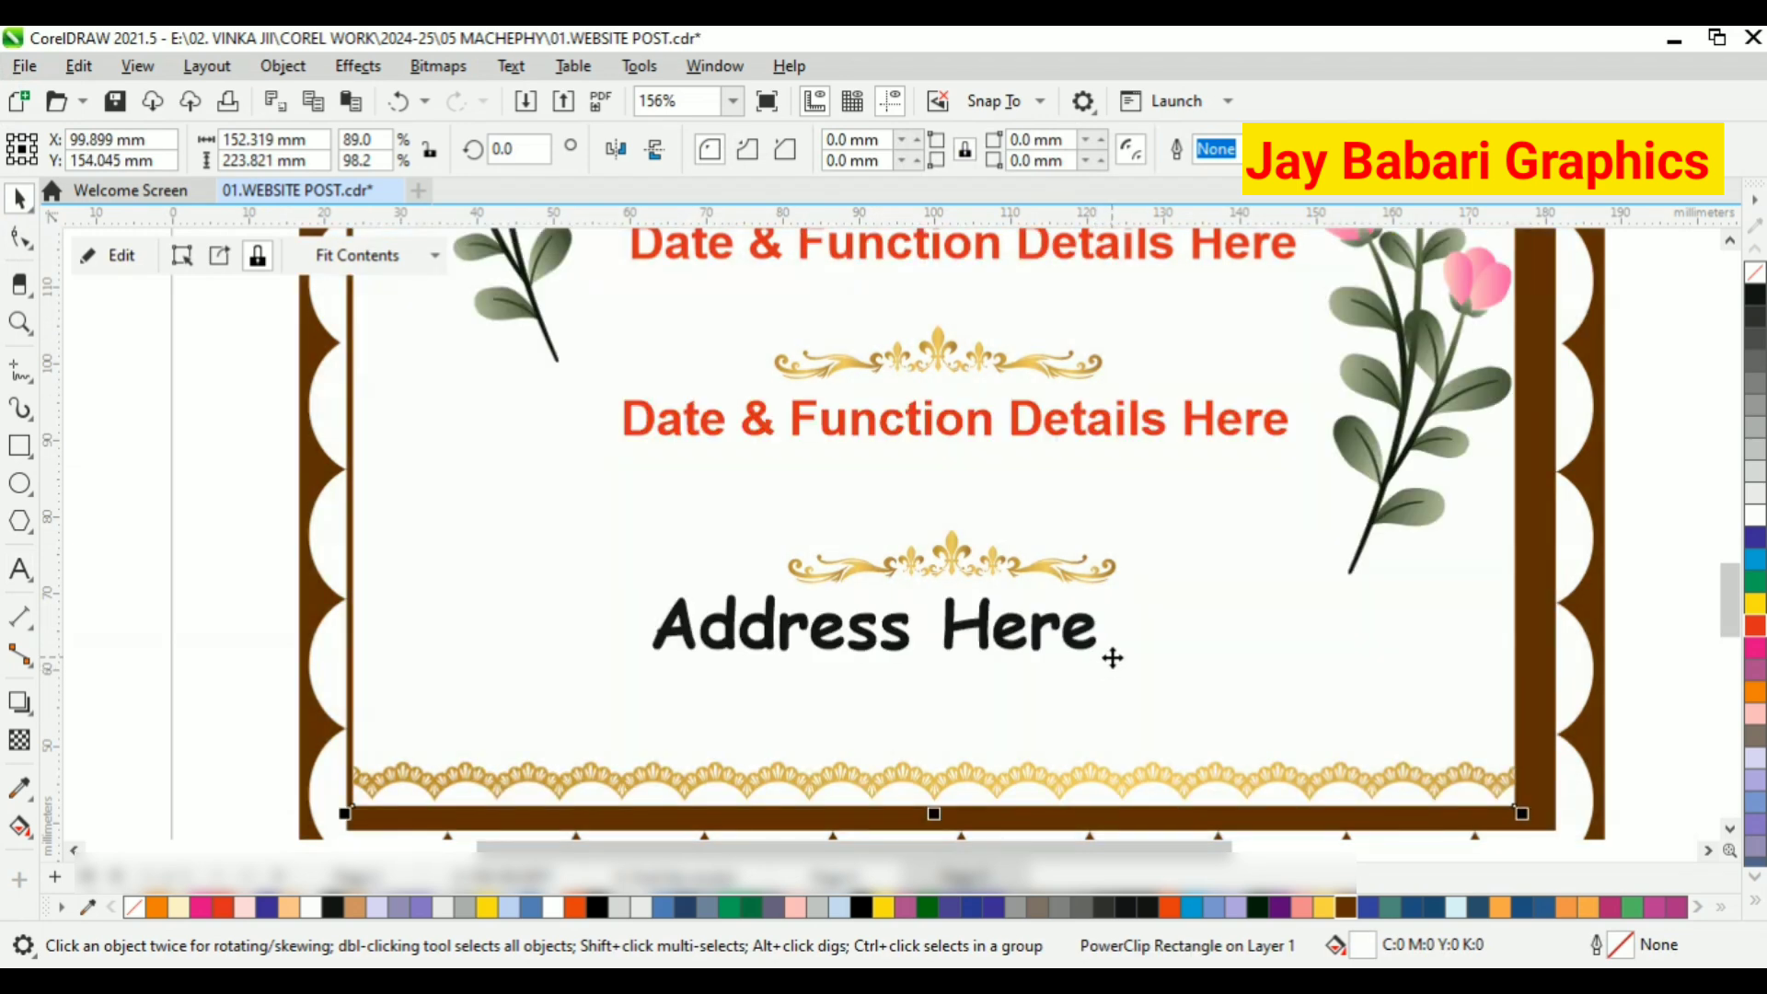
click(1090, 637)
drag(1012, 633, 1151, 648)
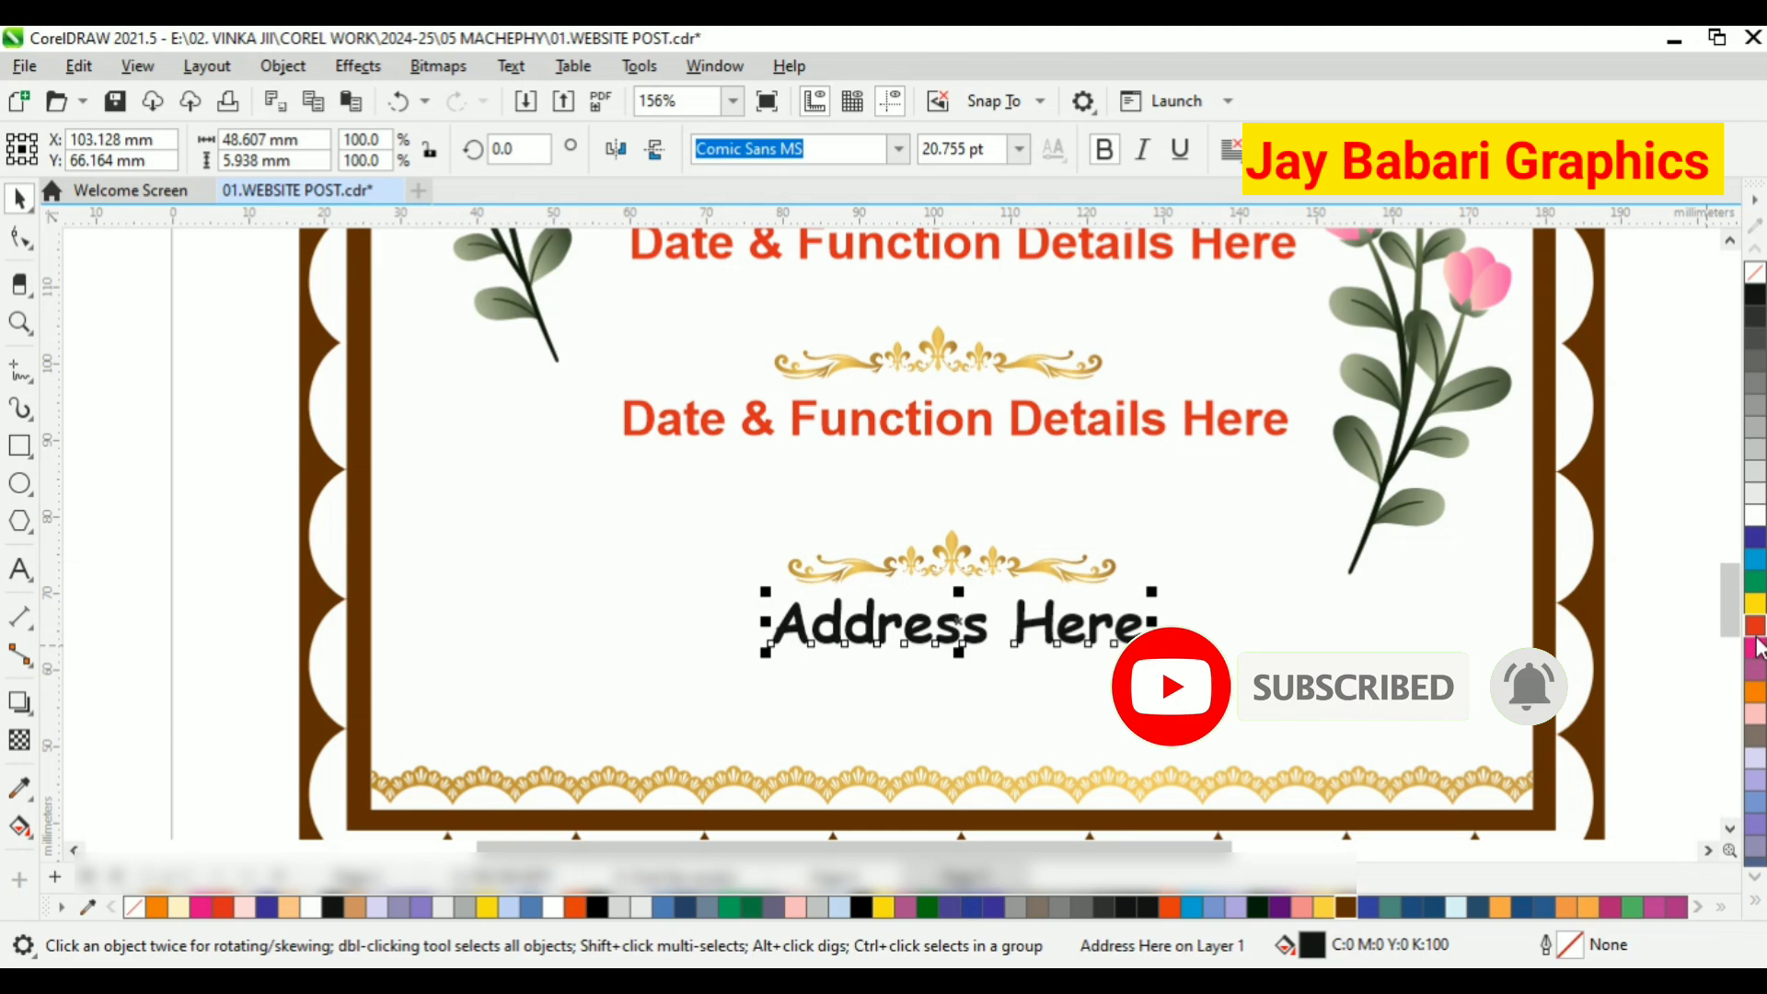
click(1757, 540)
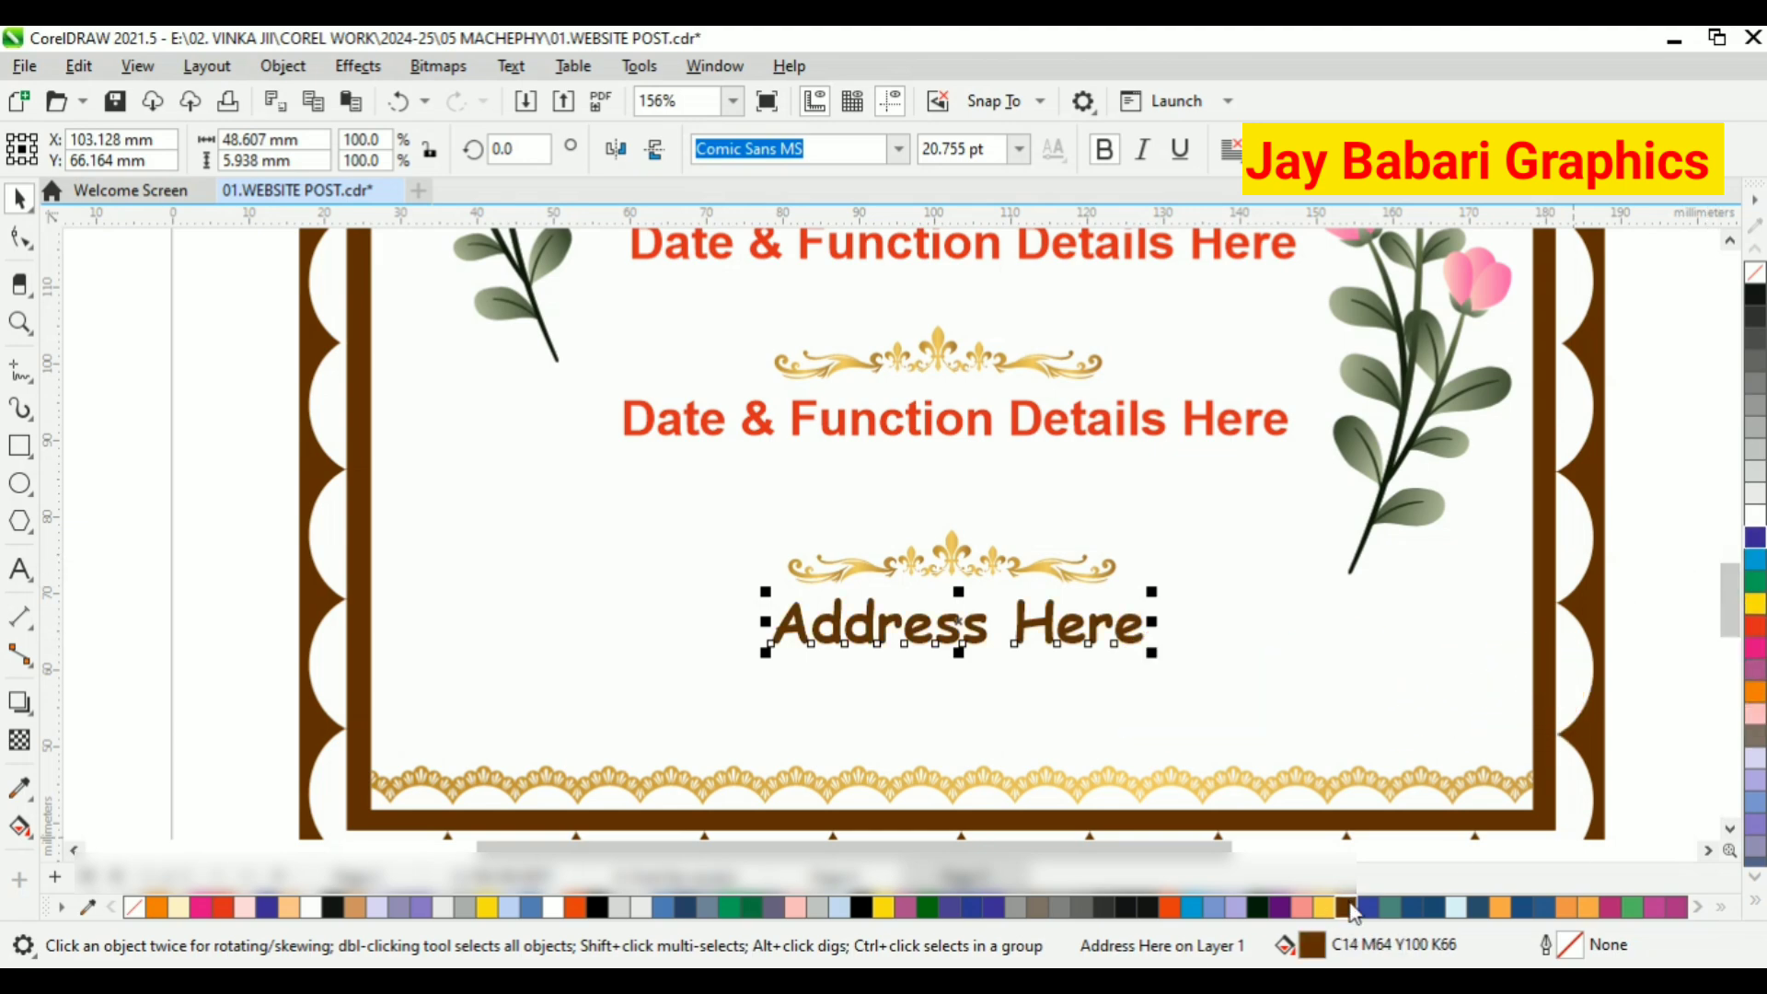
click(1619, 694)
Try solid fills such as dark brown and orange (#F09449) on the lowest gold divider, and undo them
scroll(985, 571, down, 2)
click(941, 560)
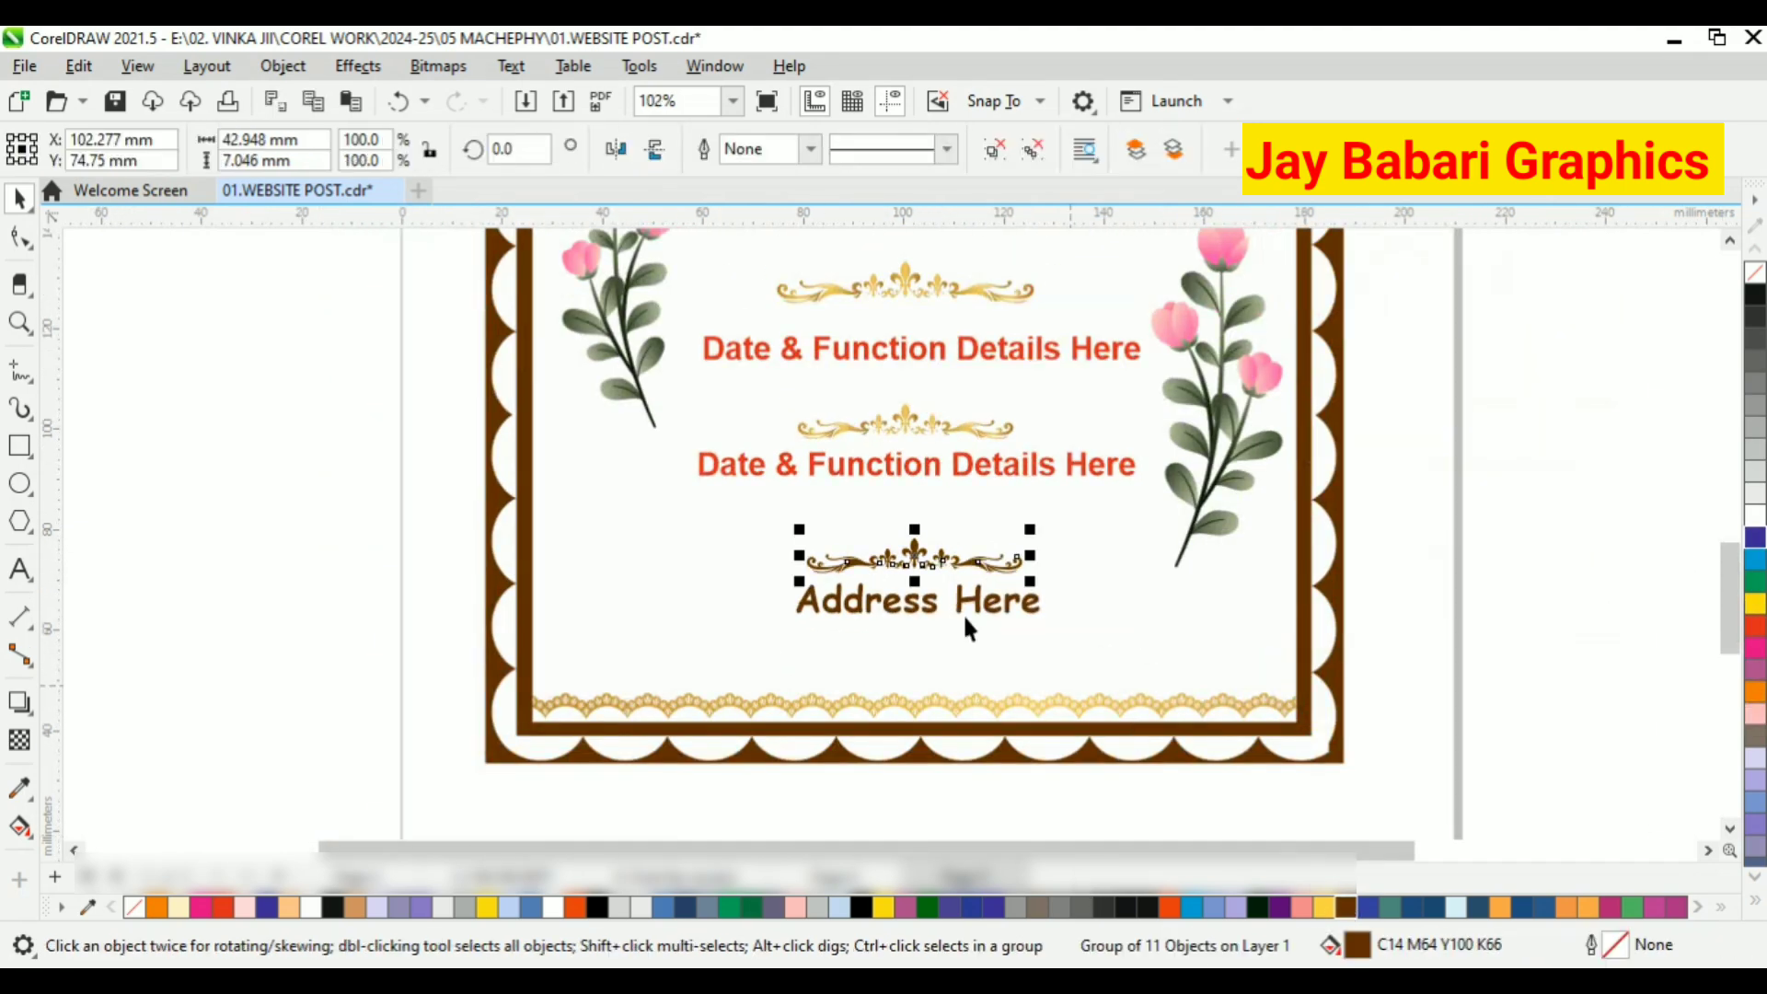
scroll(964, 630, up, 3)
scroll(906, 562, down, 4)
scroll(842, 512, up, 2)
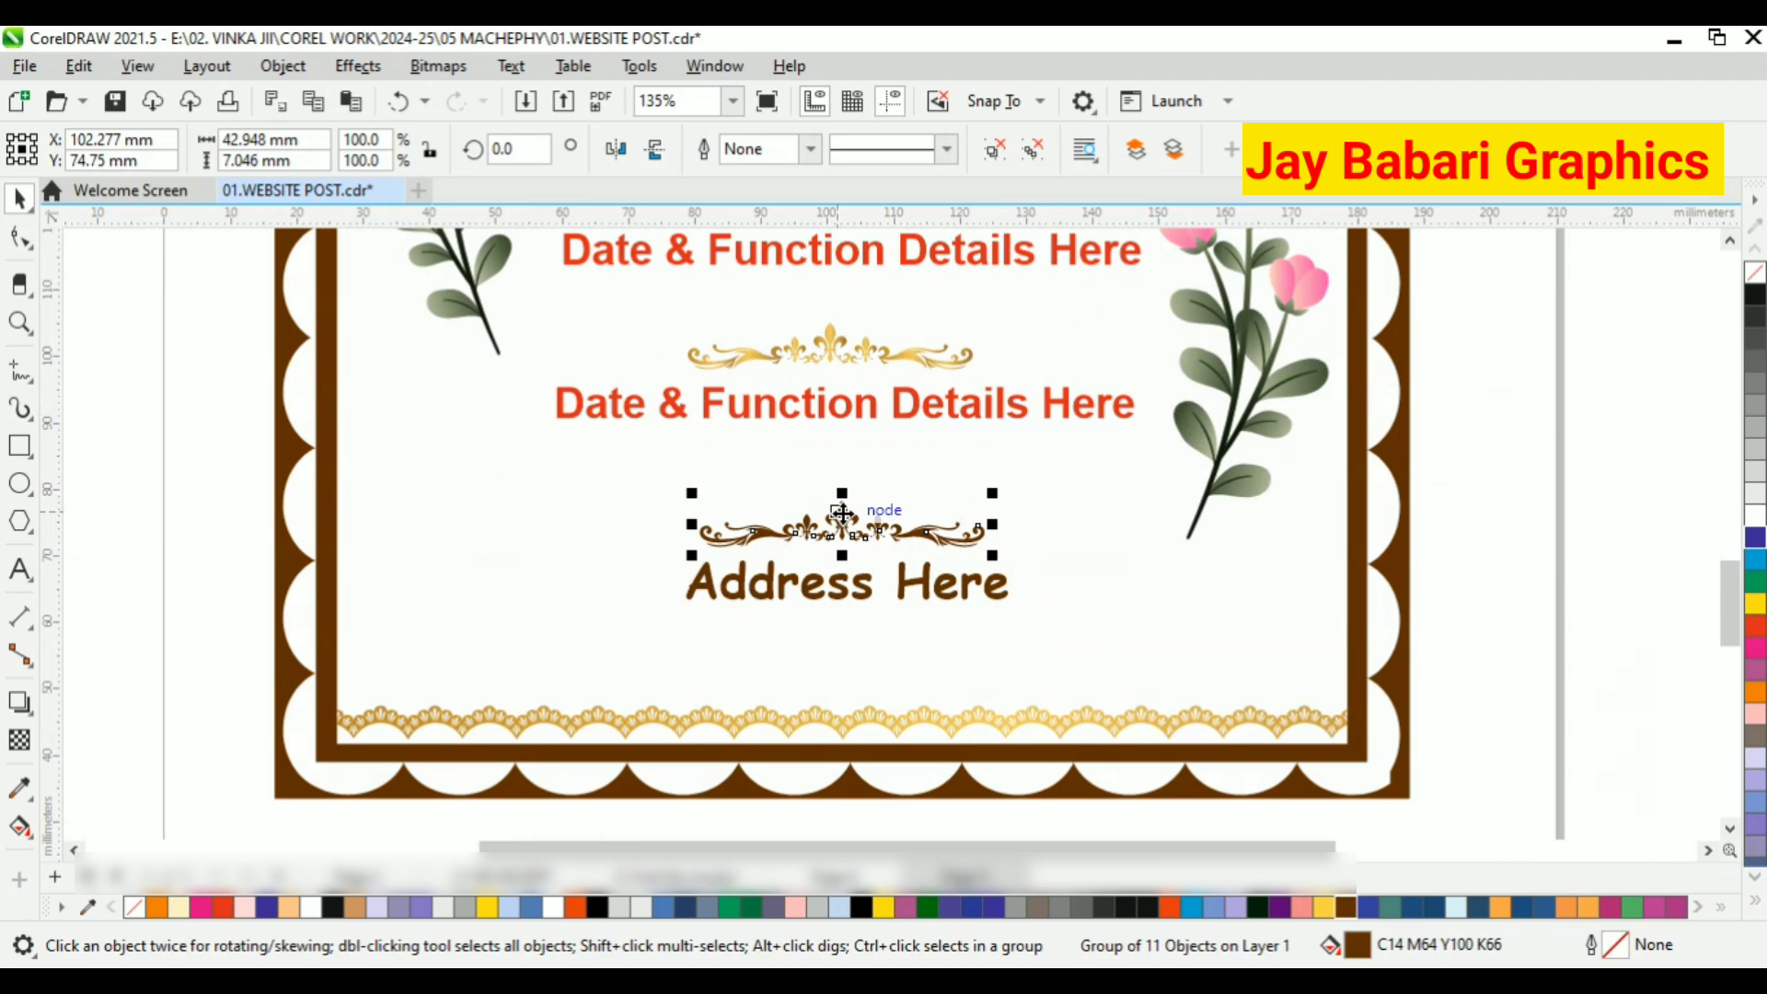
click(1755, 633)
click(1568, 909)
click(1588, 723)
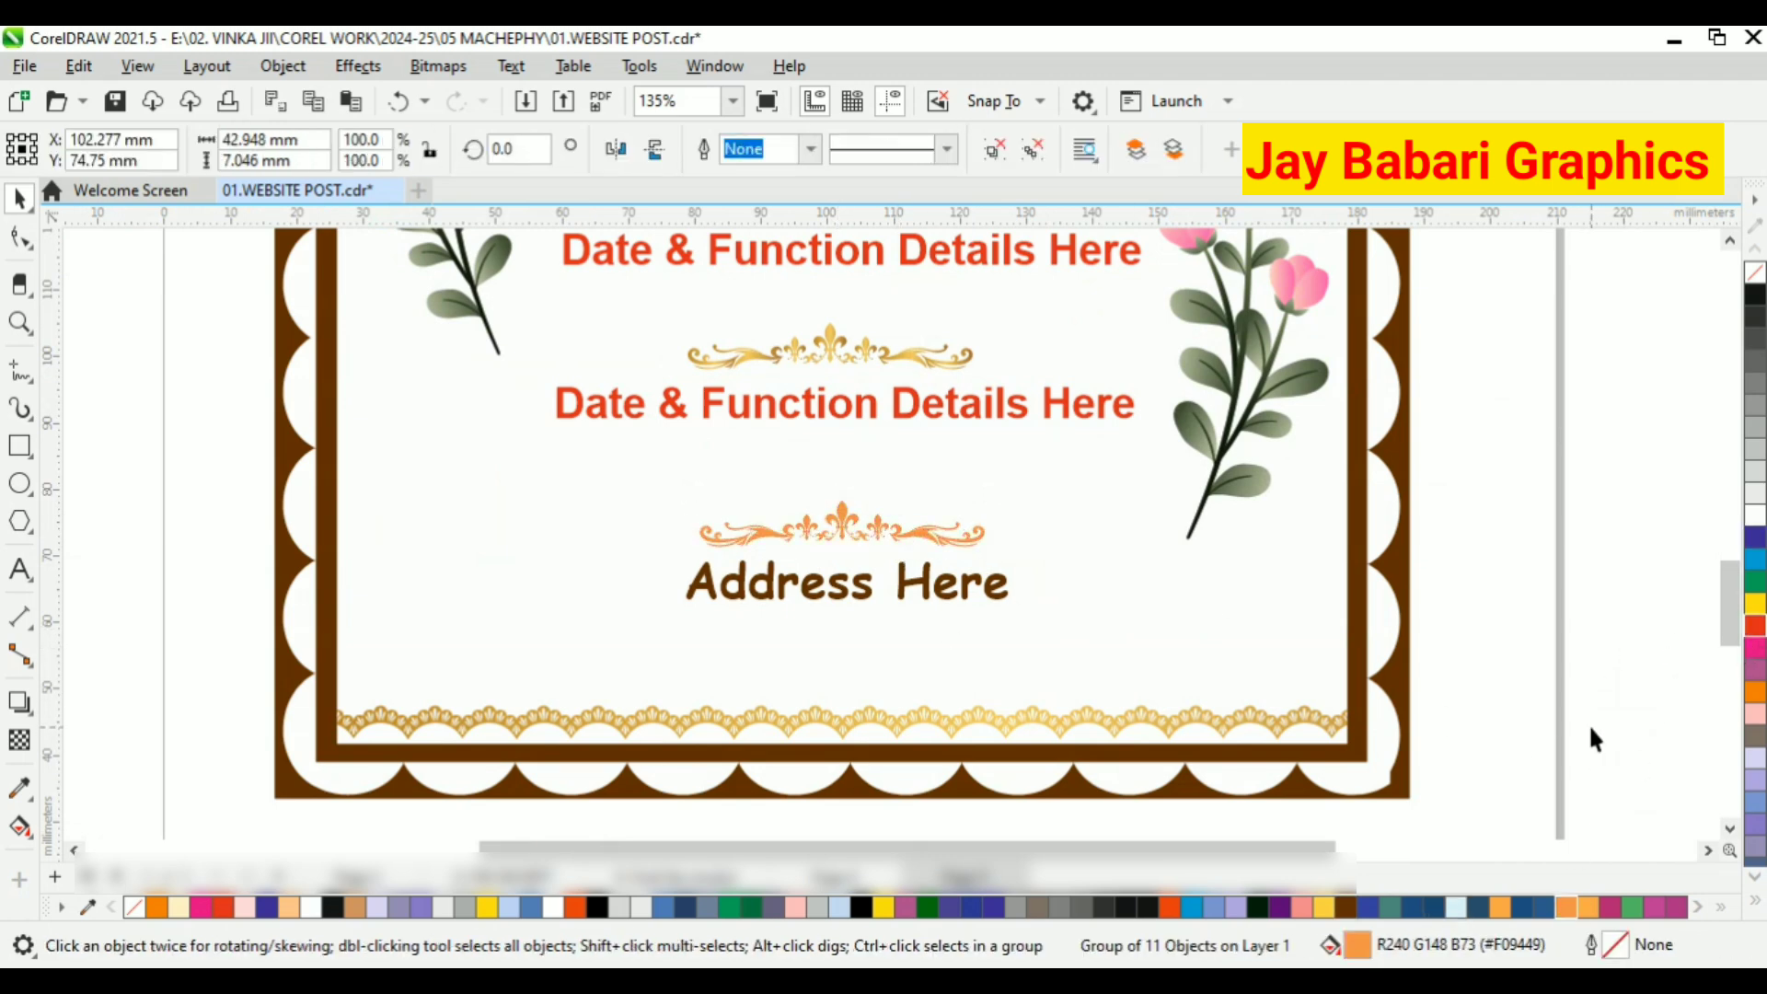
key(ctrl+z)
key(ctrl+z)
key(ctrl+z)
Give the lowest gold divider an orange outline (C0 M60 Y100 K0) and enlarge it to about 56 mm wide
scroll(874, 561, up, 1)
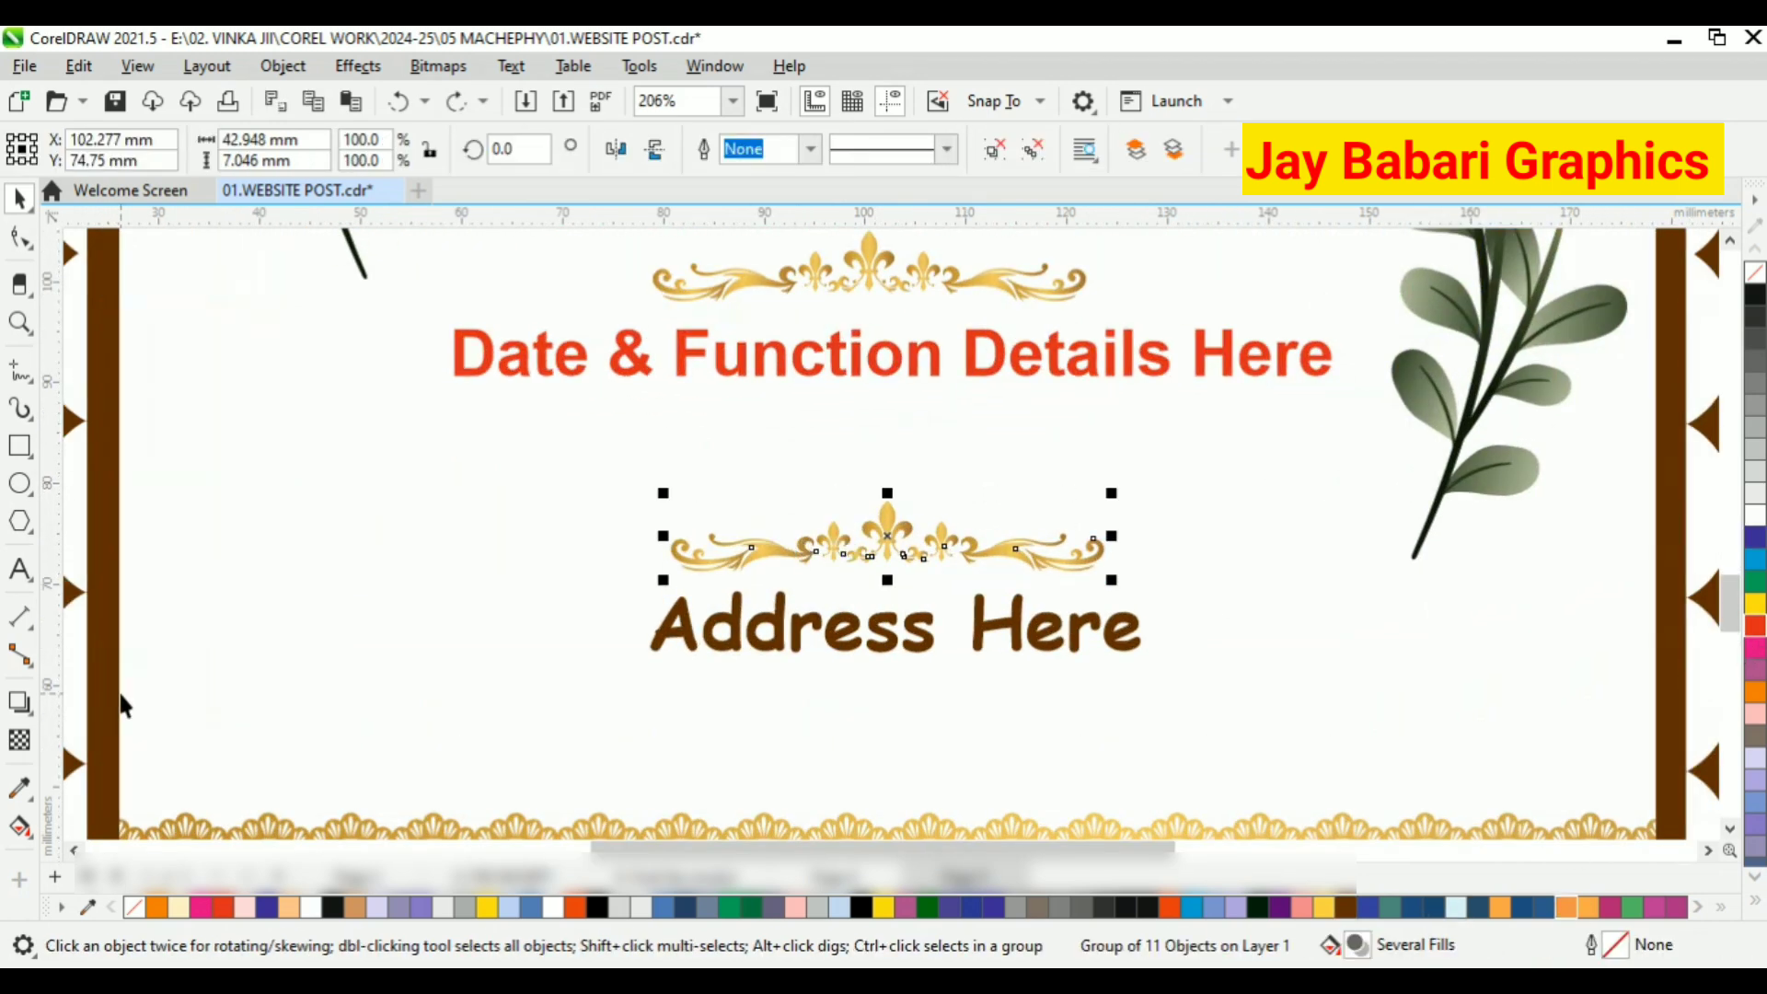
right_click(1754, 701)
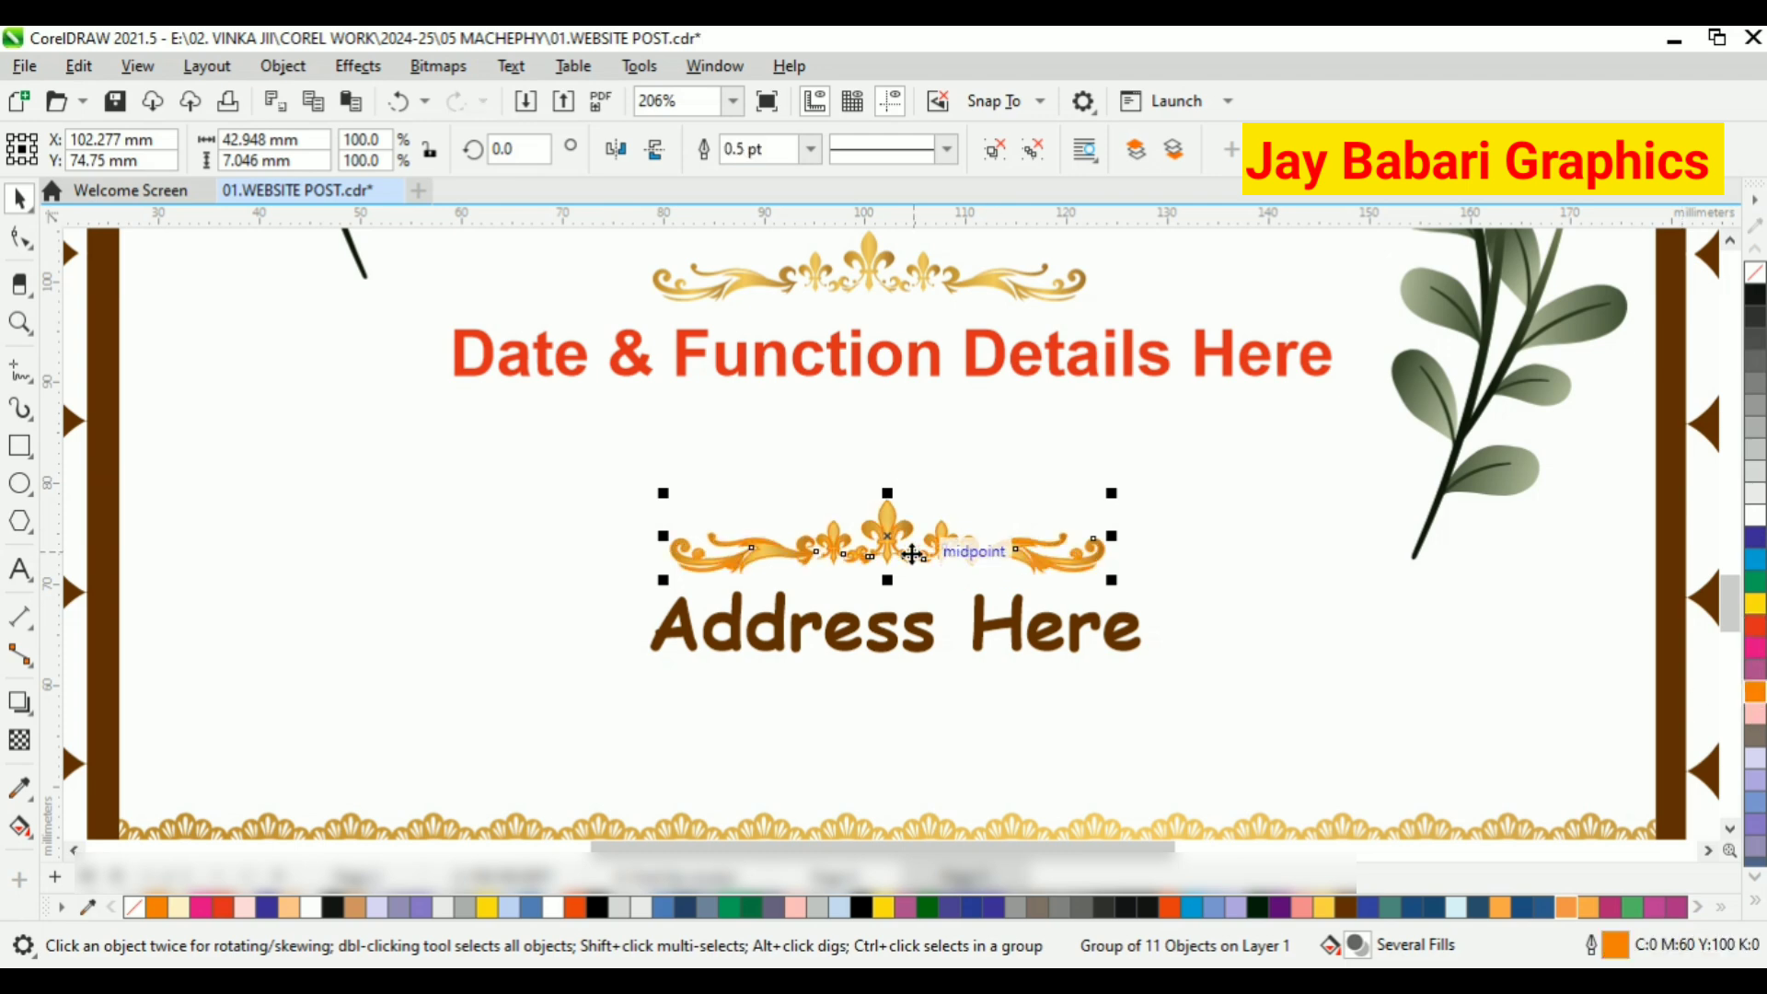
scroll(792, 566, down, 2)
scroll(1016, 564, up, 1)
drag(1013, 586, 1064, 612)
scroll(877, 535, up, 2)
drag(877, 535, 882, 528)
scroll(882, 531, down, 2)
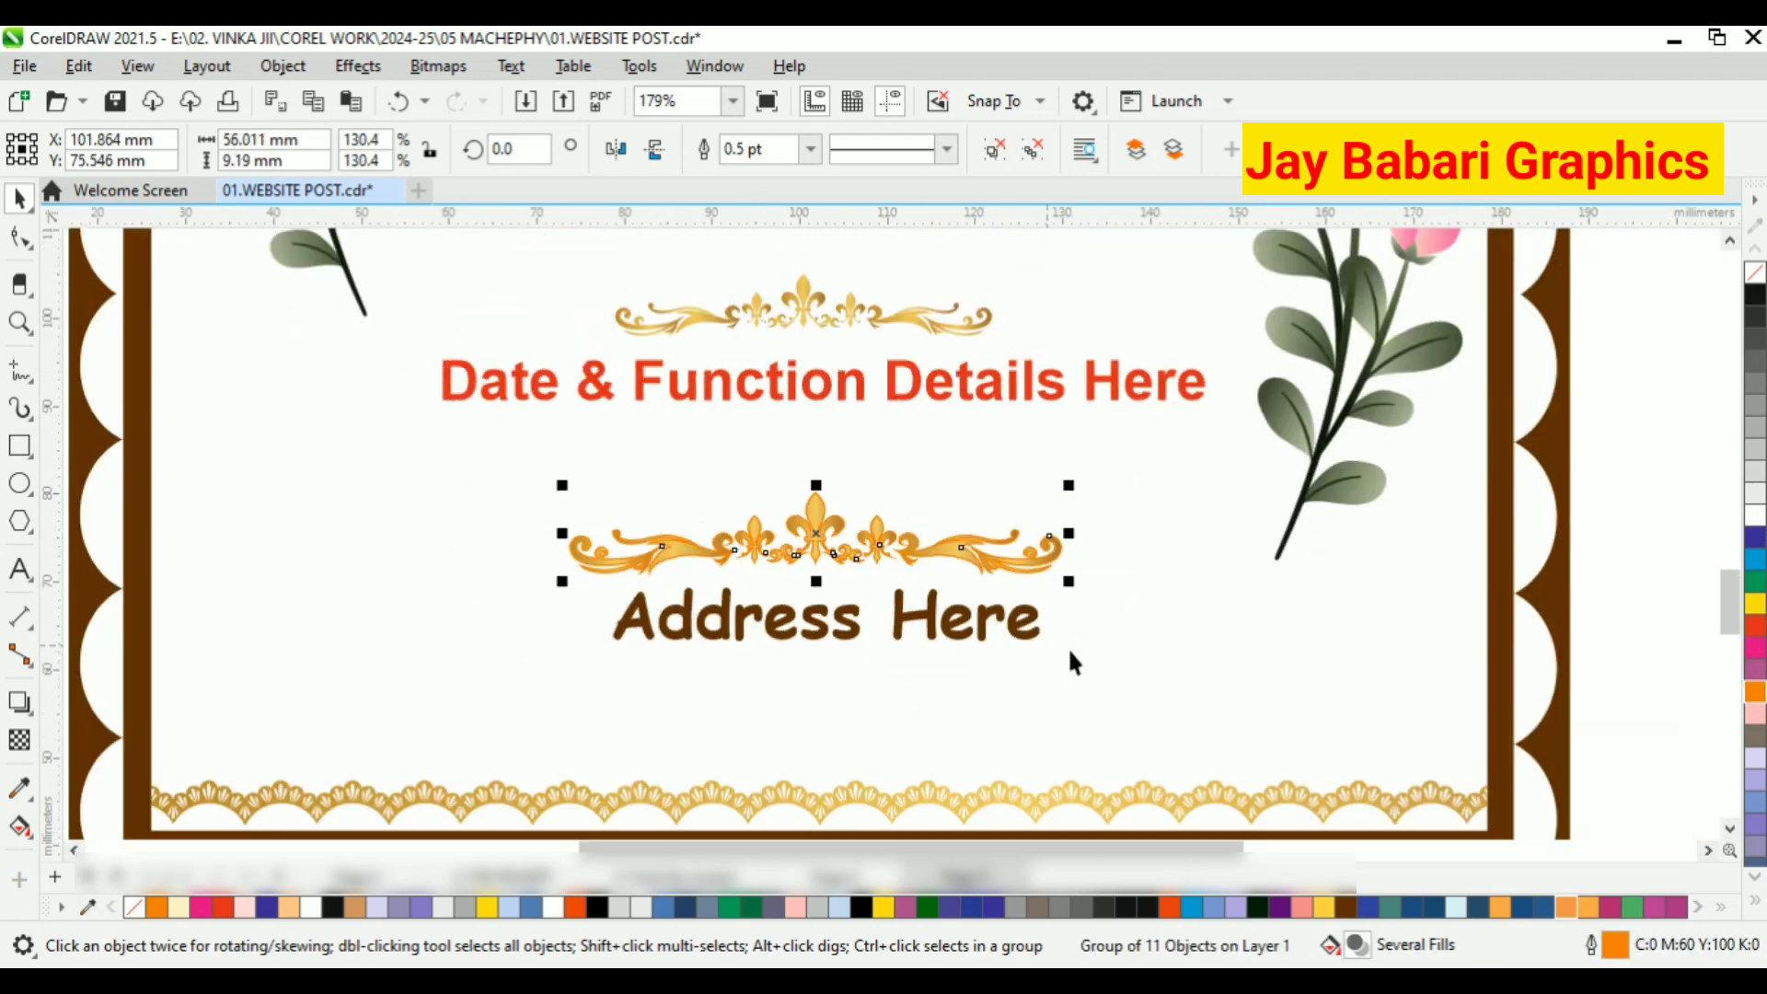
Centre the enlarged lowest divider horizontally within the card frame
scroll(810, 539, down, 3)
shift+click(1037, 607)
key(c)
key(Escape)
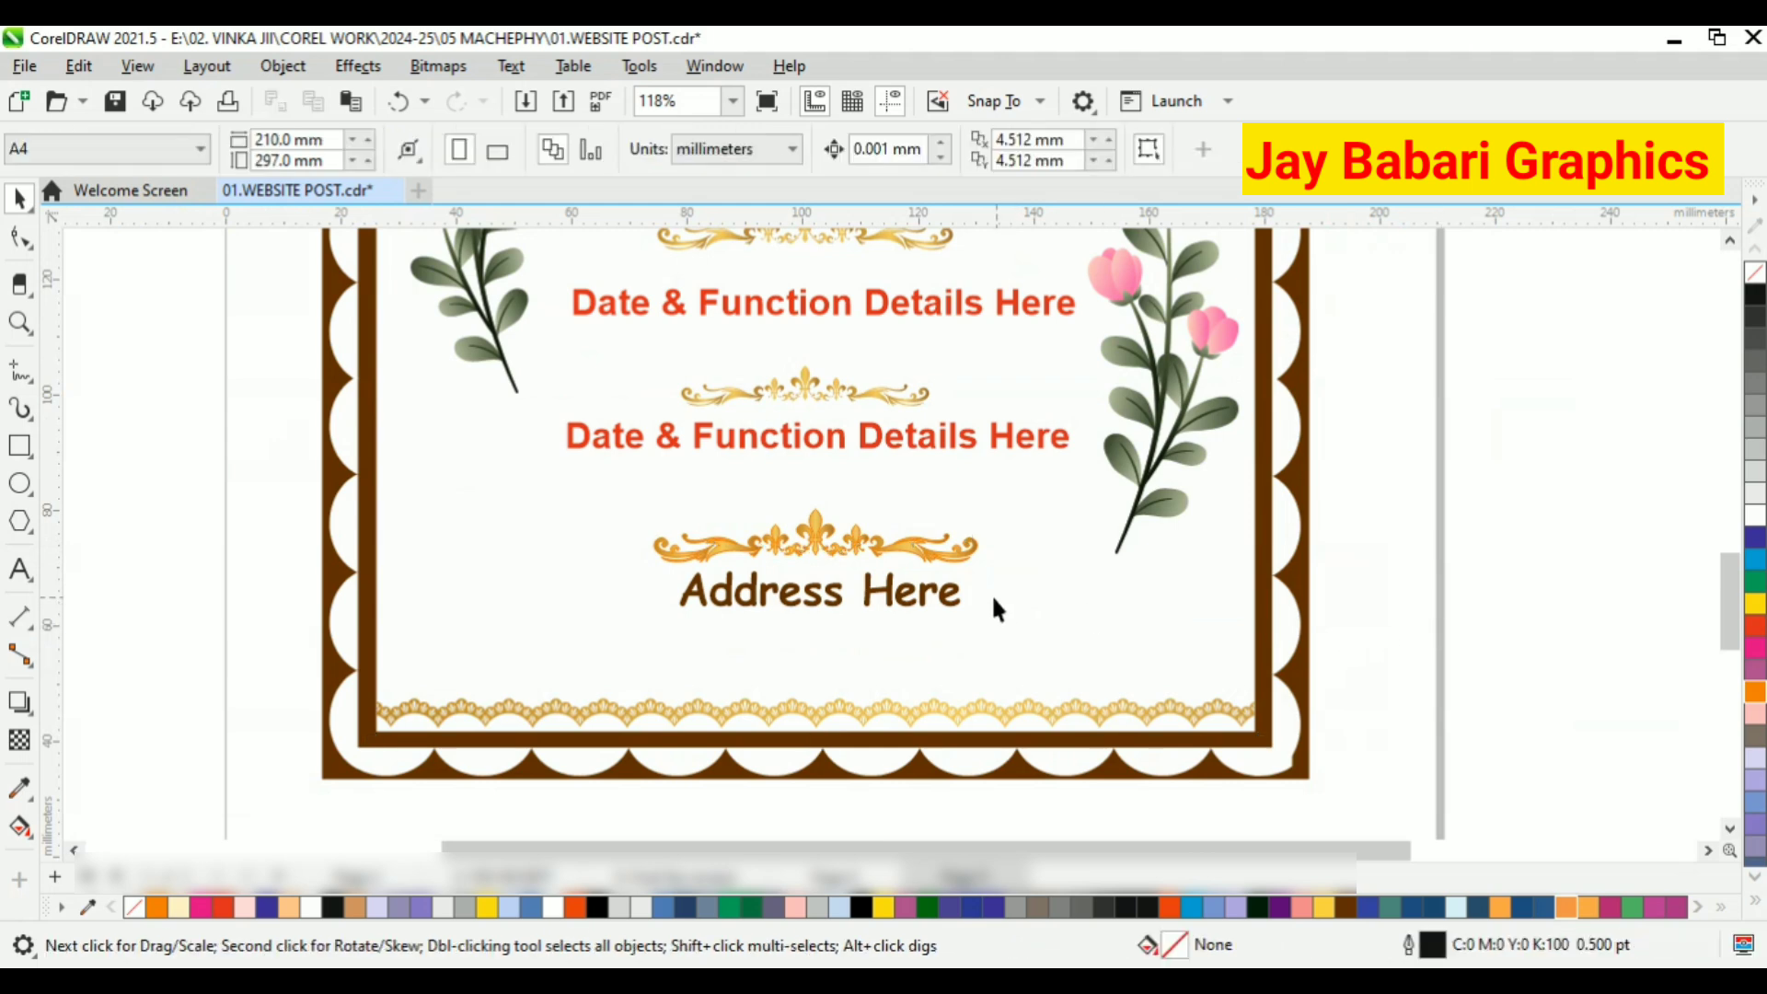
Move the "Address Here" text slightly down to widen the gap below the divider
click(911, 595)
scroll(911, 596, up, 1)
drag(897, 592, 901, 619)
scroll(888, 612, down, 2)
click(1486, 598)
scroll(927, 552, down, 2)
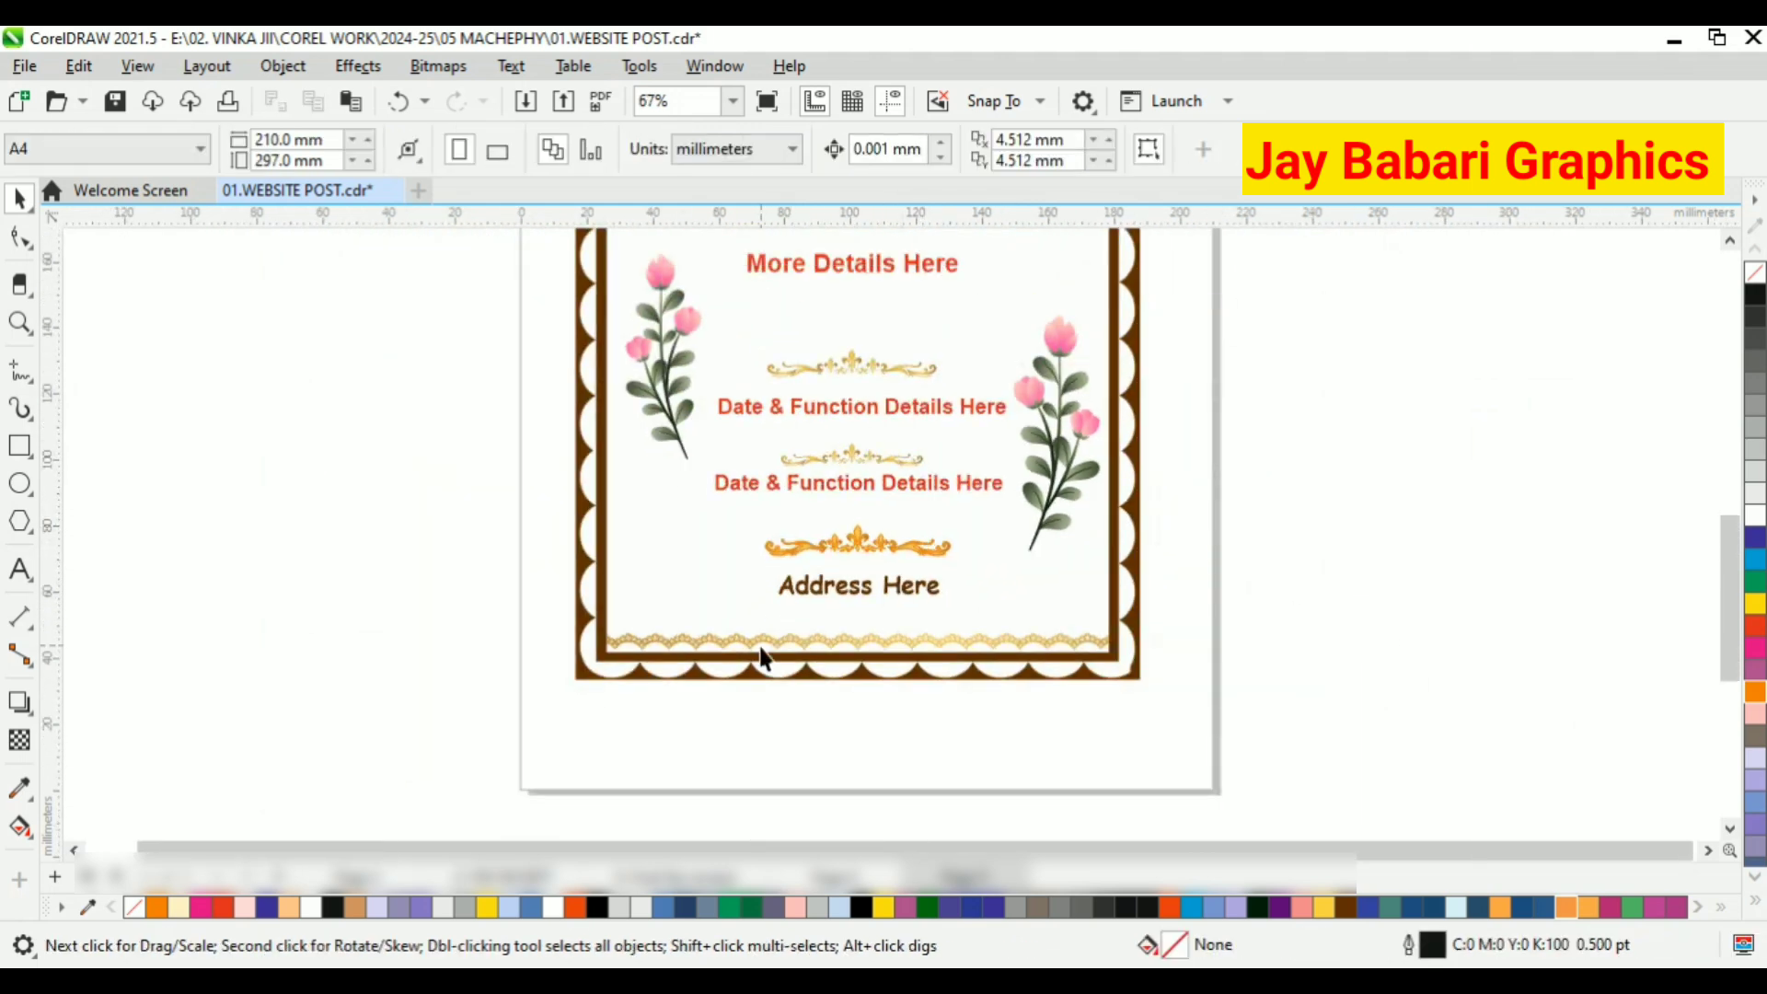
Try a yellow fill (C0 M0 Y100 K0) on the scalloped card frame, and undo it
scroll(765, 656, up, 1)
click(771, 664)
click(882, 905)
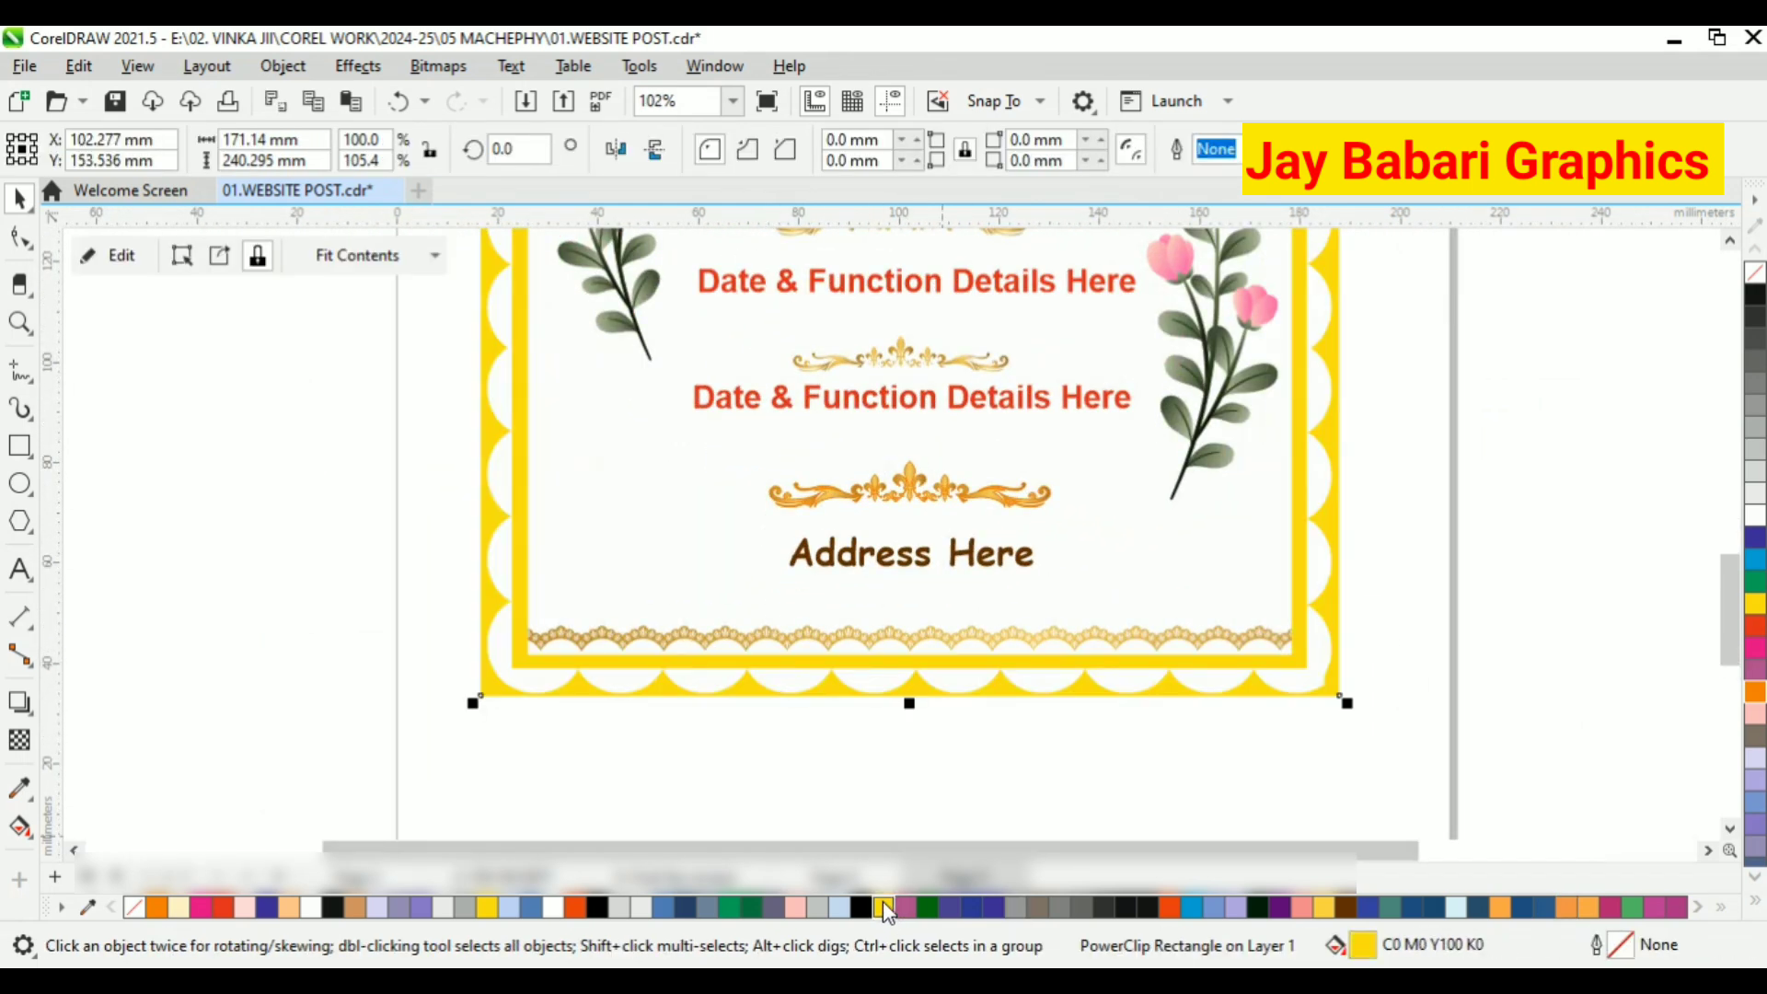
key(ctrl+z)
Apply an elliptical fountain fill to the scalloped frame, with a white centre and dark brown outer colour
scroll(1124, 750, down, 2)
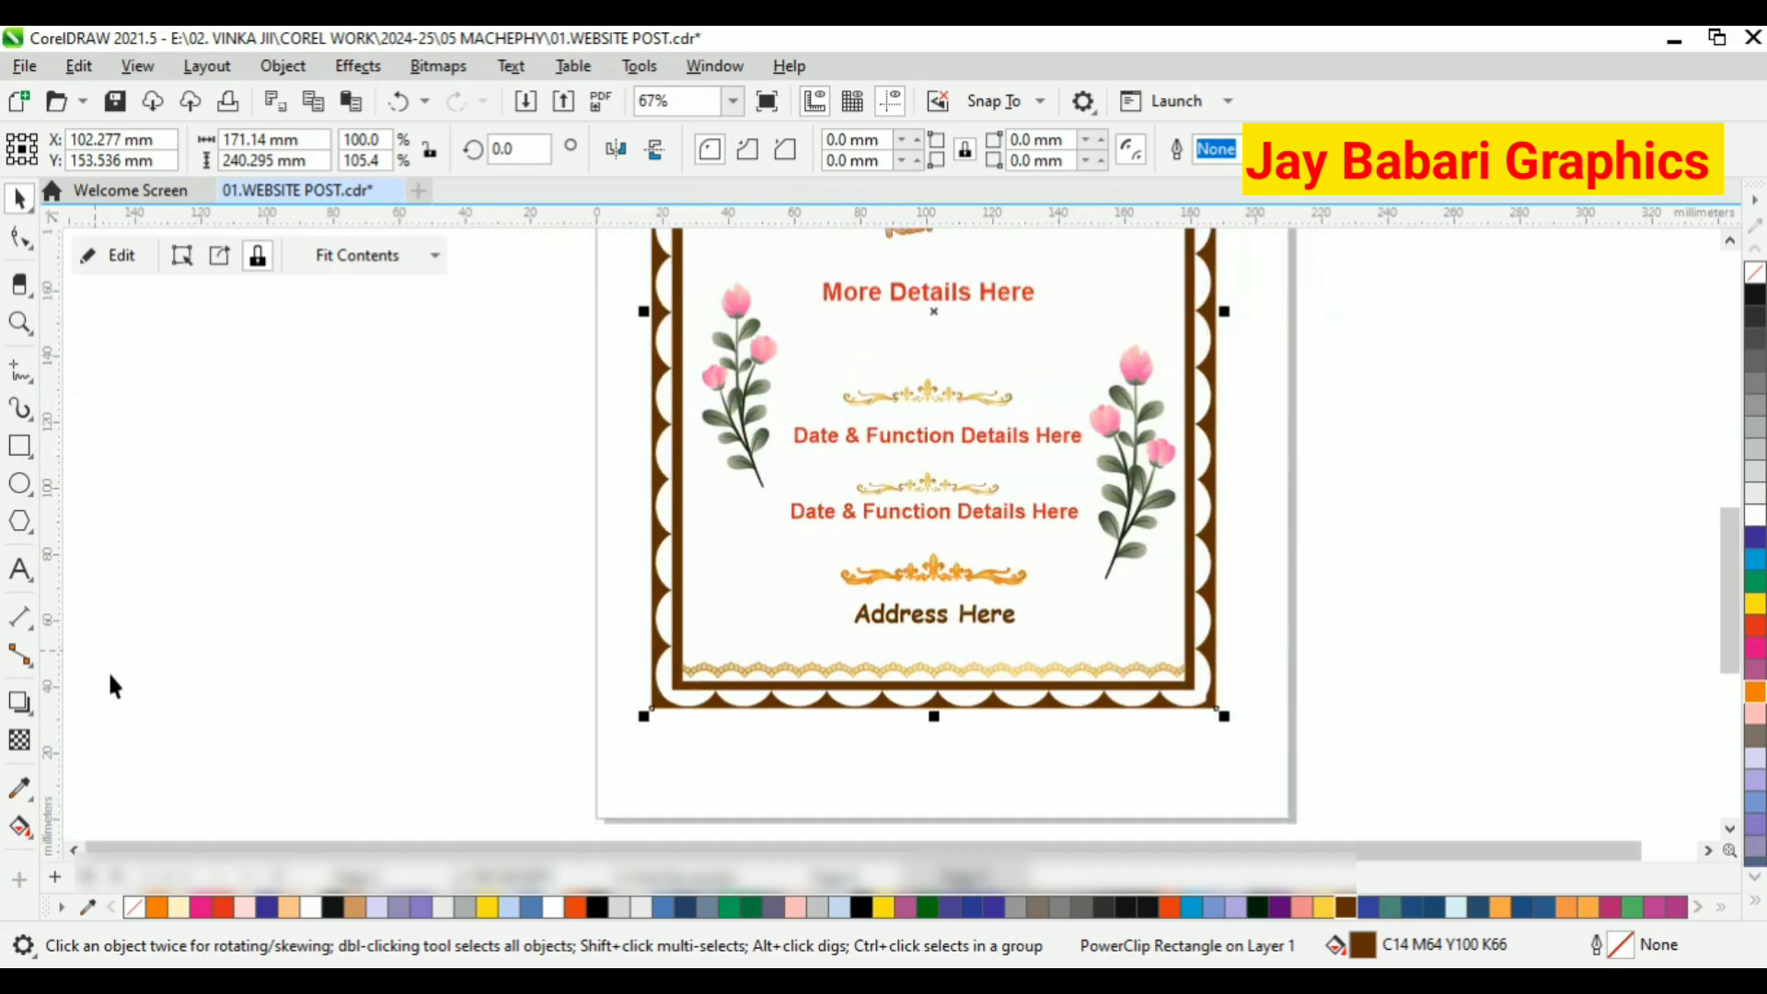
click(19, 825)
click(79, 825)
scroll(778, 512, down, 1)
drag(759, 449, 981, 399)
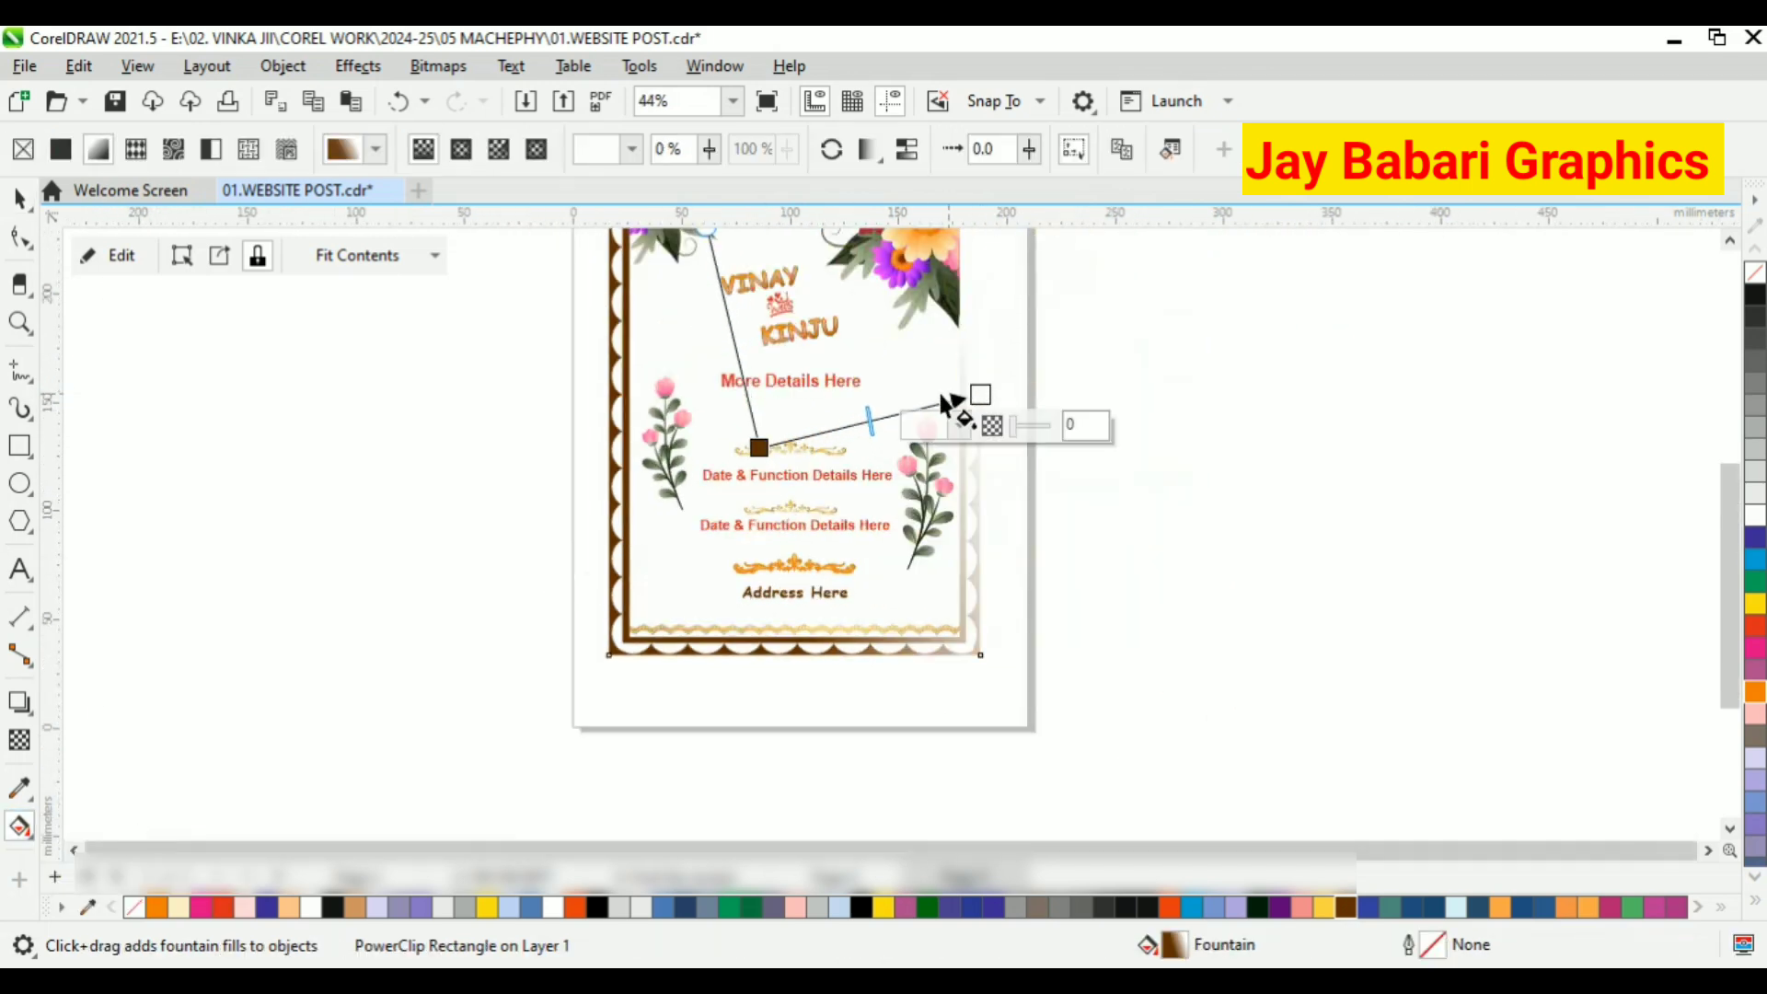
drag(760, 448, 789, 434)
scroll(787, 448, up, 1)
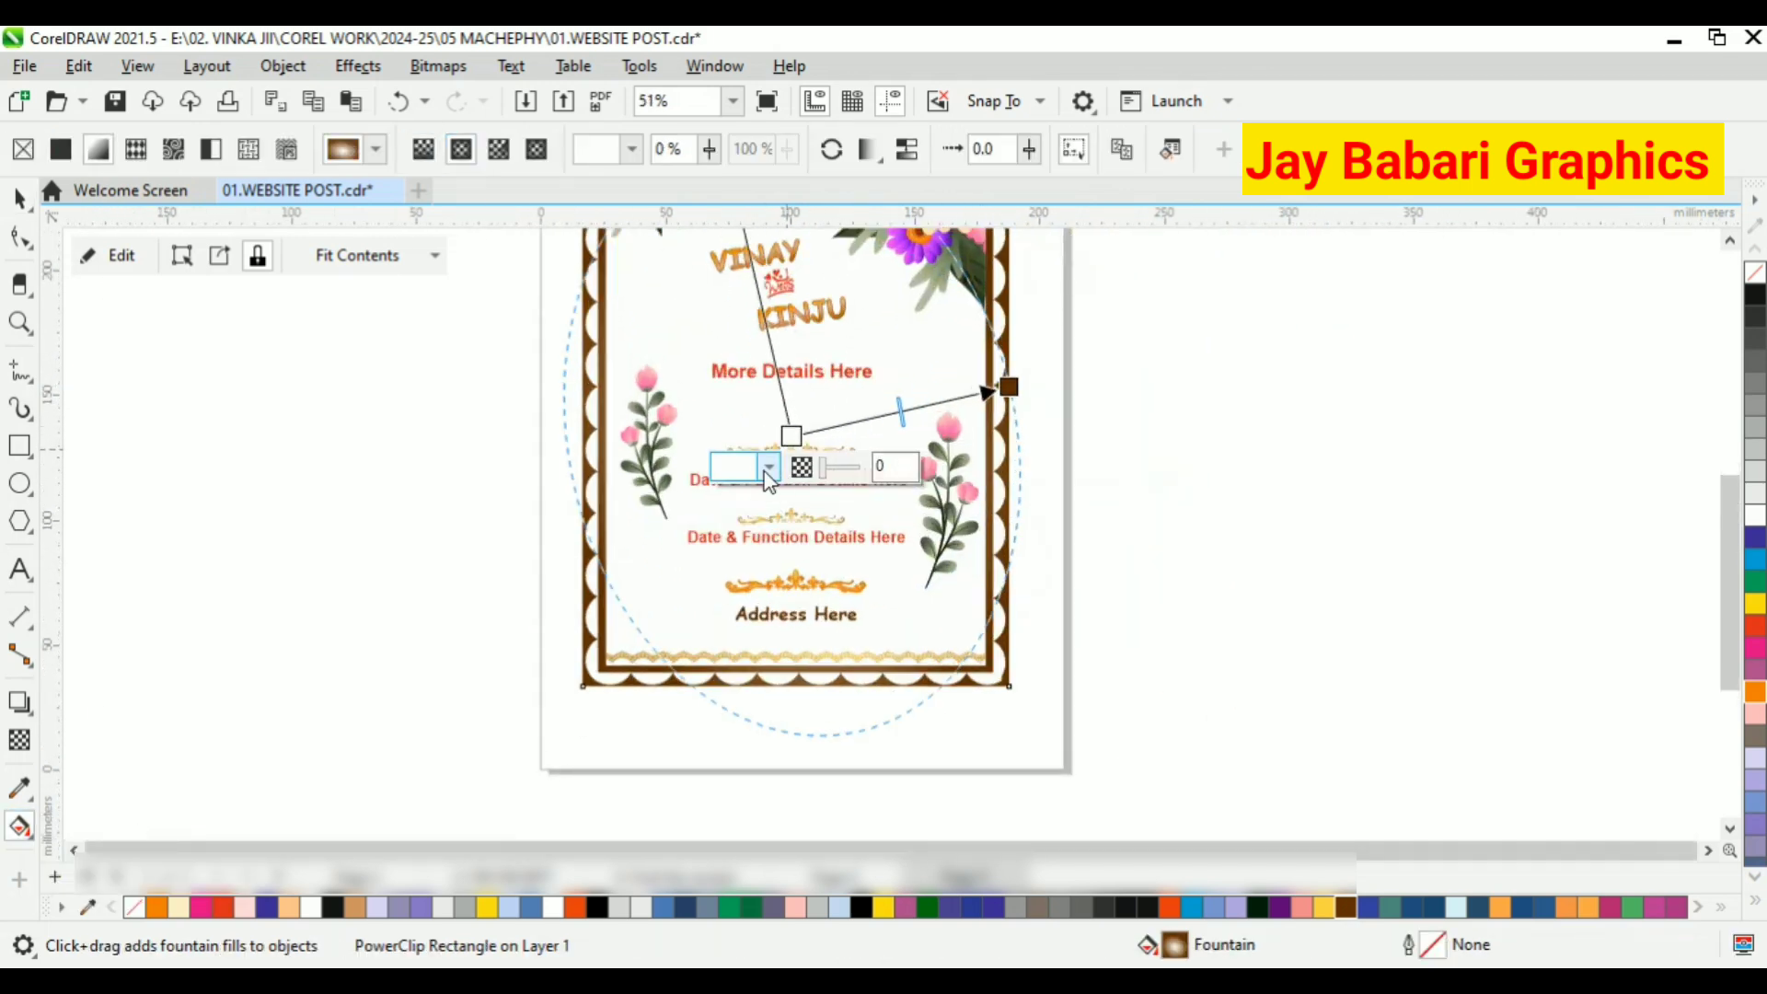
Set the fountain fill's centre colour to golden yellow (C0 M17 Y97 K0)
click(770, 467)
drag(759, 785, 748, 782)
click(886, 590)
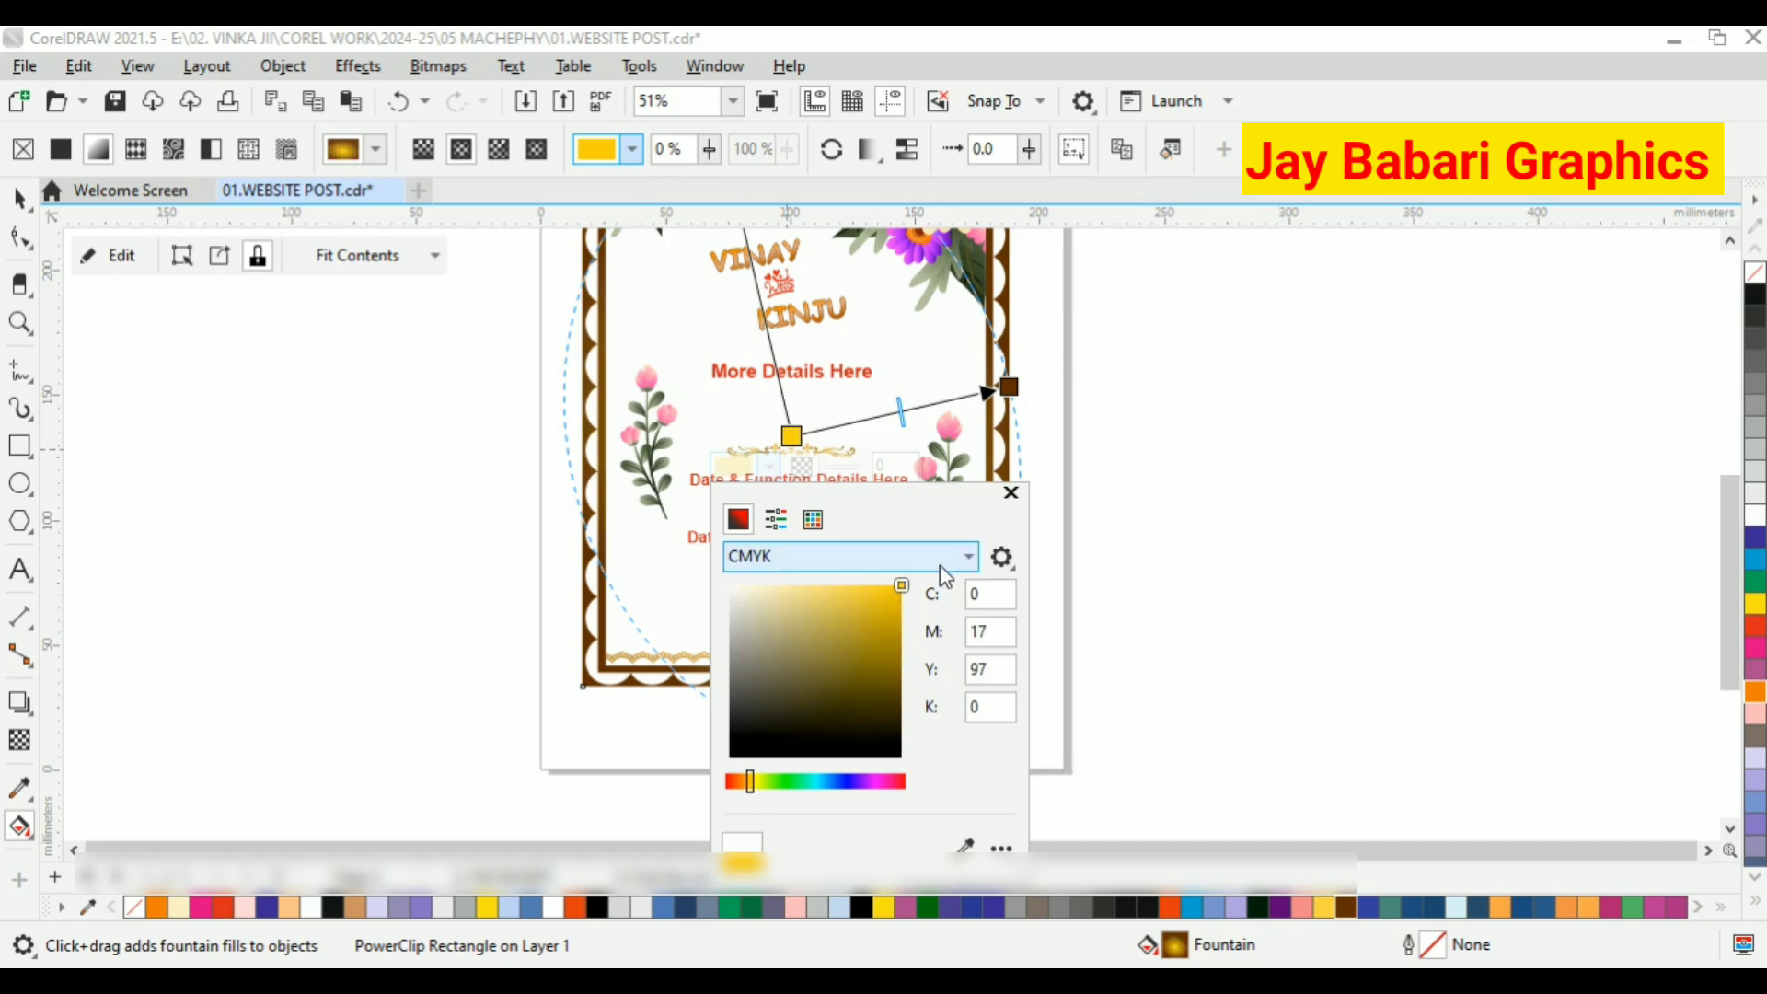
Stretch the frame's elliptical fountain fill so its brown end lies beyond the card's right edge
scroll(859, 610, down, 1)
drag(960, 468, 1059, 388)
scroll(930, 550, down, 1)
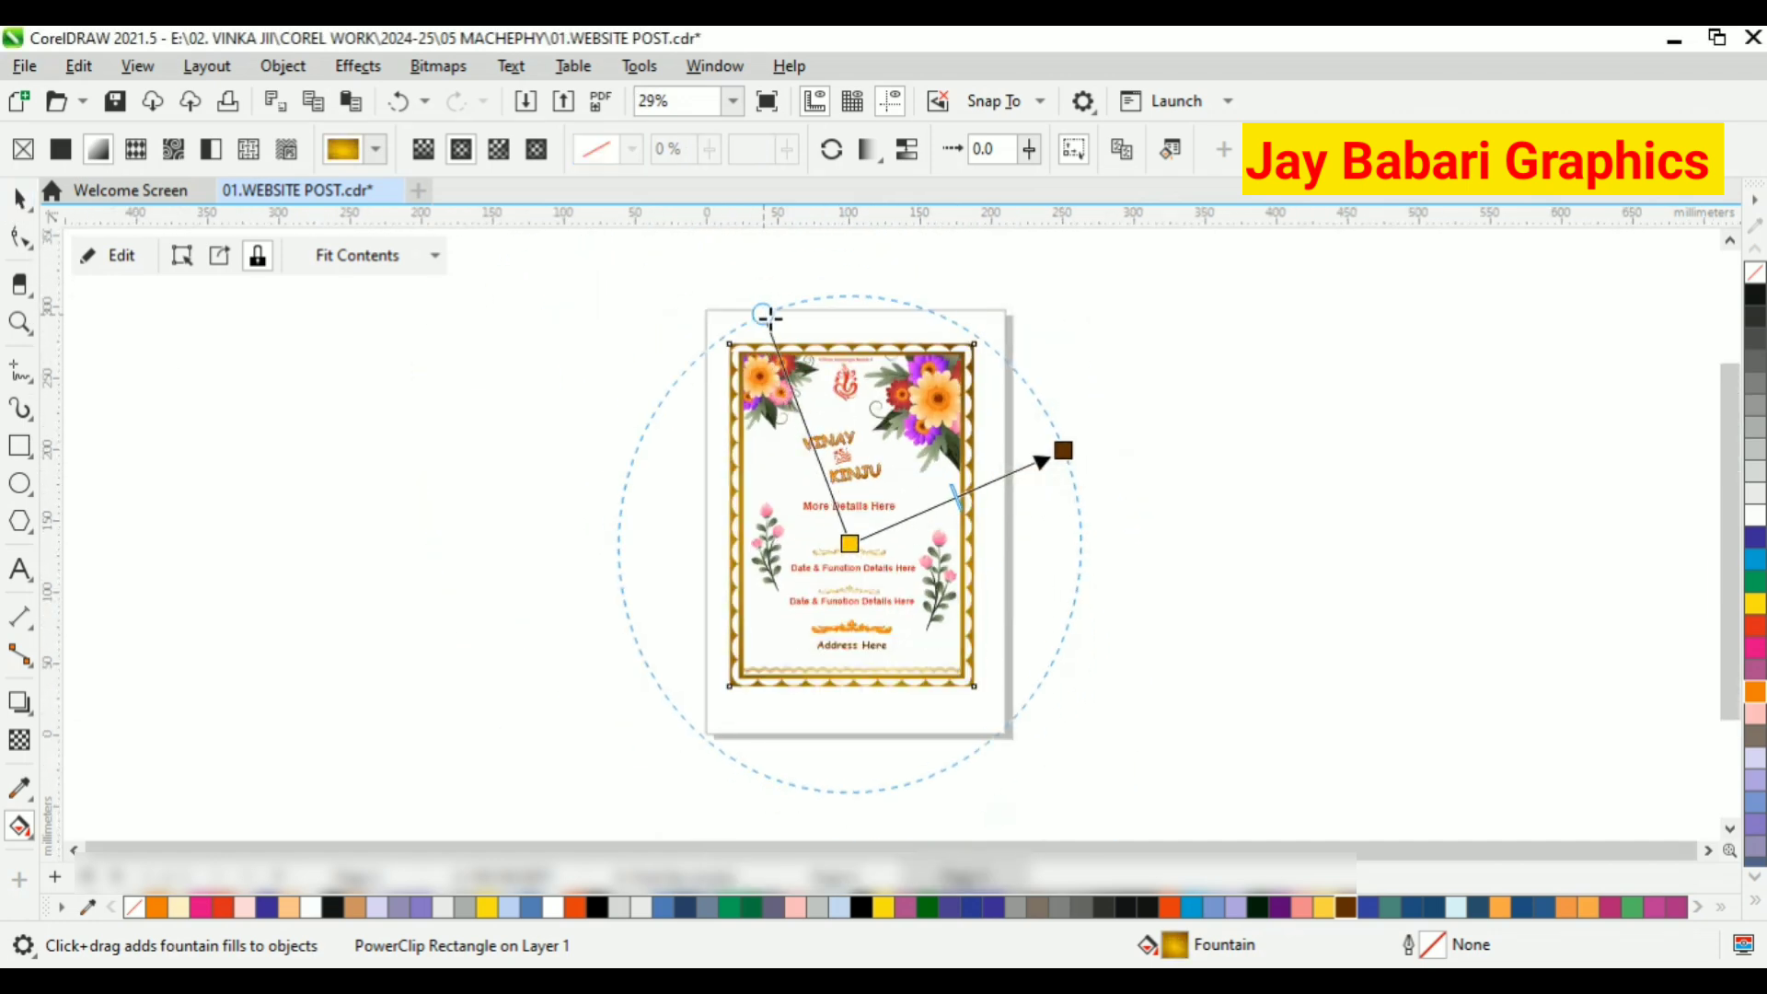
drag(1063, 450, 1020, 473)
scroll(897, 423, up, 2)
scroll(896, 424, down, 2)
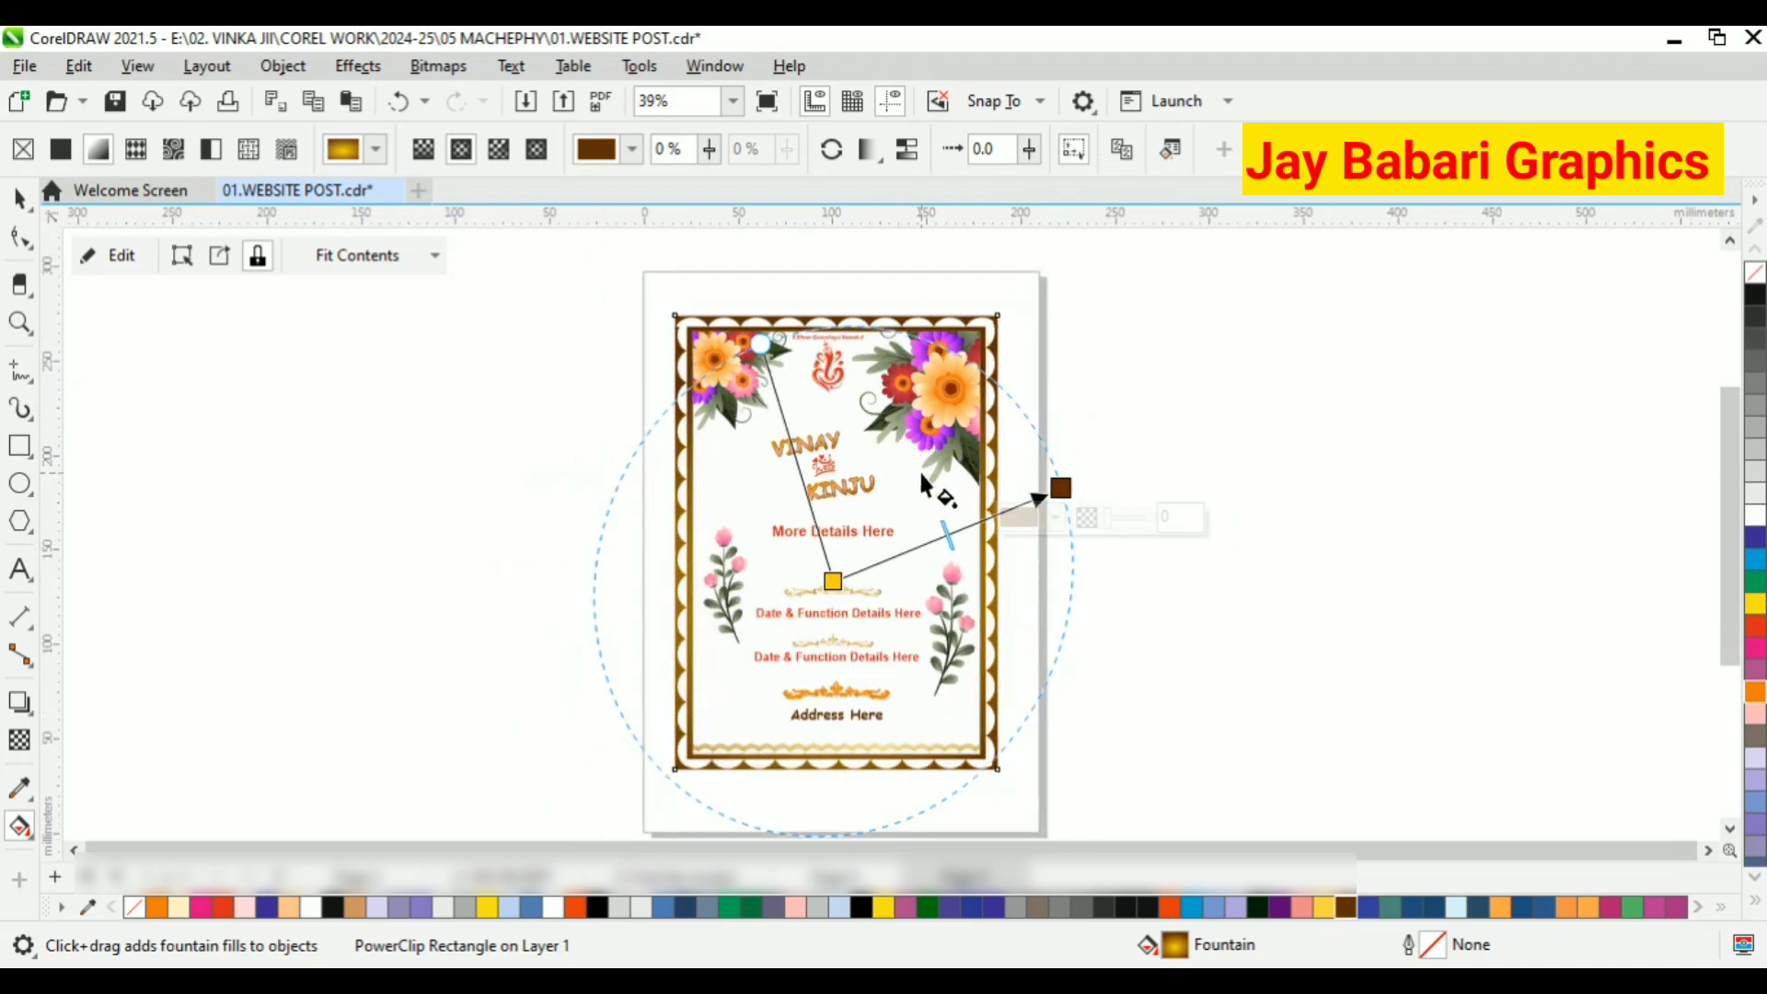
click(21, 200)
key(Escape)
scroll(806, 471, up, 4)
scroll(859, 436, down, 3)
scroll(952, 786, up, 3)
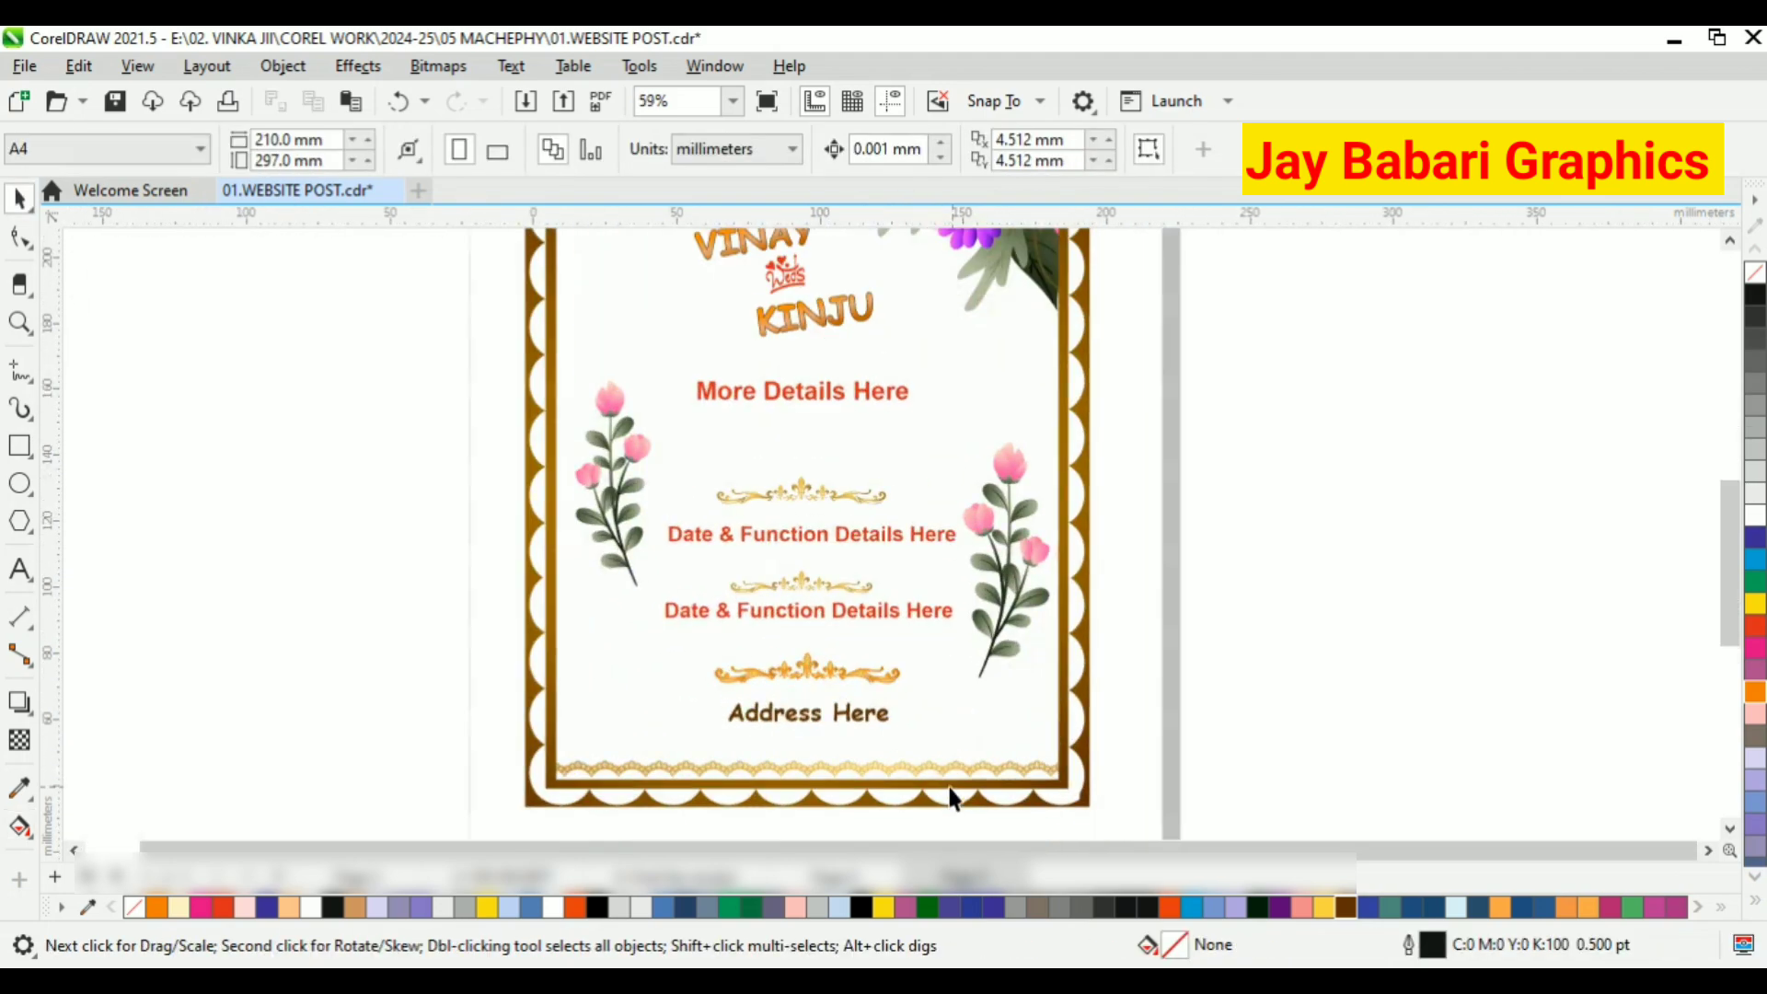
Edit the card's PowerClip contents and fill the bottom lace border red (C0 M100 Y100 K0)
click(770, 714)
click(127, 257)
click(1141, 768)
click(1754, 626)
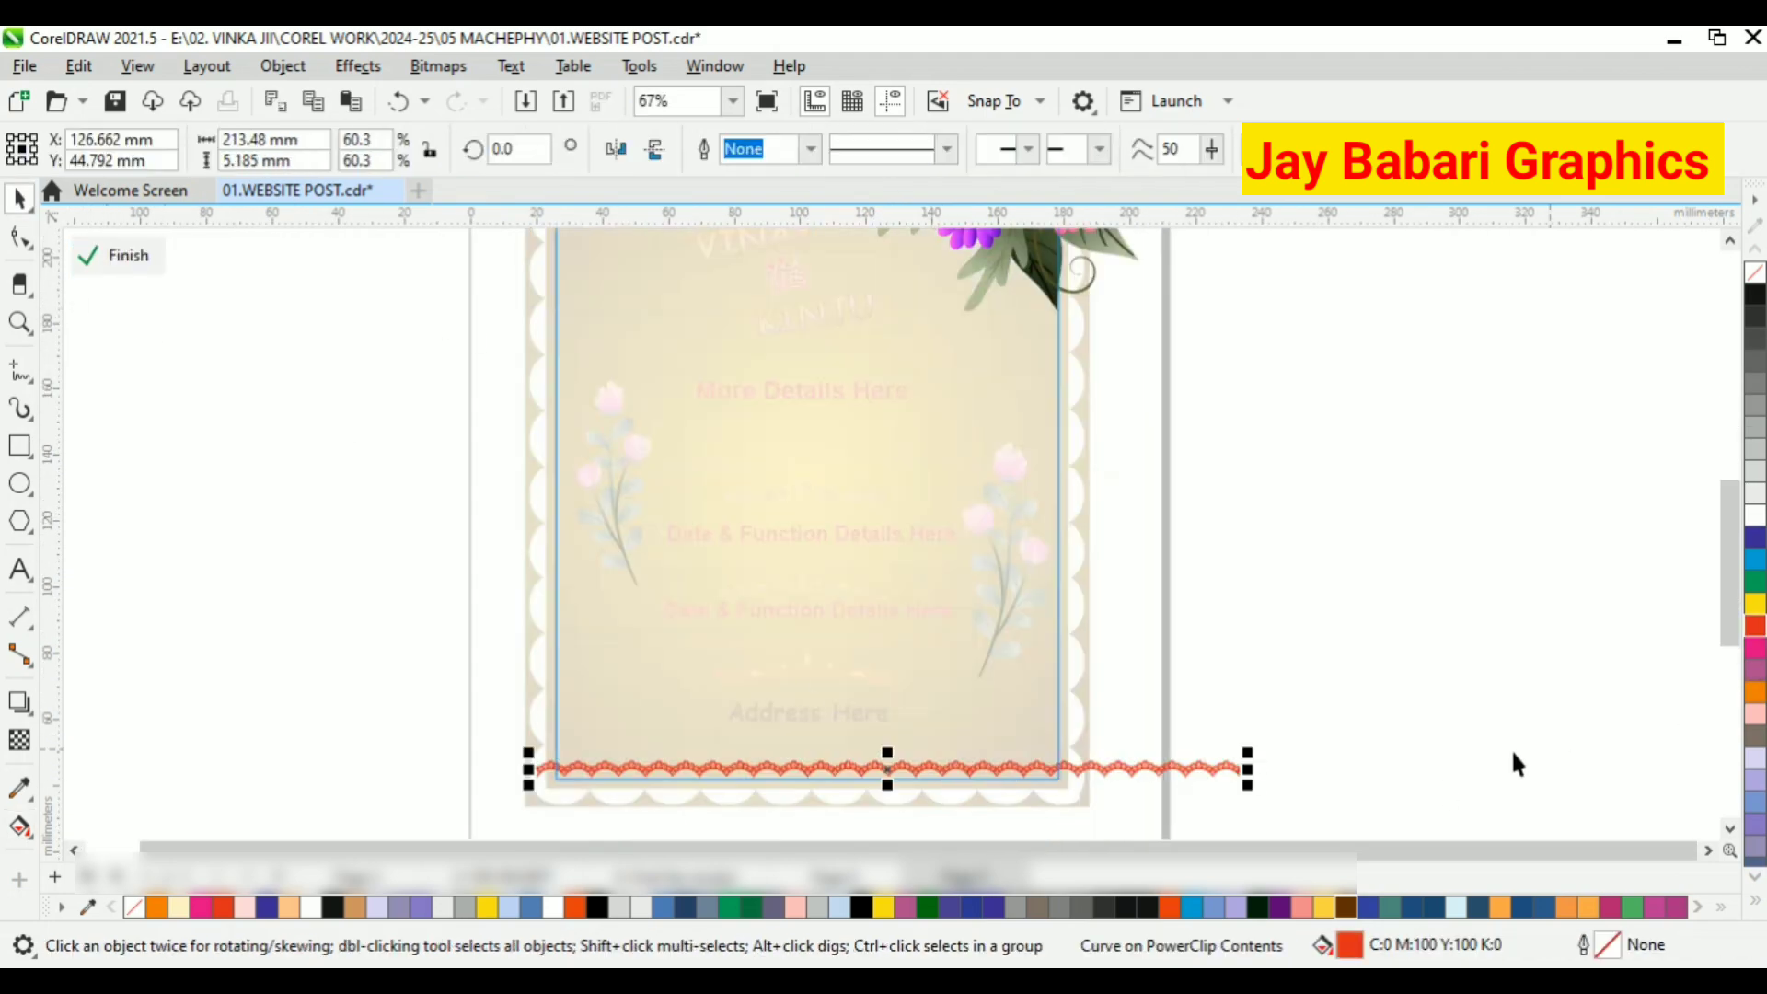
click(129, 256)
click(148, 303)
scroll(870, 787, up, 11)
scroll(843, 771, down, 7)
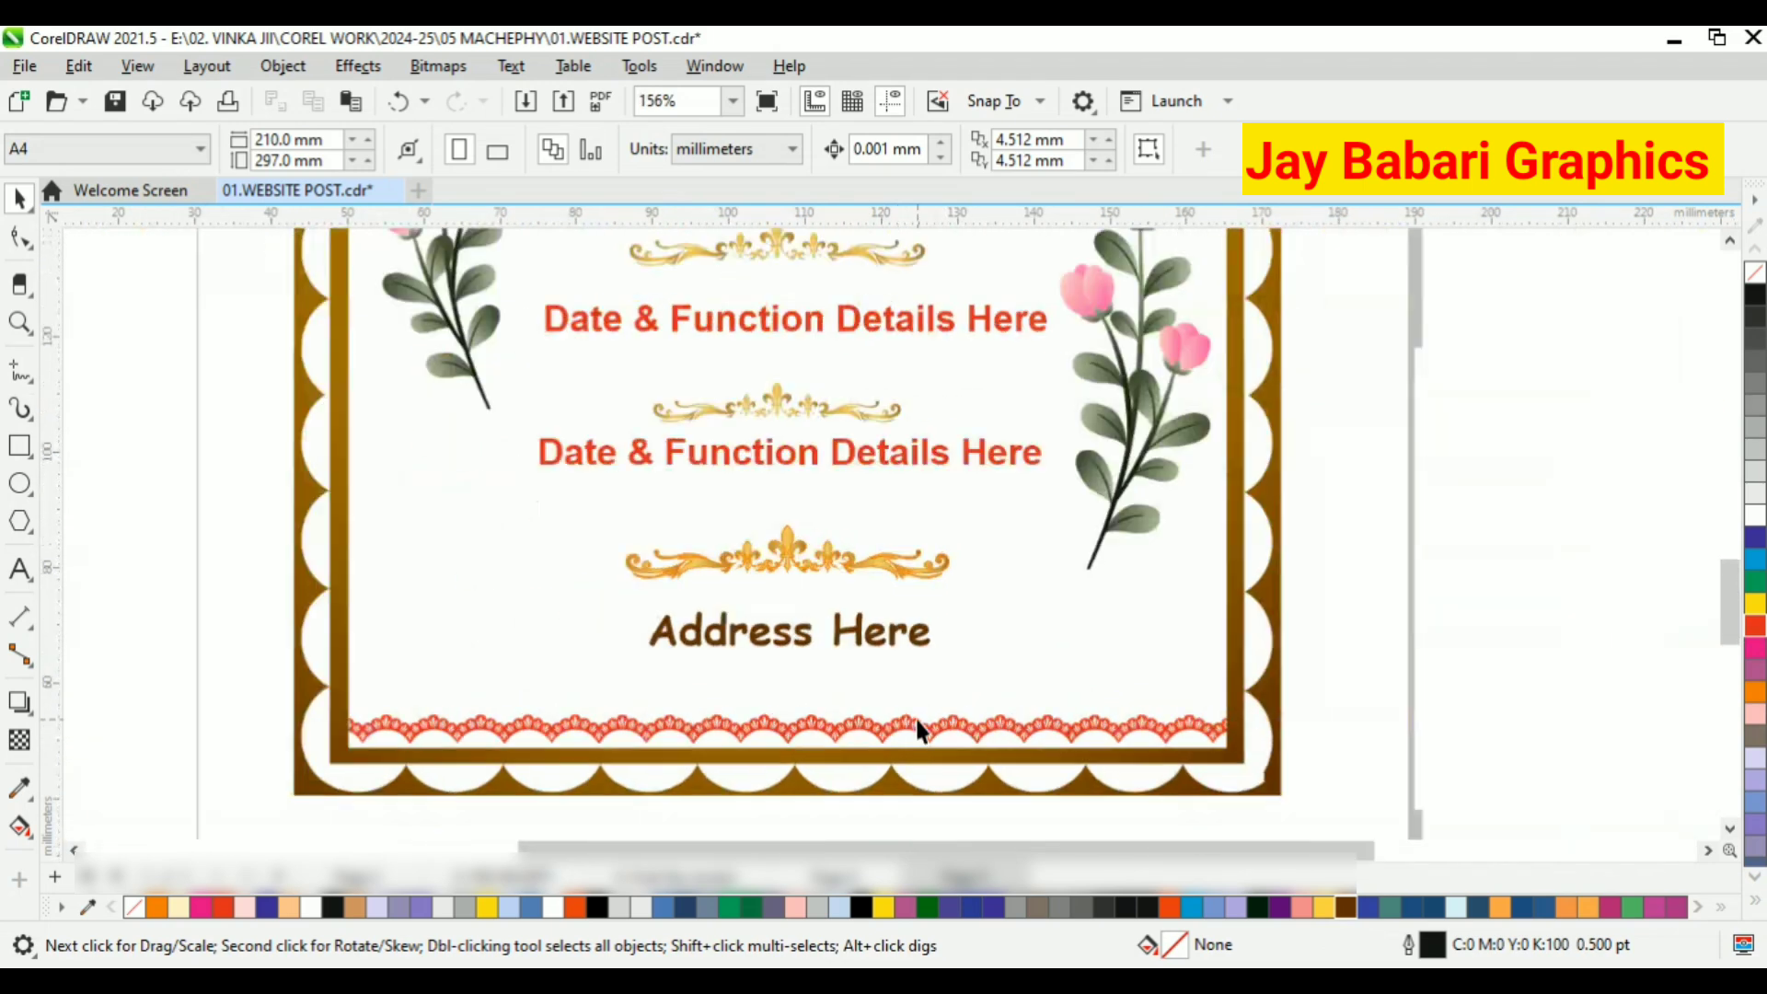
drag(677, 316, 1071, 760)
click(1150, 520)
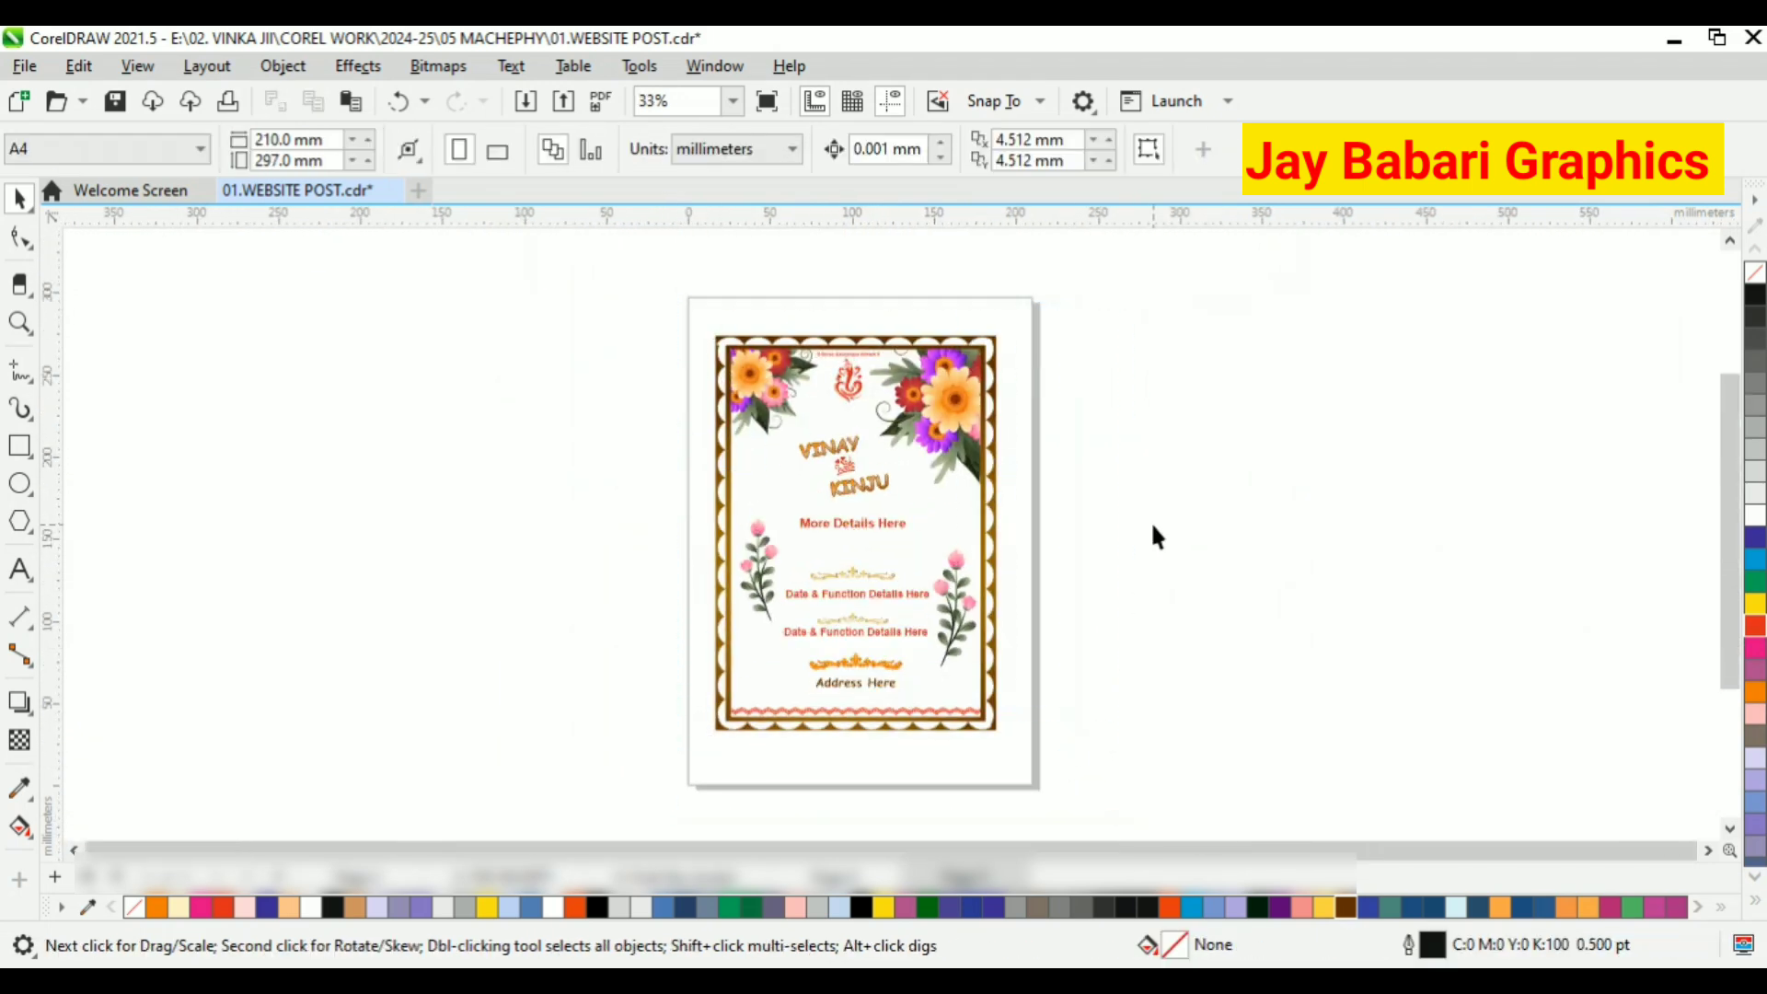